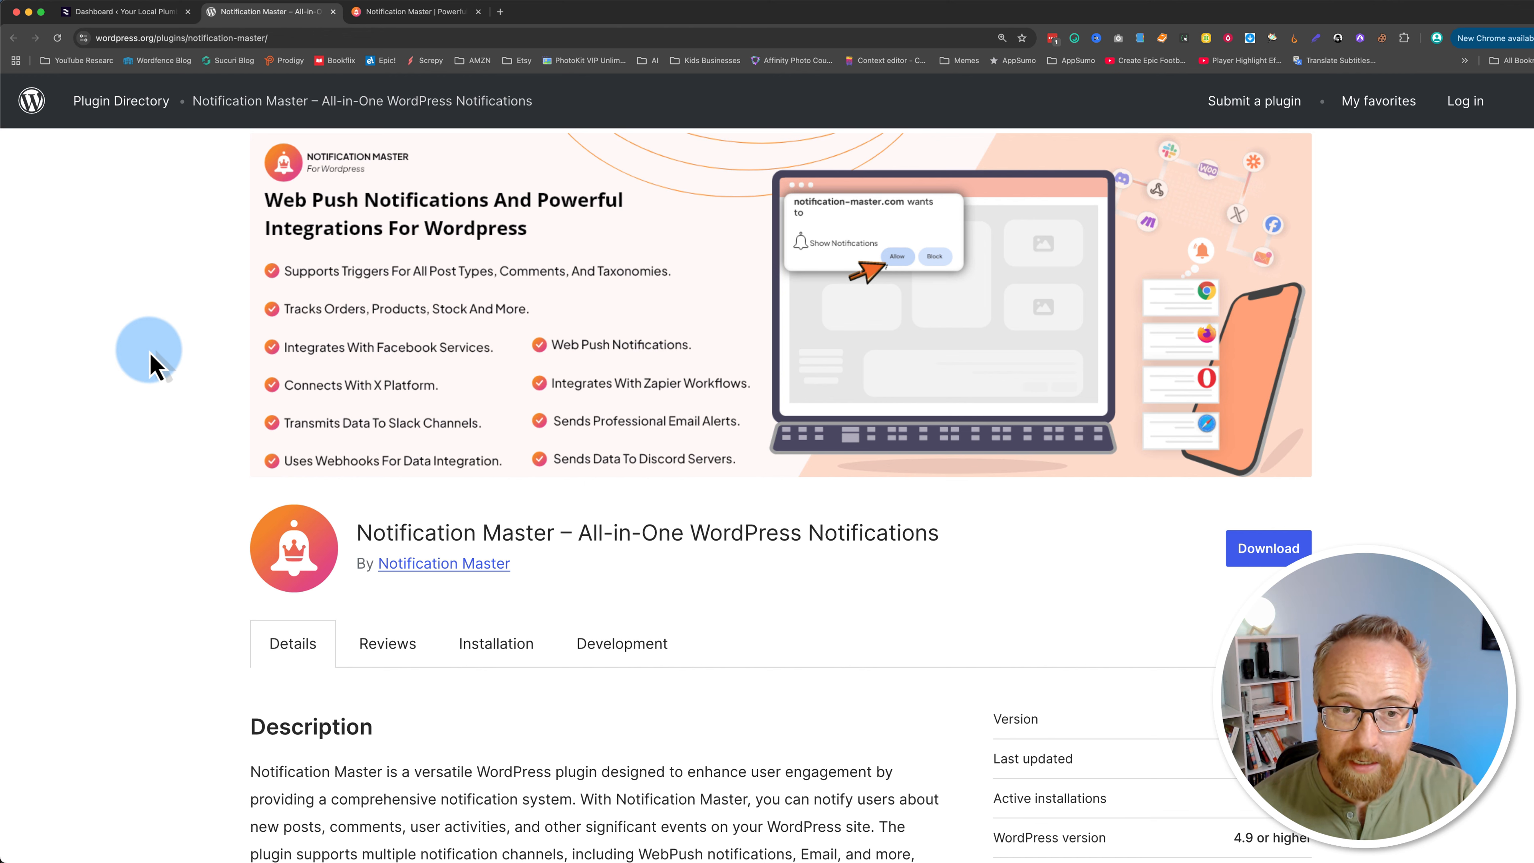
Step: Review the Notification Master plugin's details on its WordPress.org directory page
scroll(155, 363, down, 6)
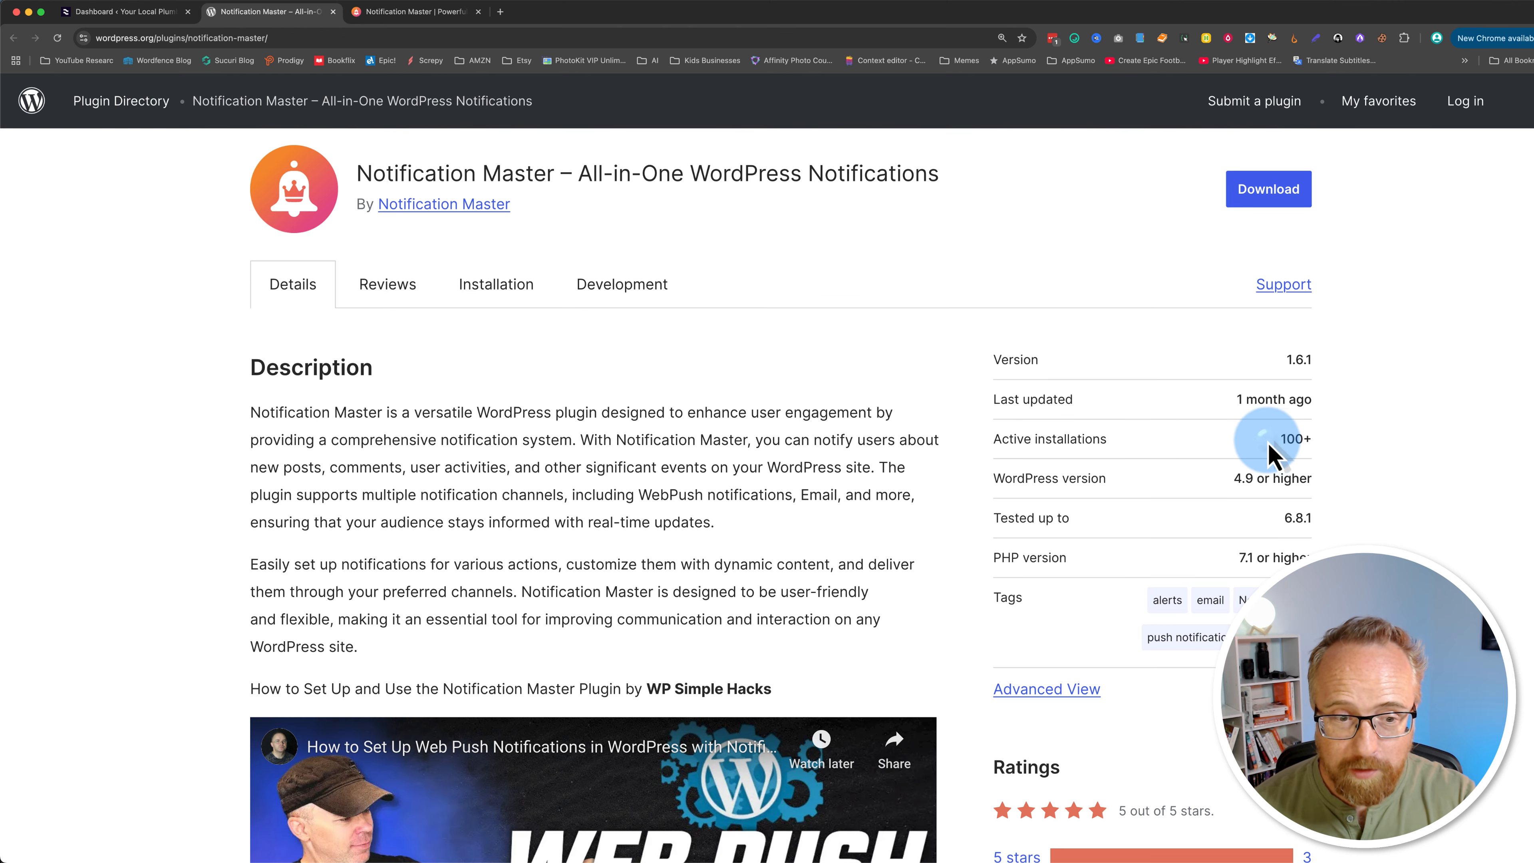
drag(1267, 439, 1348, 435)
click(526, 439)
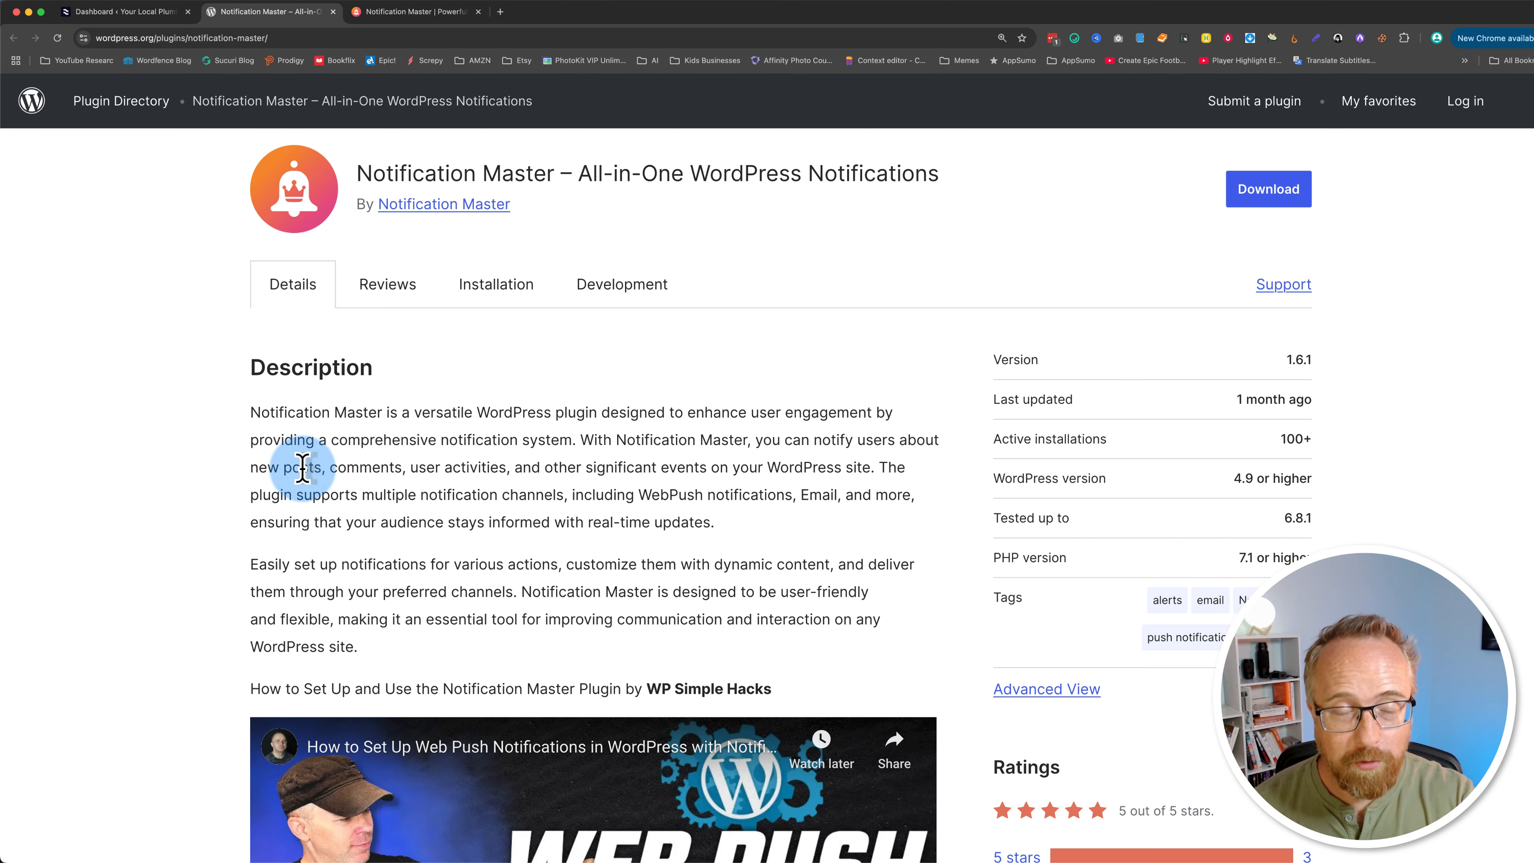
scroll(206, 490, down, 3)
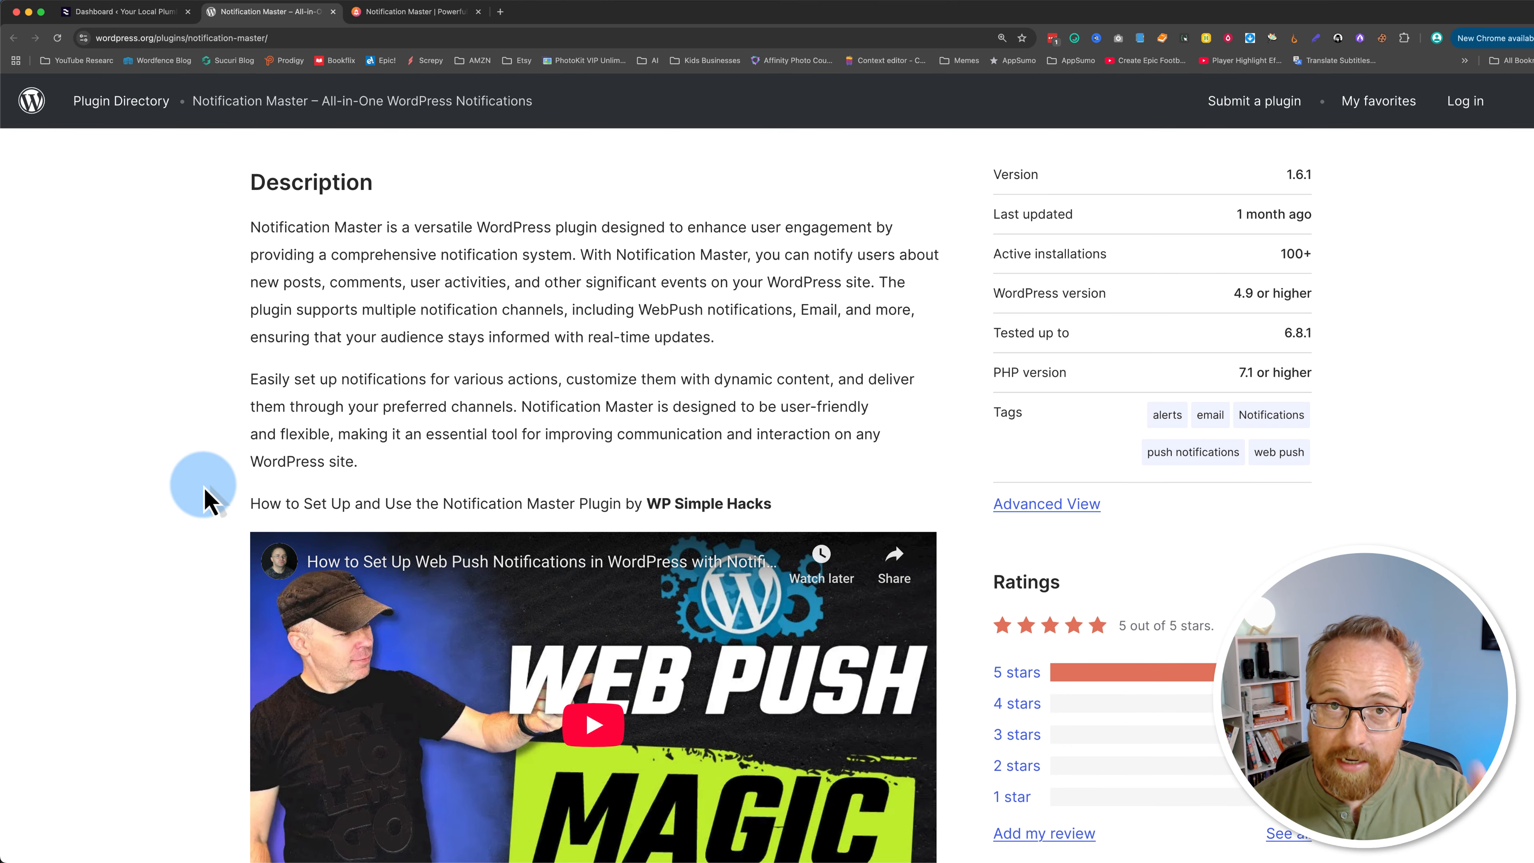
scroll(205, 493, up, 2)
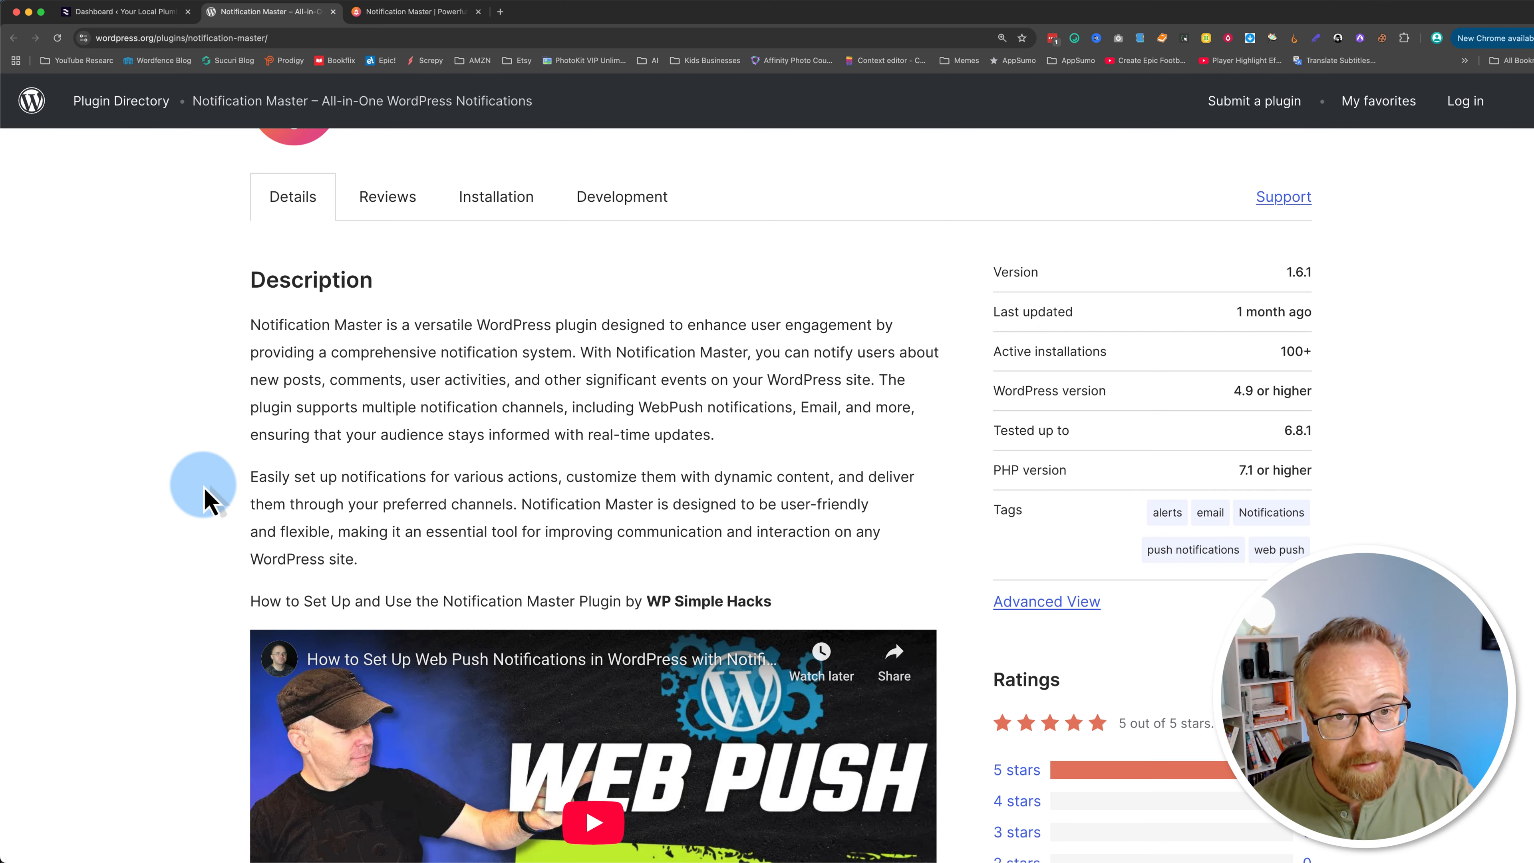
scroll(205, 492, up, 5)
Step: Look over the Notification Master website's home page
click(411, 12)
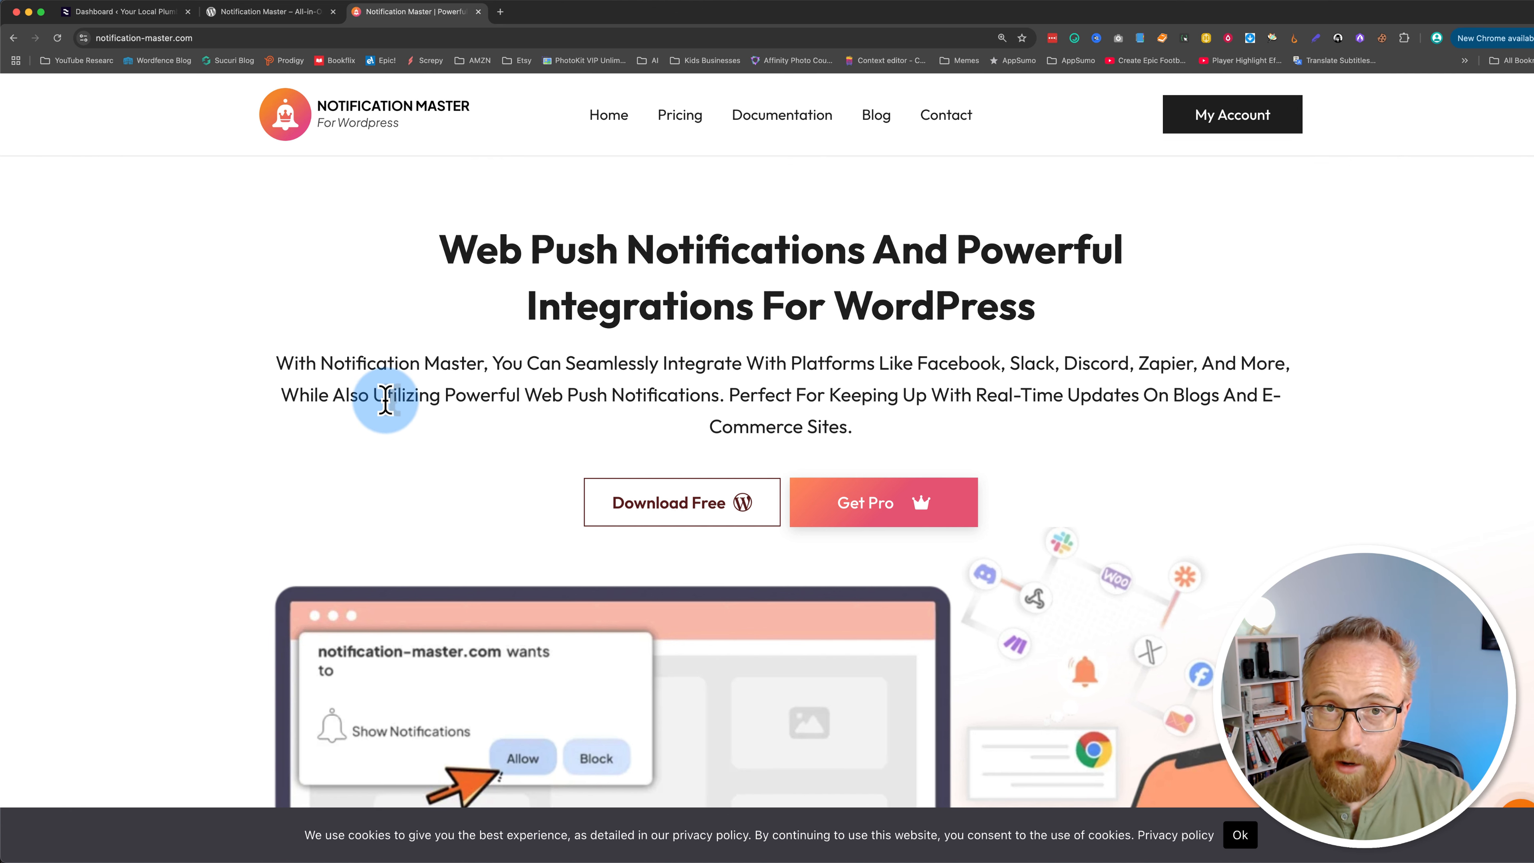
scroll(386, 399, down, 3)
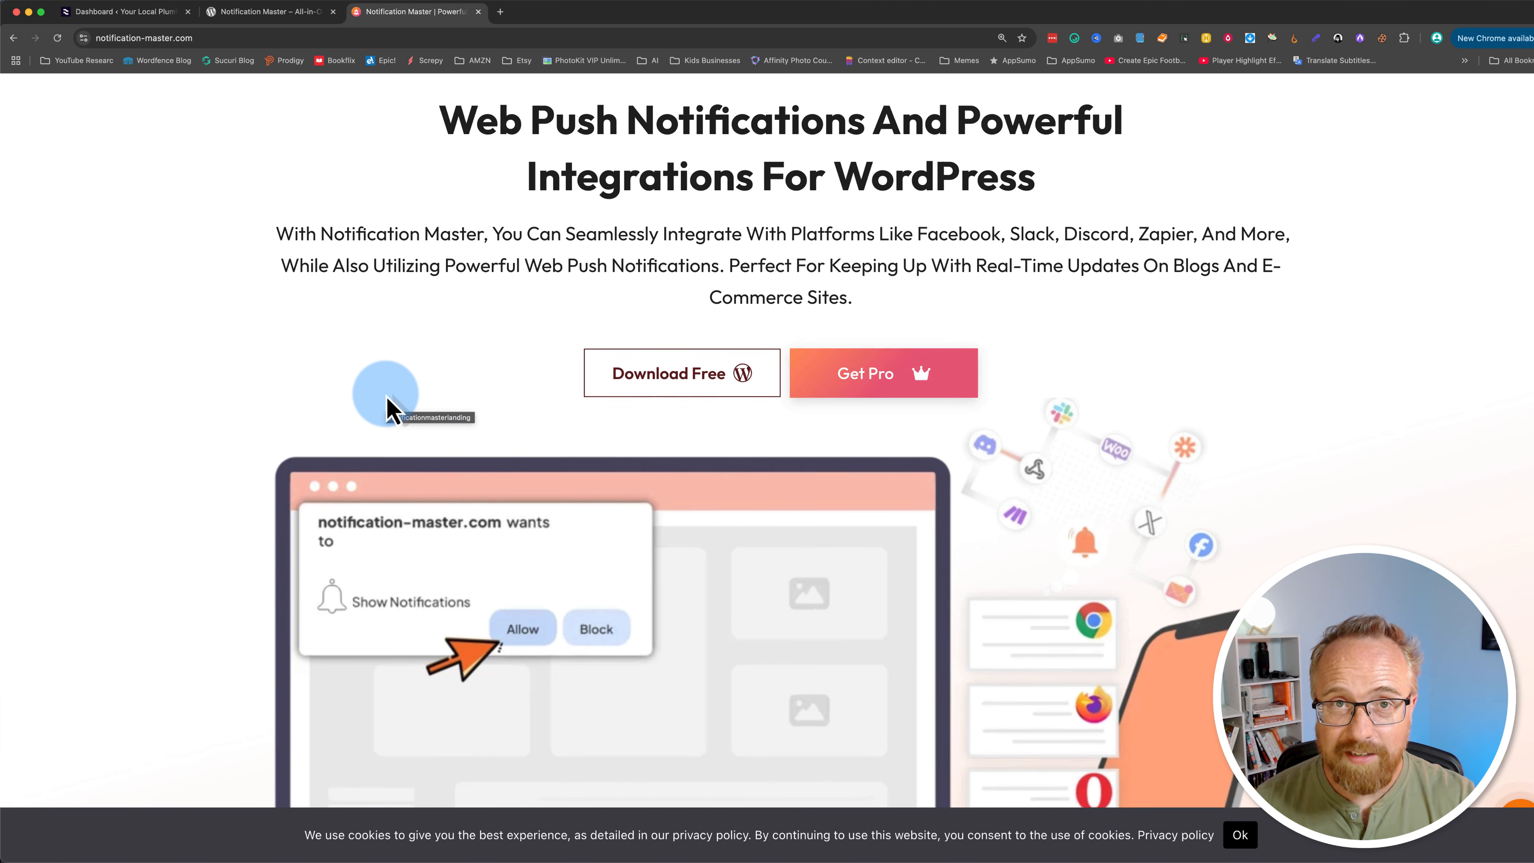
scroll(387, 405, up, 3)
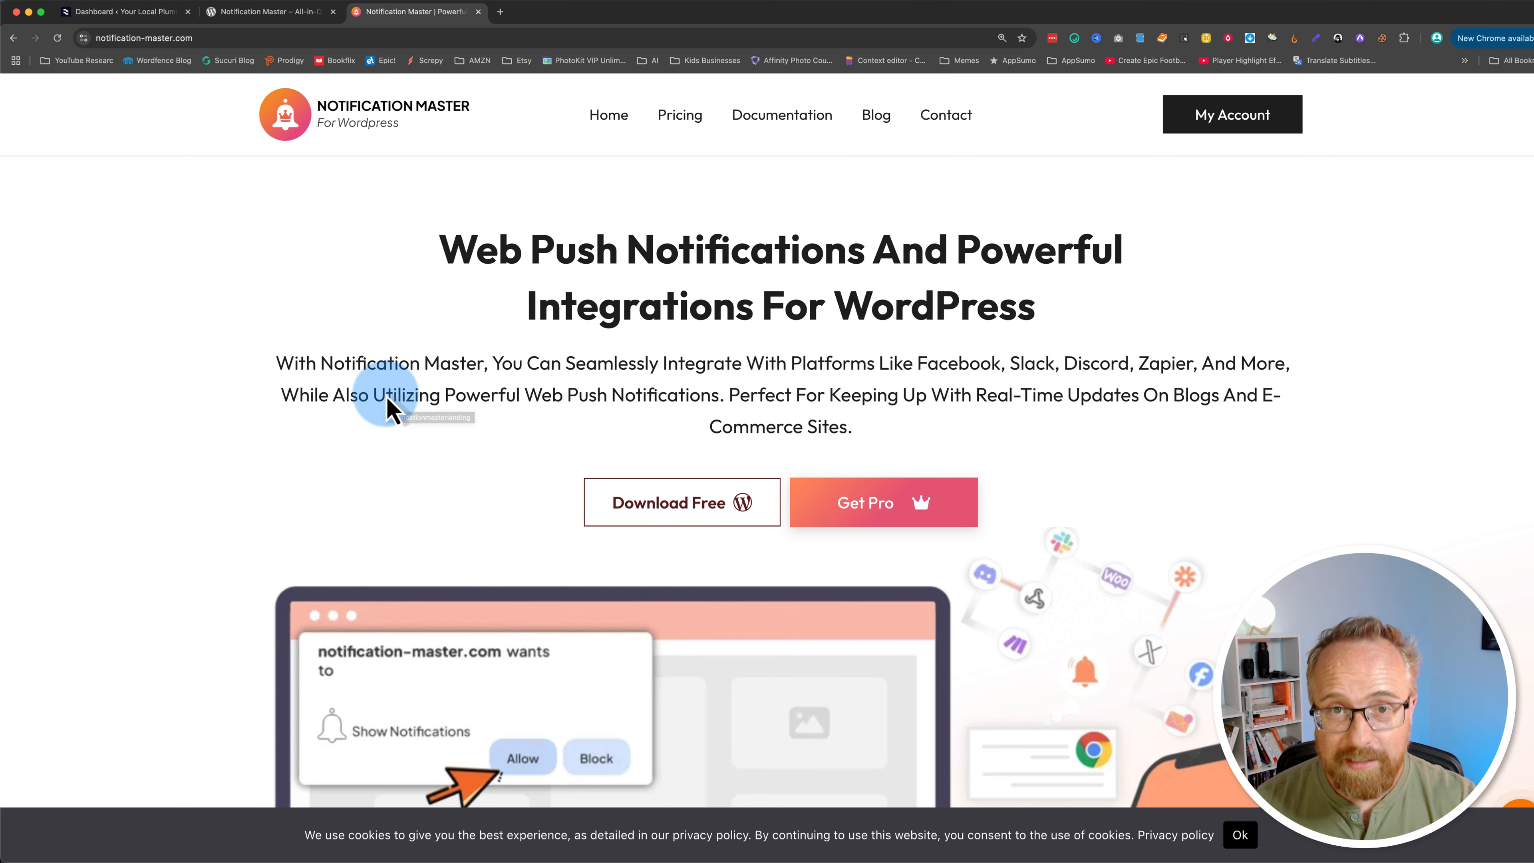
Step: Search the WordPress admin's plugin installer for notification master
click(86, 13)
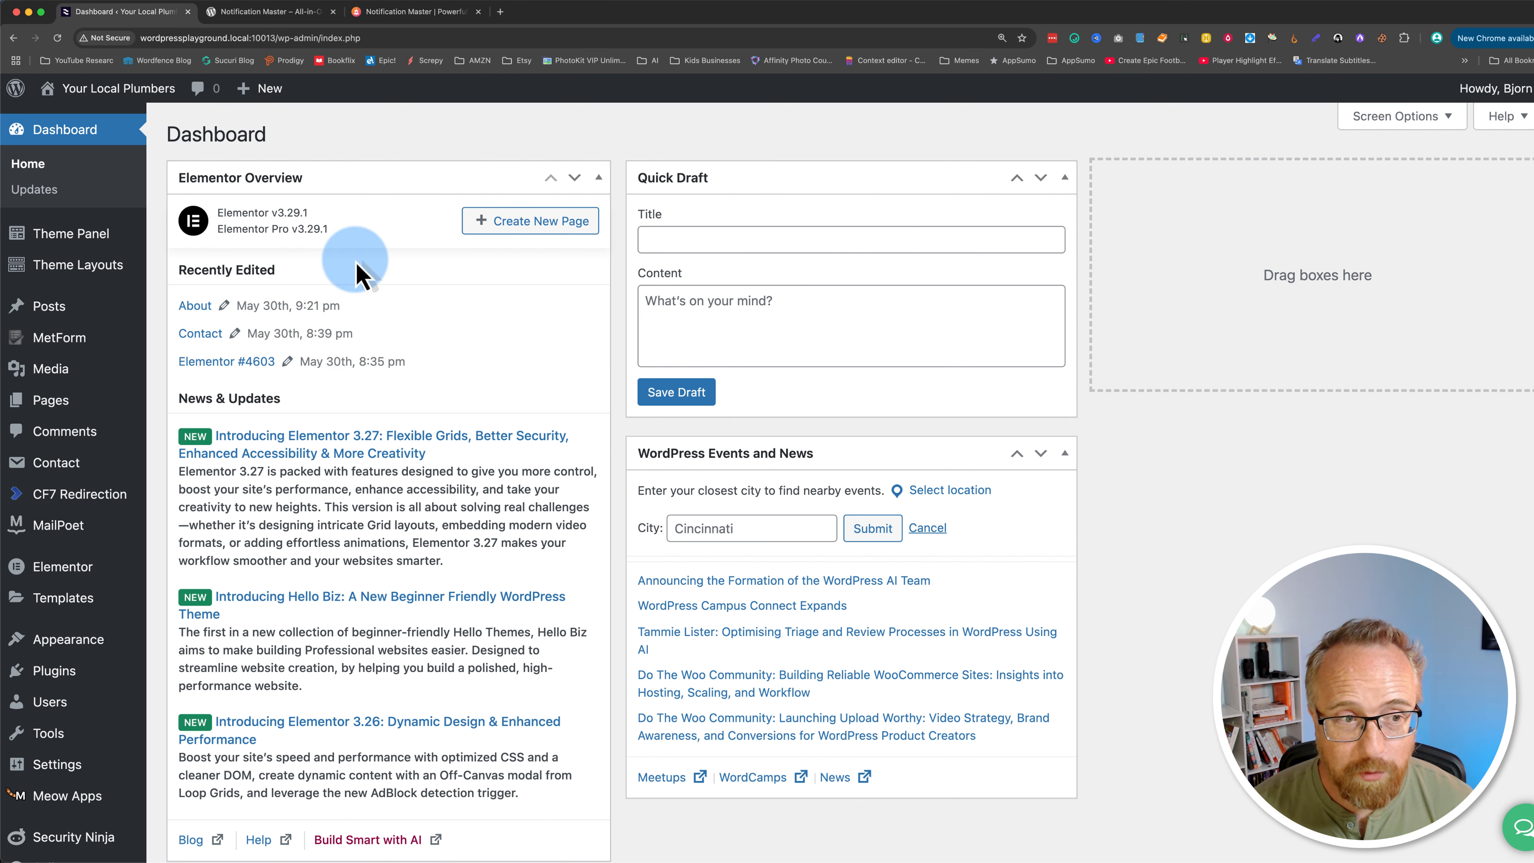
mouse_move(60, 670)
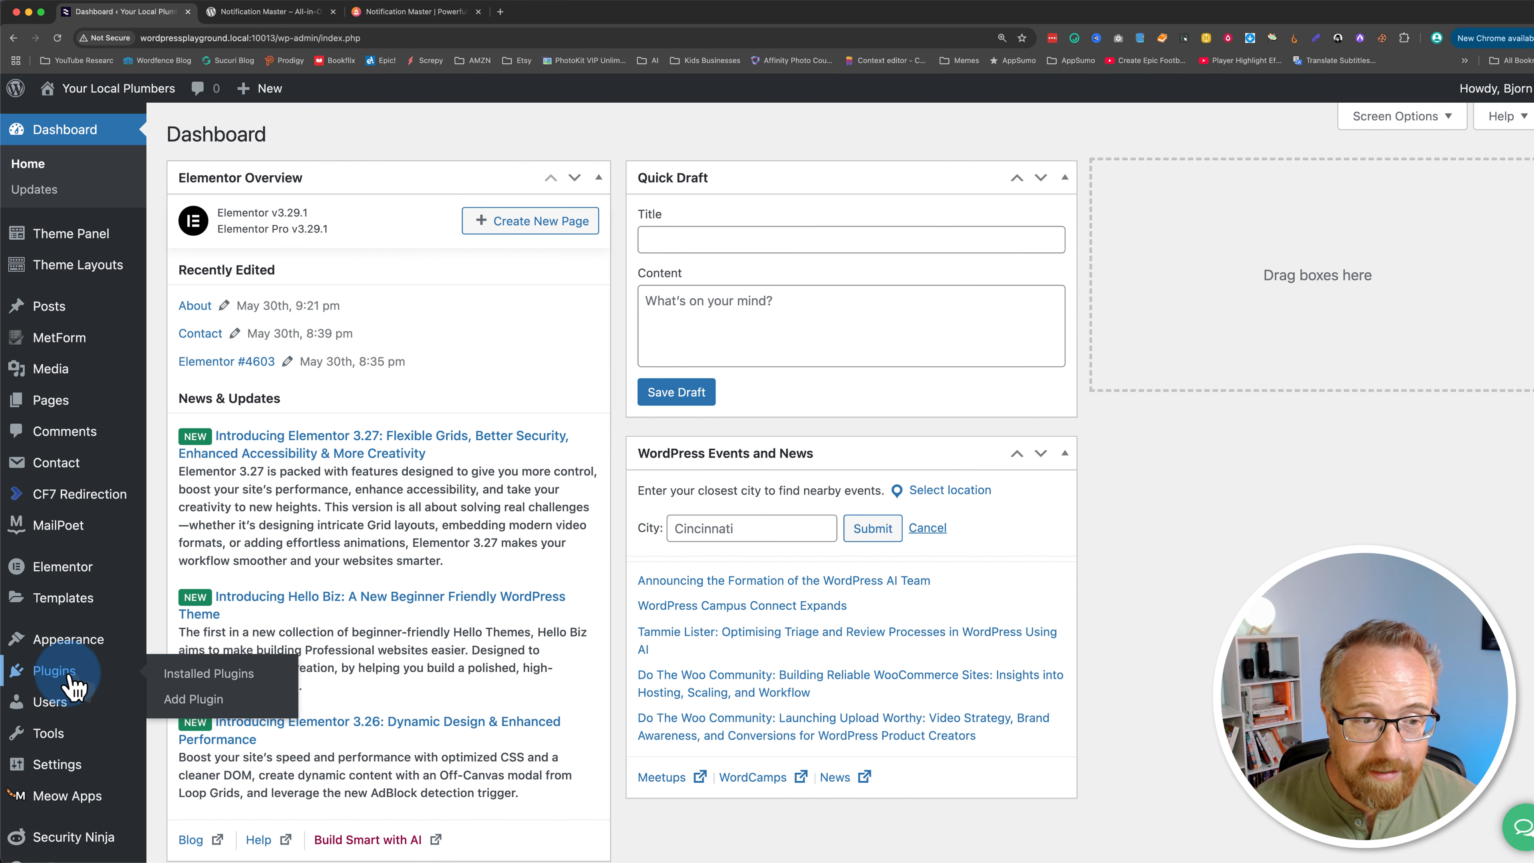
click(210, 701)
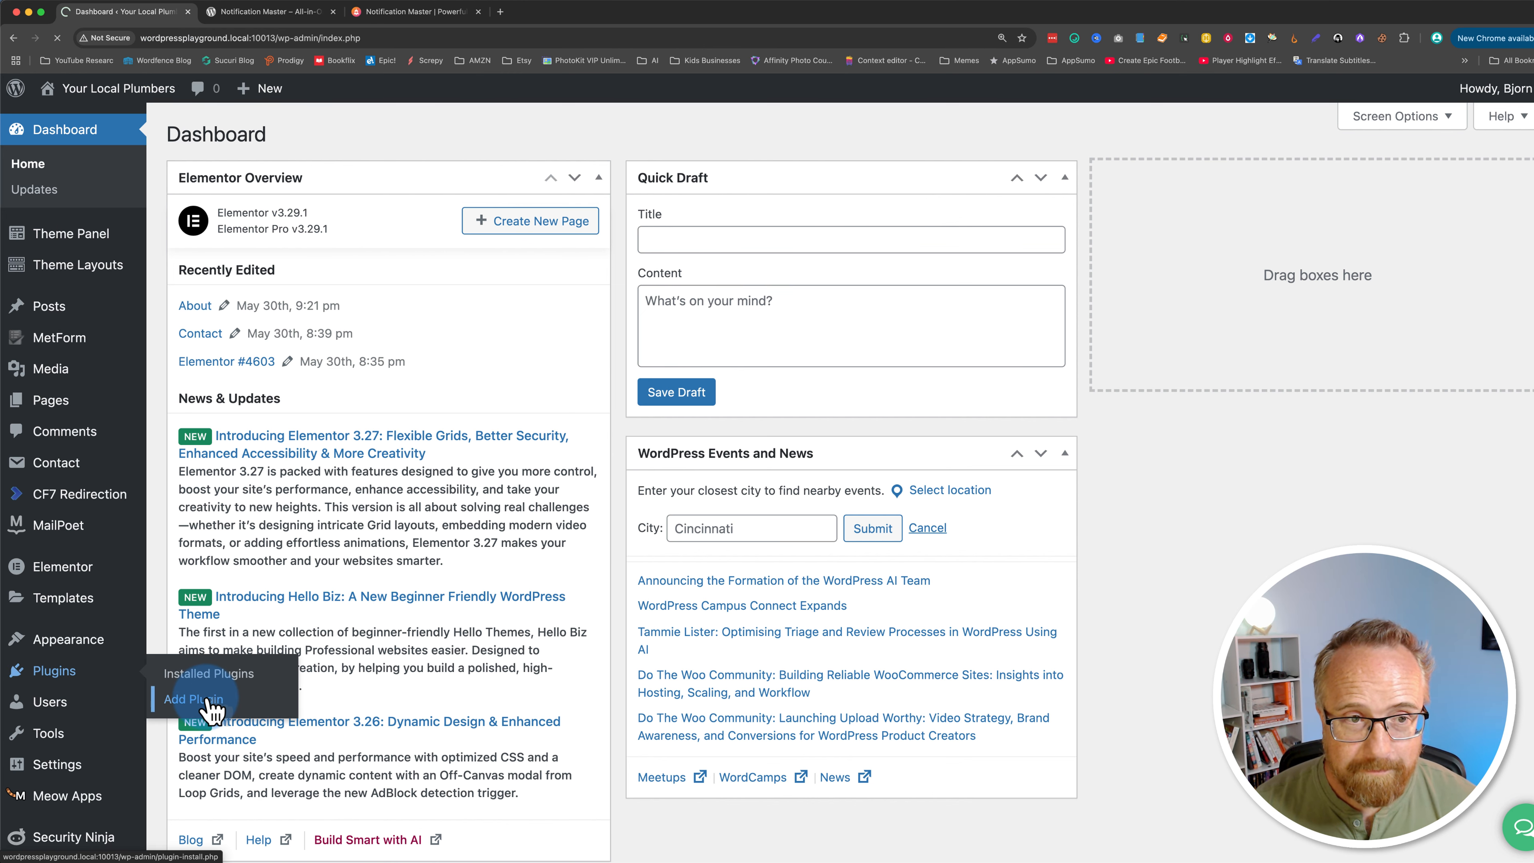
click(1206, 188)
text(noti)
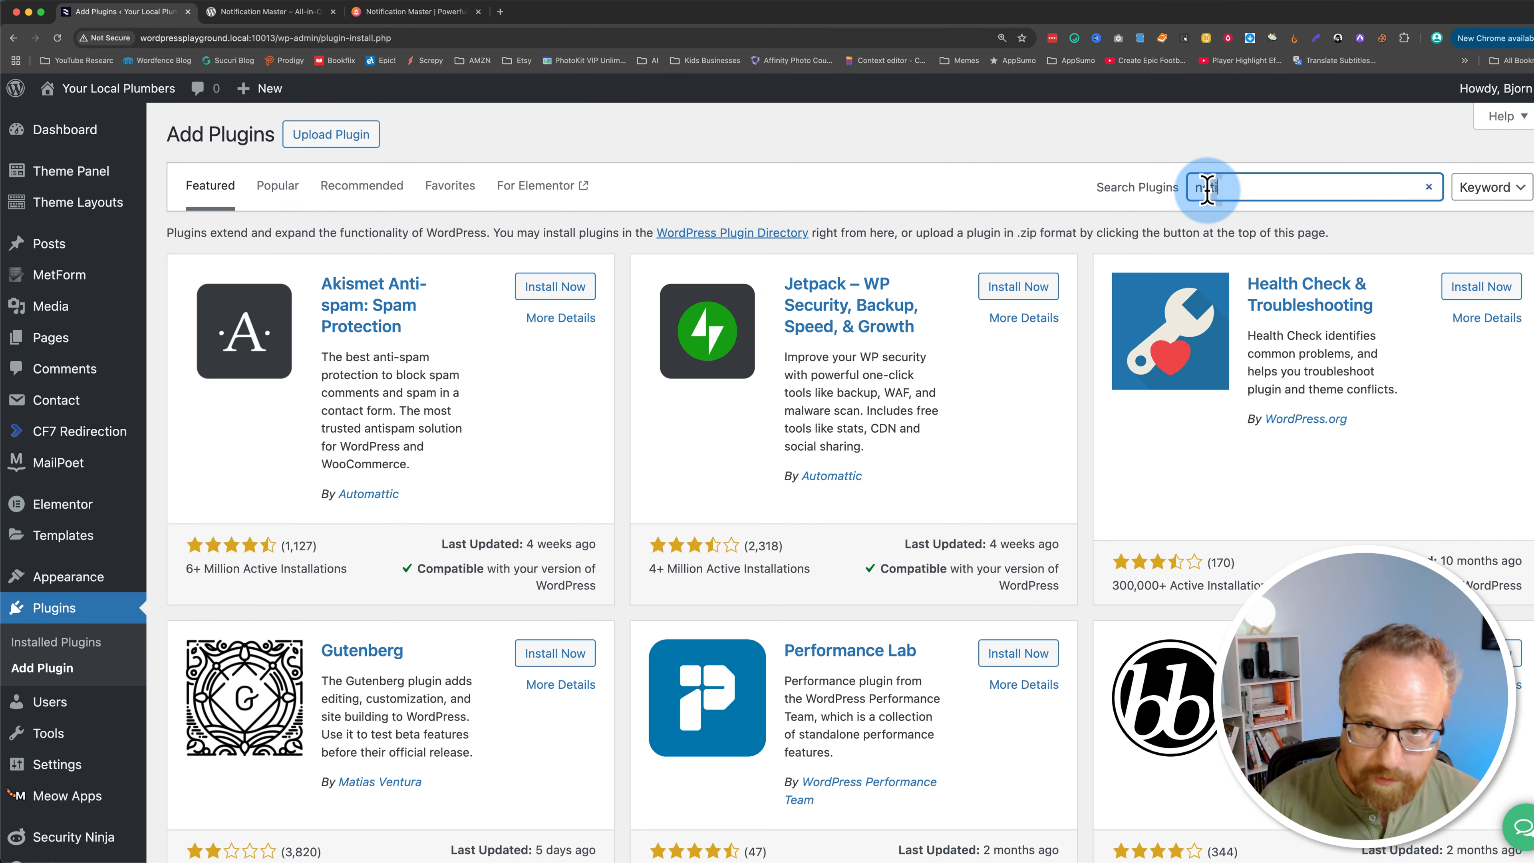
text(fication maste)
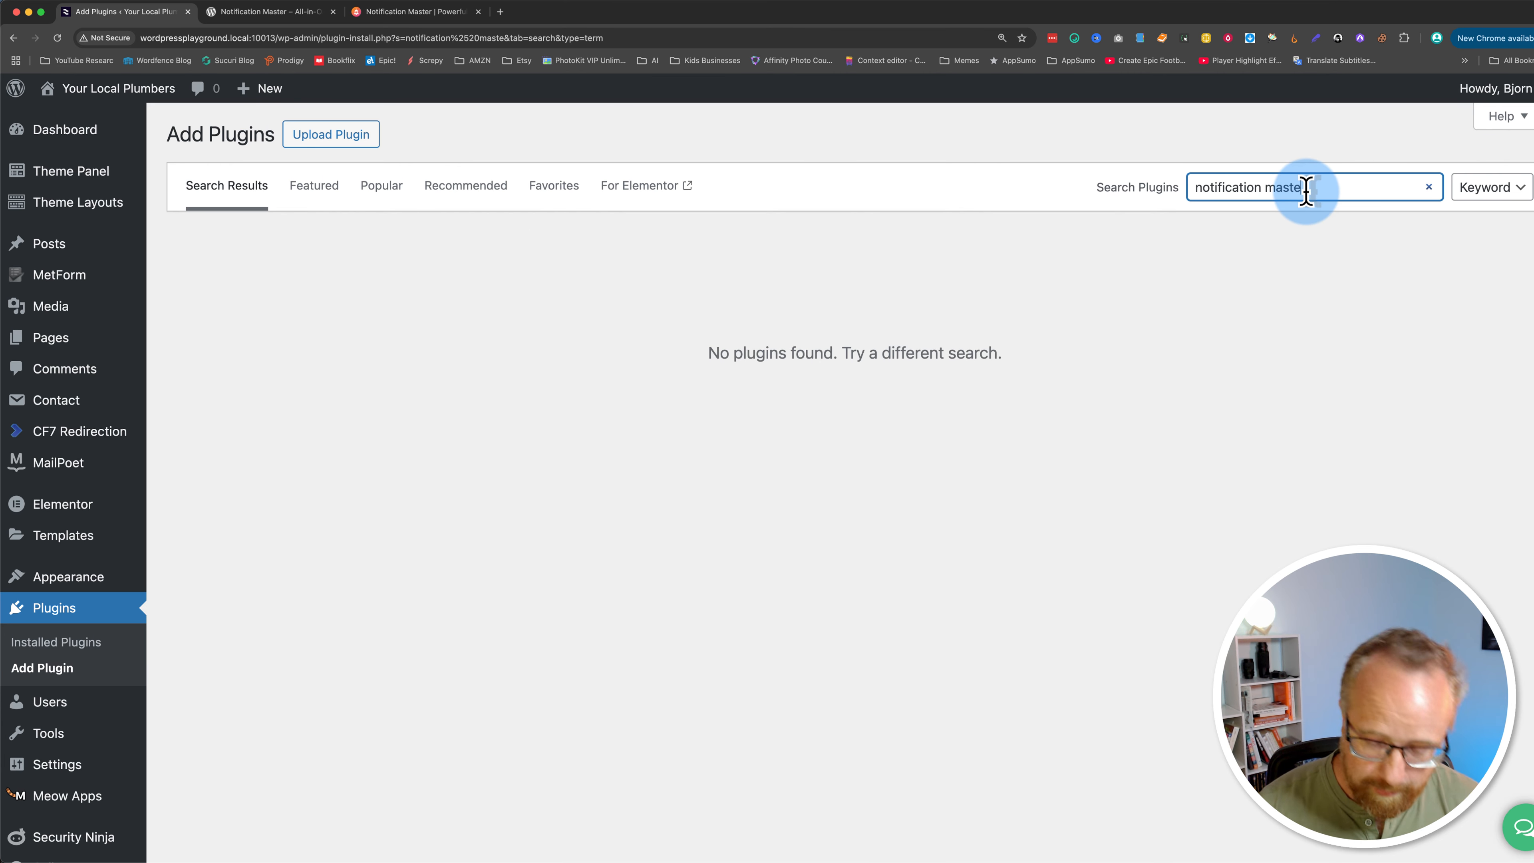
text(r)
click(1136, 192)
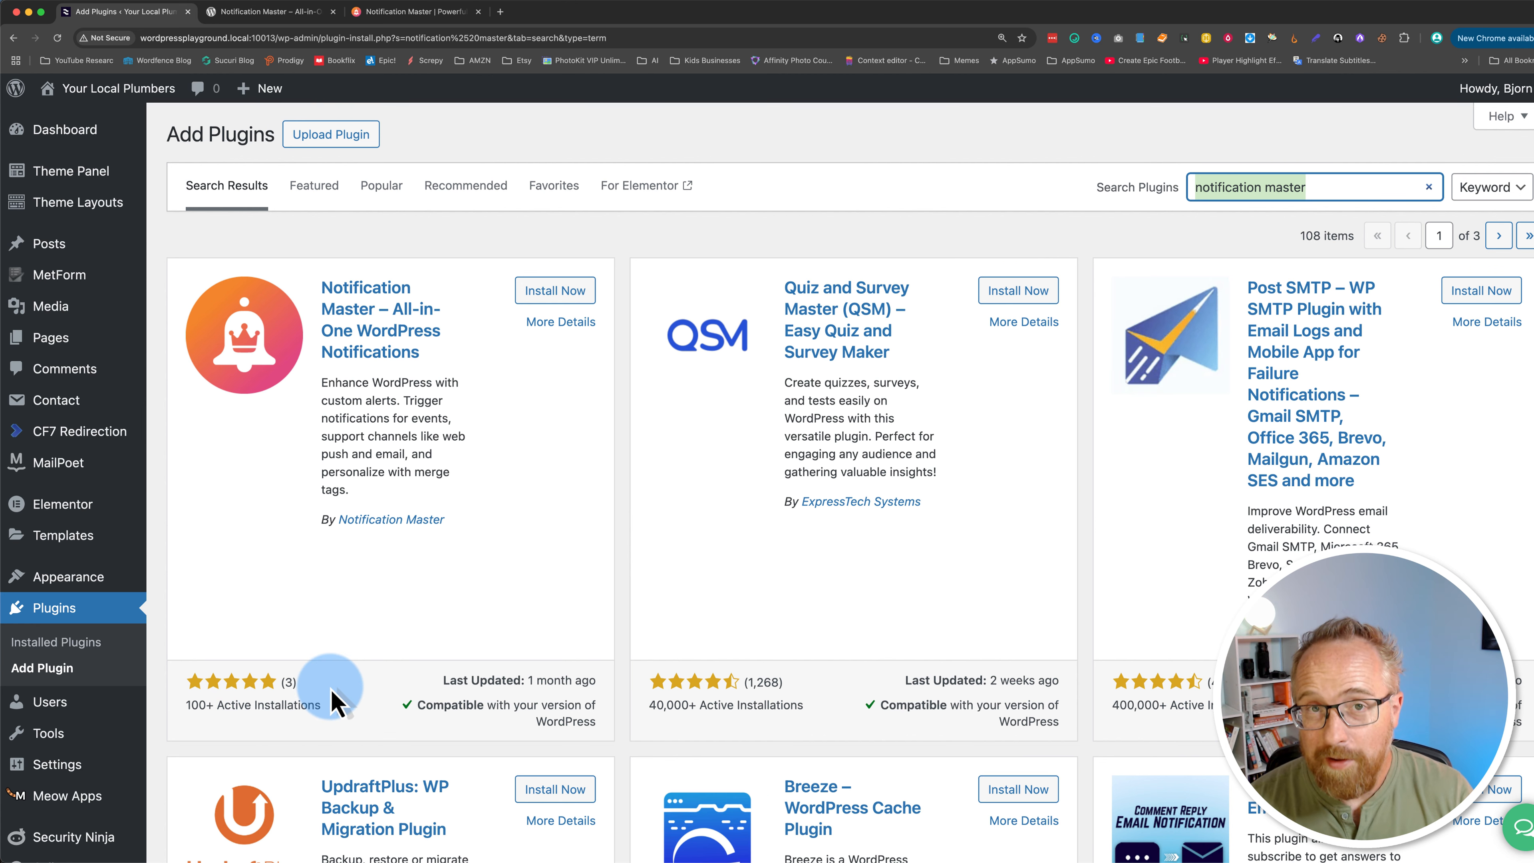
Step: Install and activate the Notification Master – All-in-One WordPress Notifications plugin
drag(331, 701, 530, 709)
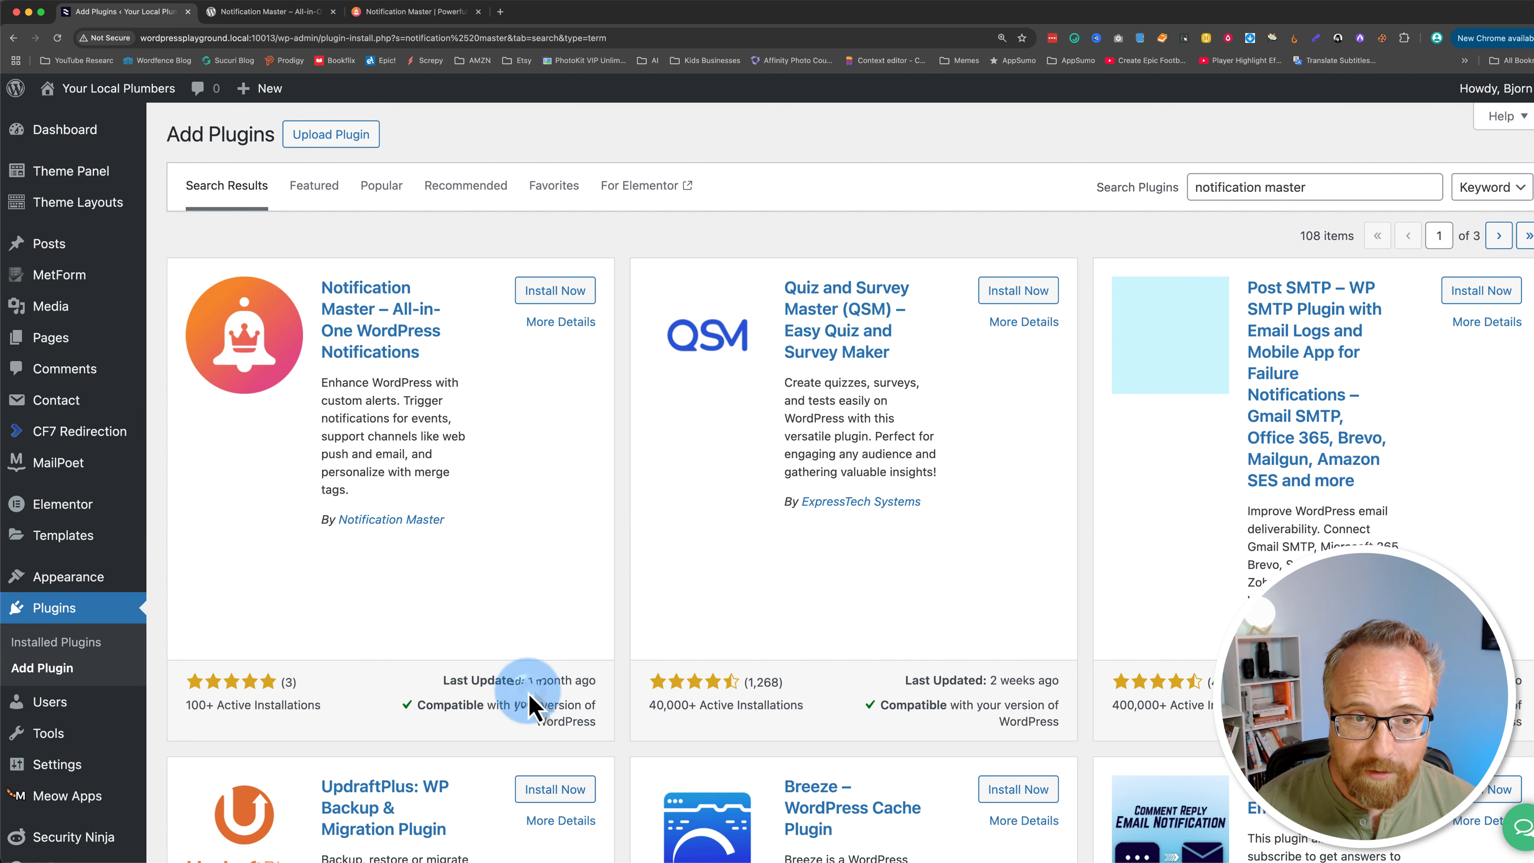
click(495, 555)
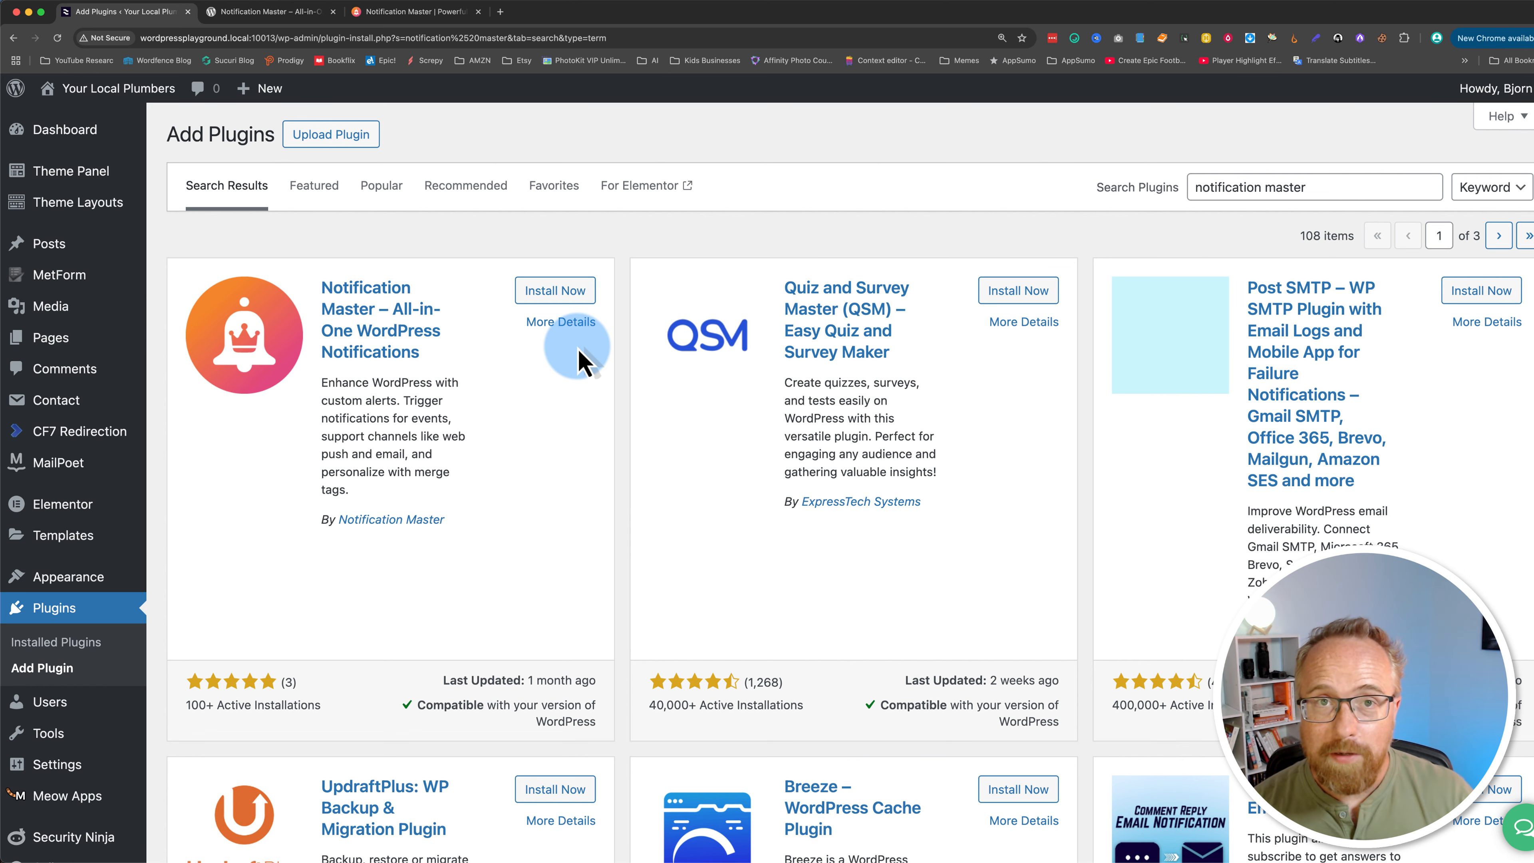
click(555, 292)
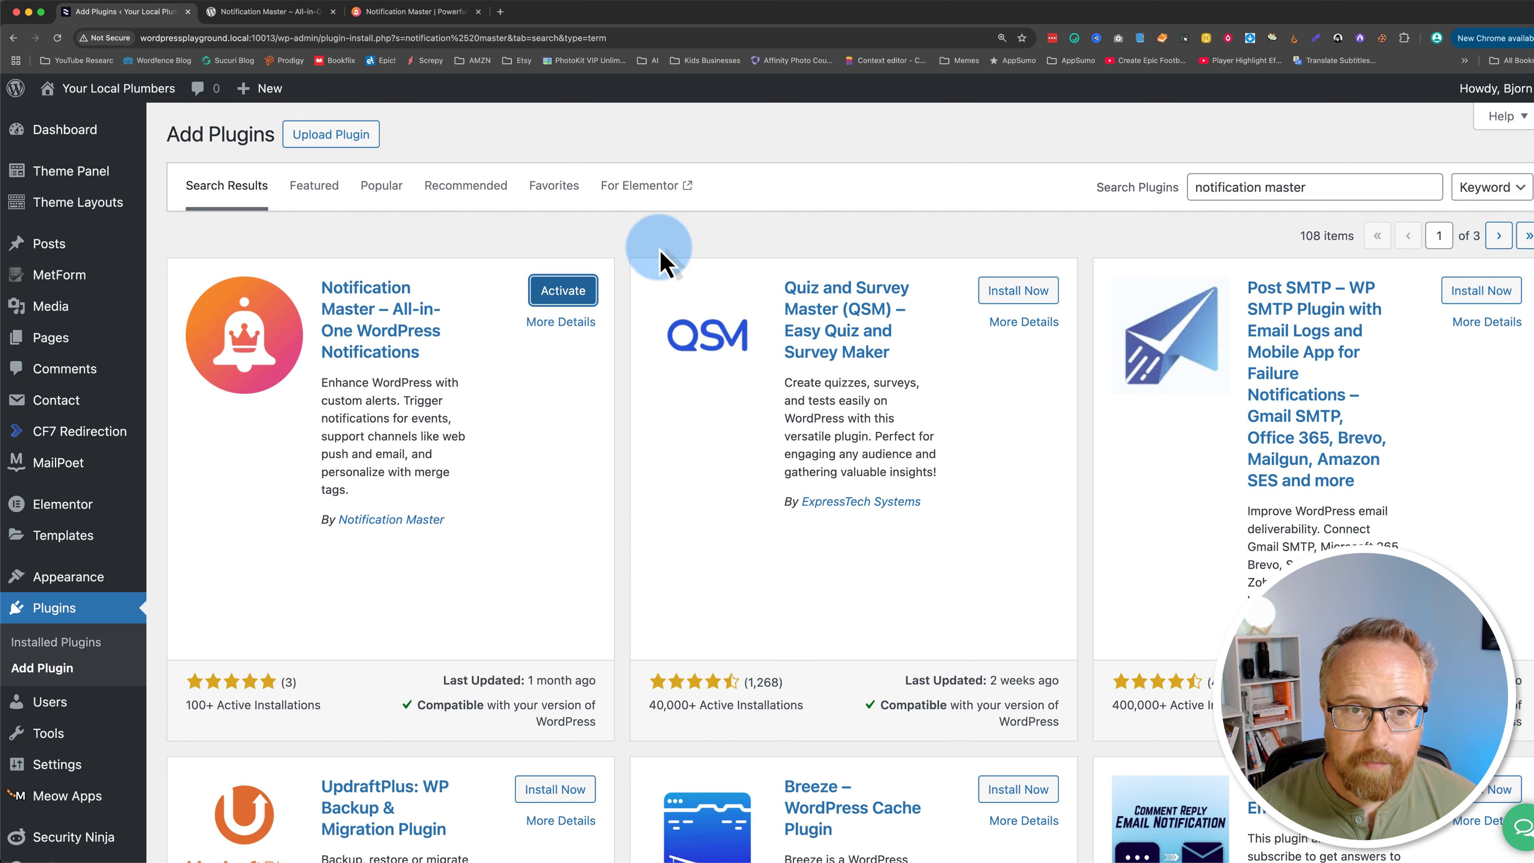
click(559, 292)
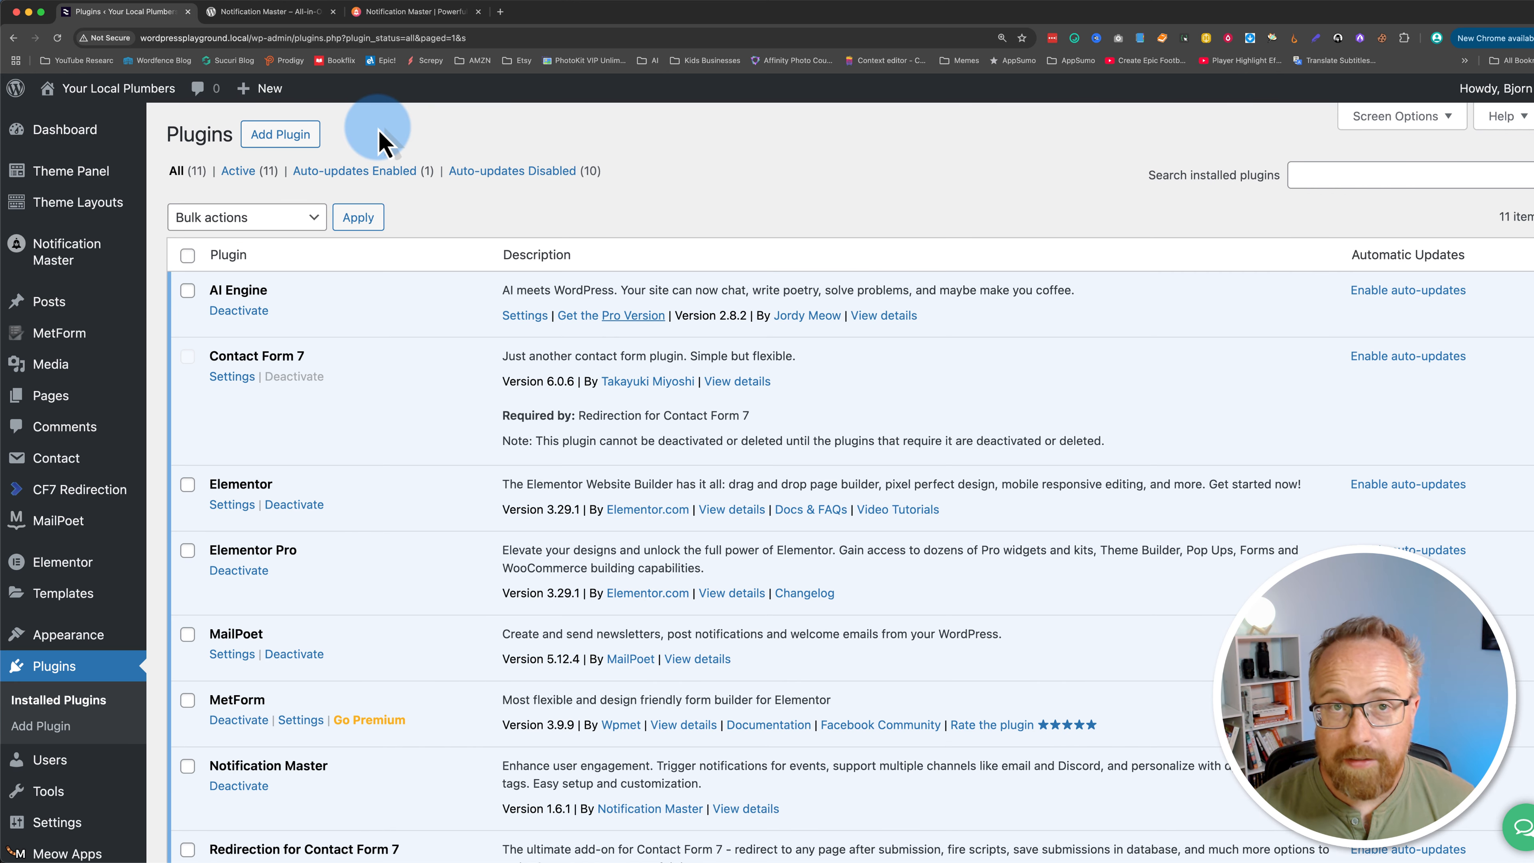
Step: Open the account portal's Downloads section on the Notification Master website
click(395, 14)
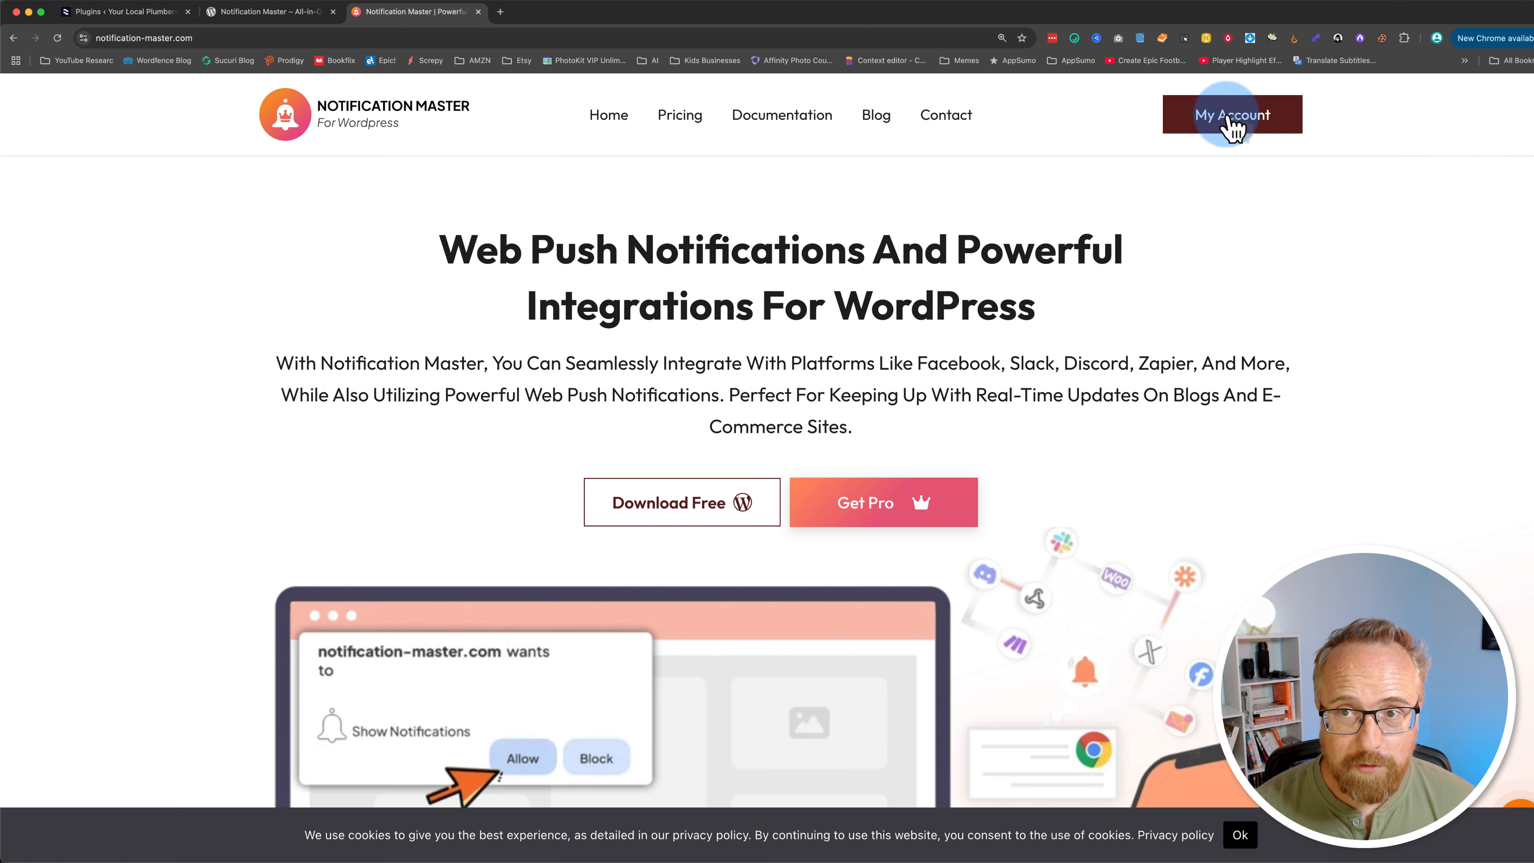
click(1230, 121)
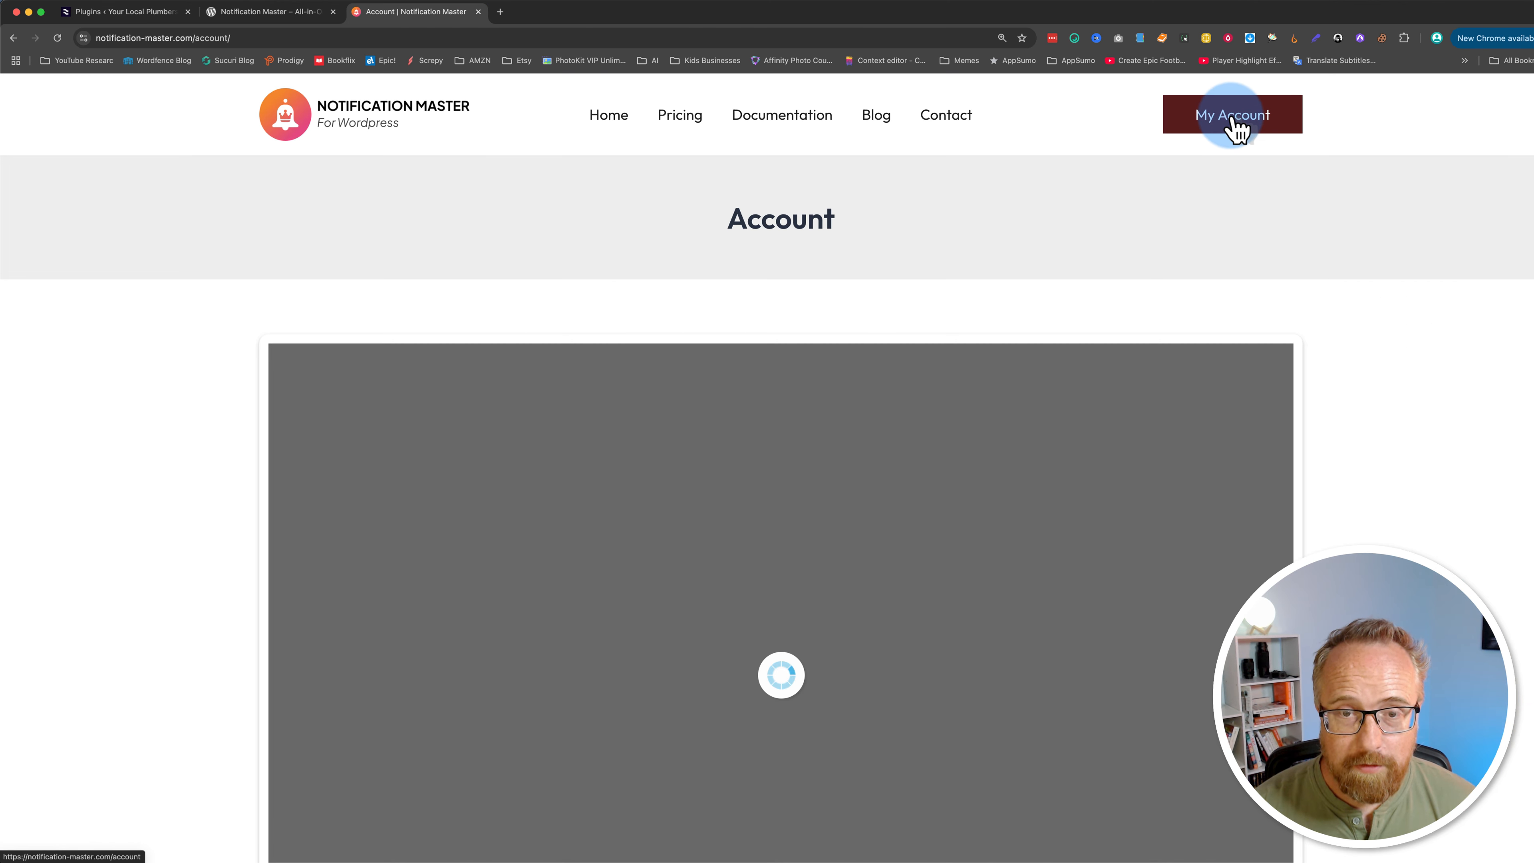
click(390, 400)
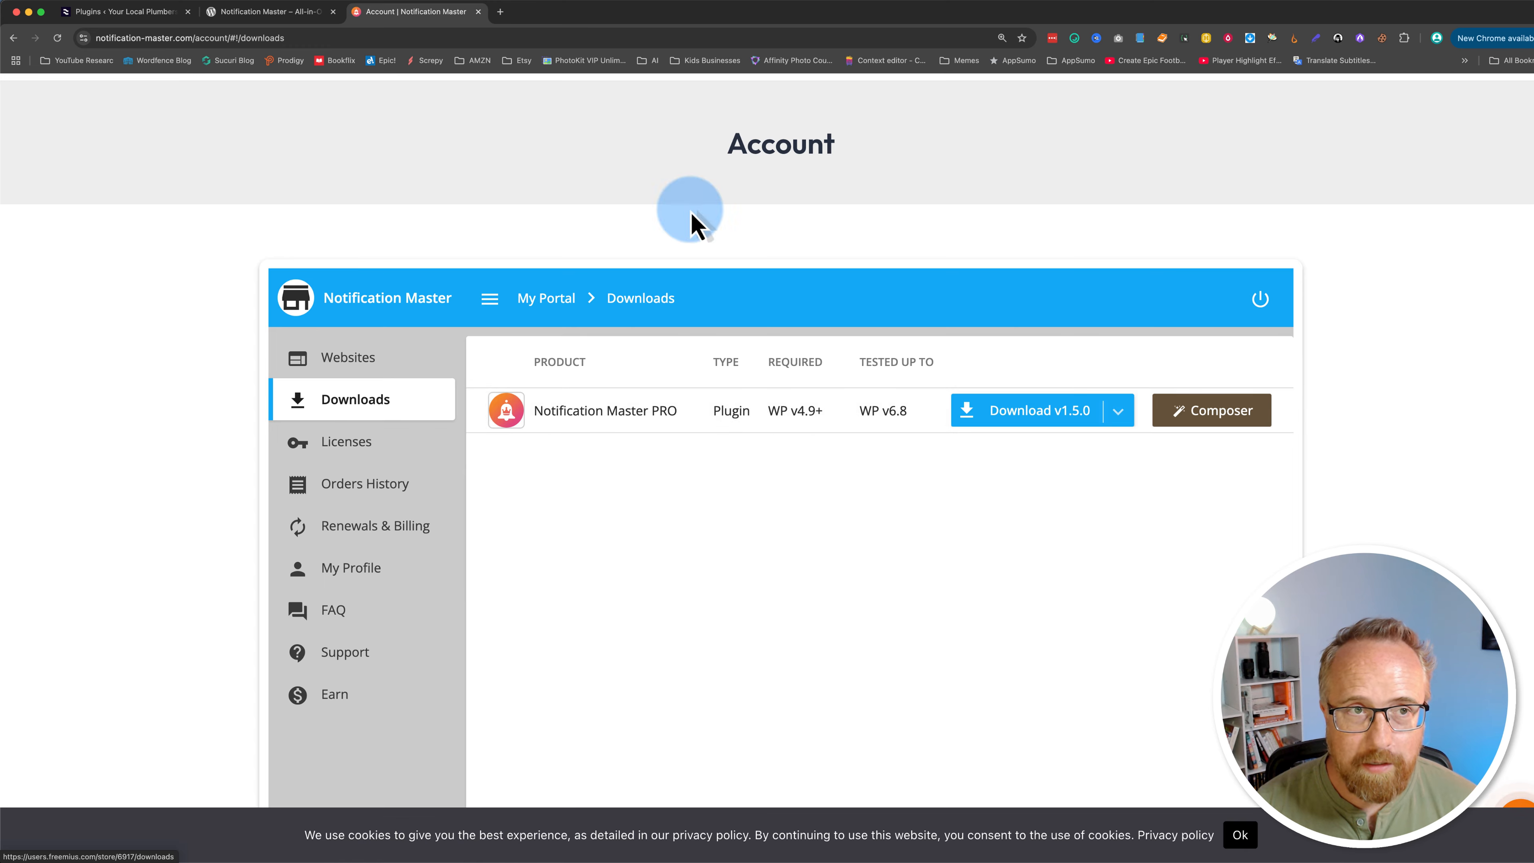
Step: Upload, install and activate the Notification Master Pro zip file as a WordPress plugin
click(98, 14)
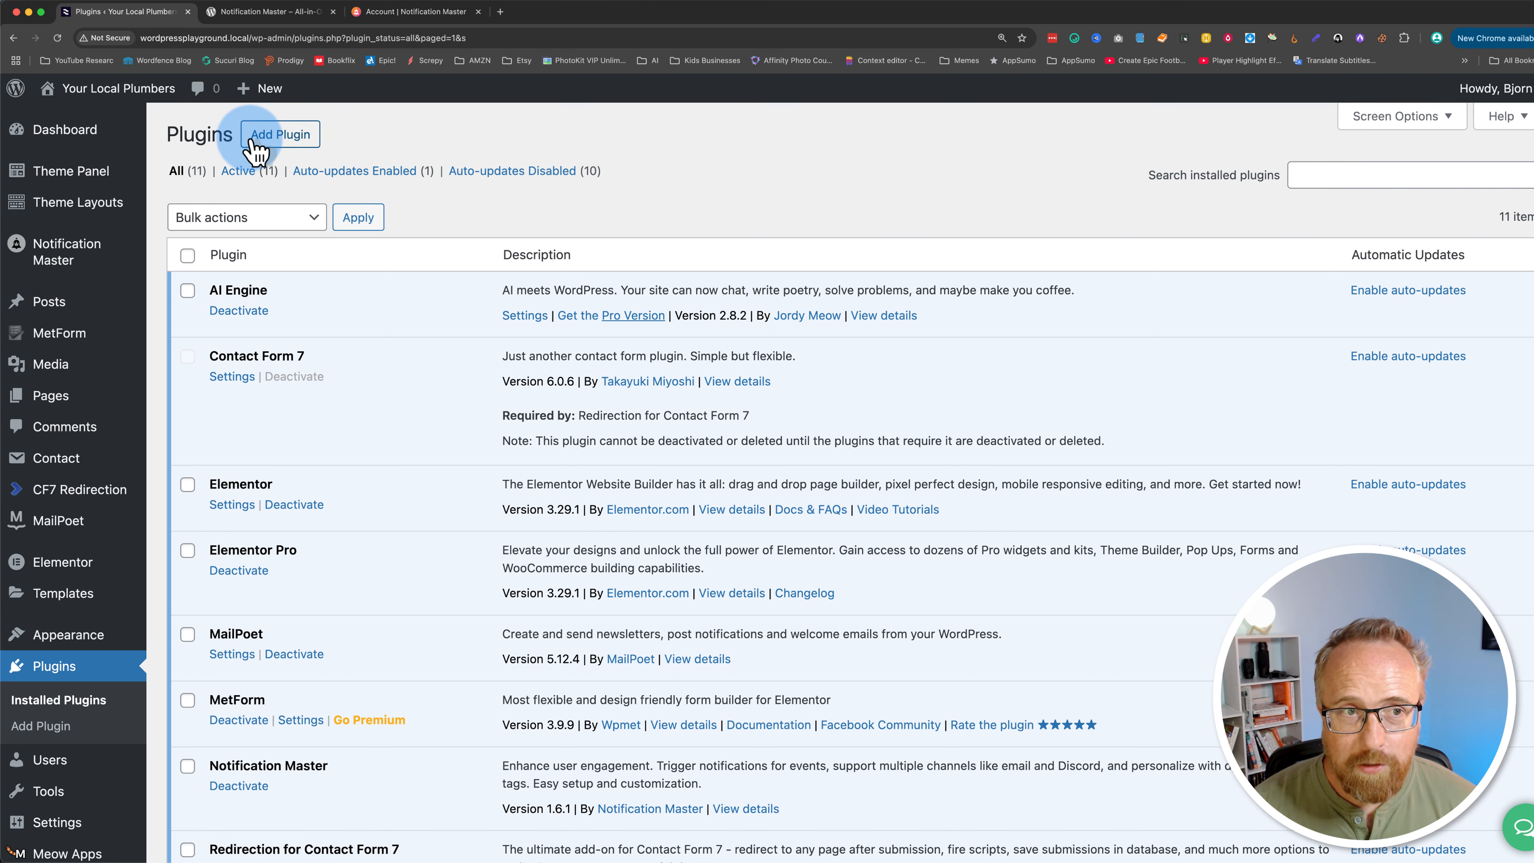
click(276, 139)
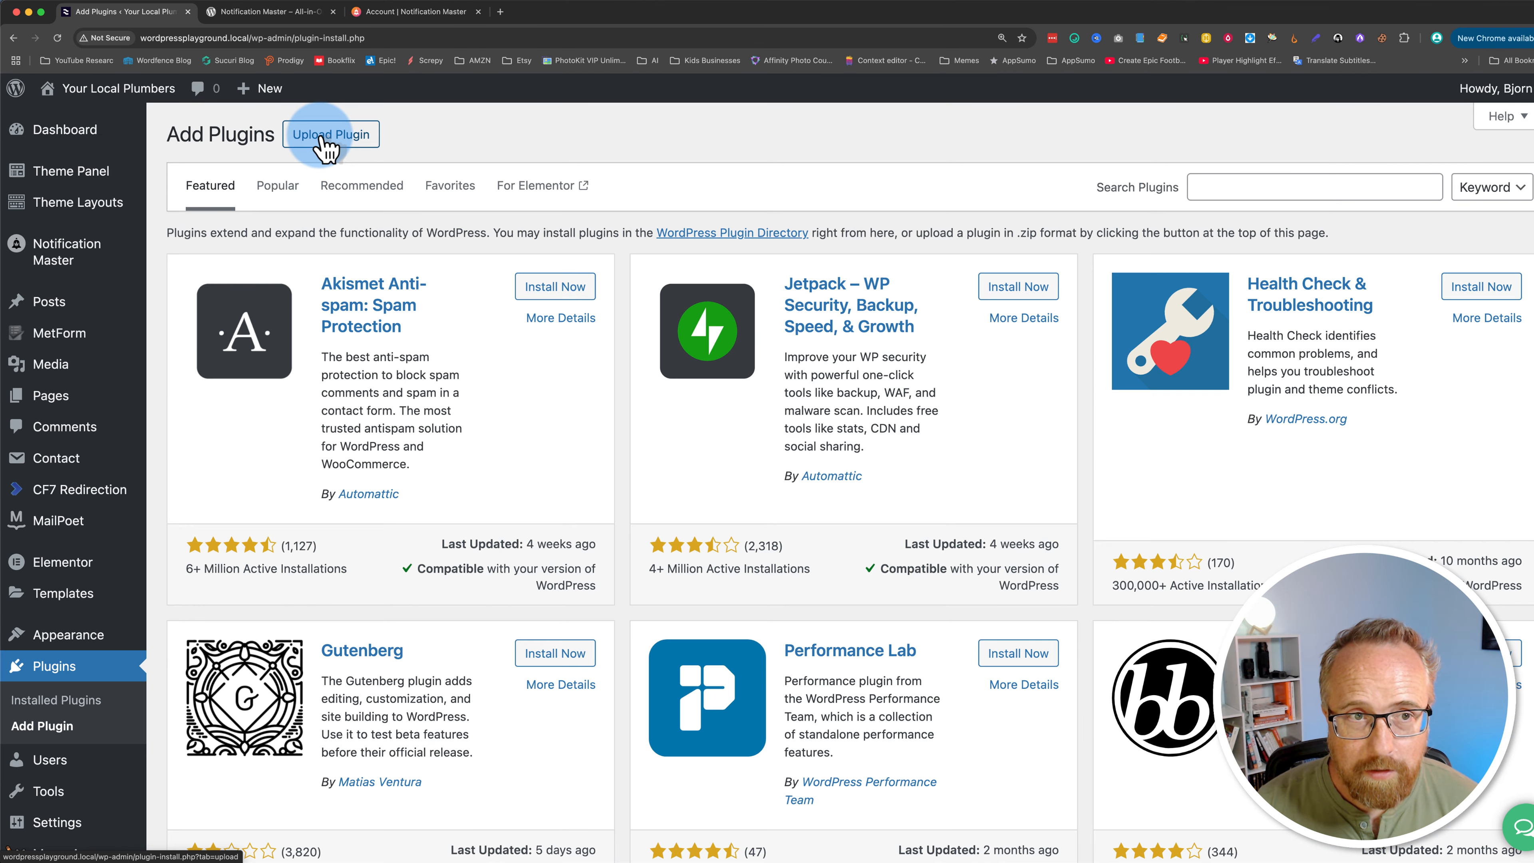
click(362, 140)
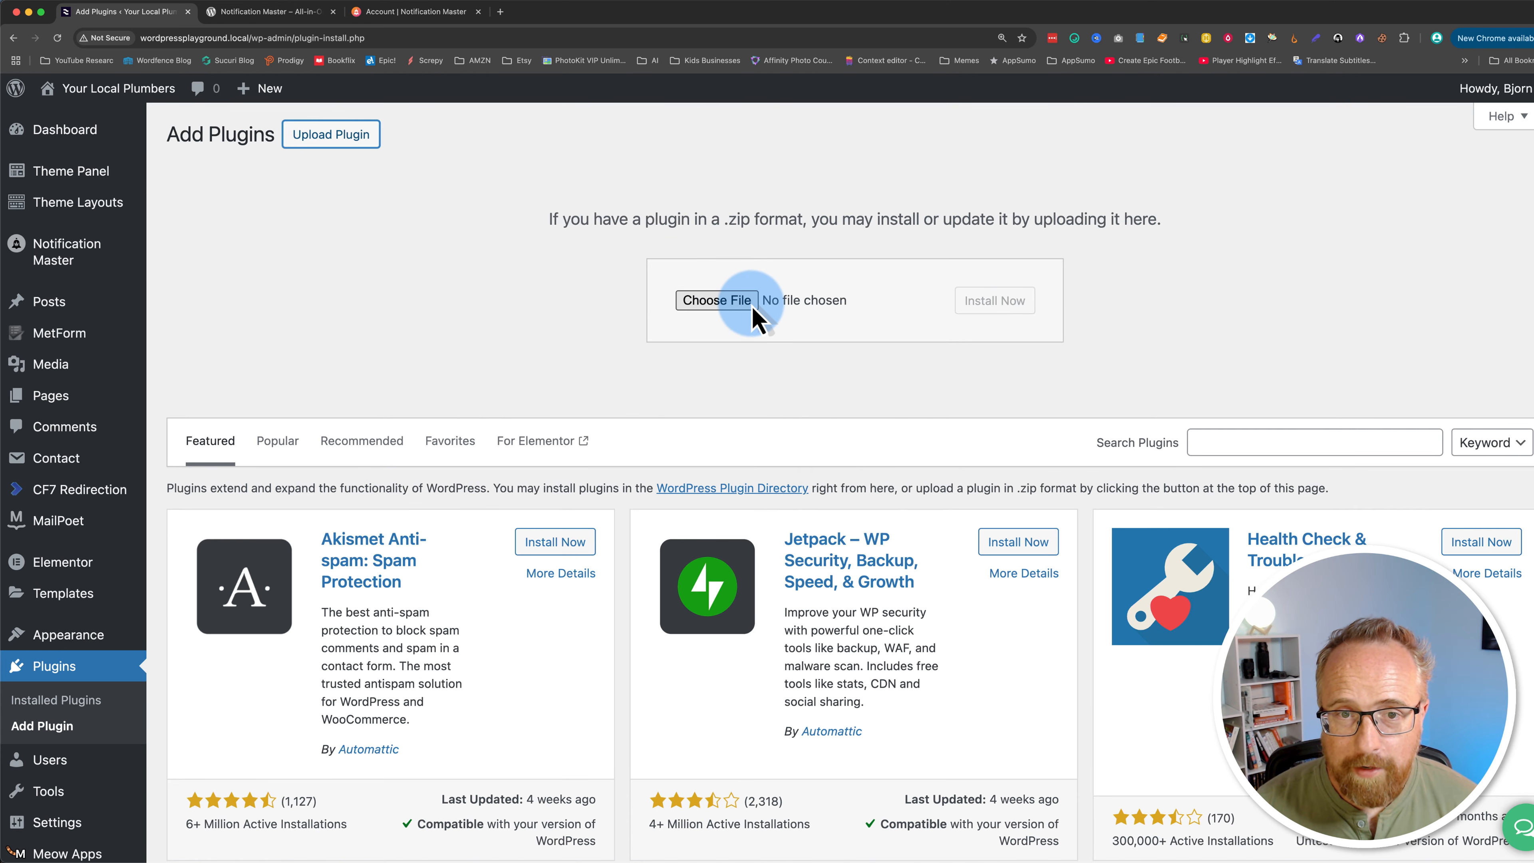
click(751, 308)
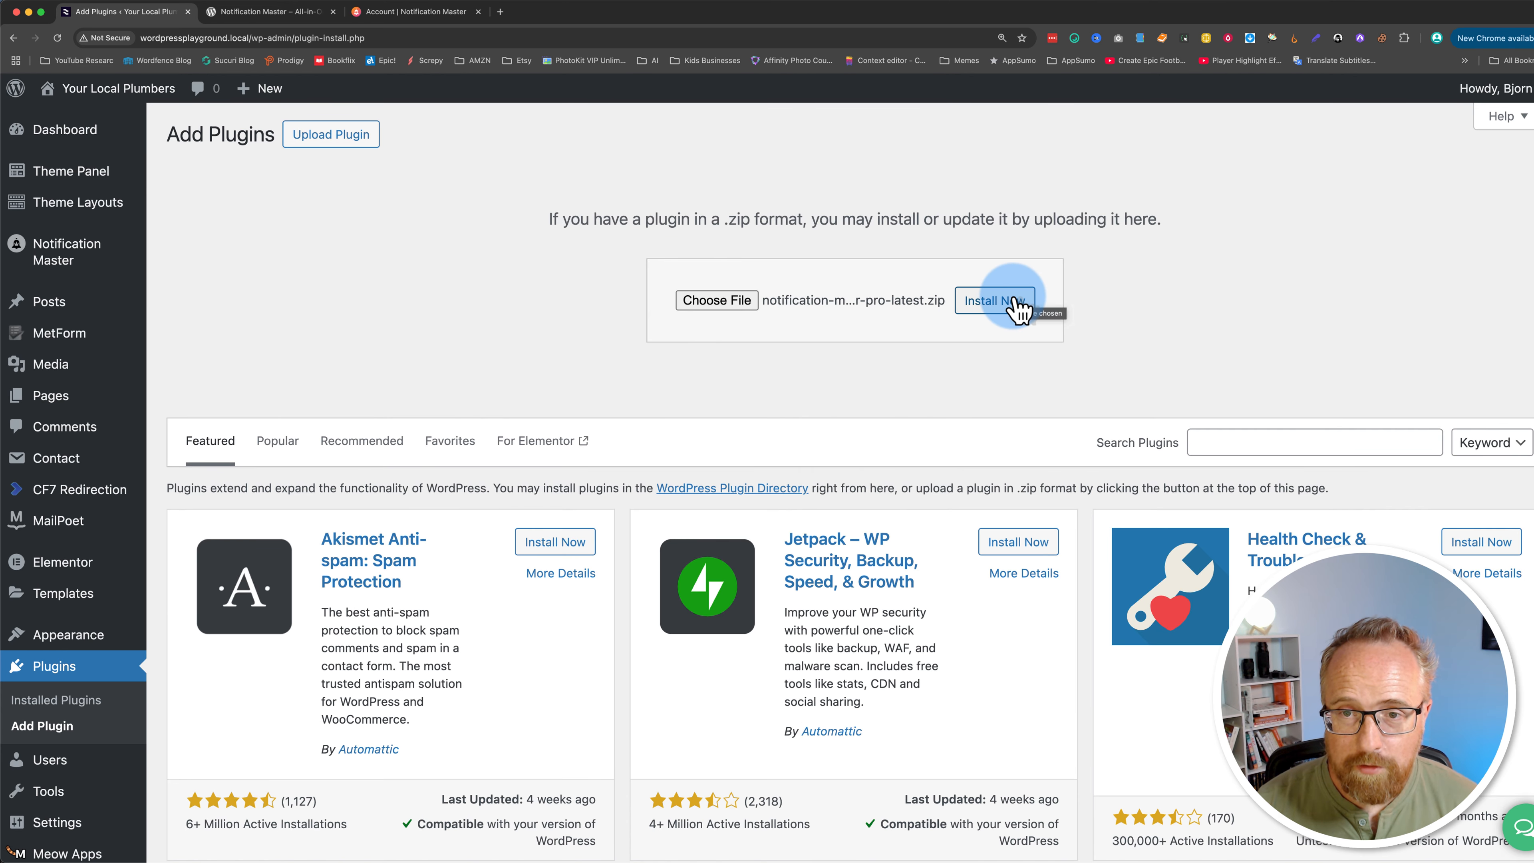
click(1020, 306)
click(211, 296)
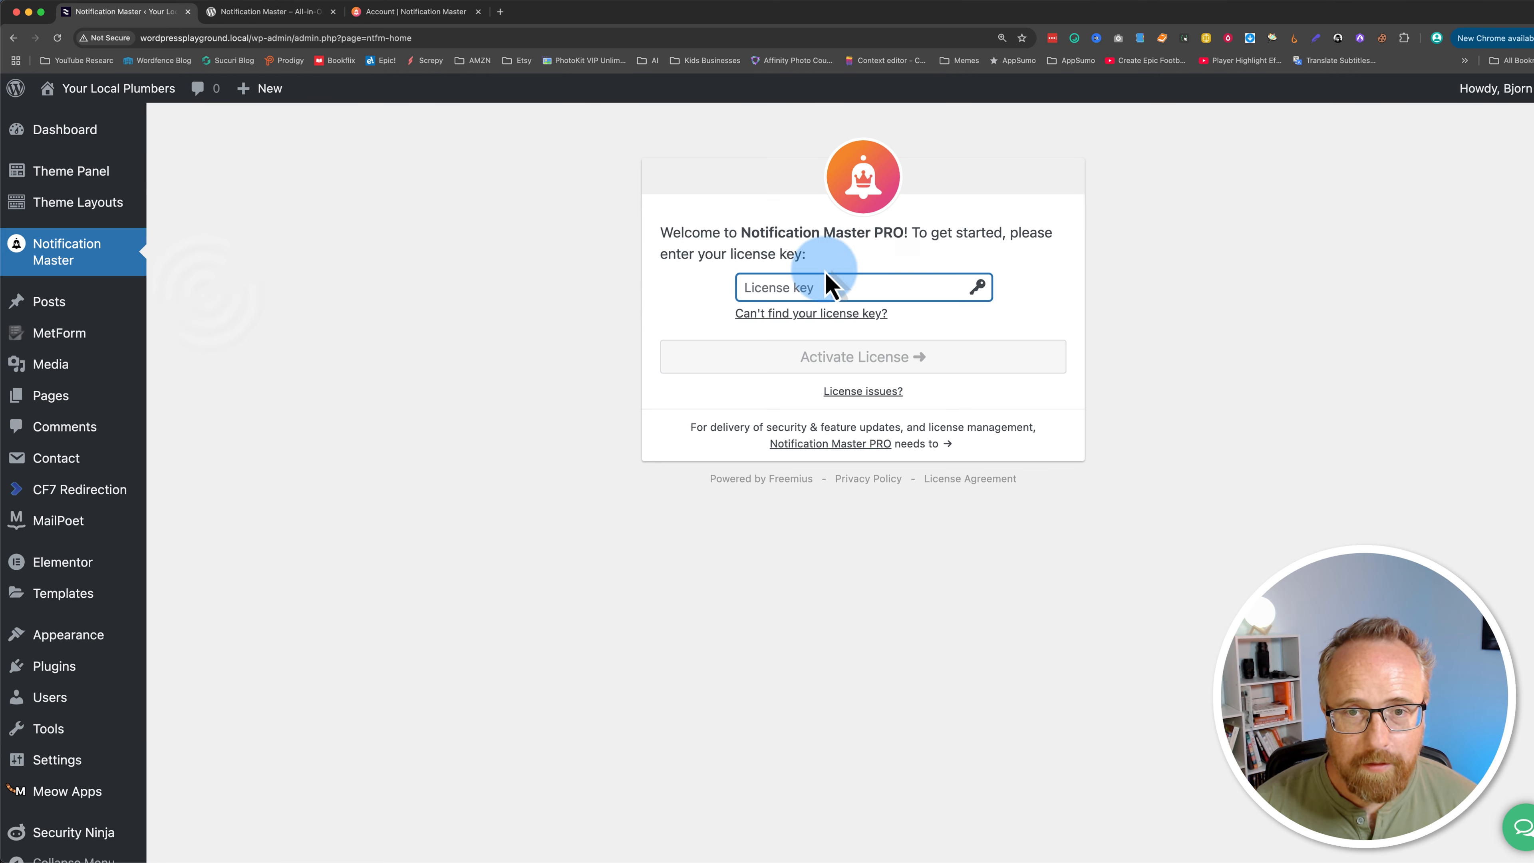
Step: Paste the license key into the Notification Master Pro activation field and activate the license
click(416, 12)
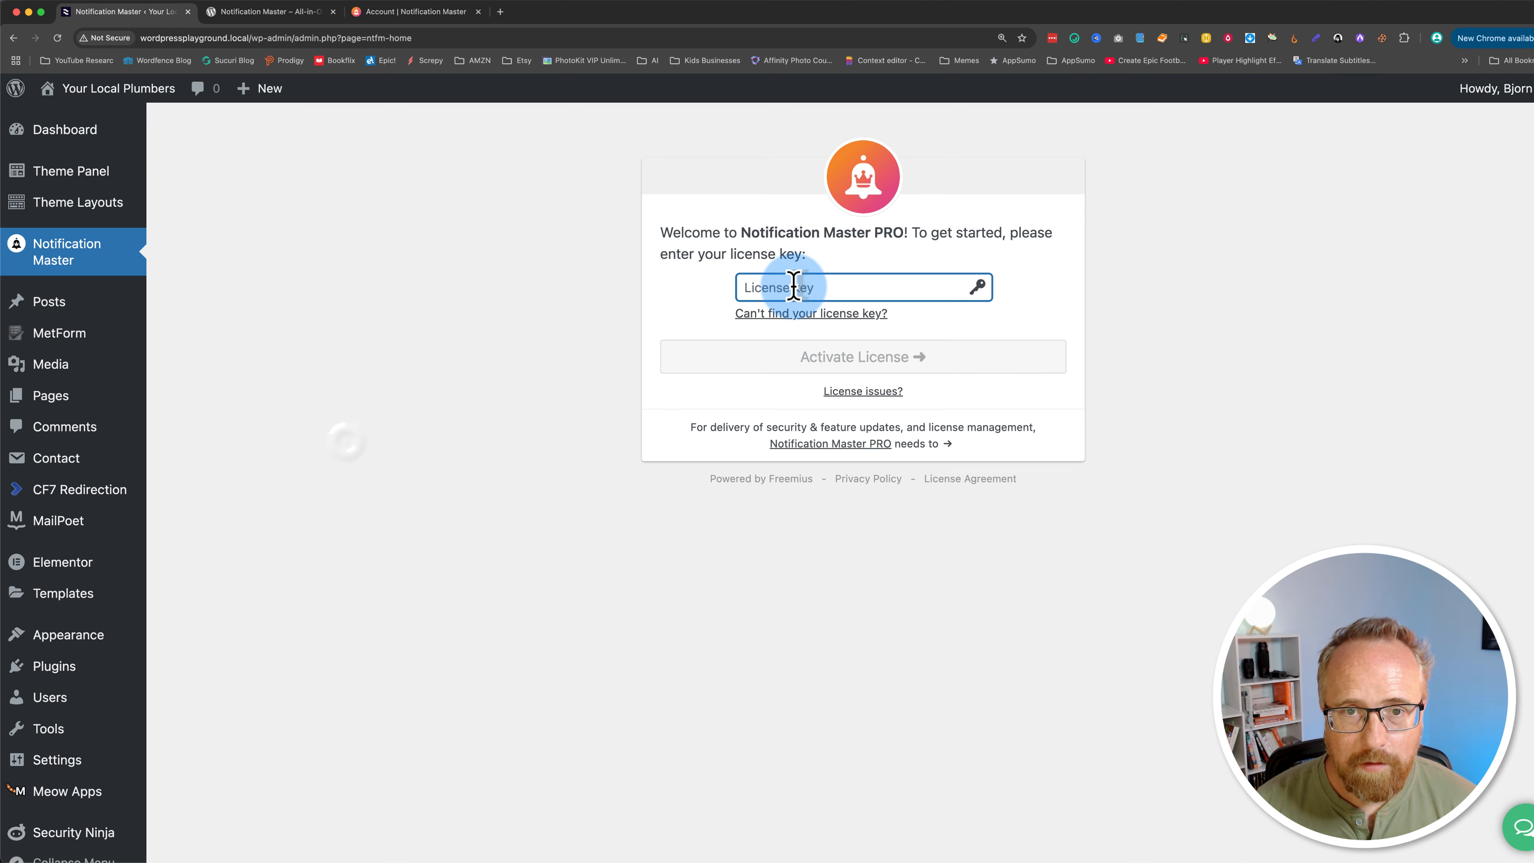
right_click(793, 287)
click(832, 275)
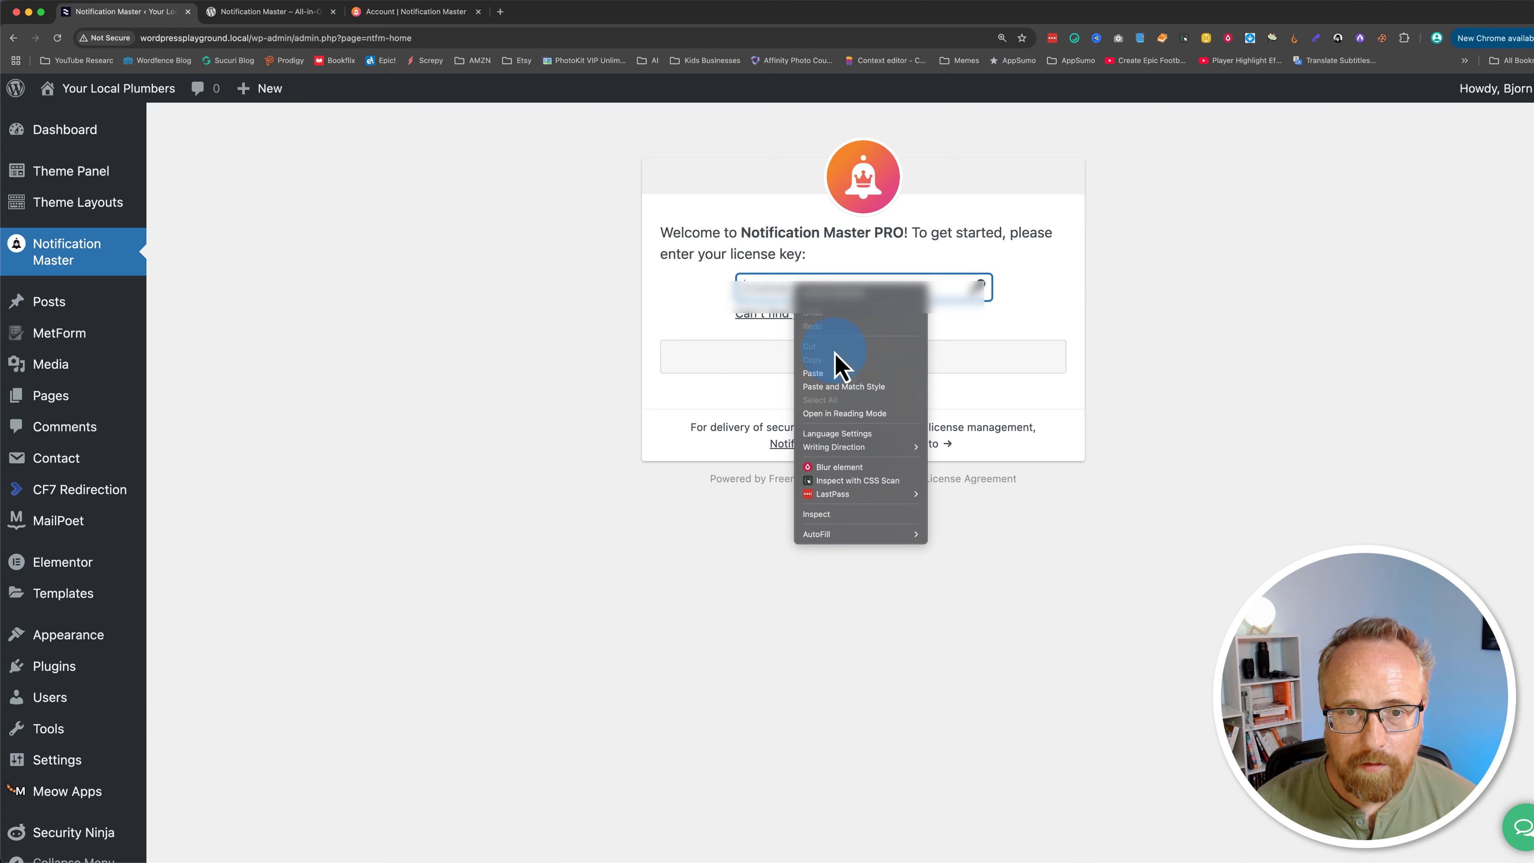
click(839, 381)
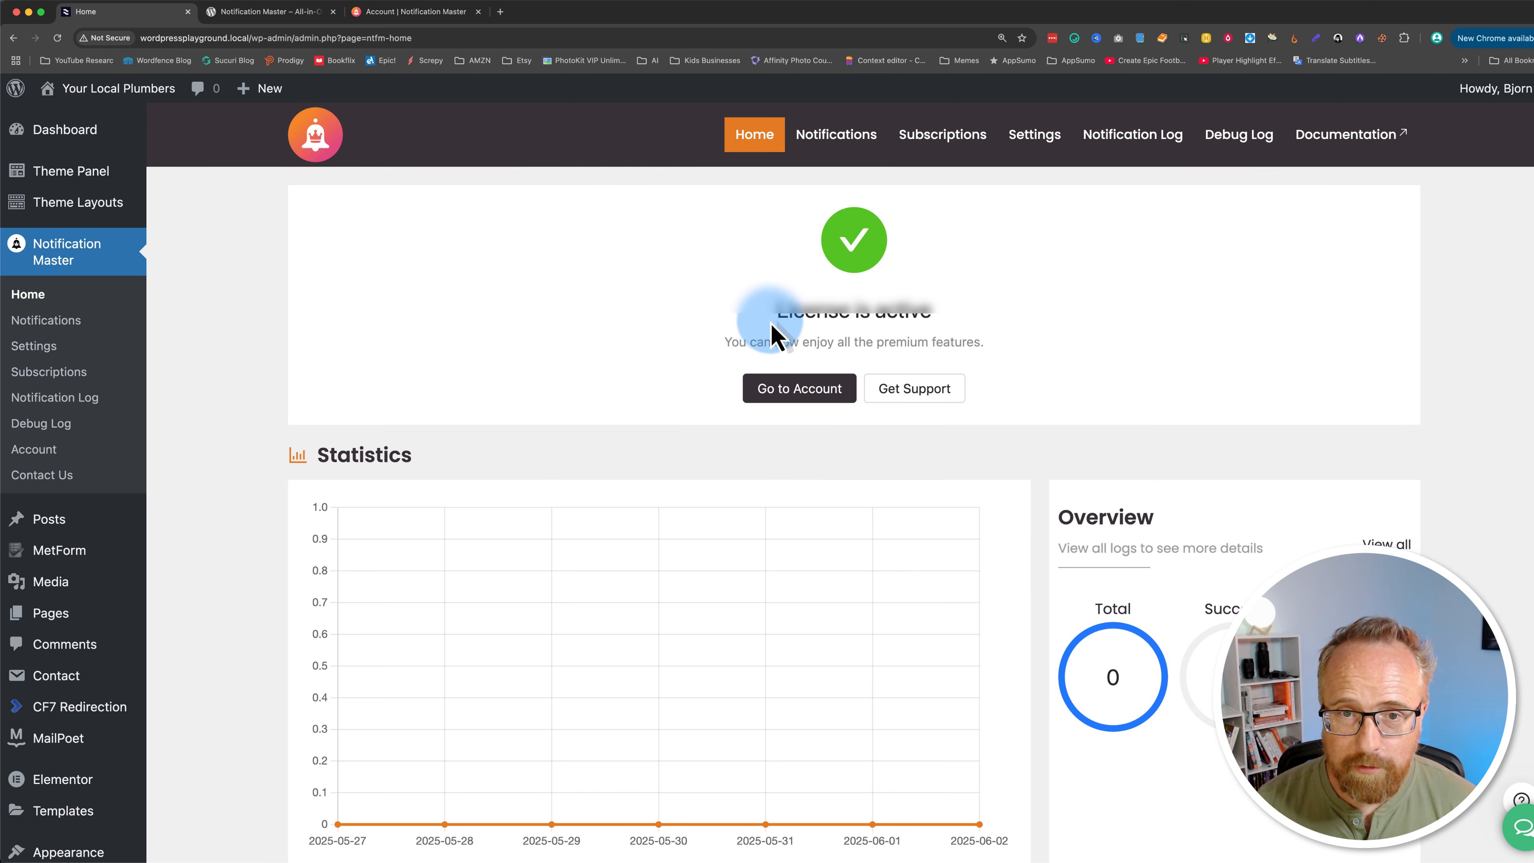
Step: Create a new notification and set its title to New WooCom Product to Socials
drag(776, 323, 1004, 331)
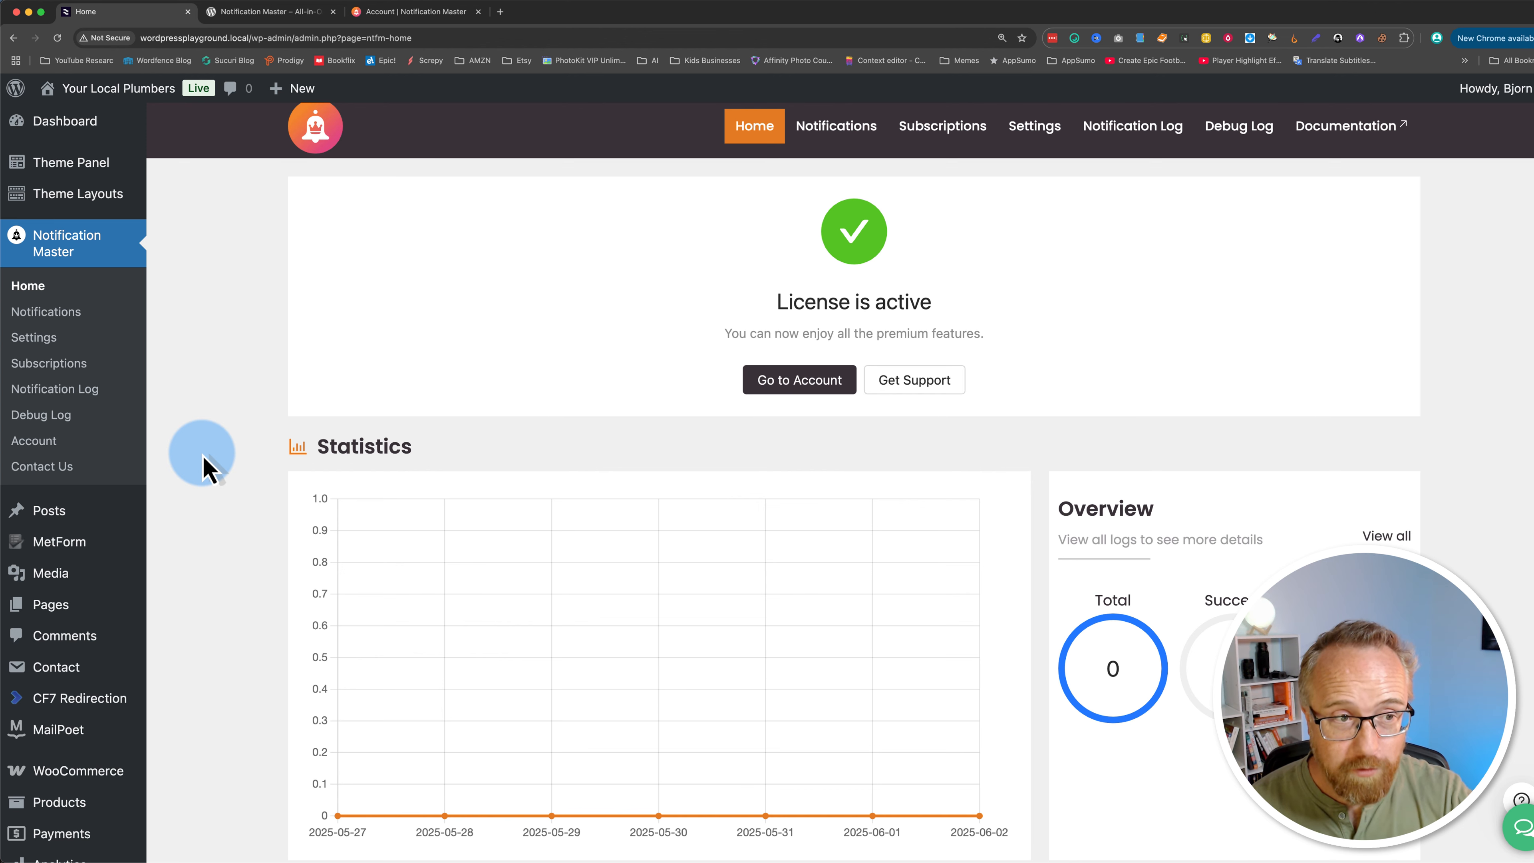
click(50, 314)
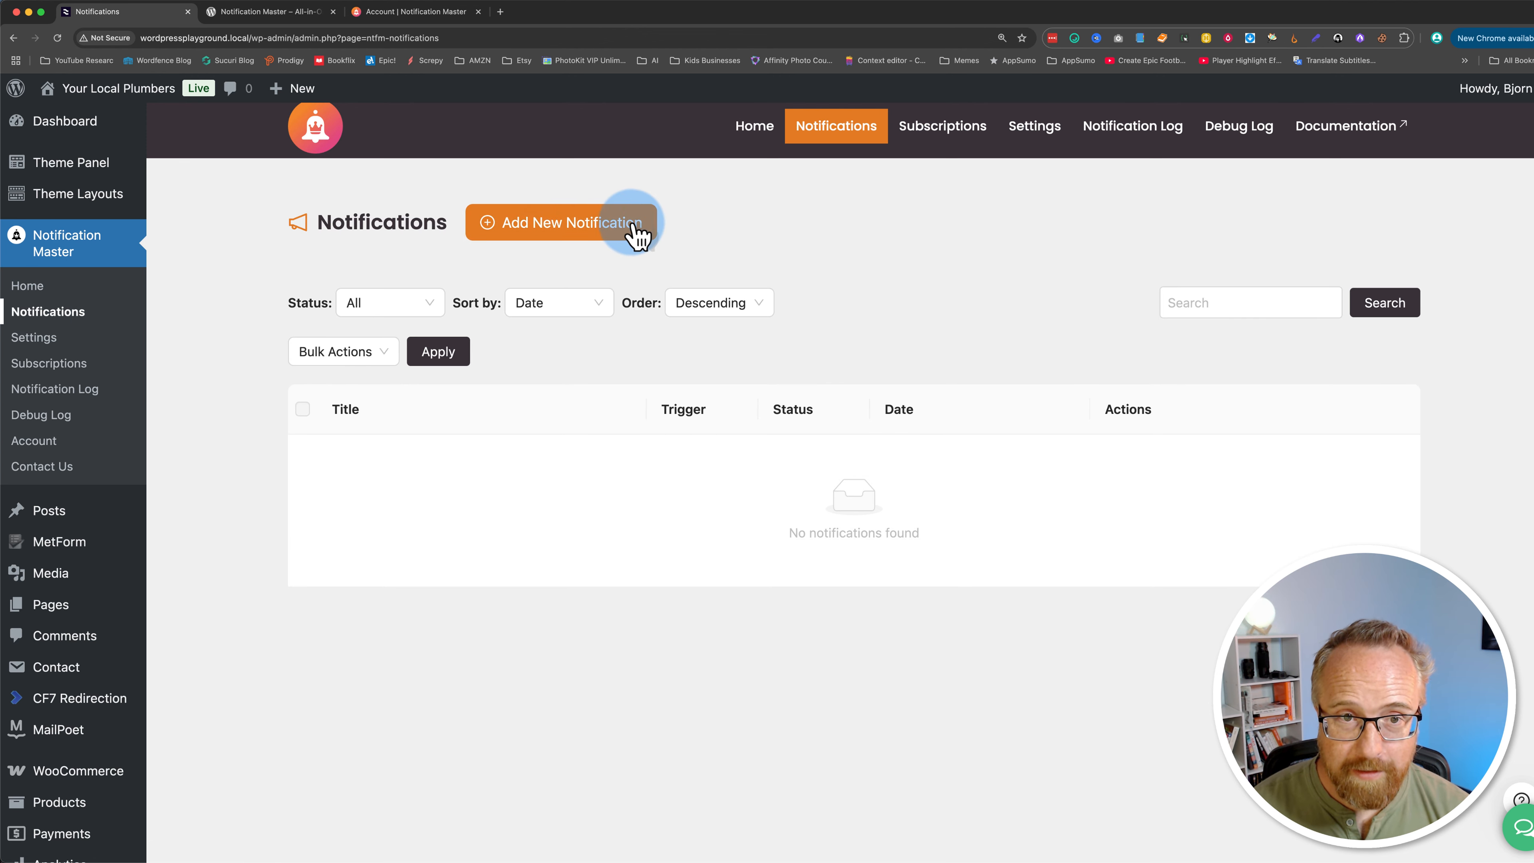
click(574, 229)
click(428, 356)
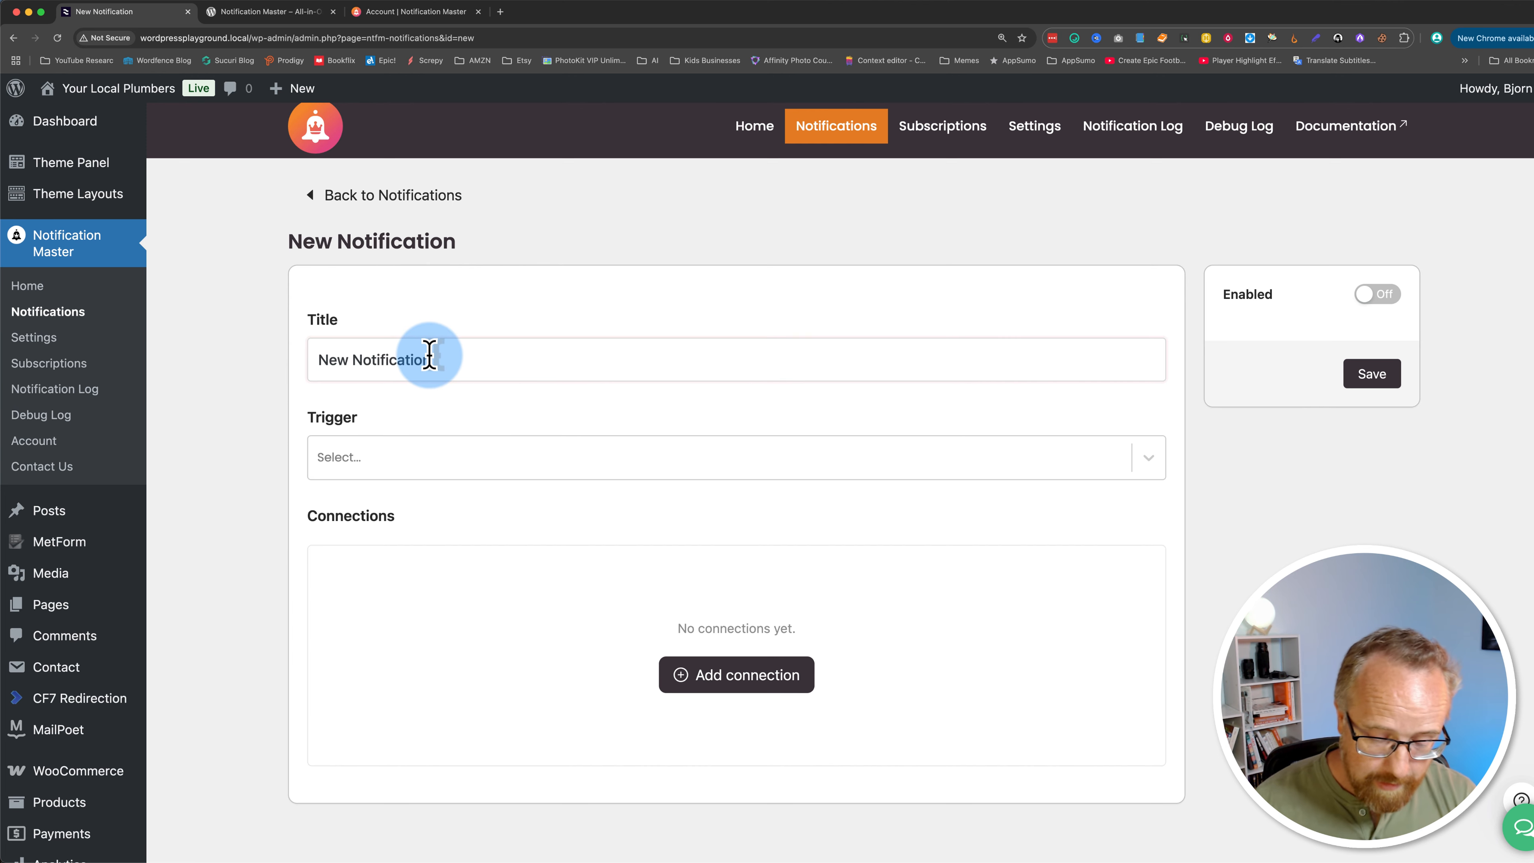
triple_click(429, 357)
text(New WooCom Product to Socials)
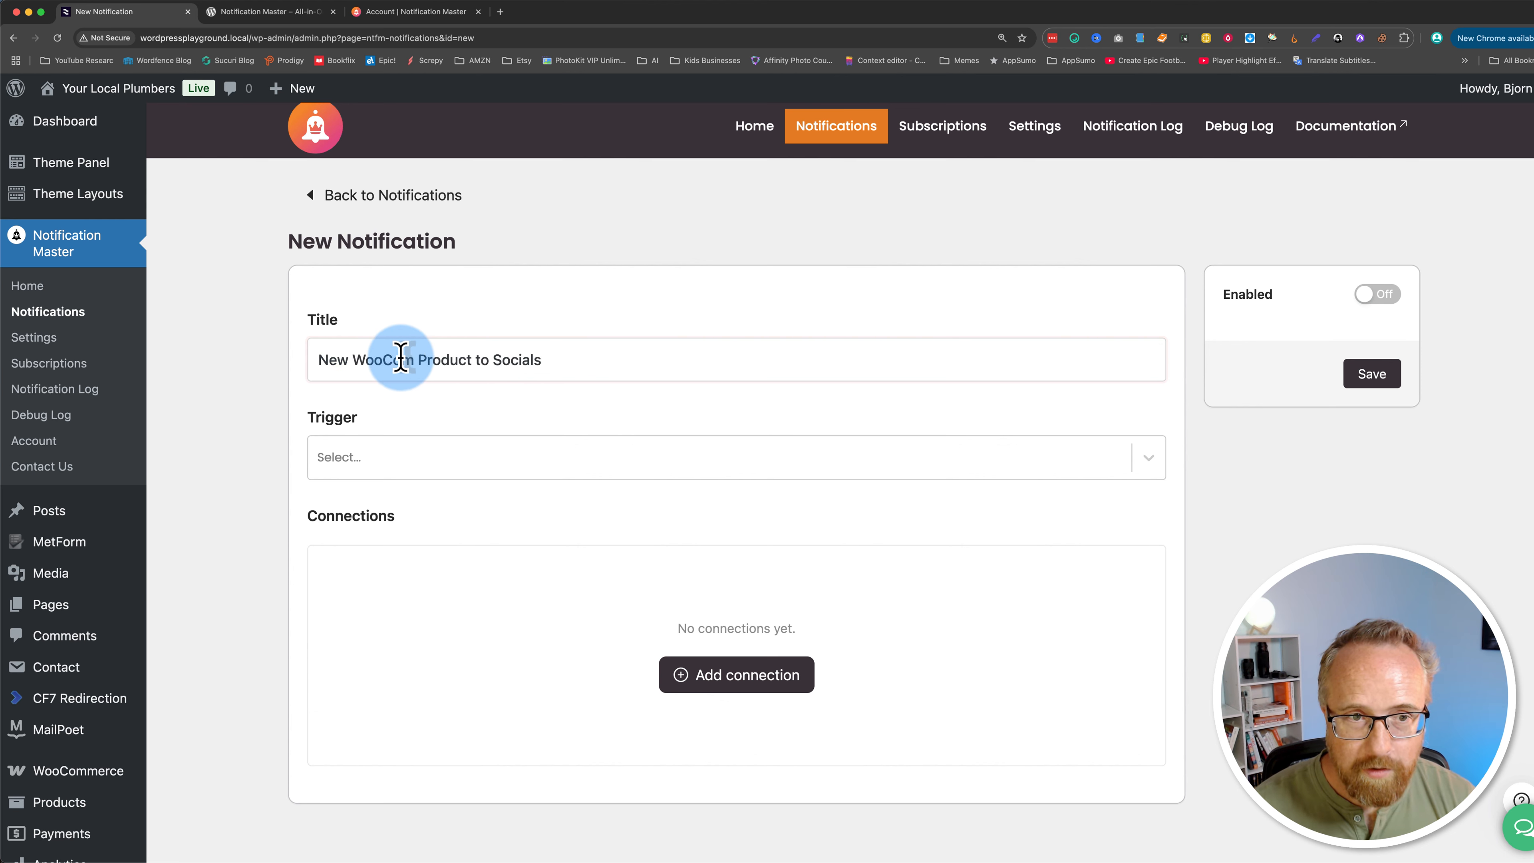
Step: Browse the trigger list and set the notification's trigger to Product Added under WooCommerce Product
click(358, 478)
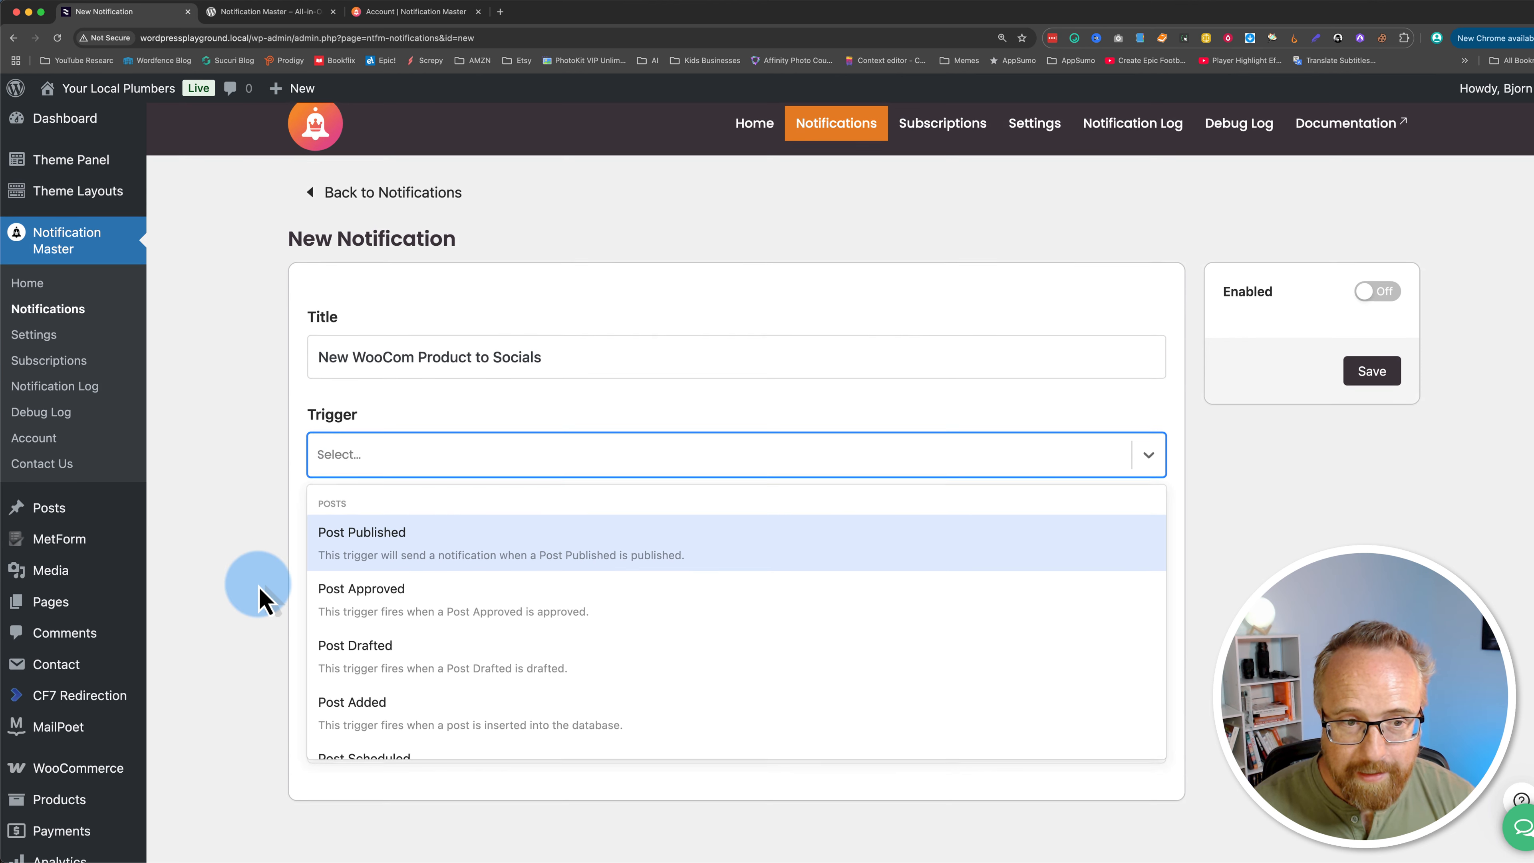
scroll(263, 596, down, 3)
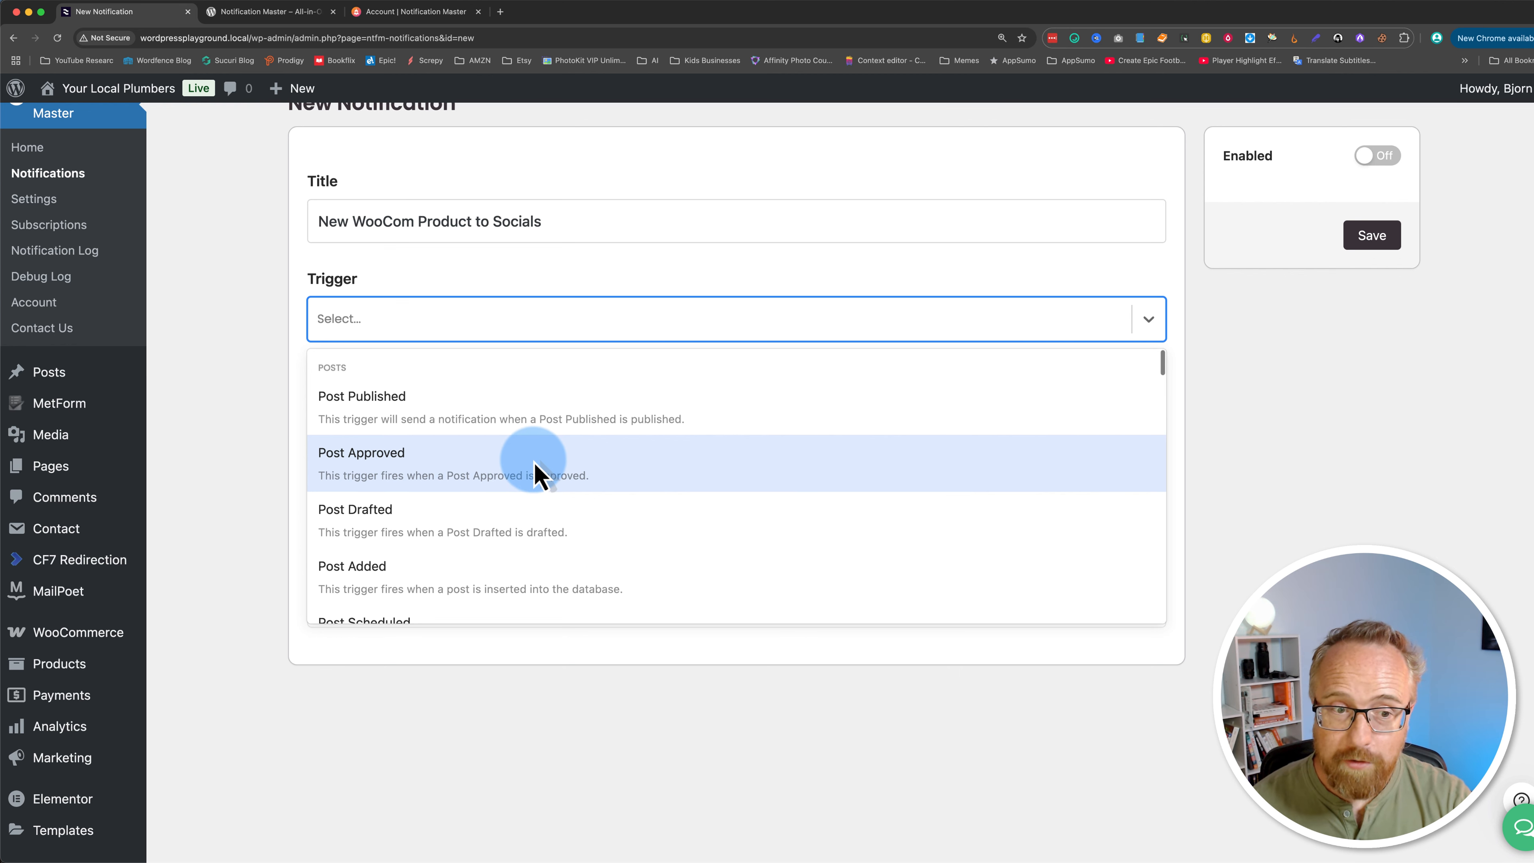
scroll(539, 474, down, 1)
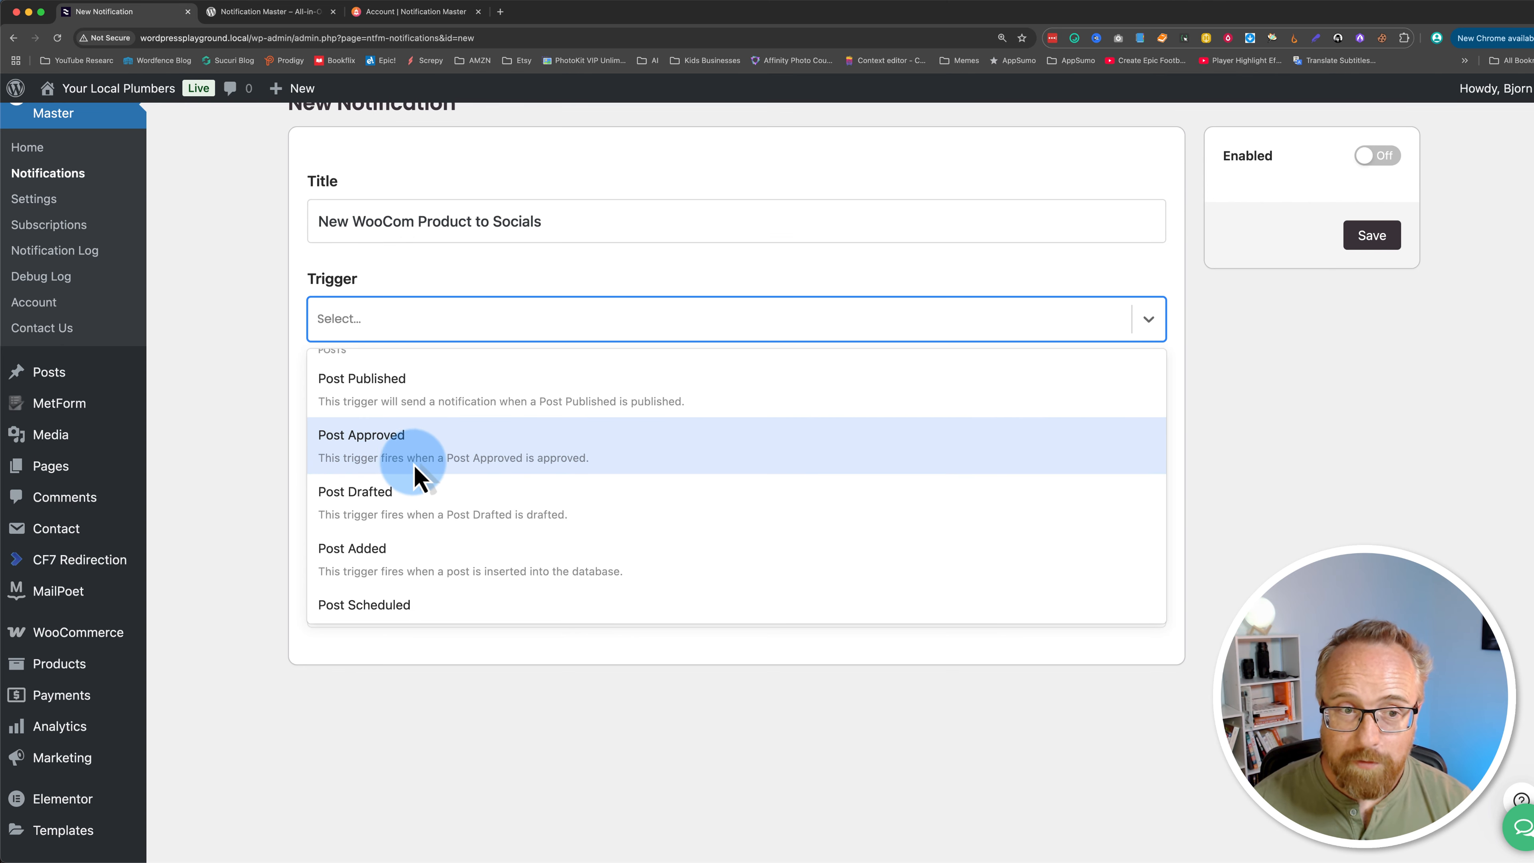
scroll(348, 507, up, 1)
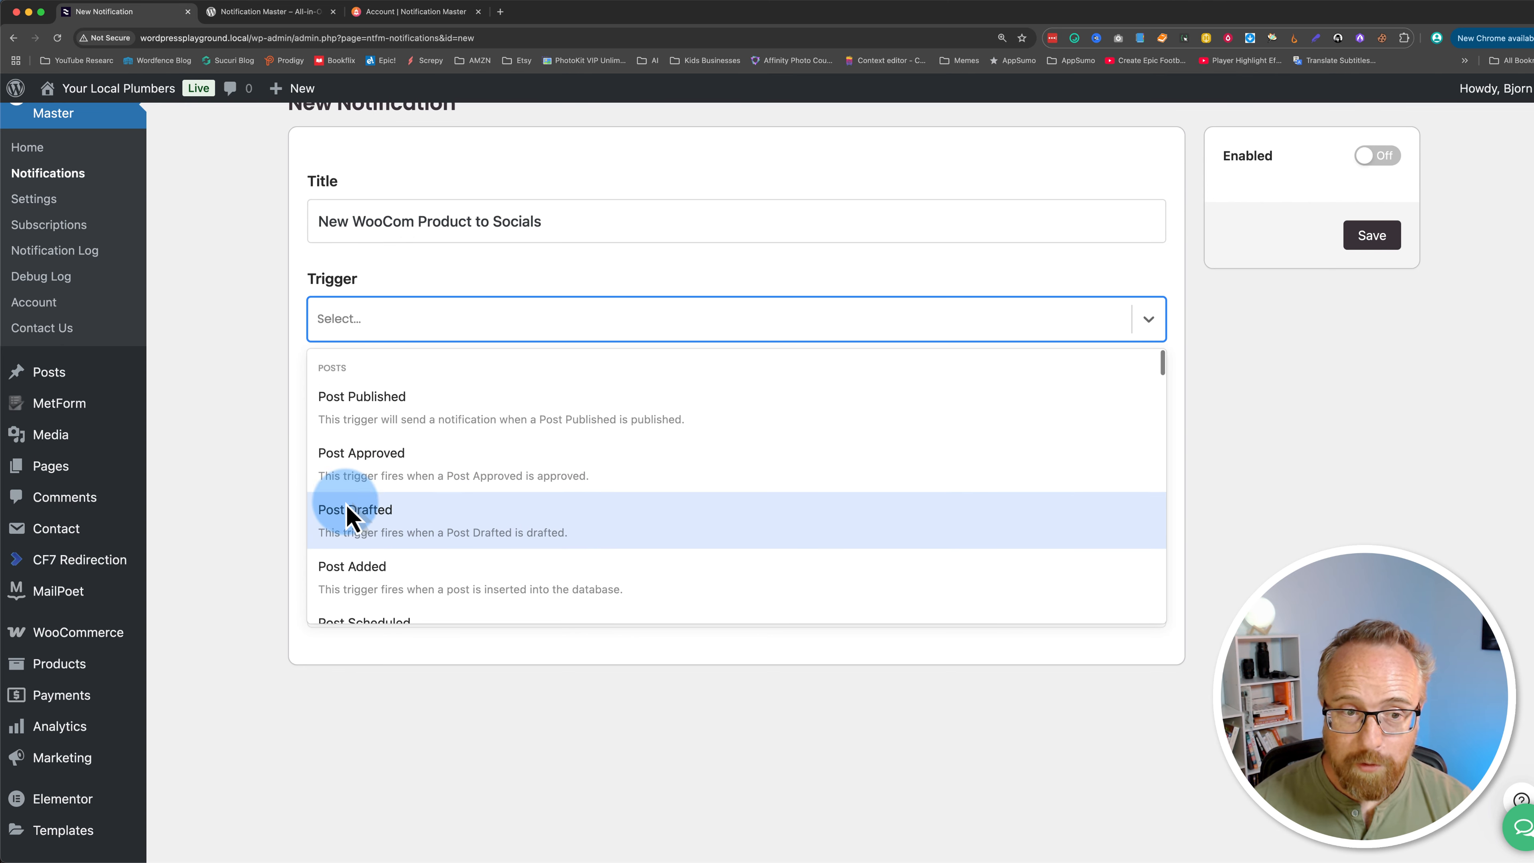
scroll(418, 510, down, 2)
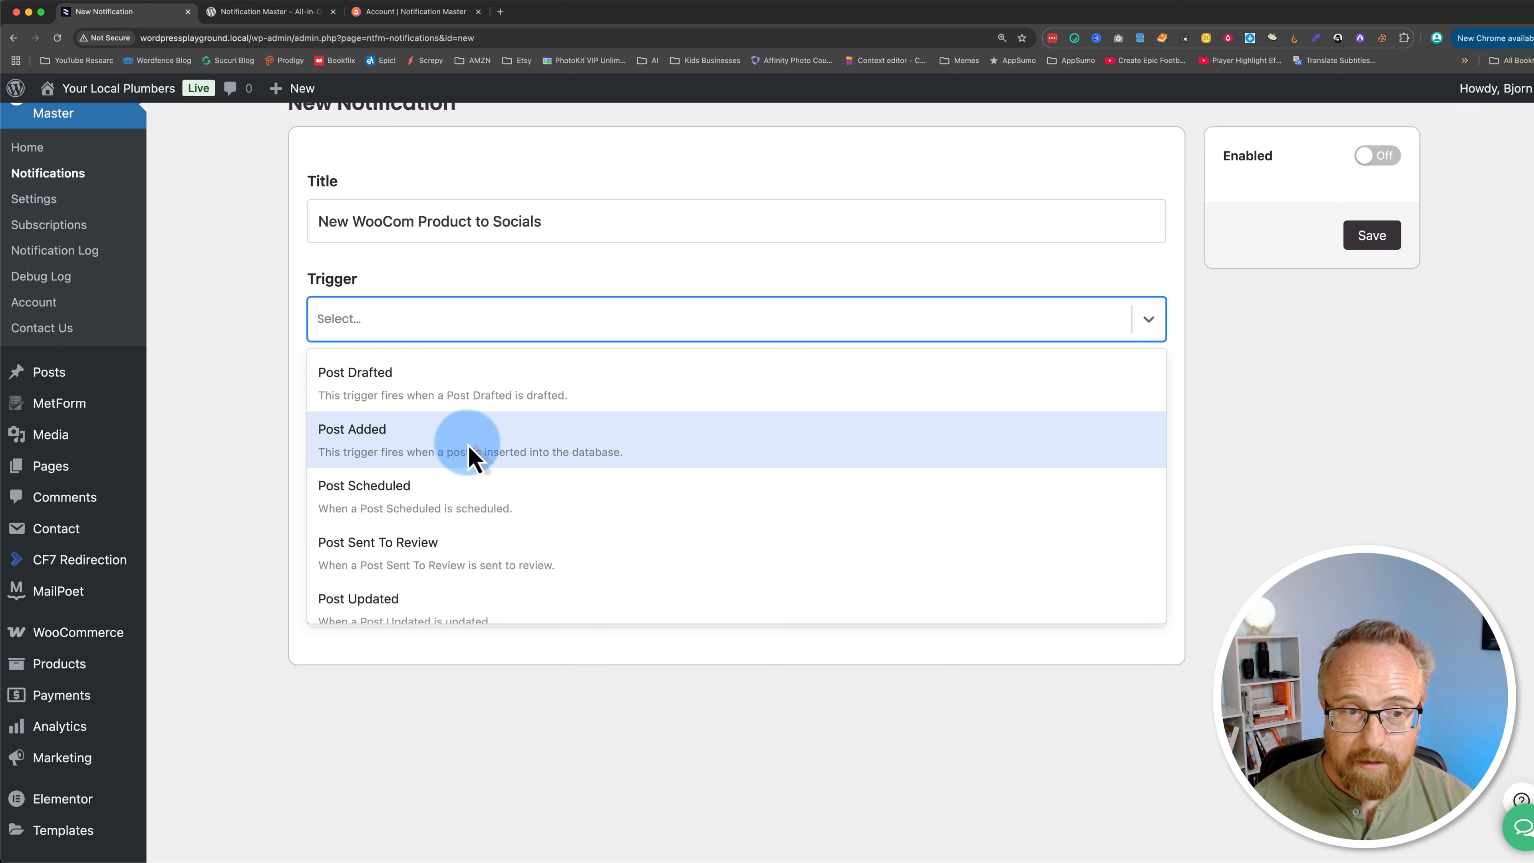
scroll(445, 506, down, 3)
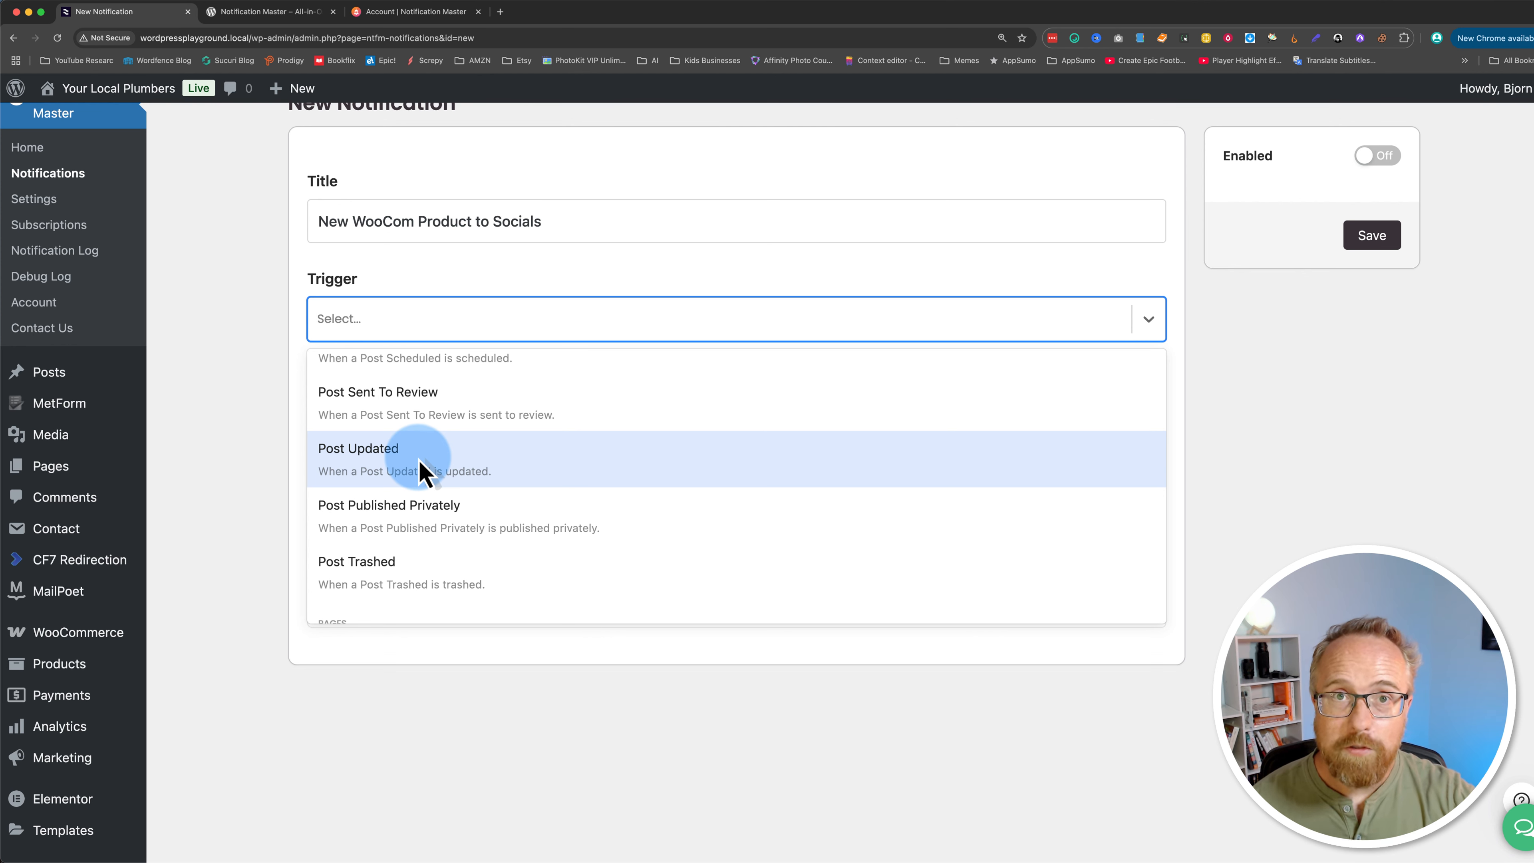
scroll(421, 471, down, 3)
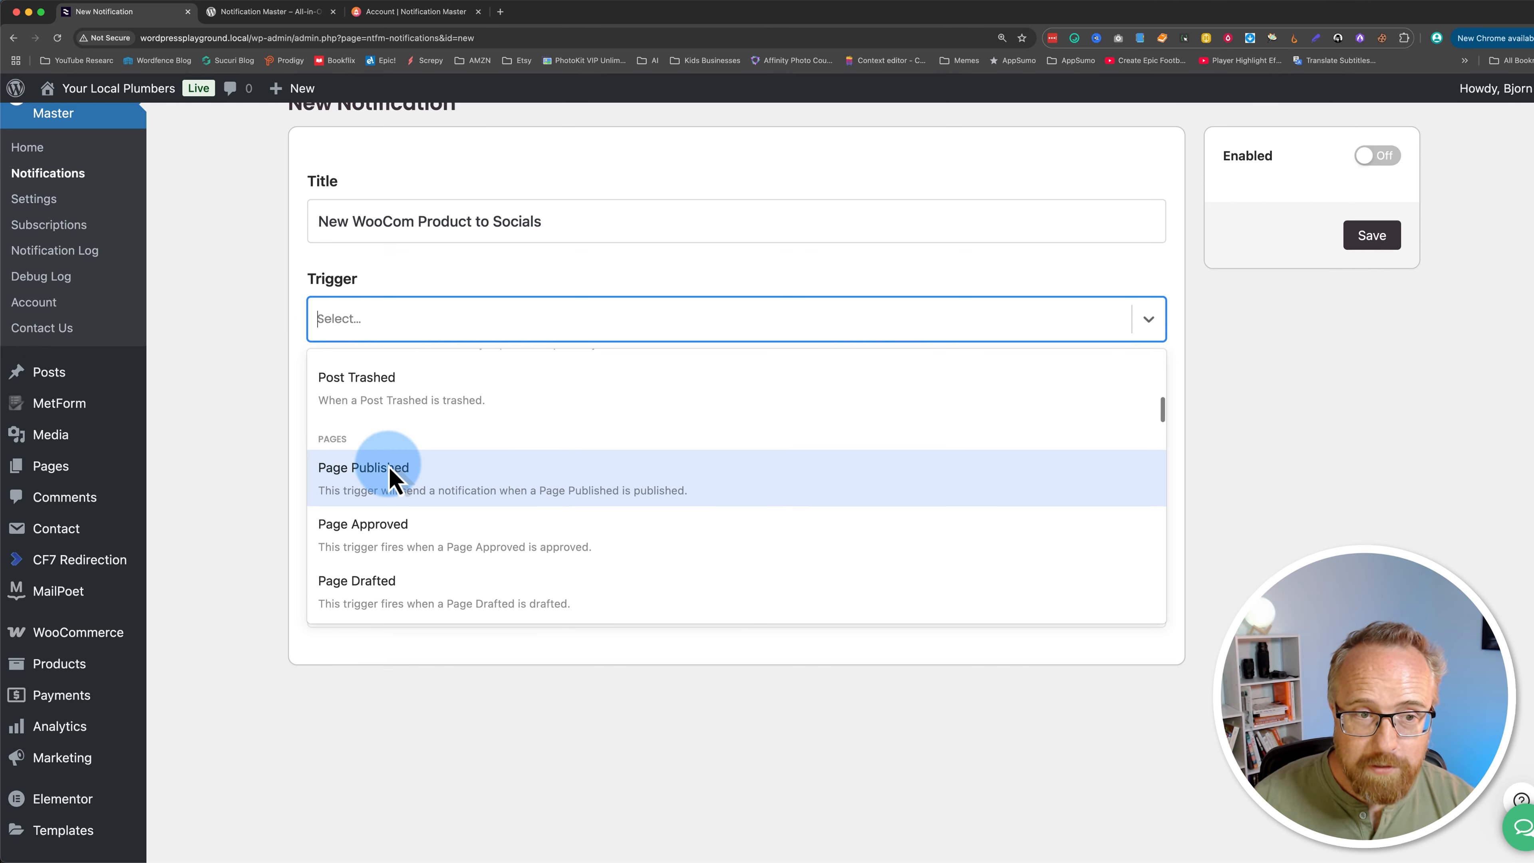
scroll(380, 488, down, 5)
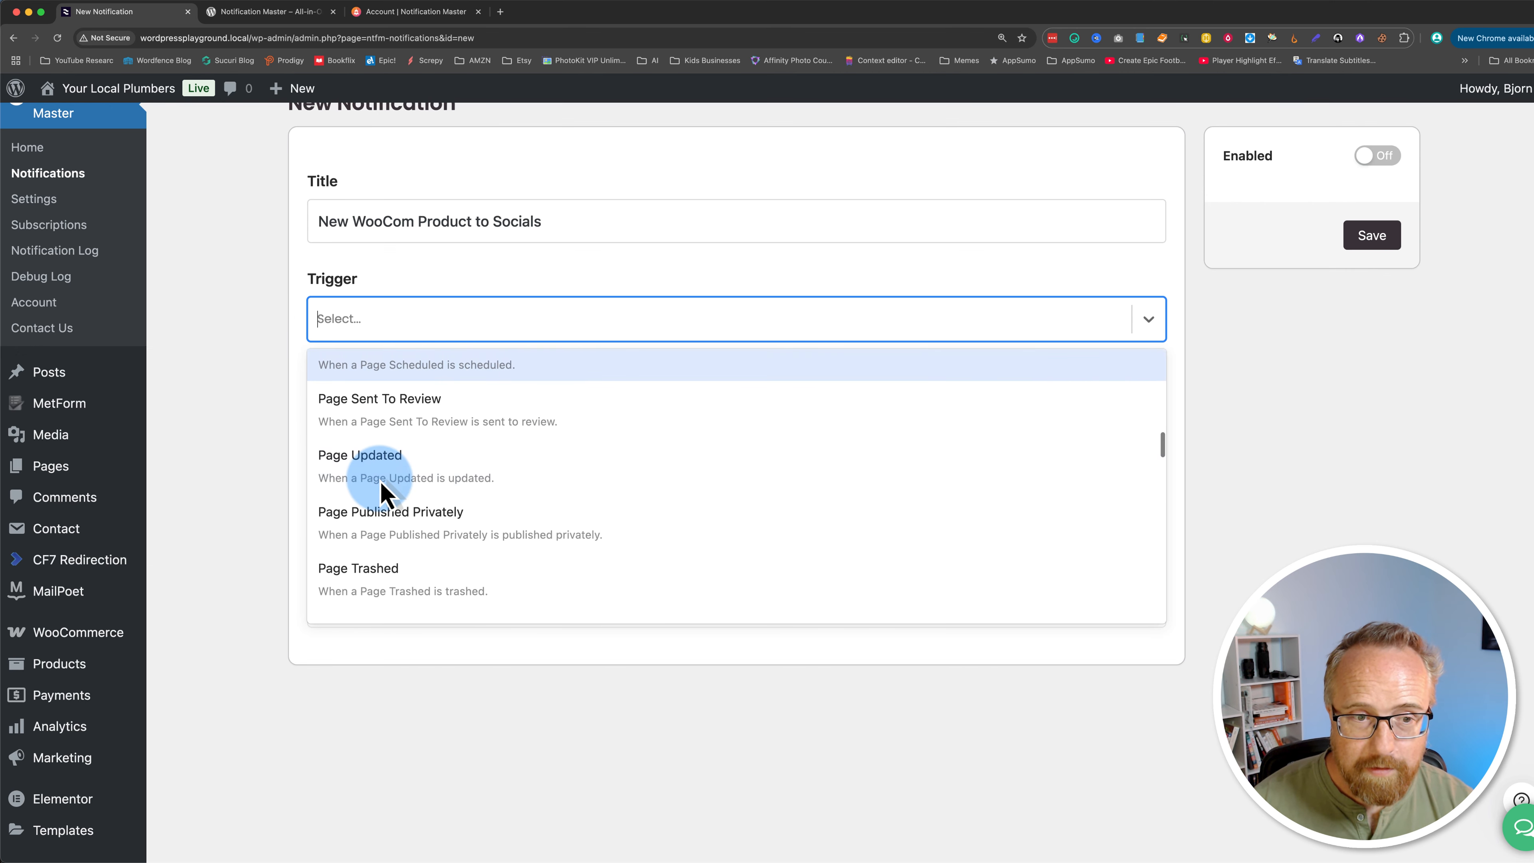
scroll(383, 494, down, 5)
scroll(383, 494, up, 8)
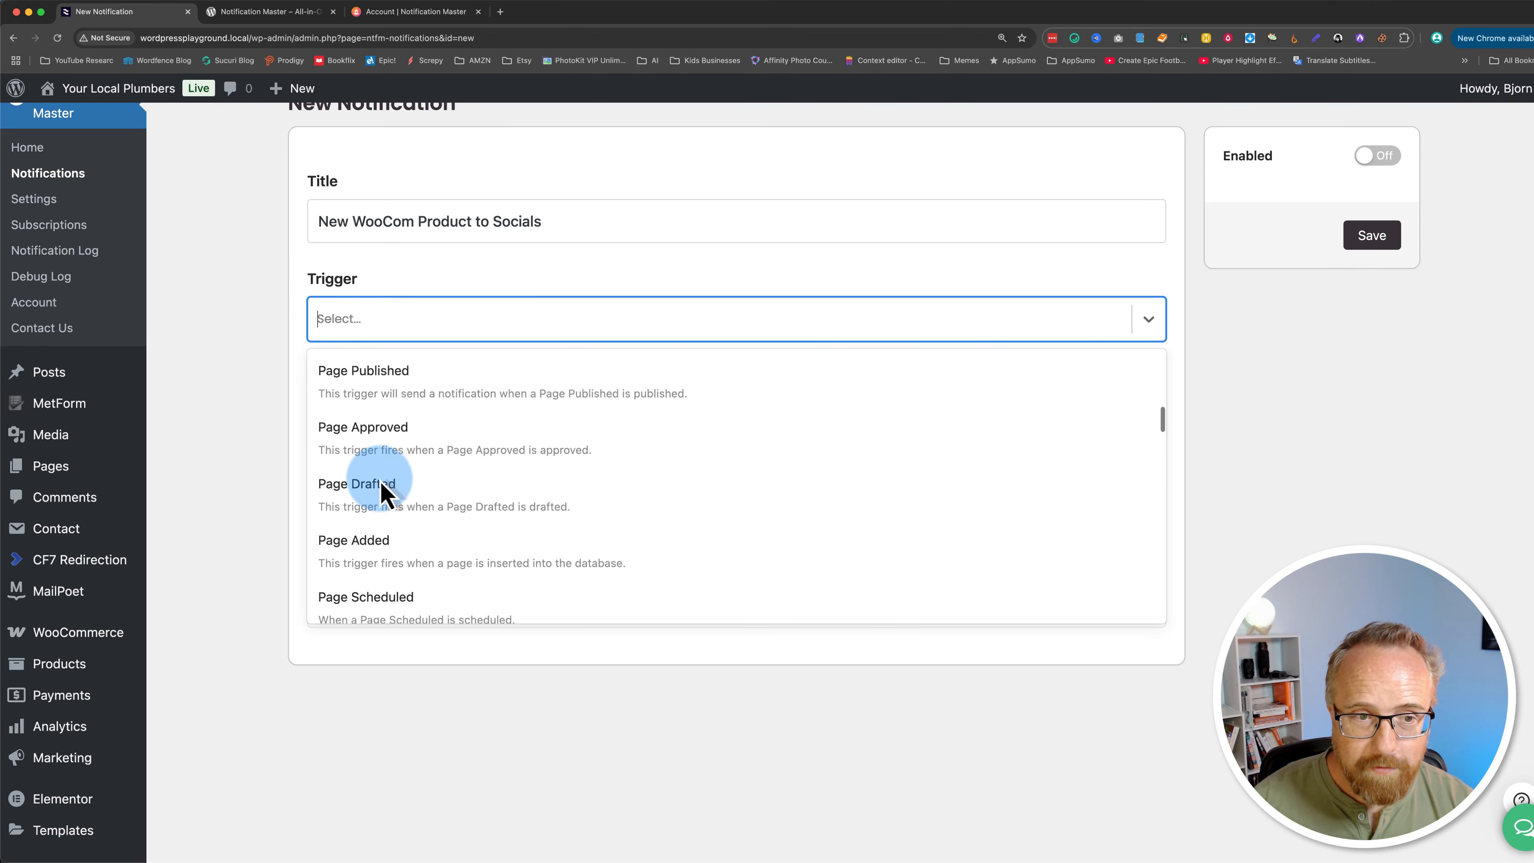
scroll(382, 494, down, 2)
scroll(383, 494, down, 8)
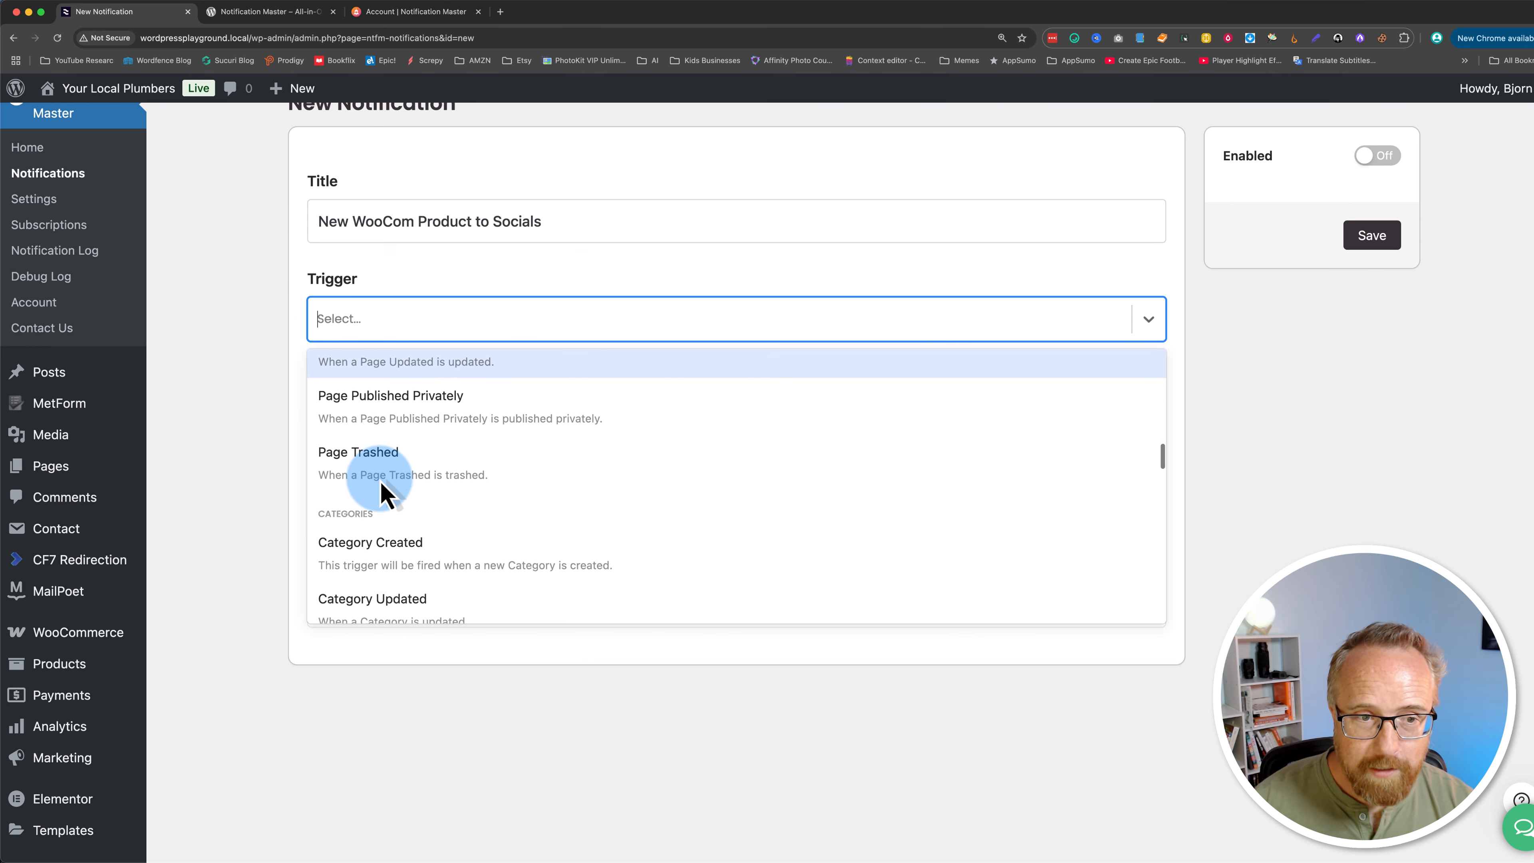
scroll(384, 492, up, 2)
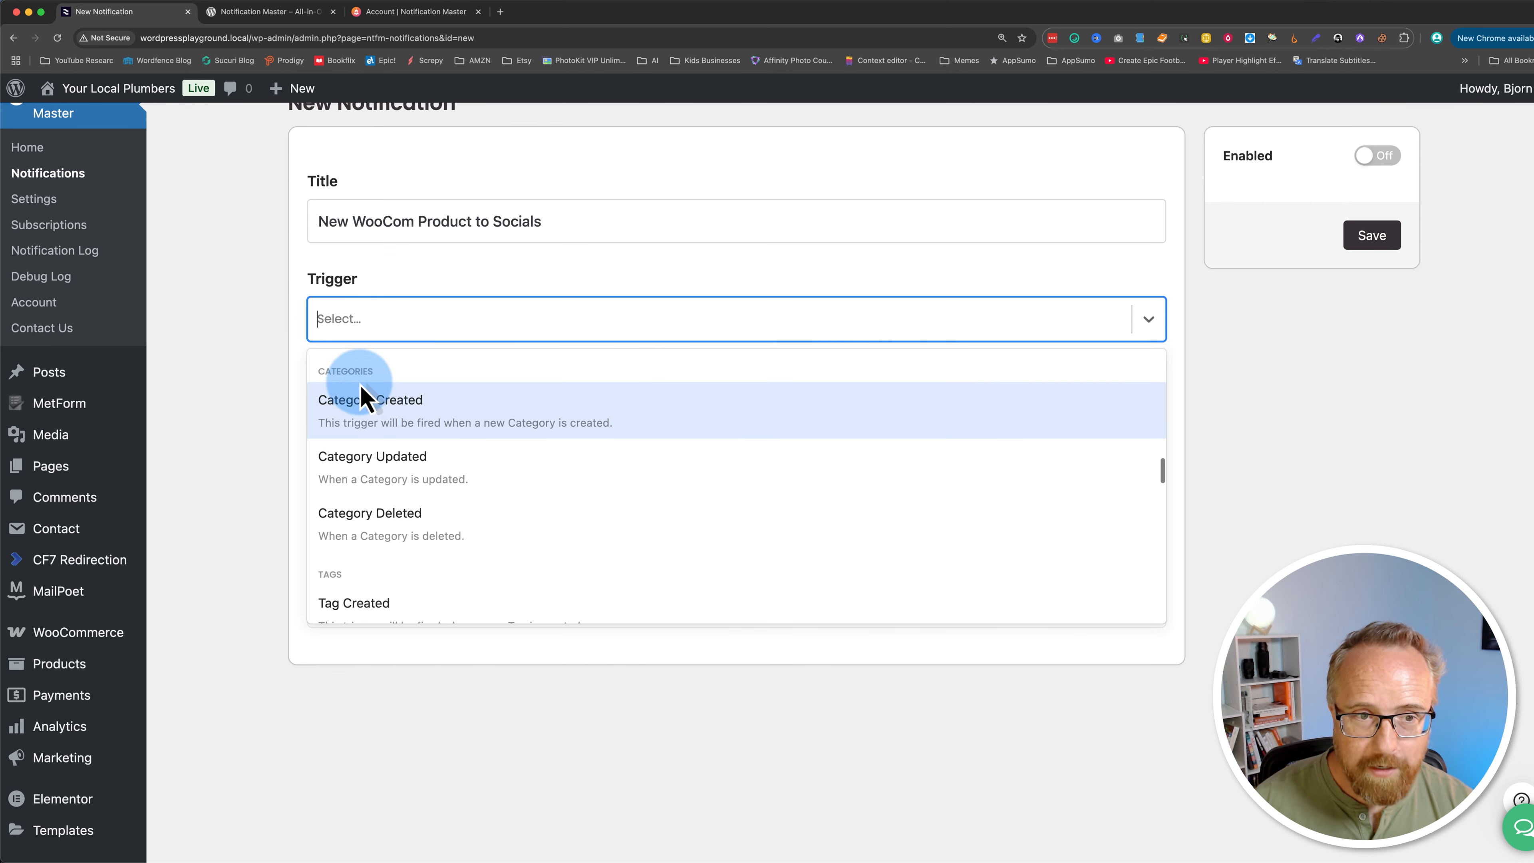
scroll(486, 456, down, 2)
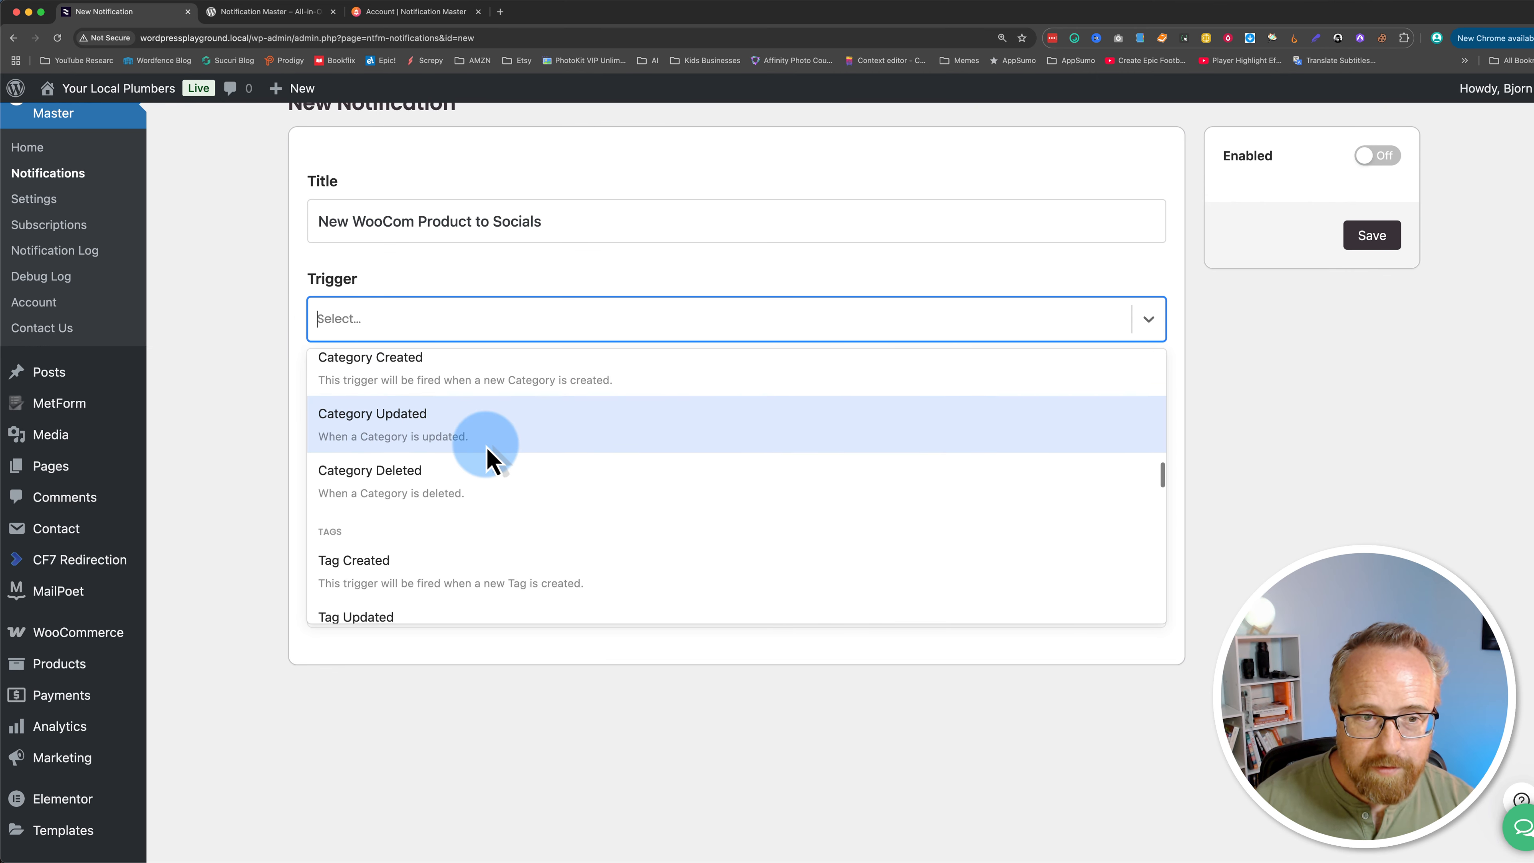
scroll(318, 524, down, 5)
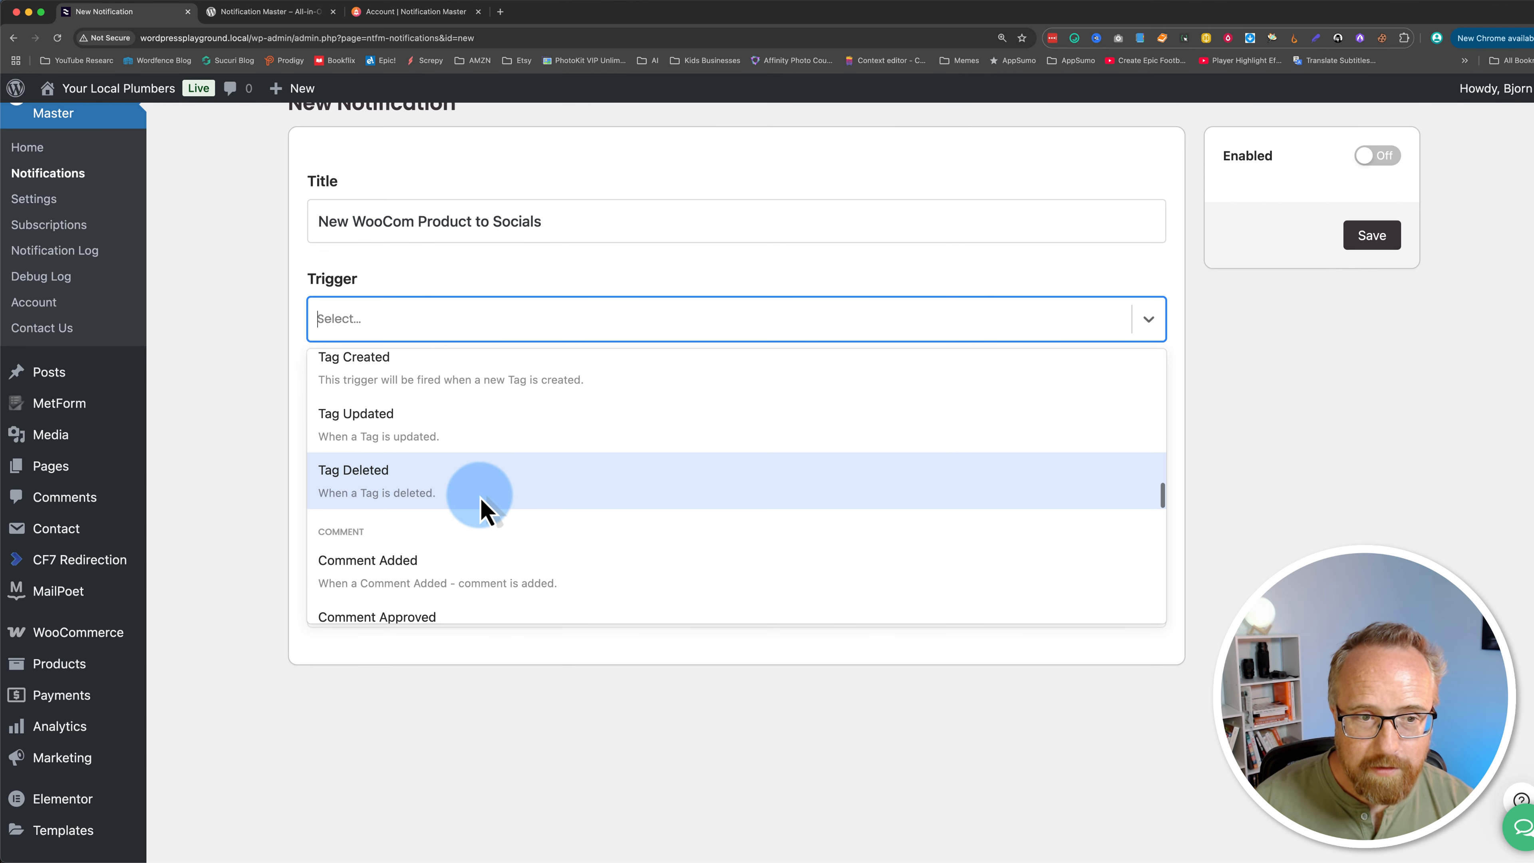
scroll(399, 492, down, 4)
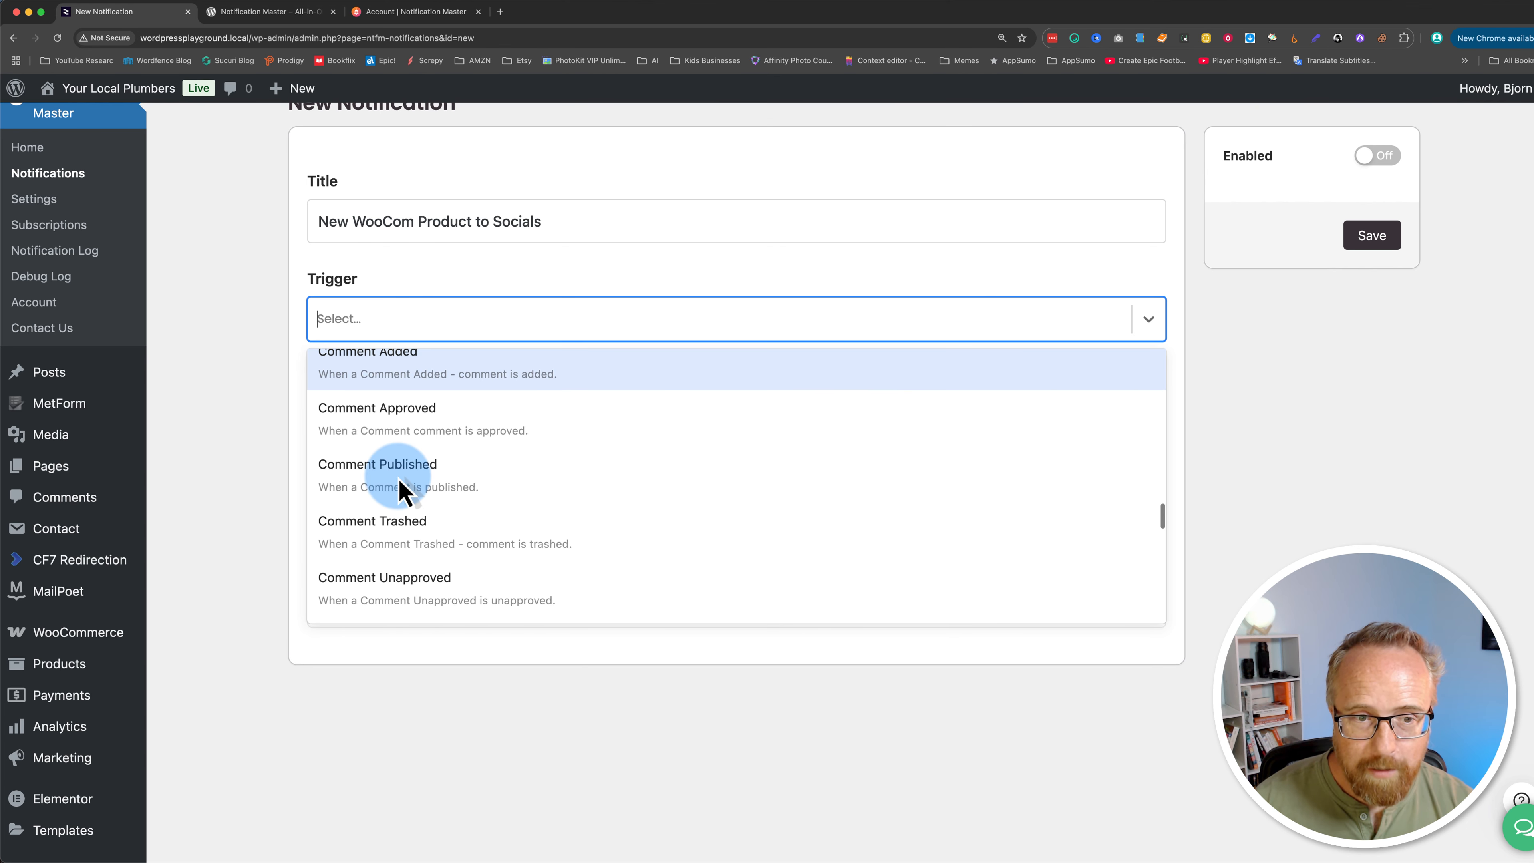
scroll(403, 490, down, 7)
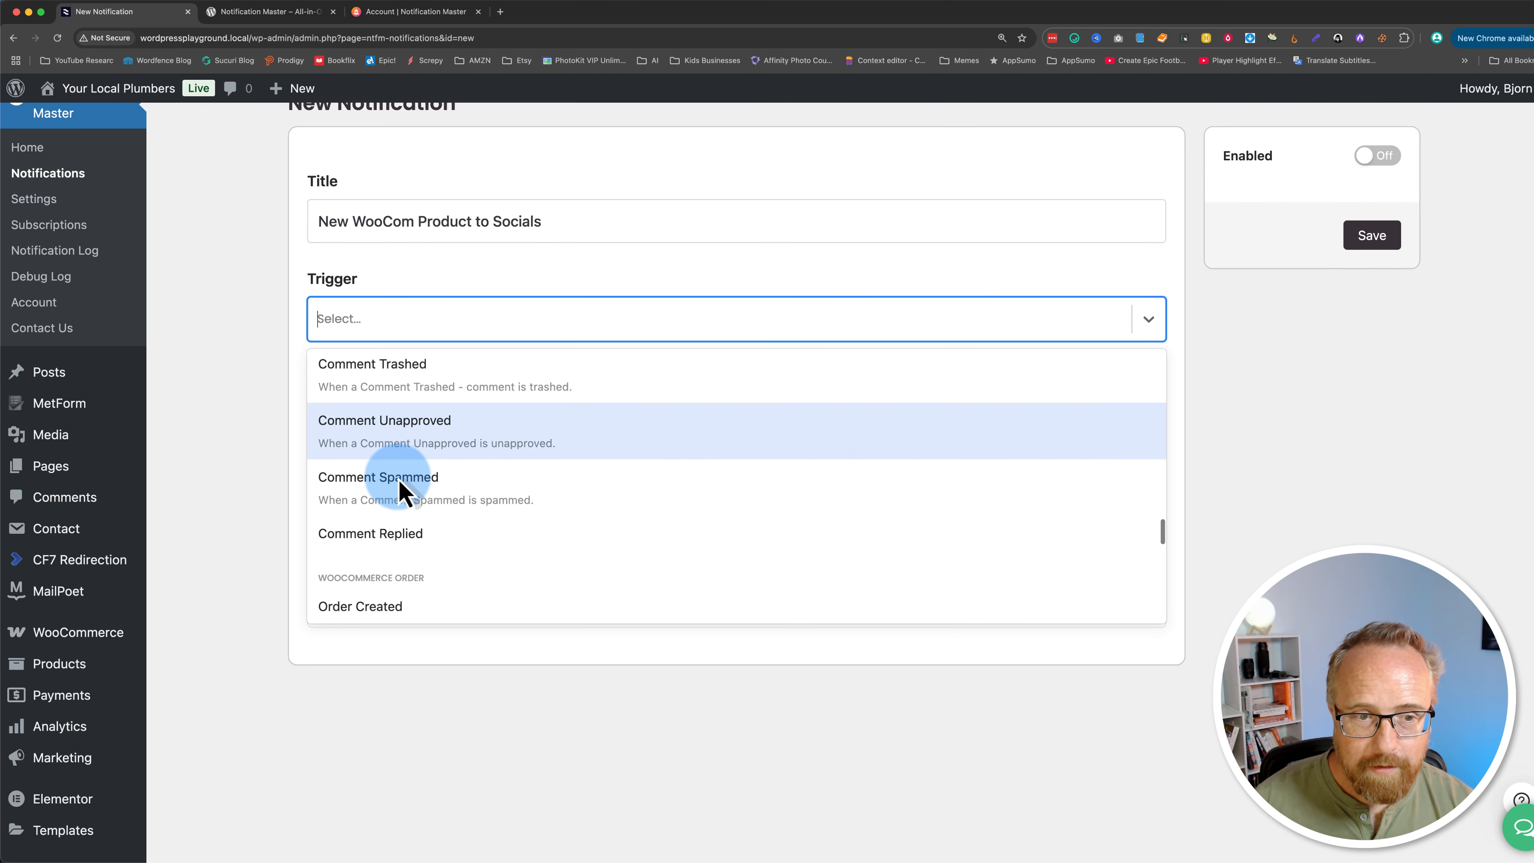
scroll(500, 541, down, 2)
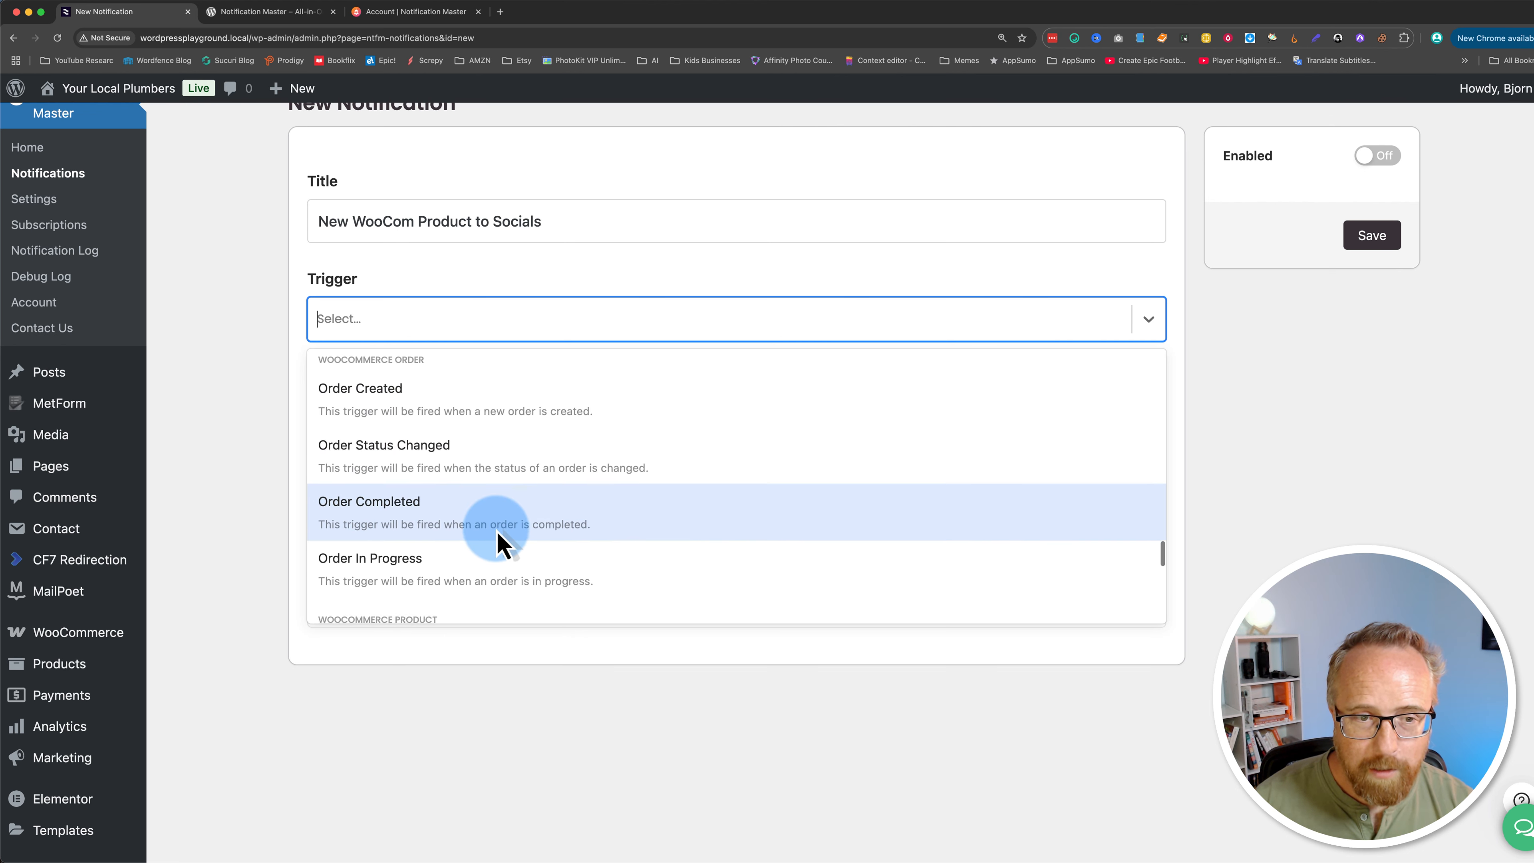
scroll(504, 544, down, 4)
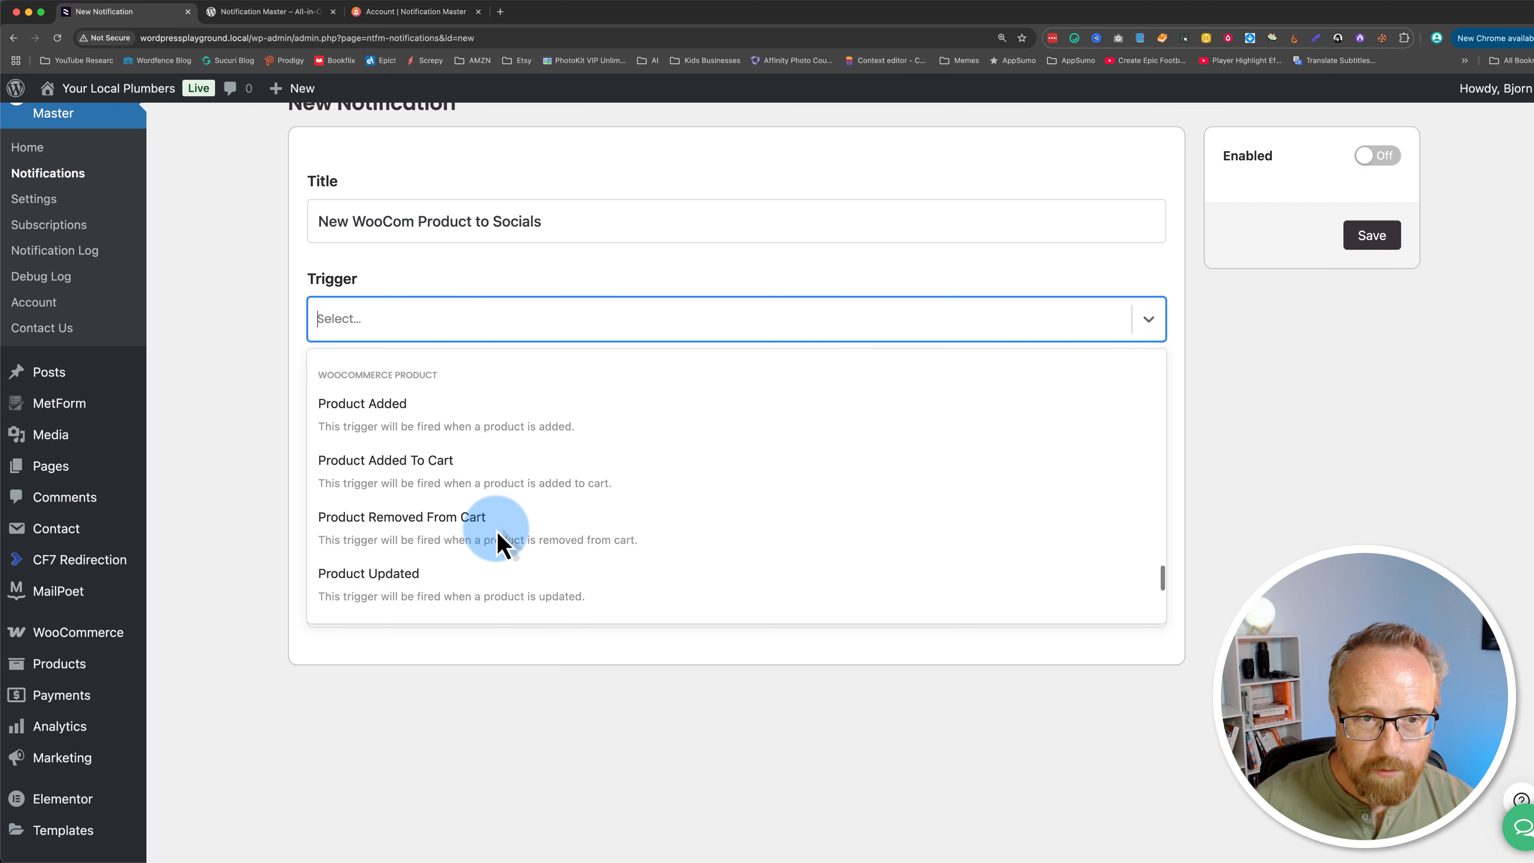
scroll(499, 539, up, 6)
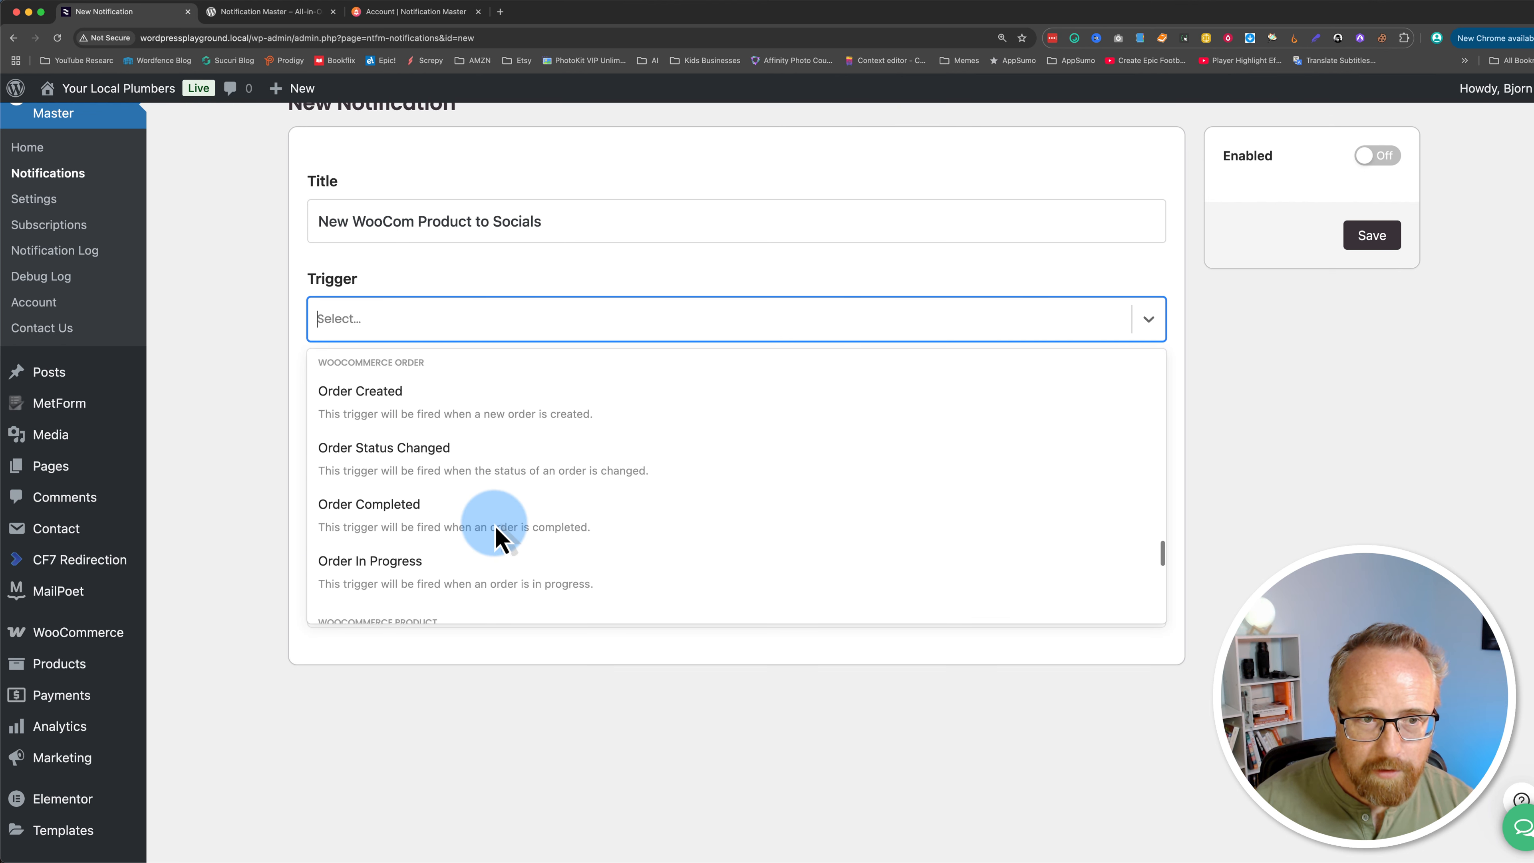
scroll(495, 526, up, 1)
scroll(495, 526, down, 1)
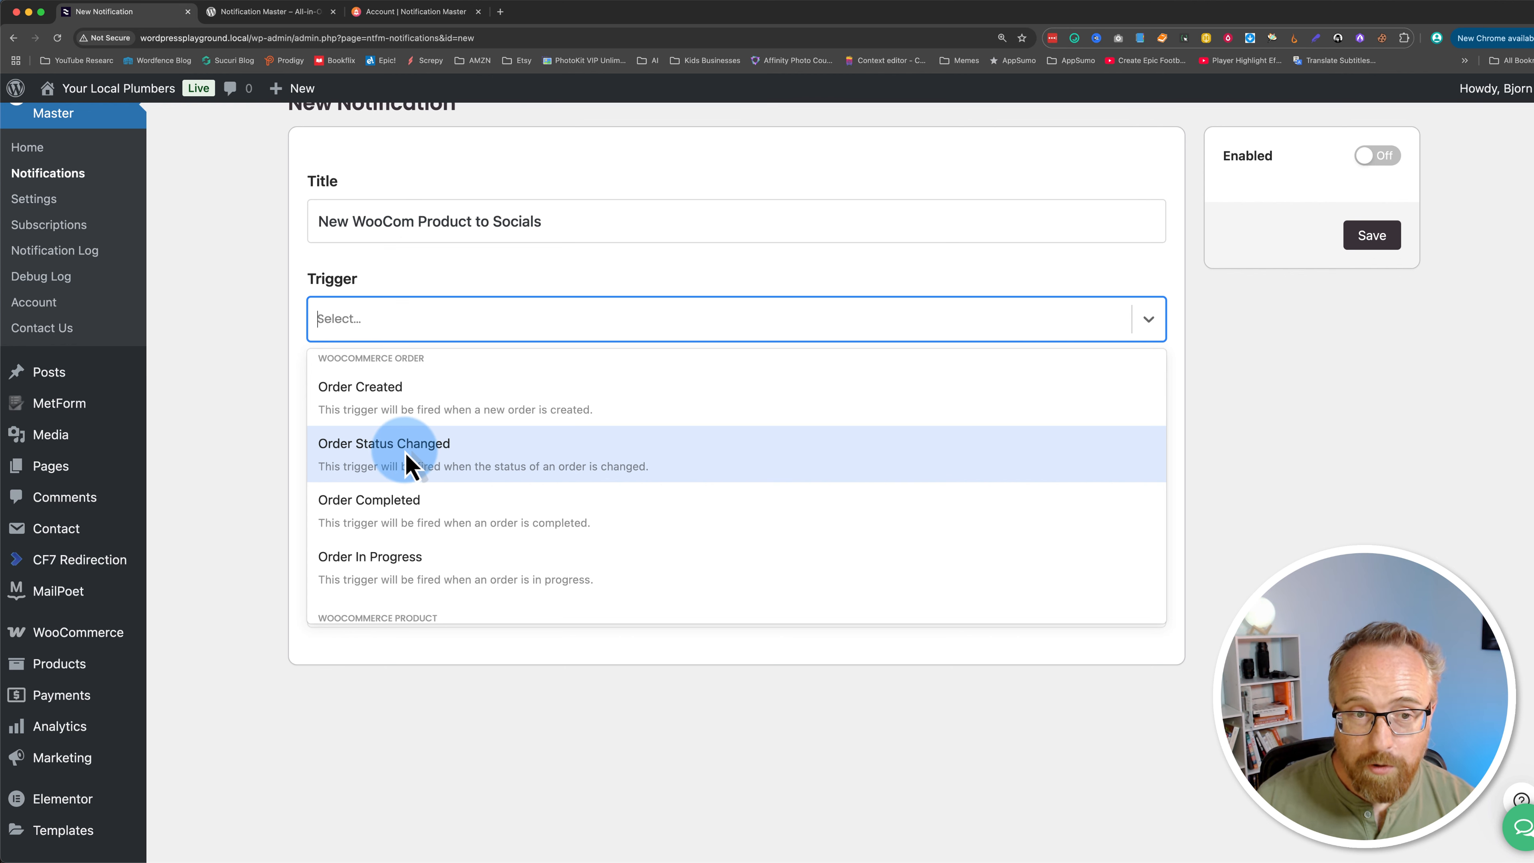
scroll(410, 465, down, 1)
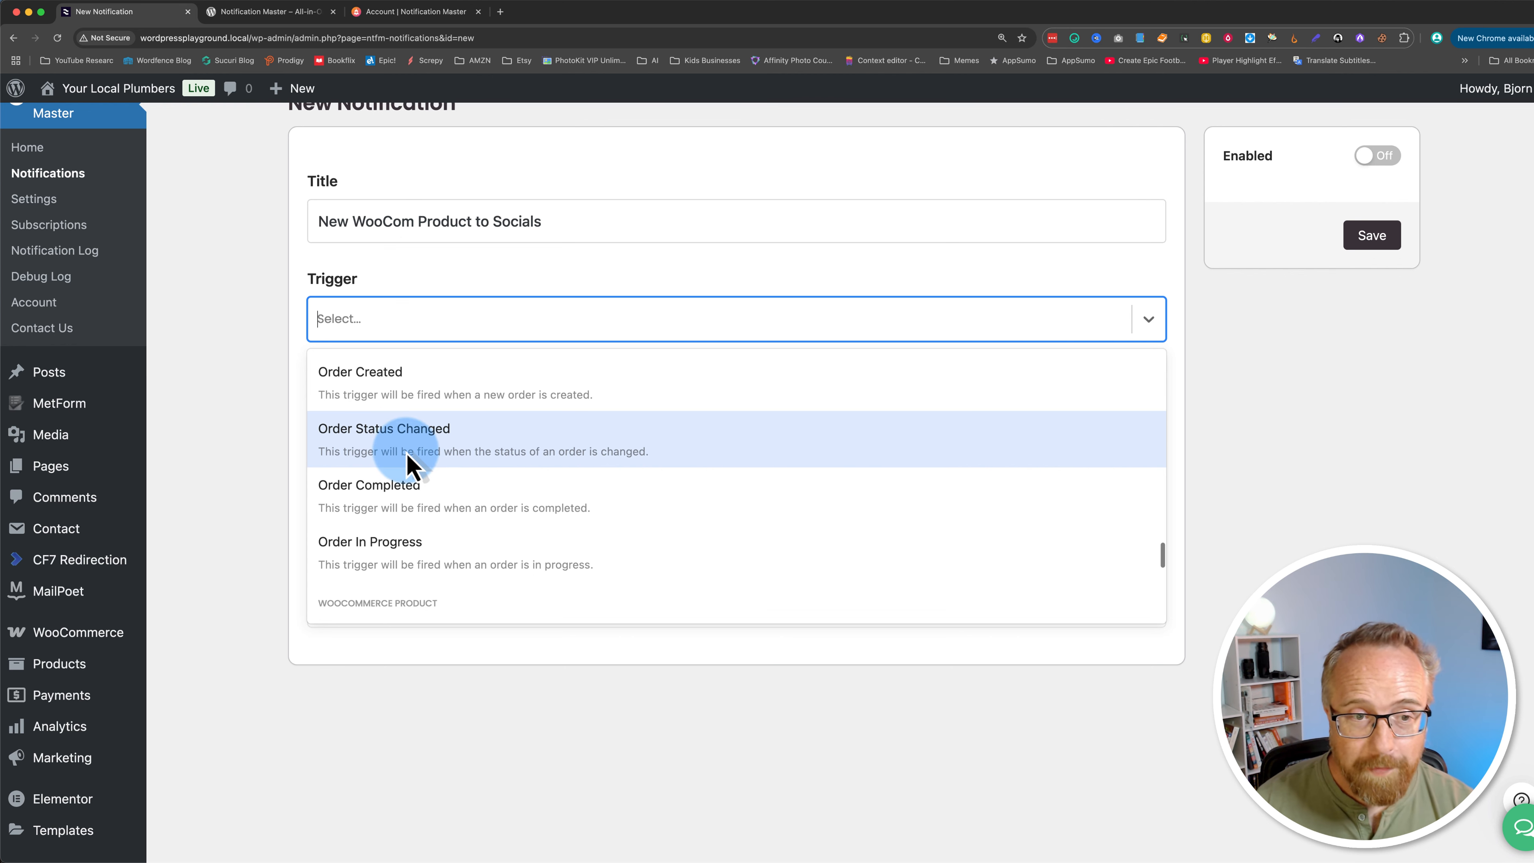
scroll(416, 502, down, 1)
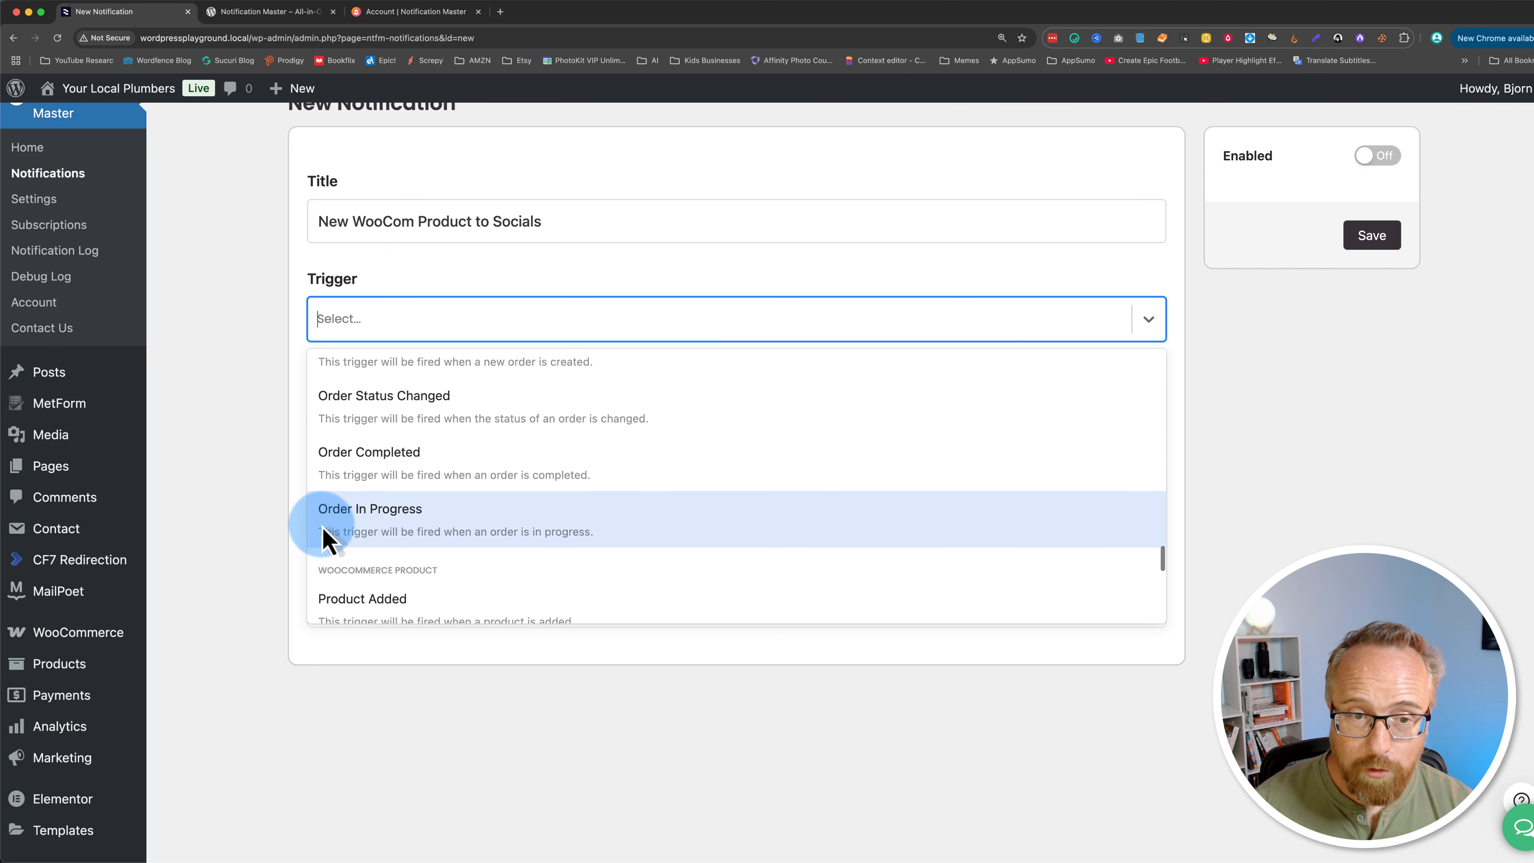
scroll(456, 525, down, 5)
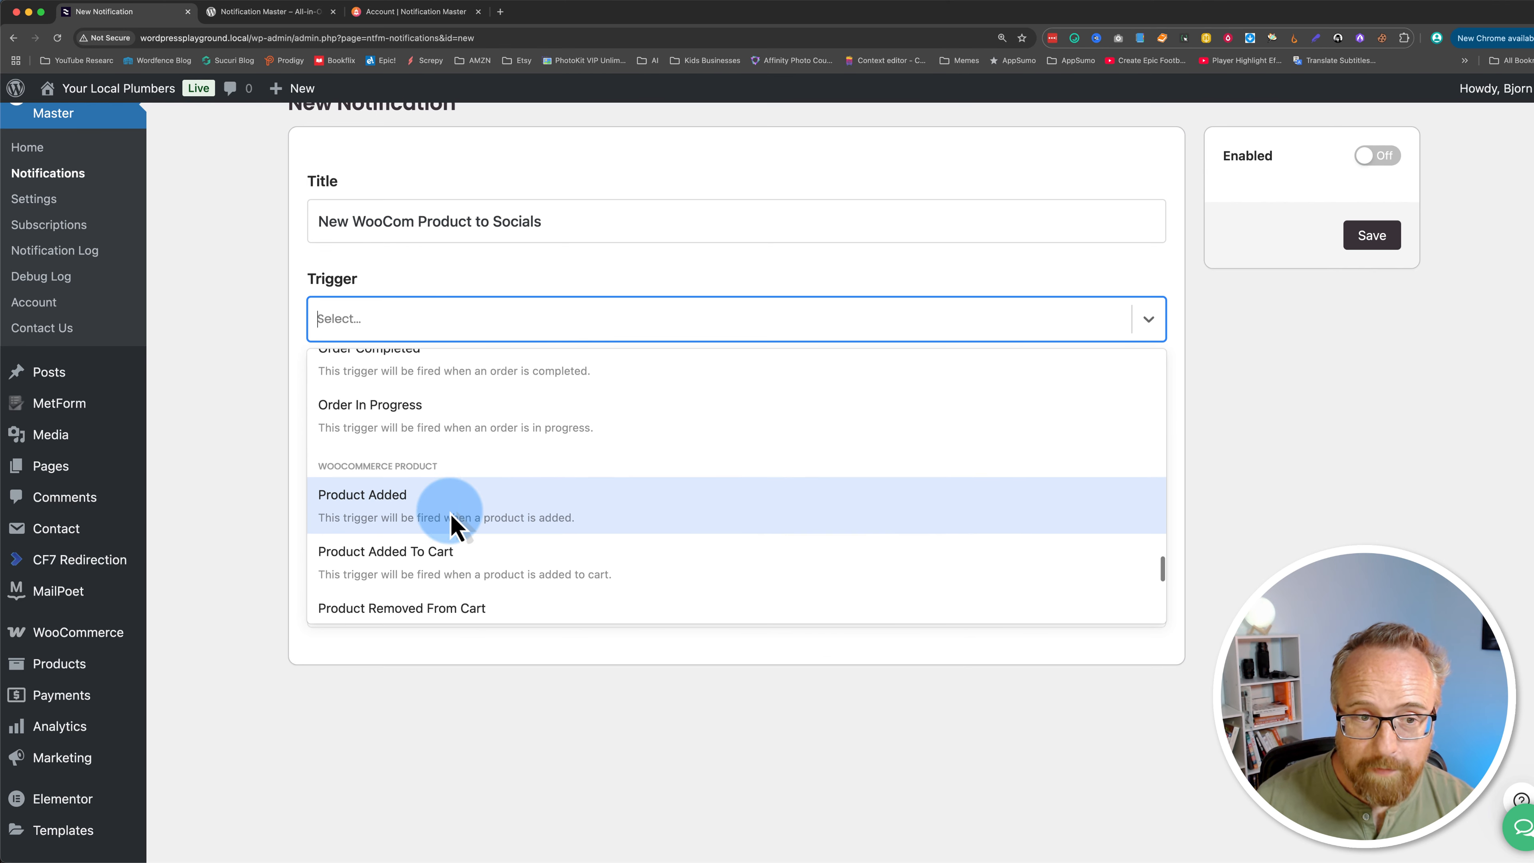
scroll(456, 524, down, 3)
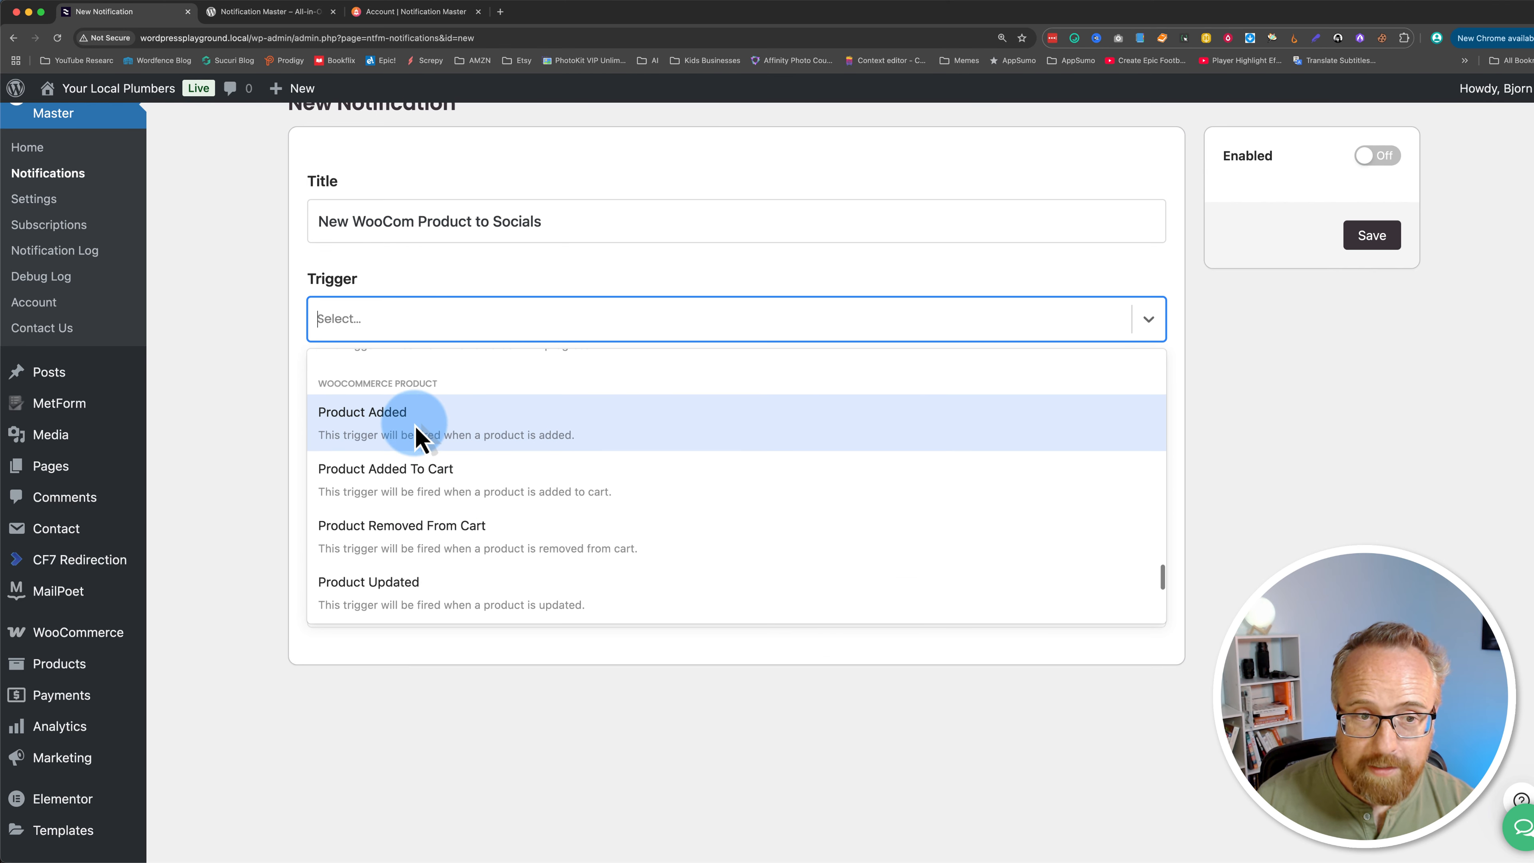
scroll(420, 439, down, 1)
scroll(490, 447, down, 2)
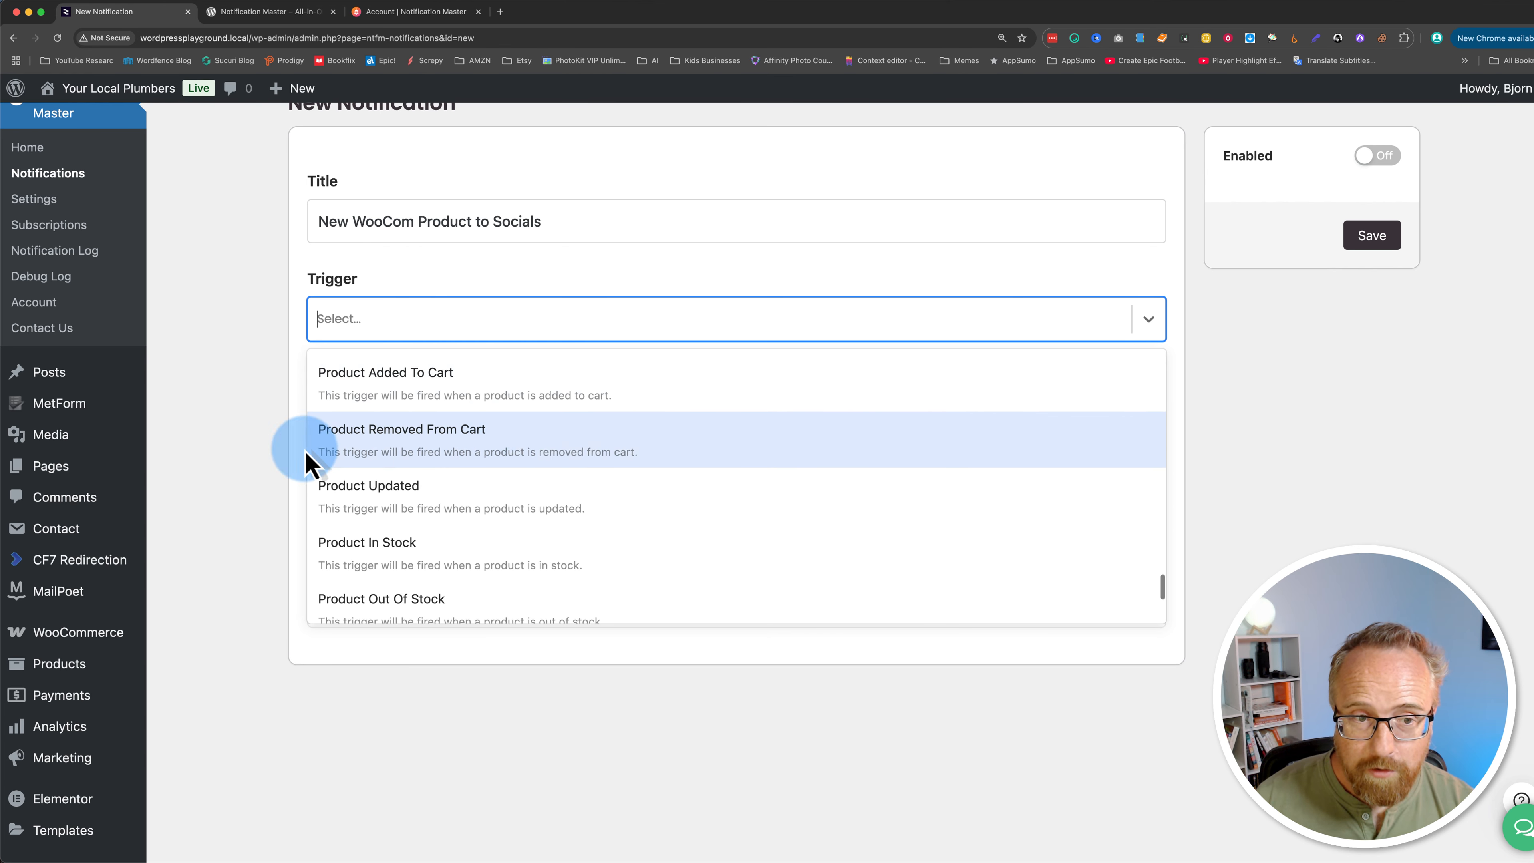
scroll(447, 459, down, 2)
scroll(392, 501, down, 2)
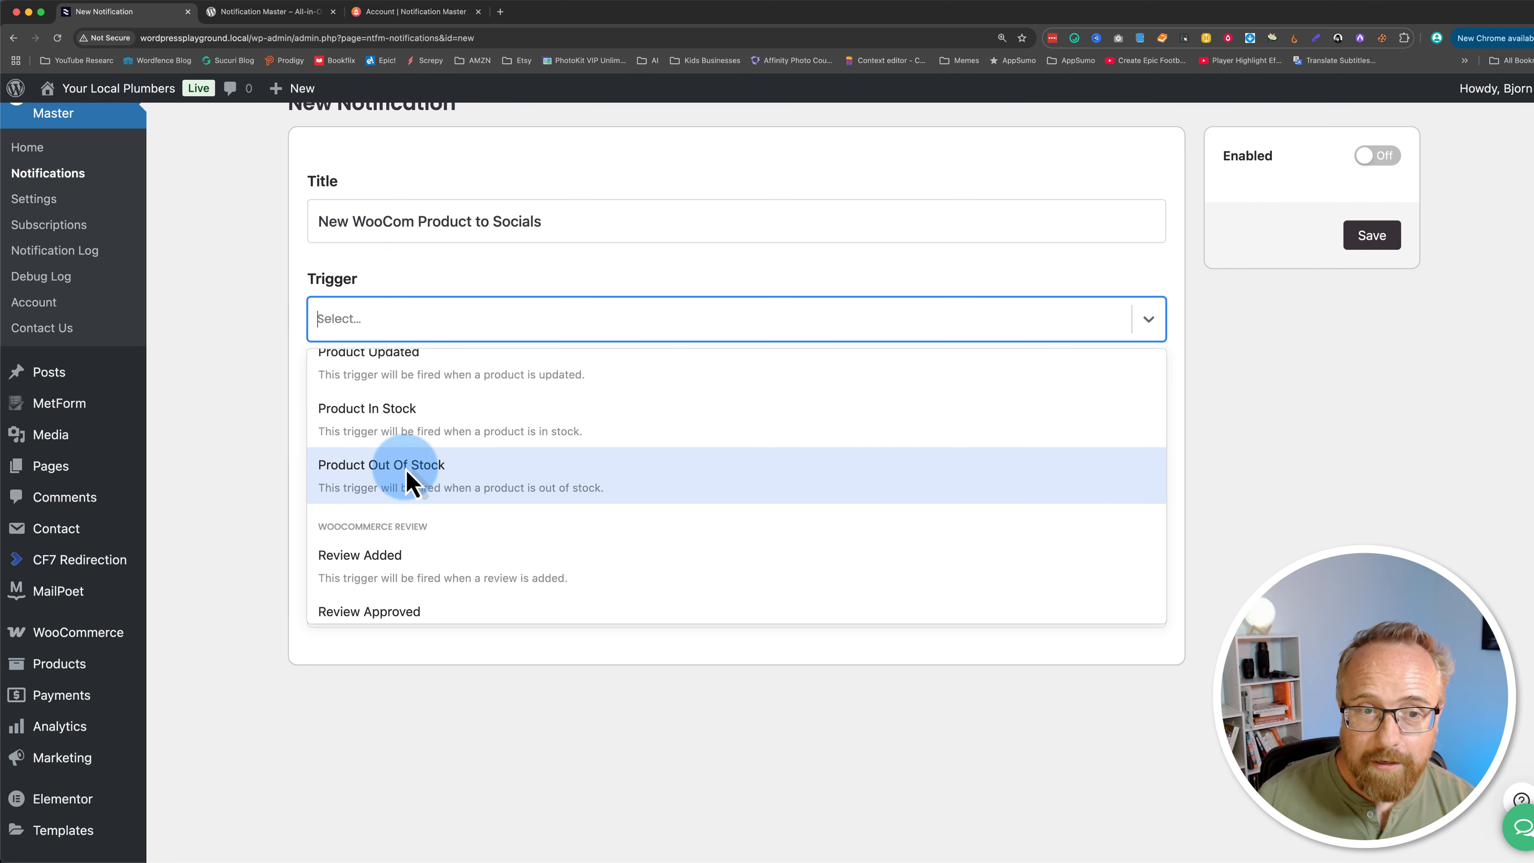
scroll(464, 444, down, 1)
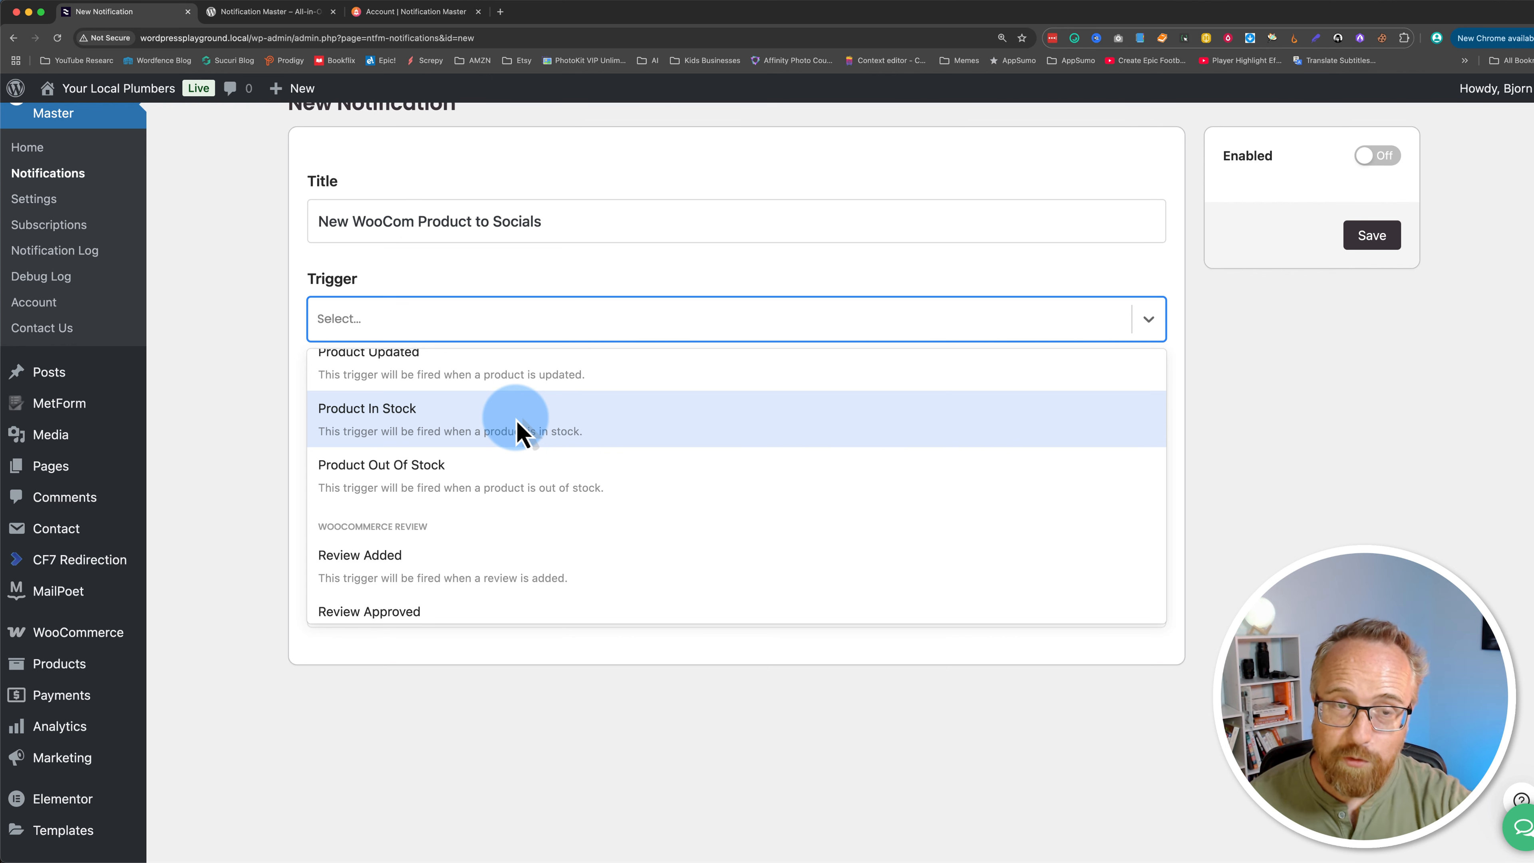
scroll(350, 441, down, 3)
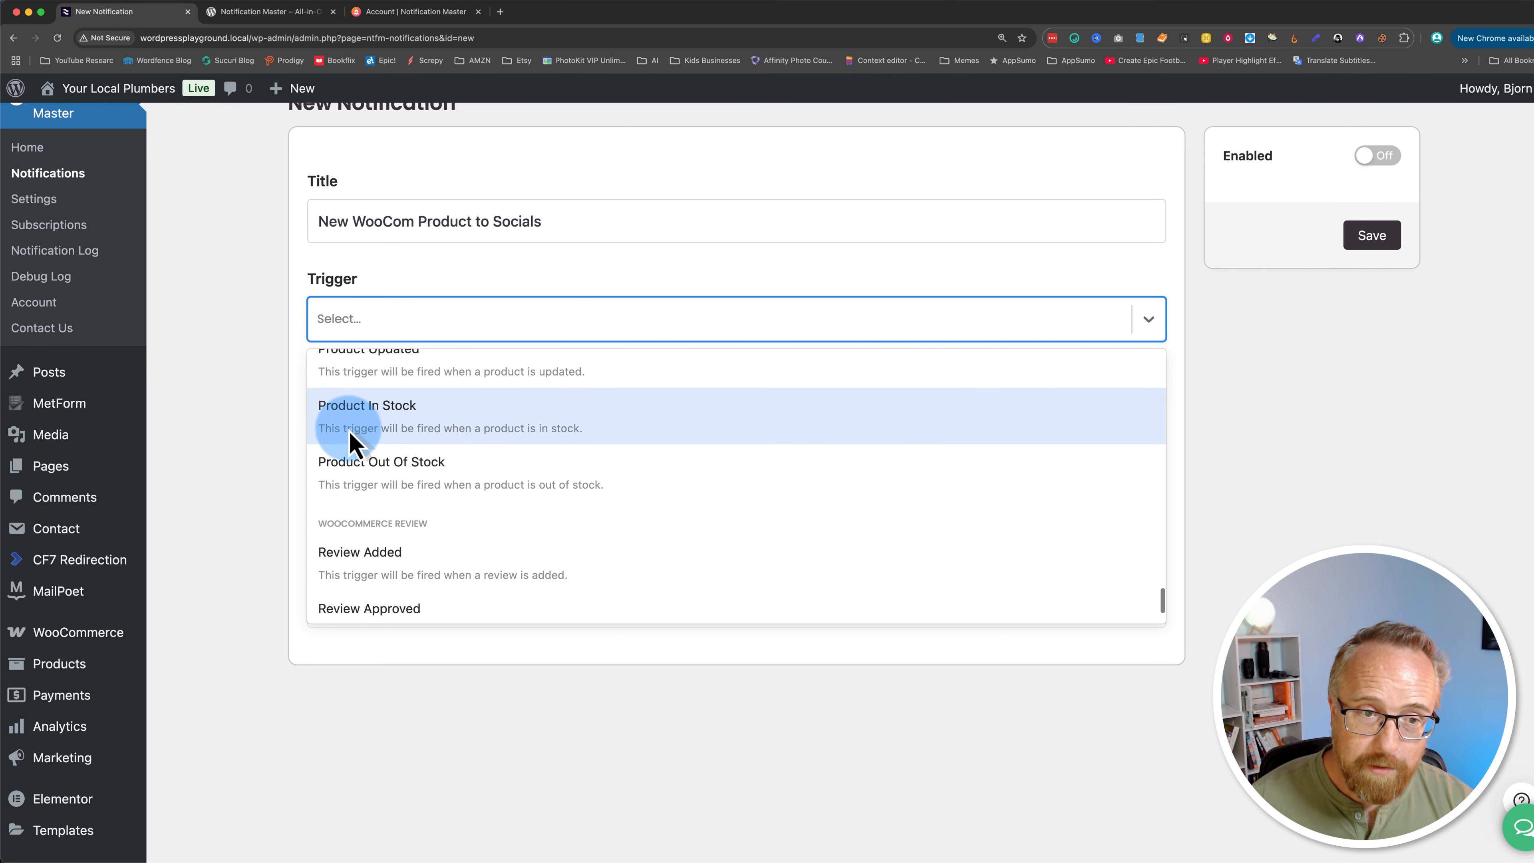
scroll(350, 441, down, 1)
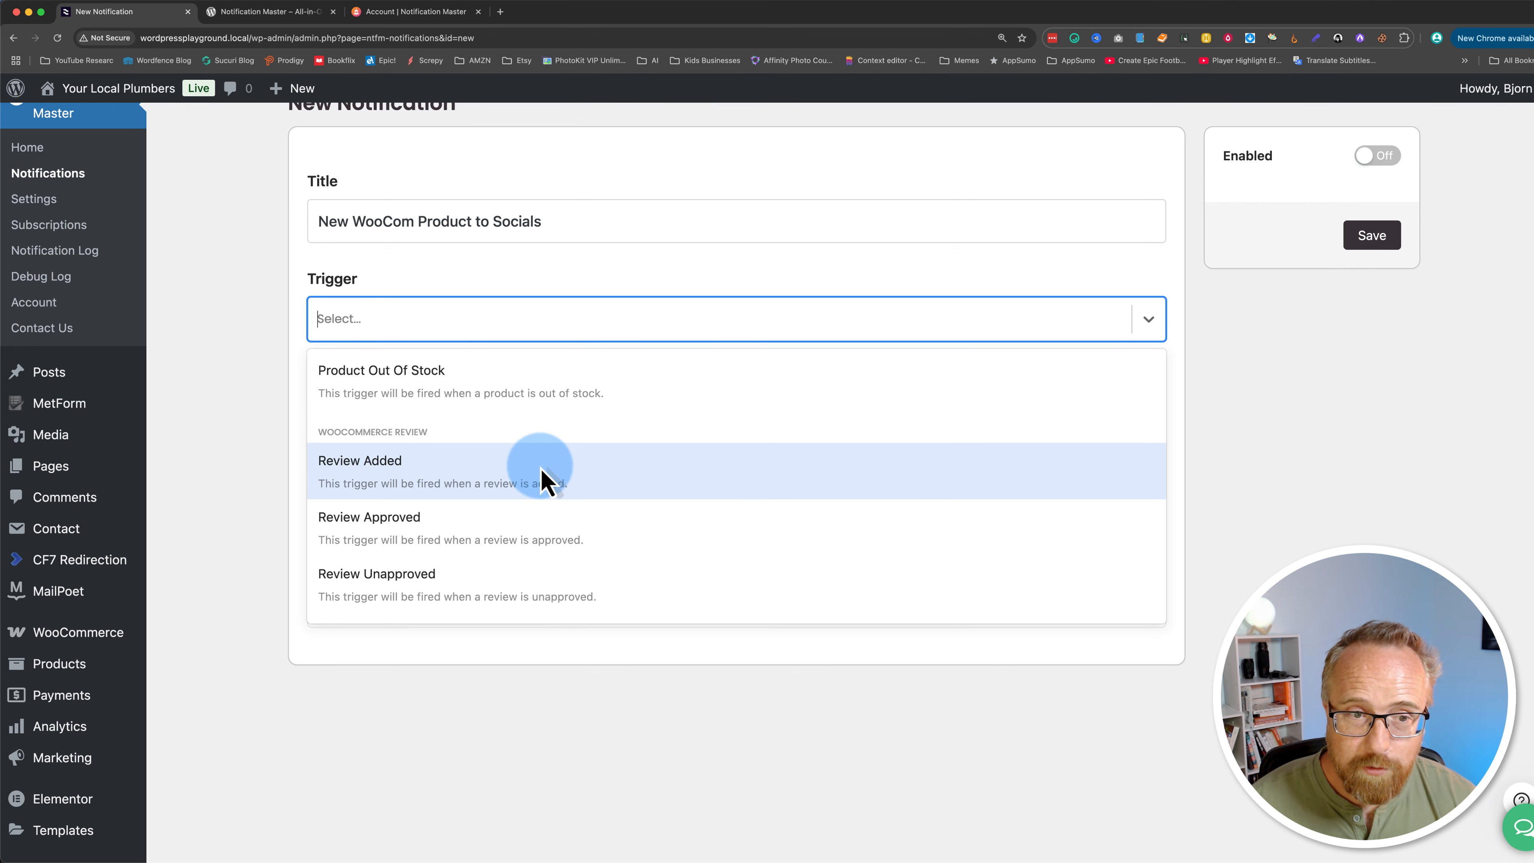
scroll(399, 532, up, 7)
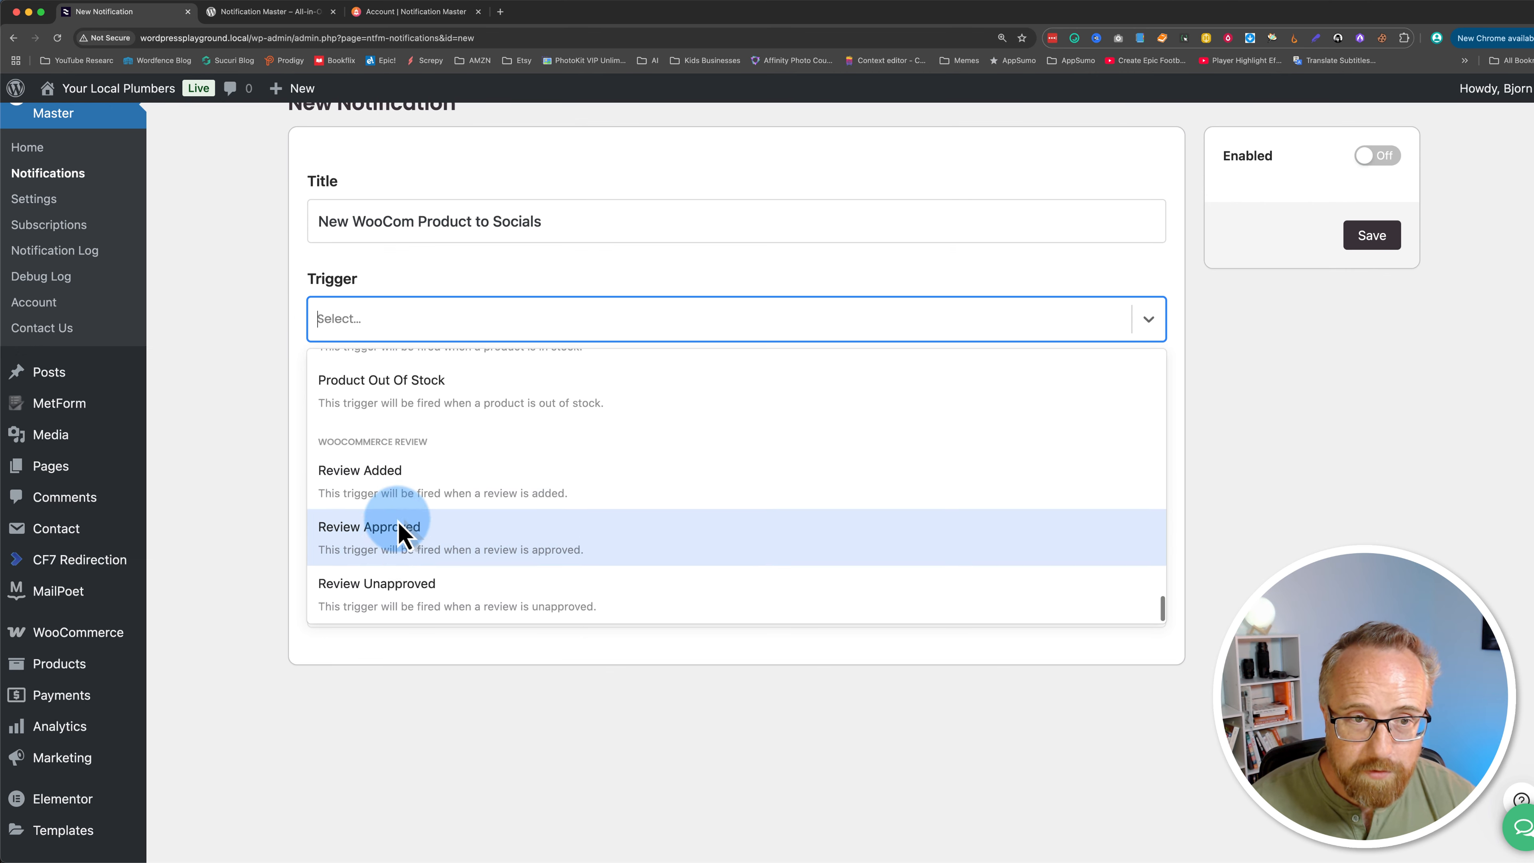
scroll(401, 531, up, 4)
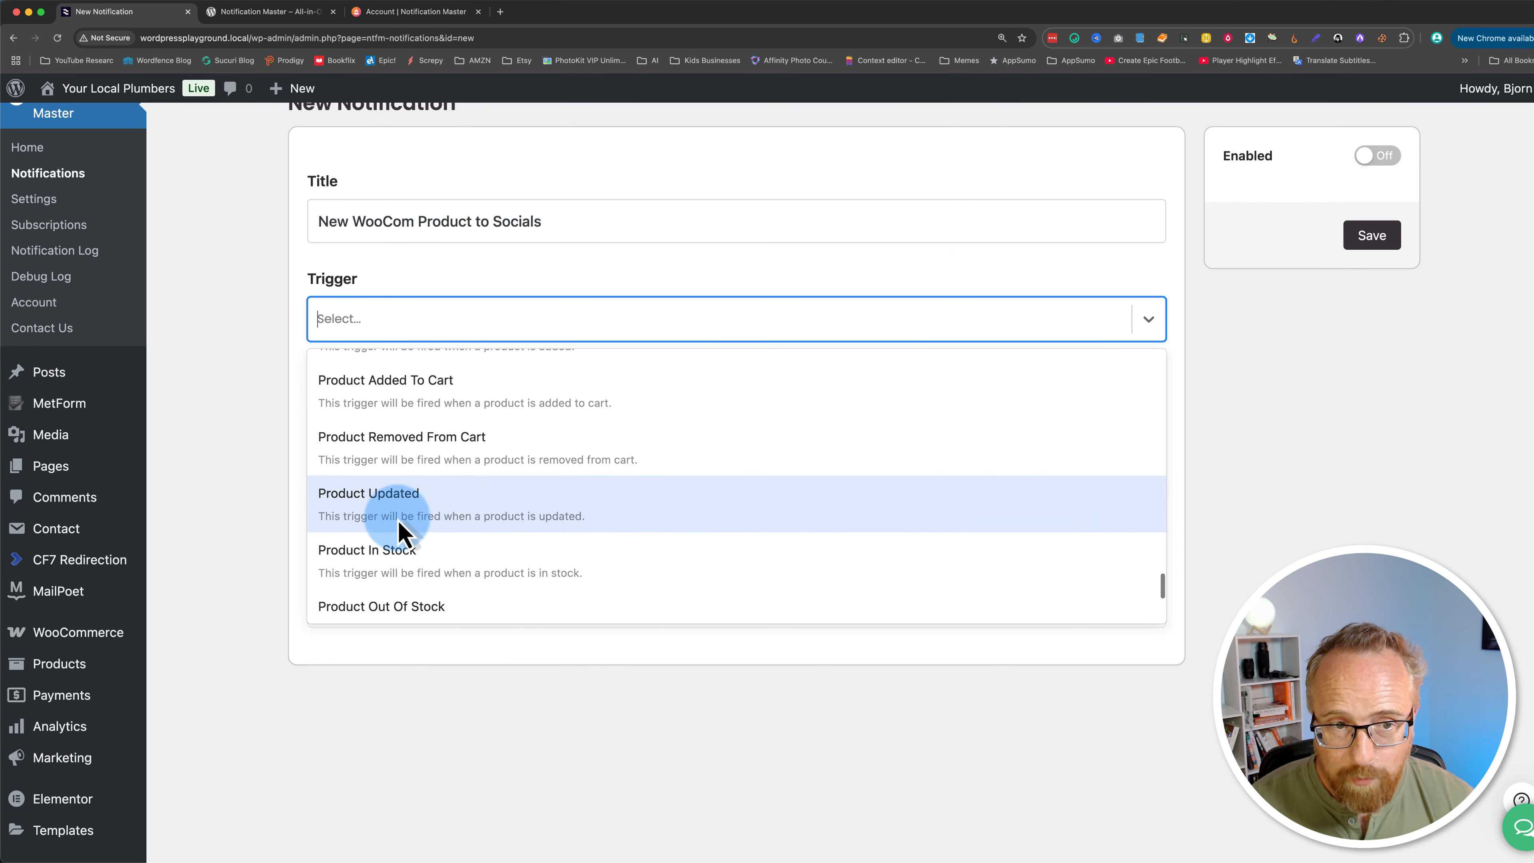
scroll(401, 532, up, 1)
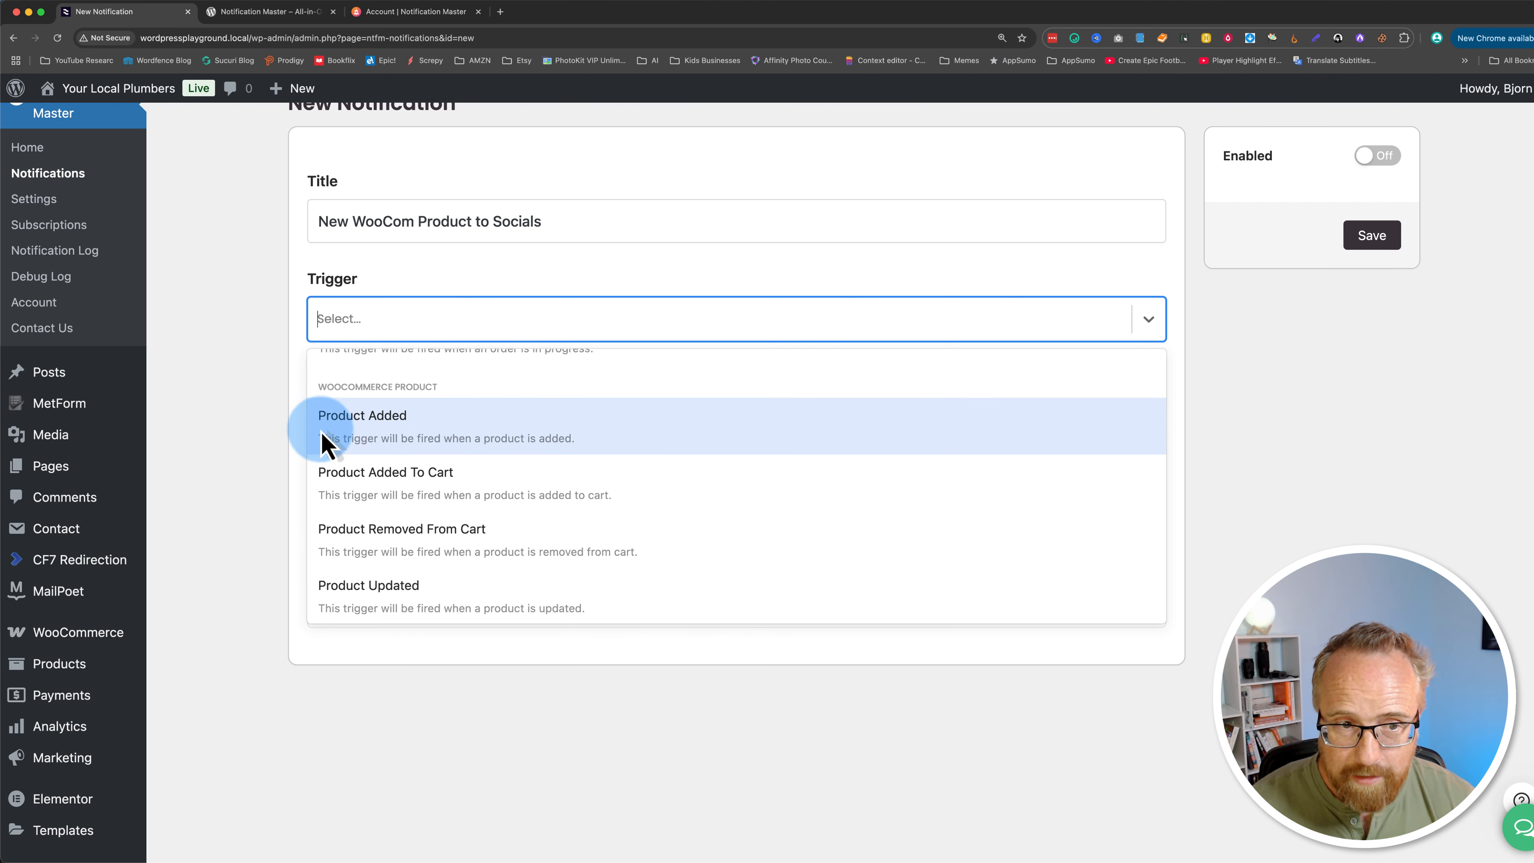
click(450, 432)
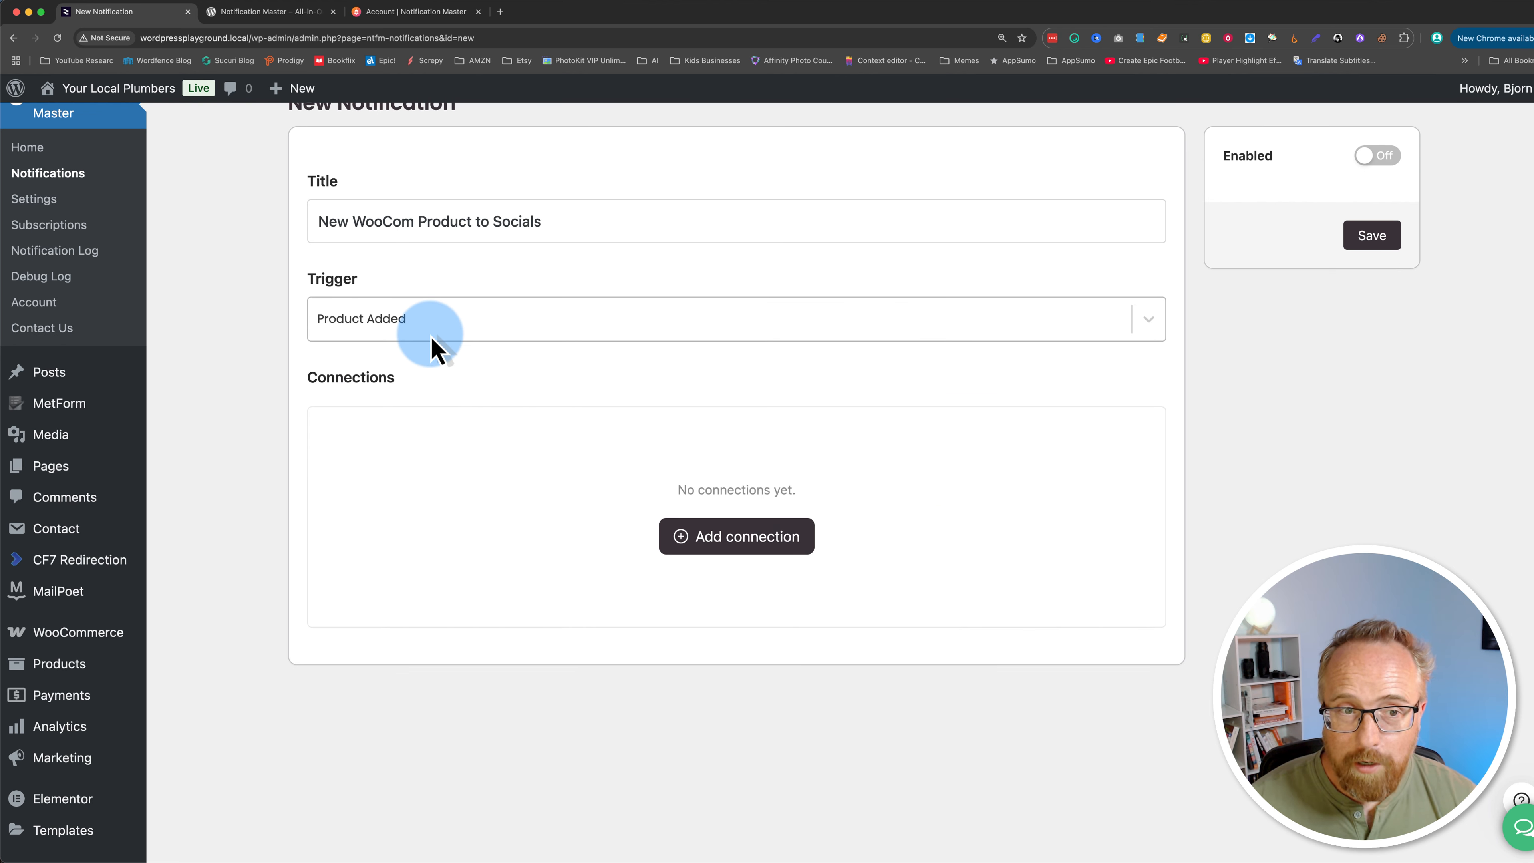
drag(307, 382, 358, 399)
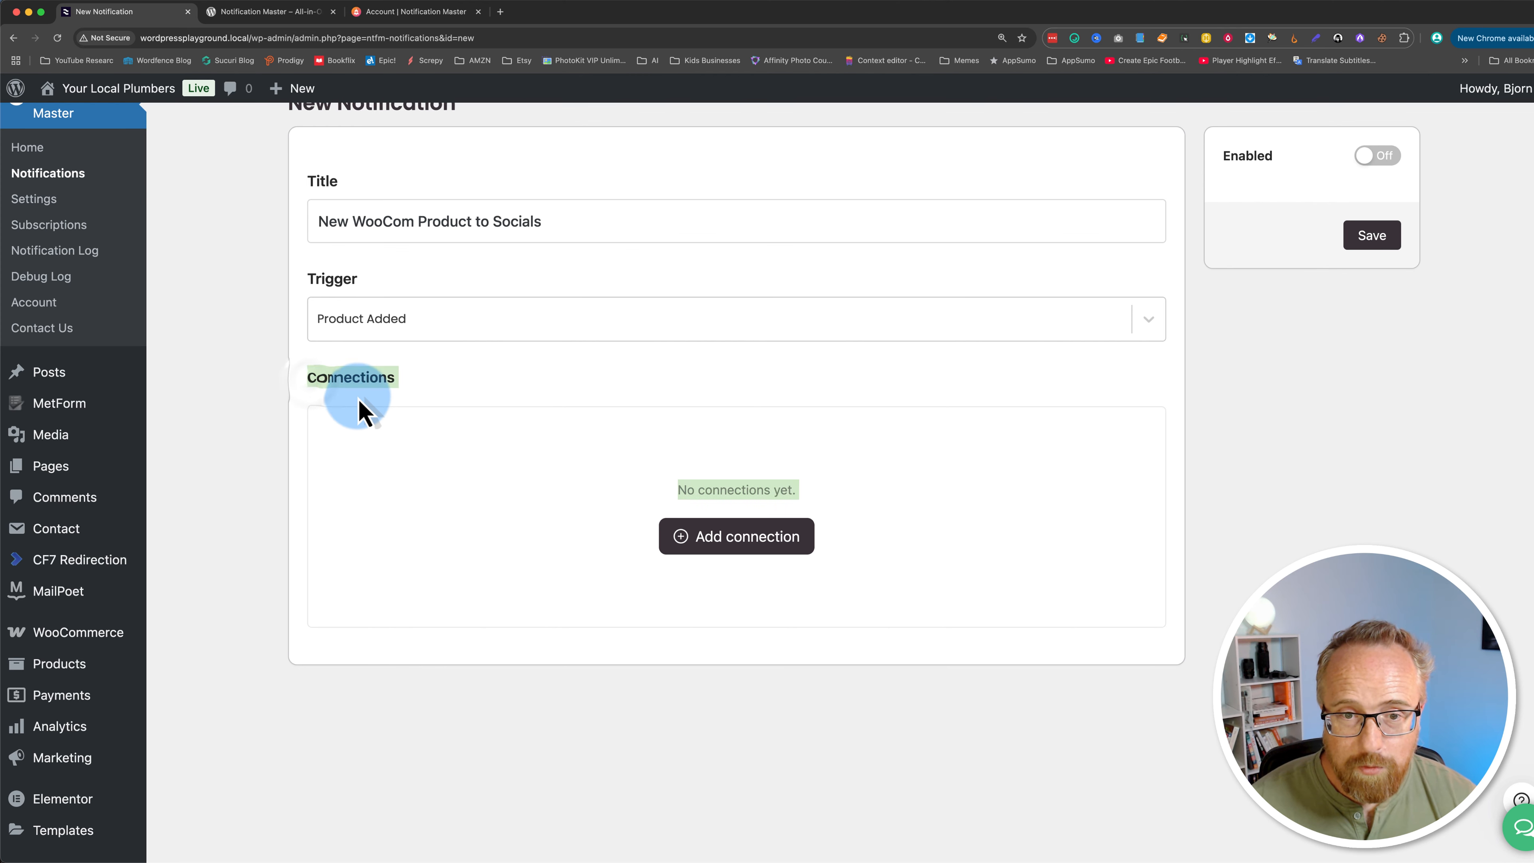
Step: Start adding a connection and select the Instagram integration
click(839, 573)
click(734, 543)
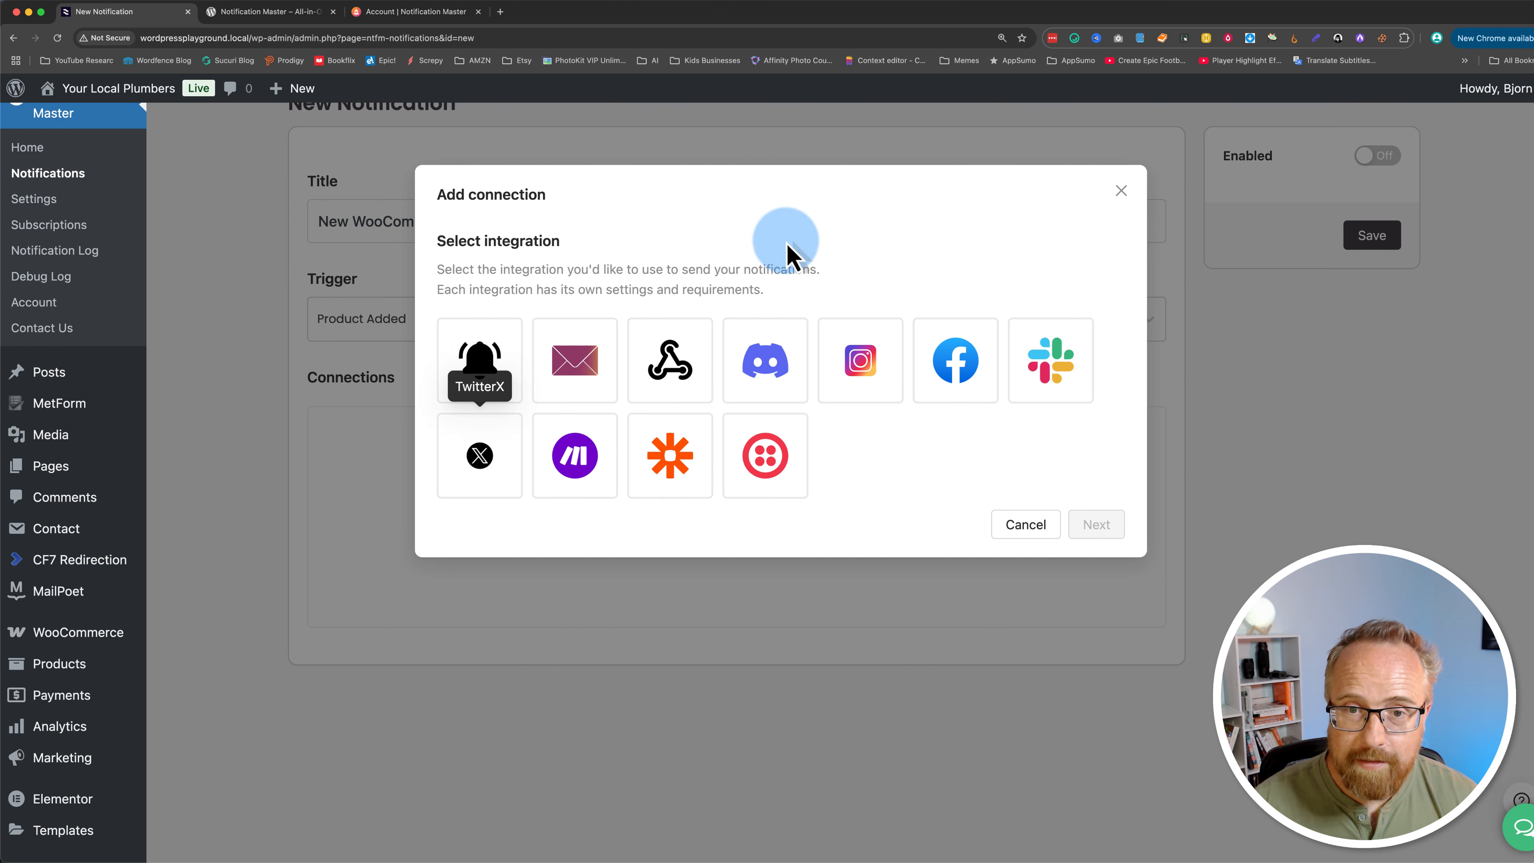
click(870, 378)
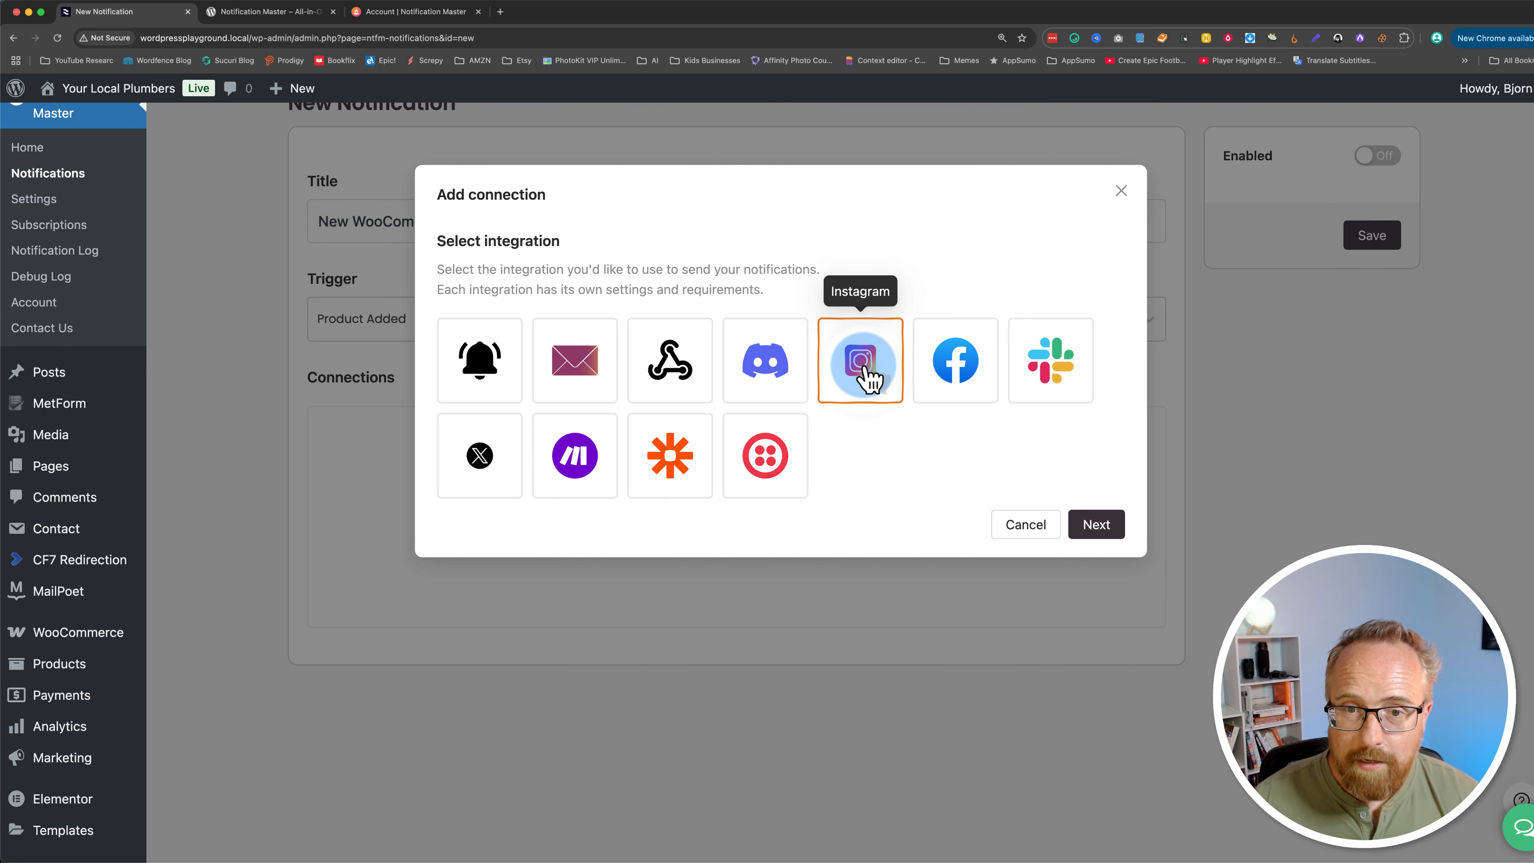
Step: Continue with the Instagram integration and name the connection Insta
click(1096, 524)
triple_click(482, 249)
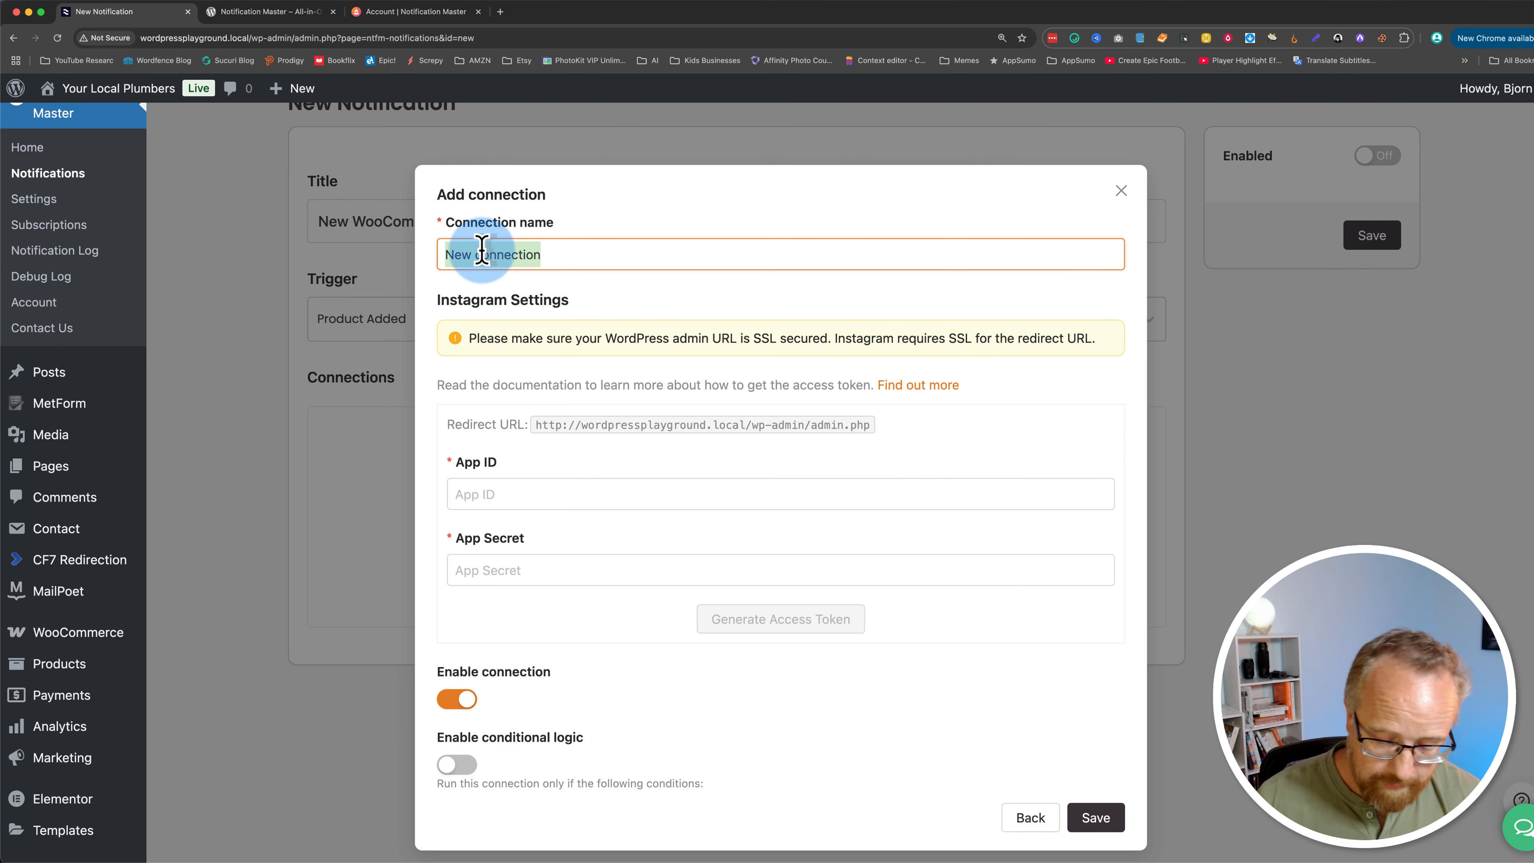
text(Inst)
text(a Co)
key(BackSpace)
key(BackSpace)
key(BackSpace)
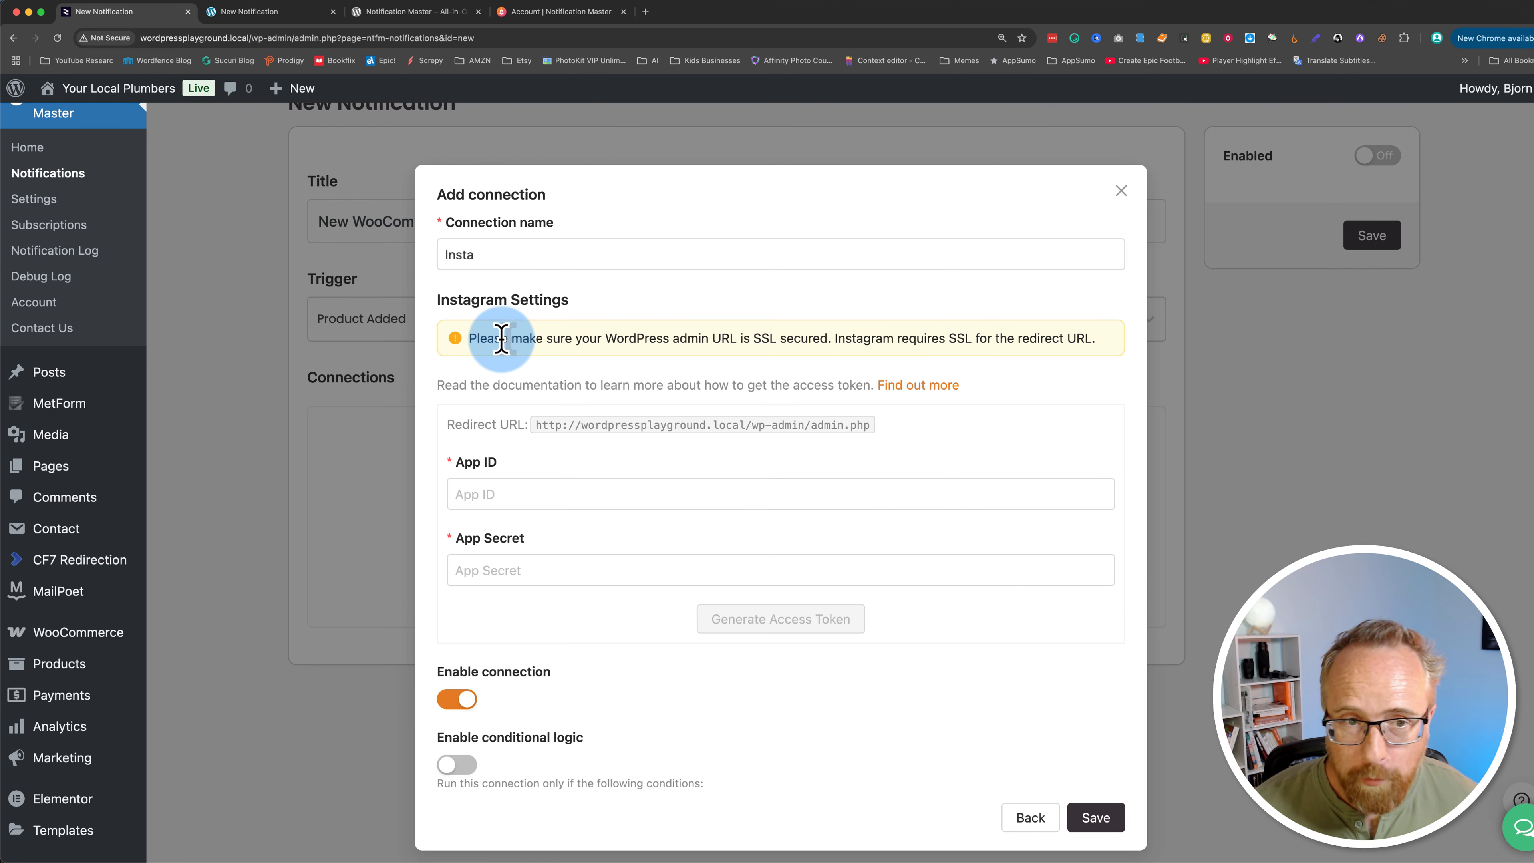
Step: Switch to the other site's notification tab and rename its Instagram connection to Insta
drag(486, 339, 809, 338)
click(247, 12)
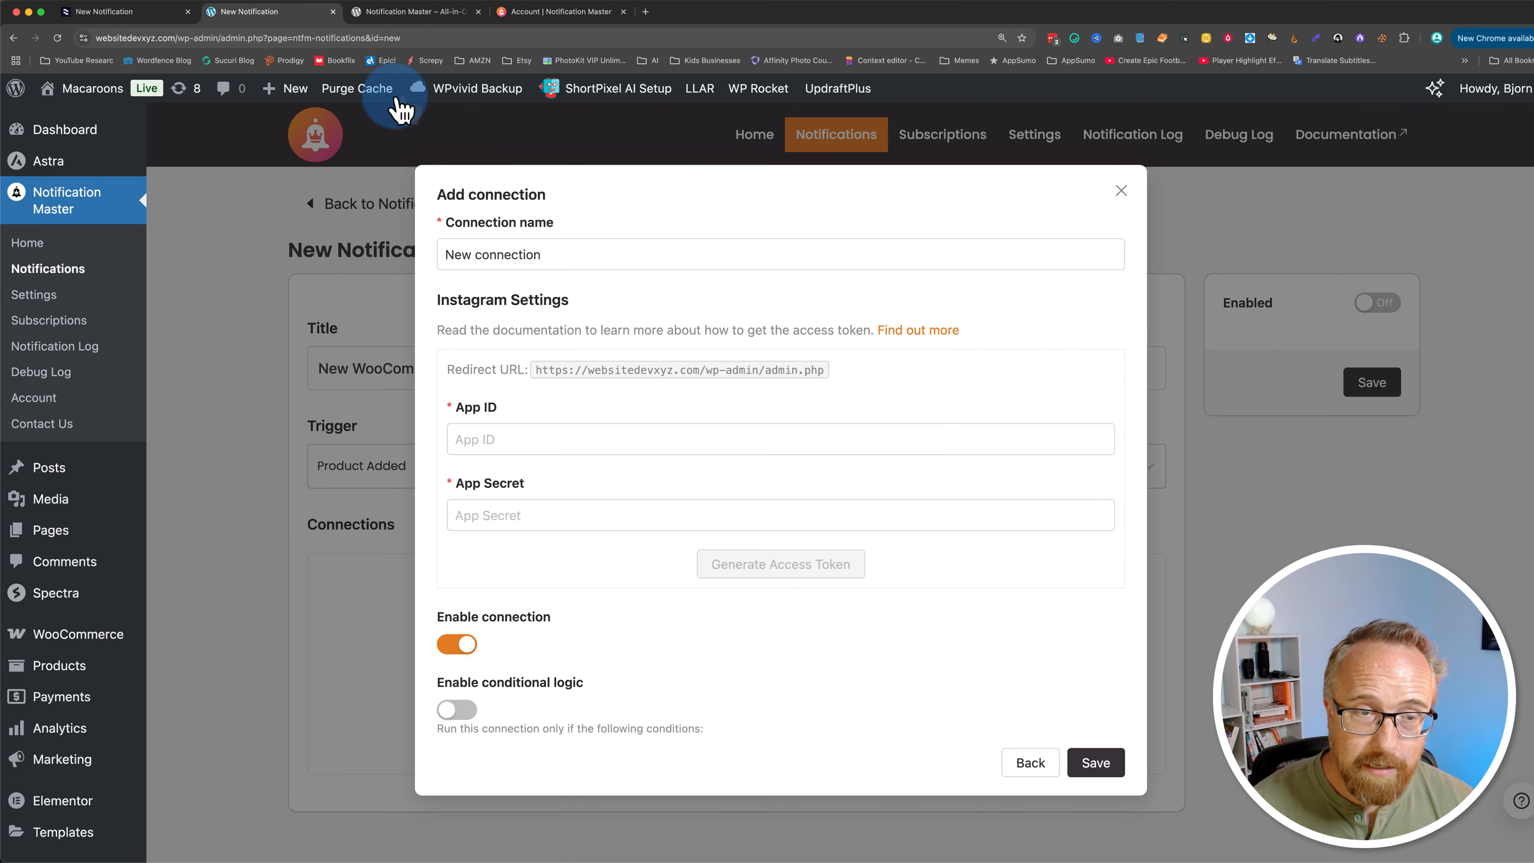
click(603, 254)
triple_click(603, 254)
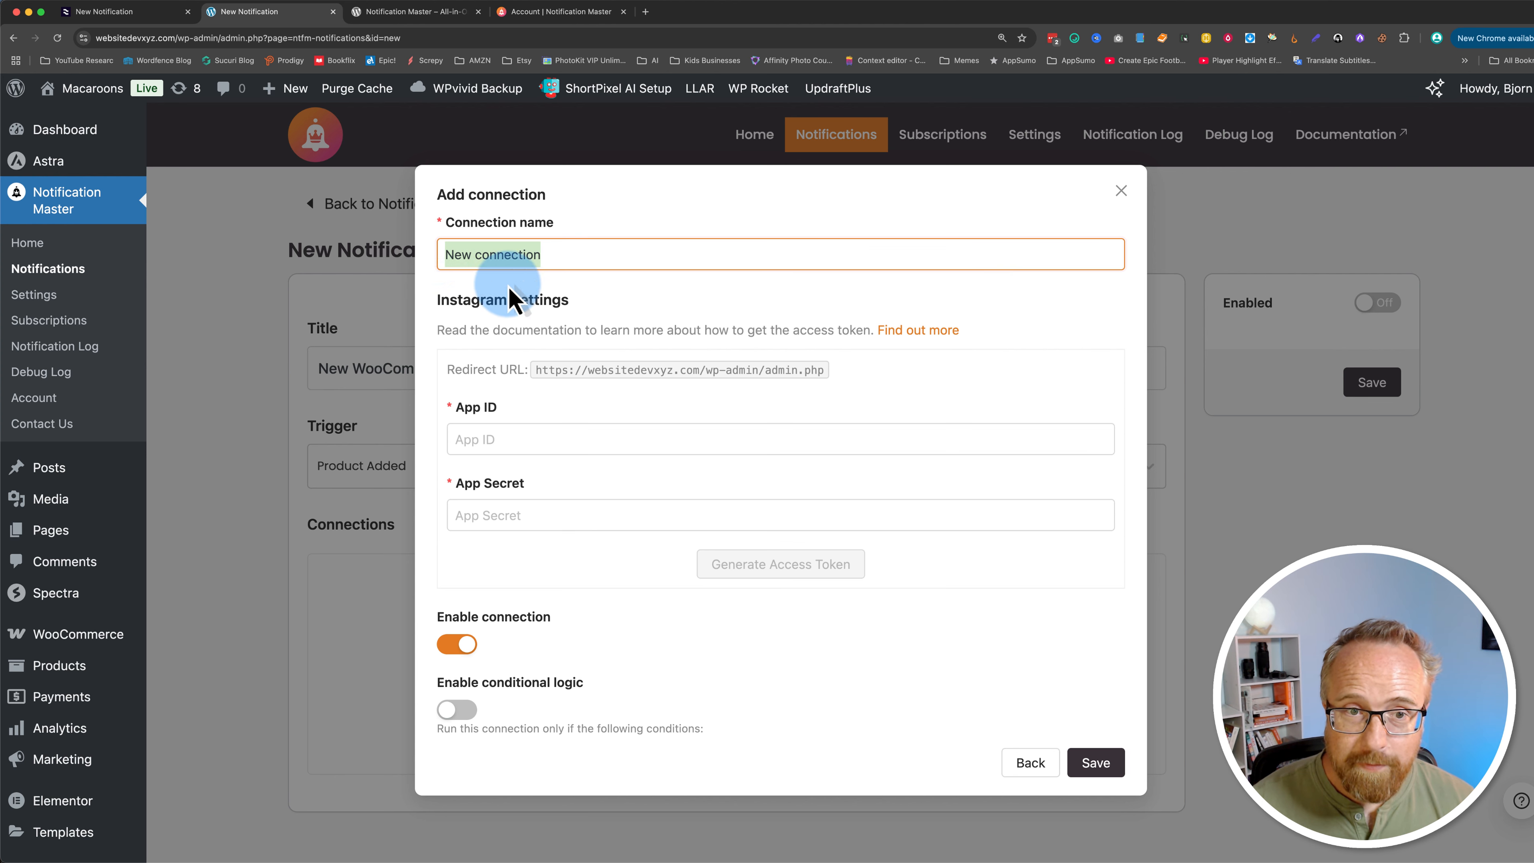
key(BackSpace)
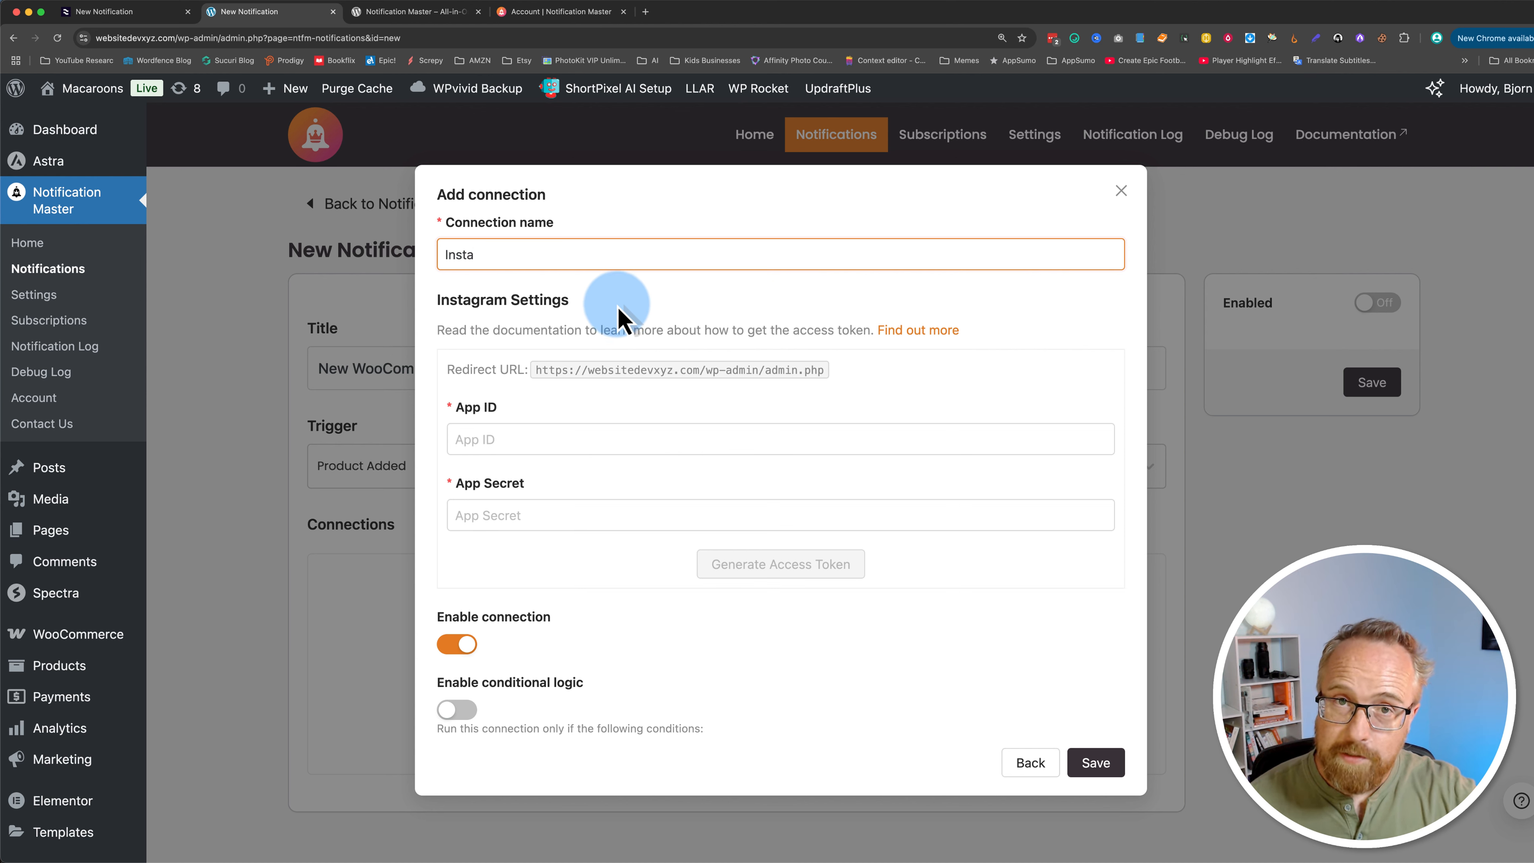
Step: Open the Instagram integration documentation and follow its Facebook for Developers website link
click(756, 310)
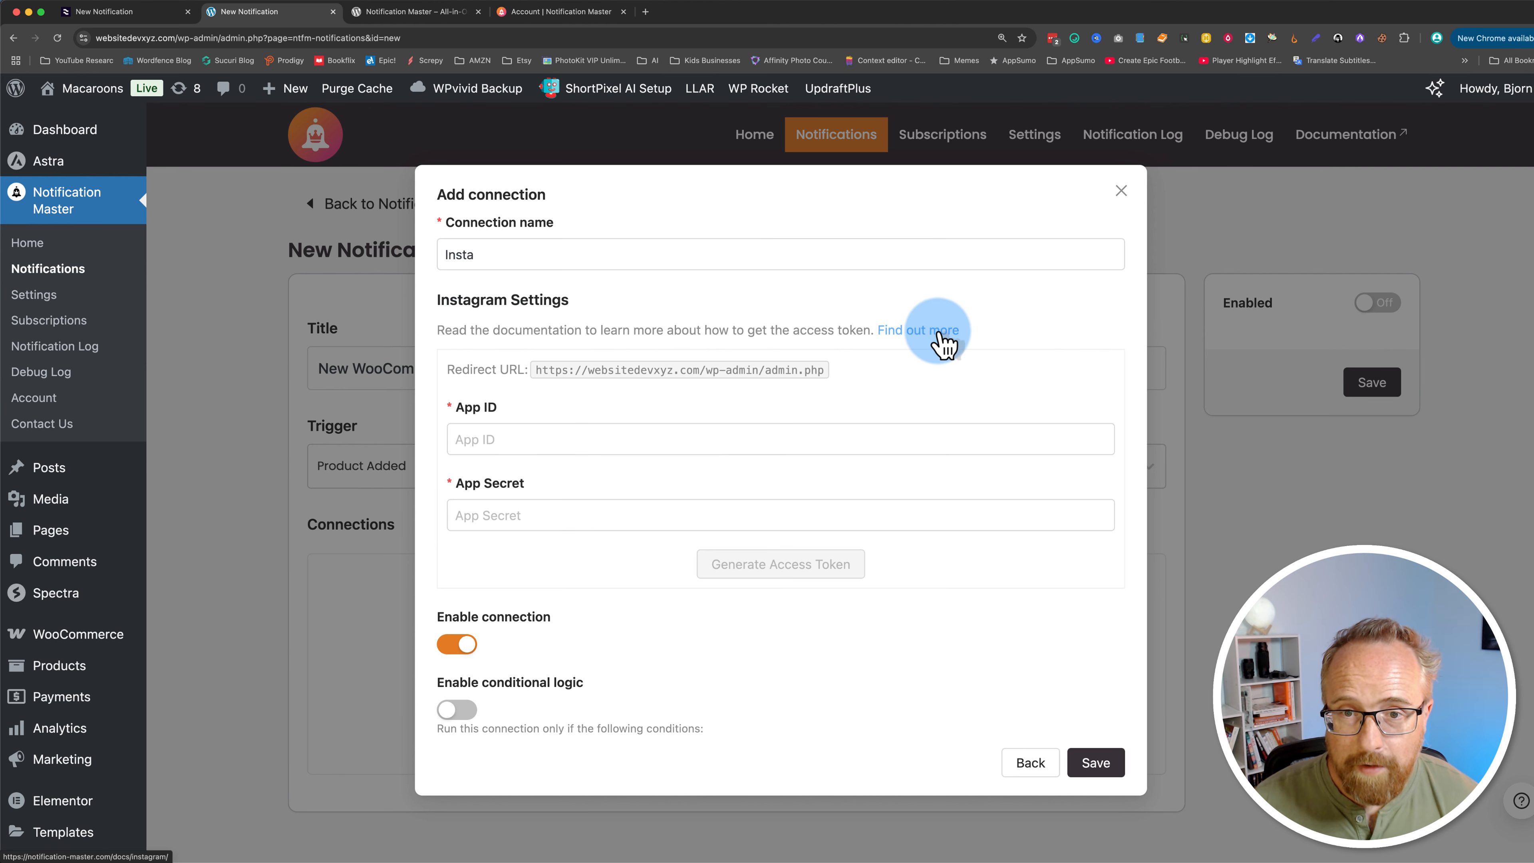
click(939, 344)
click(423, 16)
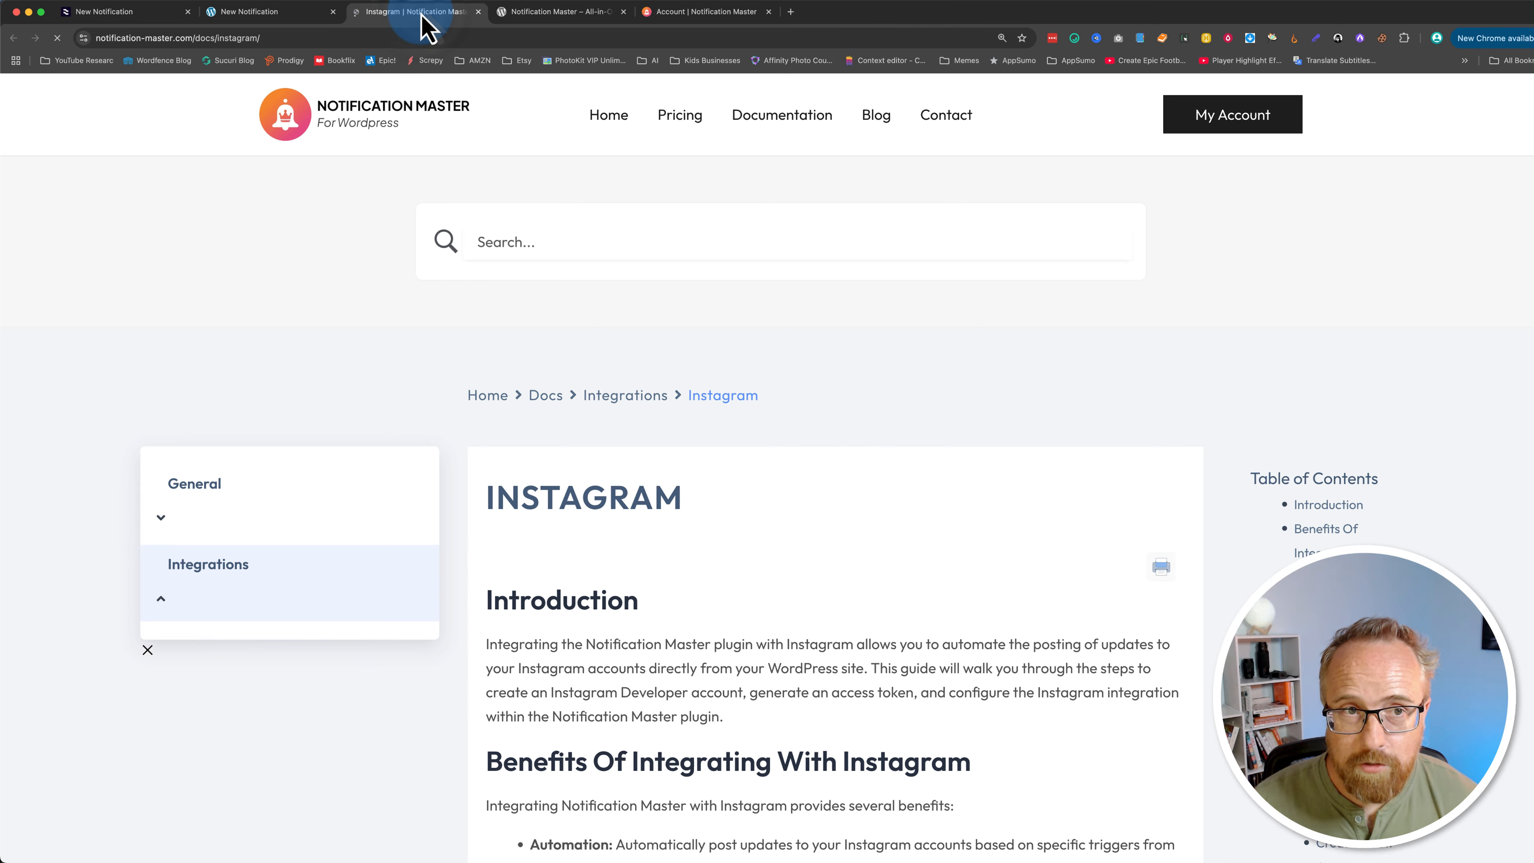
scroll(480, 661, down, 5)
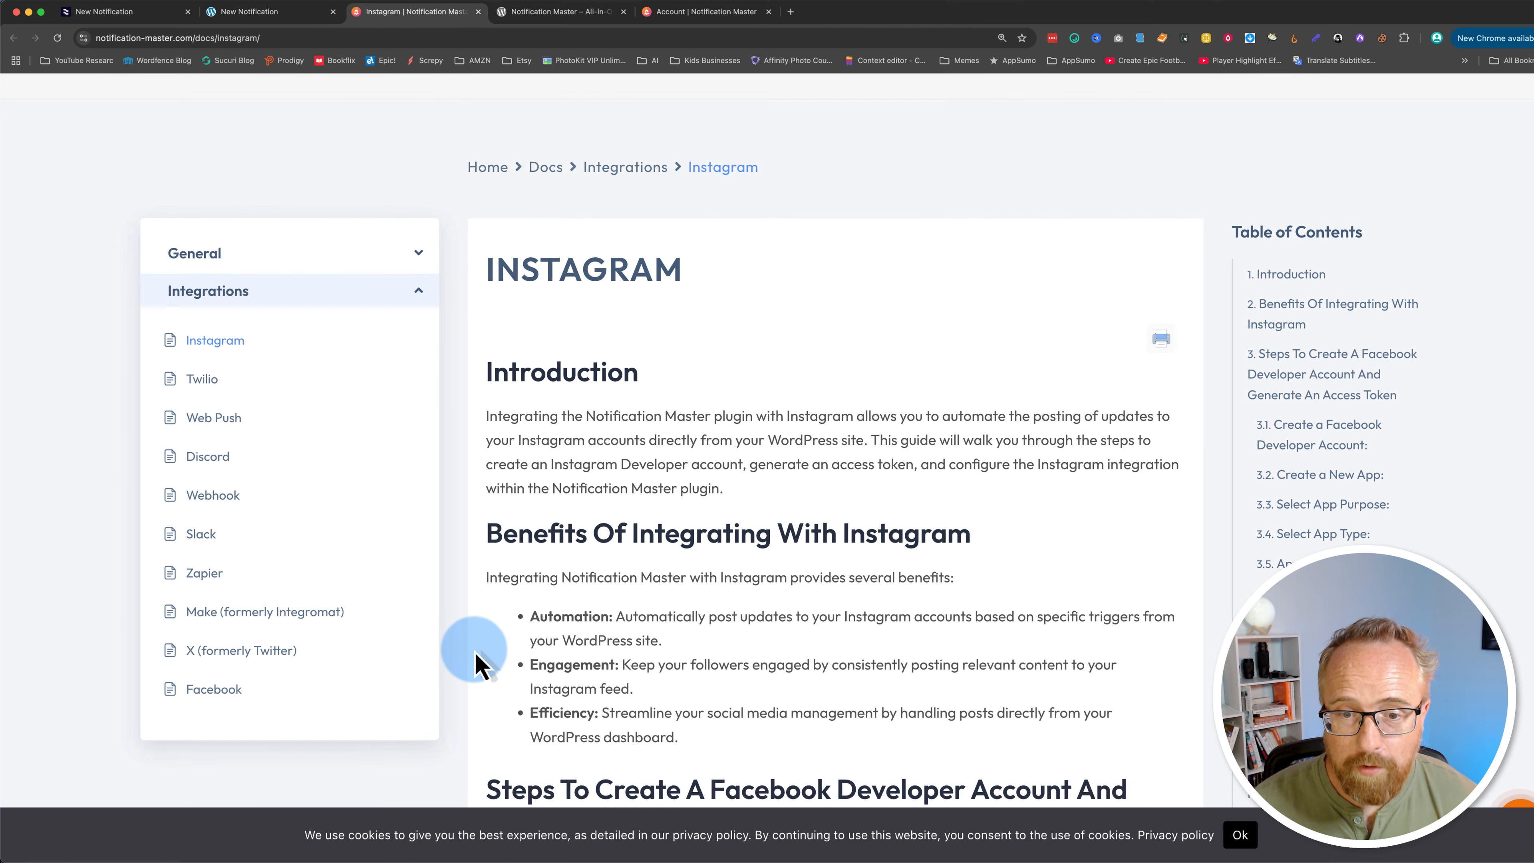
scroll(479, 661, down, 6)
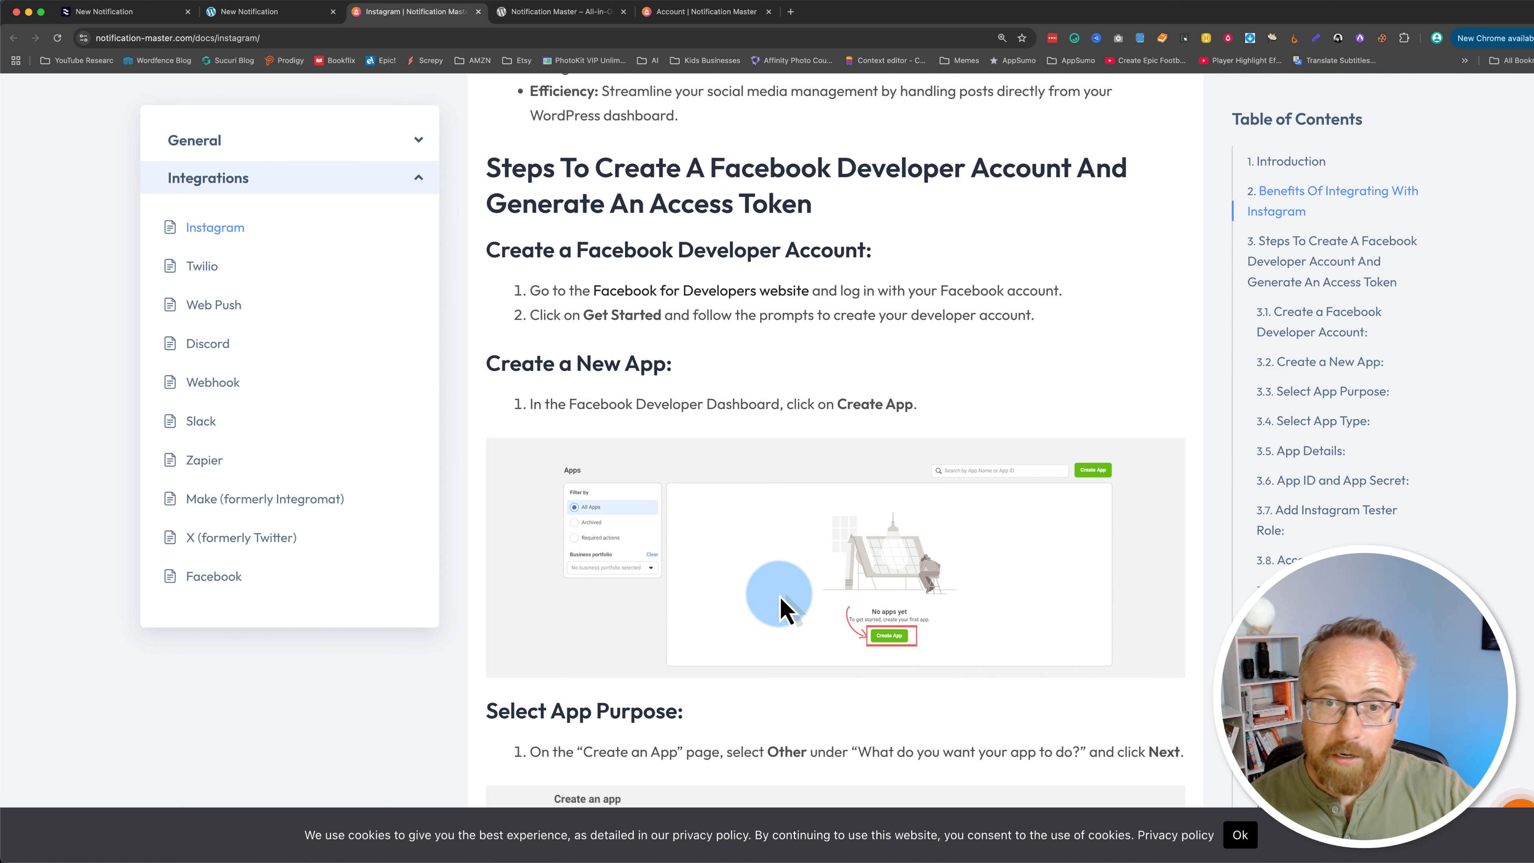
click(290, 13)
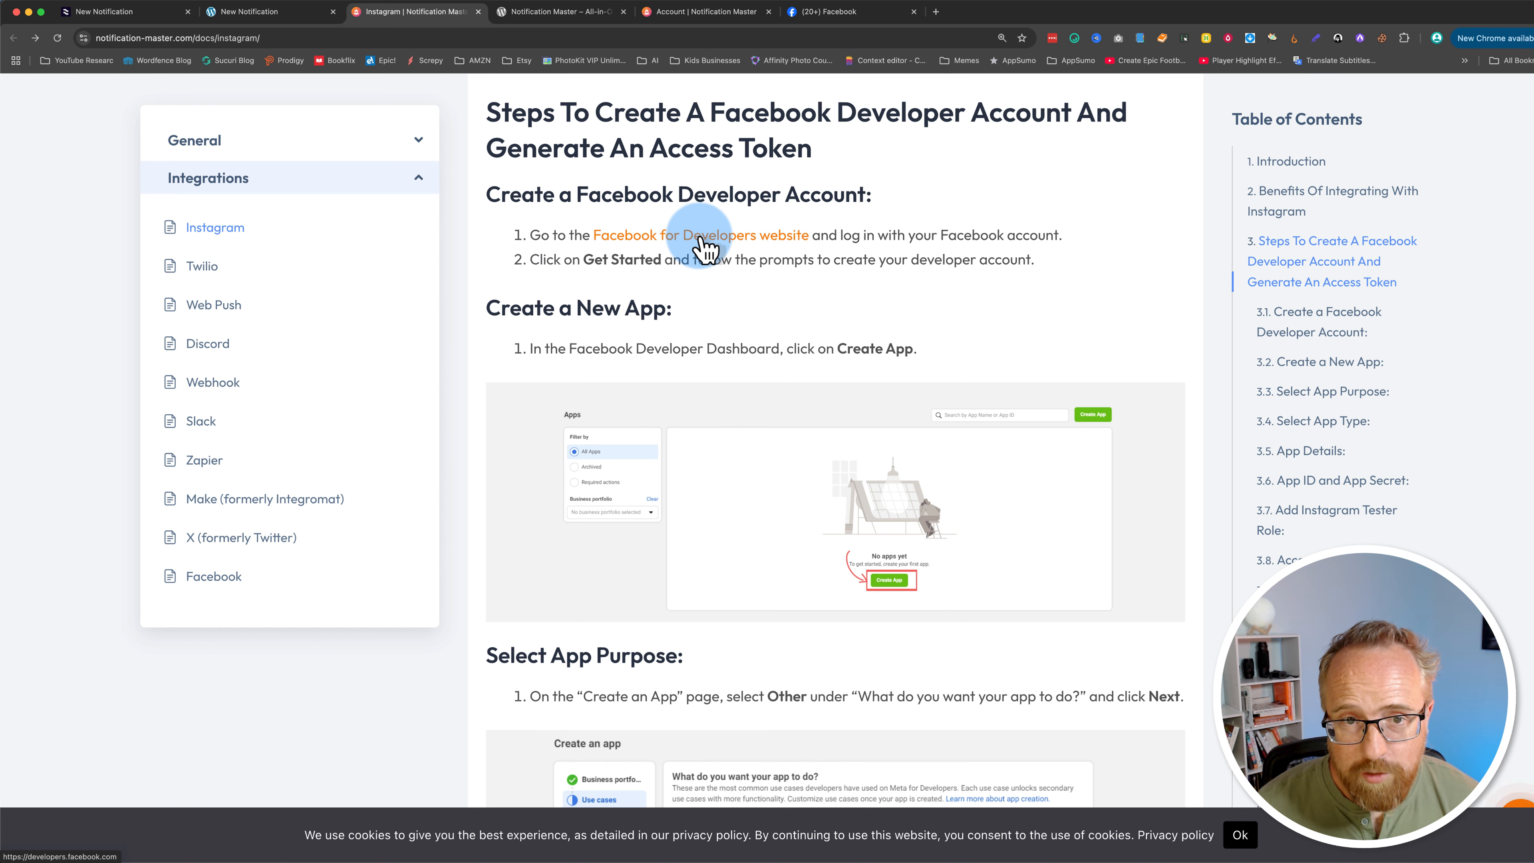
super+click(641, 242)
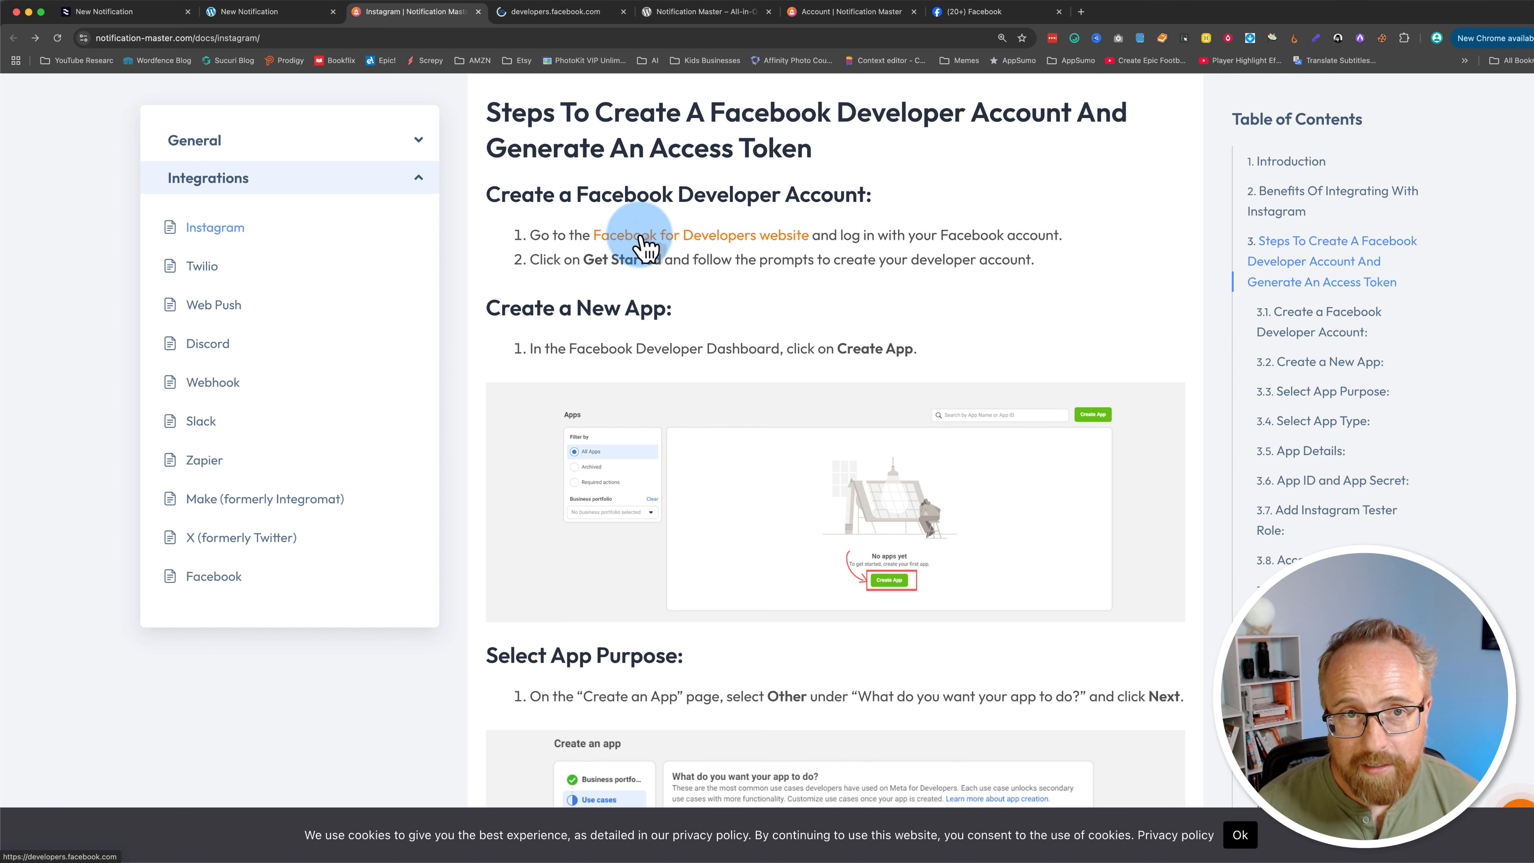
click(544, 13)
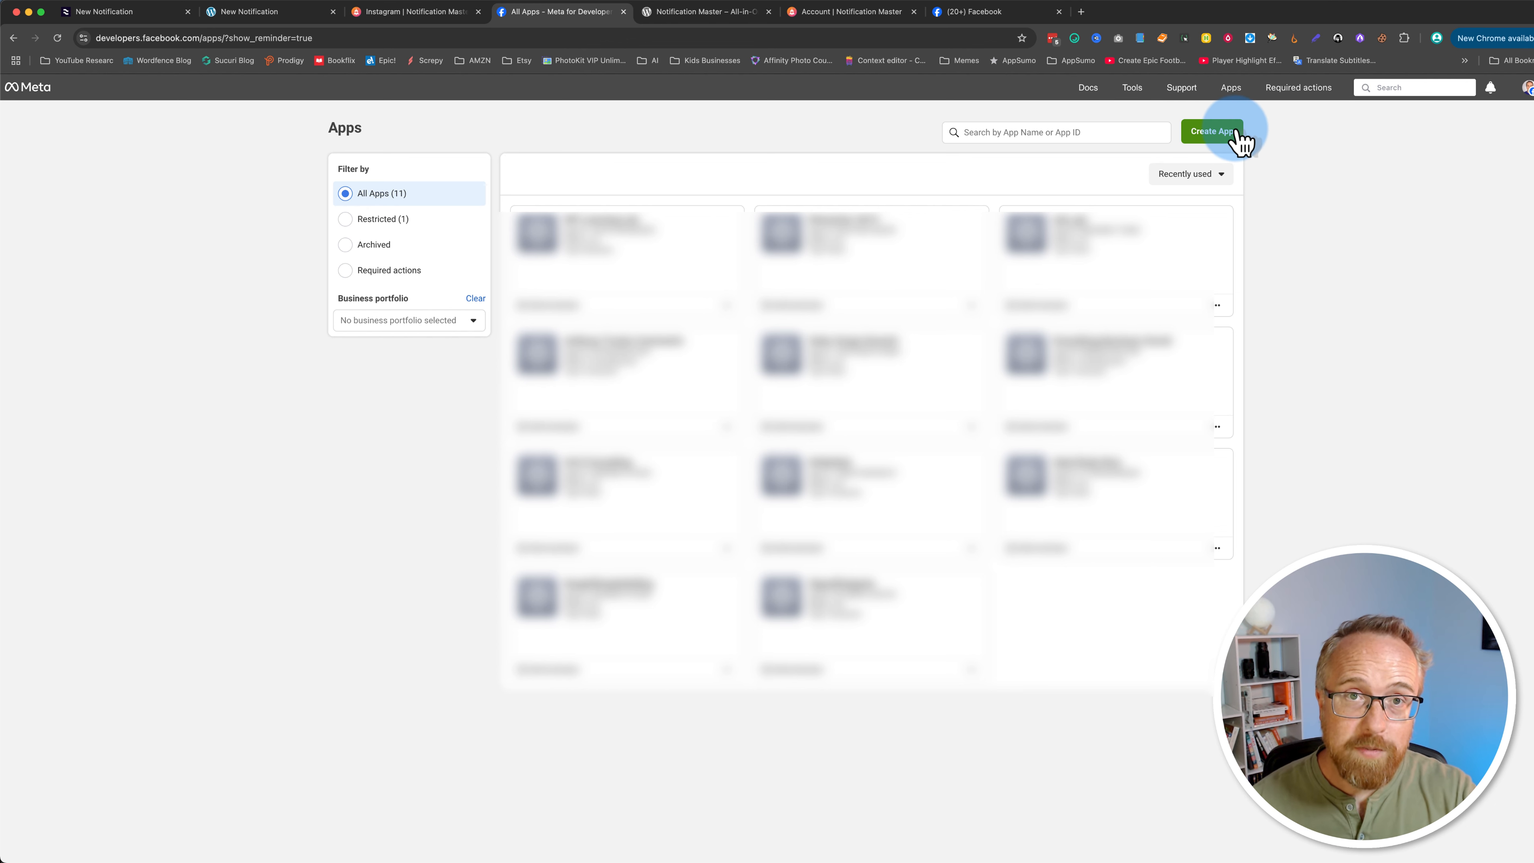
Step: Start creating a new Meta developer app named Notification Master WPLL and proceed to use cases
click(1219, 138)
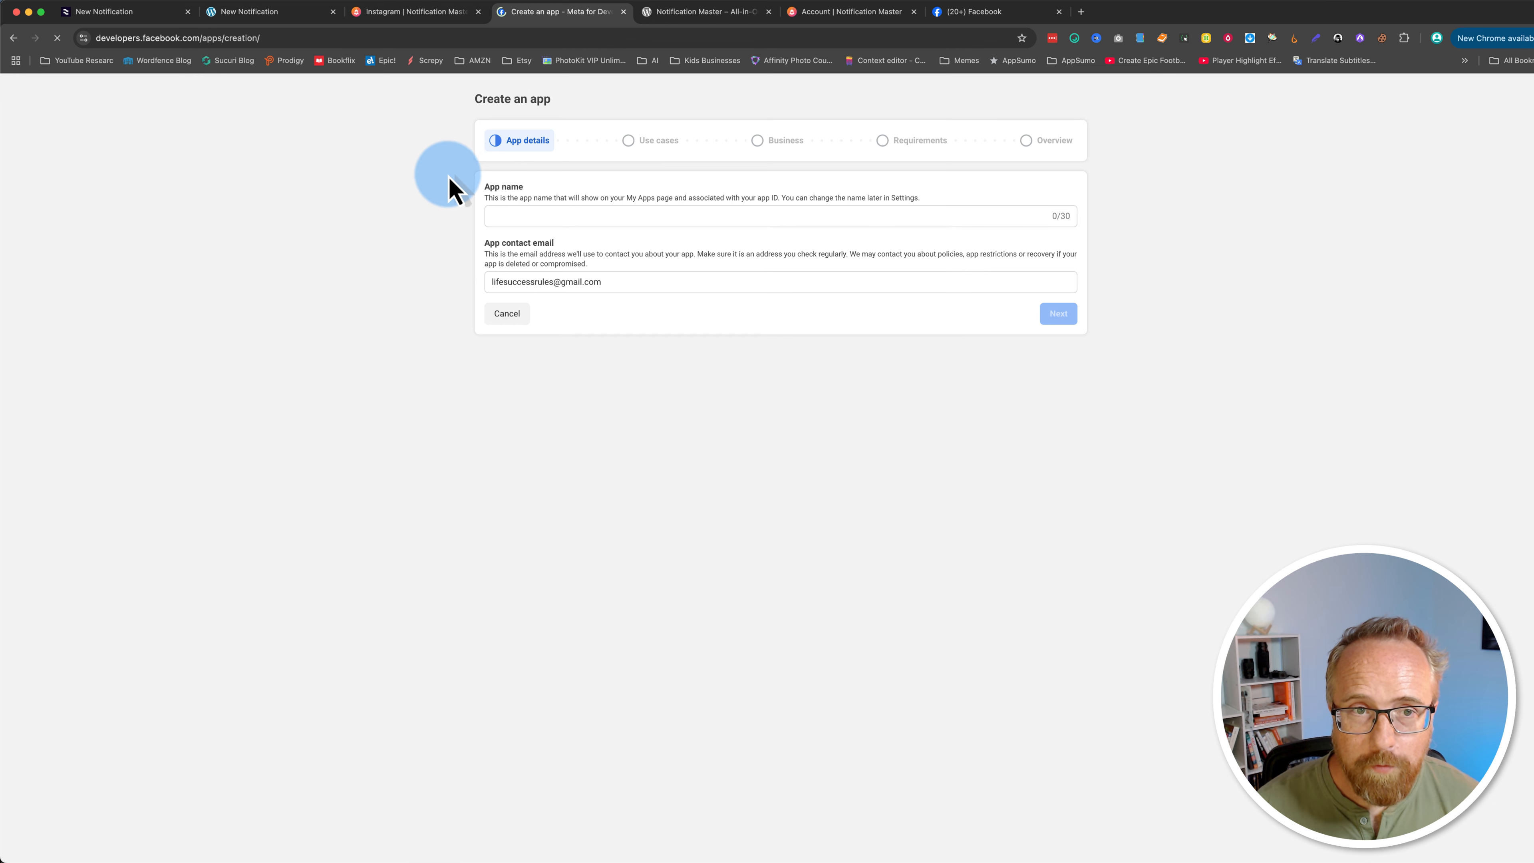
click(564, 217)
text(Notification Master WPLL)
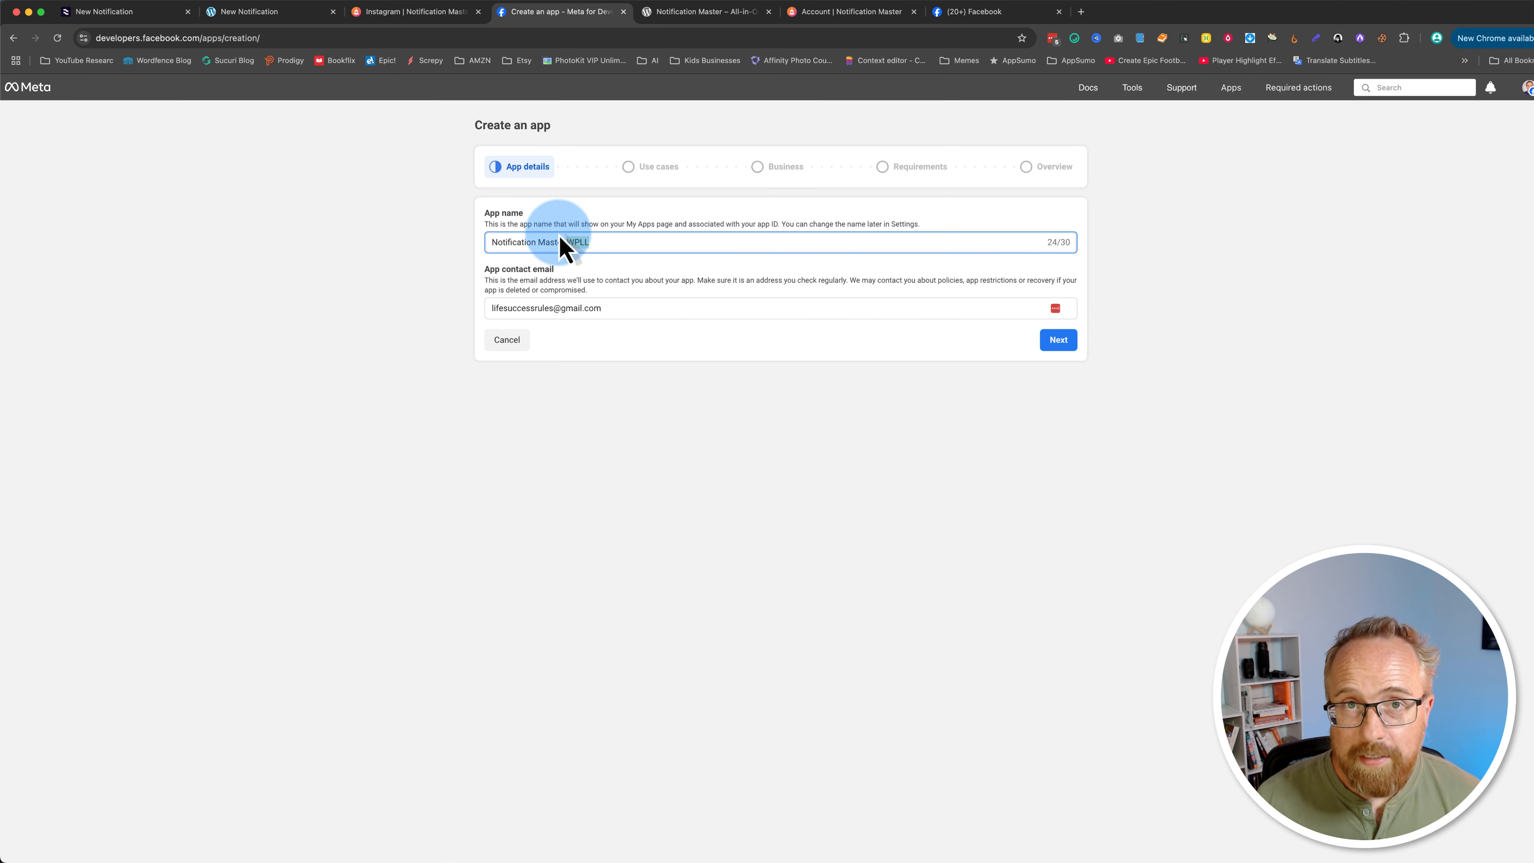
drag(558, 235, 465, 260)
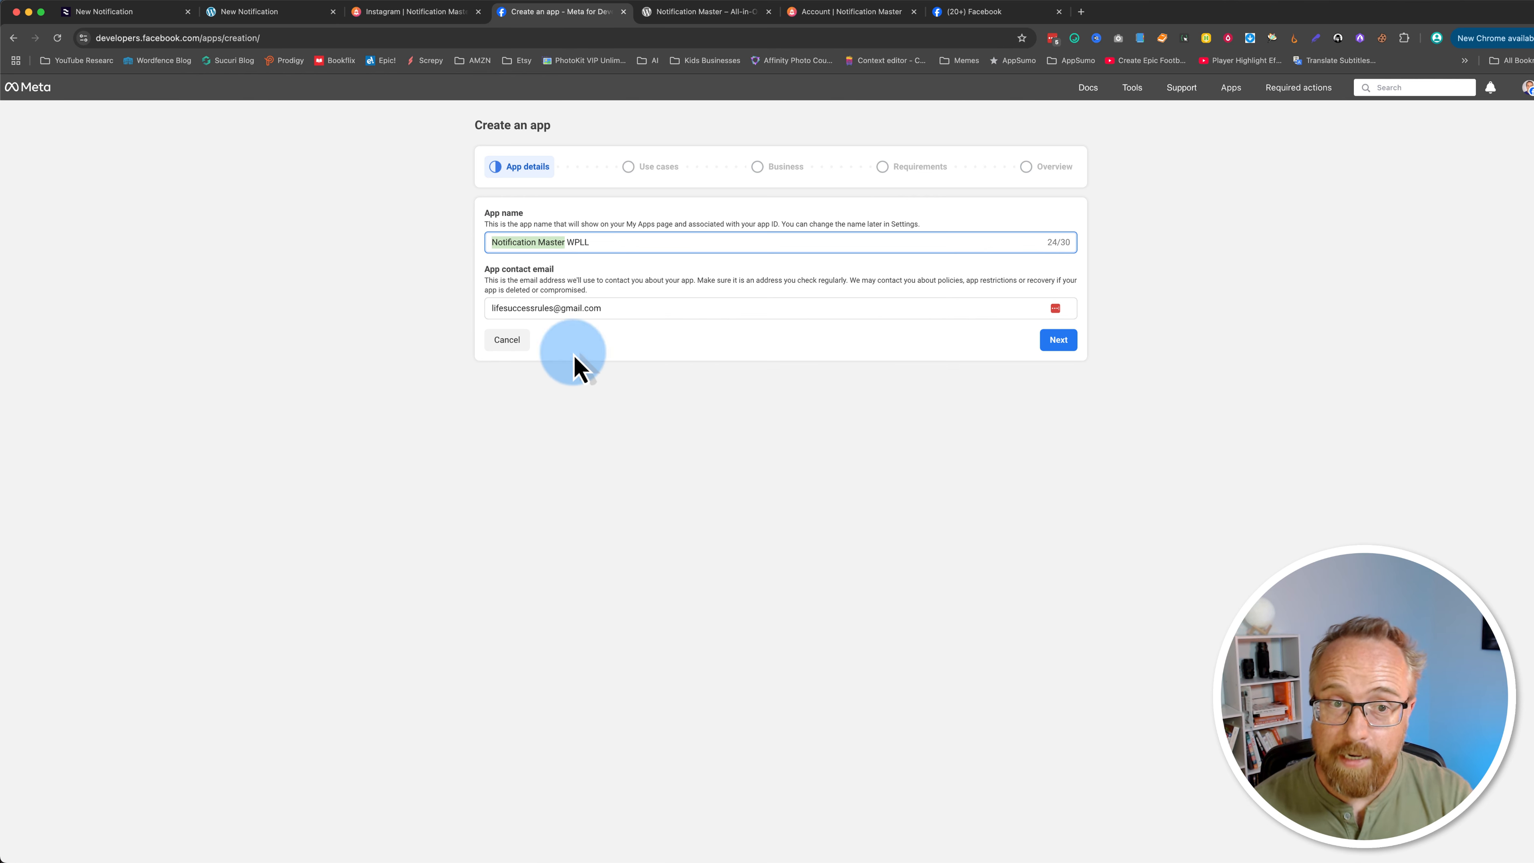
click(580, 244)
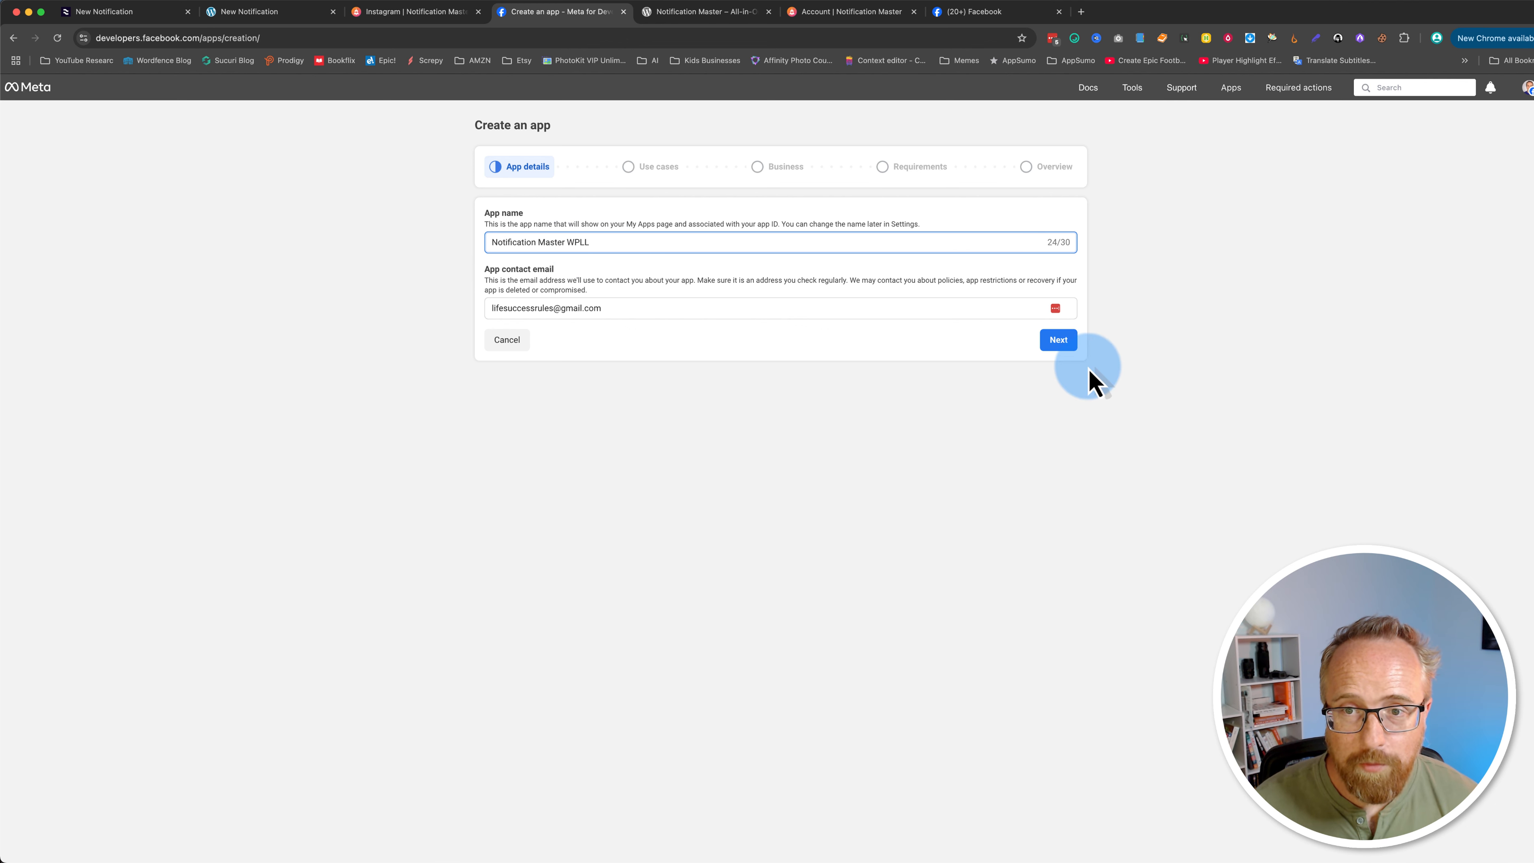
click(1059, 340)
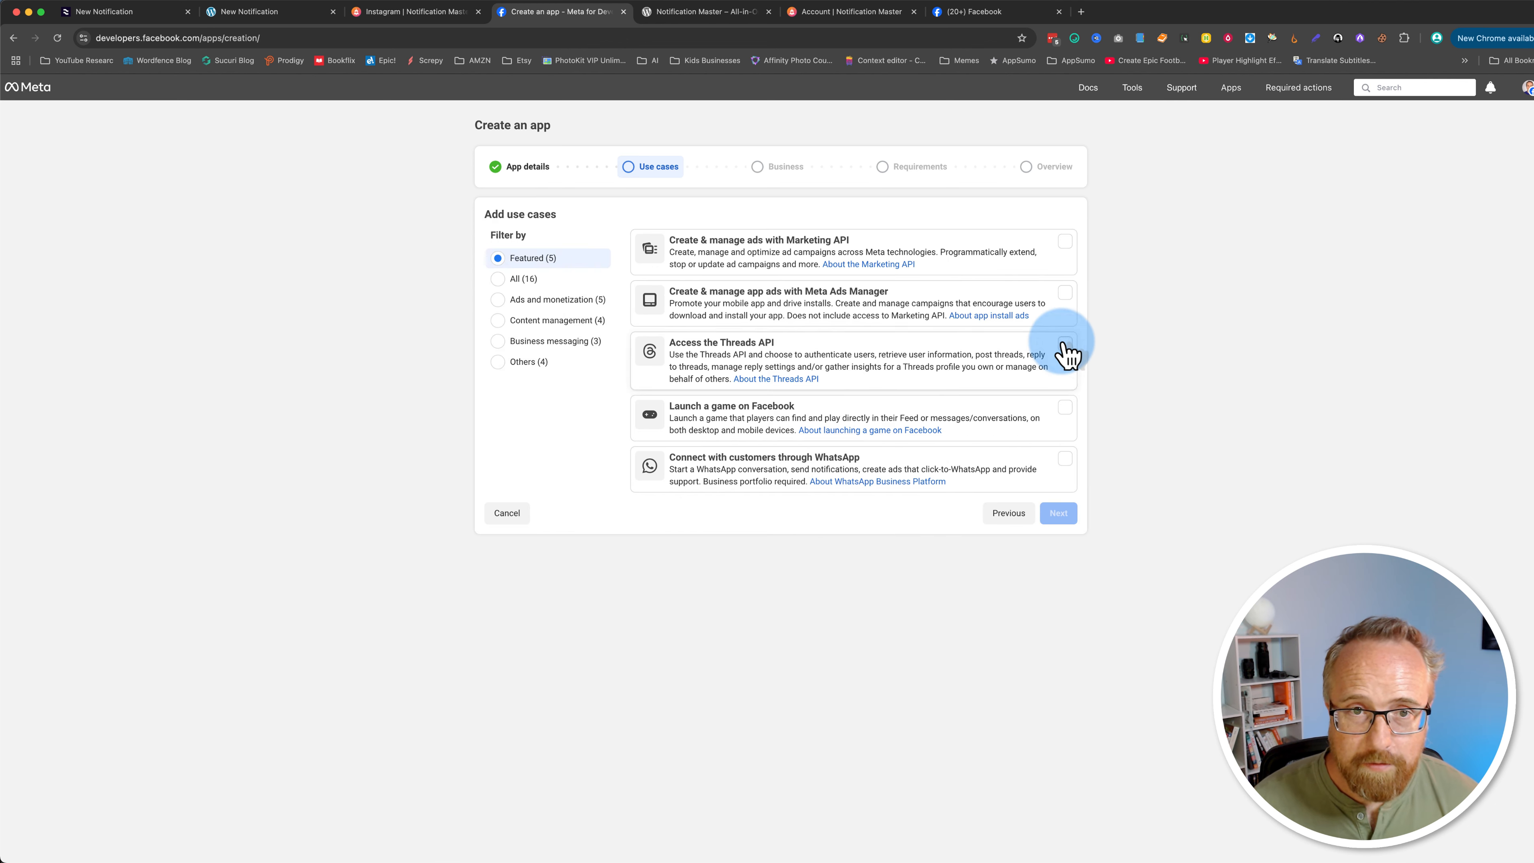
Step: Select the Other use case from the Others filter for the new app
click(502, 364)
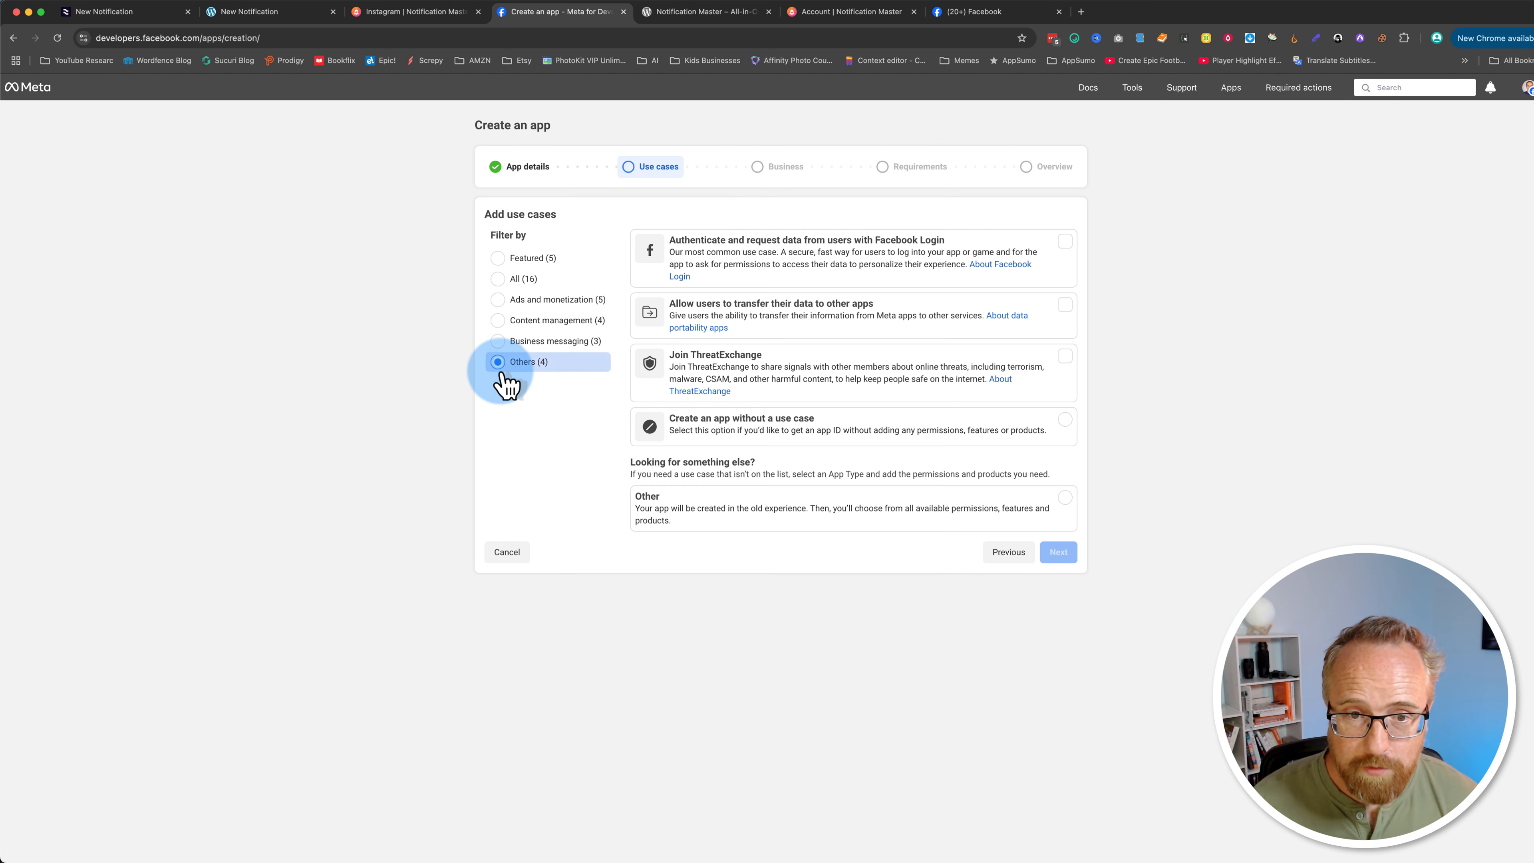
click(983, 518)
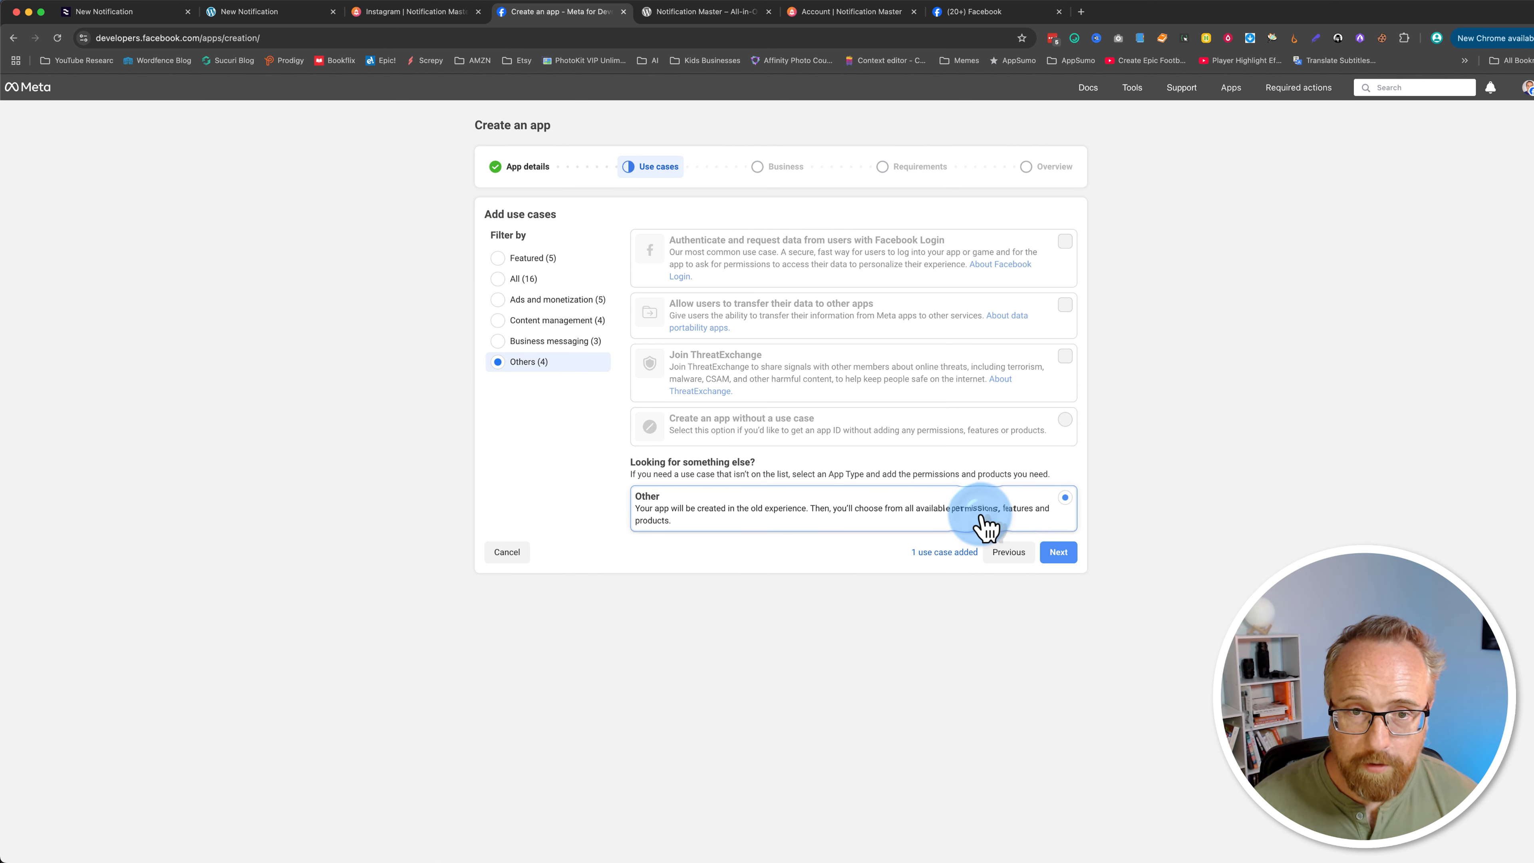
click(1059, 551)
Step: Choose the Business app type and create the app with no business portfolio selected
click(722, 217)
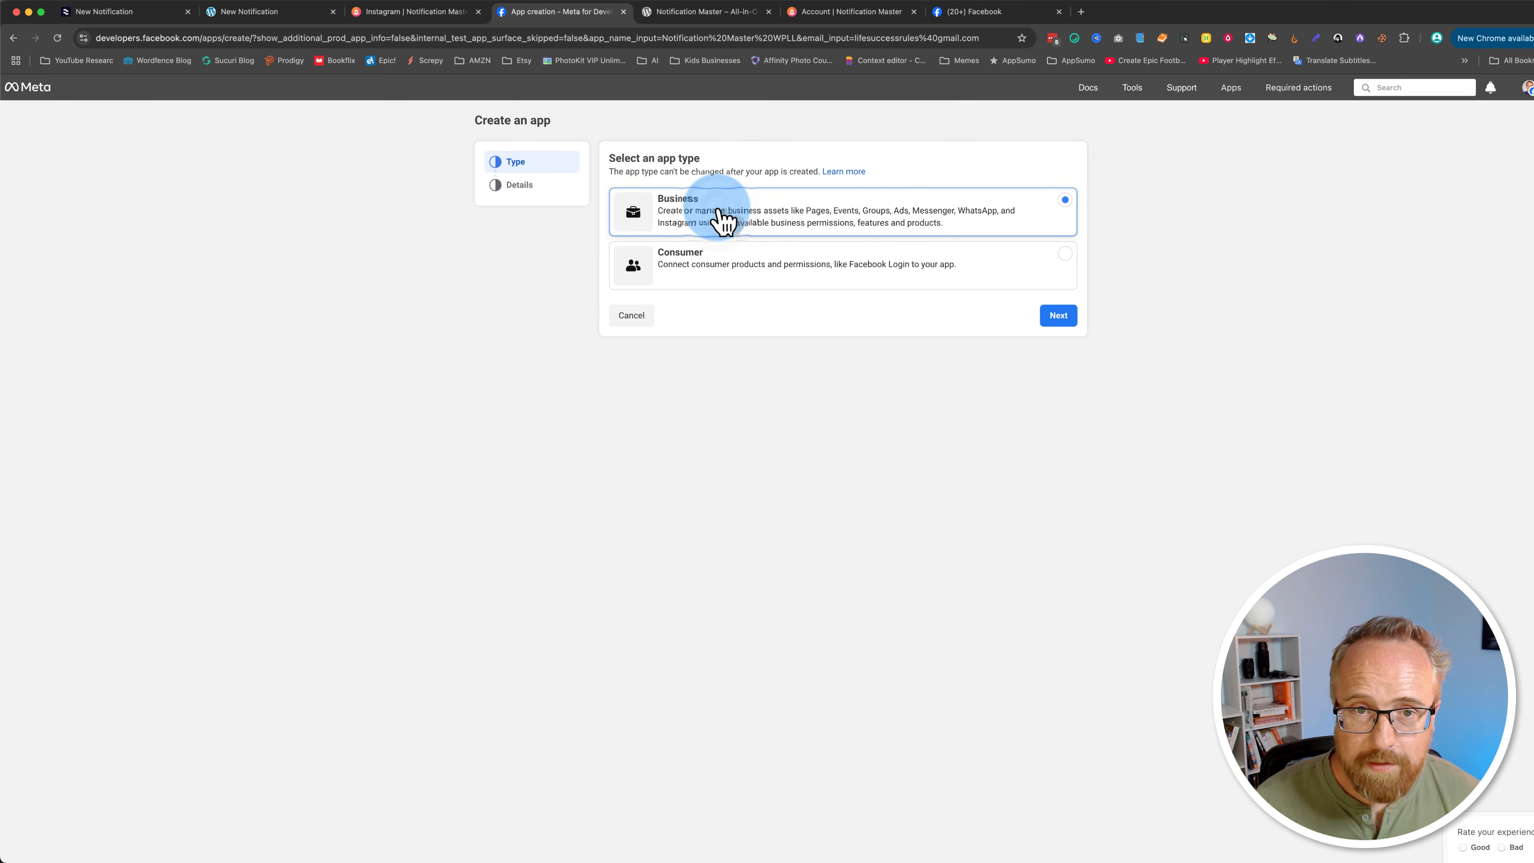
click(1059, 316)
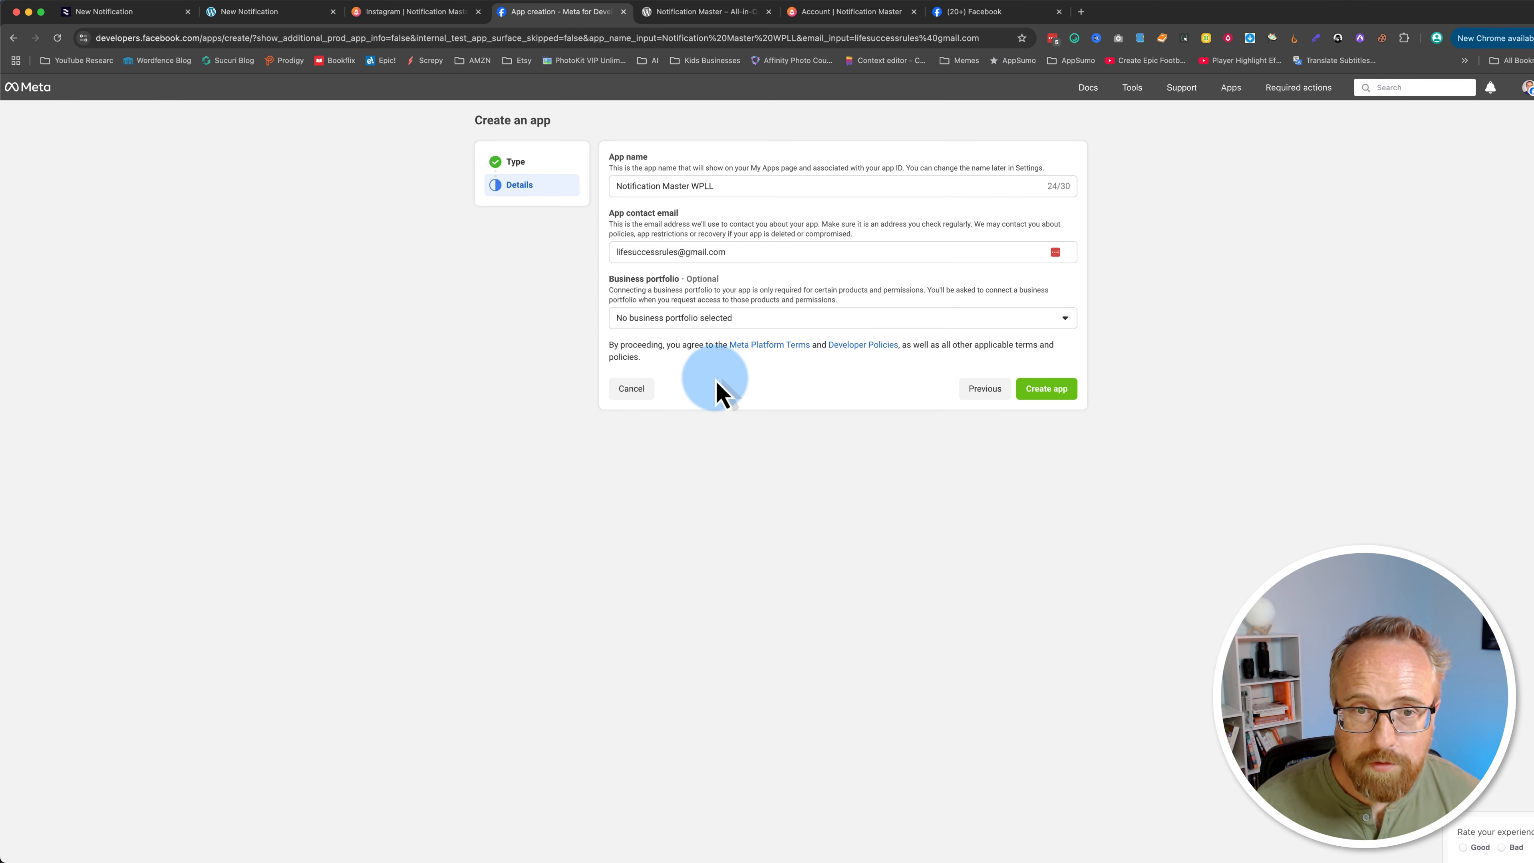
click(719, 321)
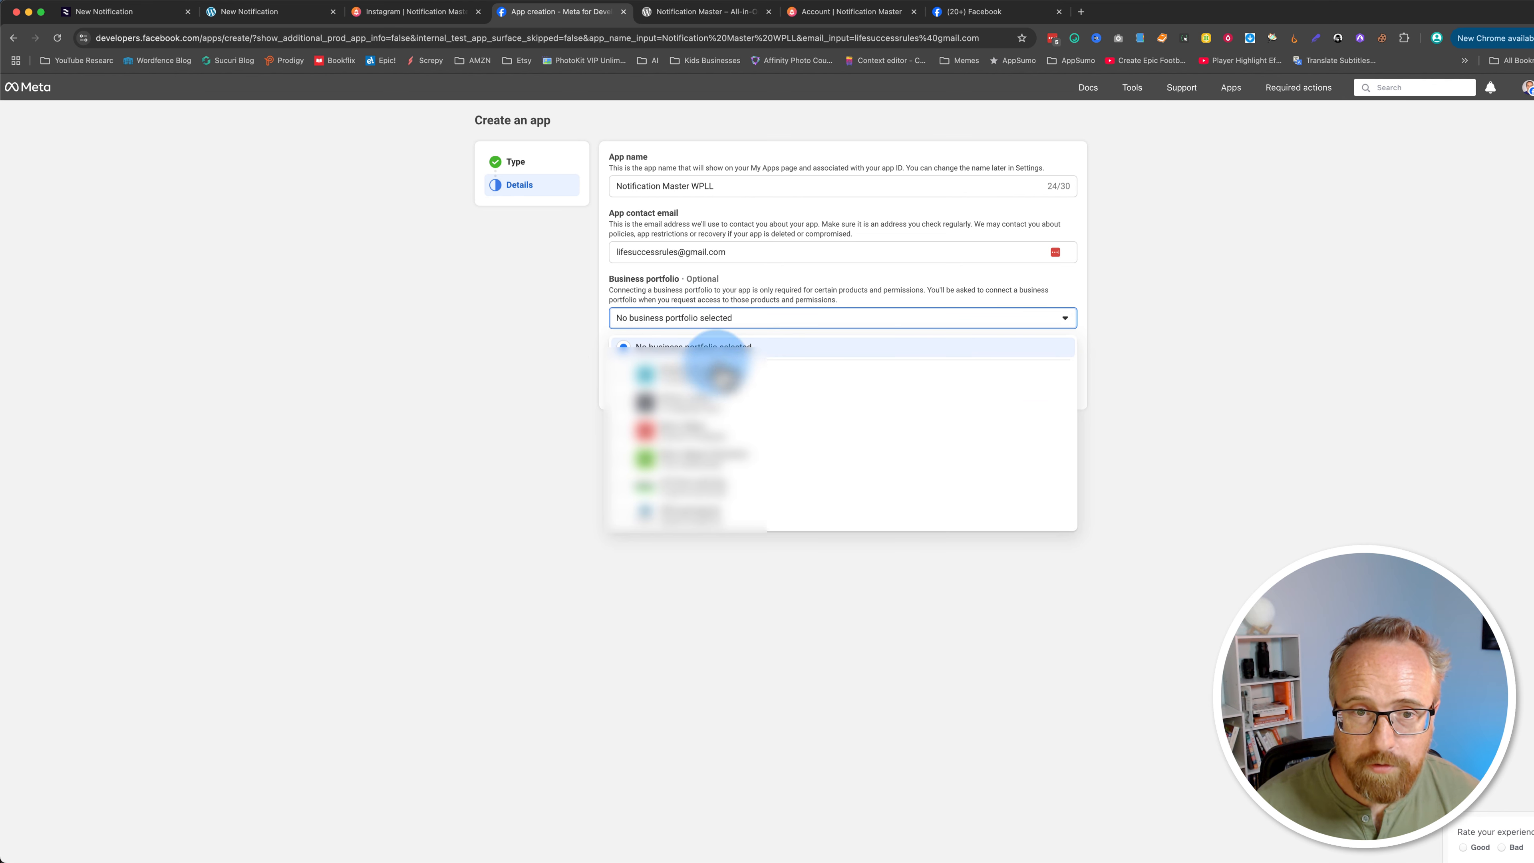
click(557, 370)
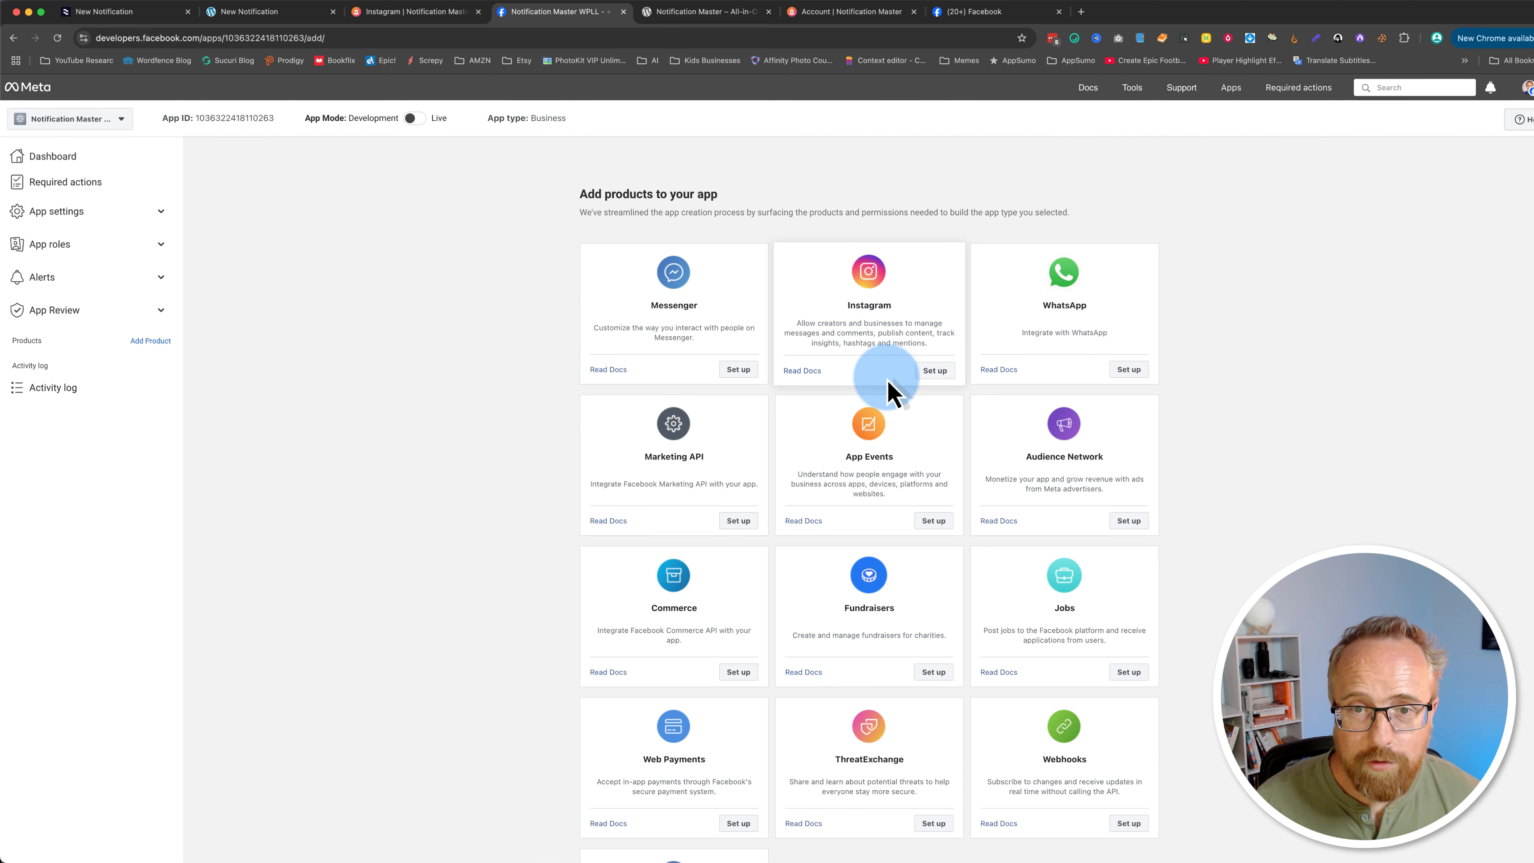
Step: Add the Instagram product to the app via its setup option
key(super+equal)
key(super+equal)
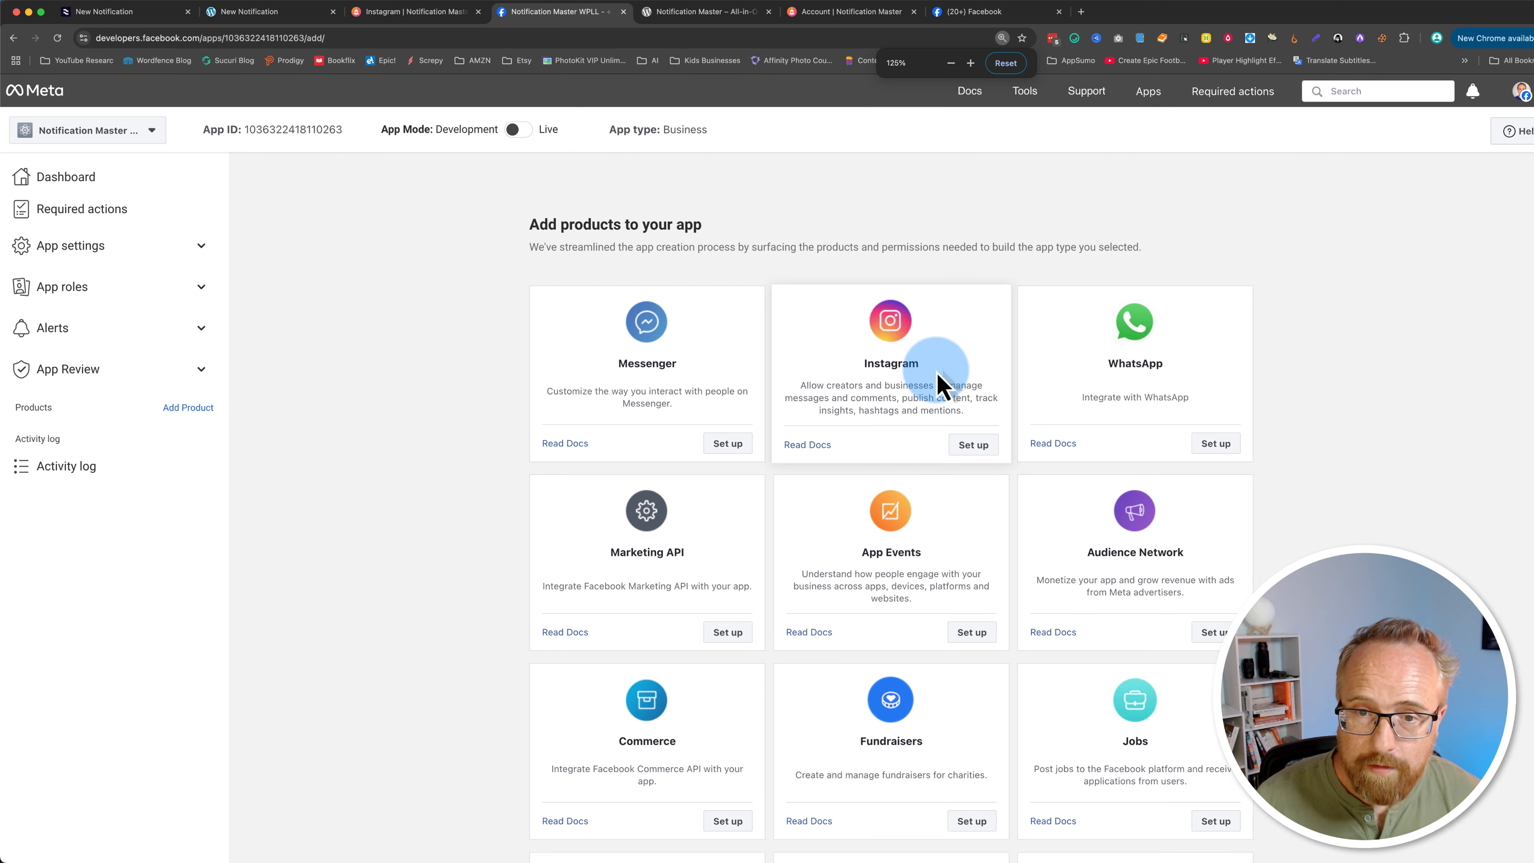
key(super+equal)
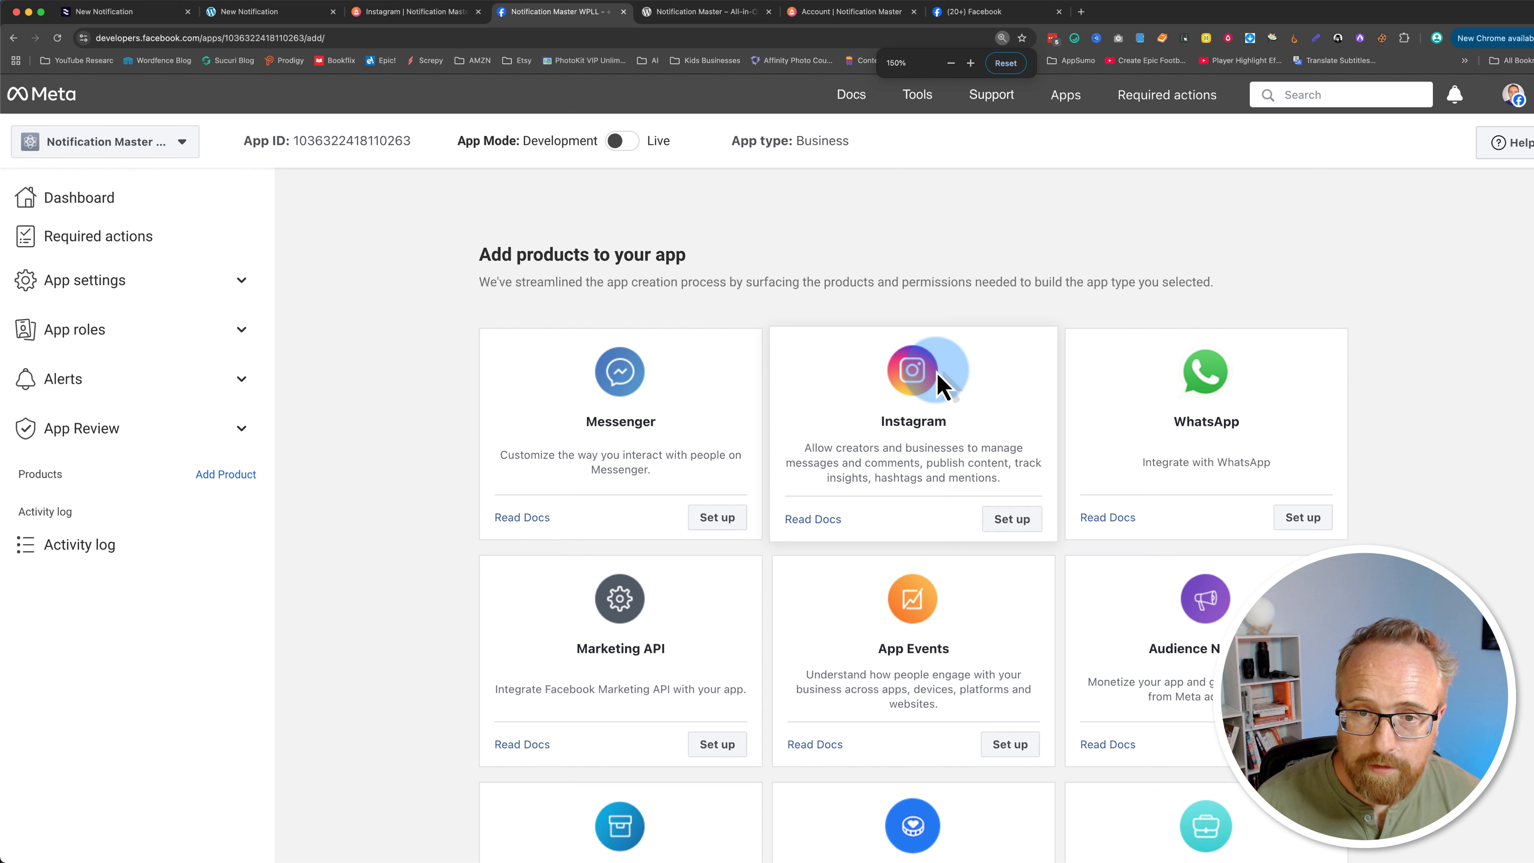
click(1012, 519)
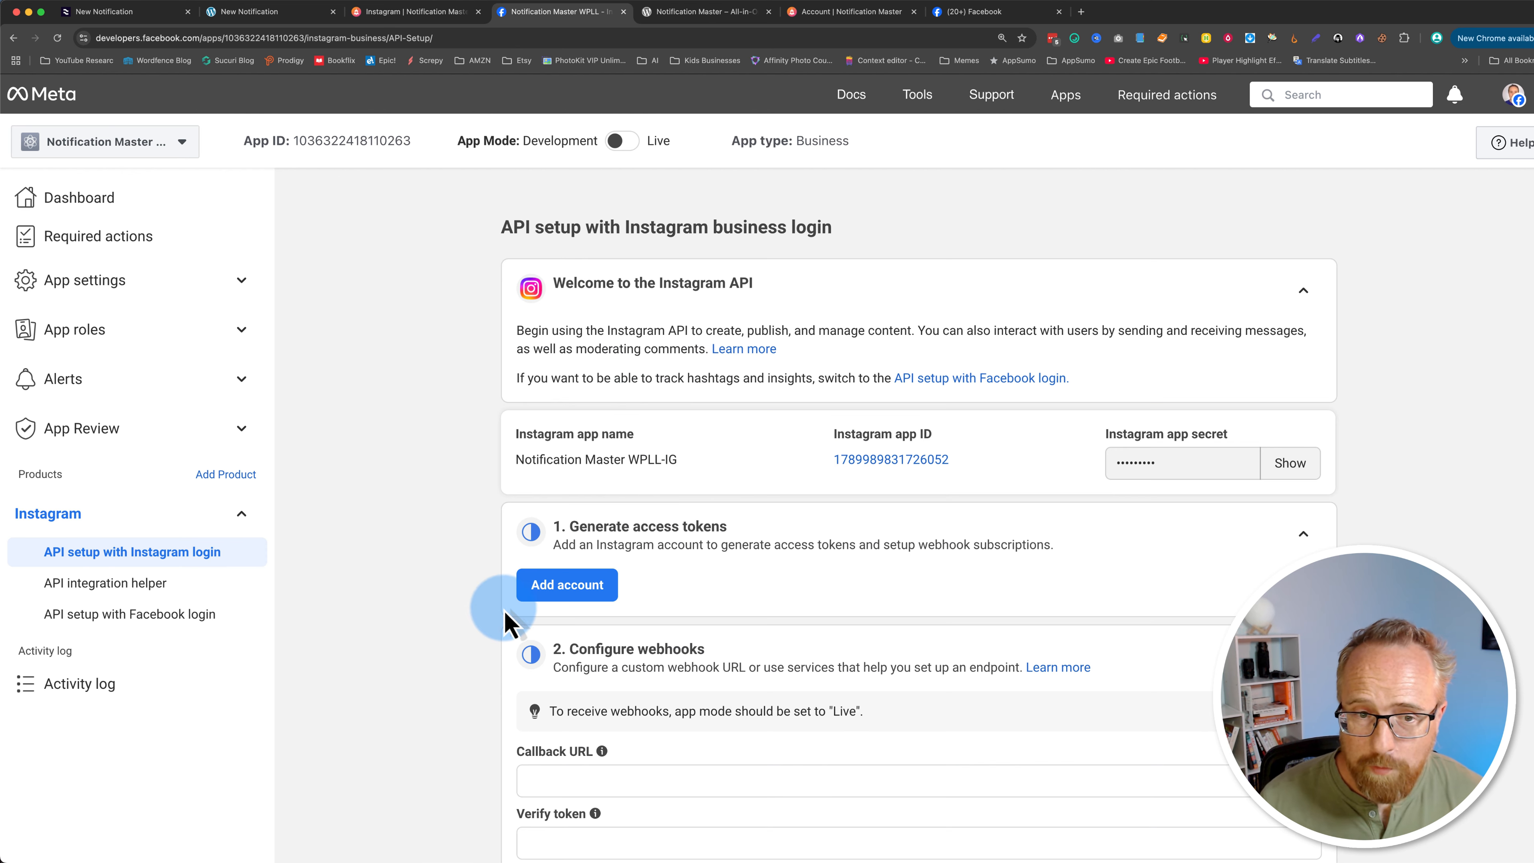
scroll(492, 622, down, 1)
scroll(492, 623, down, 8)
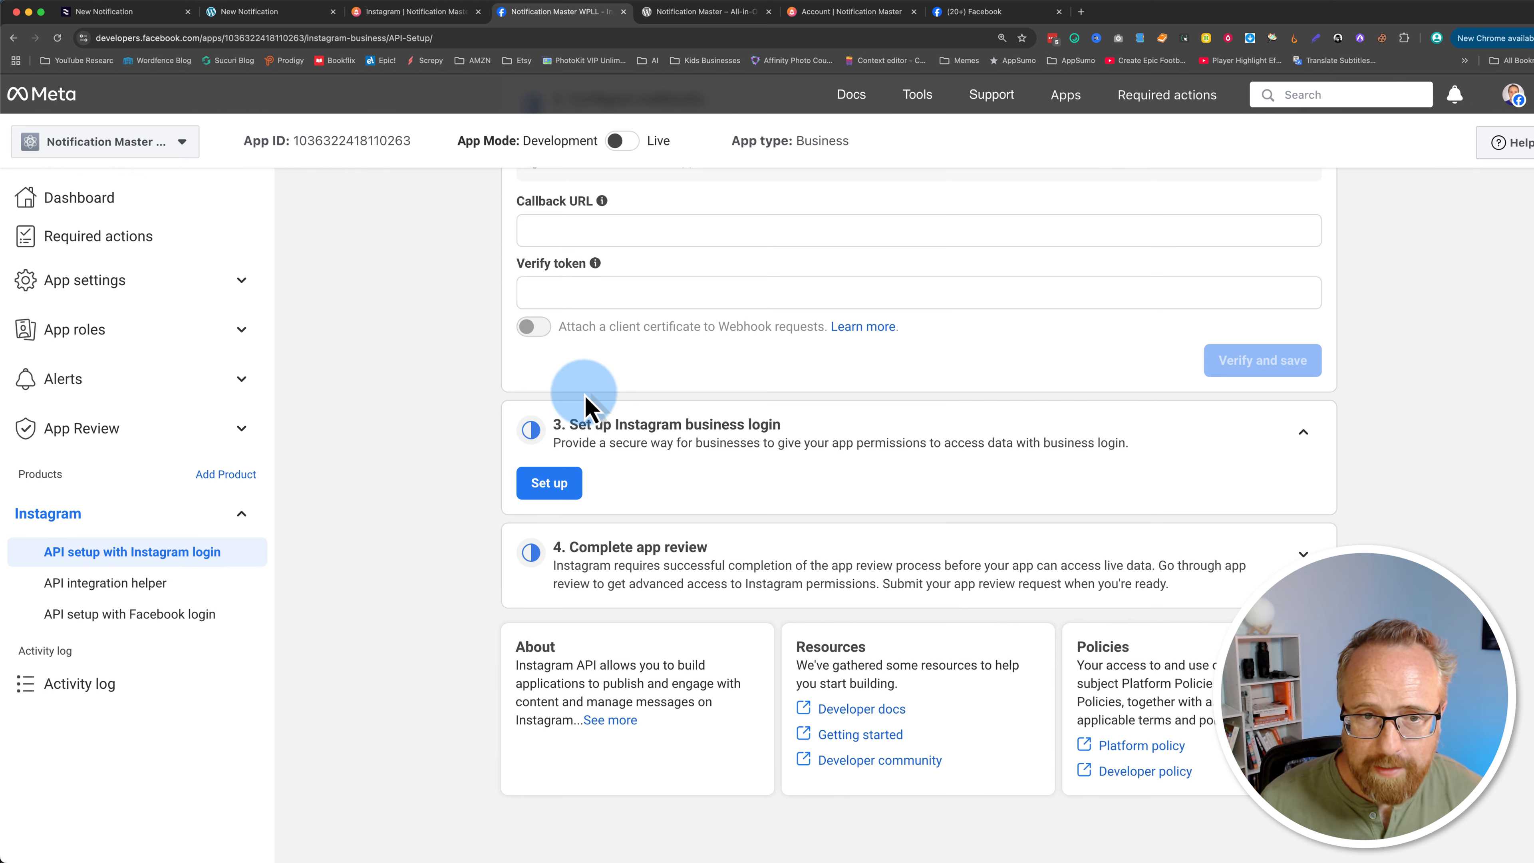
drag(583, 421, 780, 423)
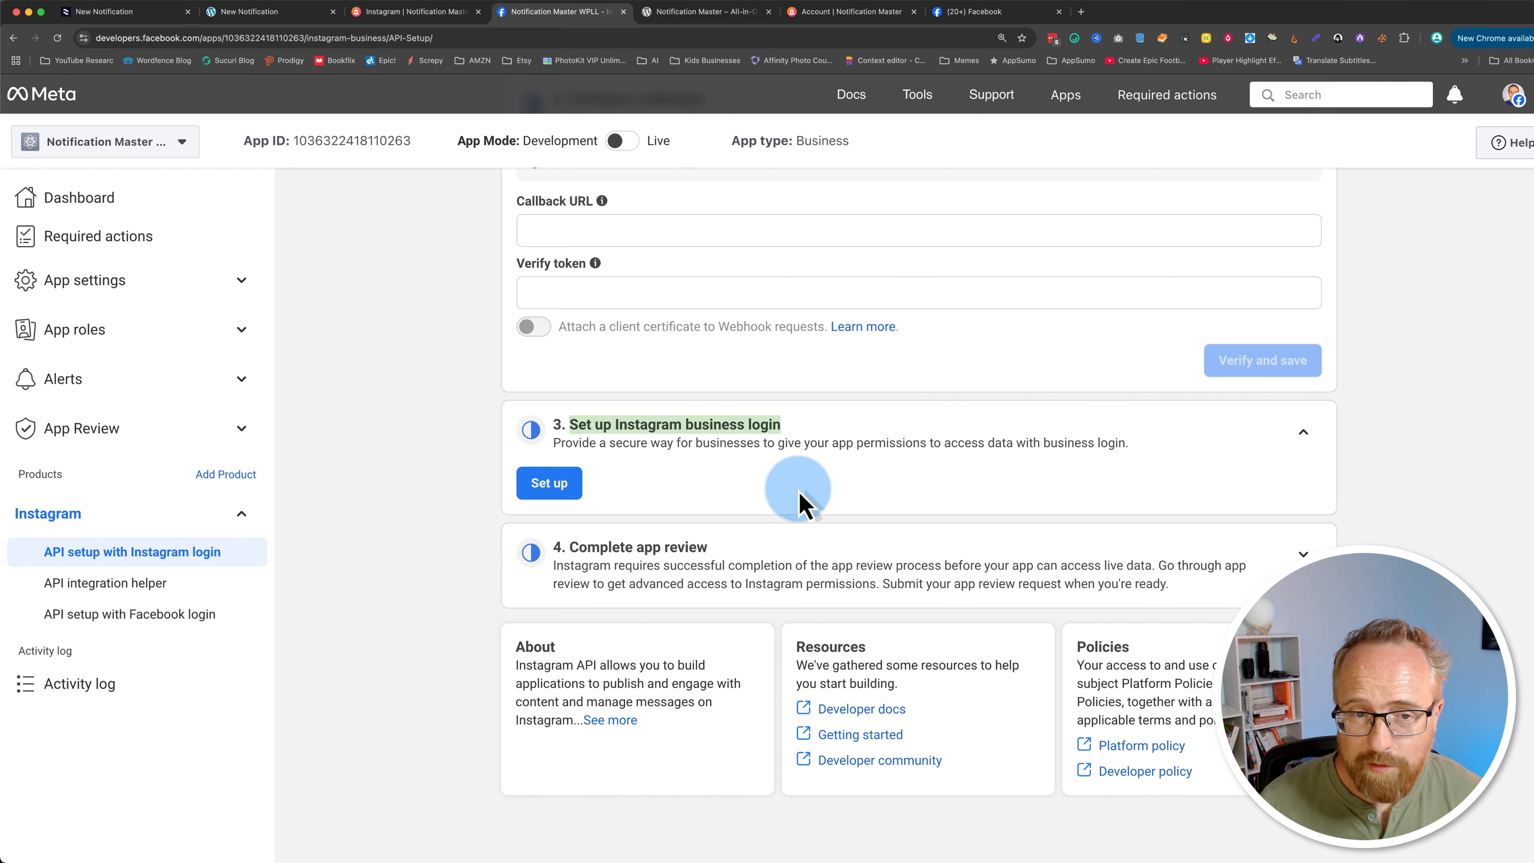
click(538, 491)
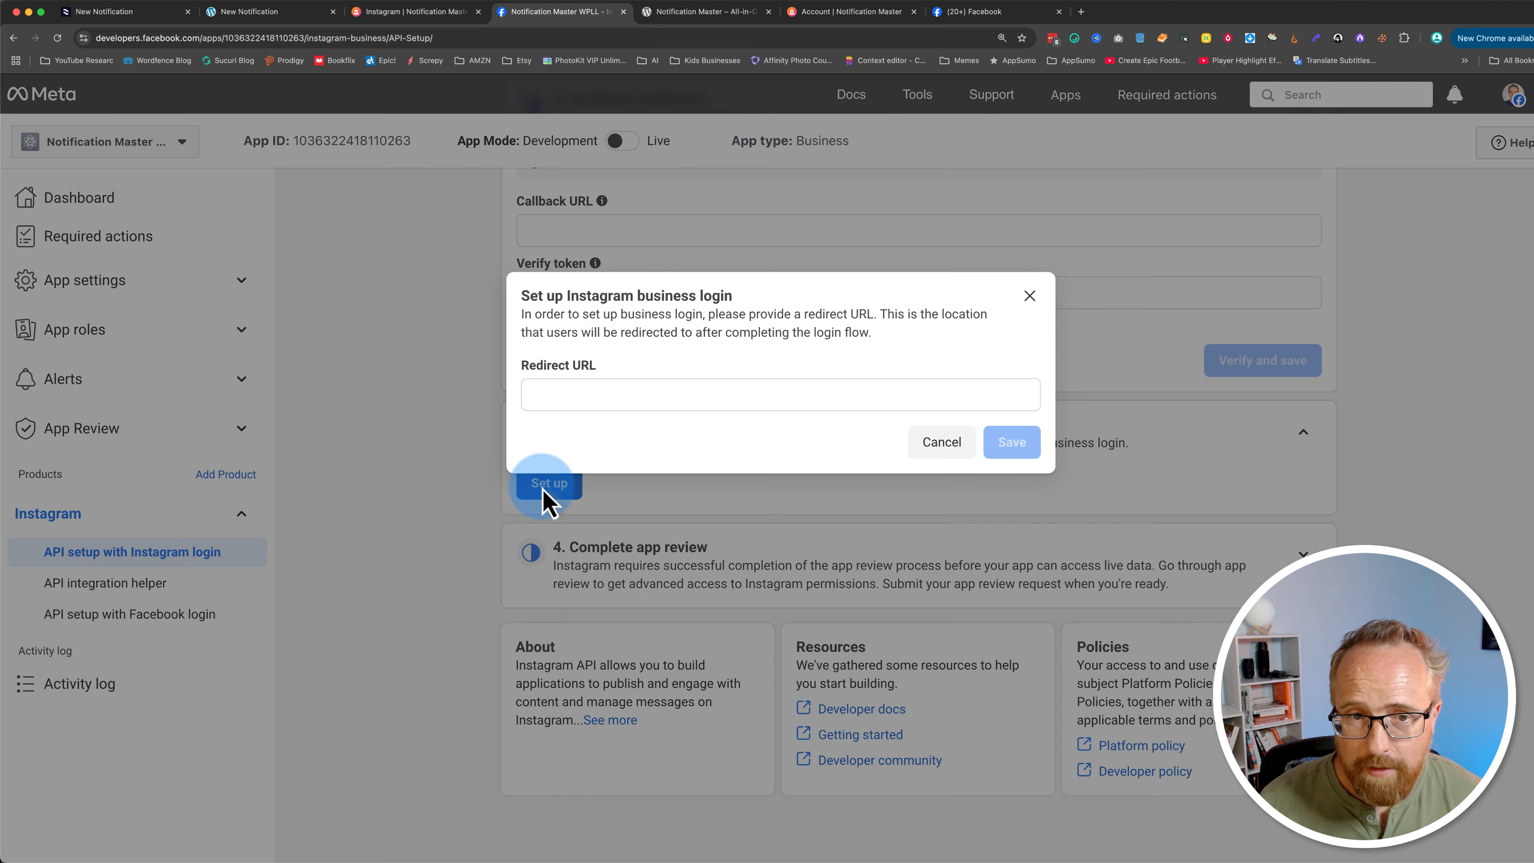
click(589, 393)
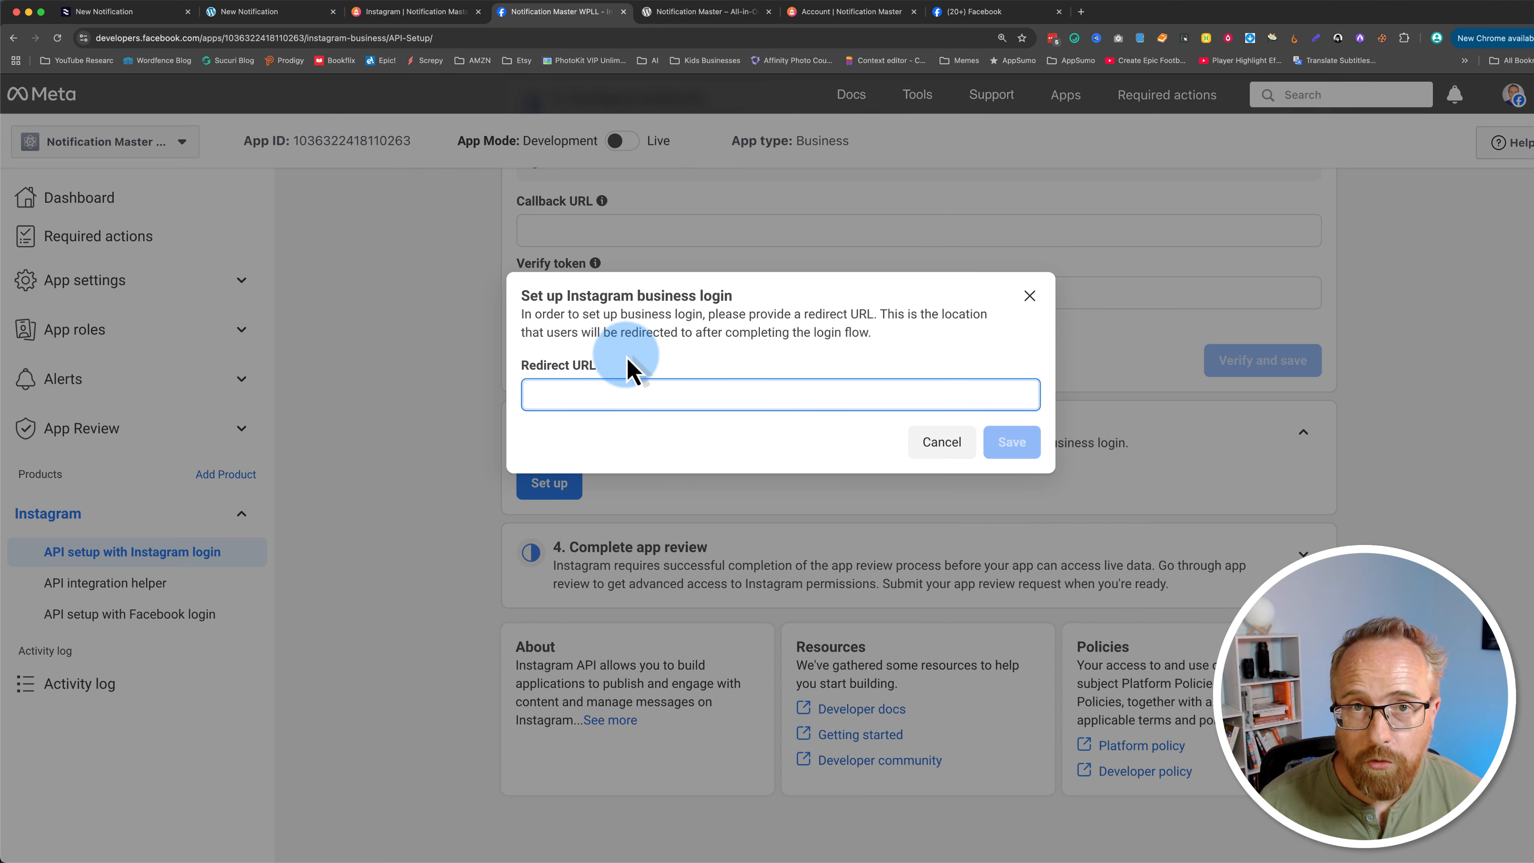
click(293, 16)
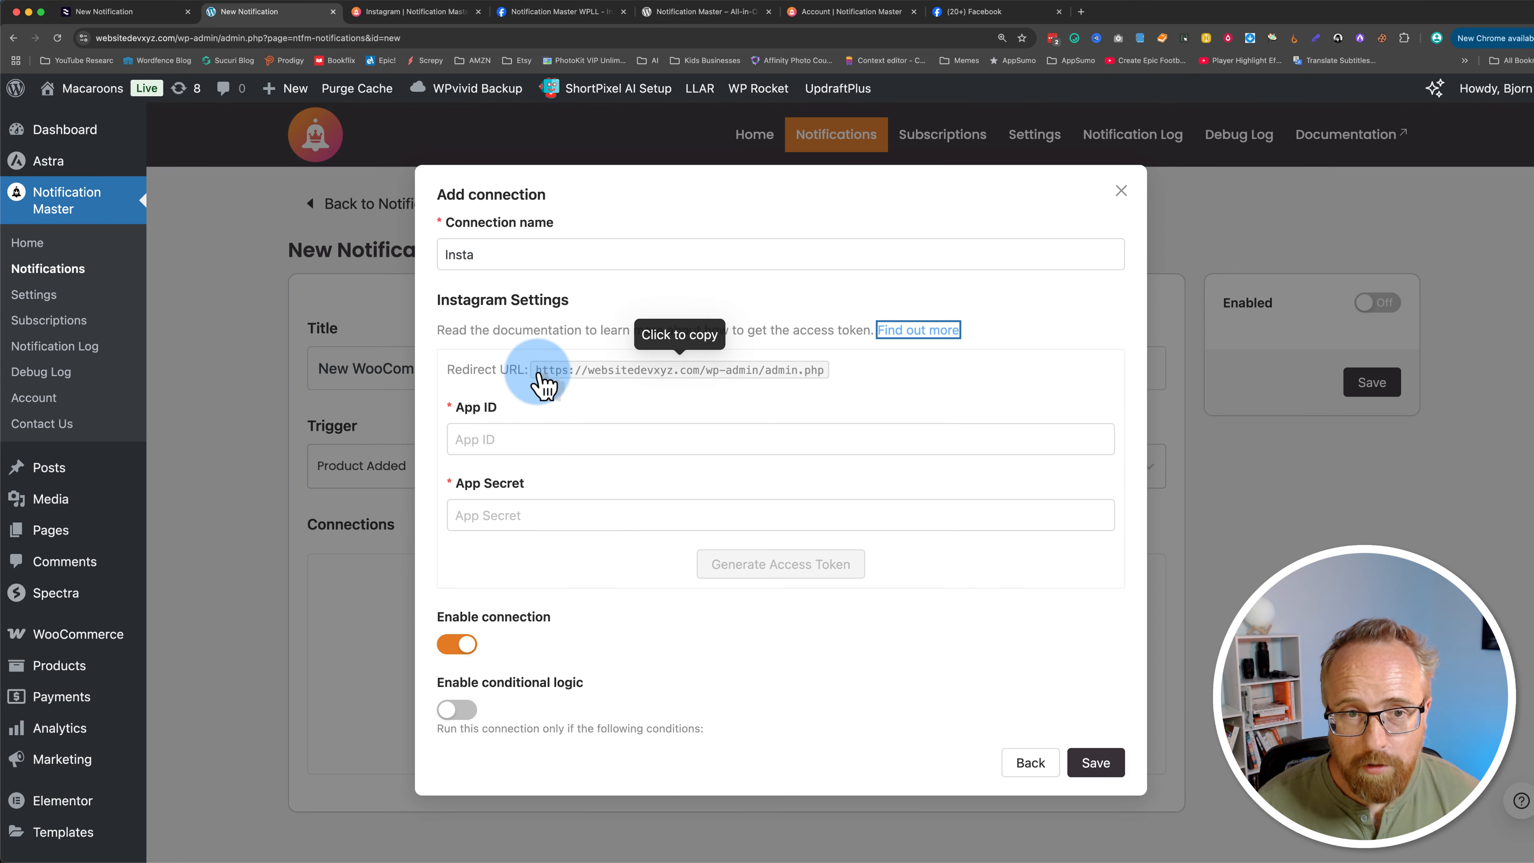
click(701, 382)
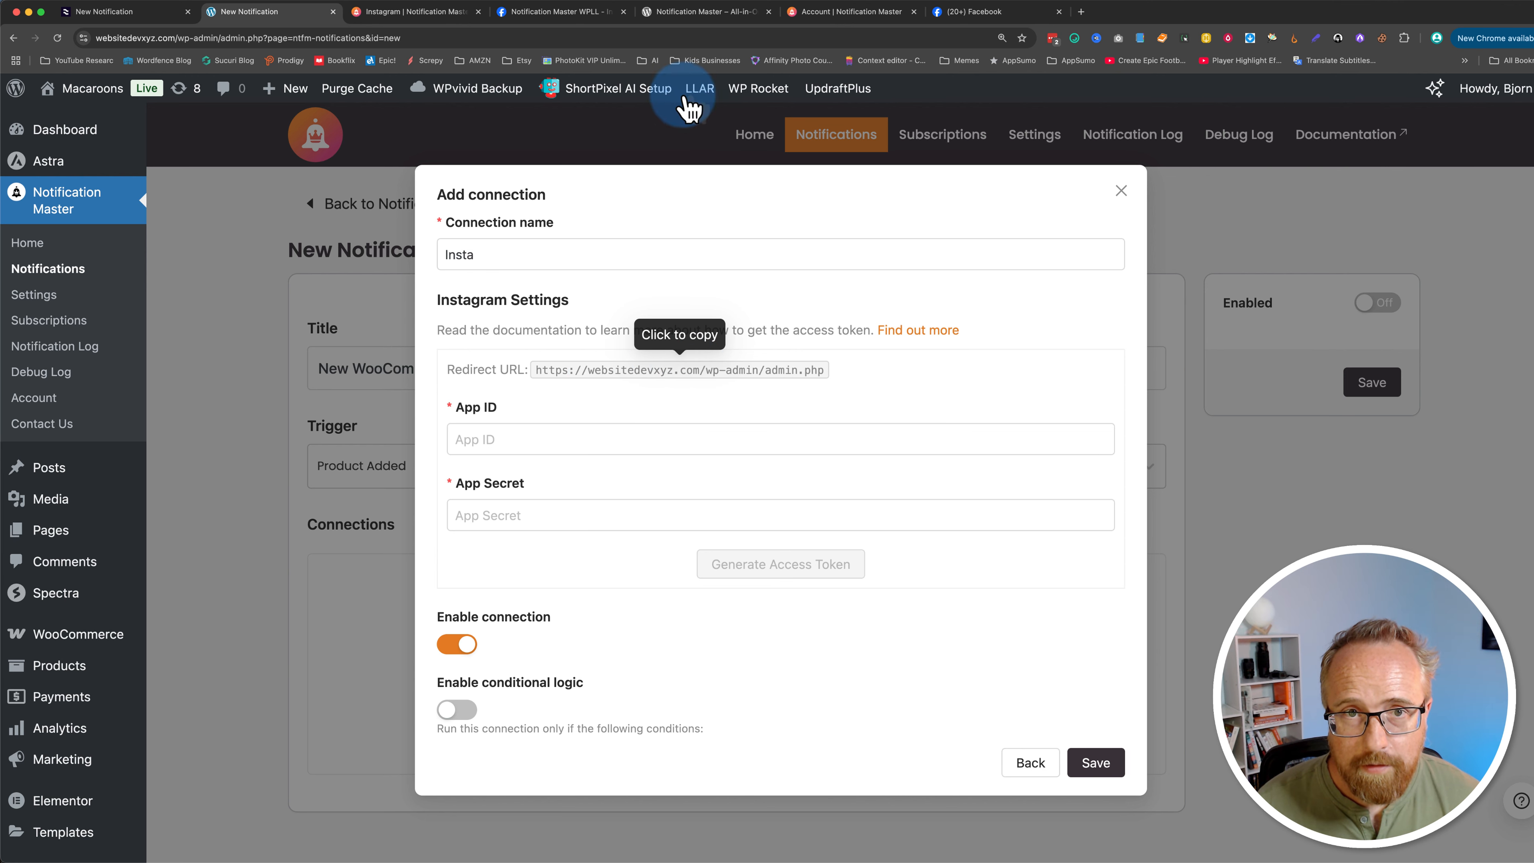
click(590, 19)
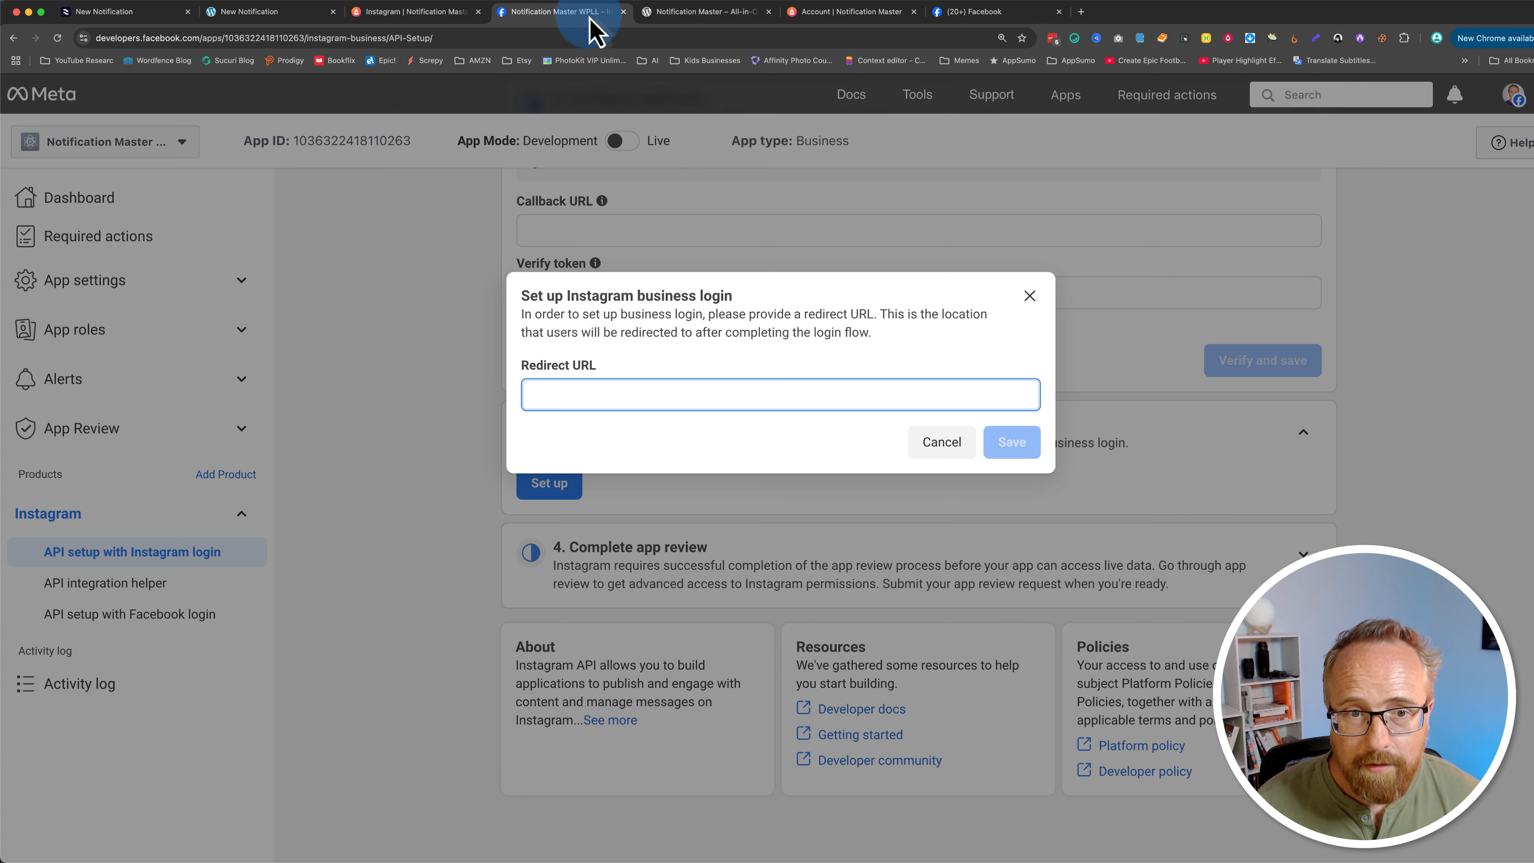
right_click(639, 400)
click(670, 497)
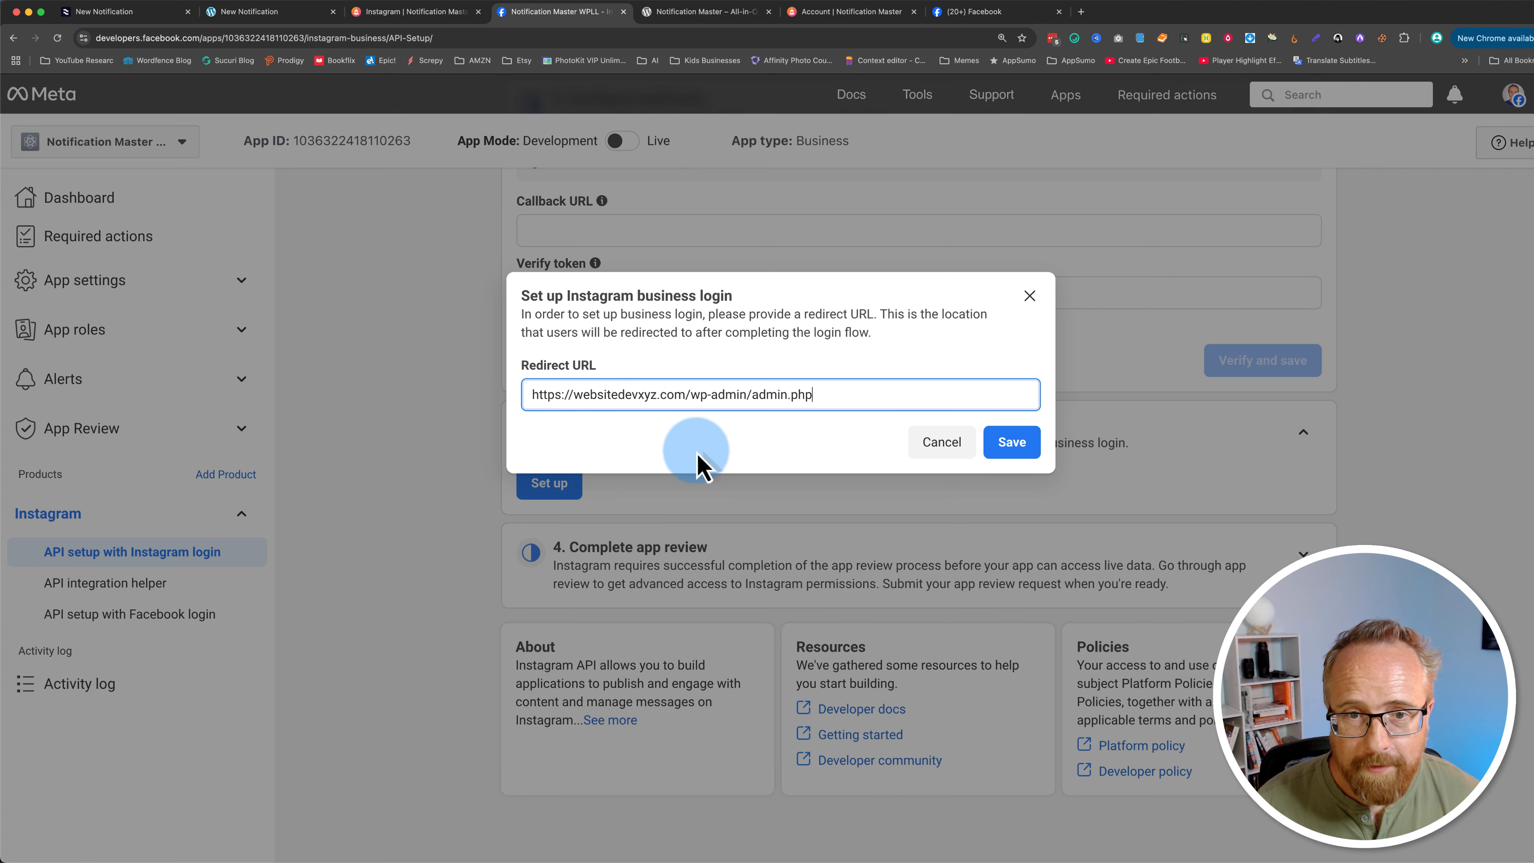
click(1012, 448)
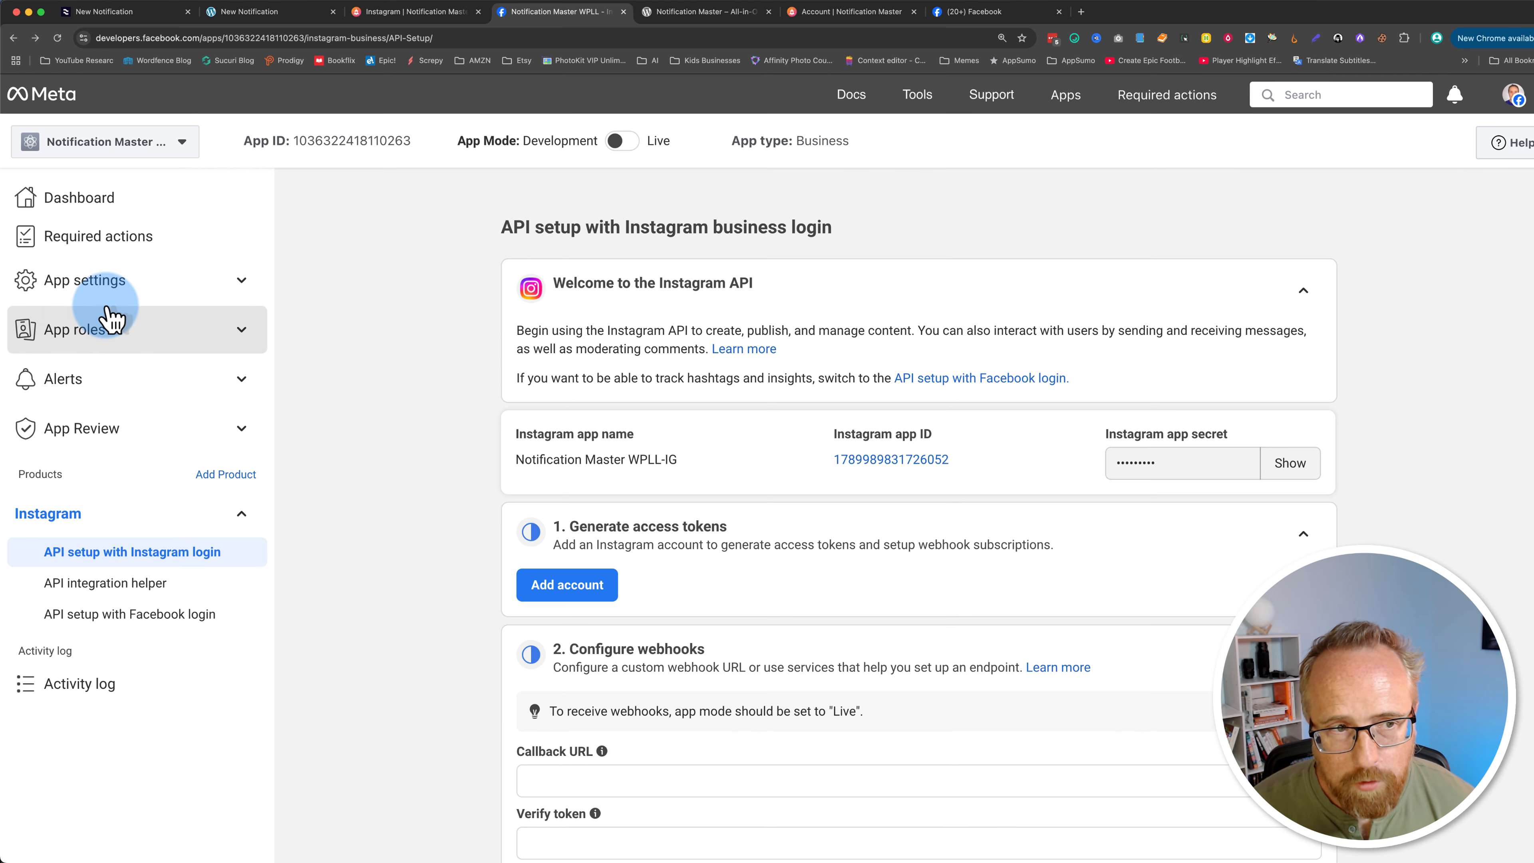
Step: Add the Instagram account as an Instagram Tester in the app's roles
click(95, 333)
click(48, 369)
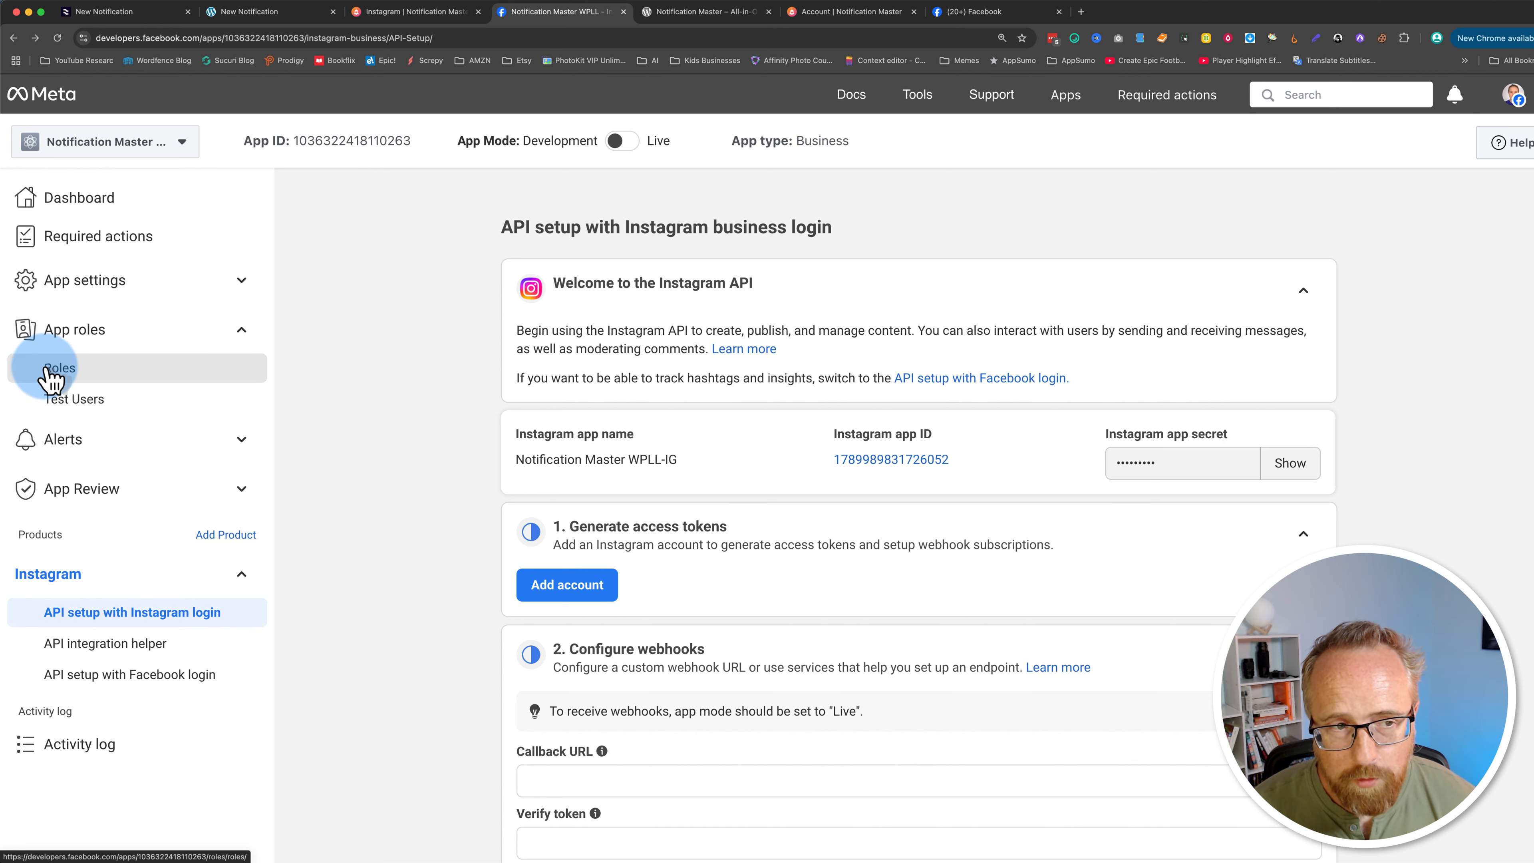
click(1299, 286)
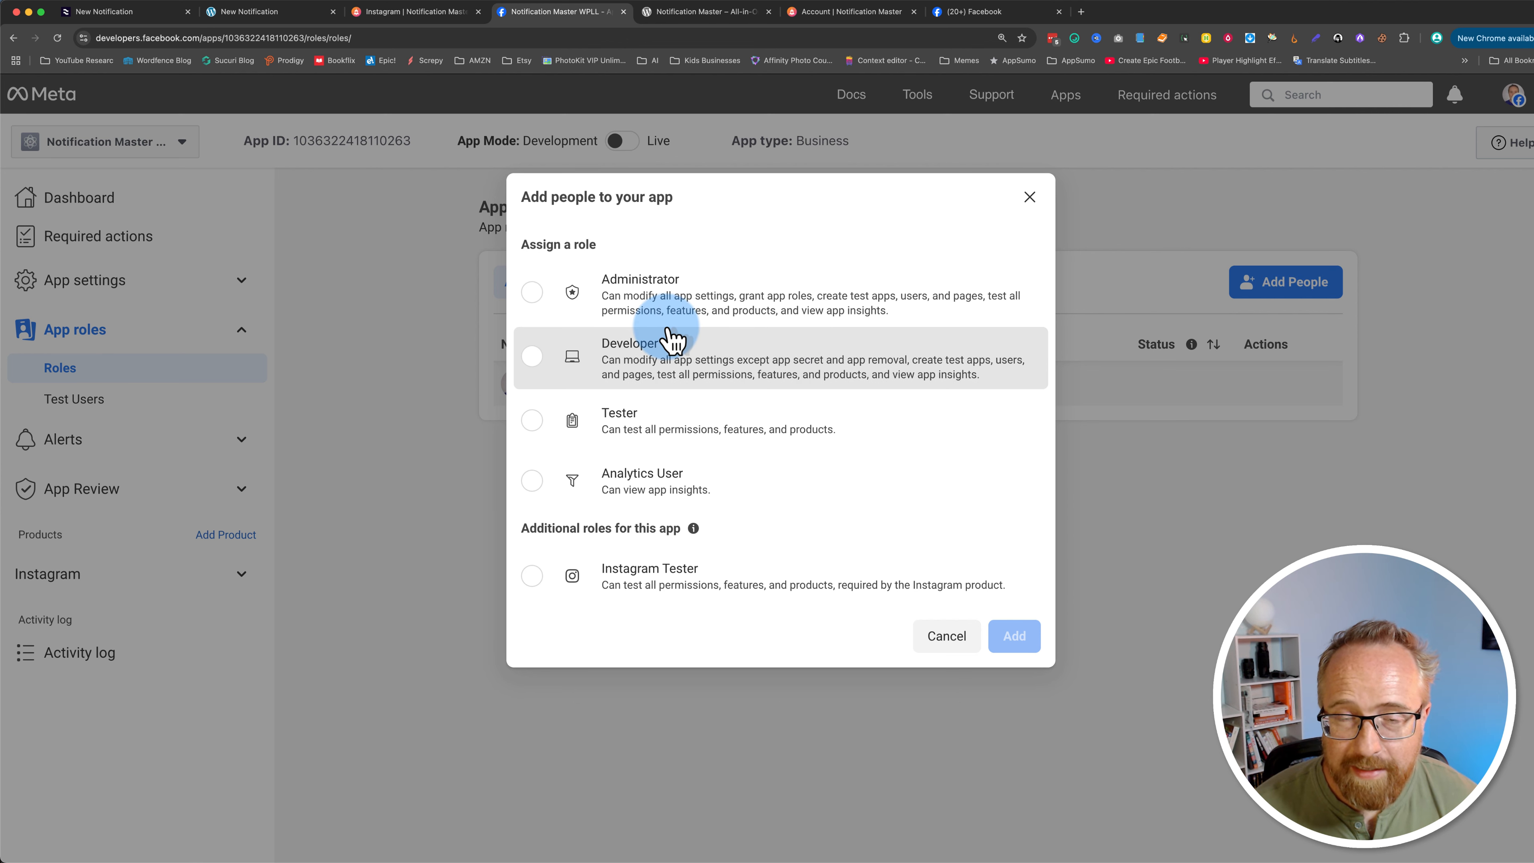
click(664, 580)
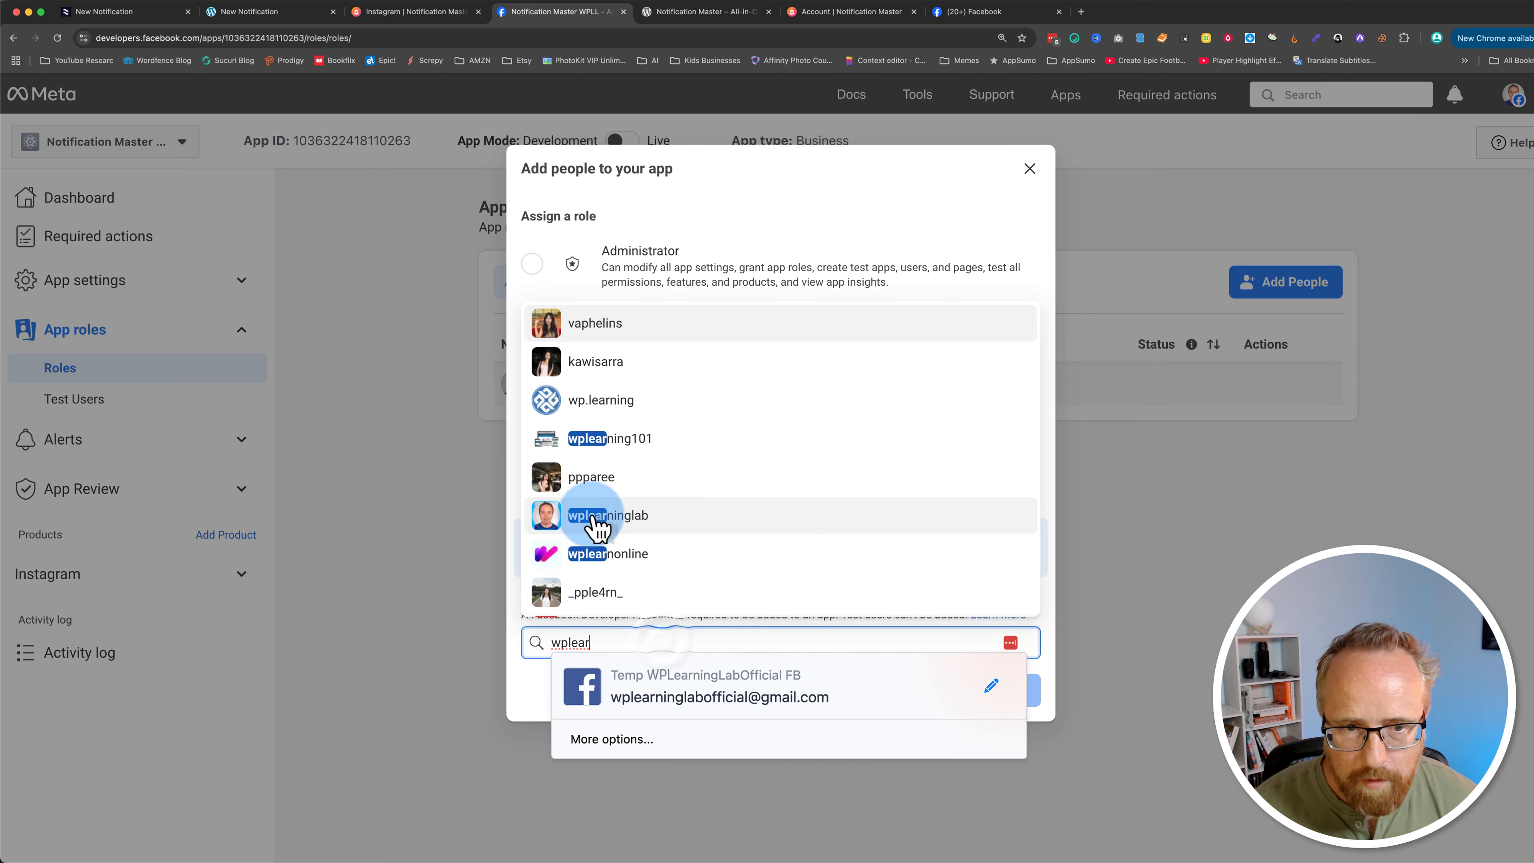
click(595, 522)
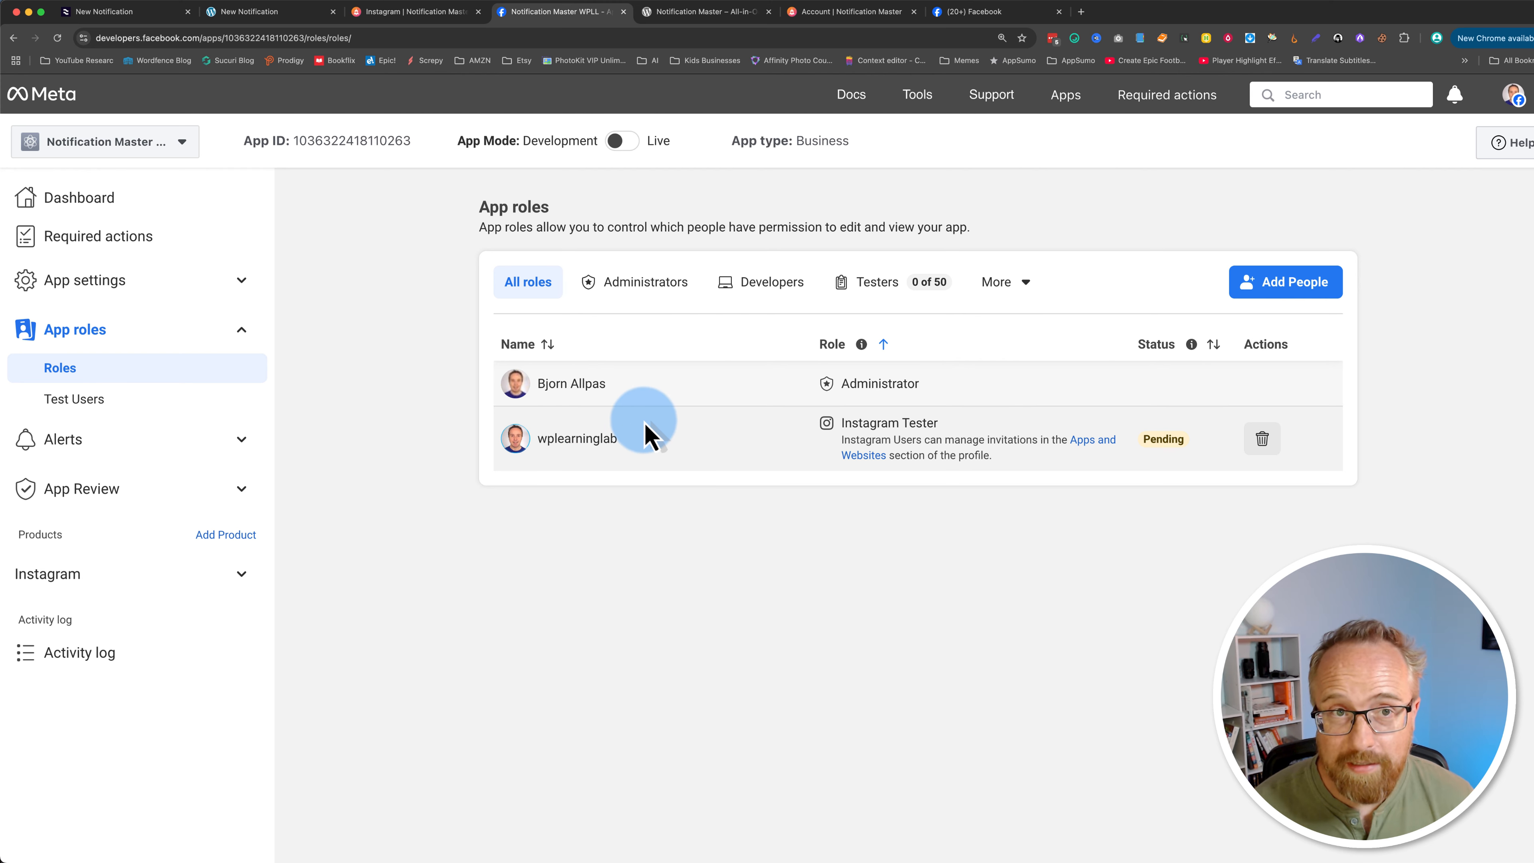
Step: Accept the Notification Master WPLL-IG tester invite in Instagram's Apps and websites settings
click(645, 434)
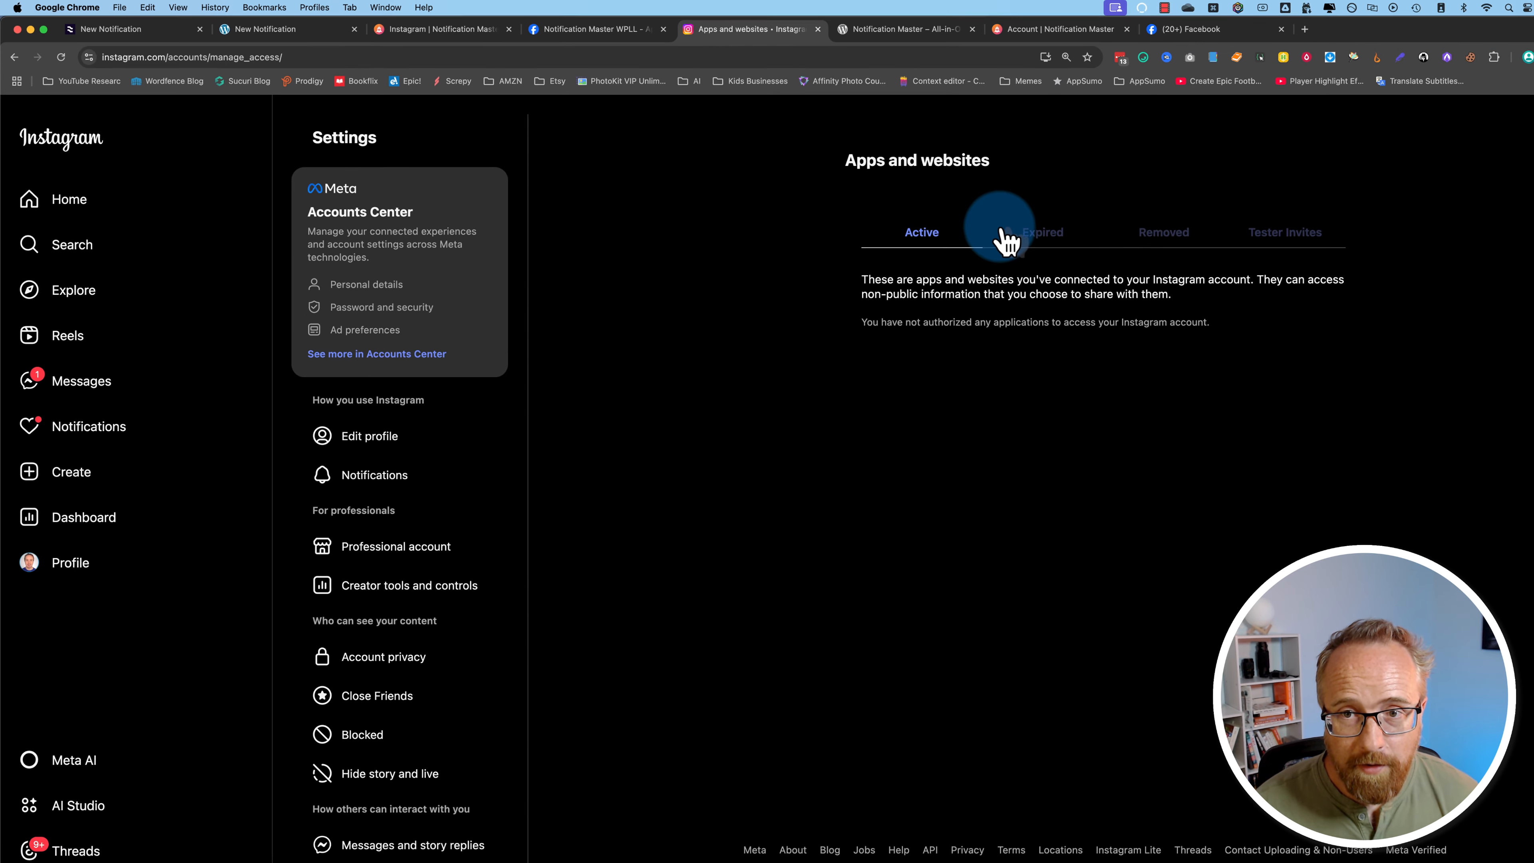
click(1185, 230)
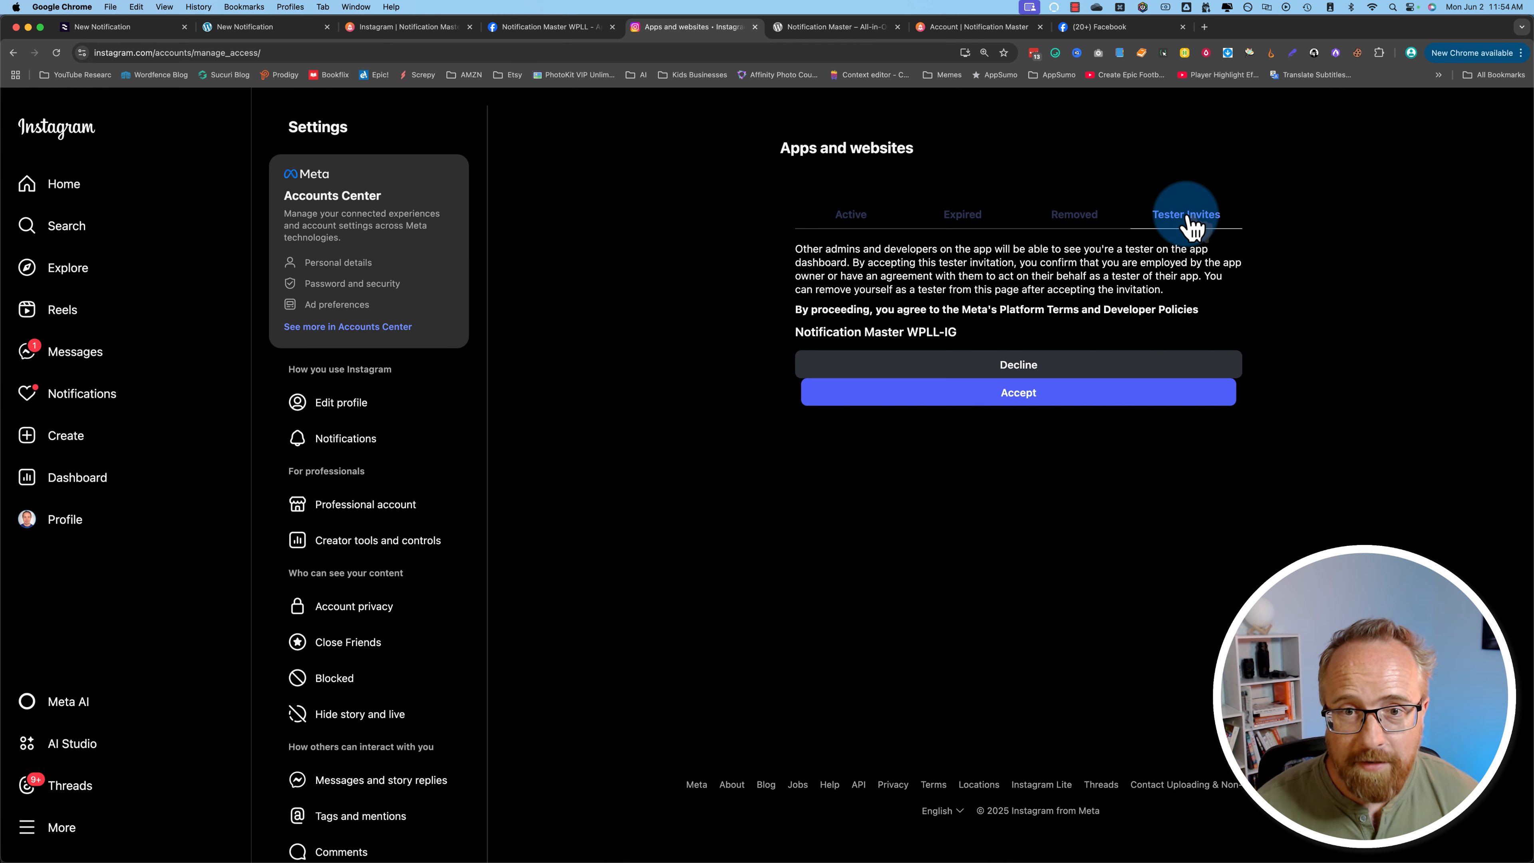
drag(778, 334, 964, 333)
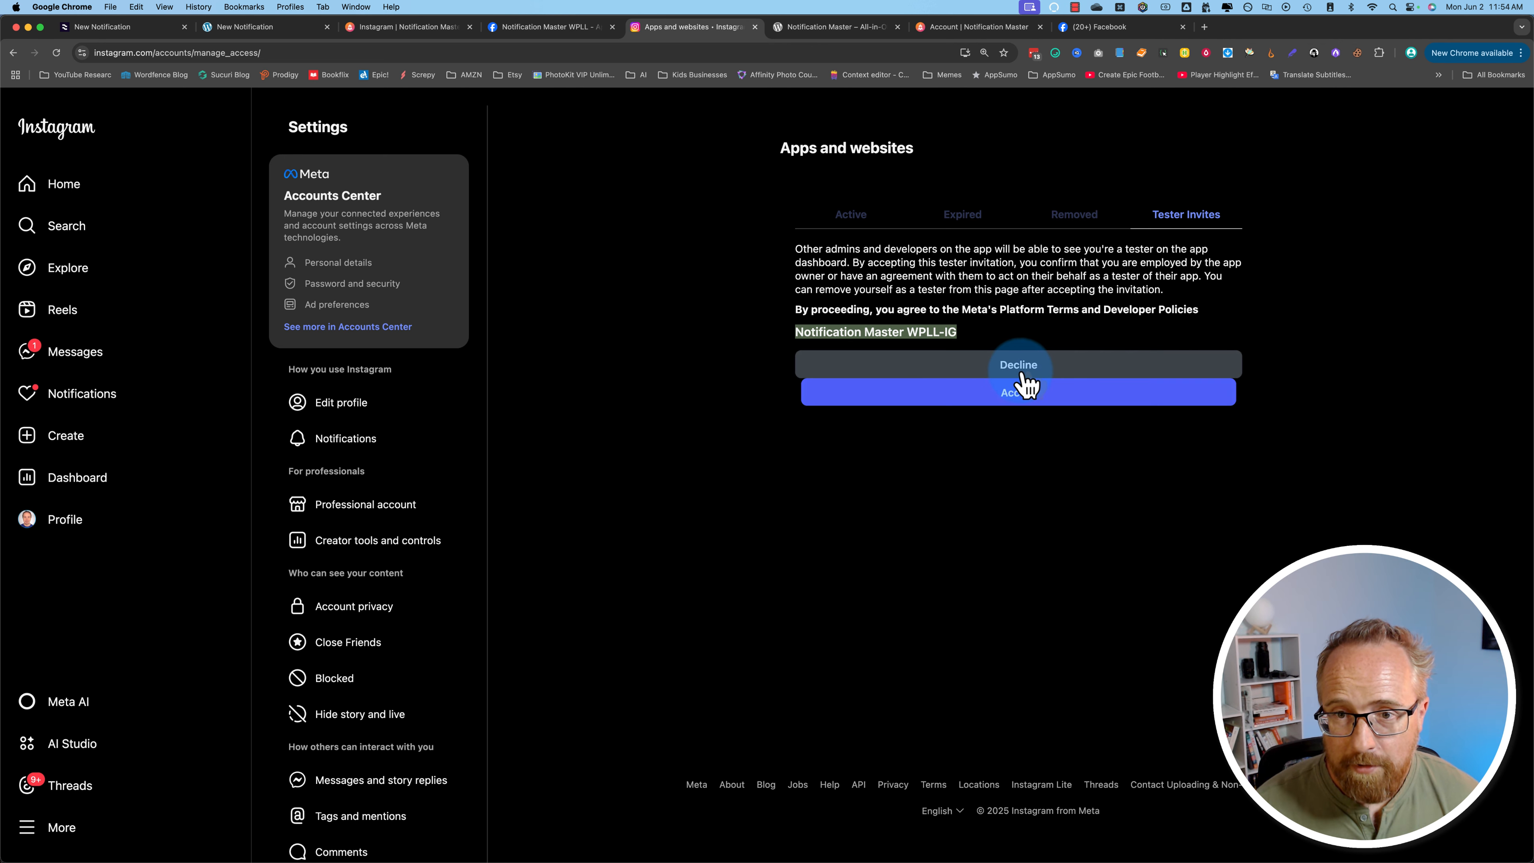
click(1008, 391)
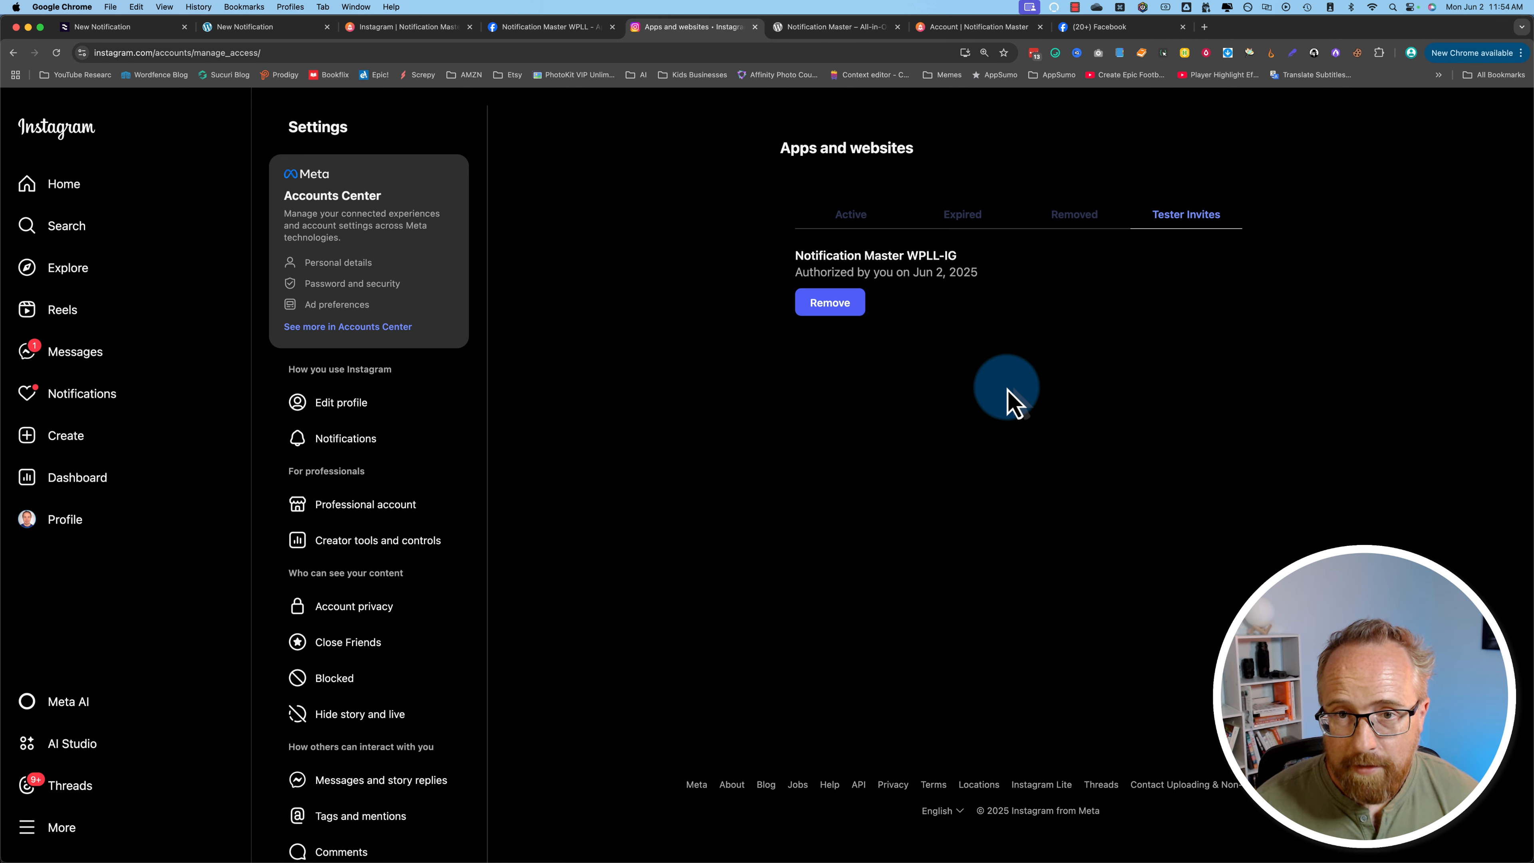
Step: Reload the developer app's roles page to check the tester's status
drag(791, 256, 986, 281)
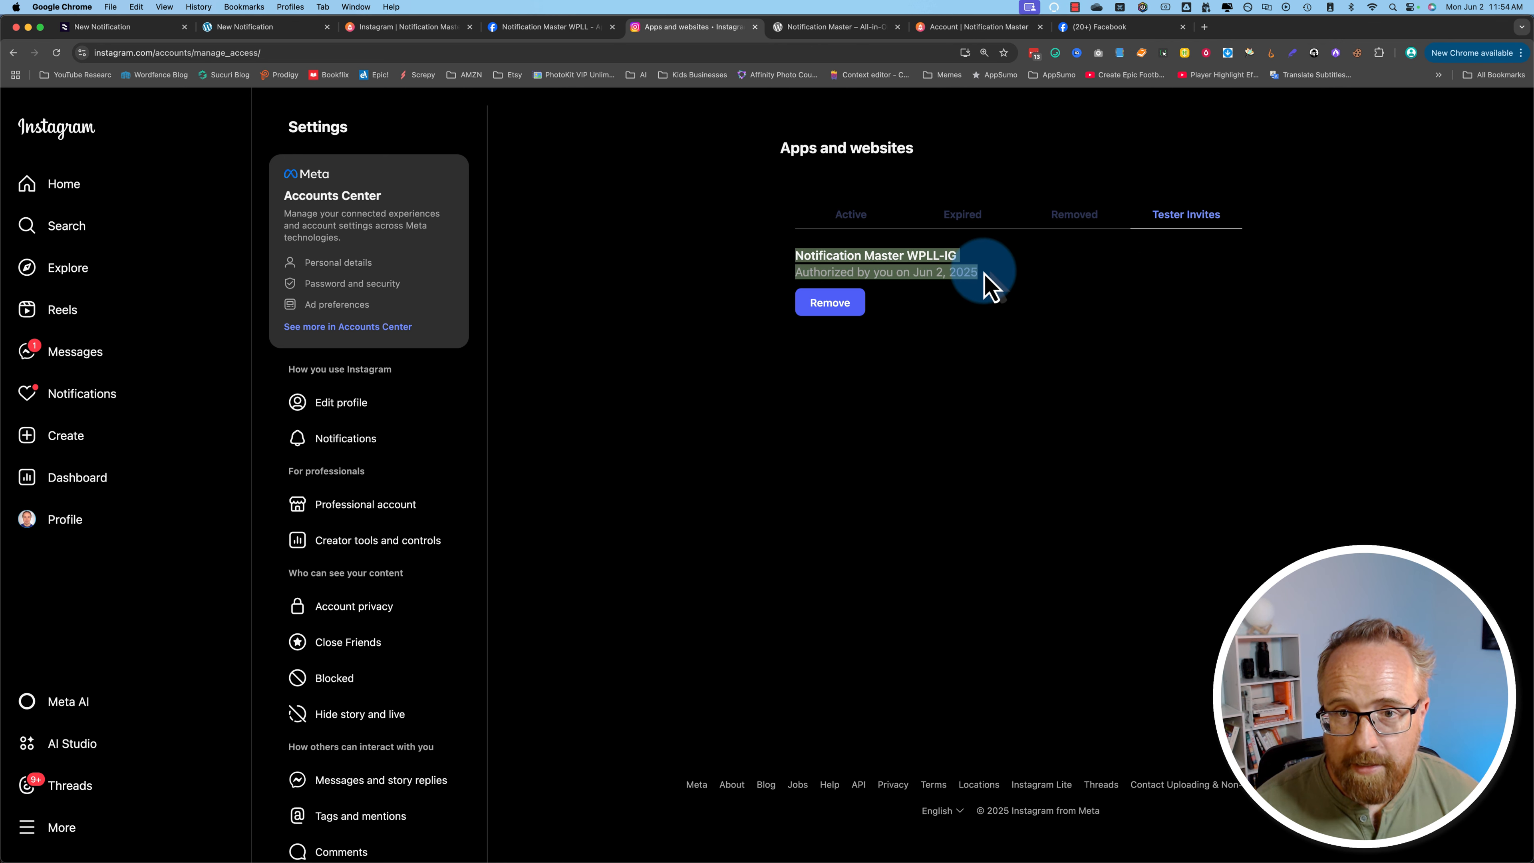
click(540, 34)
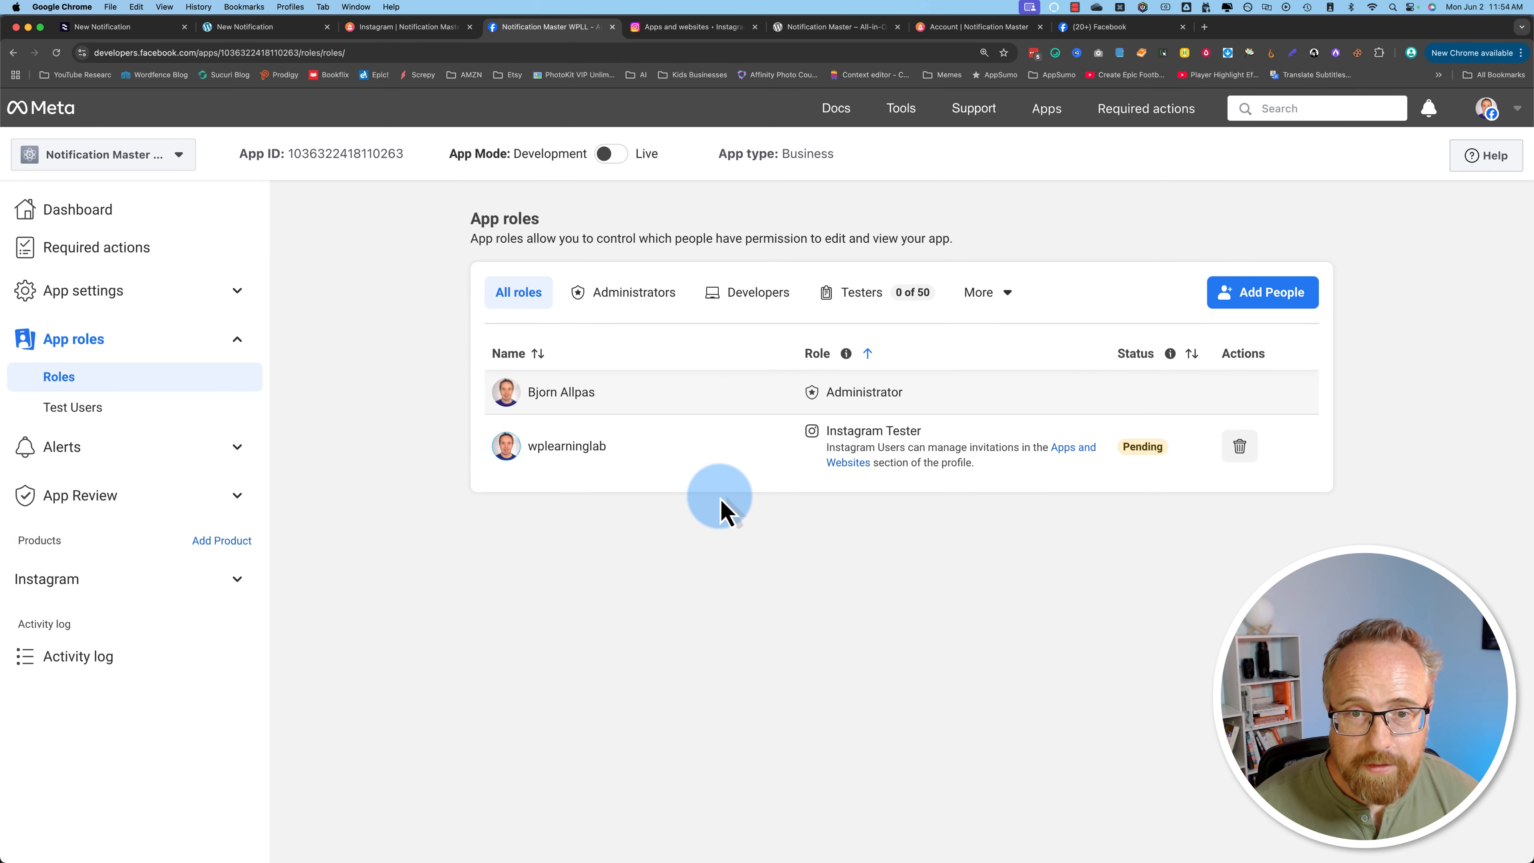
click(57, 53)
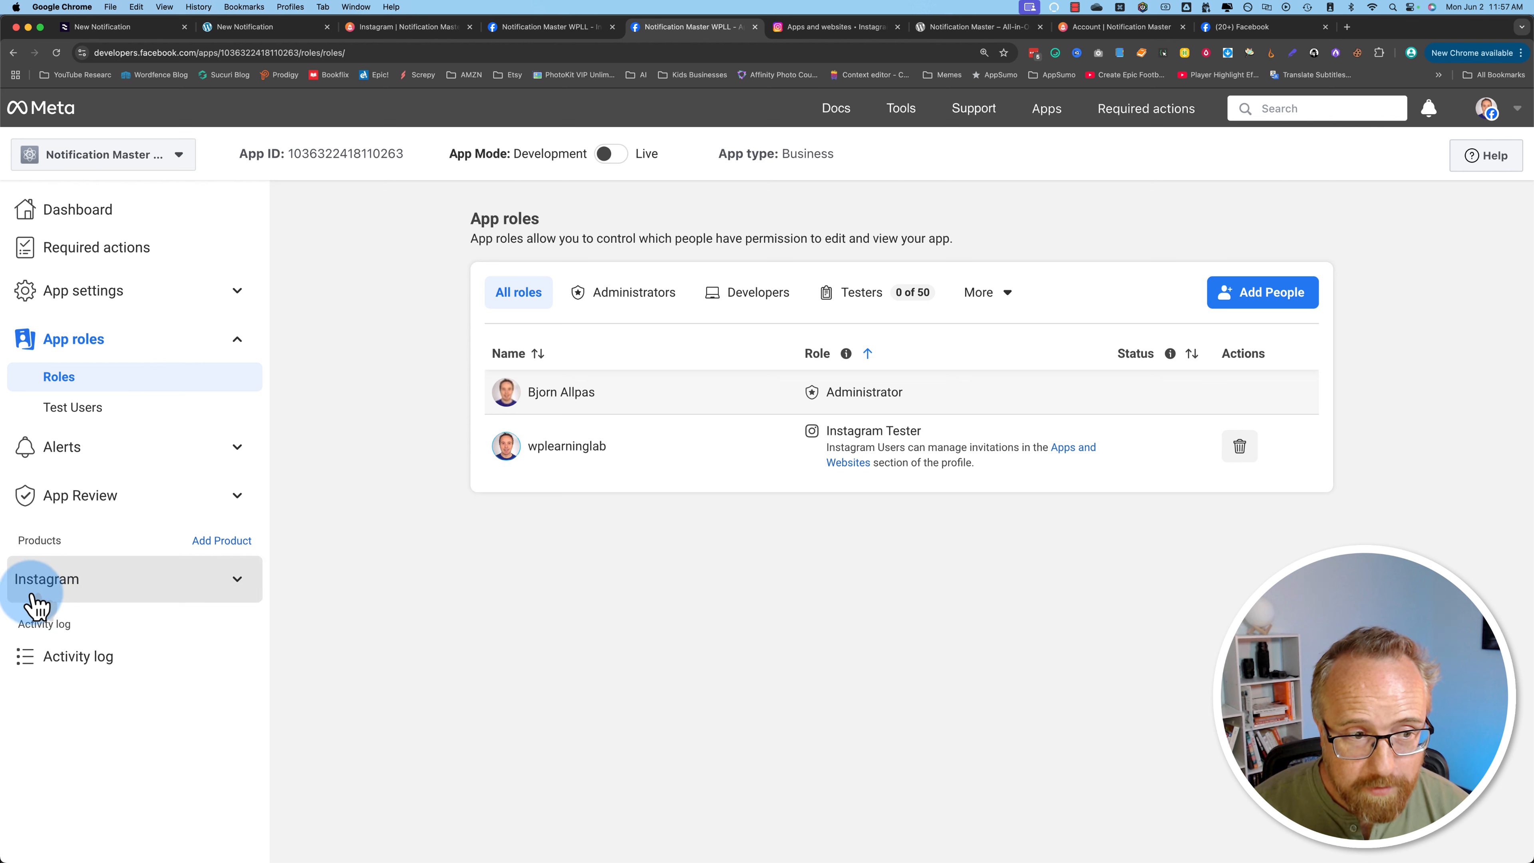
Step: Copy the Instagram app ID from the Instagram login API setup into the connection's App ID field
click(238, 585)
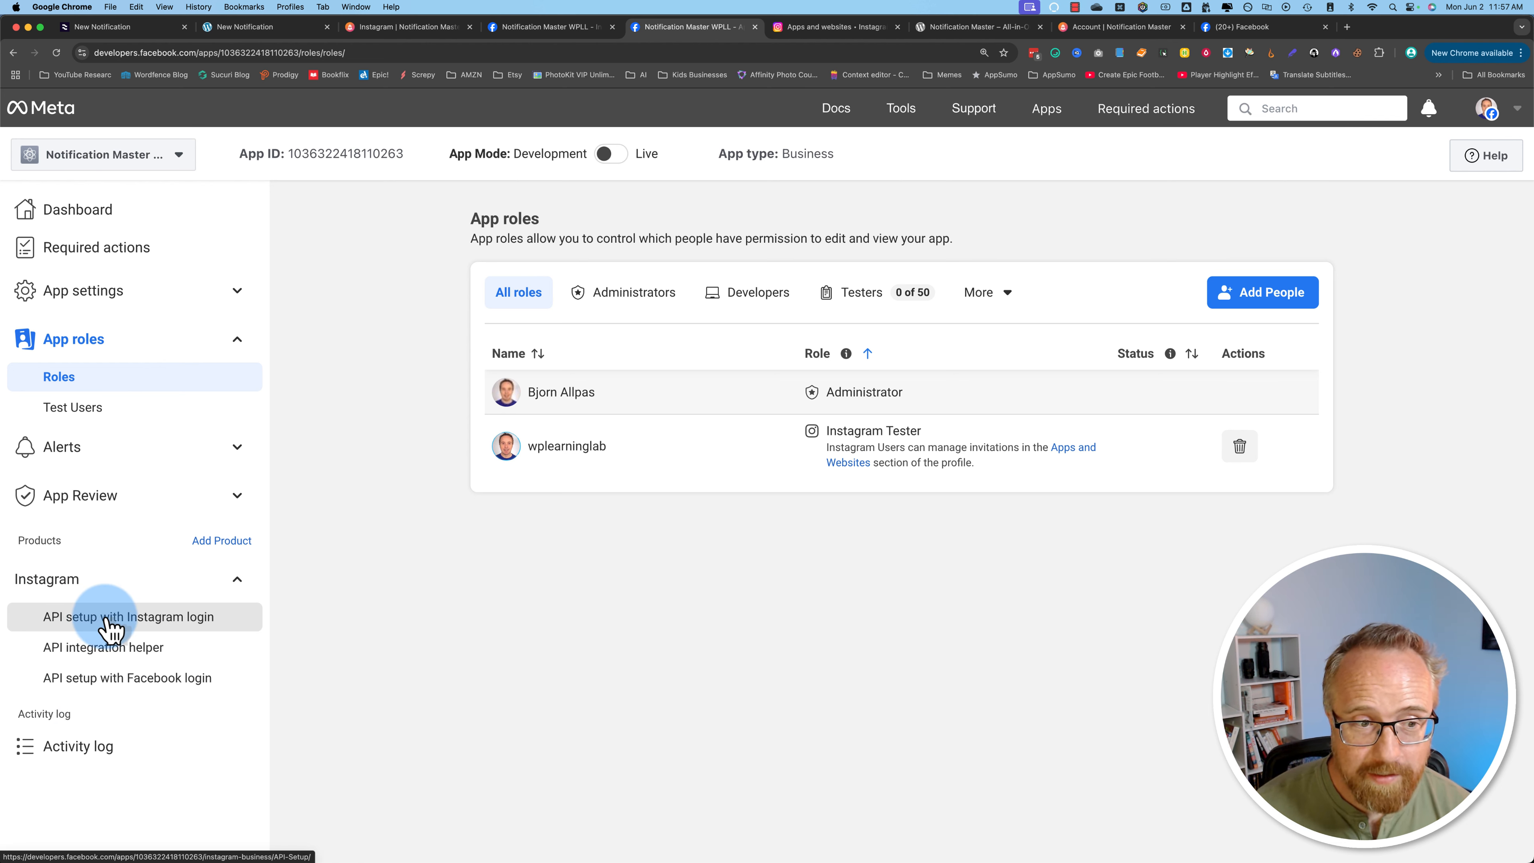
click(202, 618)
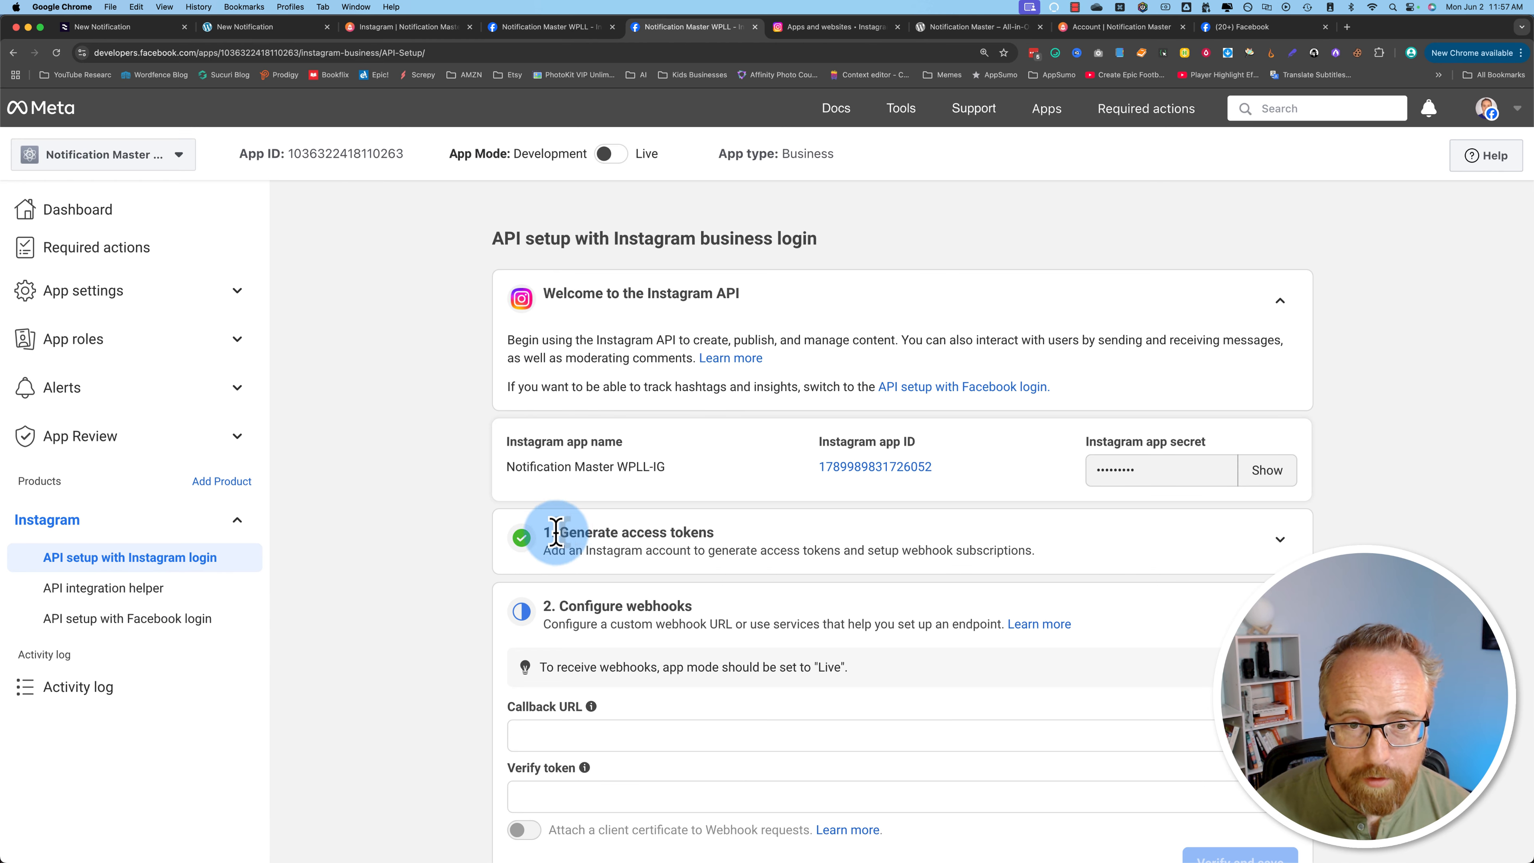
scroll(522, 495, down, 2)
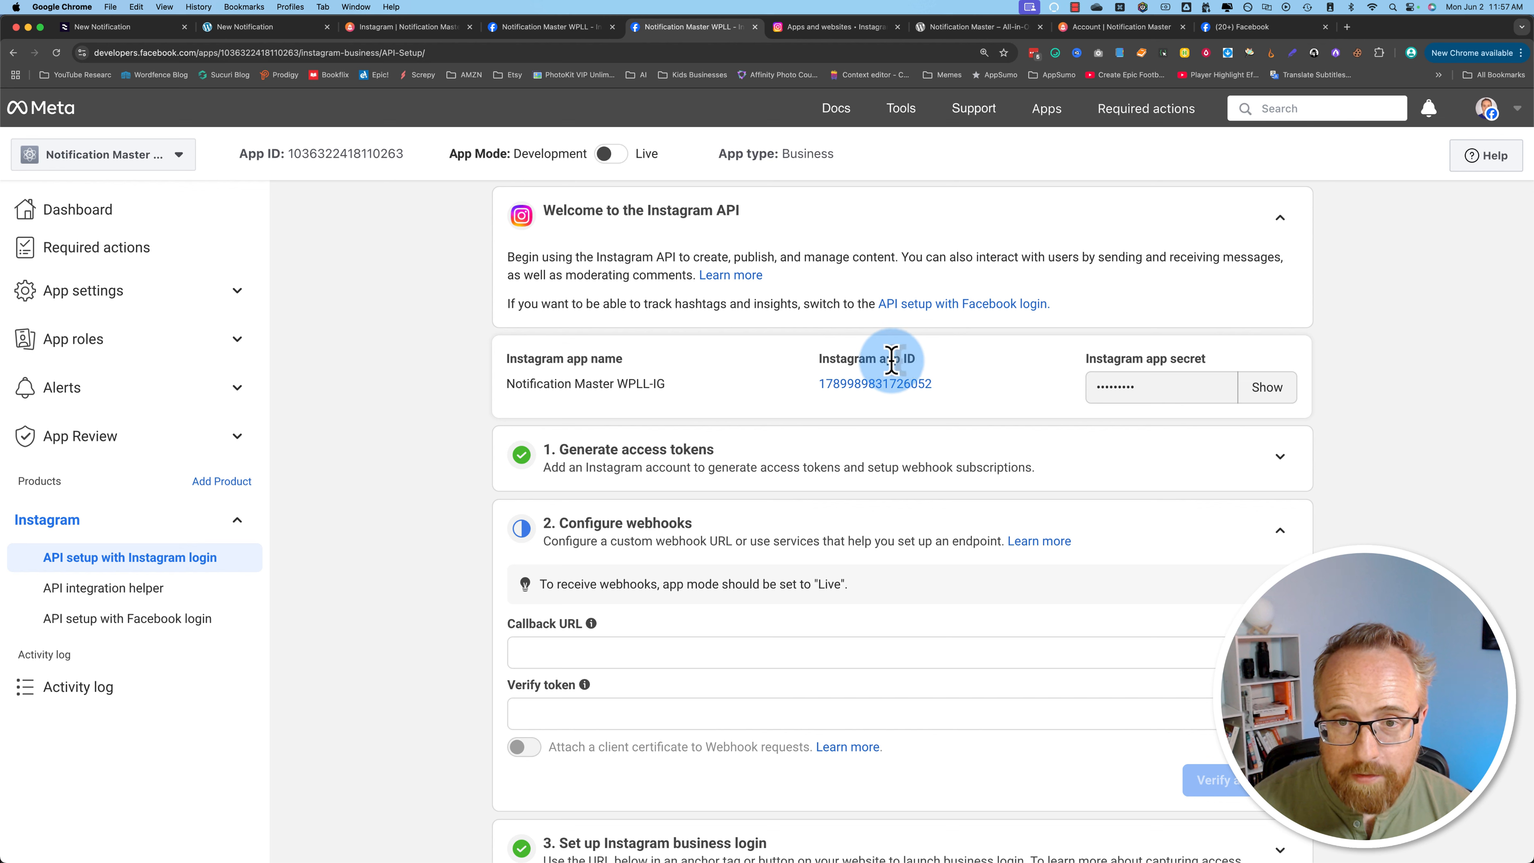
drag(947, 382, 820, 385)
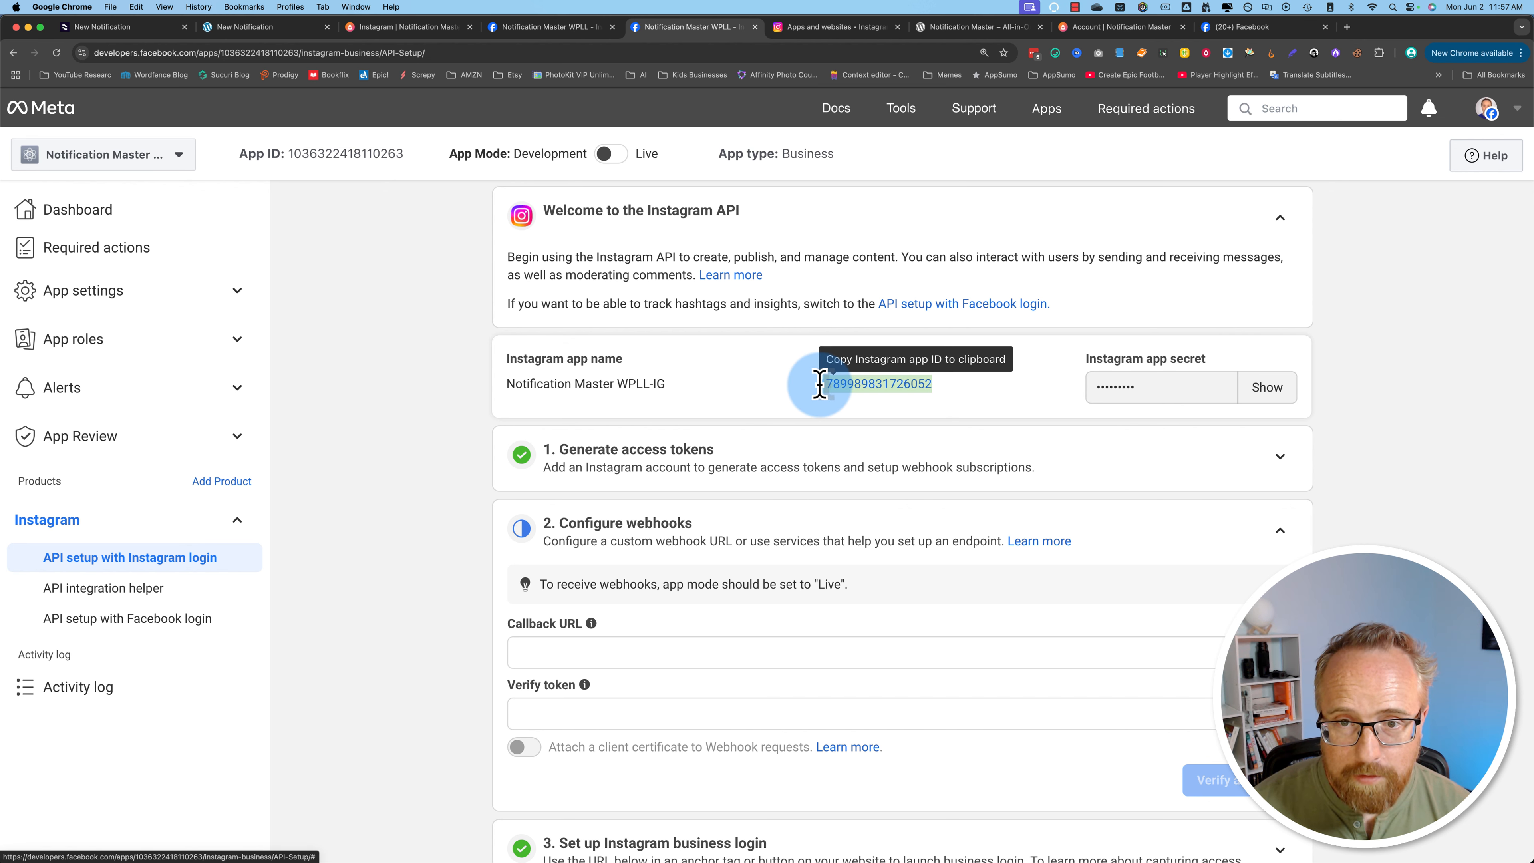
click(866, 386)
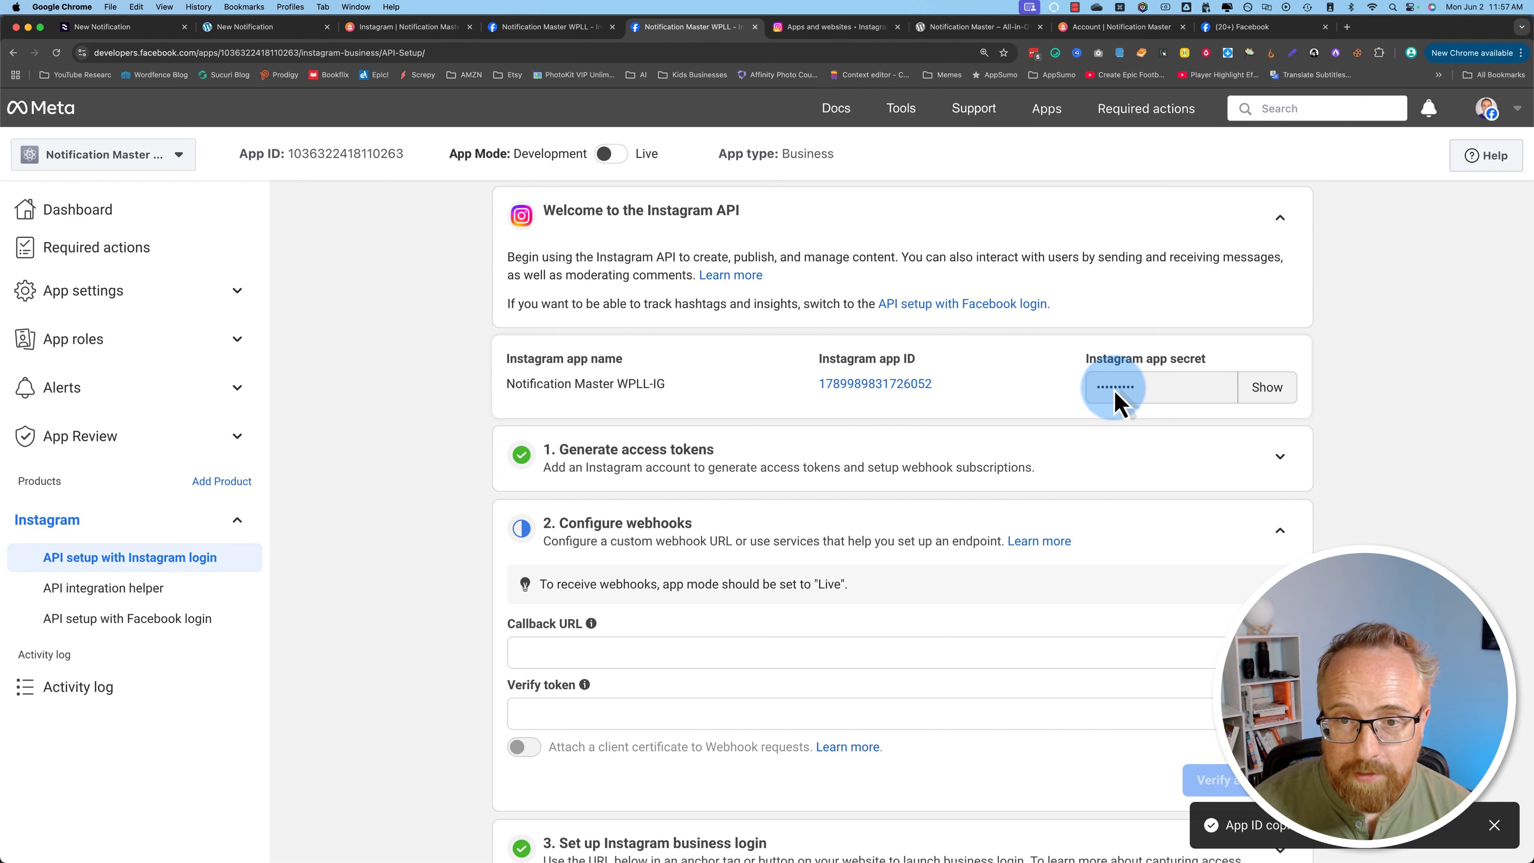
click(262, 28)
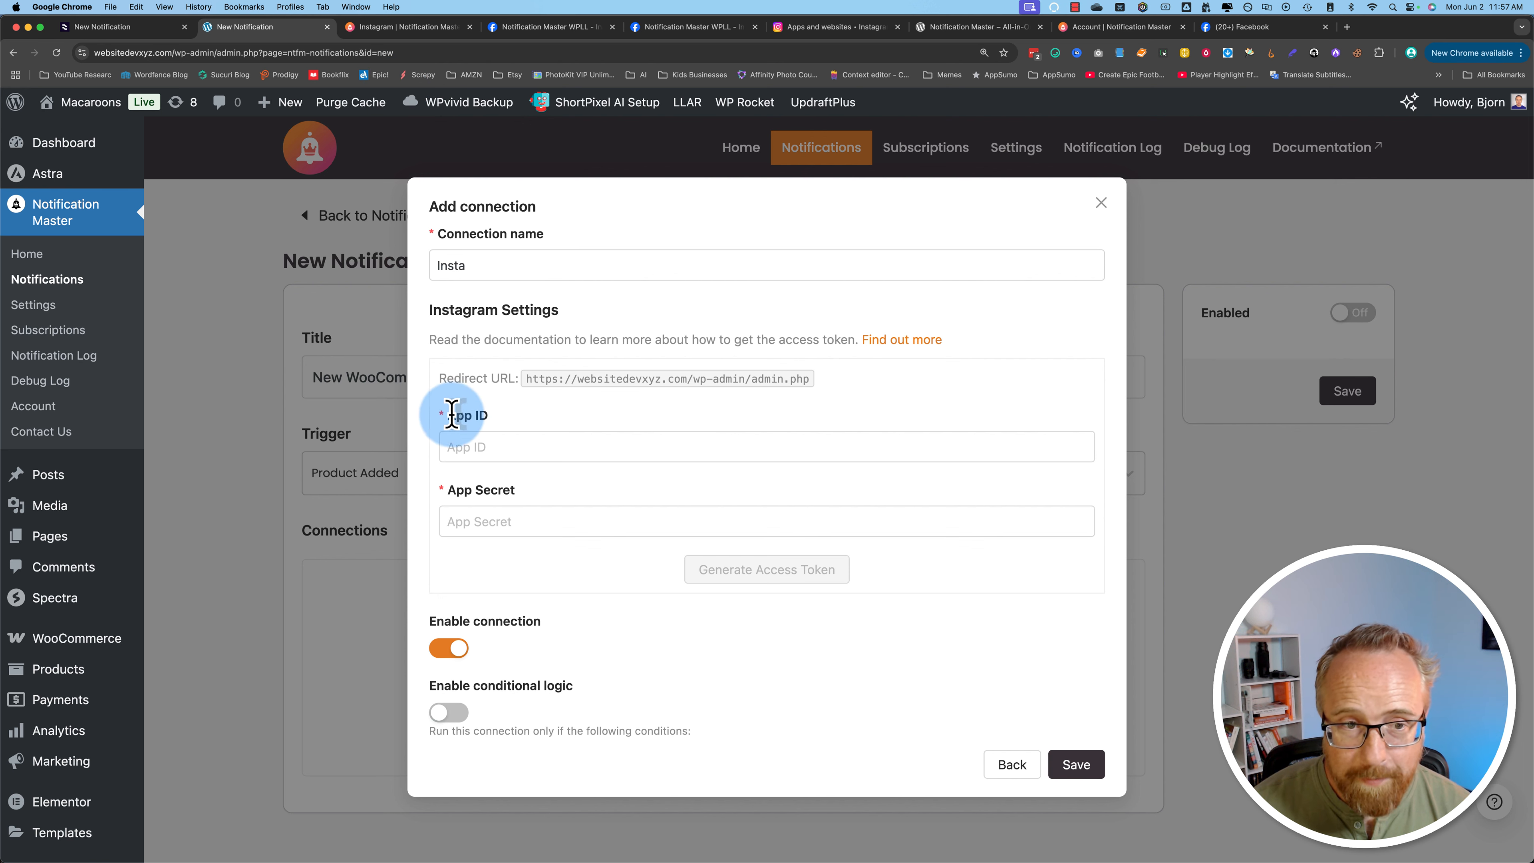
right_click(470, 448)
click(495, 531)
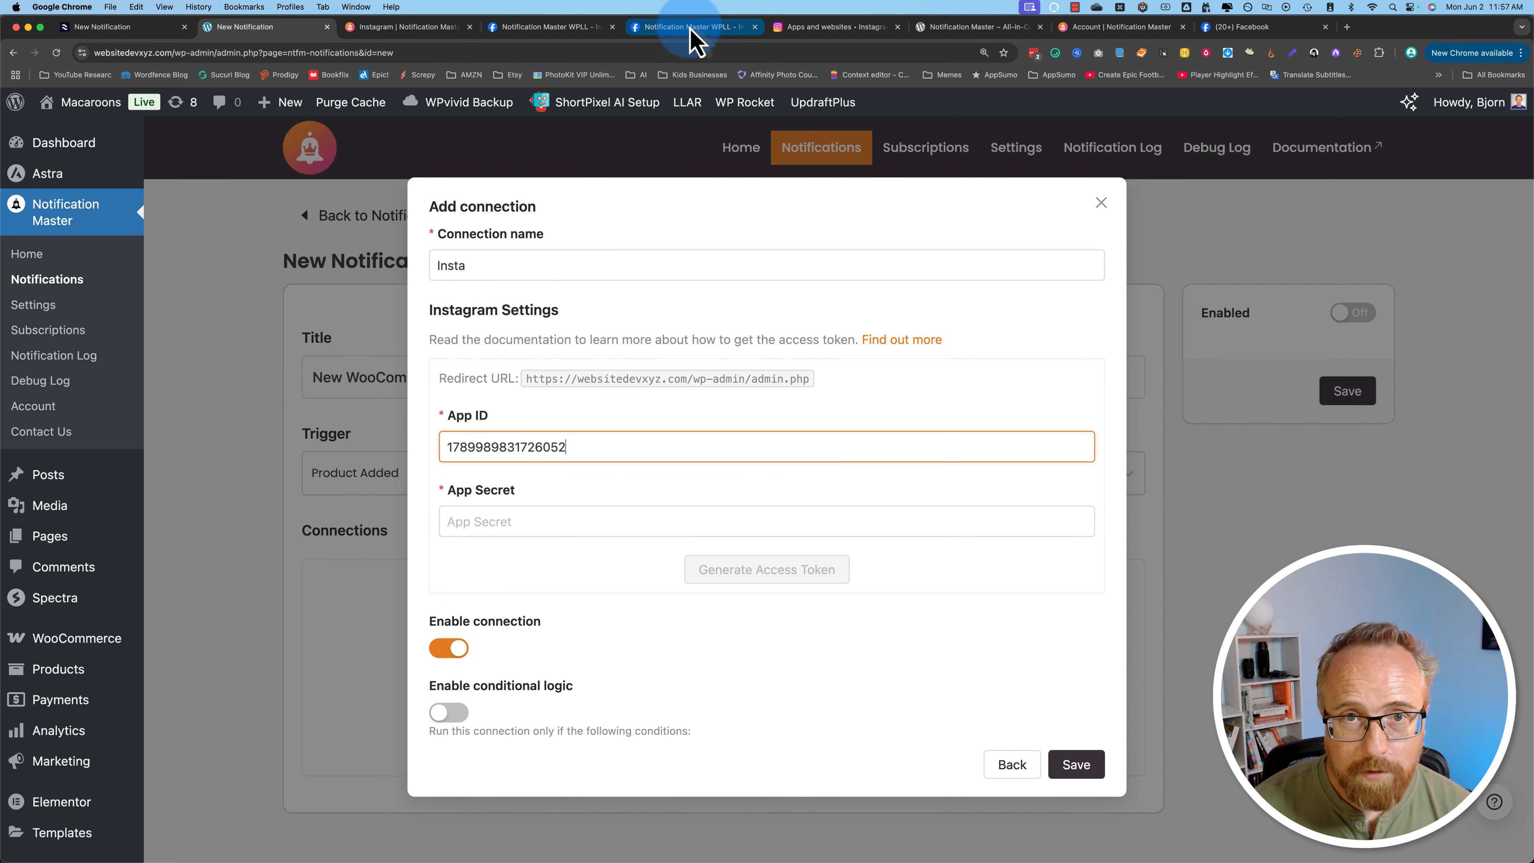
Step: Reveal the Instagram app secret and paste it into the connection's App Secret field
click(566, 32)
click(1269, 390)
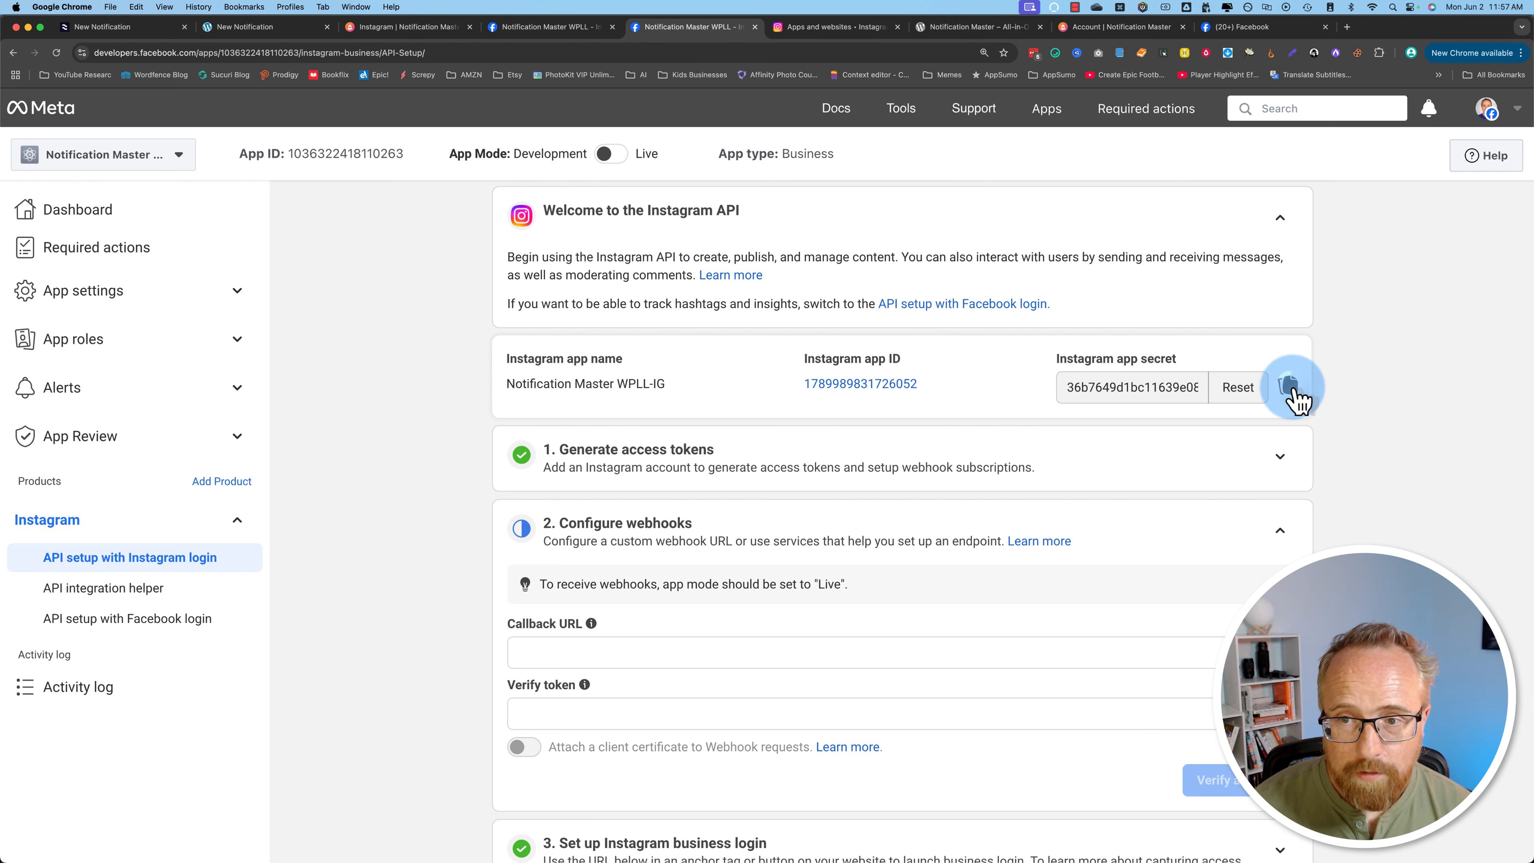
click(1286, 385)
click(265, 28)
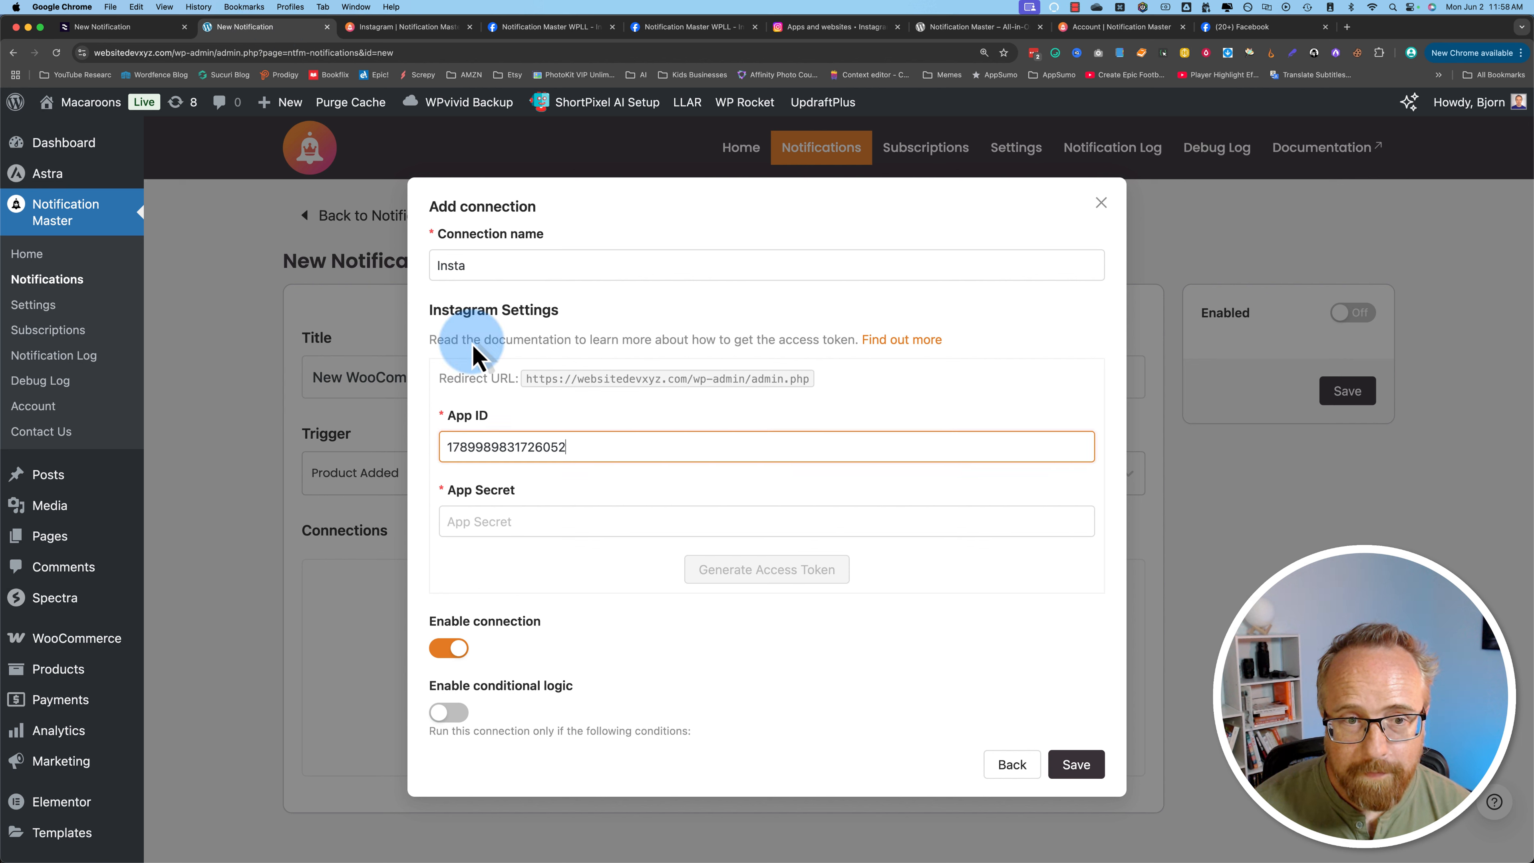
right_click(493, 522)
click(519, 603)
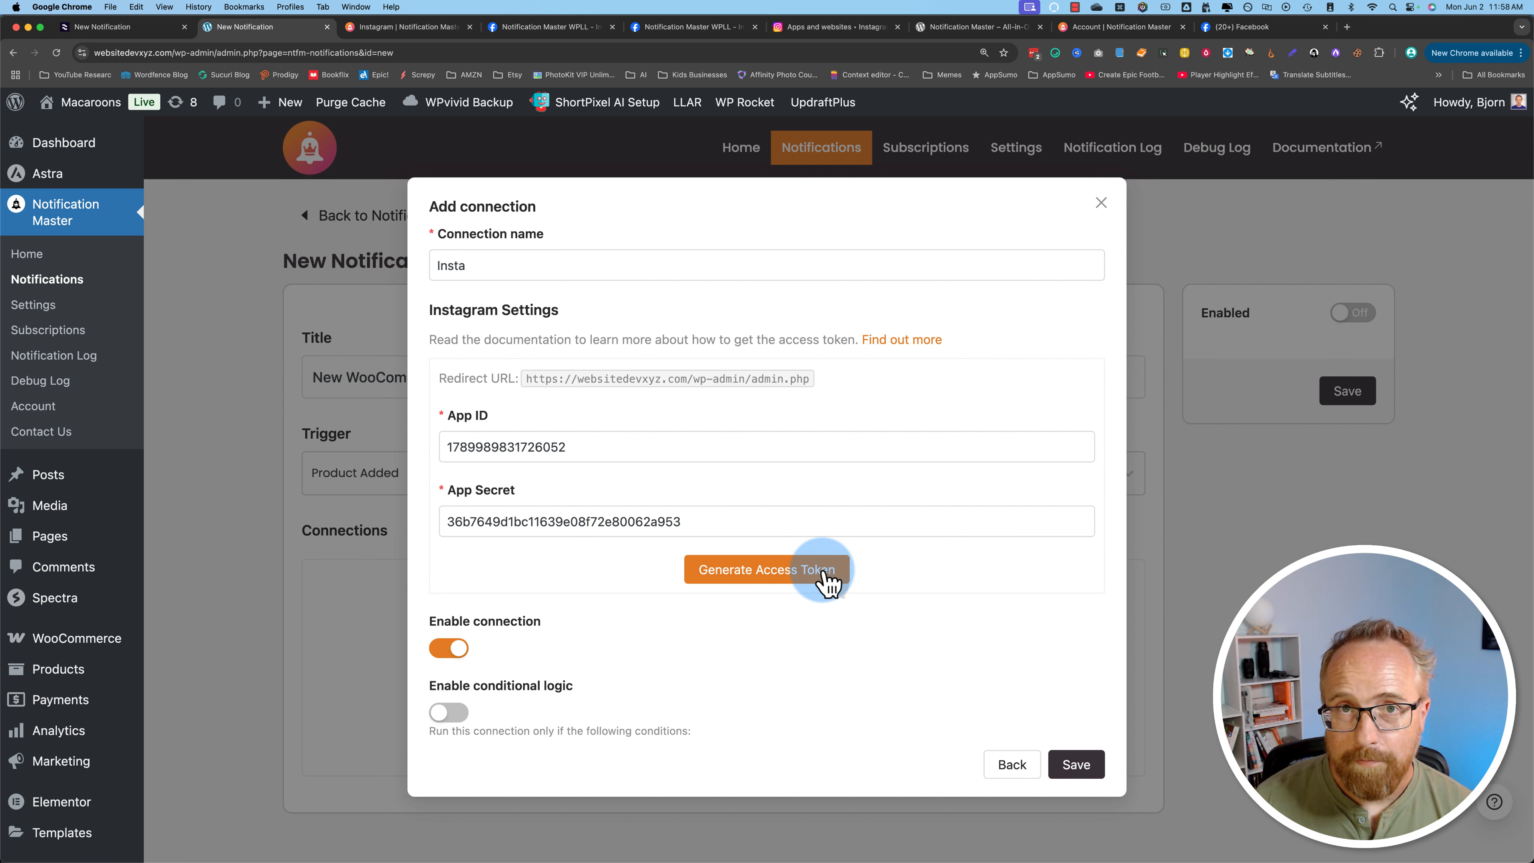
Step: Generate an access token and allow the app access in the Instagram authorization window
click(828, 582)
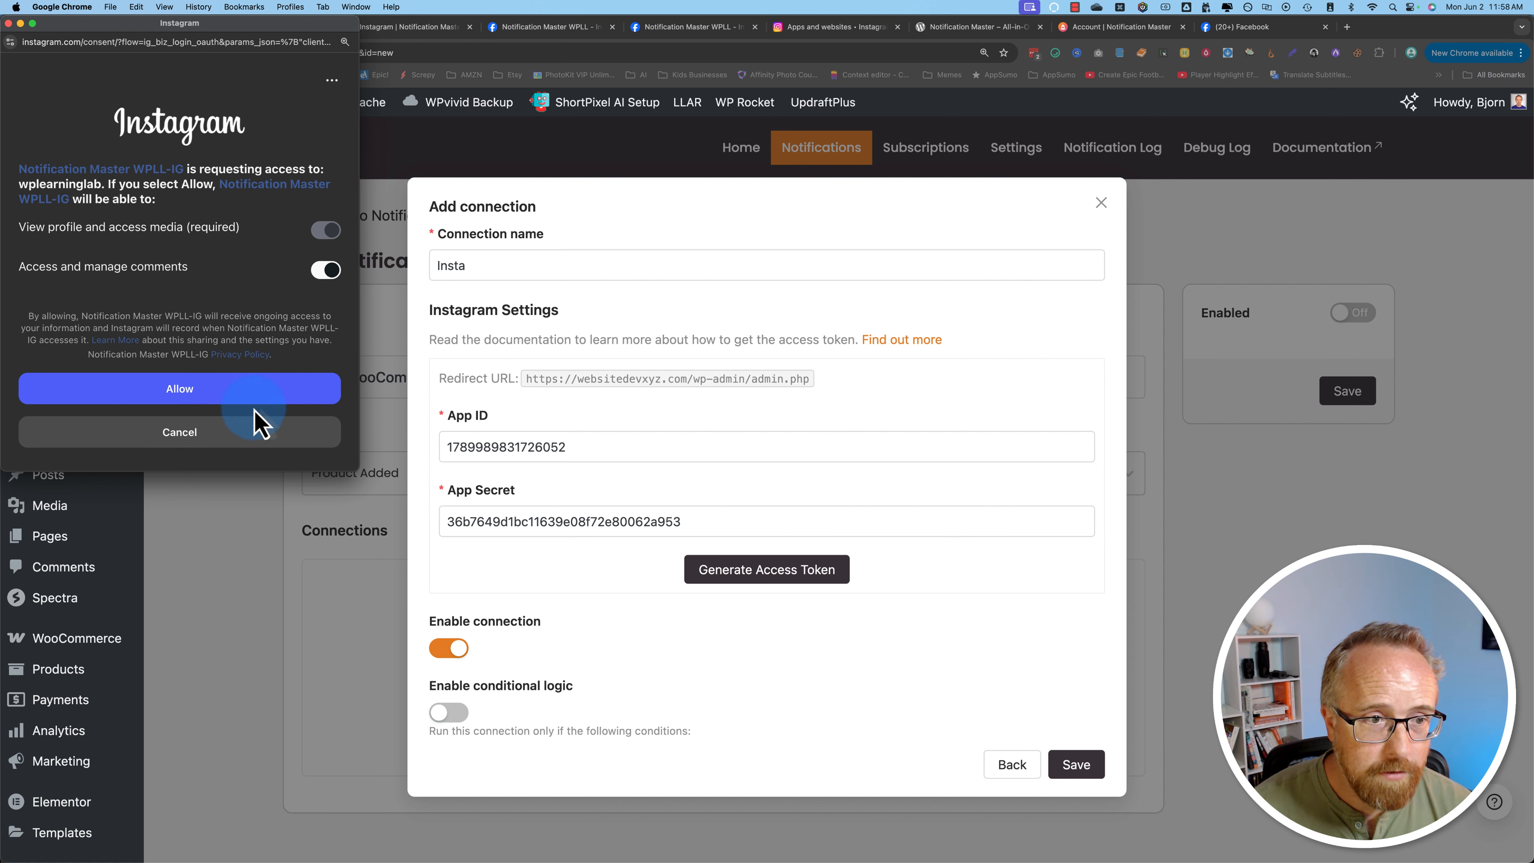
click(206, 394)
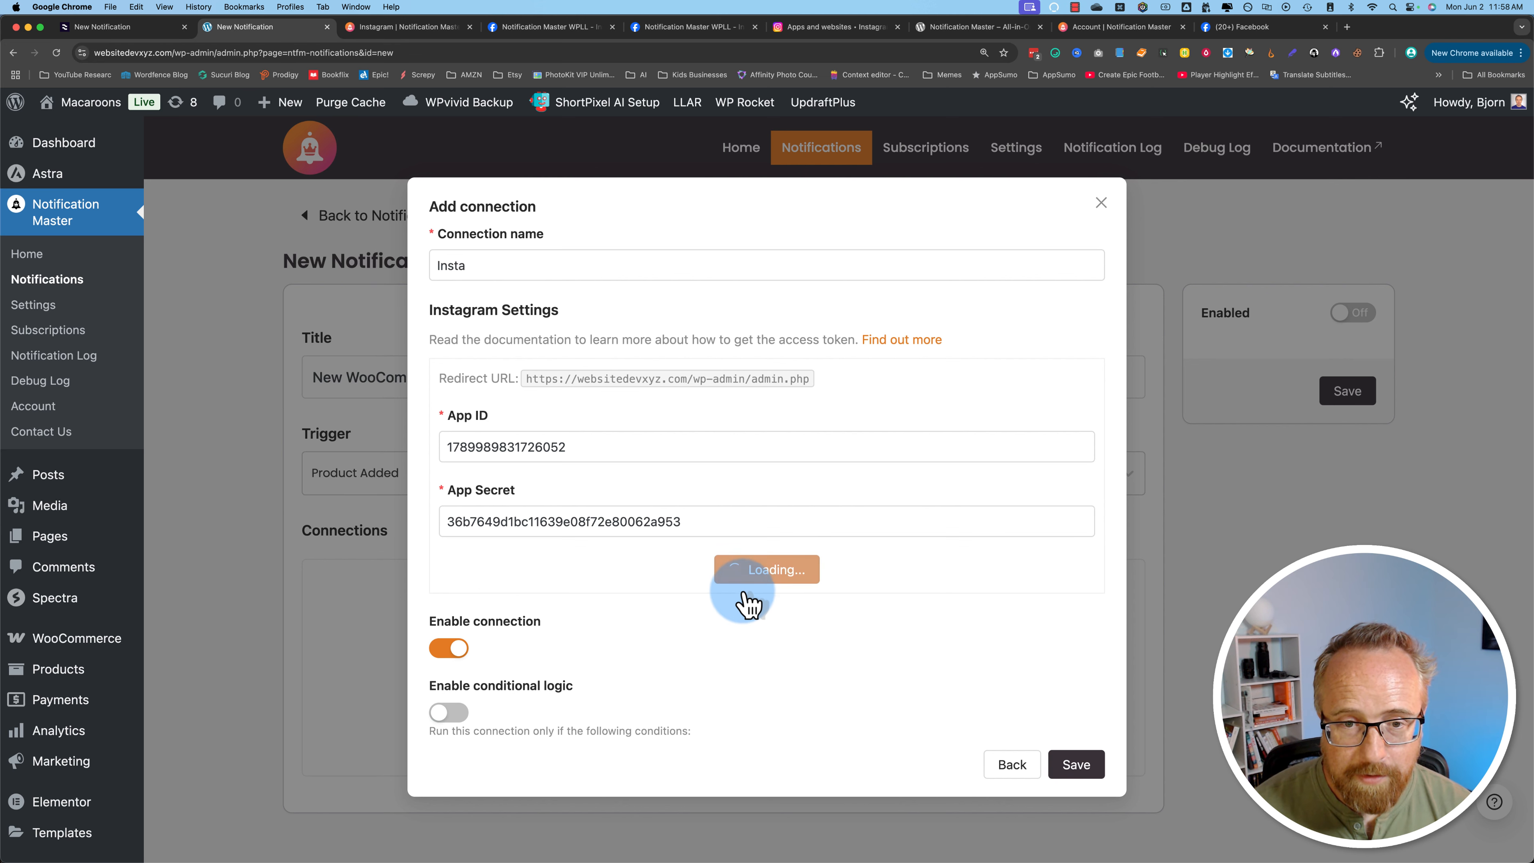
Step: Set the caption to "NEW!!! {{wc_product.name}}. Check it out in the store!" using the product name merge tag
scroll(441, 592, down, 5)
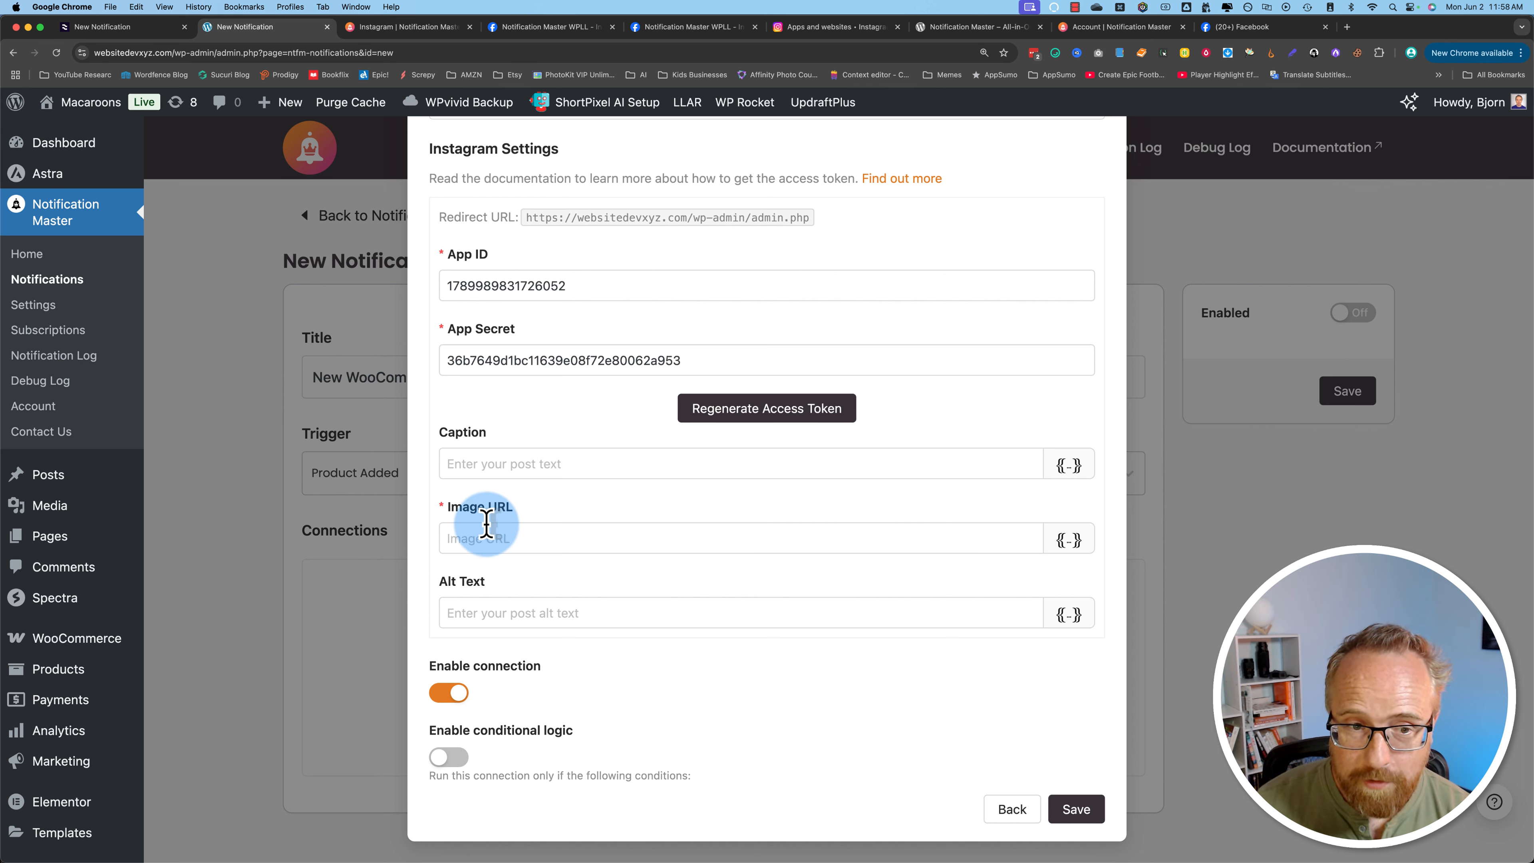
click(491, 464)
click(1068, 466)
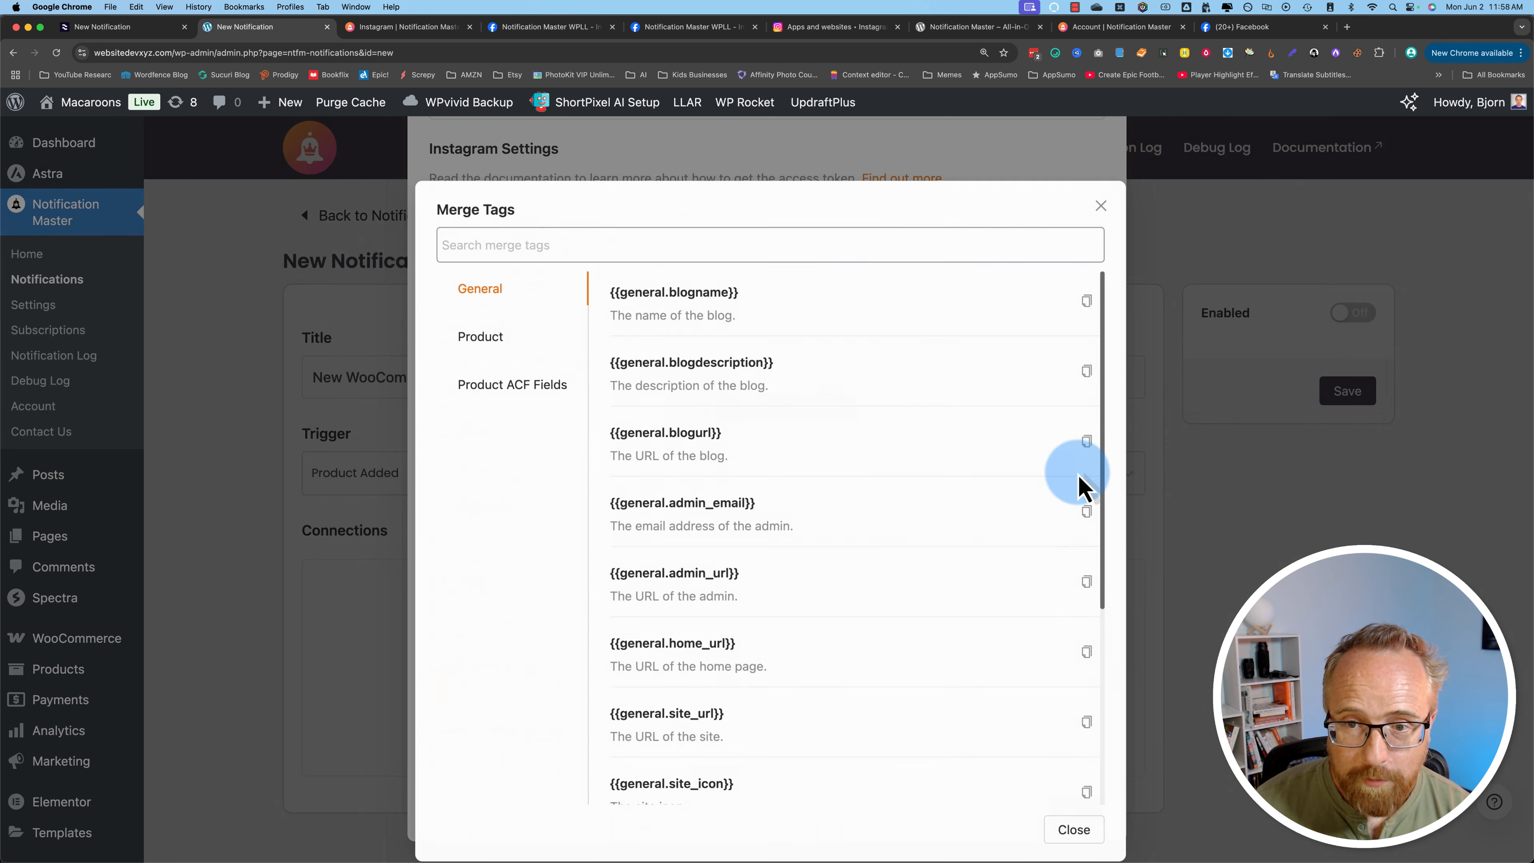
click(474, 335)
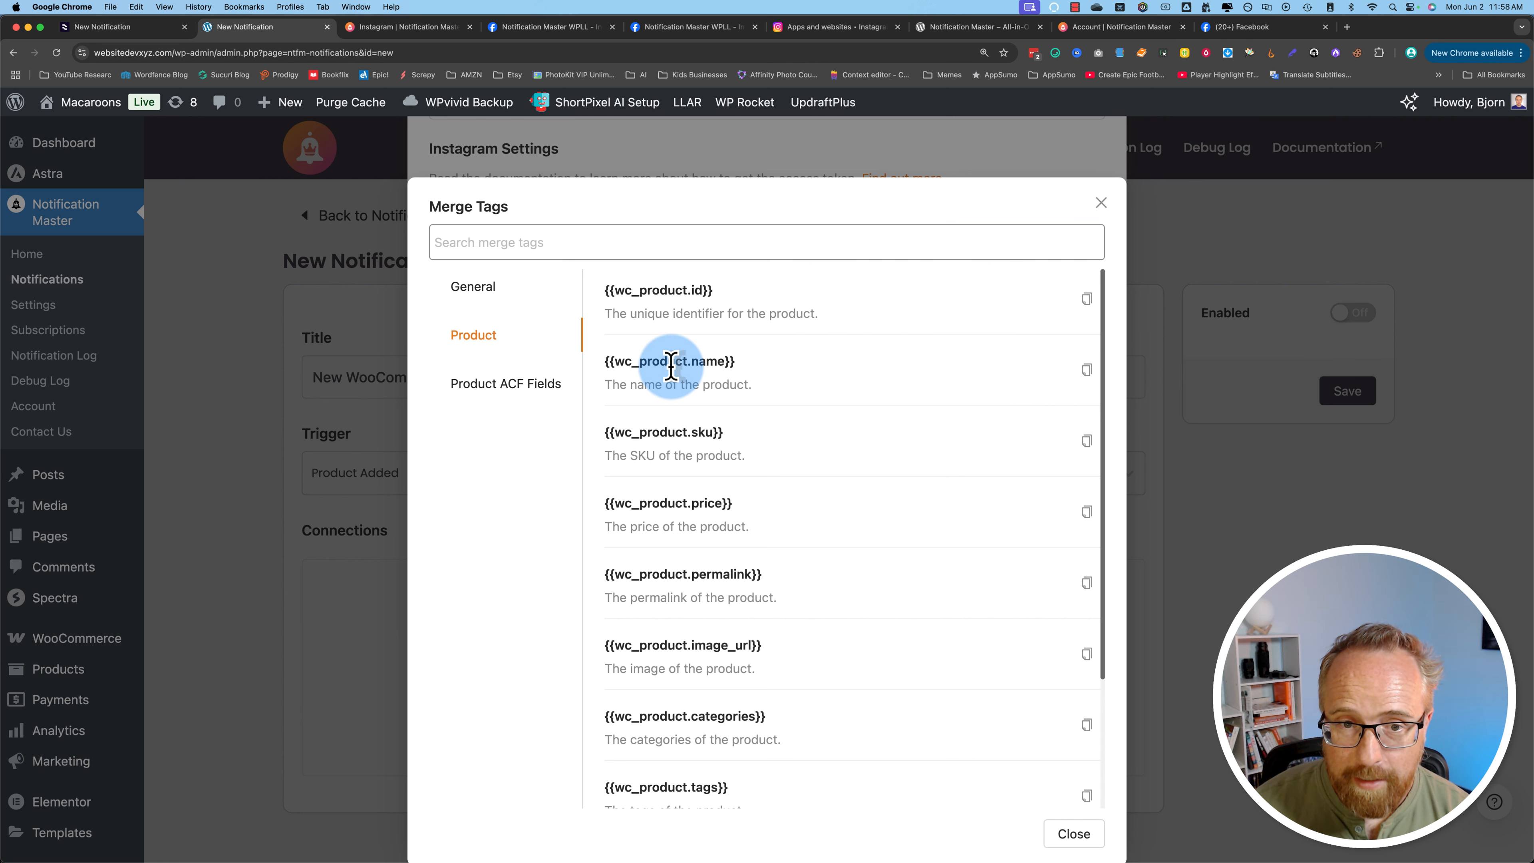
click(1087, 370)
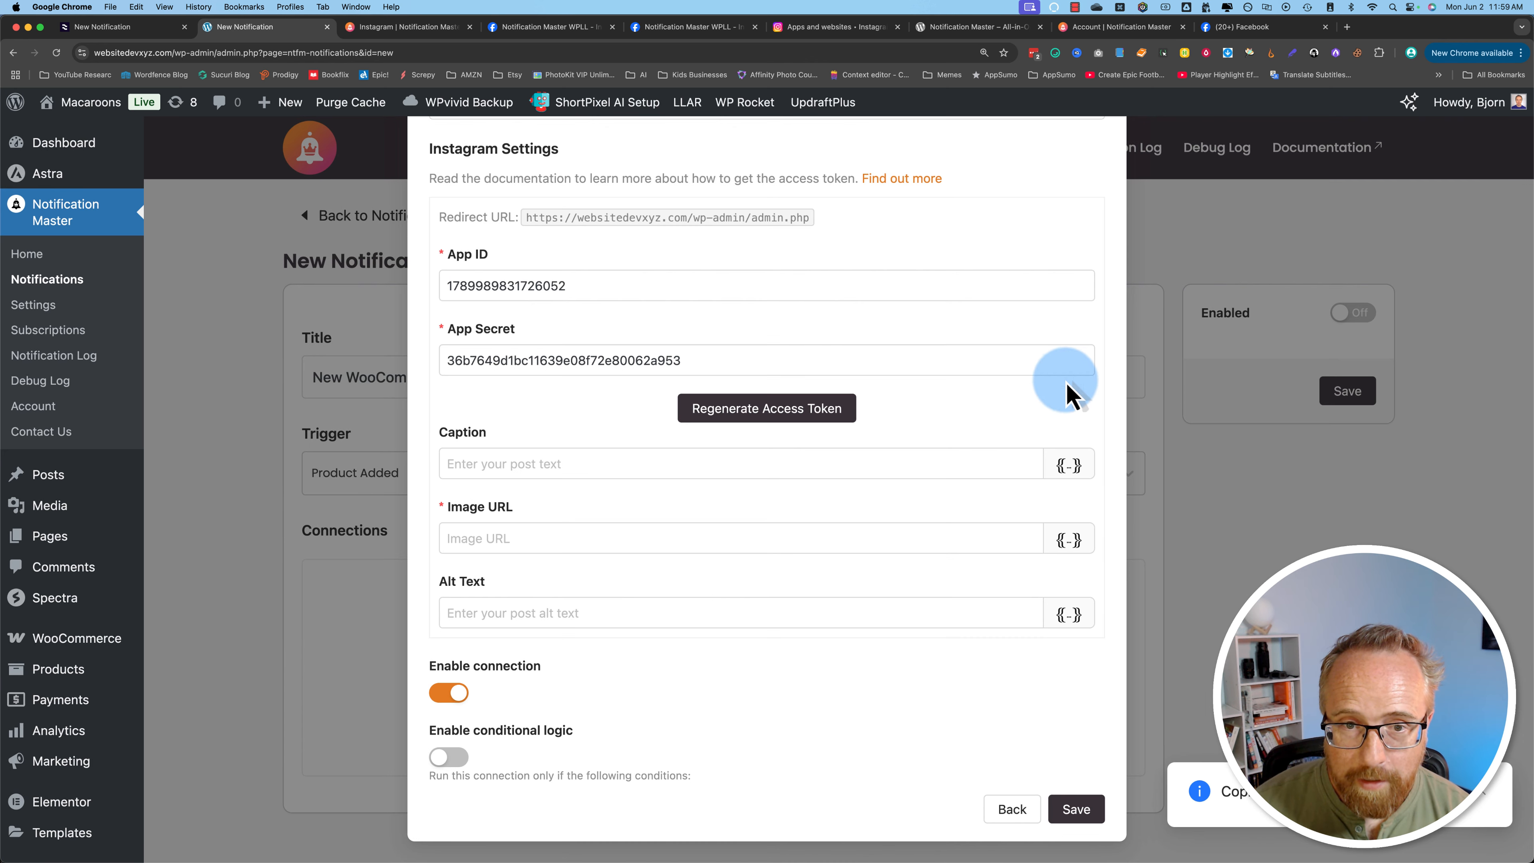
click(530, 463)
key(super+v)
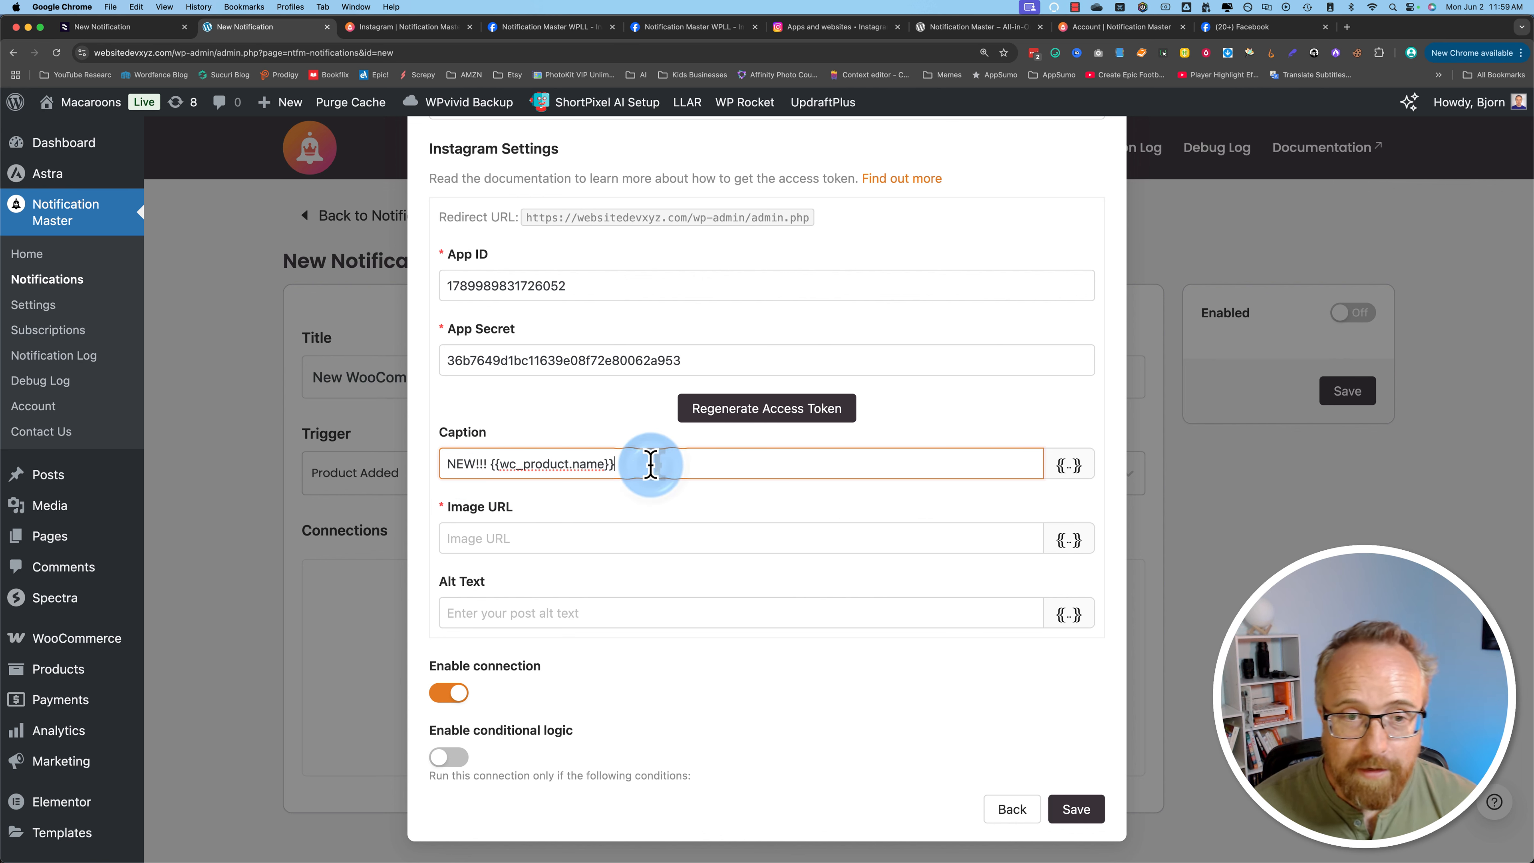
drag(662, 464, 455, 472)
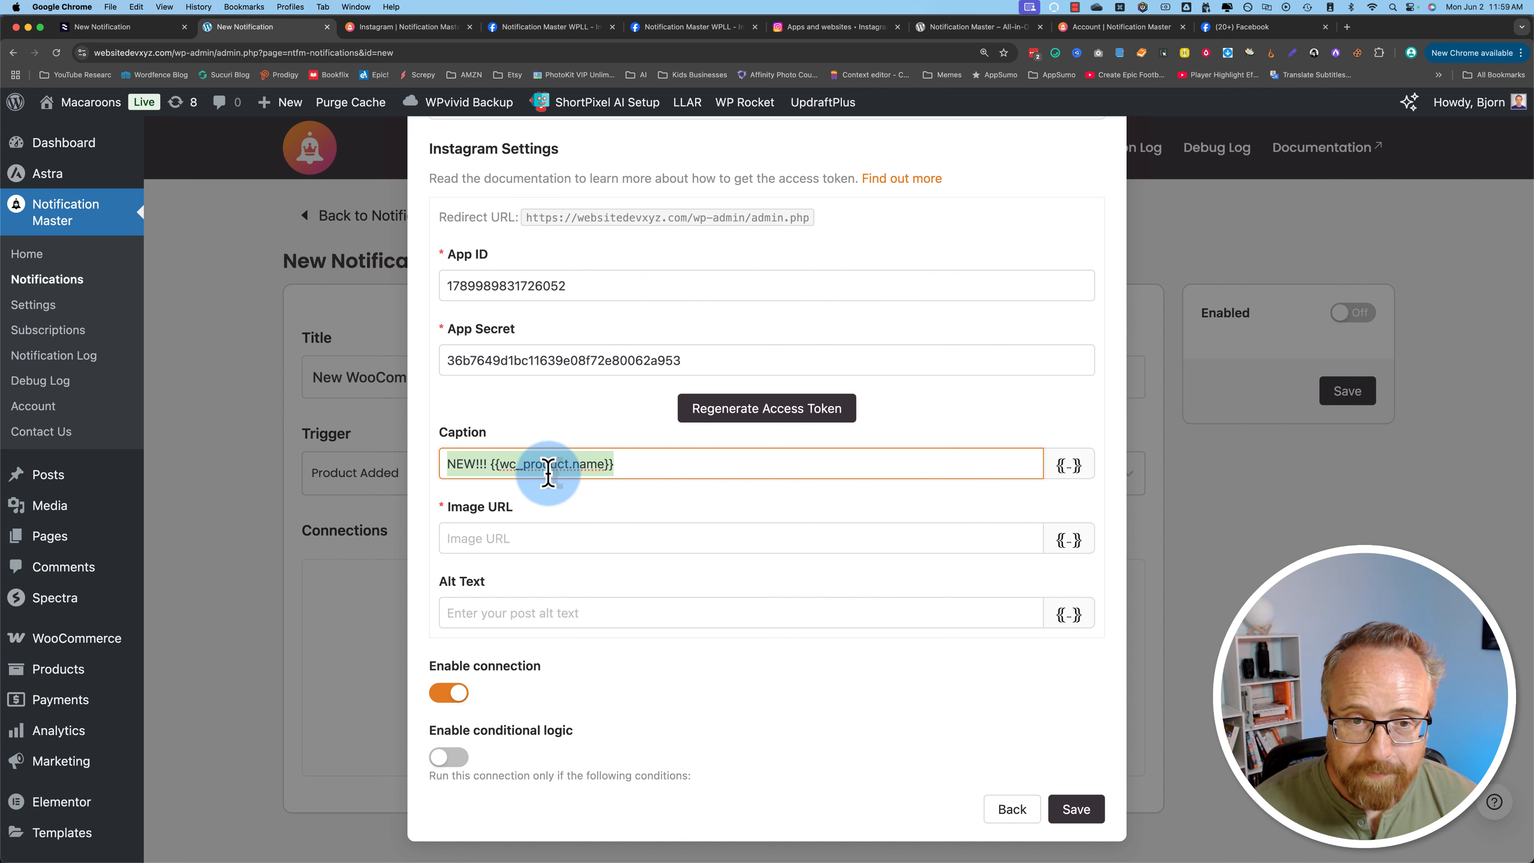
click(702, 465)
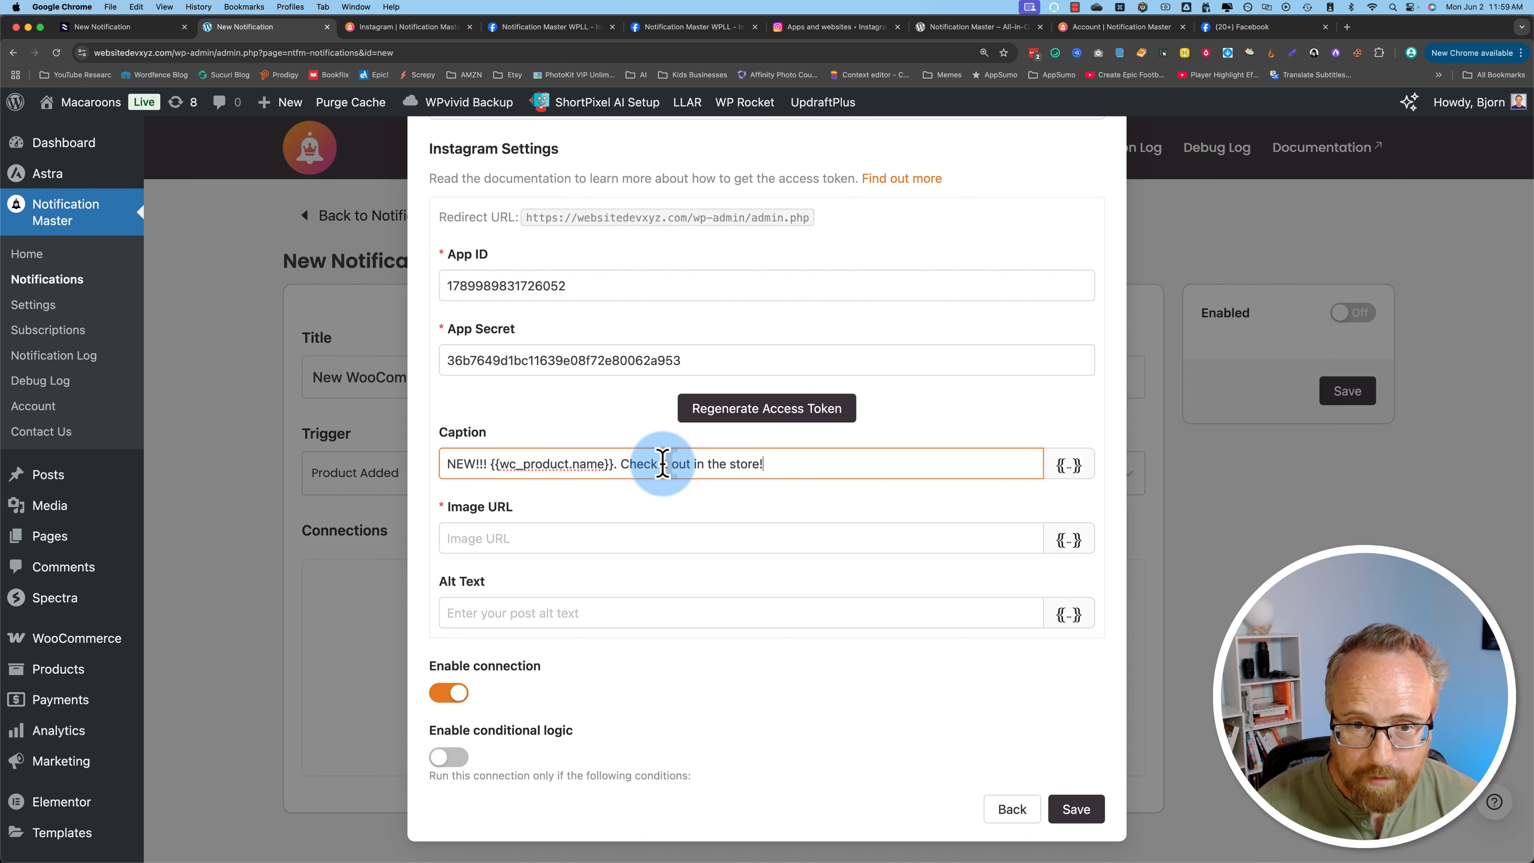
Step: Append the {{wc_product.permalink}} merge tag to the end of the caption
click(1068, 465)
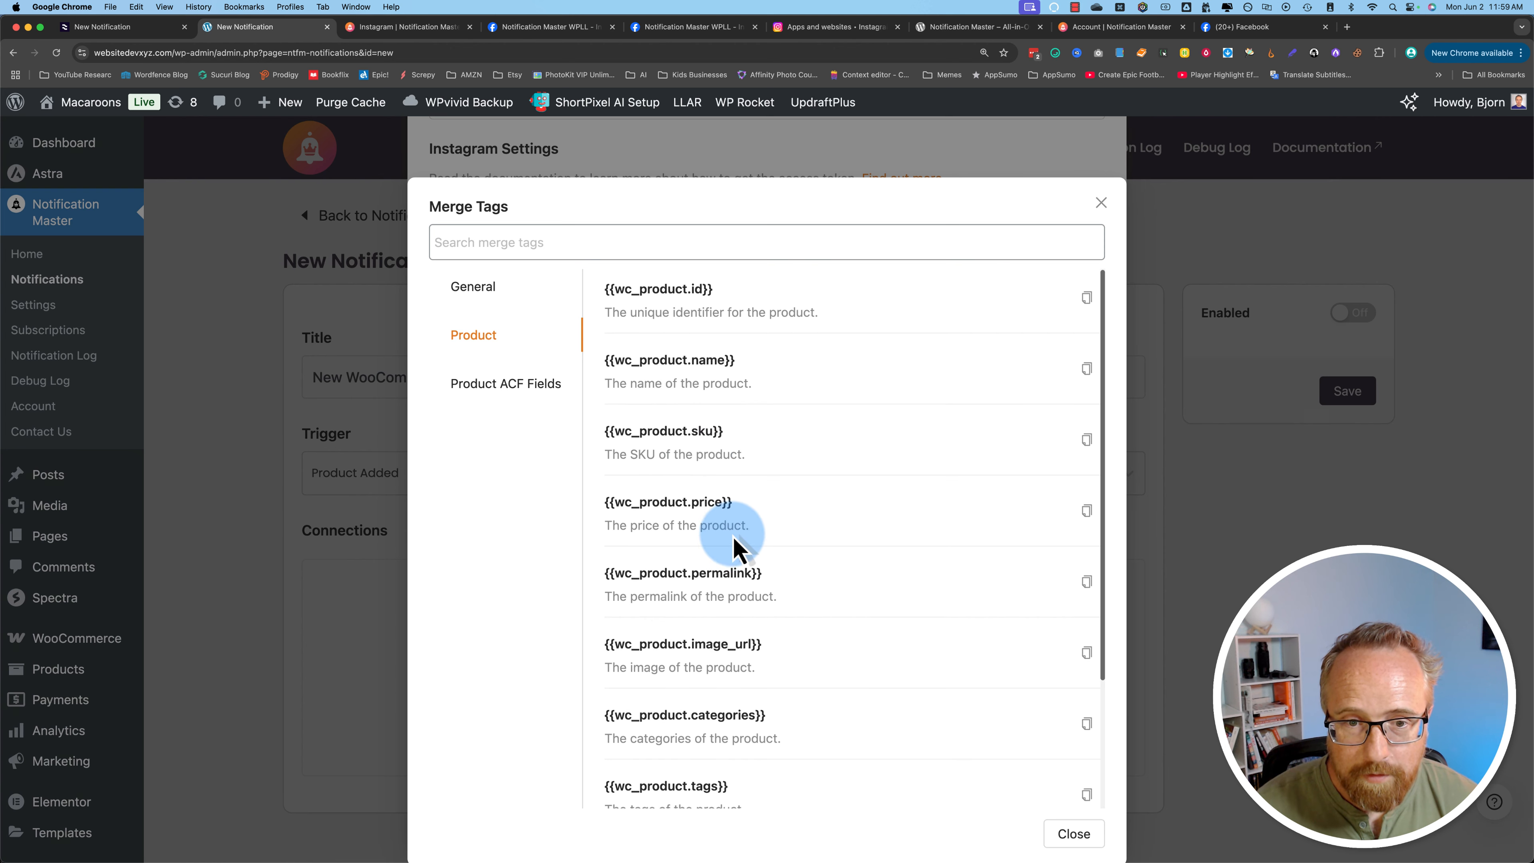
scroll(734, 547, down, 1)
scroll(728, 538, down, 3)
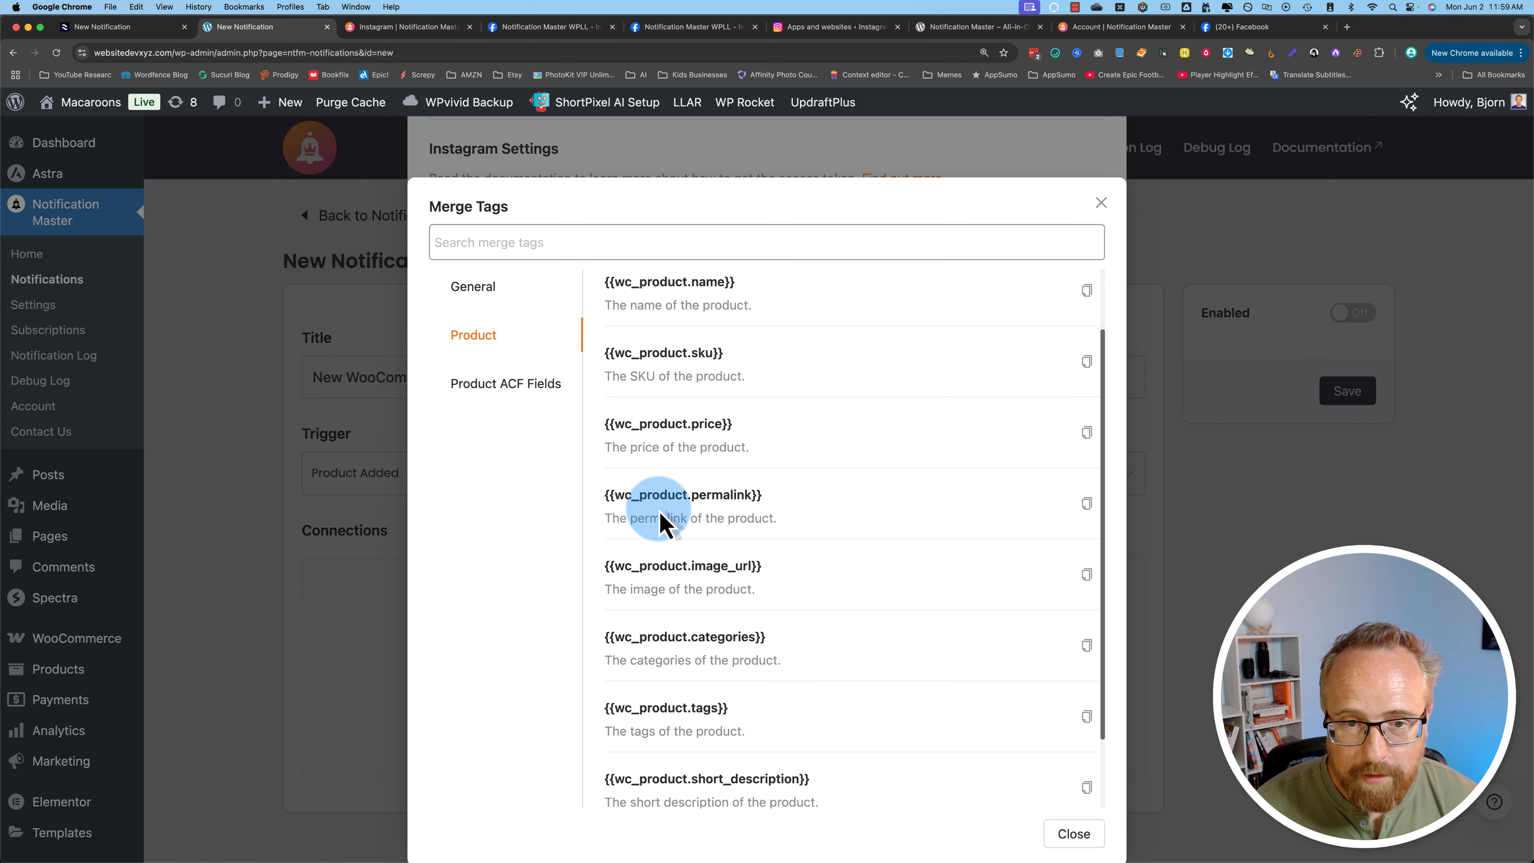
scroll(685, 508, down, 1)
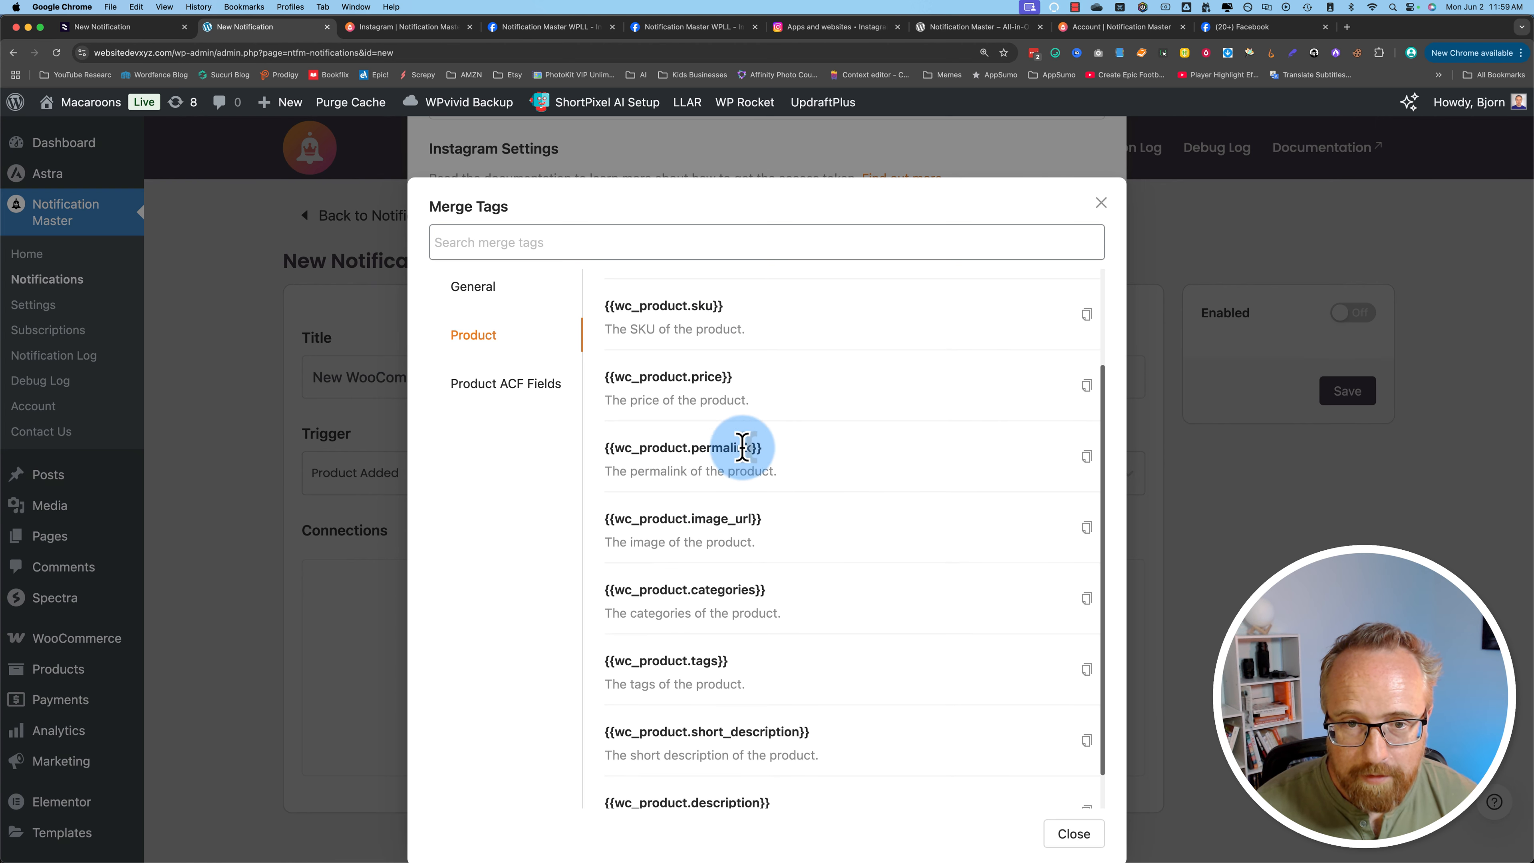
click(1087, 456)
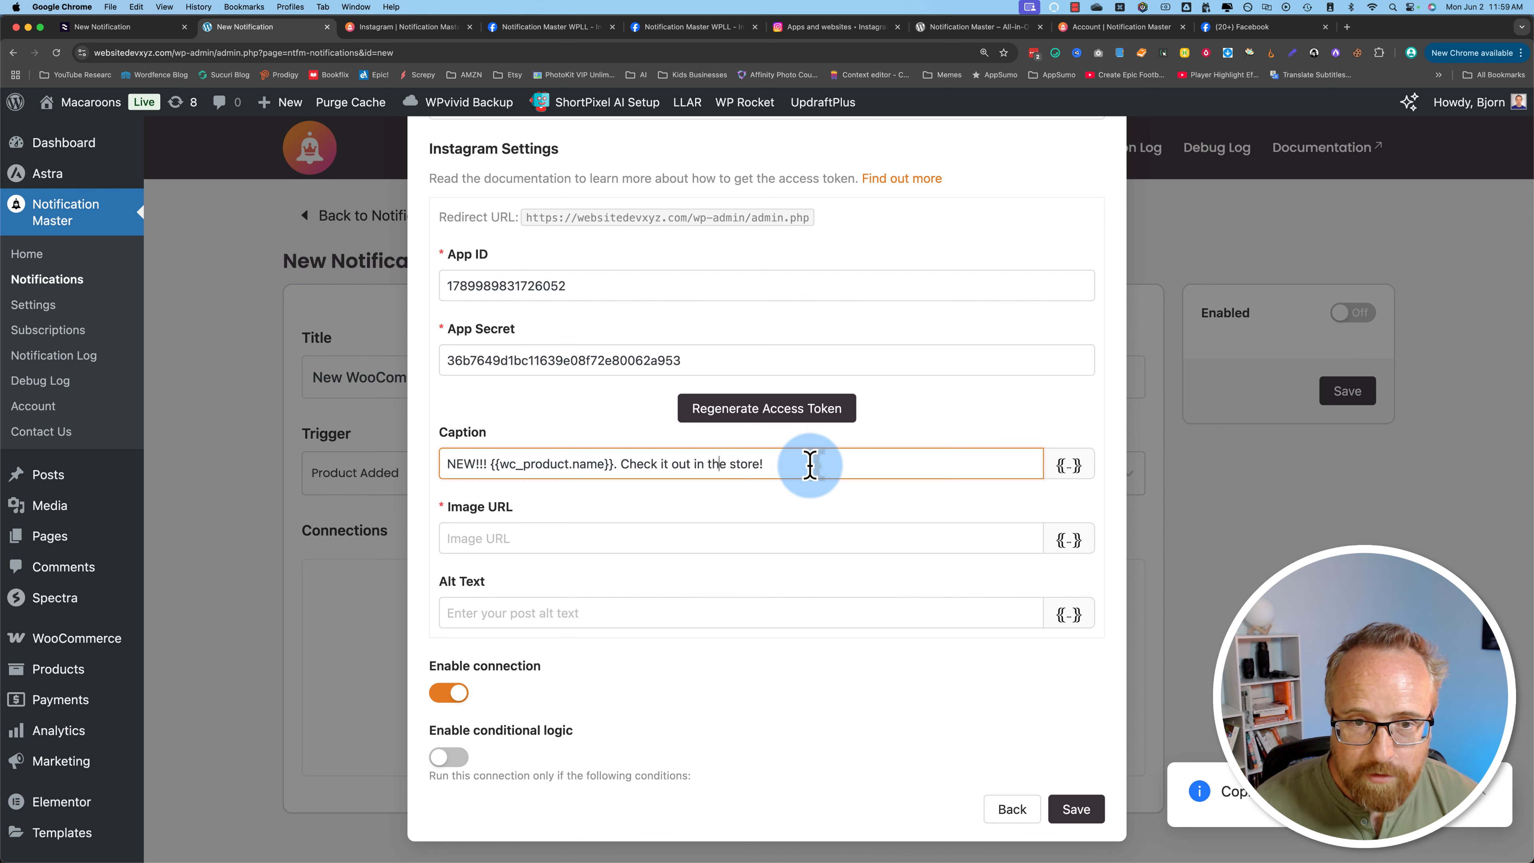
drag(811, 466, 763, 464)
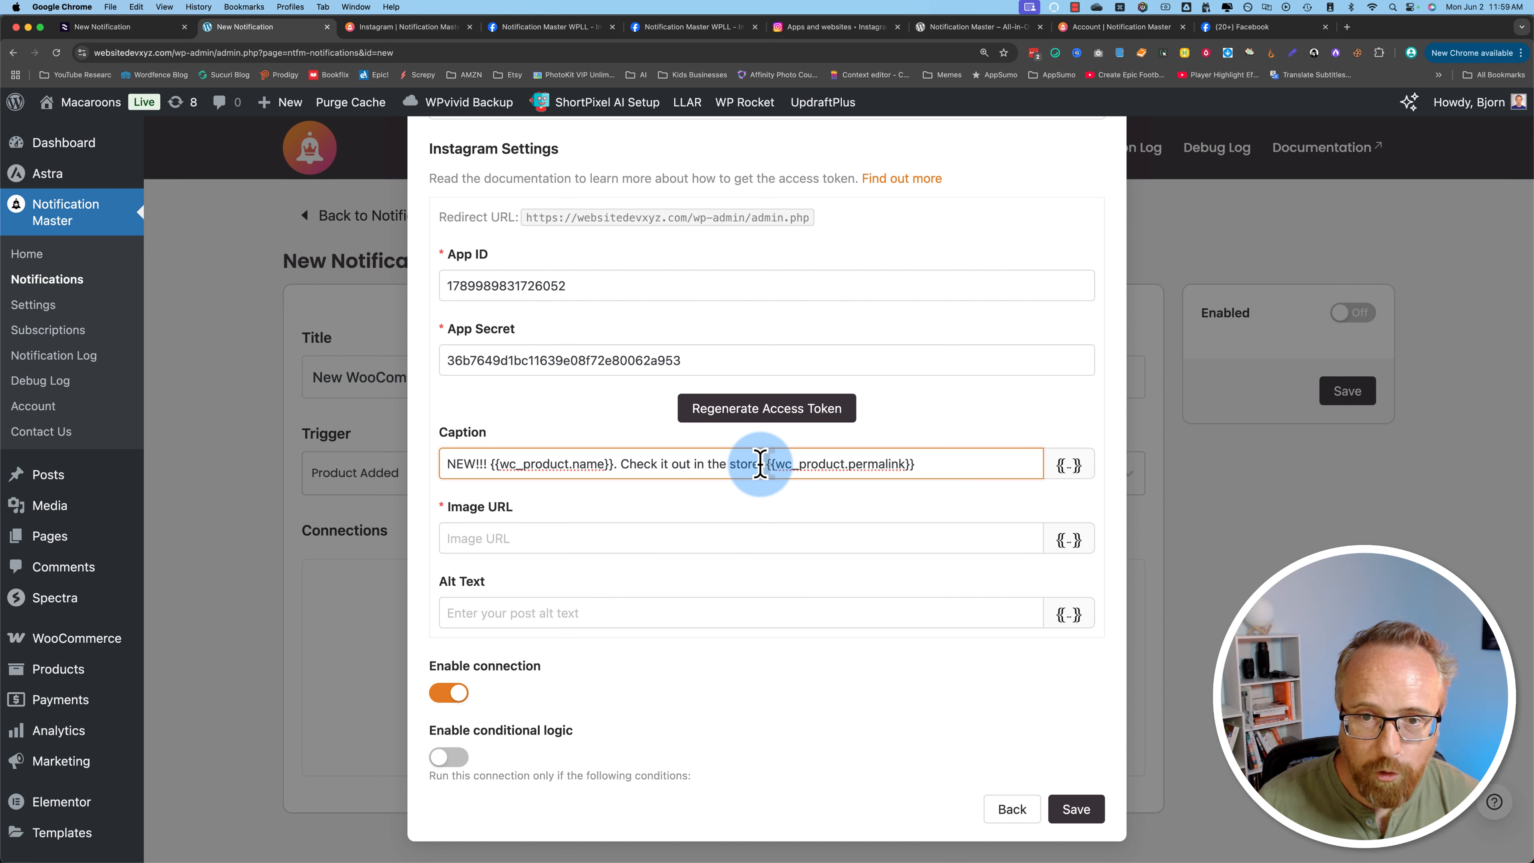
Step: Add a colon after "store" in the caption, just before the permalink merge tag
drag(948, 465, 763, 463)
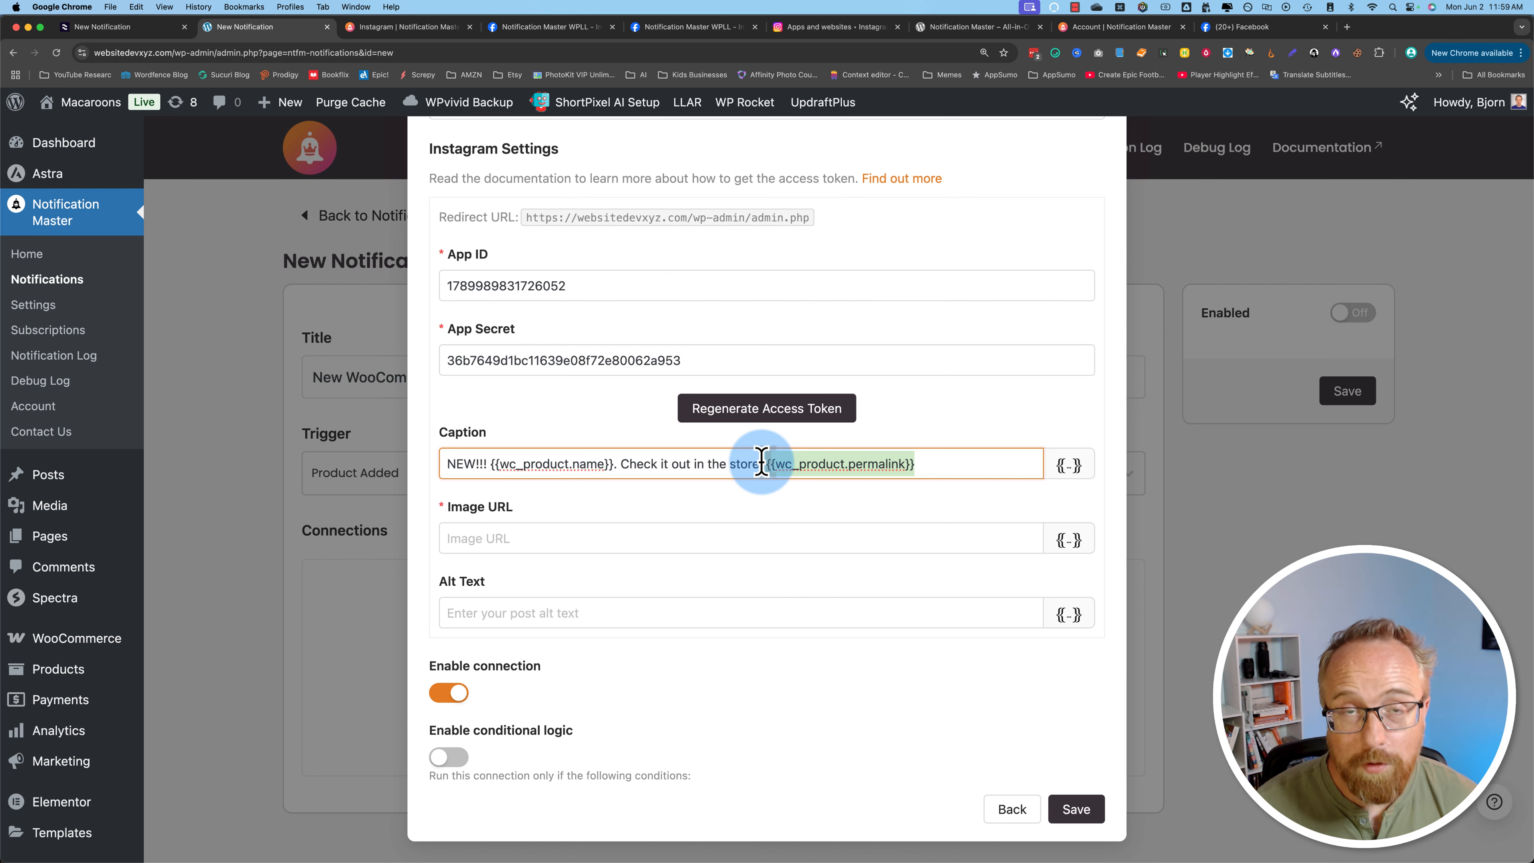
click(465, 521)
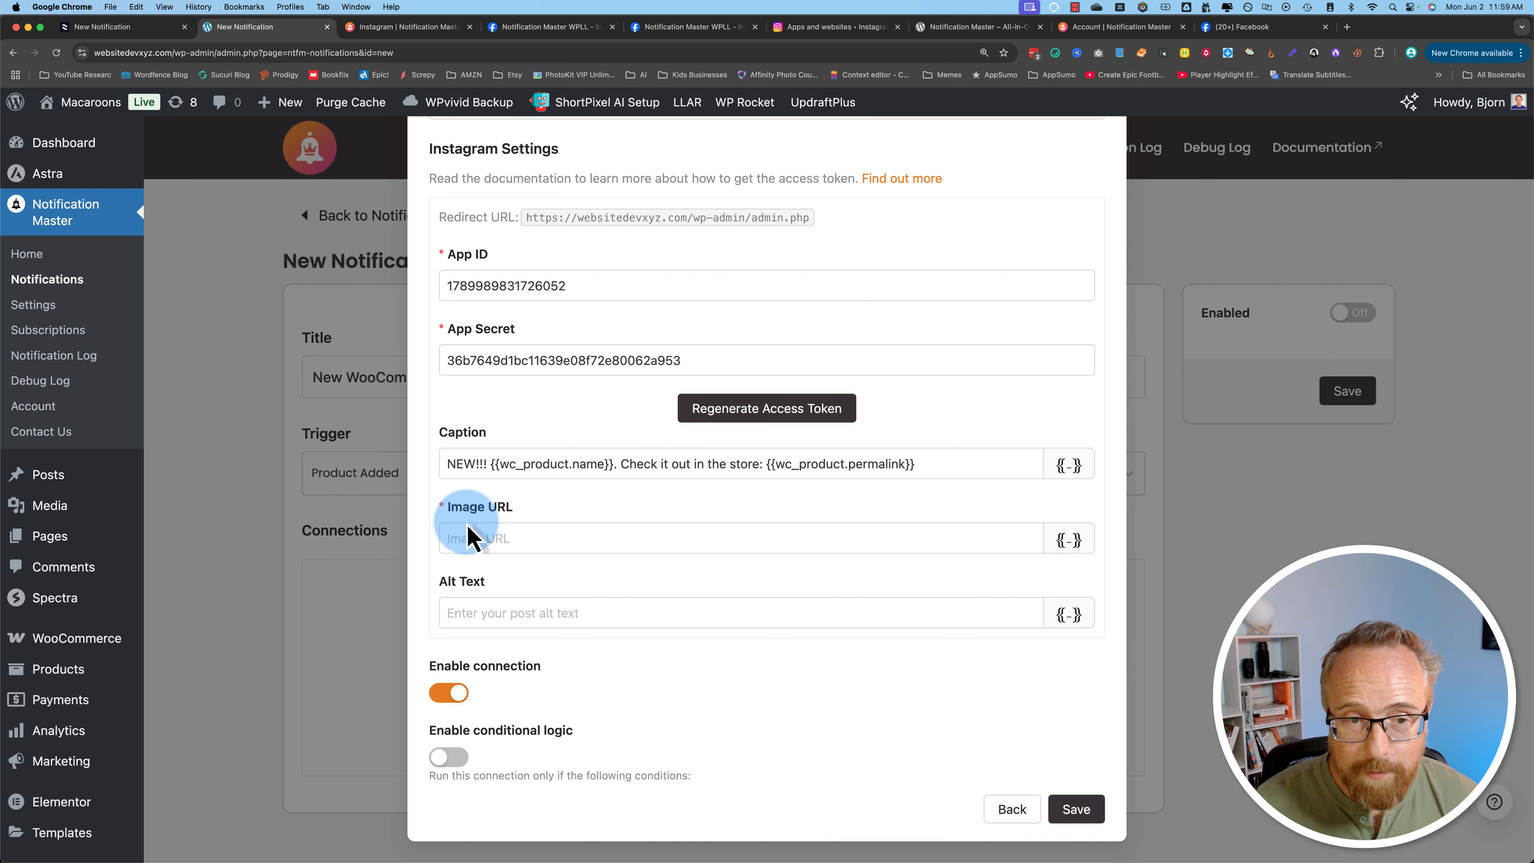
Step: Set the Image URL to the {{wc_product.image_url}} merge tag copied from the merge tag list
click(1068, 540)
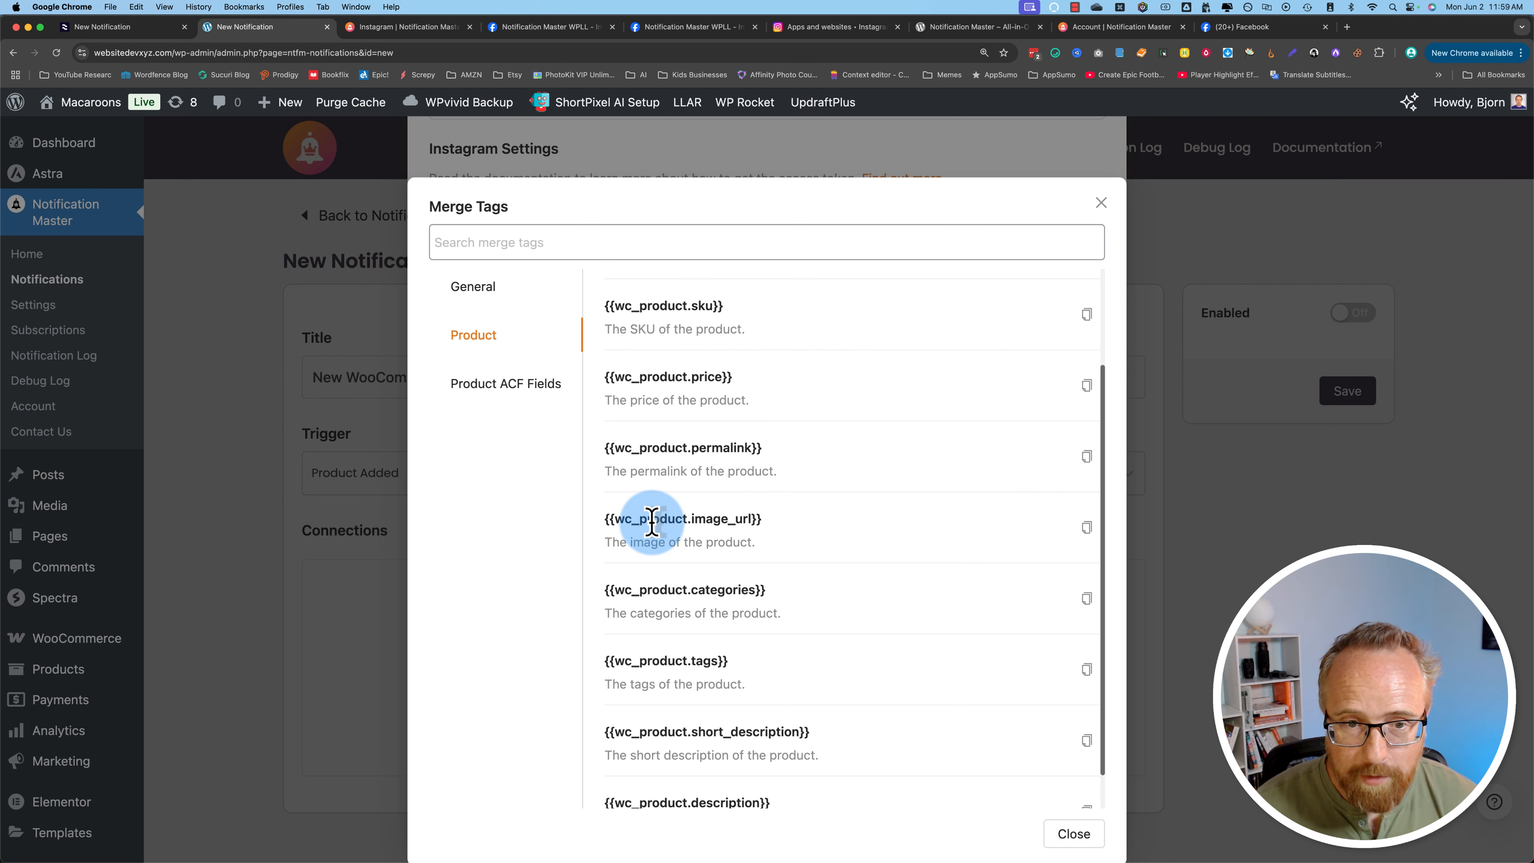
click(1086, 530)
click(550, 535)
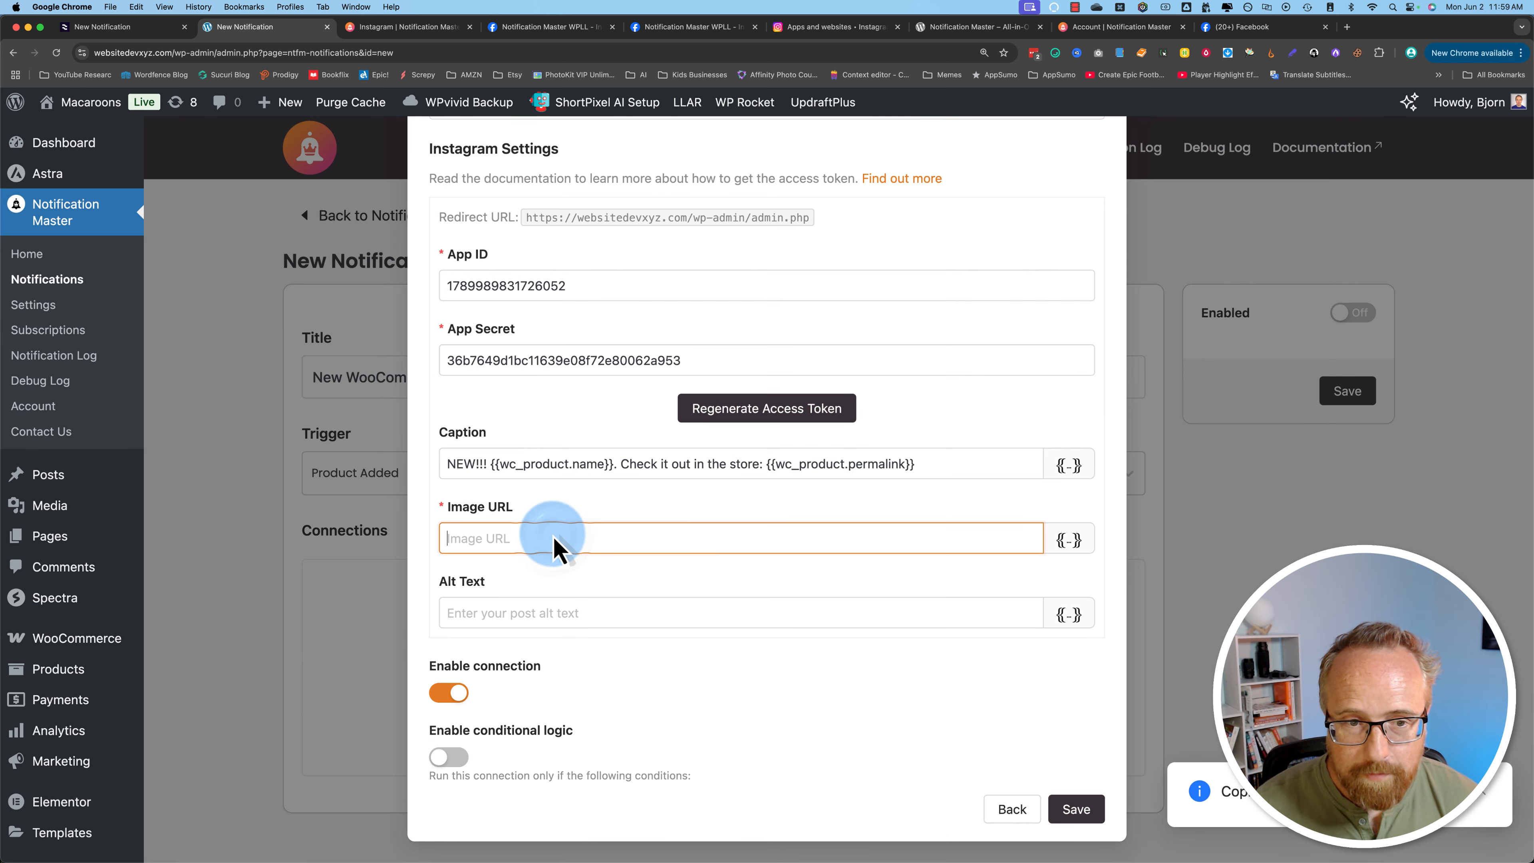
right_click(554, 535)
click(574, 619)
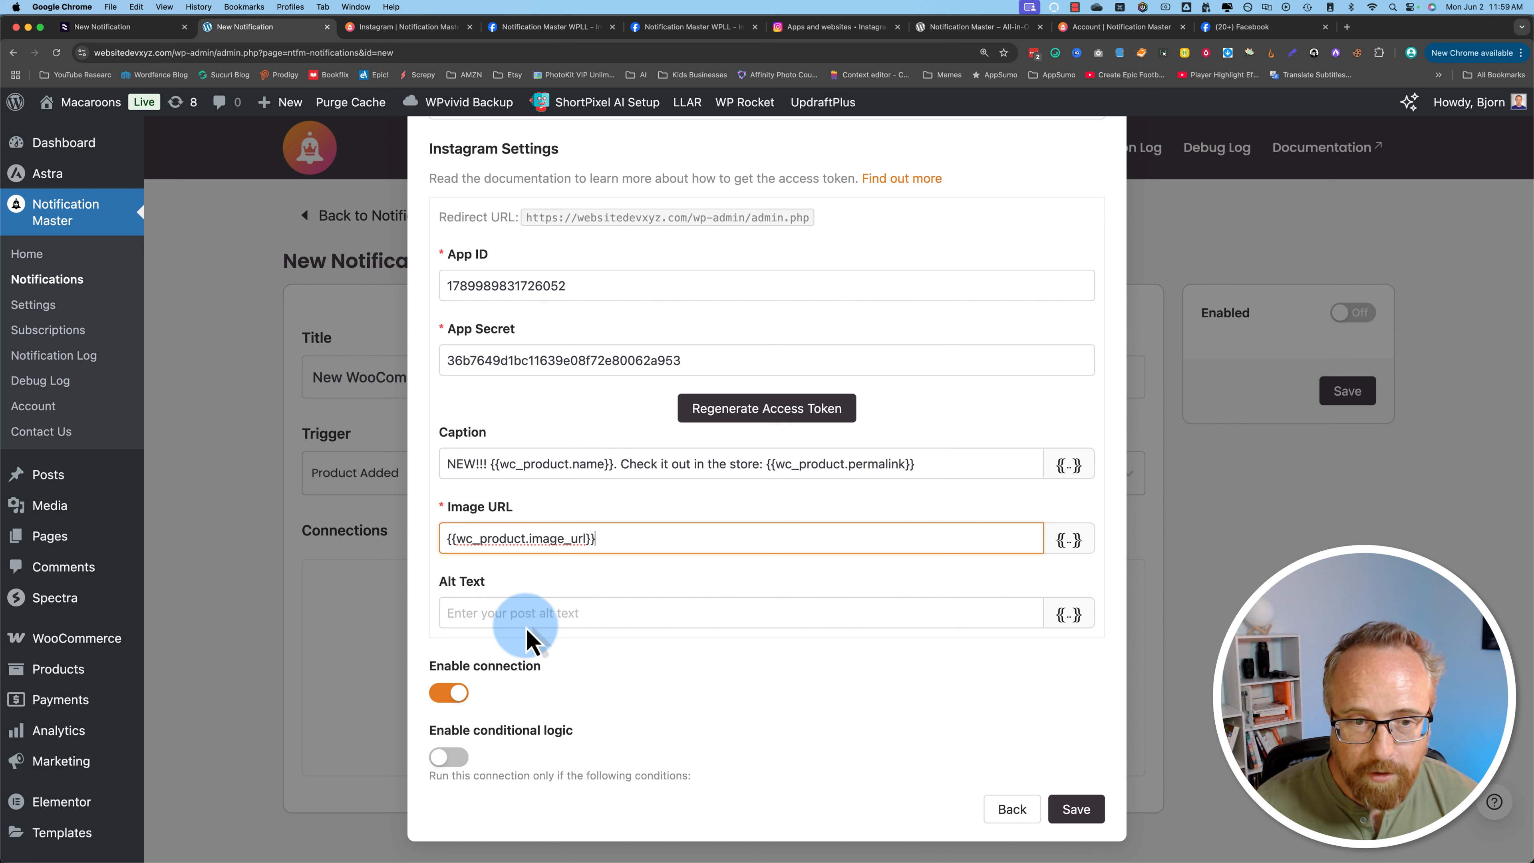
Step: Copy the whole caption text into the Alt Text field
triple_click(603, 463)
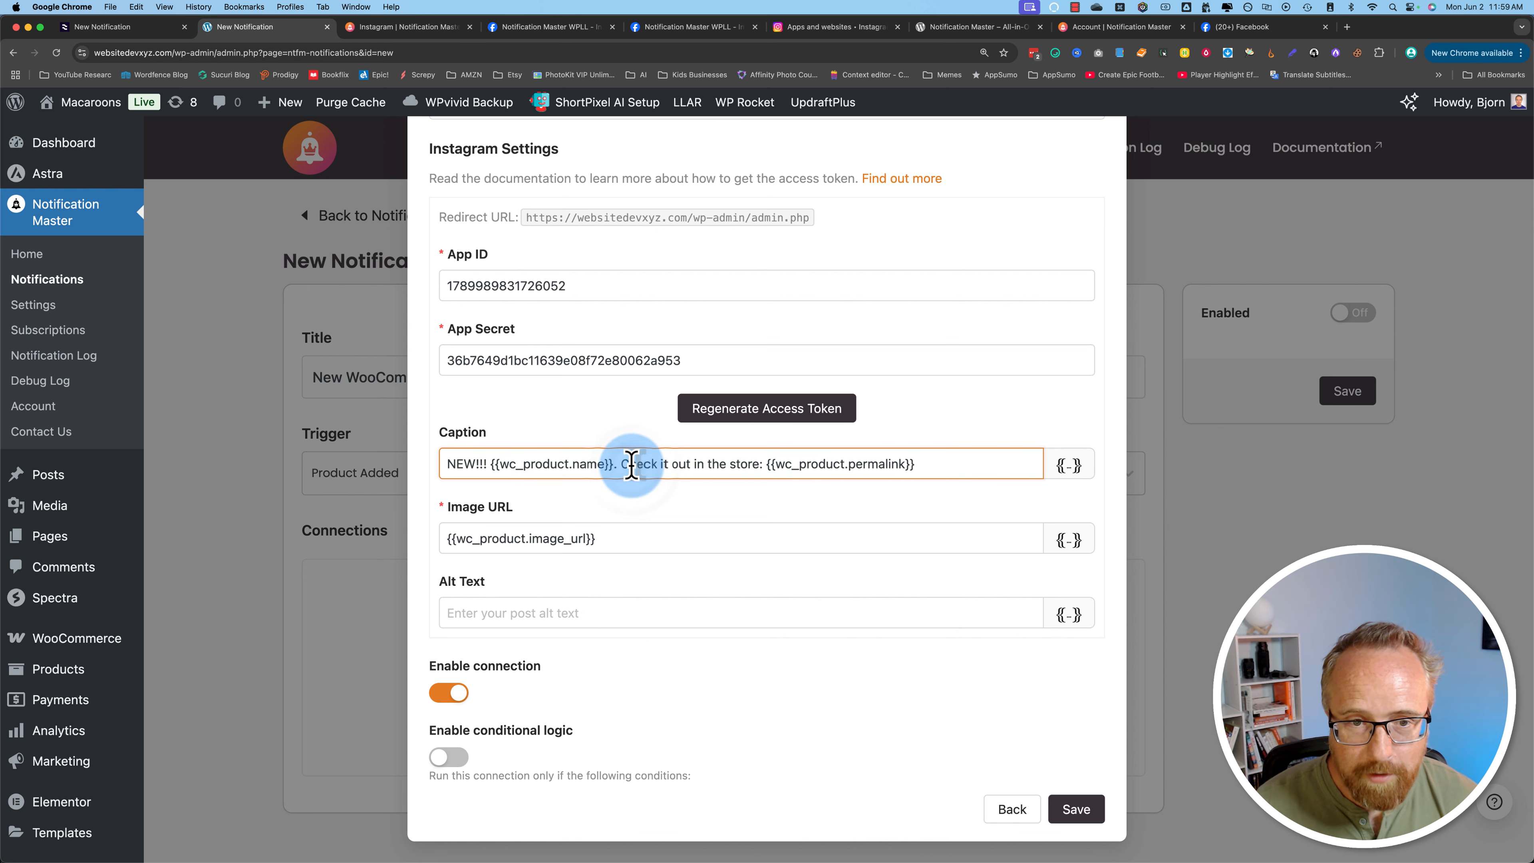
click(515, 612)
key(super+v)
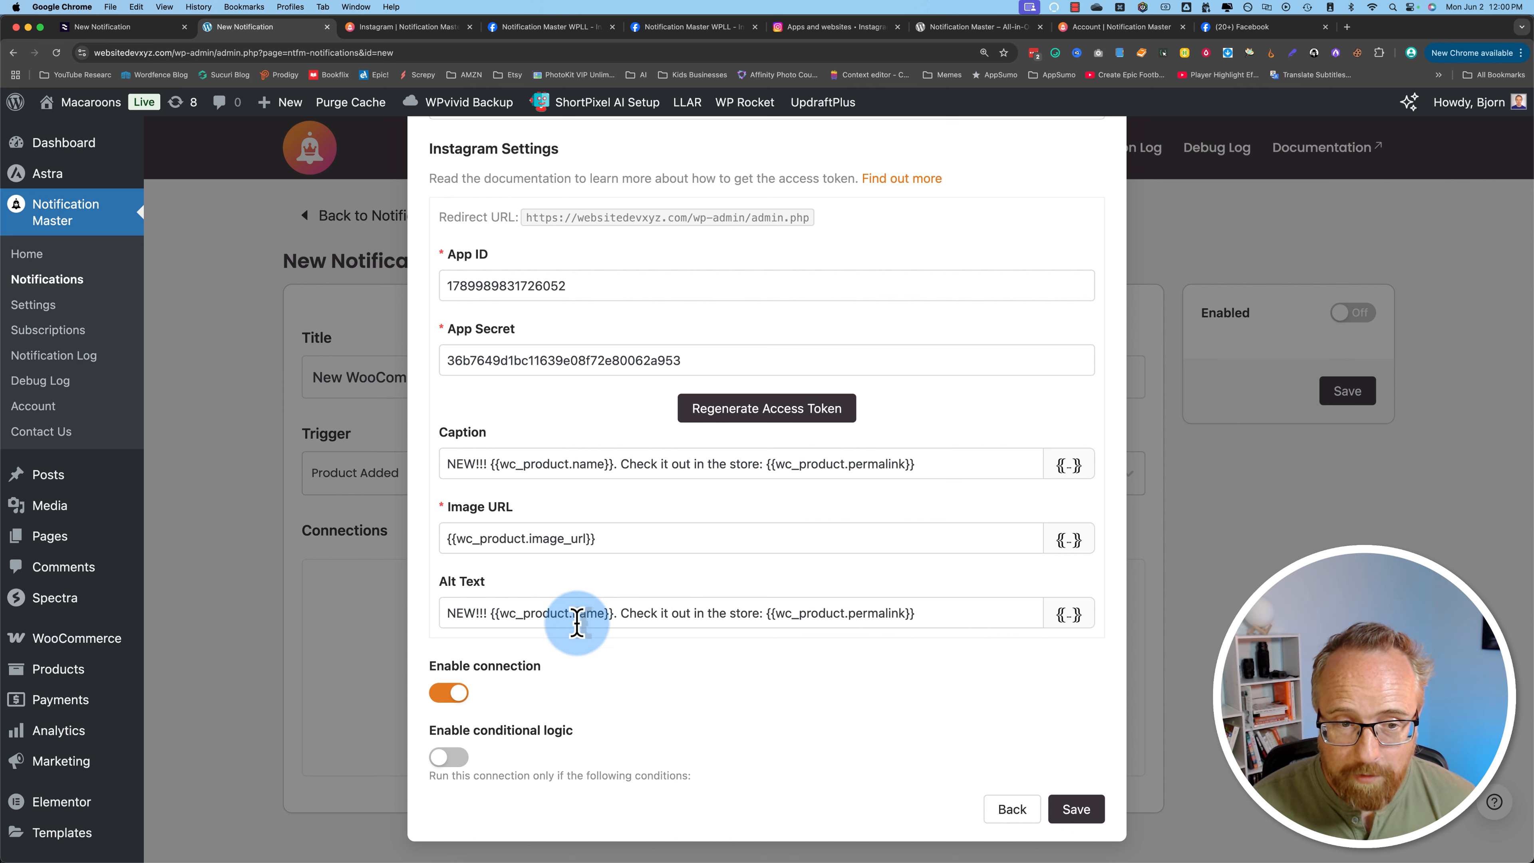
Step: Enable conditional logic with a condition that {{wc_product.categories}} is equal to Shoes
click(448, 693)
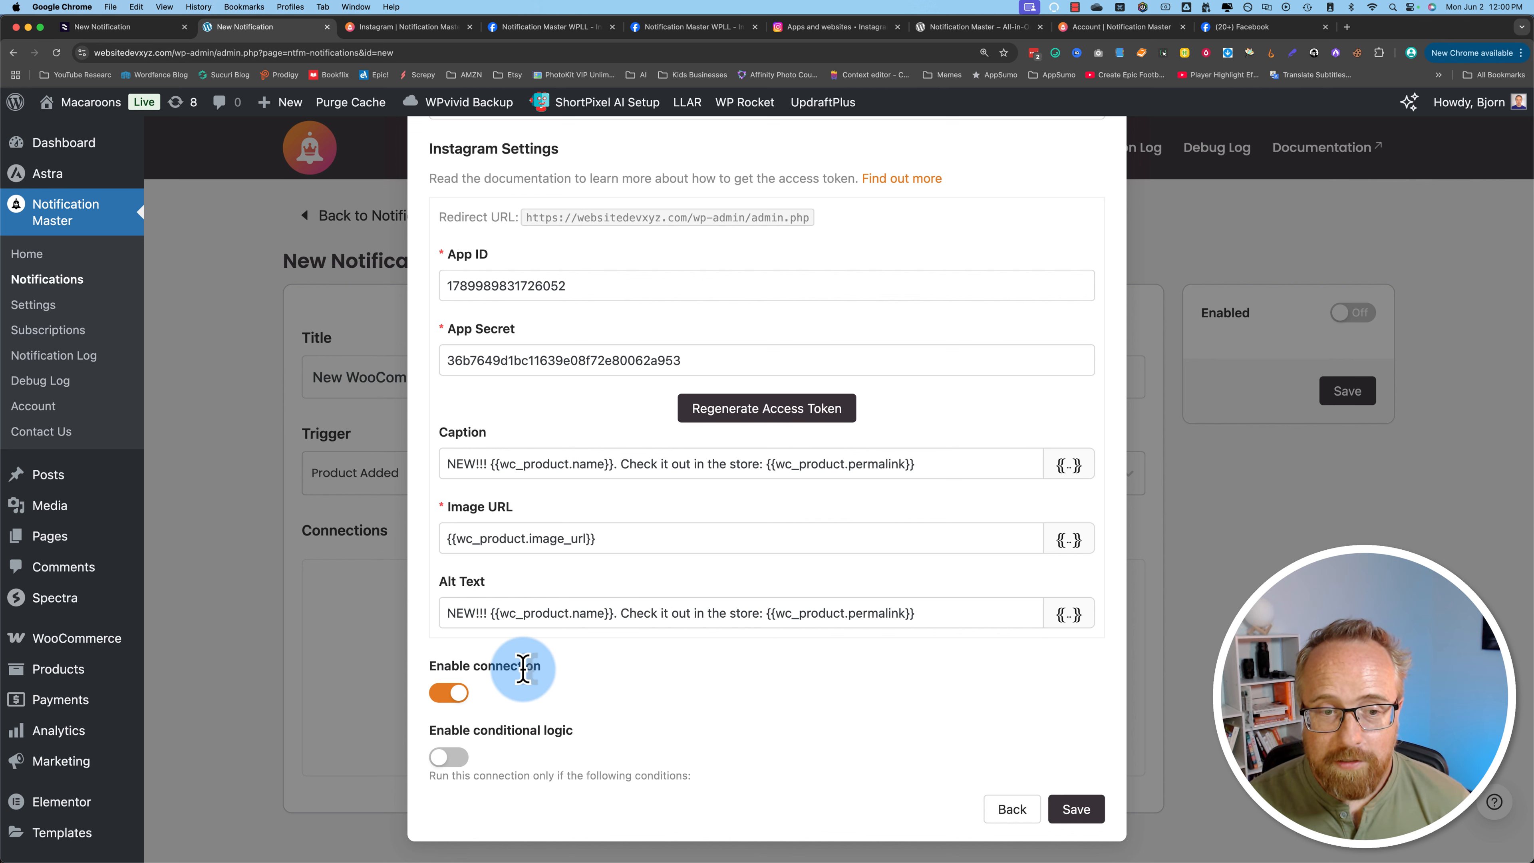
drag(436, 731, 577, 732)
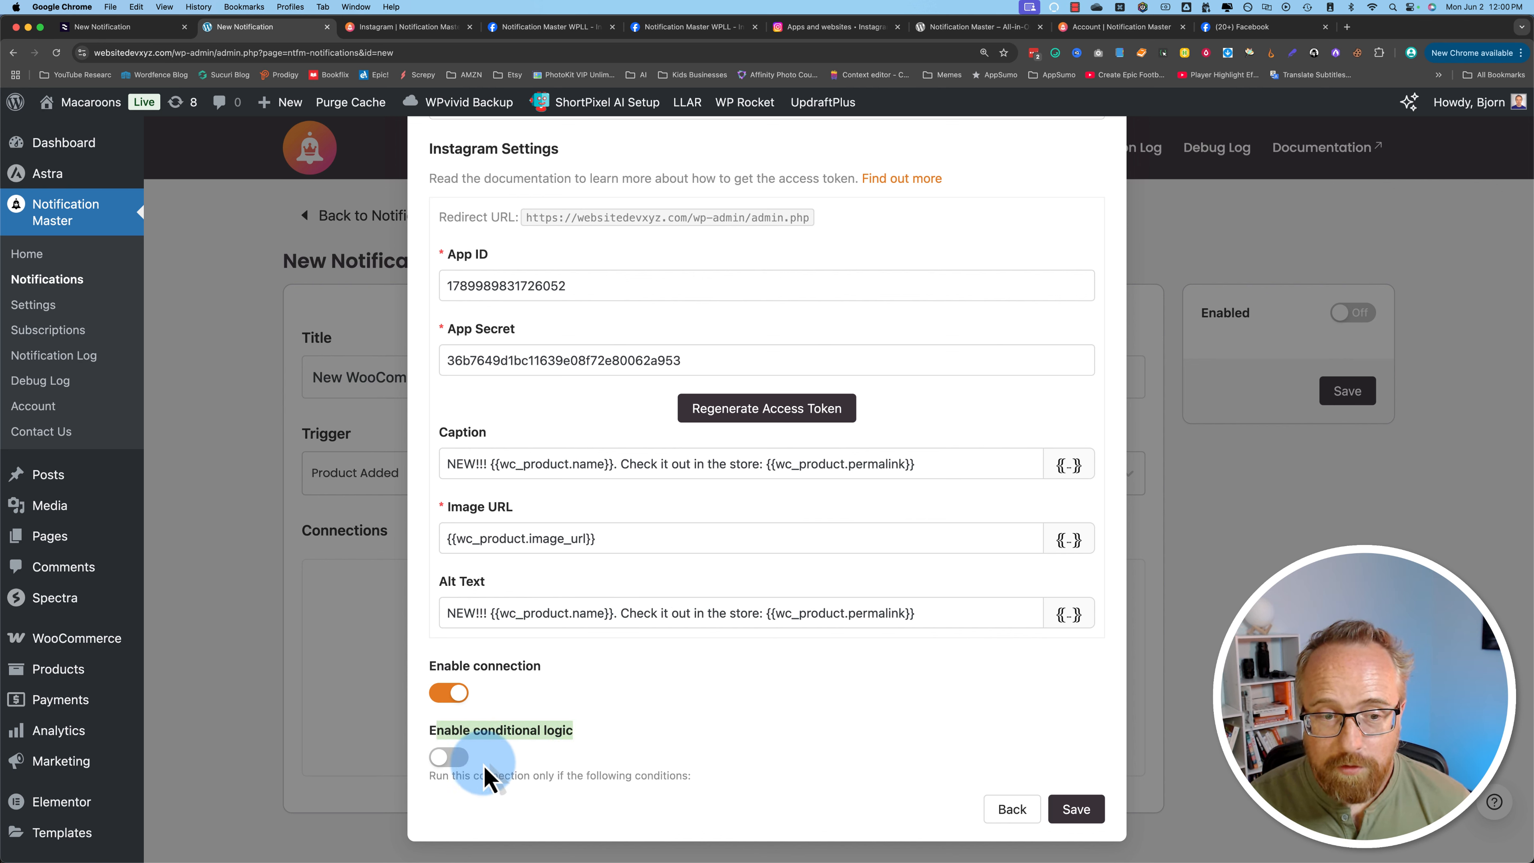
click(448, 757)
scroll(757, 704, down, 5)
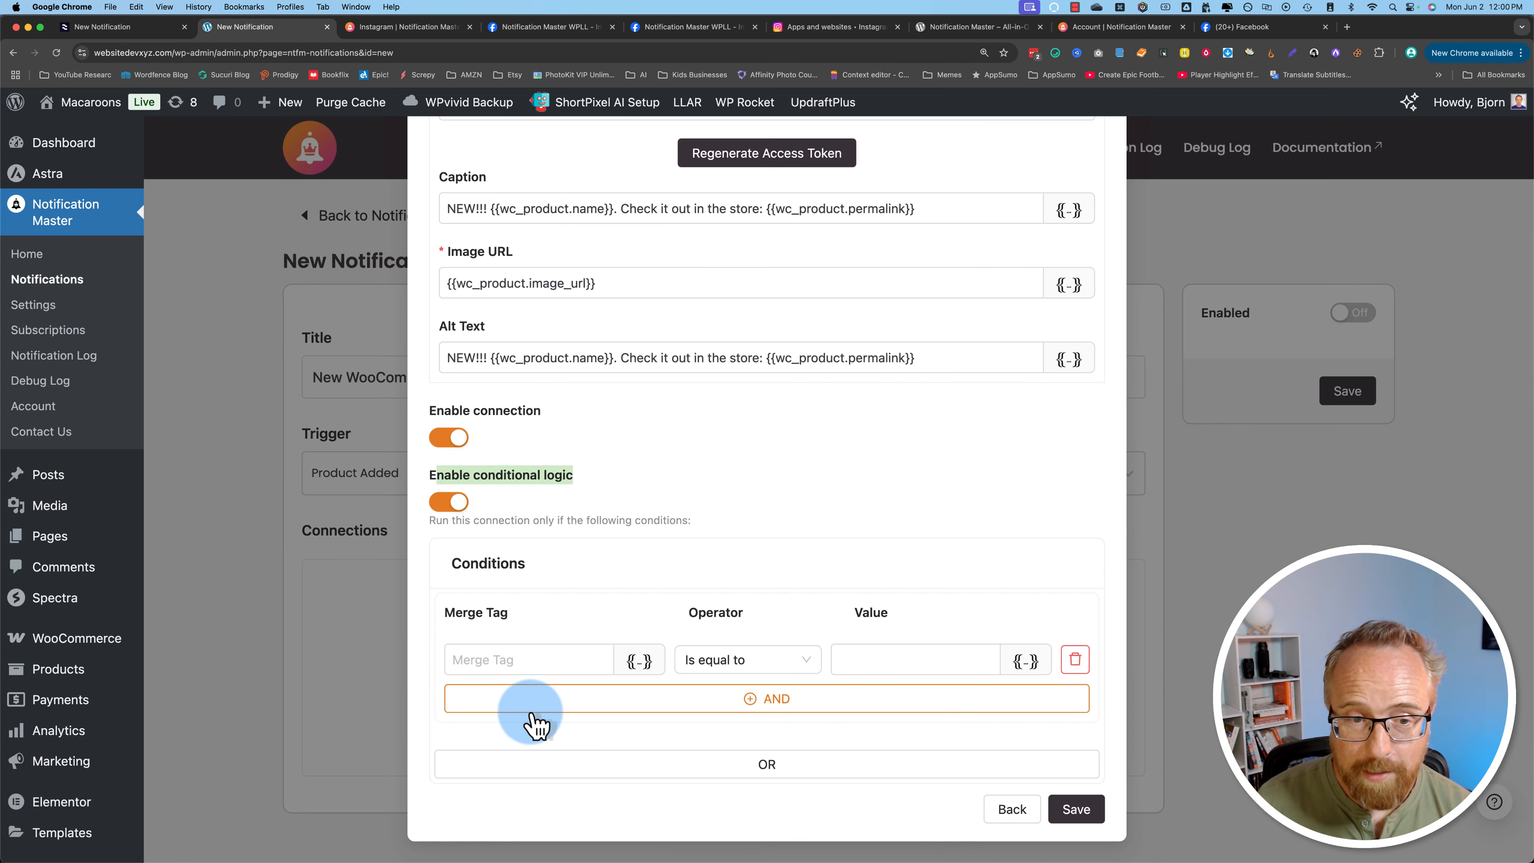
click(653, 671)
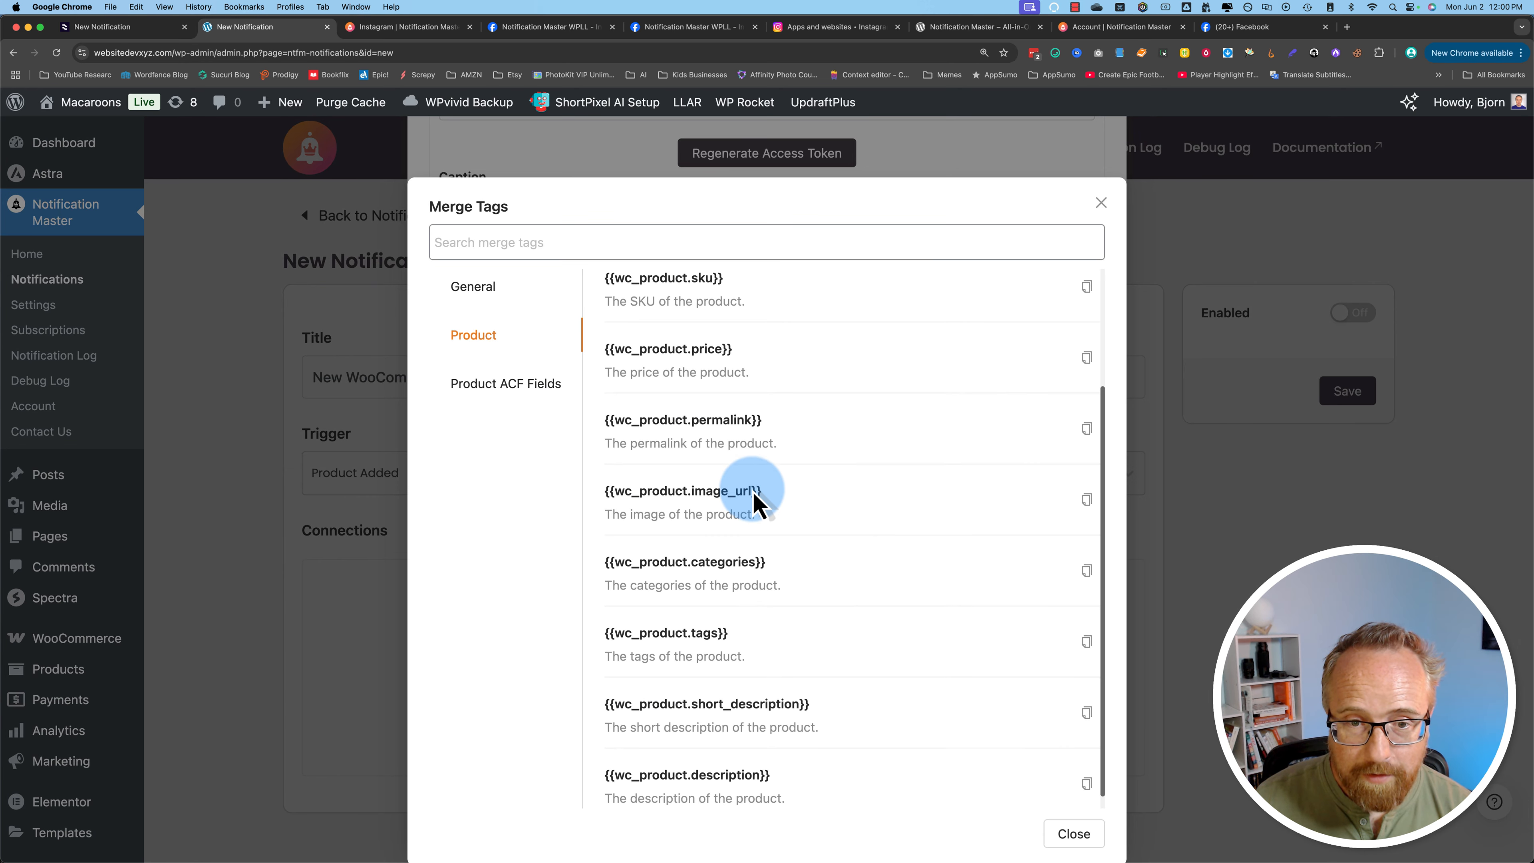
scroll(744, 526, down, 1)
click(1084, 559)
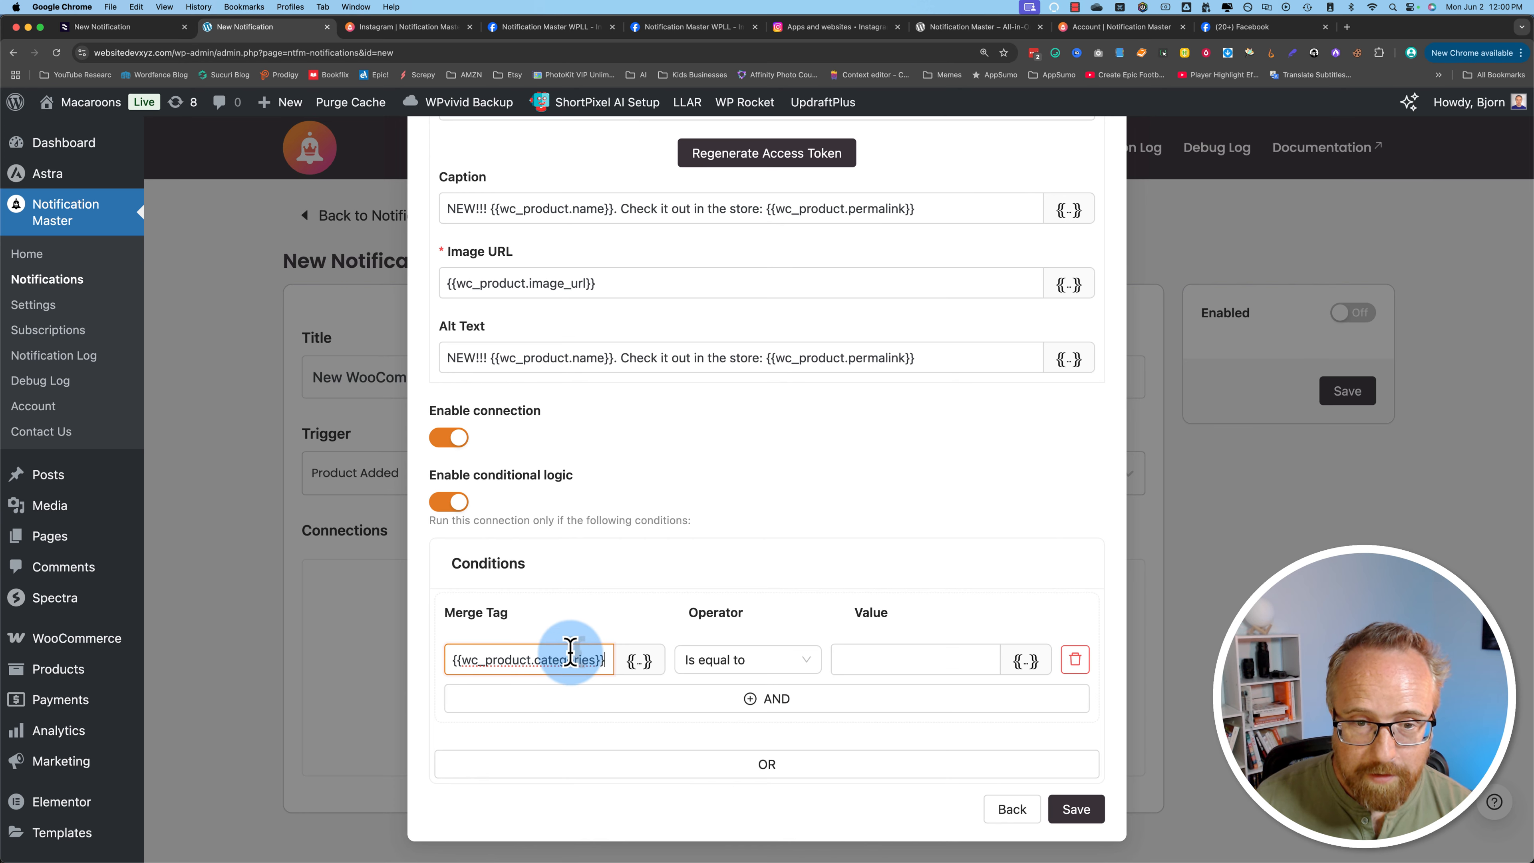
click(809, 663)
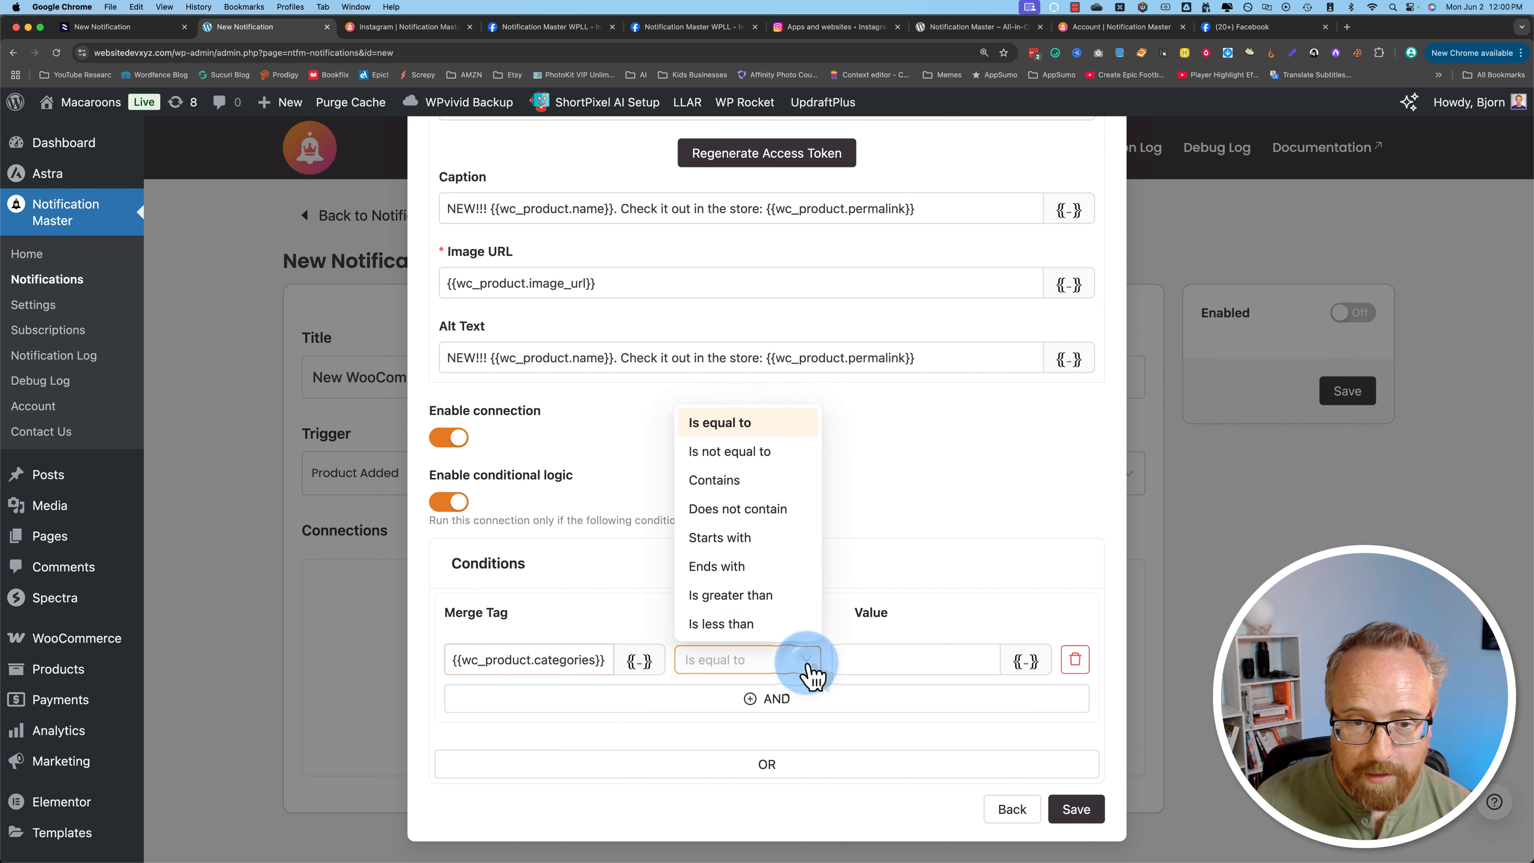
click(880, 657)
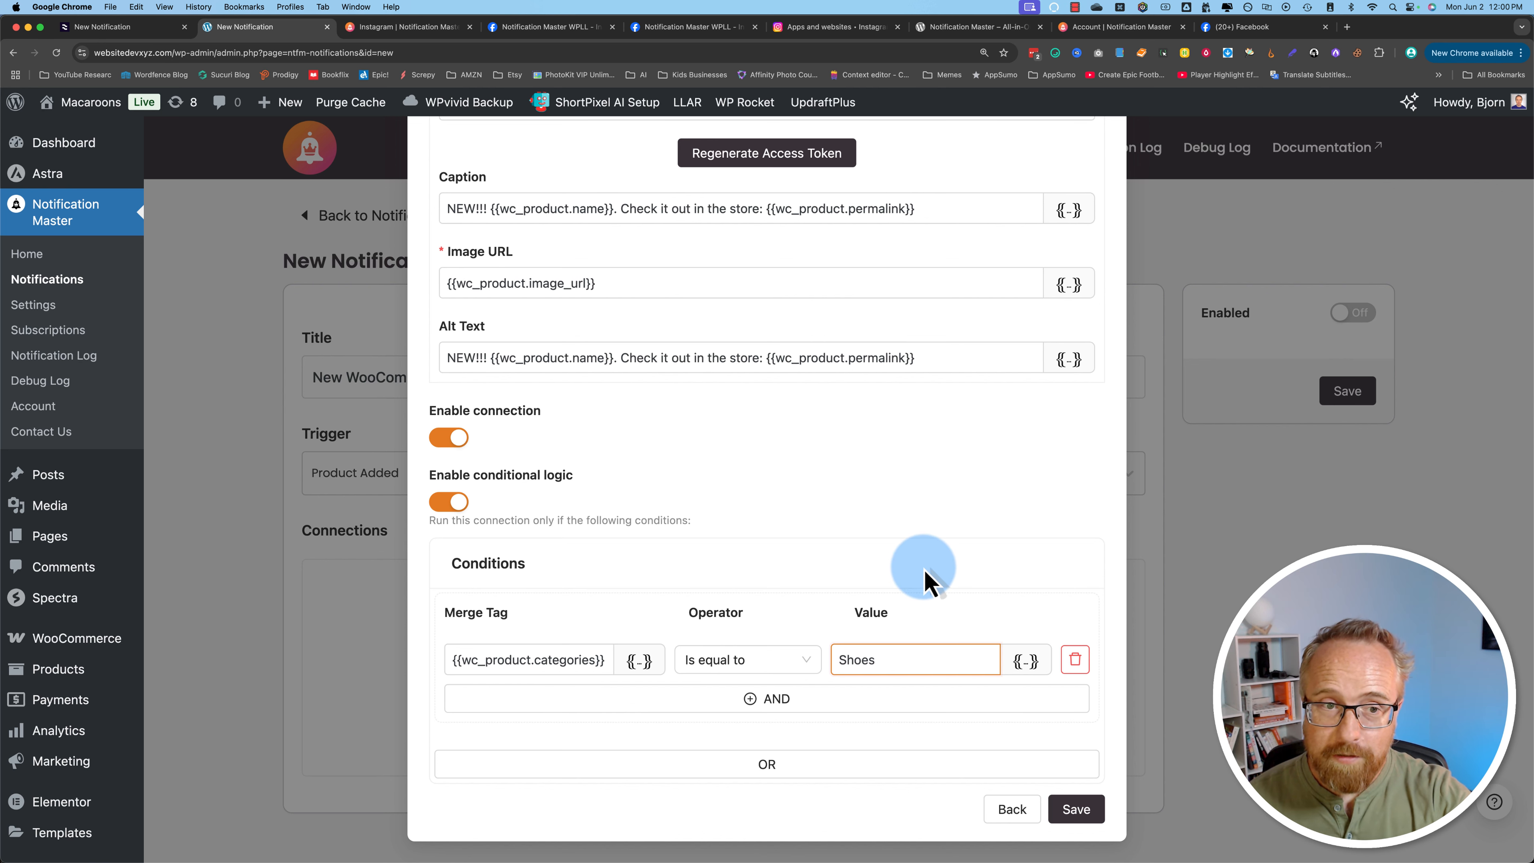
Step: Remove the condition and save the Instagram connection with conditional logic switched off
scroll(915, 581, up, 2)
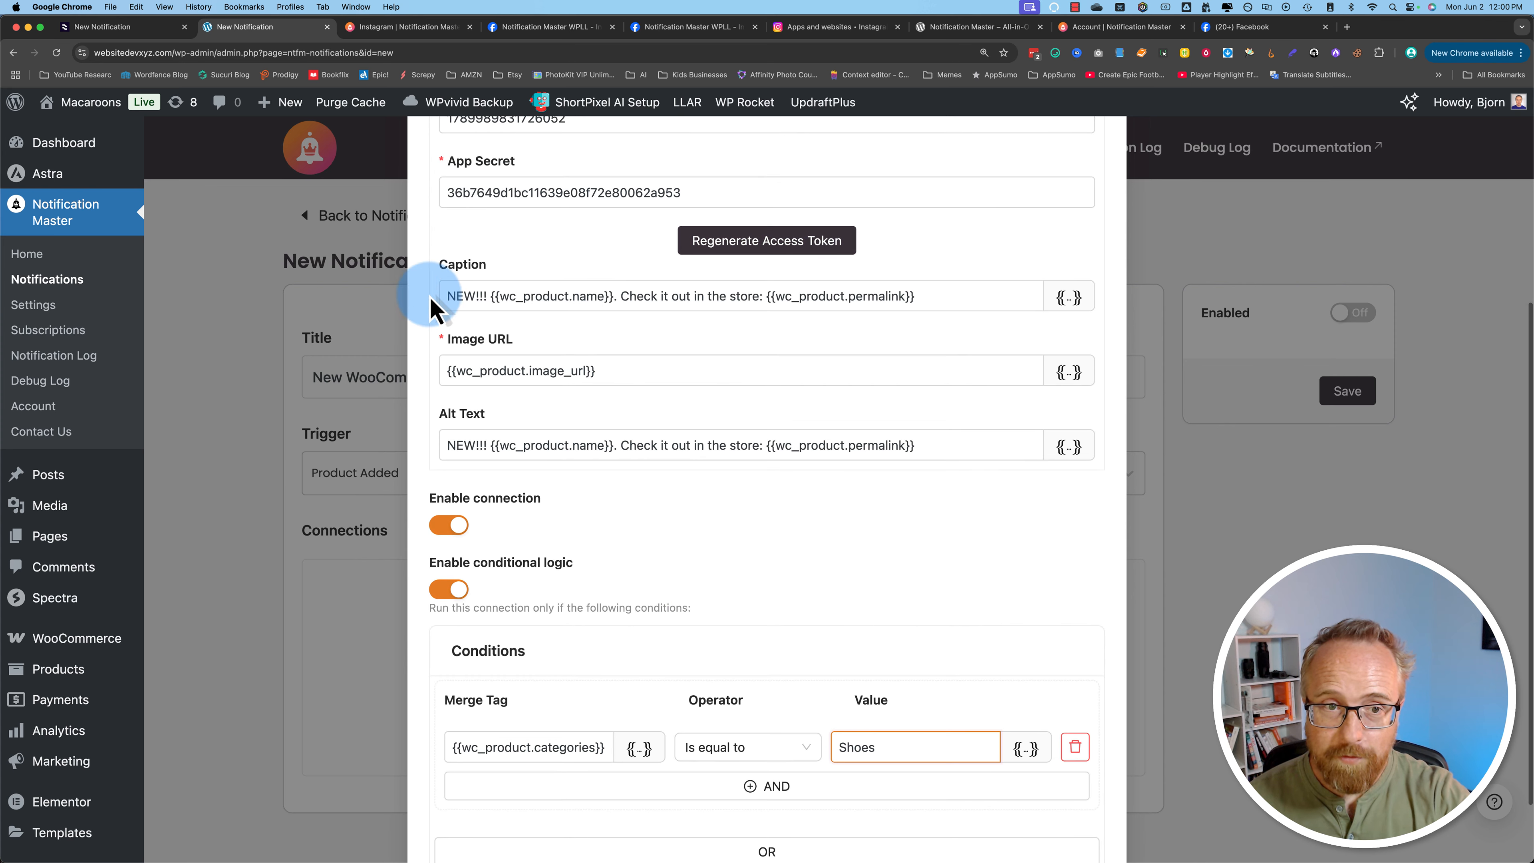
drag(457, 297, 885, 296)
scroll(833, 665, down, 2)
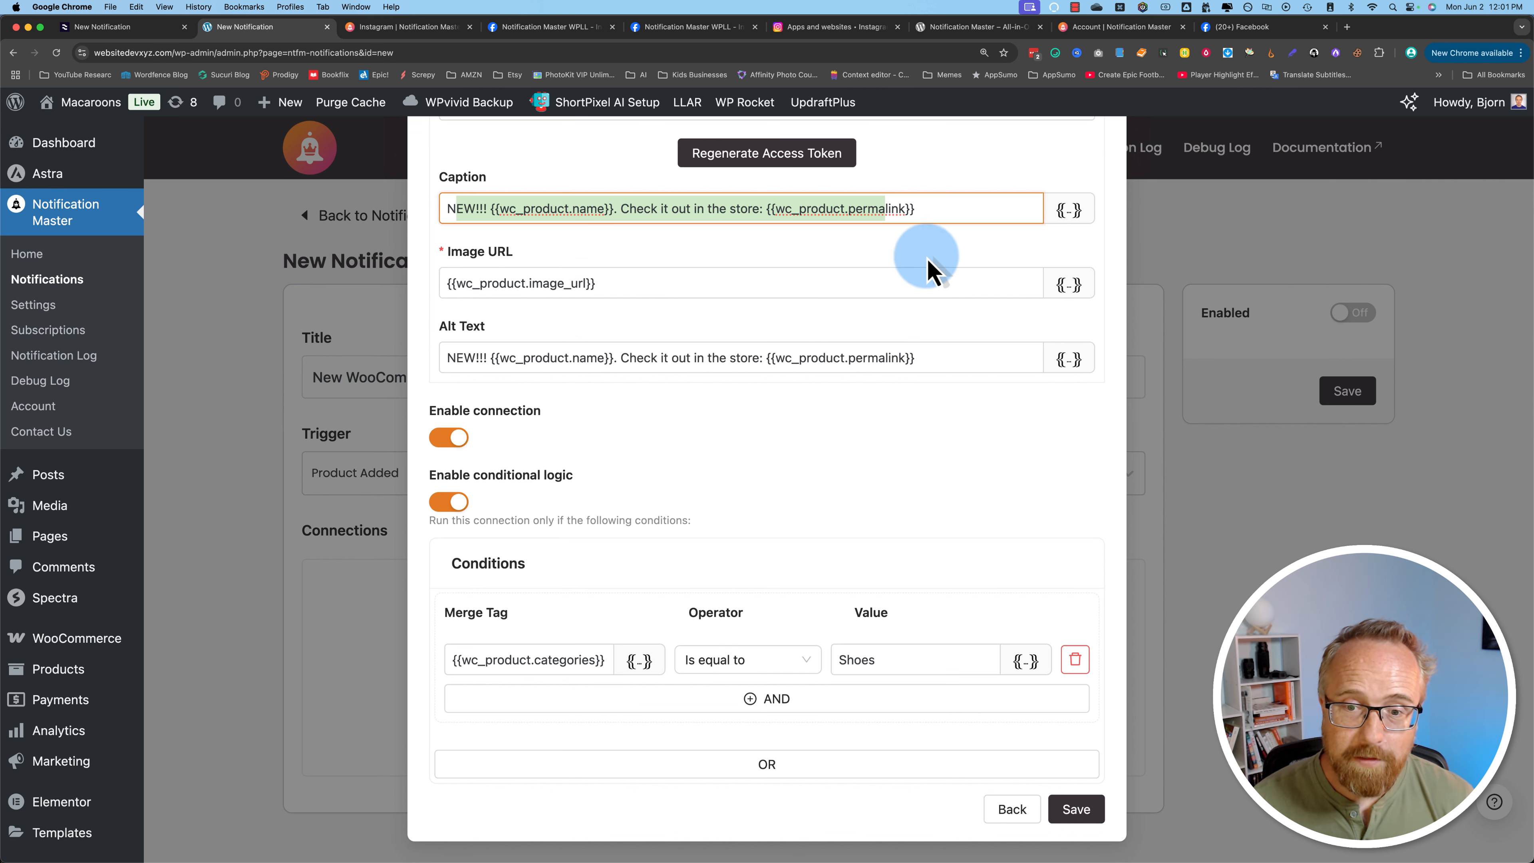
click(1076, 660)
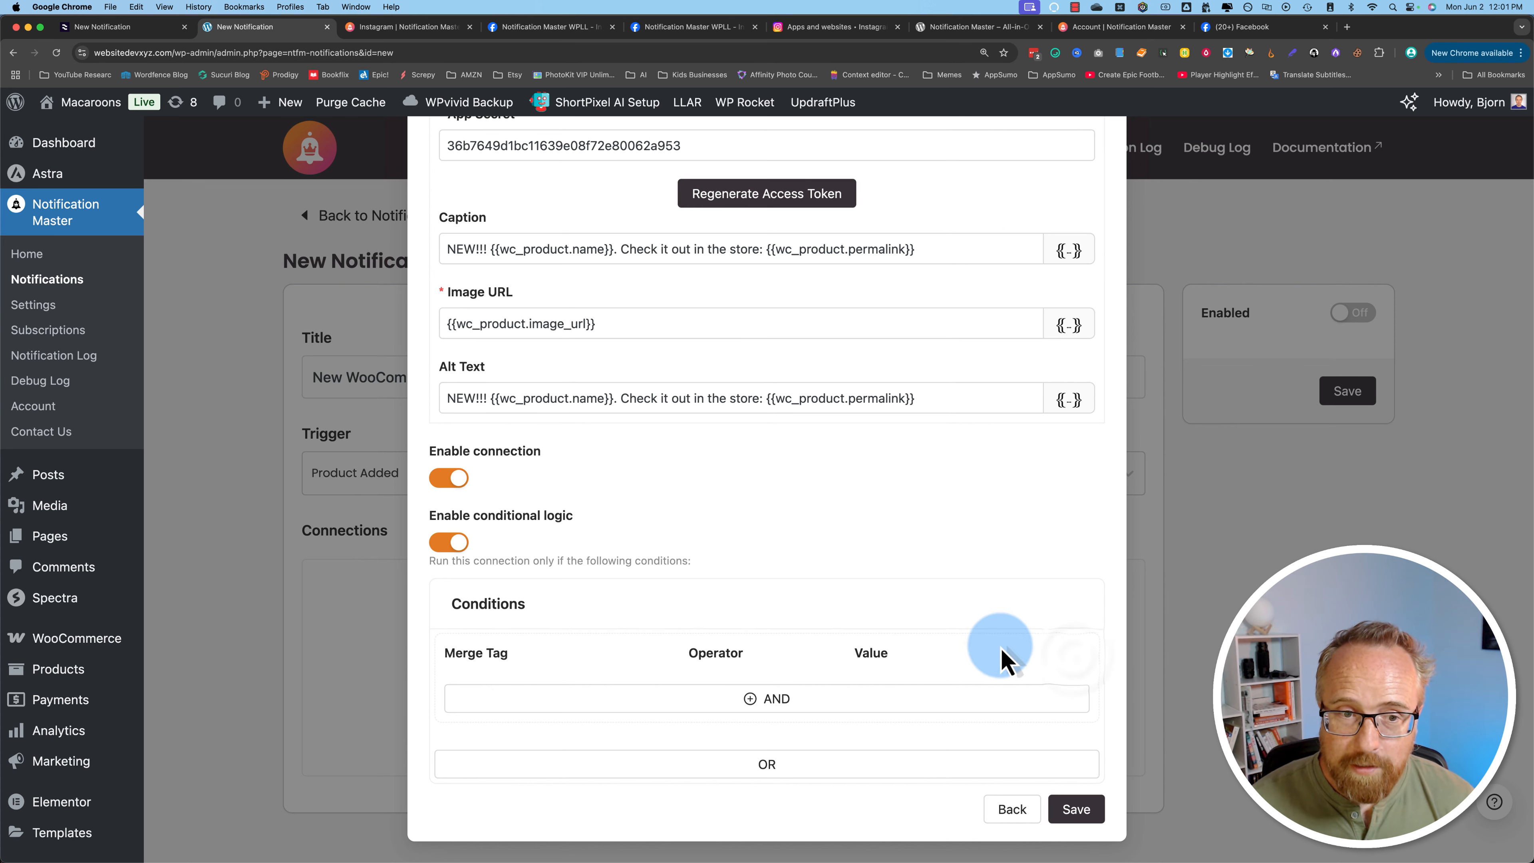
click(450, 542)
click(1079, 811)
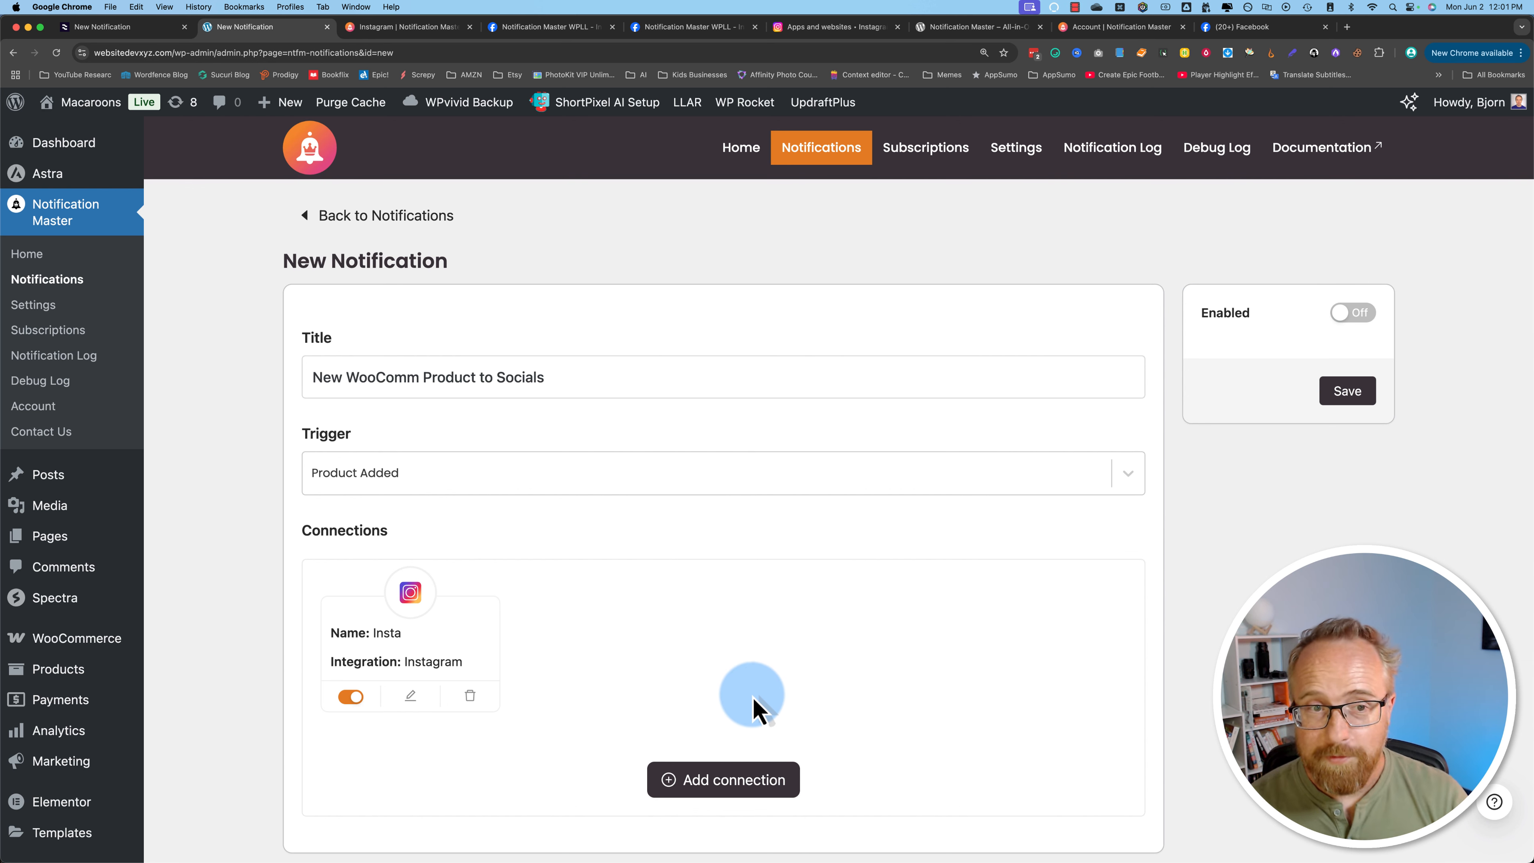
Step: Add a new Facebook connection and name it FB
scroll(558, 760, down, 2)
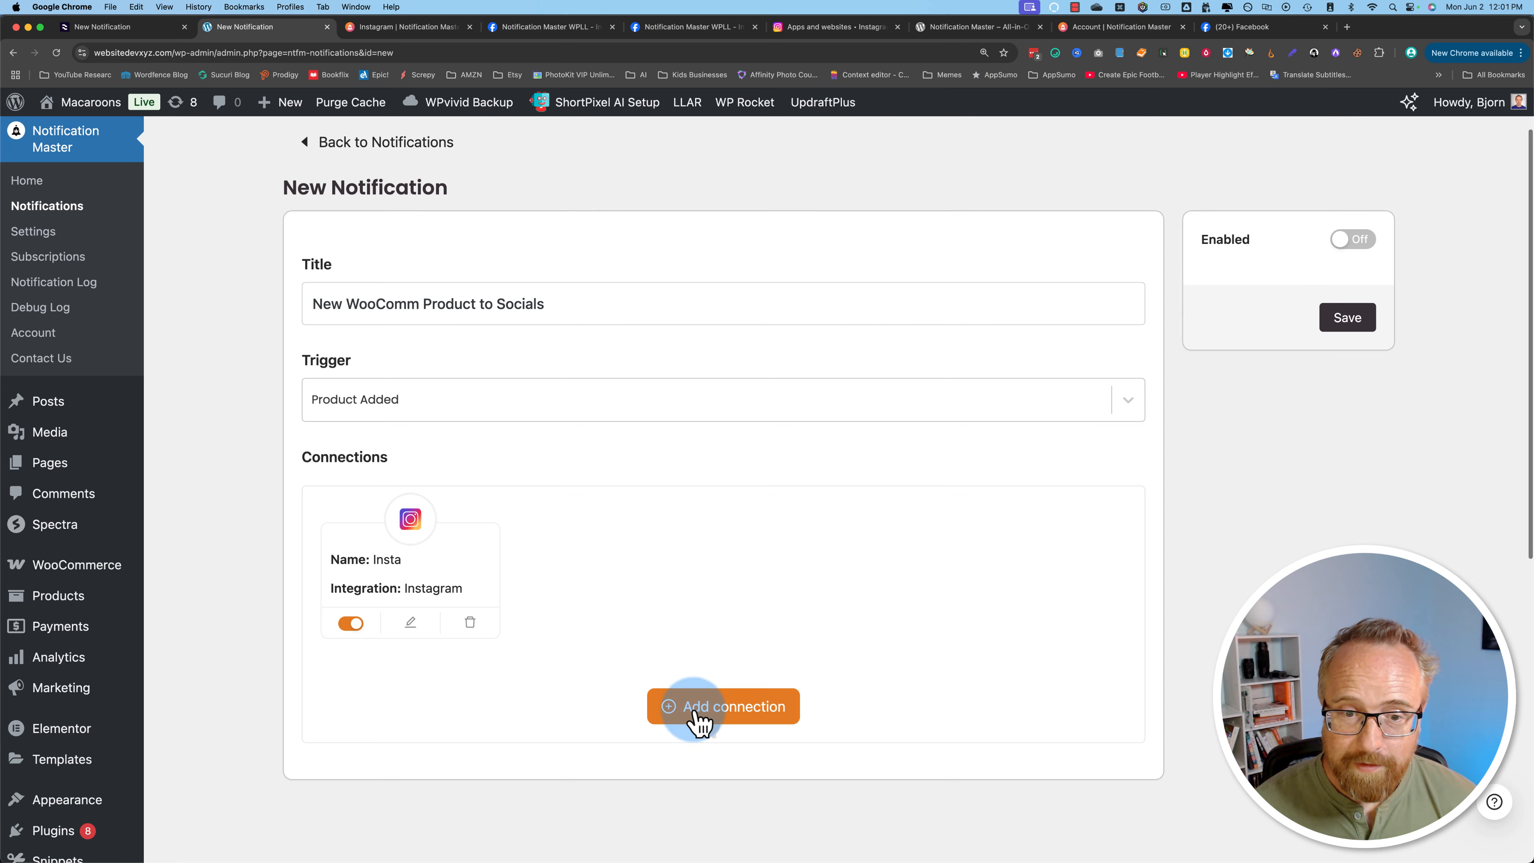
click(785, 706)
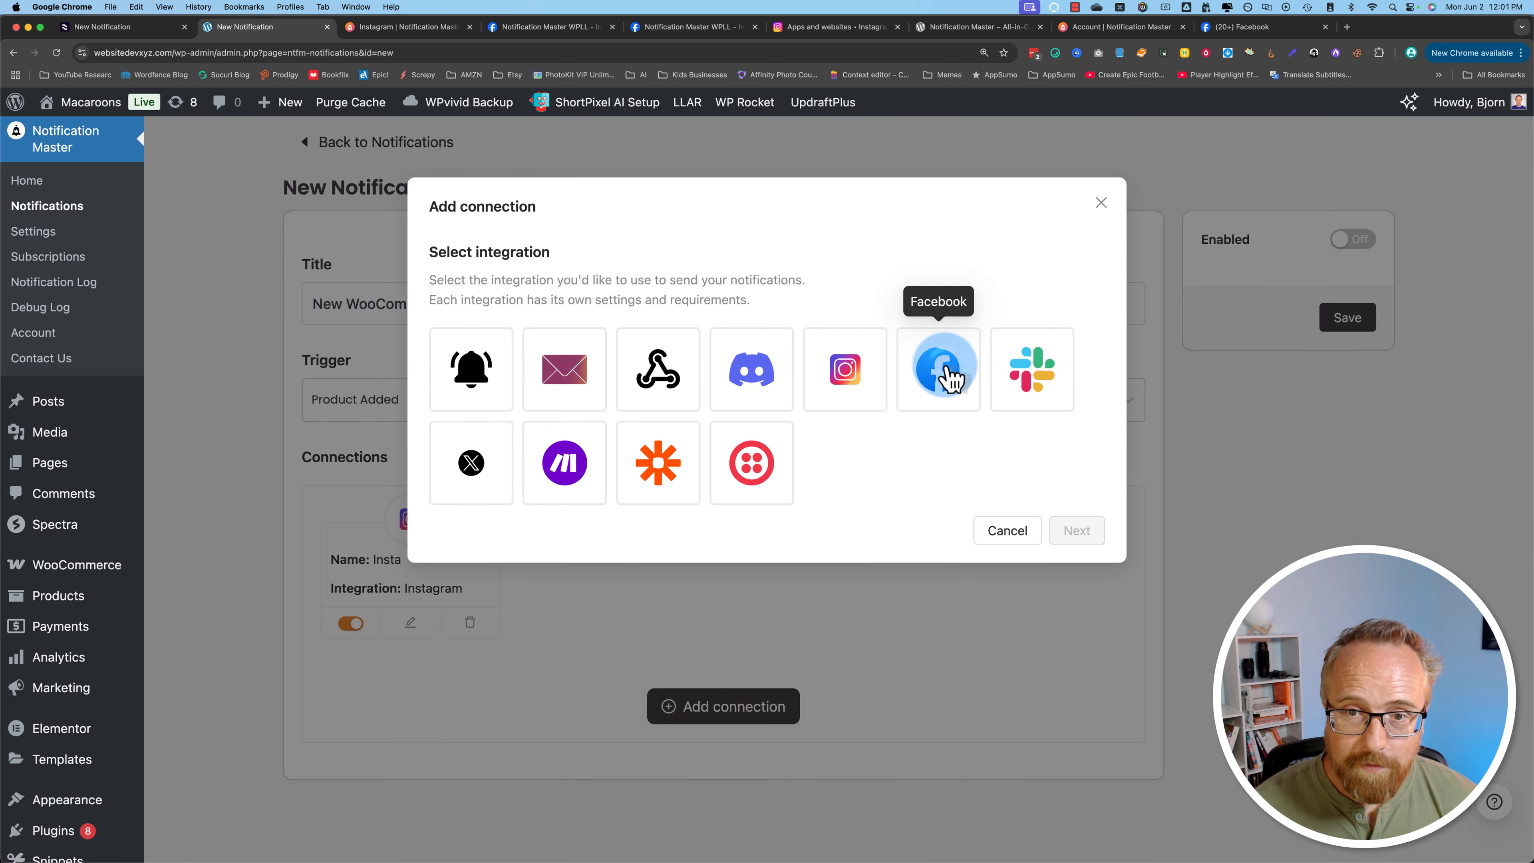
click(1071, 532)
triple_click(538, 264)
text(FB)
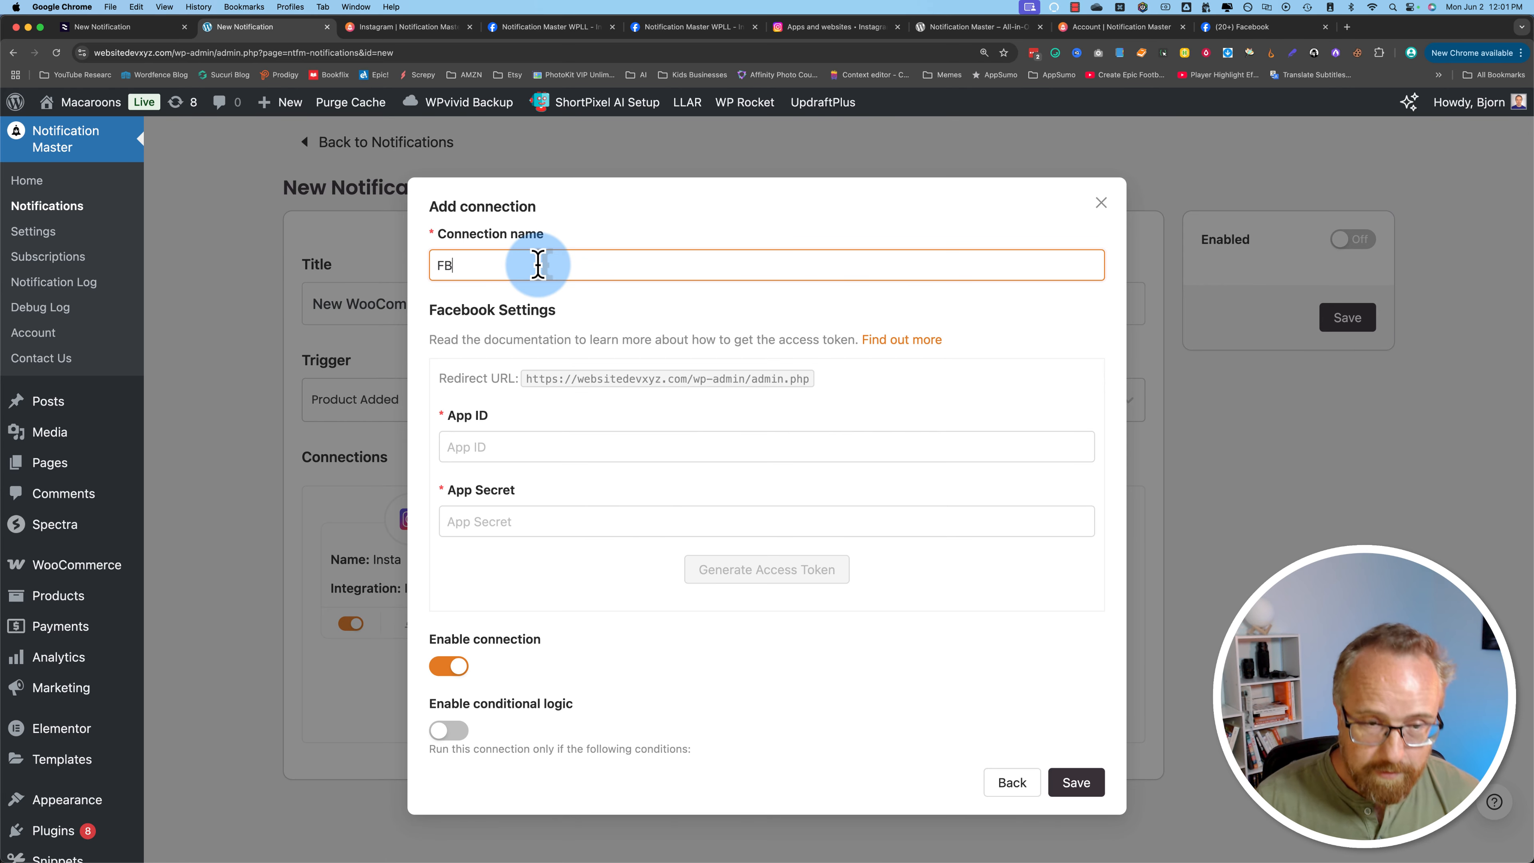
click(488, 266)
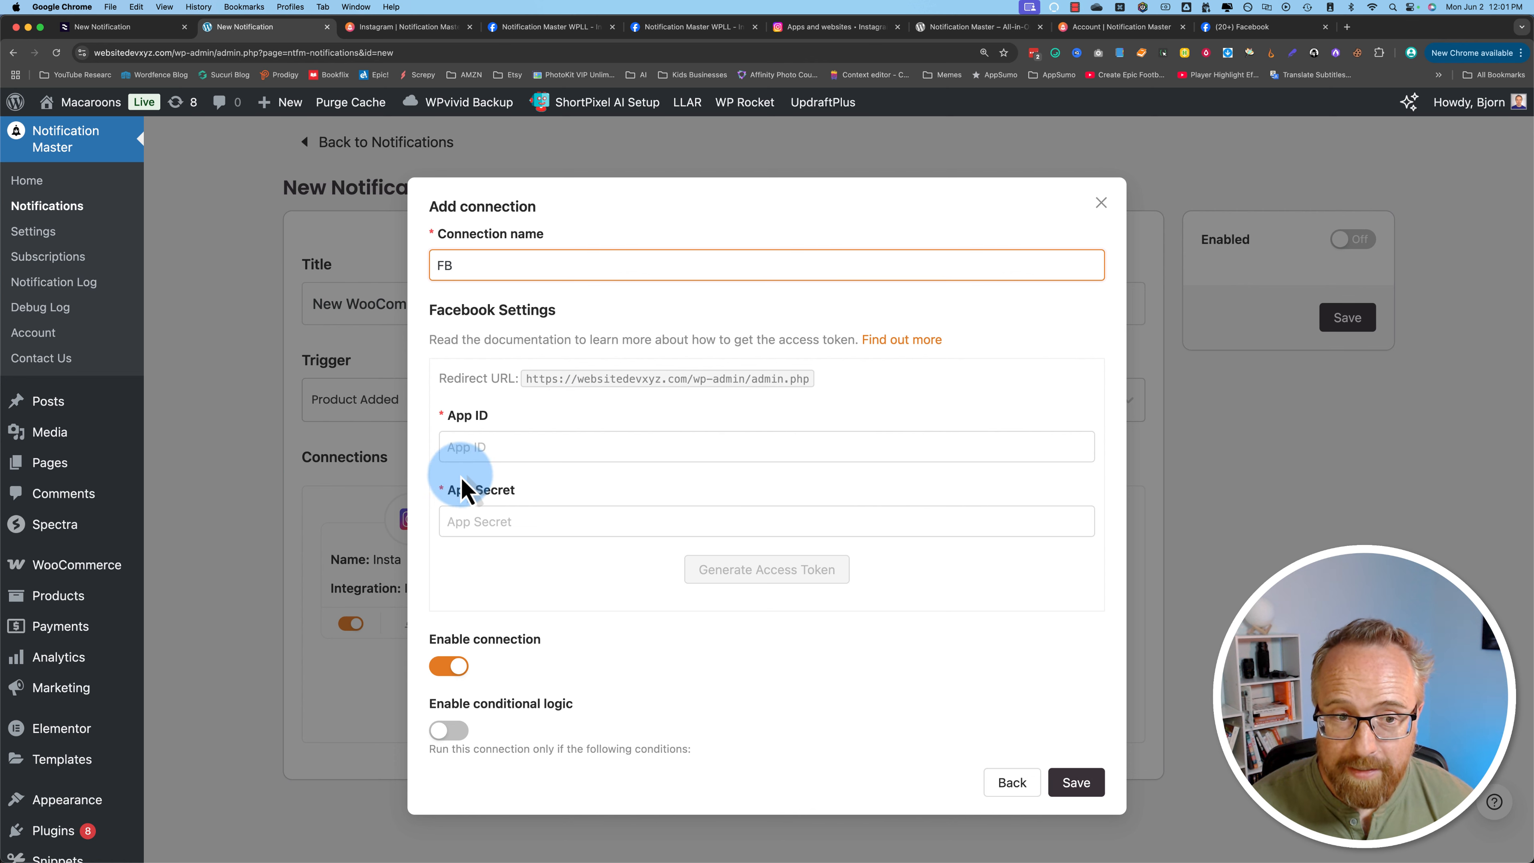
Step: Open the Facebook integration documentation and read the steps for creating a developer app and access token
click(897, 342)
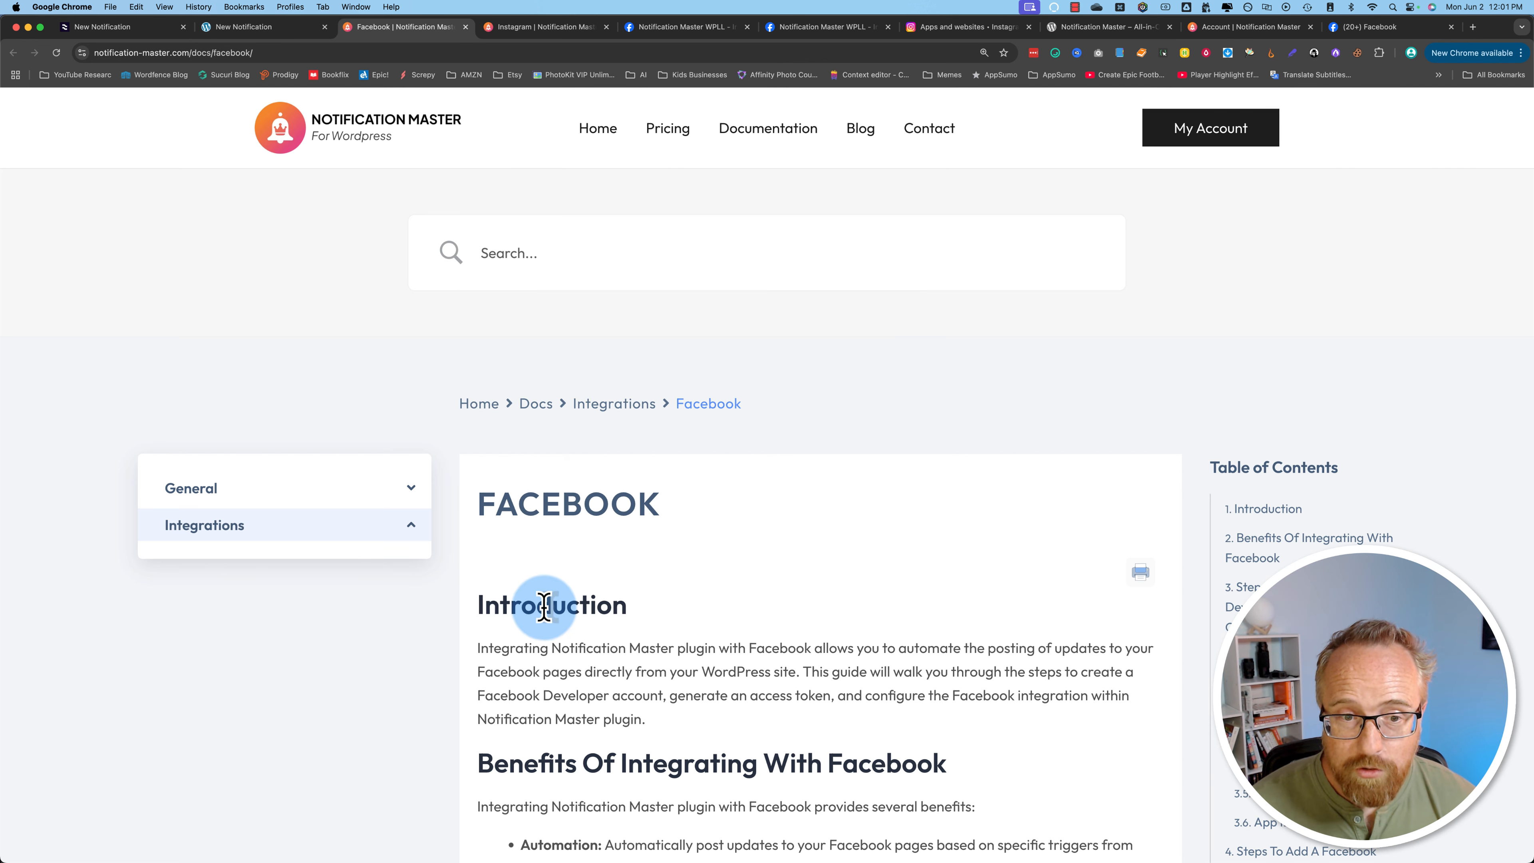
scroll(538, 603, down, 4)
drag(498, 290, 651, 359)
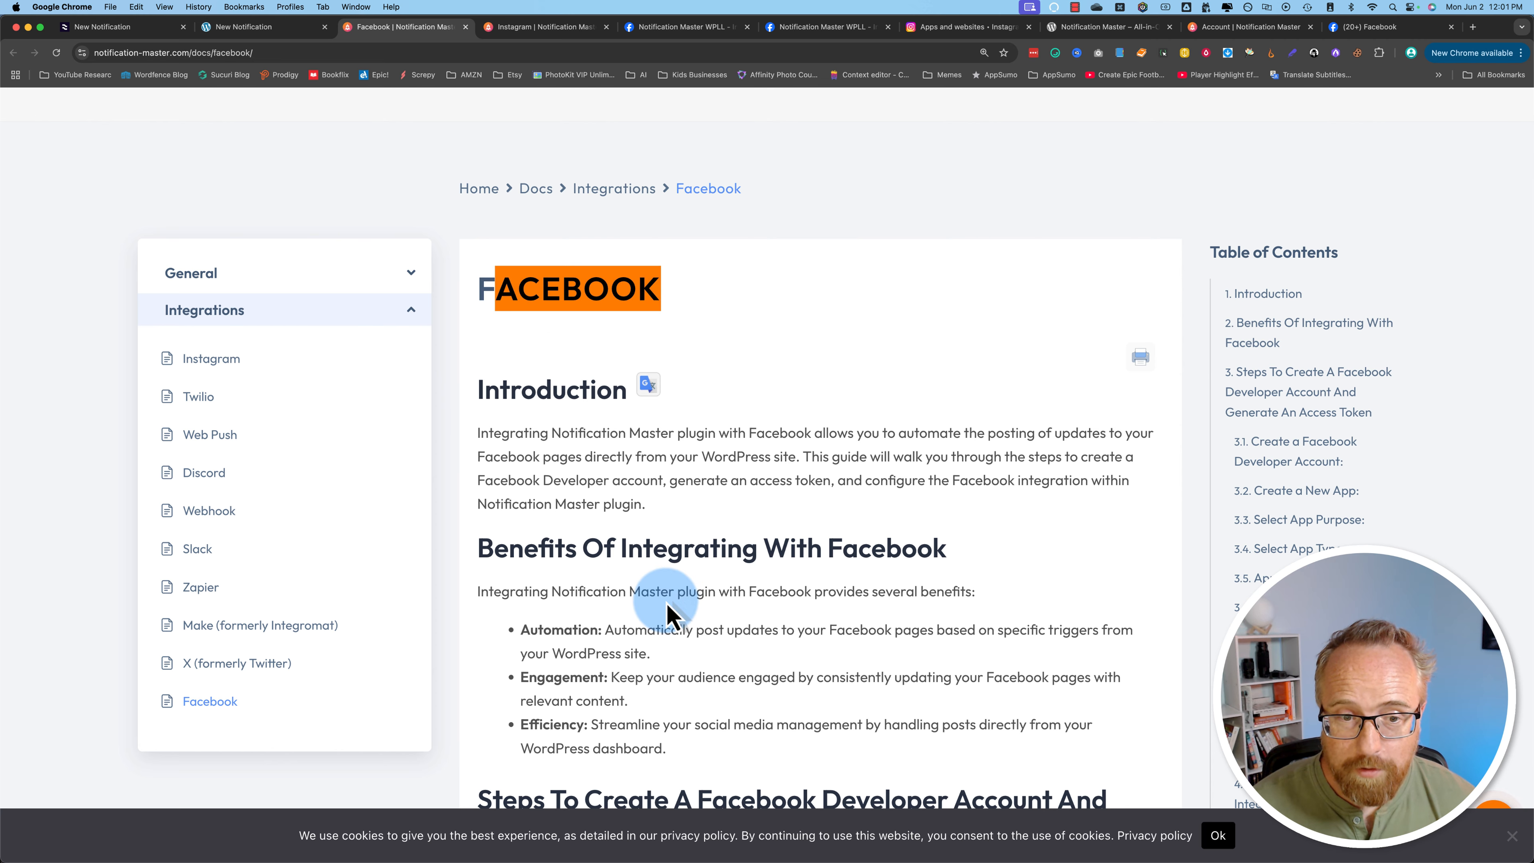
scroll(675, 616, down, 10)
scroll(502, 614, down, 1)
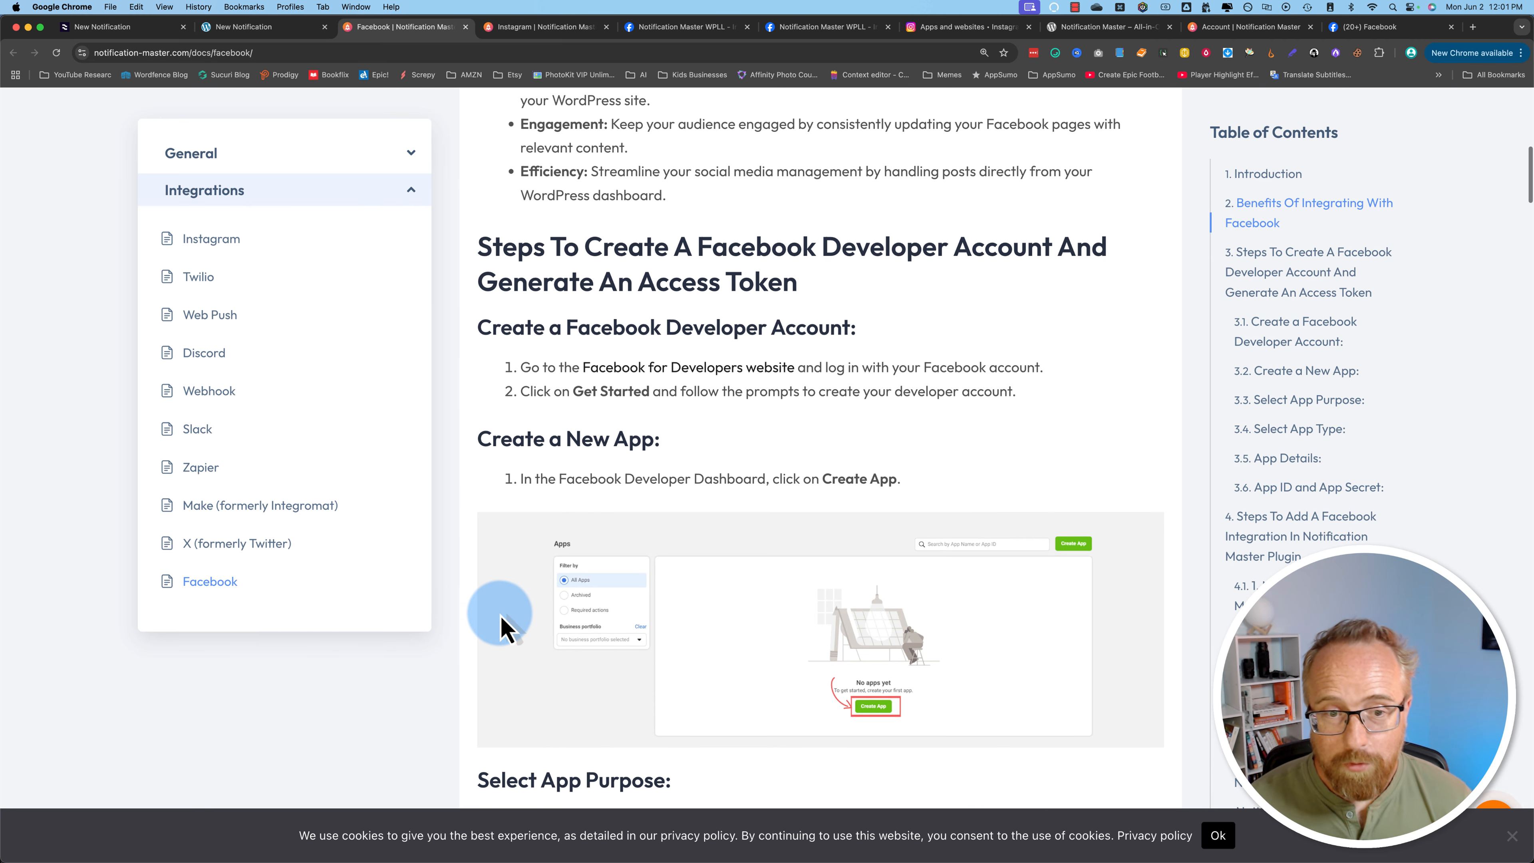
scroll(502, 629, down, 3)
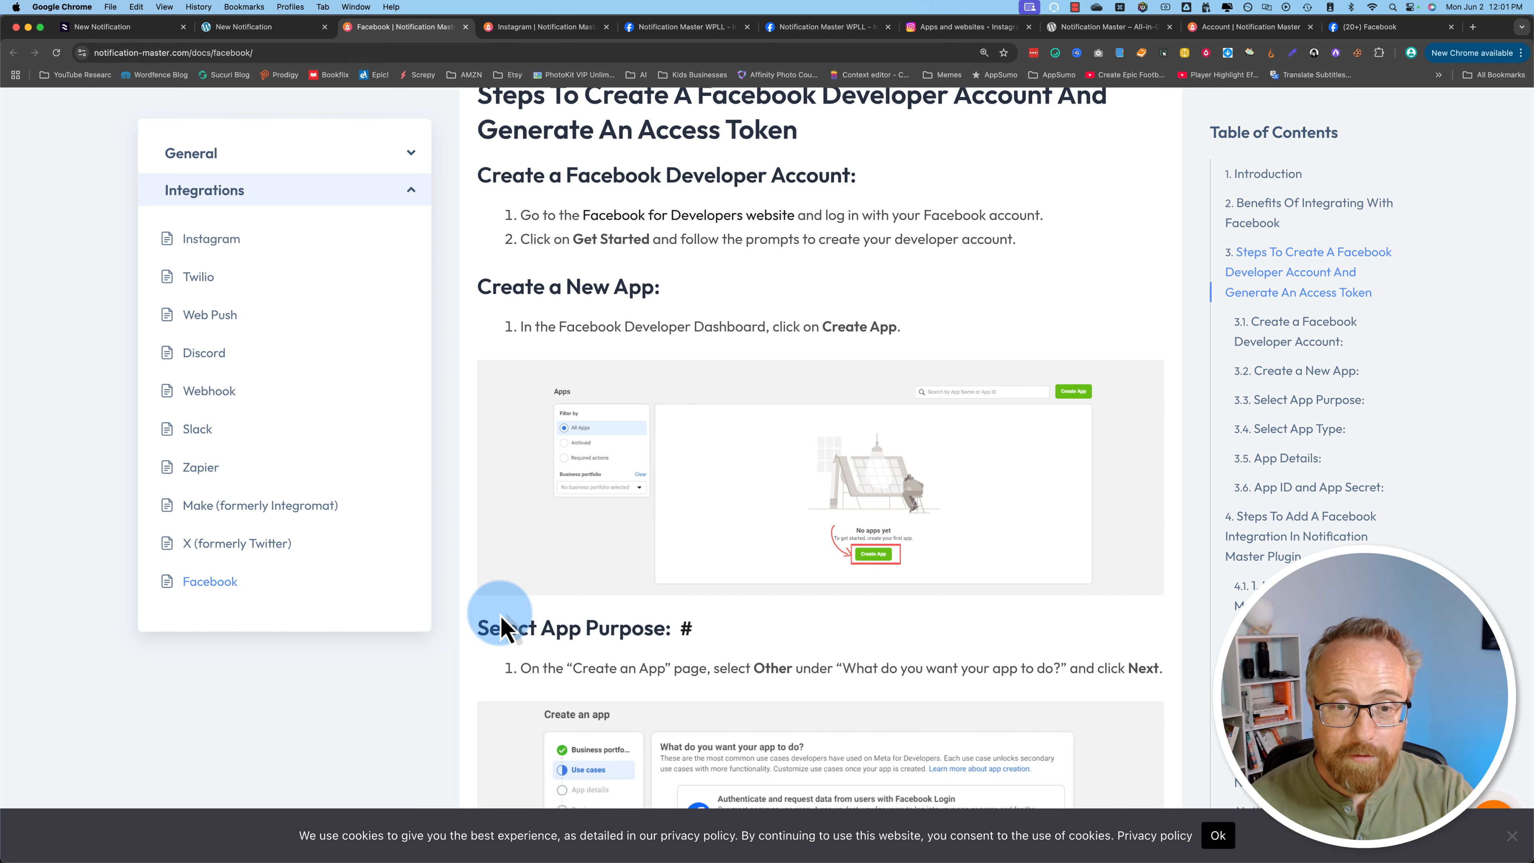
scroll(685, 398, up, 1)
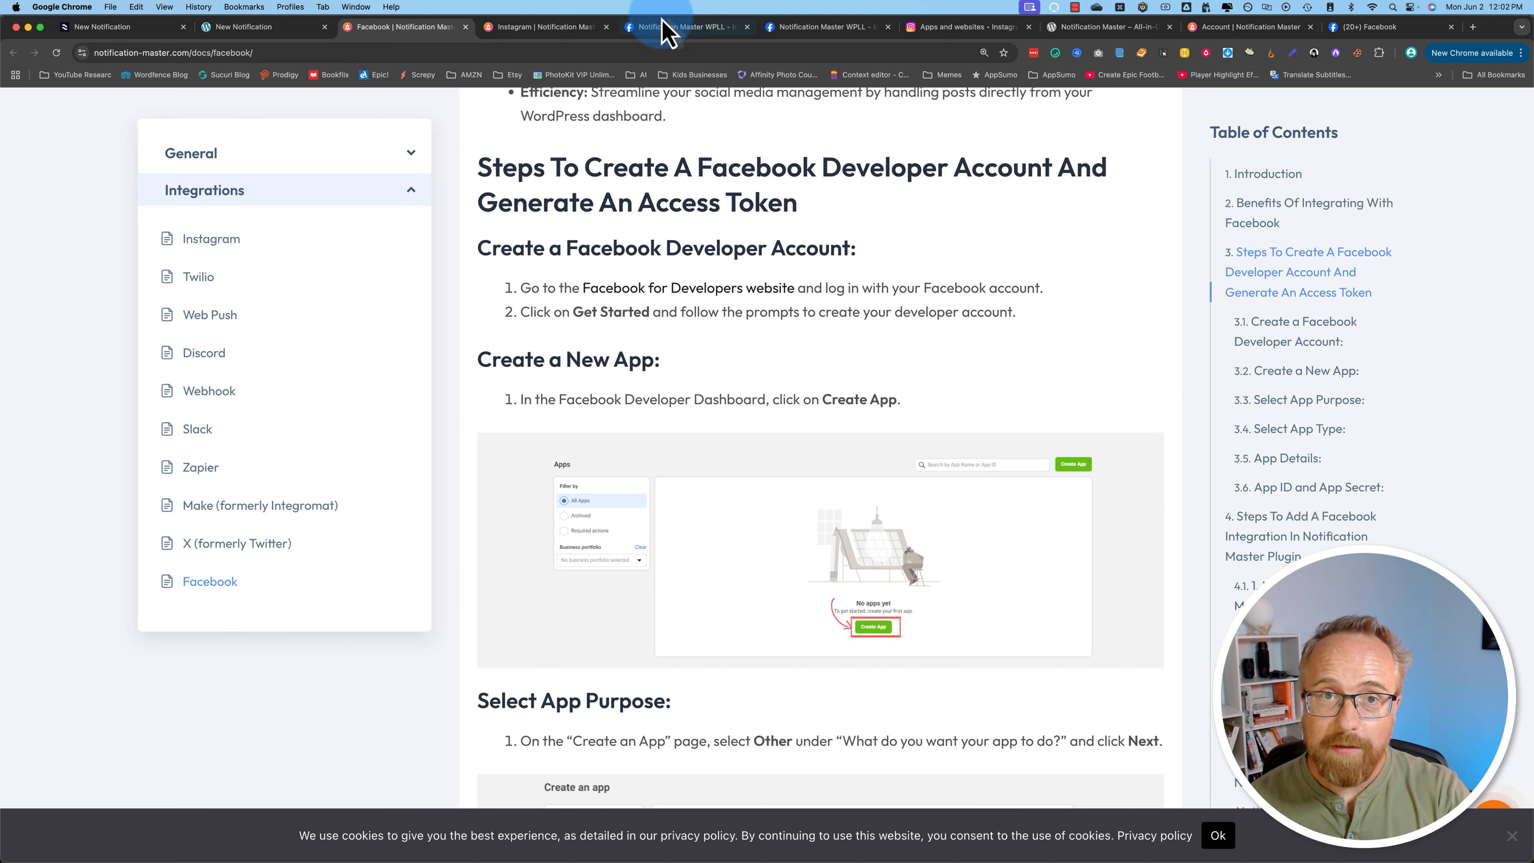
Step: Add the Facebook Login for Business product to the Meta developer app
click(666, 29)
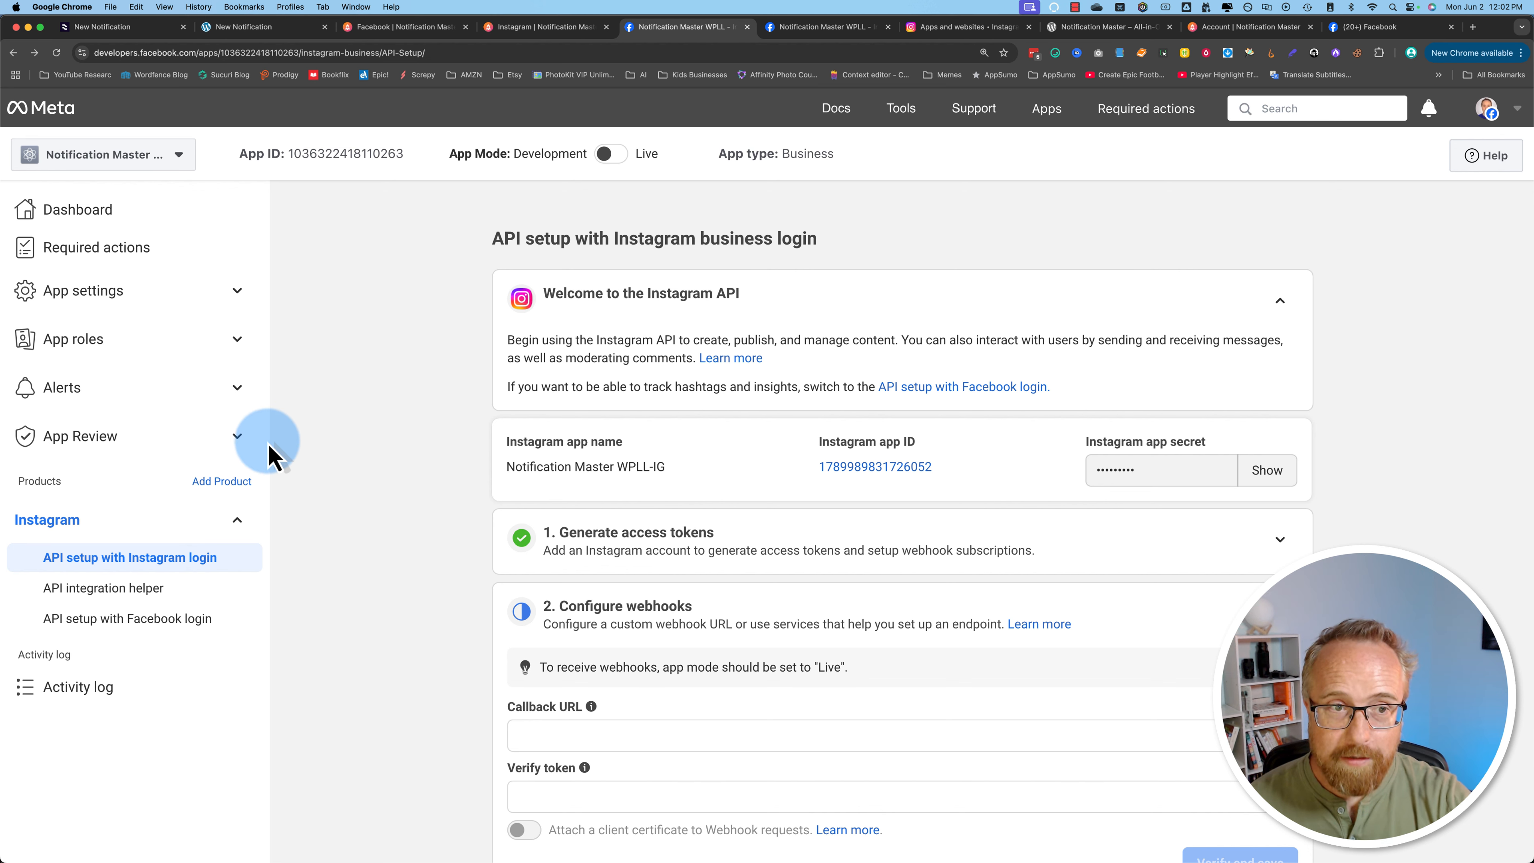
click(203, 481)
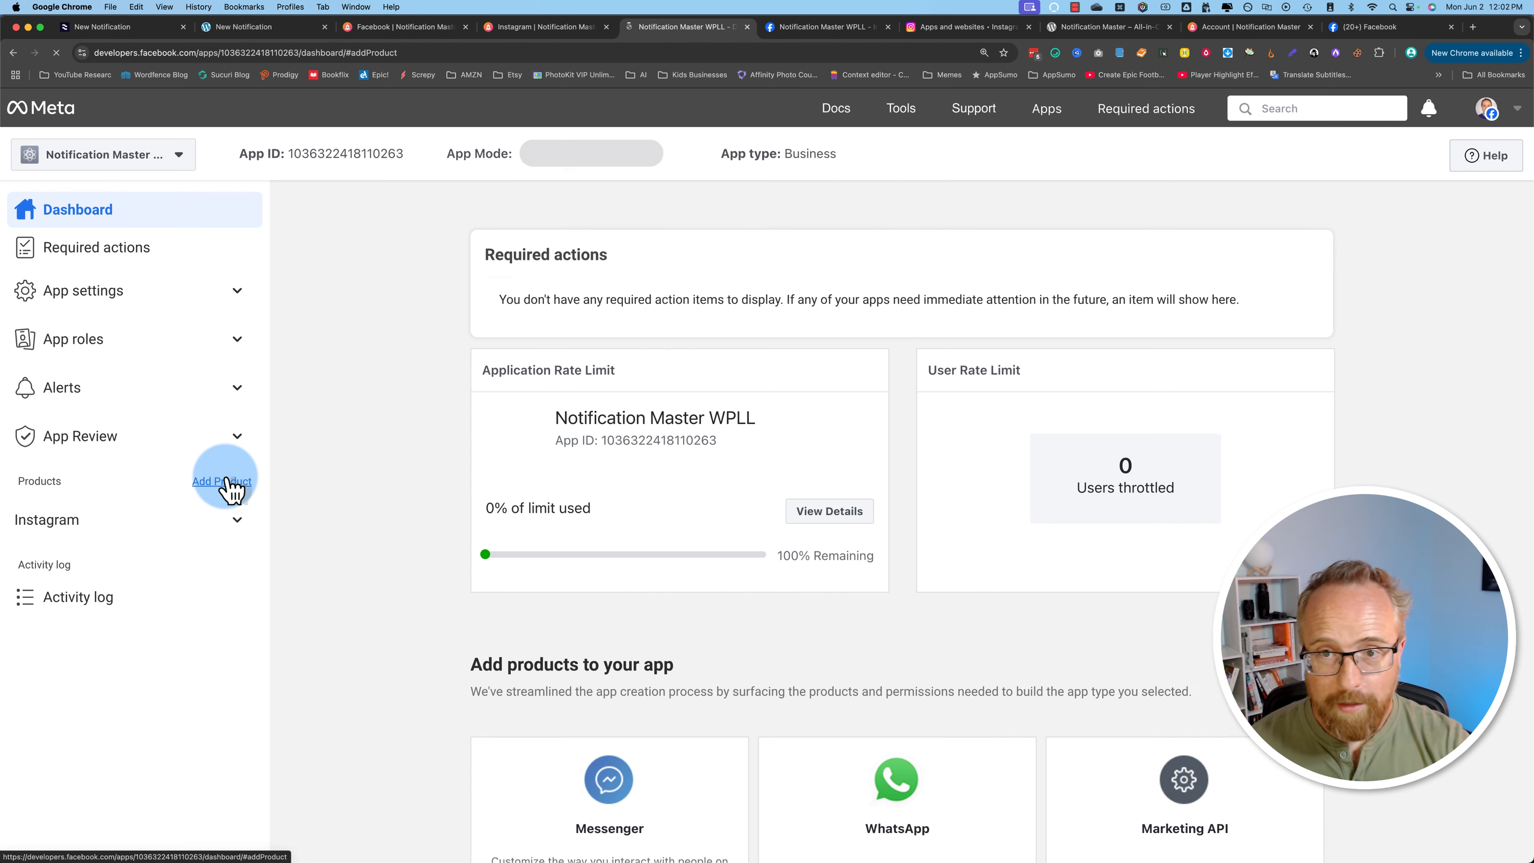
scroll(497, 427, down, 10)
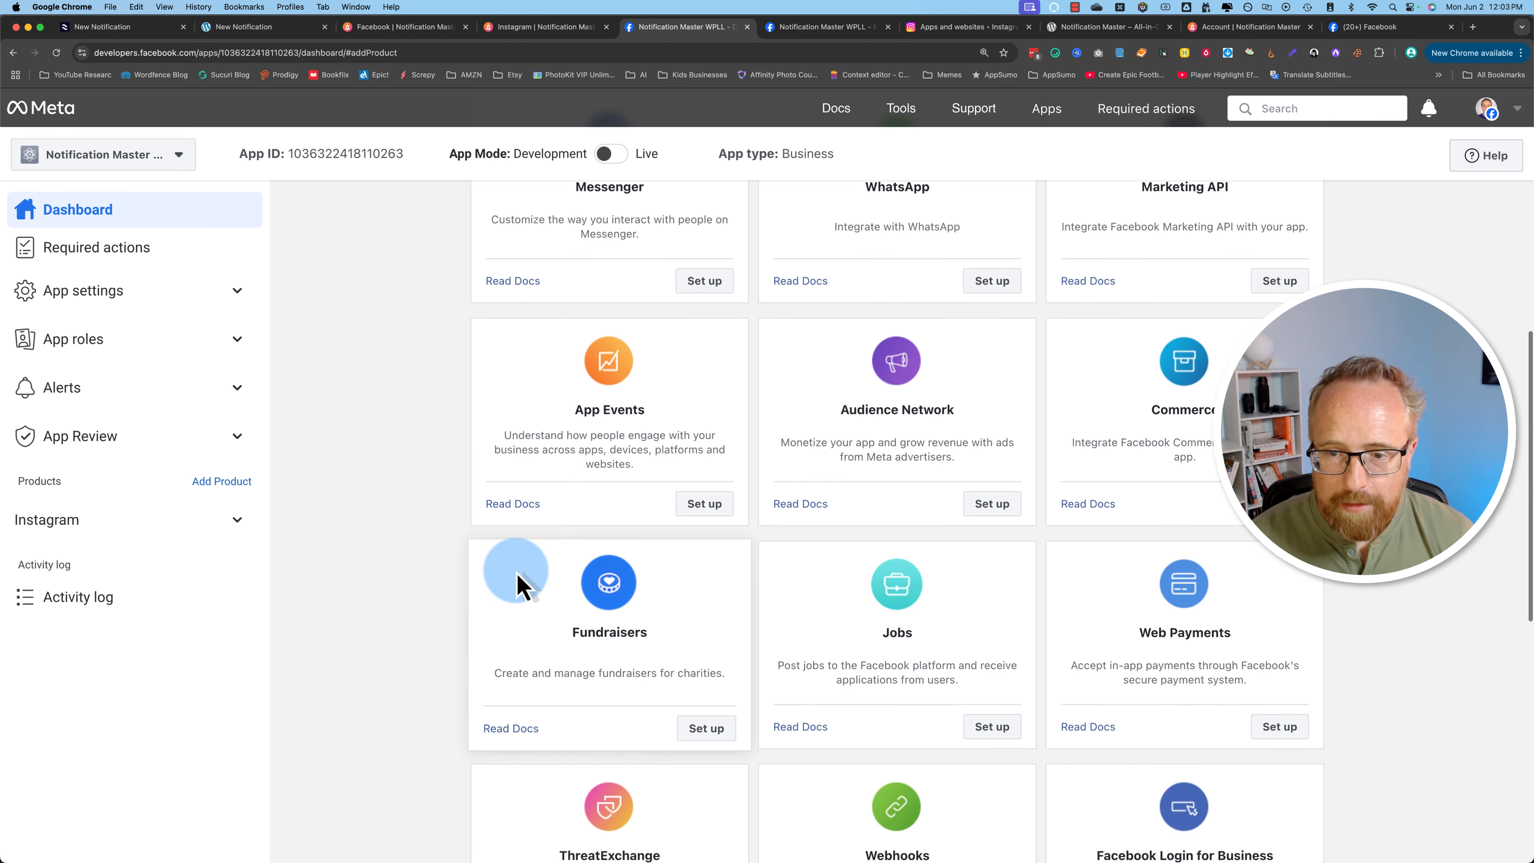
scroll(518, 585, down, 5)
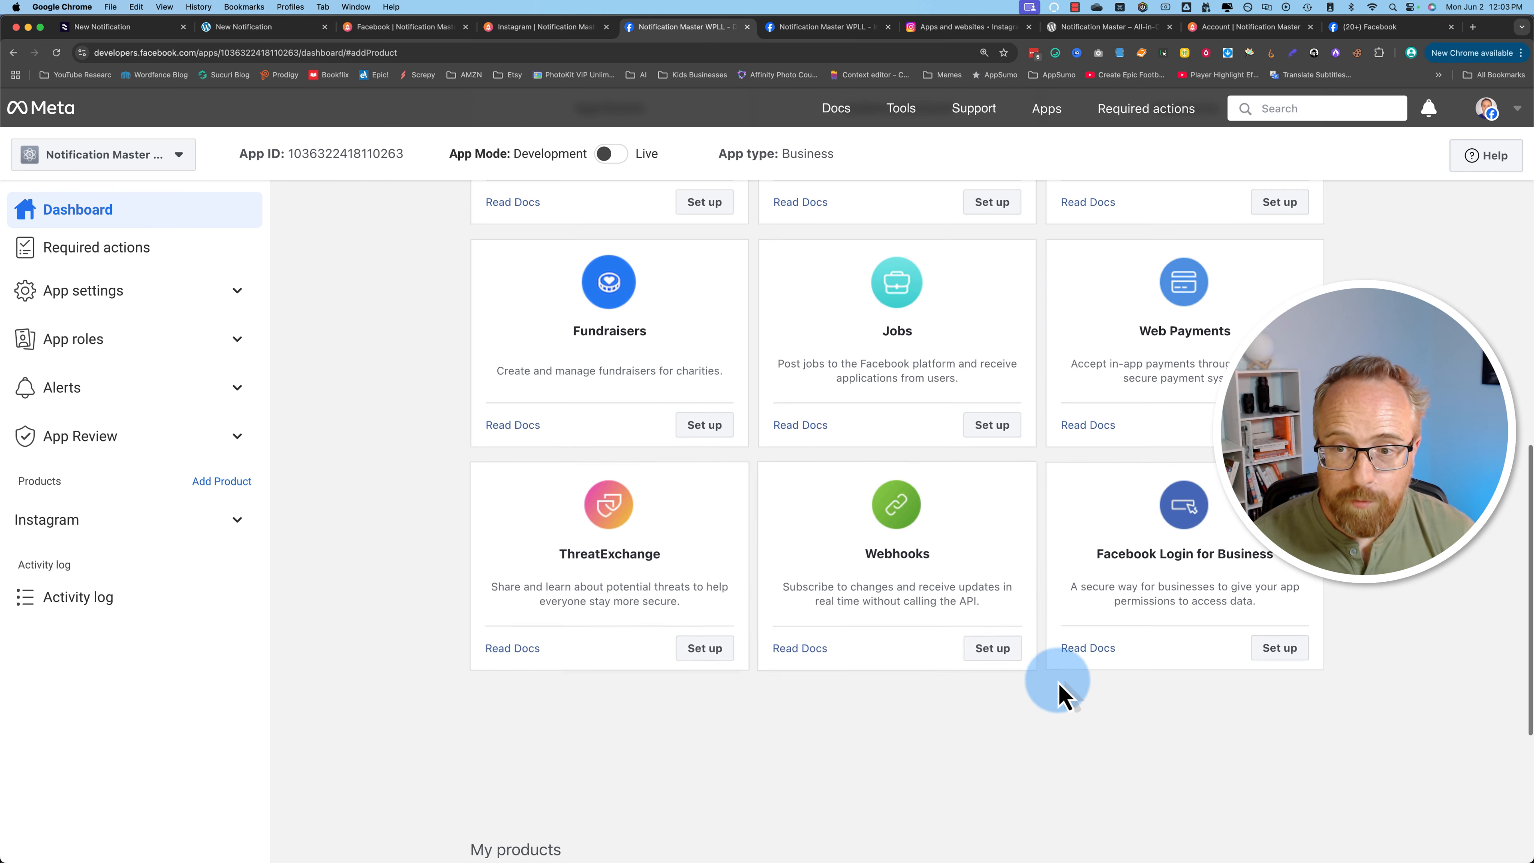
scroll(1208, 617, down, 1)
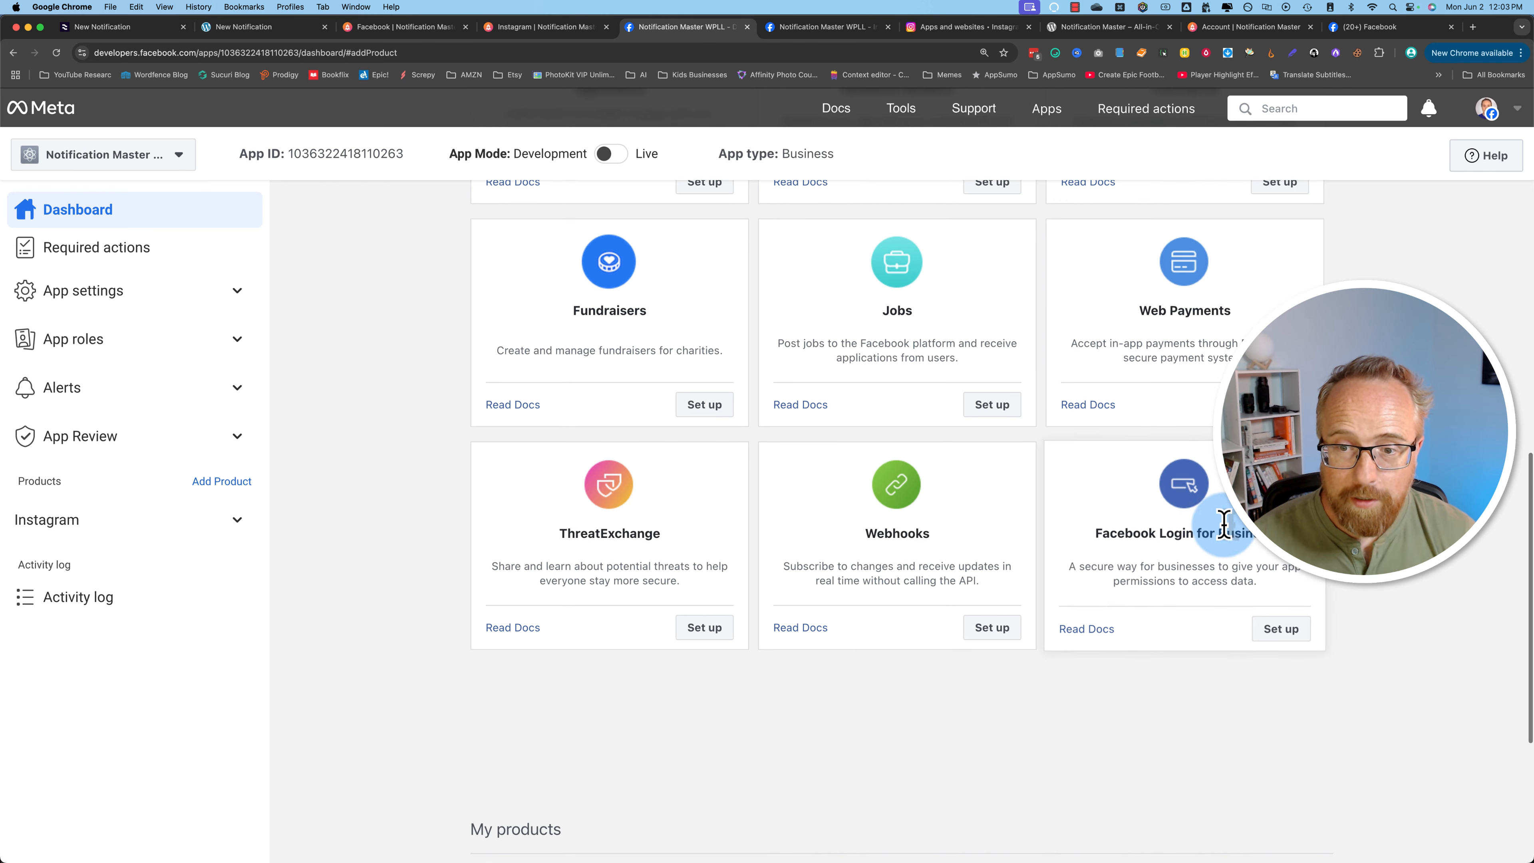
click(1304, 634)
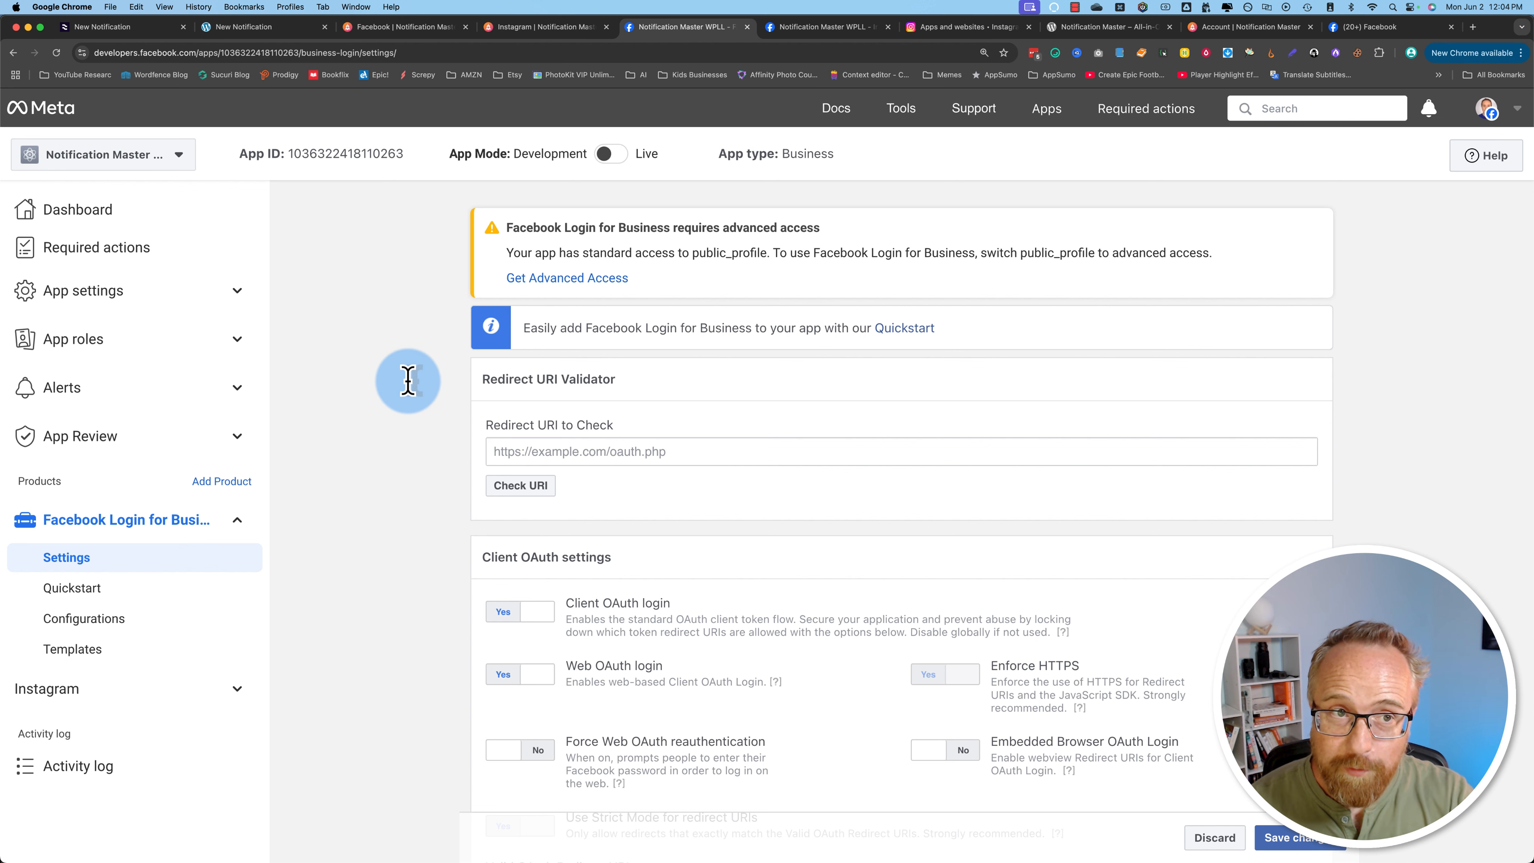
Step: Add the plugin's redirect URL to the Valid OAuth Redirect URIs in the Facebook Login for Business settings and save the changes
scroll(459, 604, down, 5)
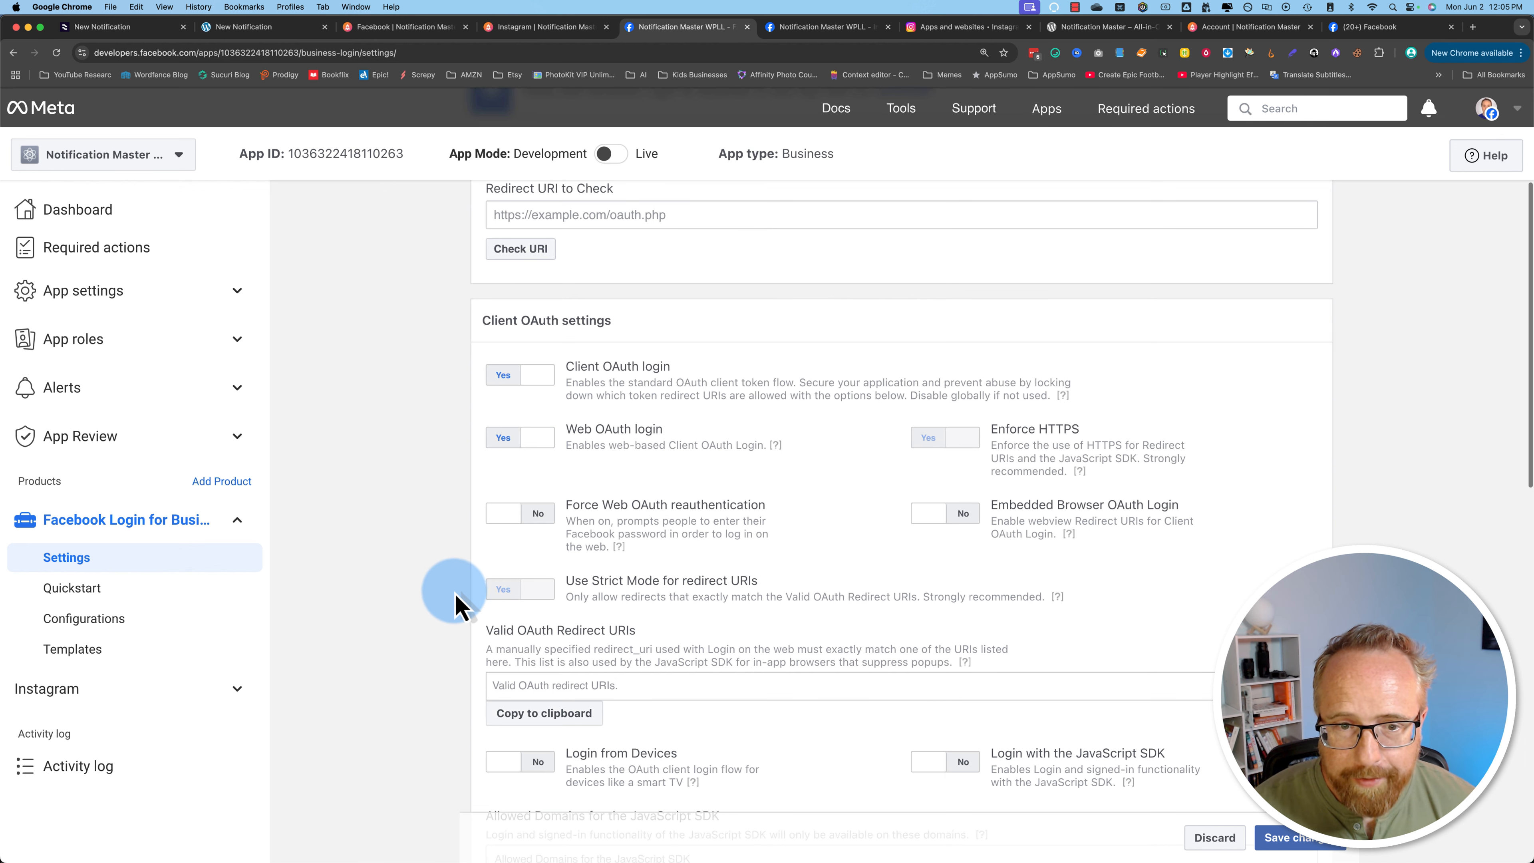
scroll(444, 592, down, 4)
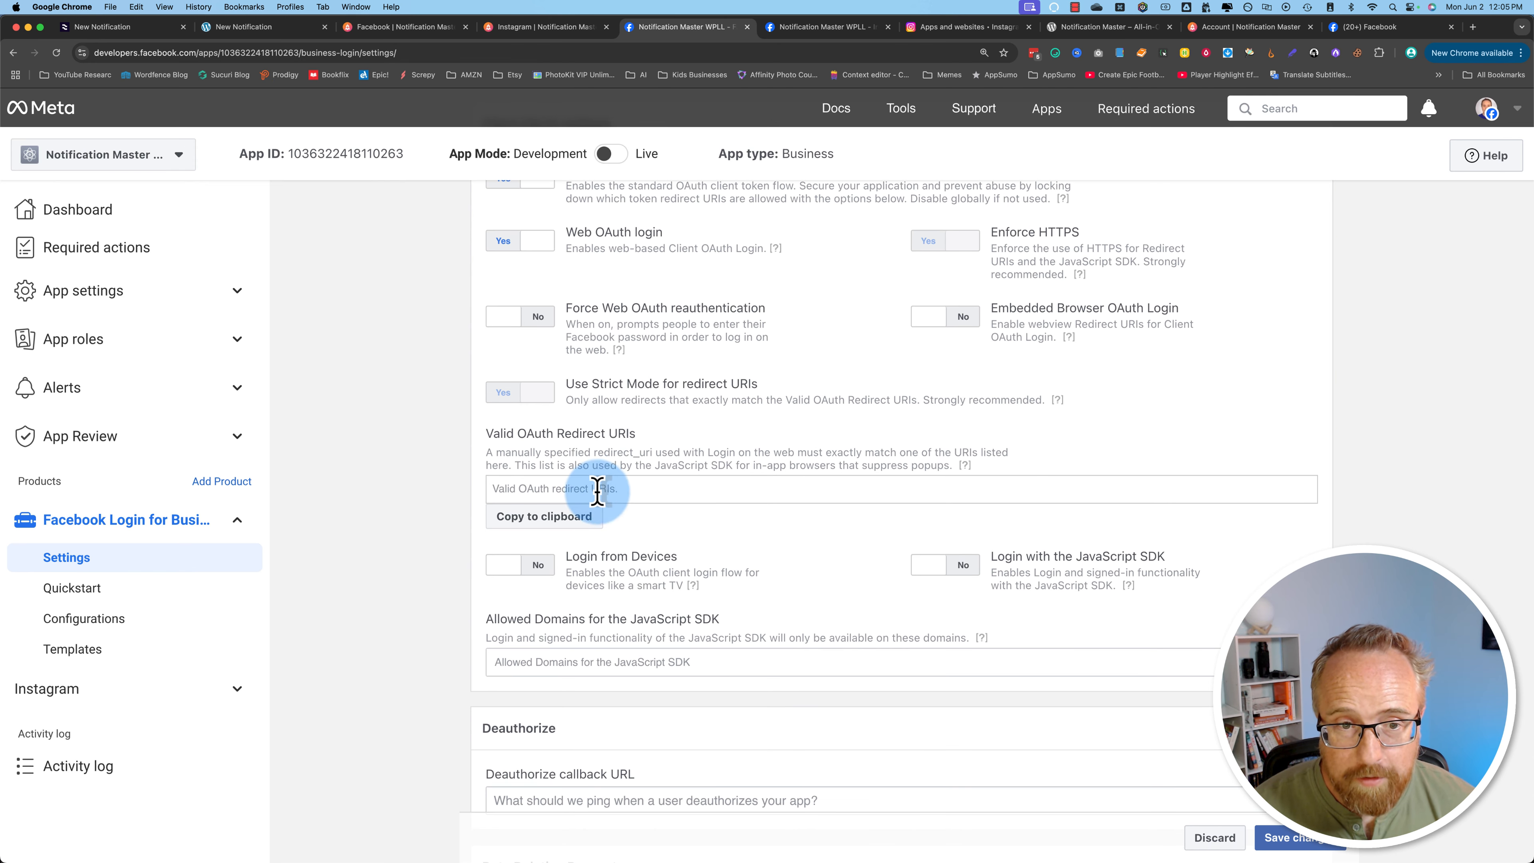
click(556, 488)
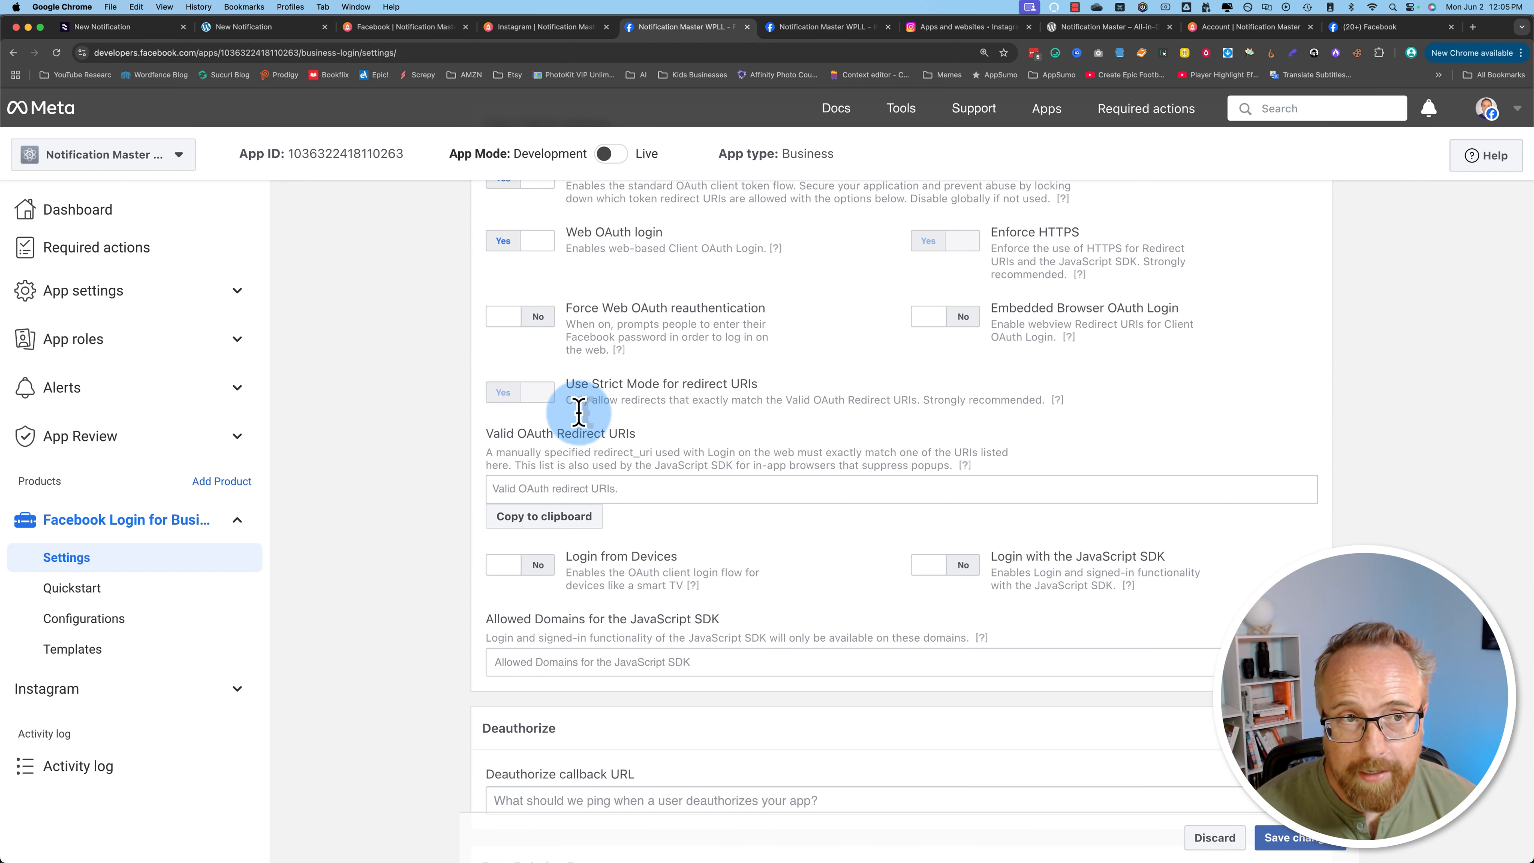
click(242, 27)
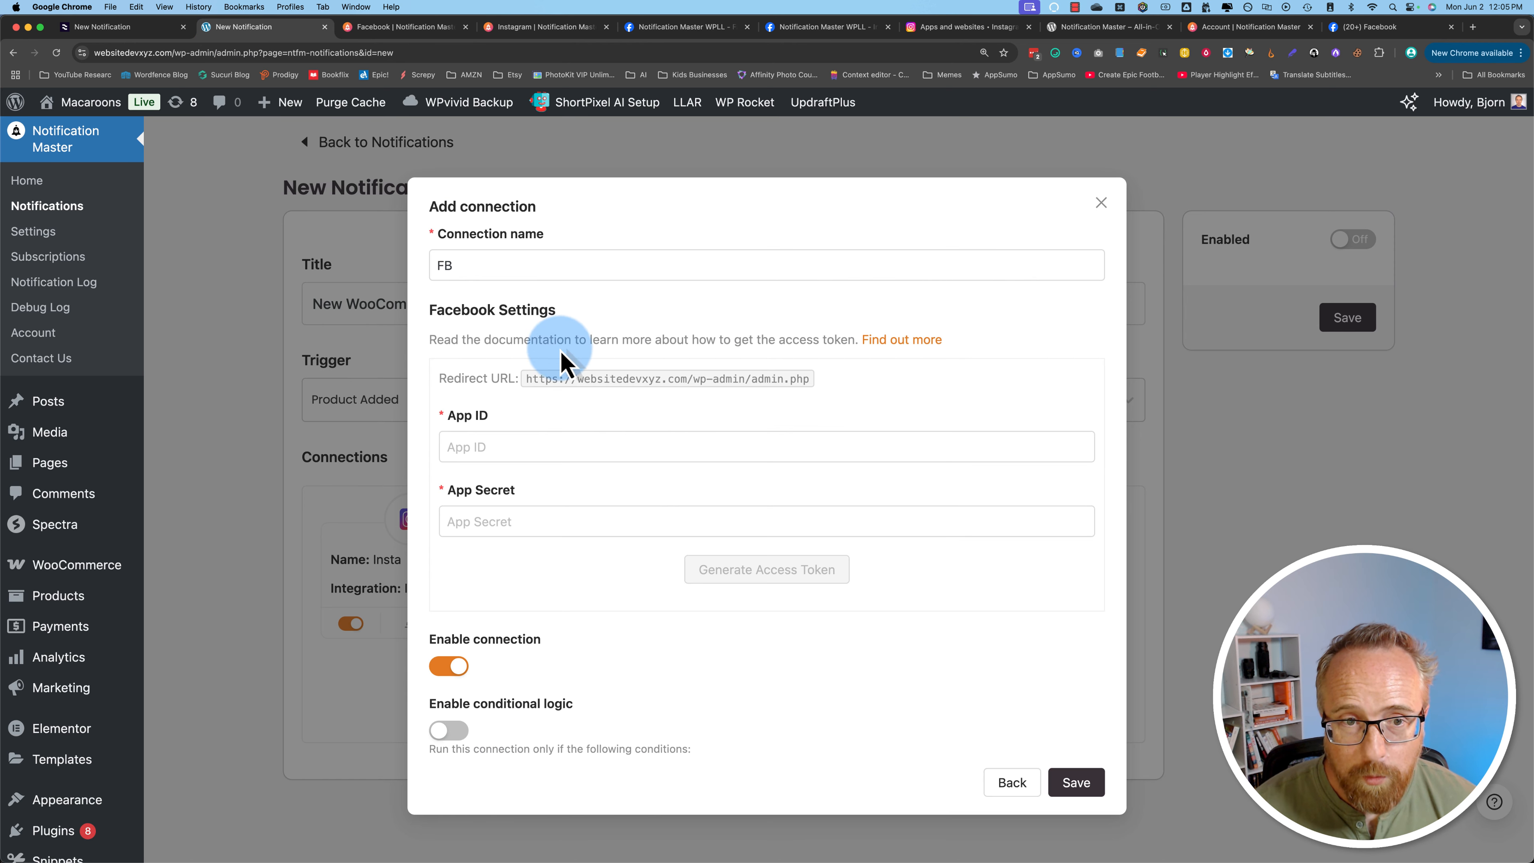
click(670, 391)
click(646, 27)
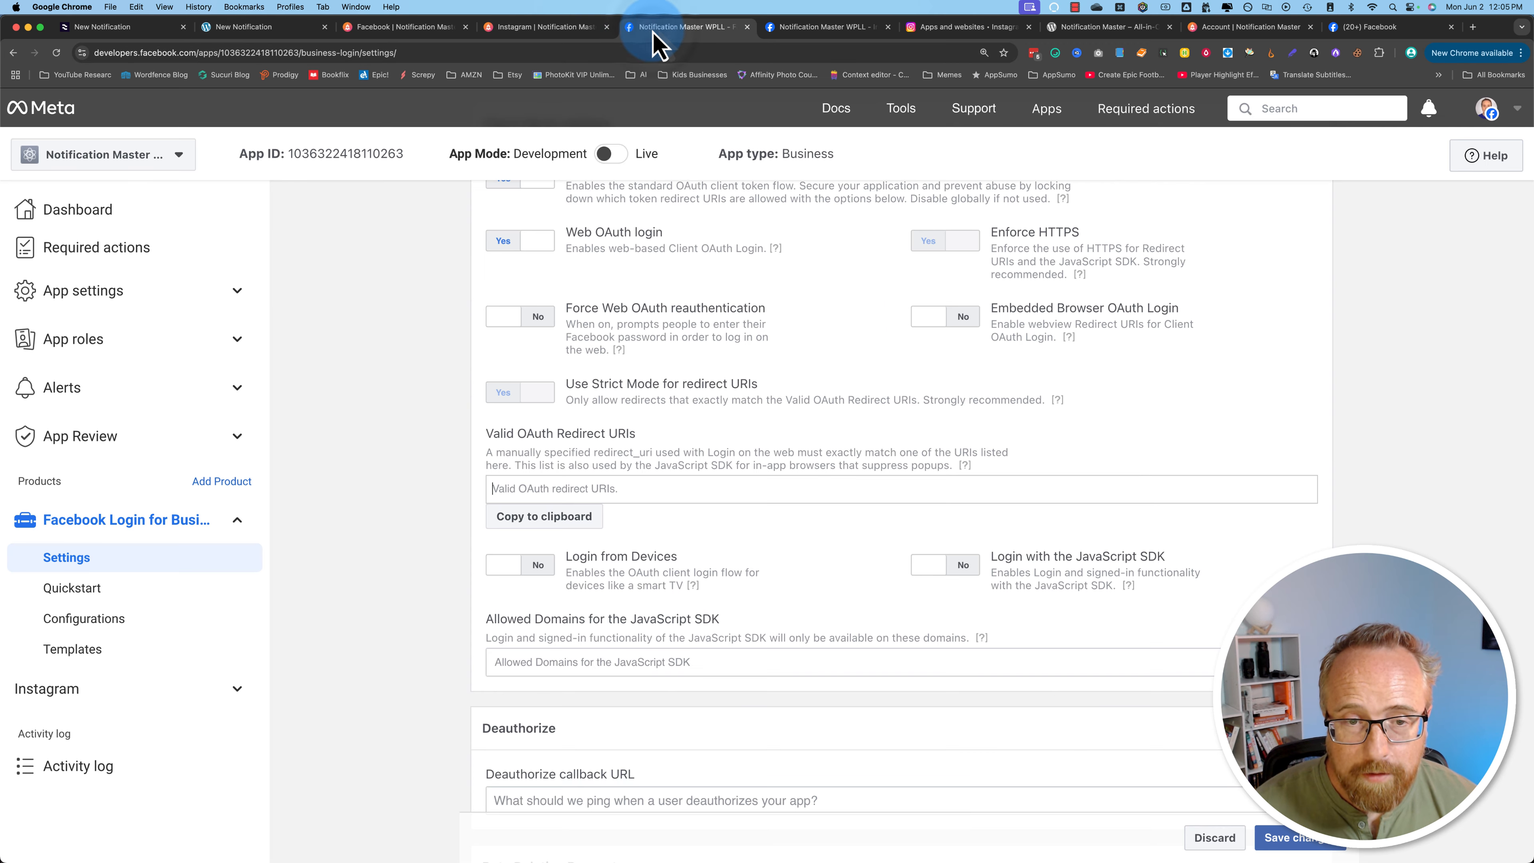
click(588, 489)
right_click(535, 494)
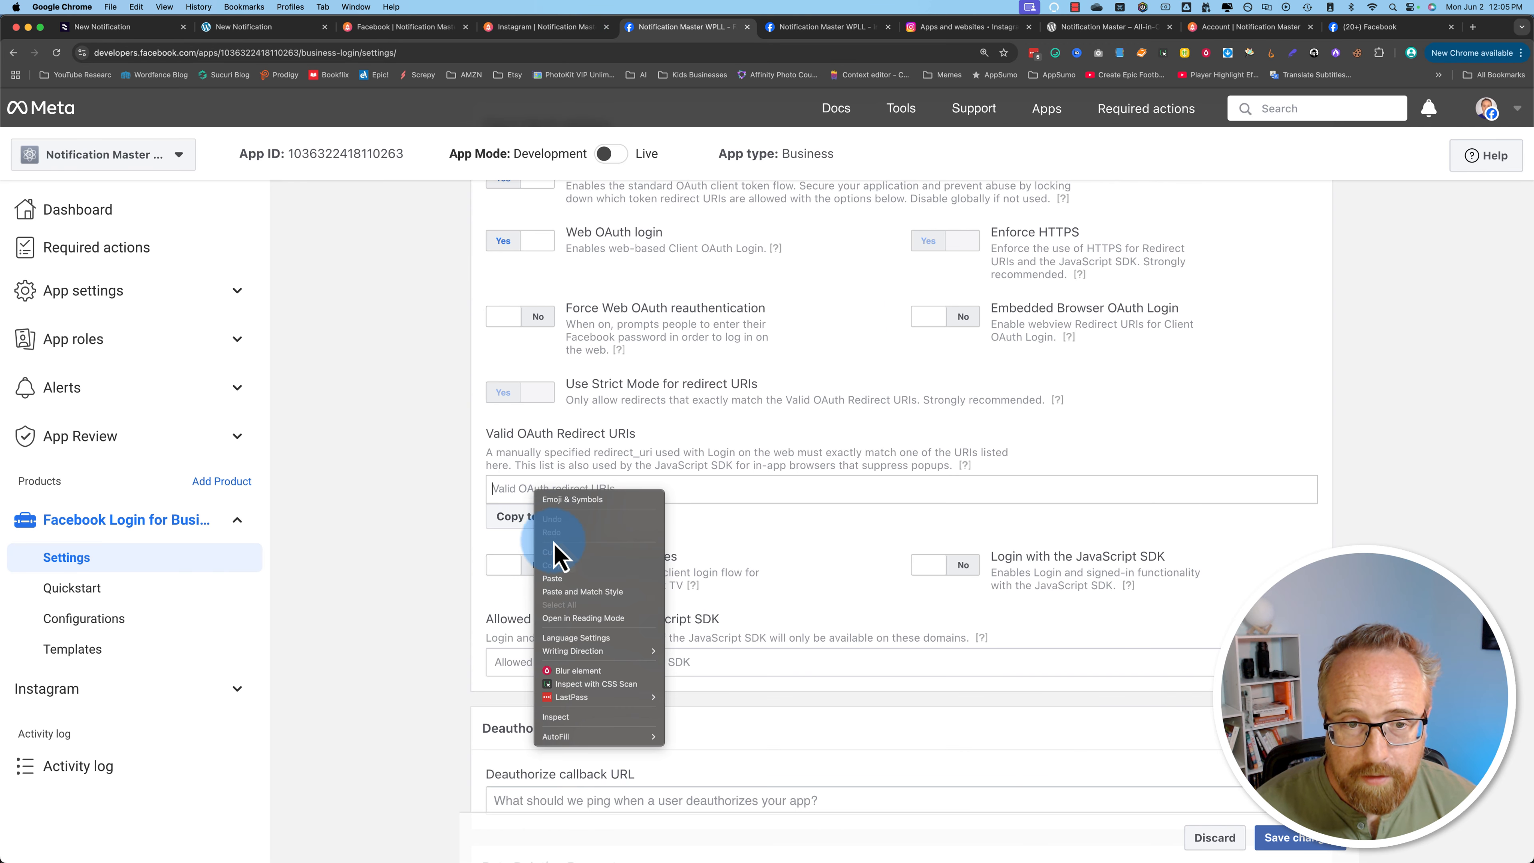
click(554, 579)
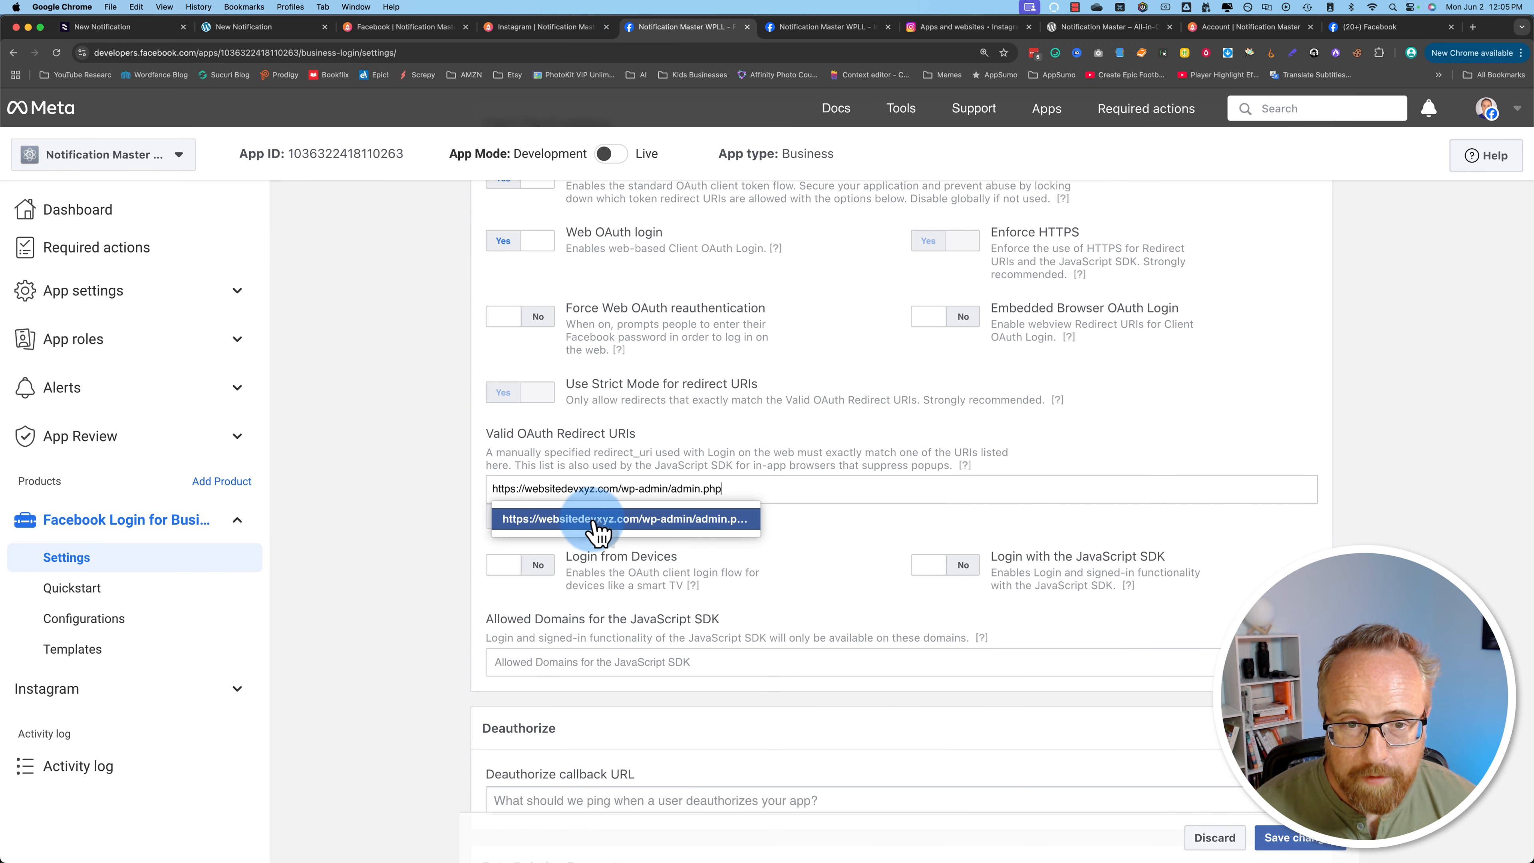
click(539, 526)
scroll(421, 572, up, 7)
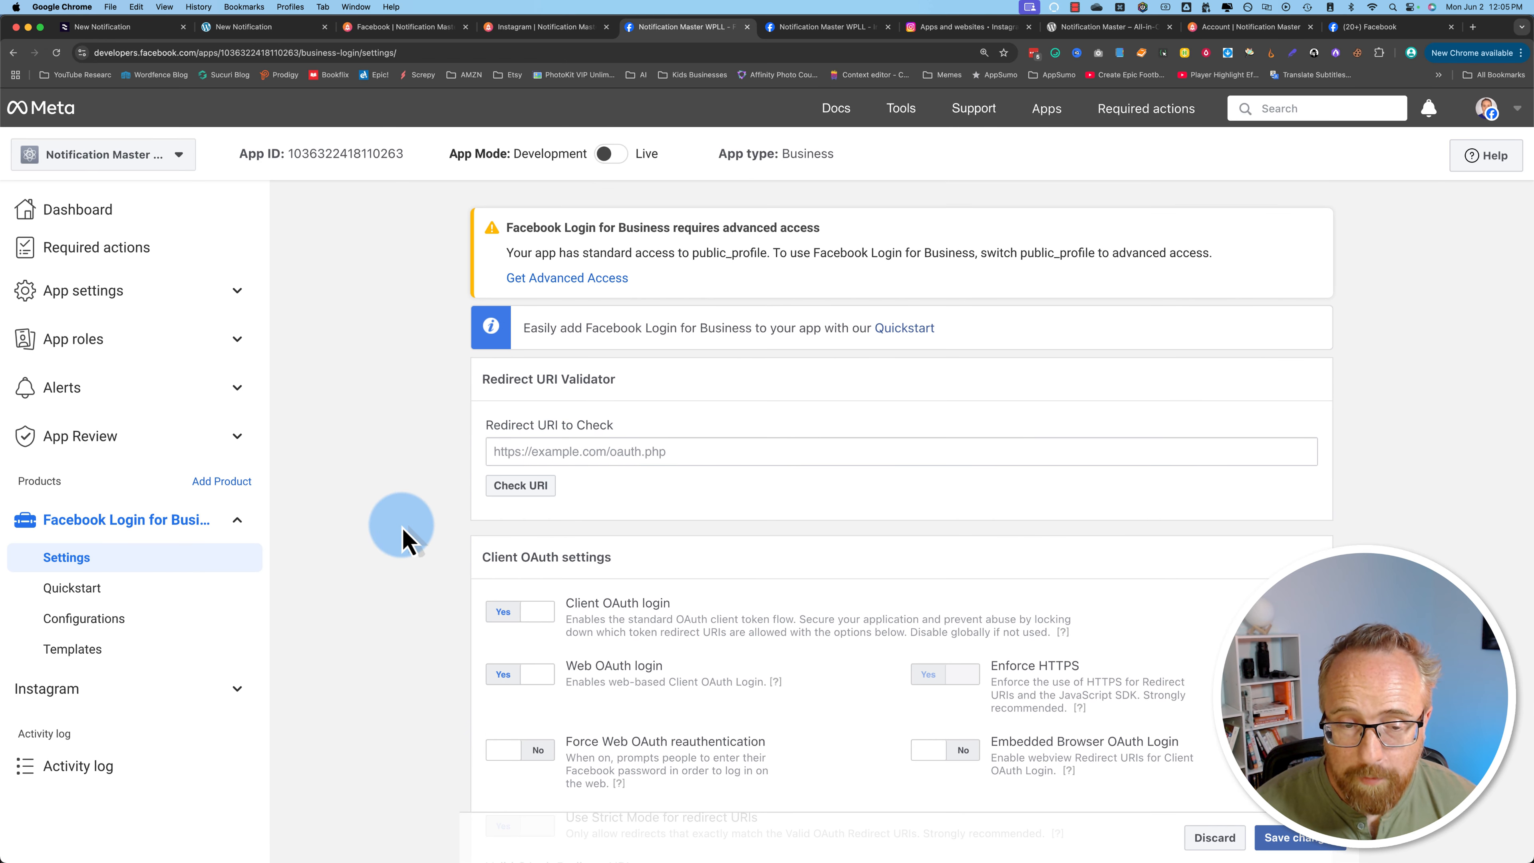
scroll(404, 537, down, 8)
scroll(426, 551, down, 2)
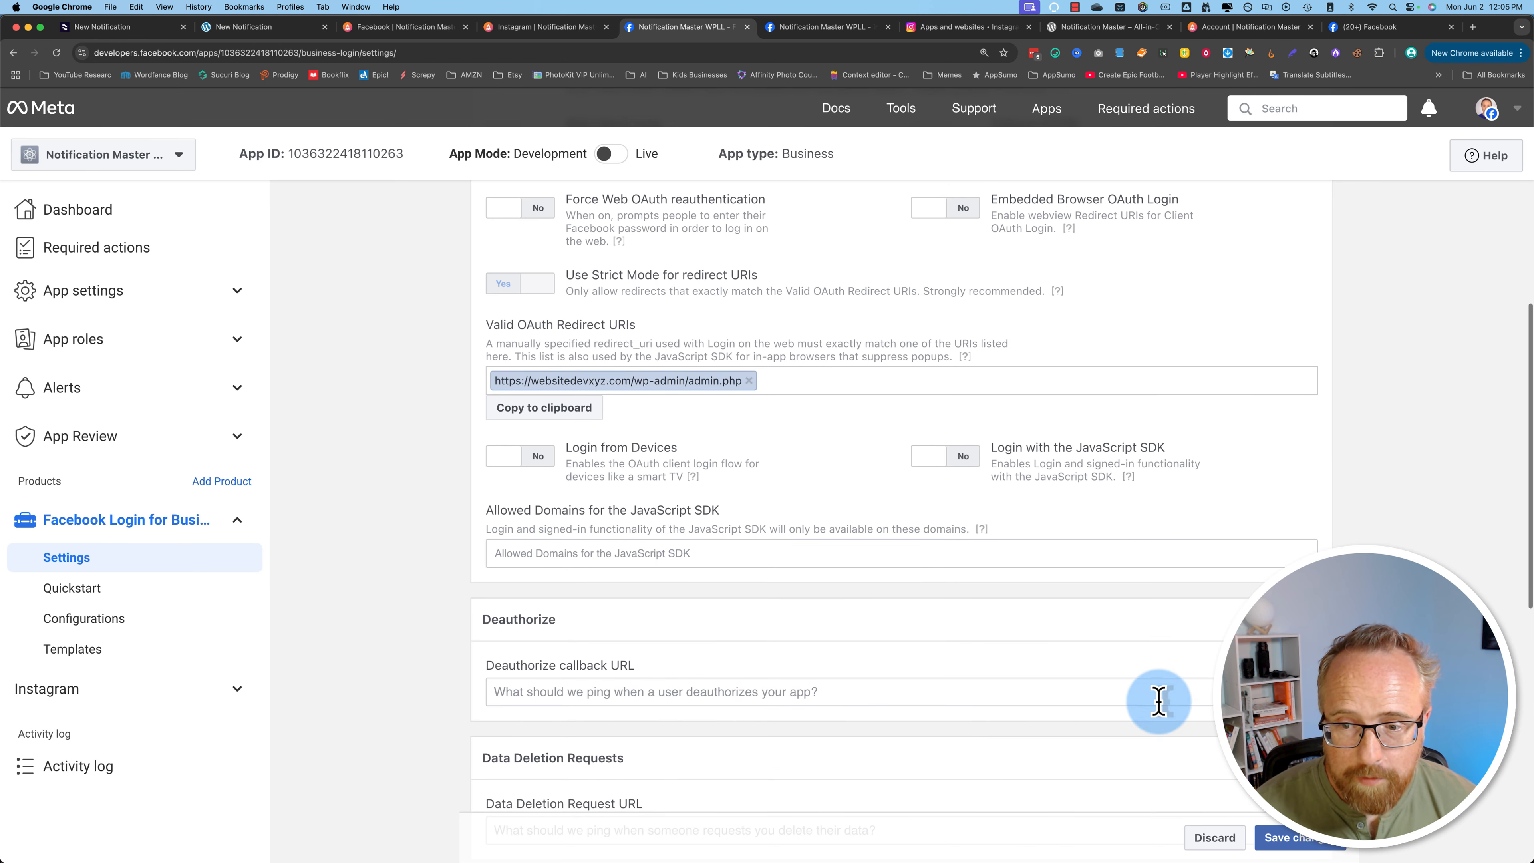
click(1285, 839)
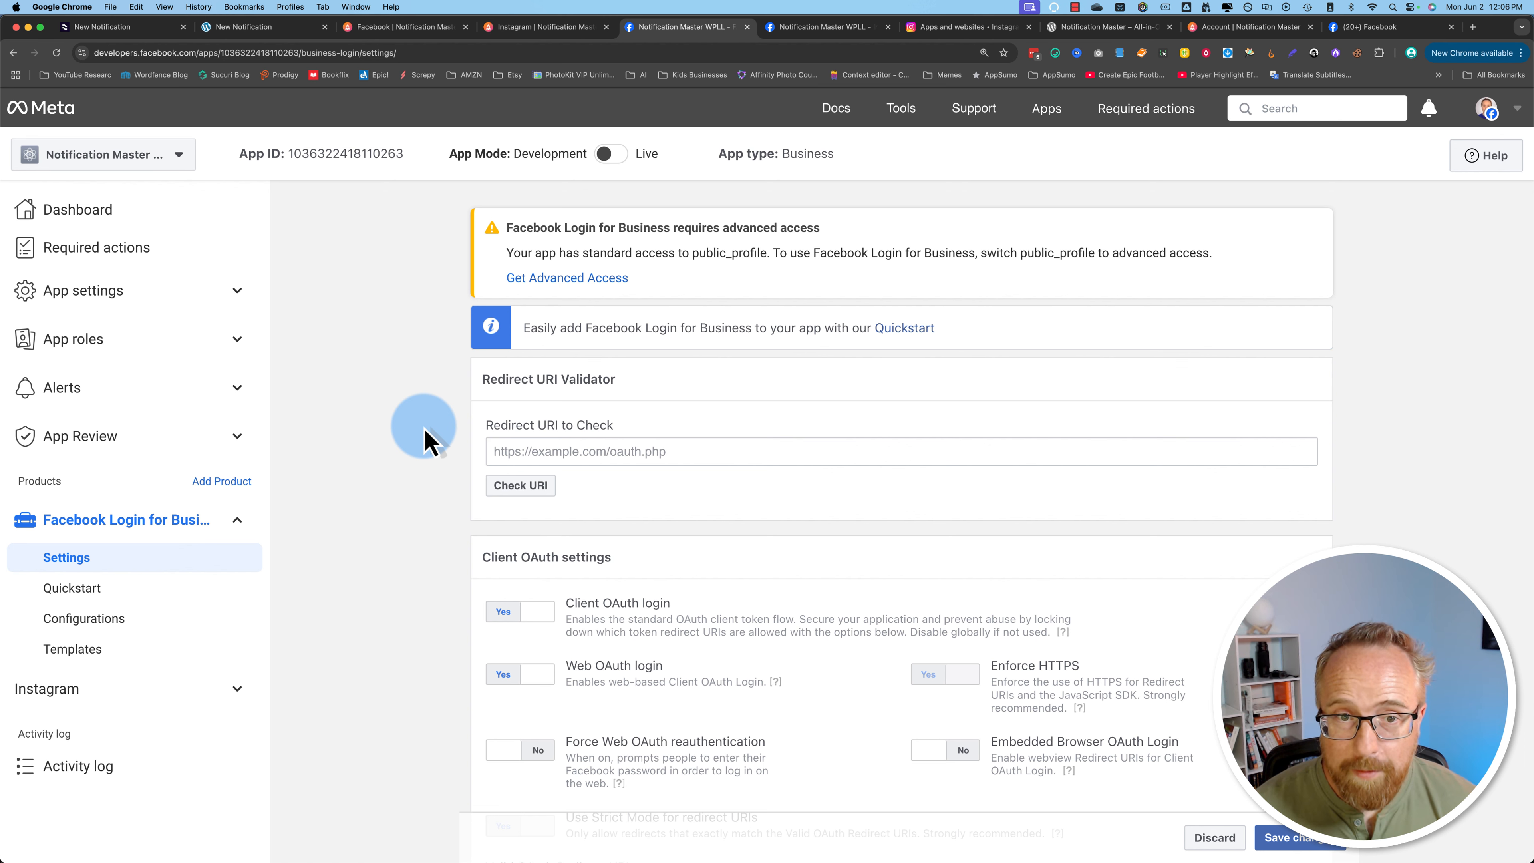
Step: Copy the App ID from the app's basic settings into the FB connection's App ID field
click(112, 298)
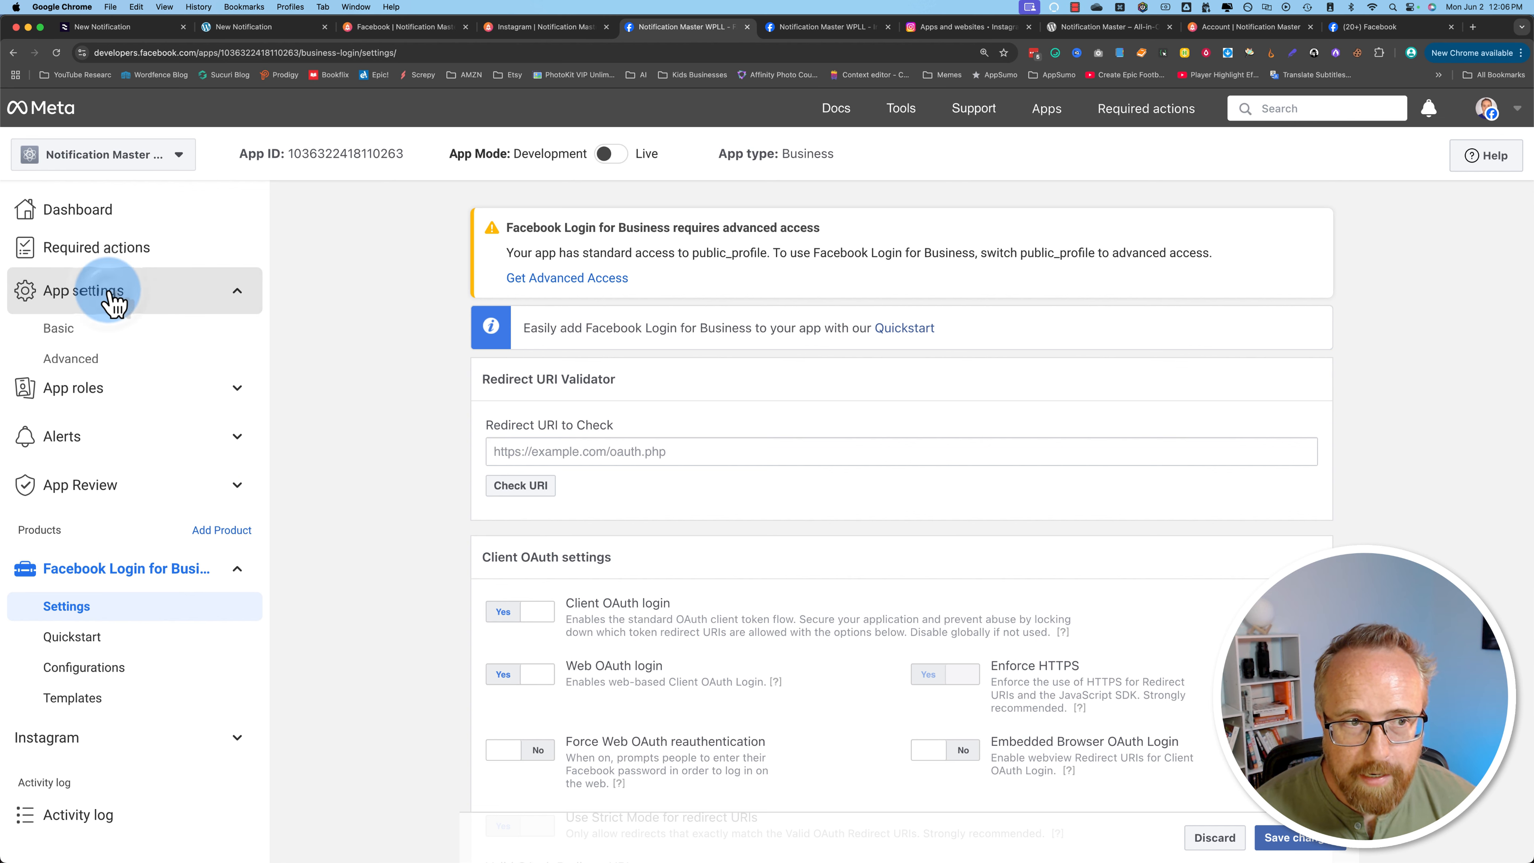
click(76, 329)
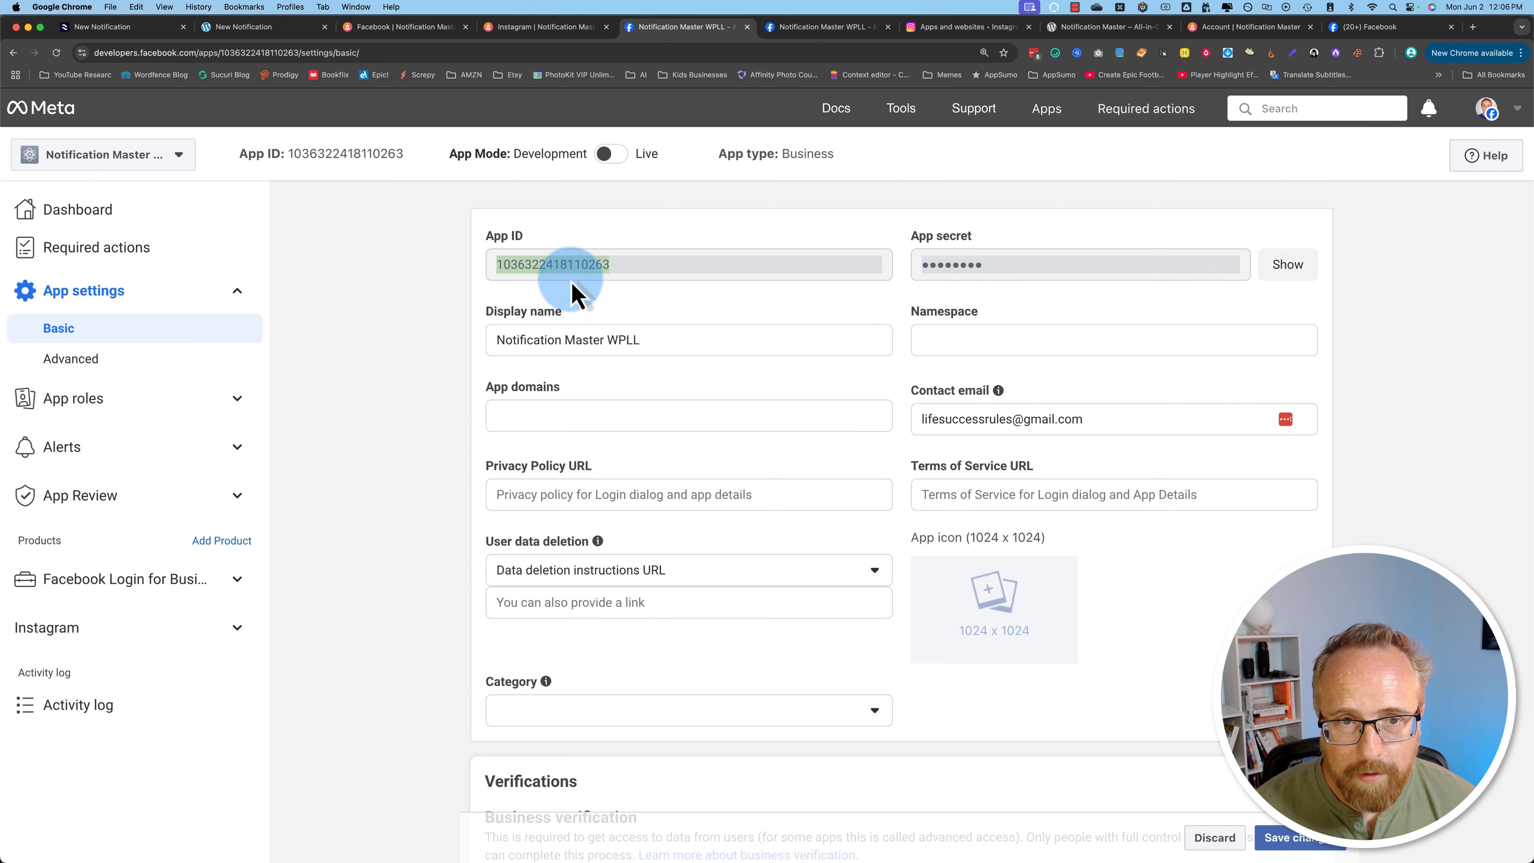
click(253, 27)
click(506, 444)
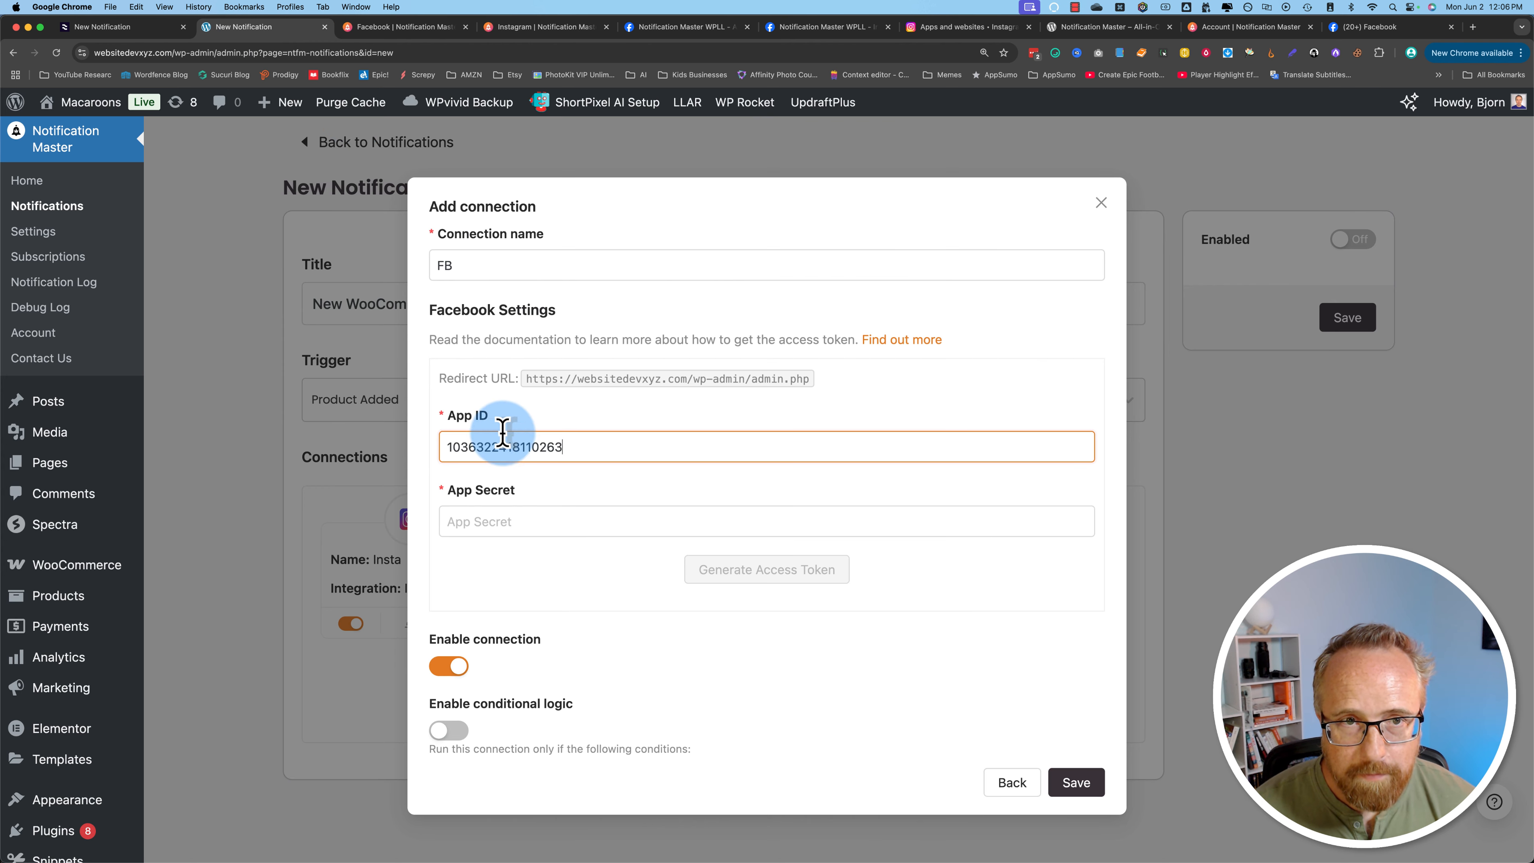
Step: Reveal the app secret in the basic settings, re-entering the account password when asked
click(652, 27)
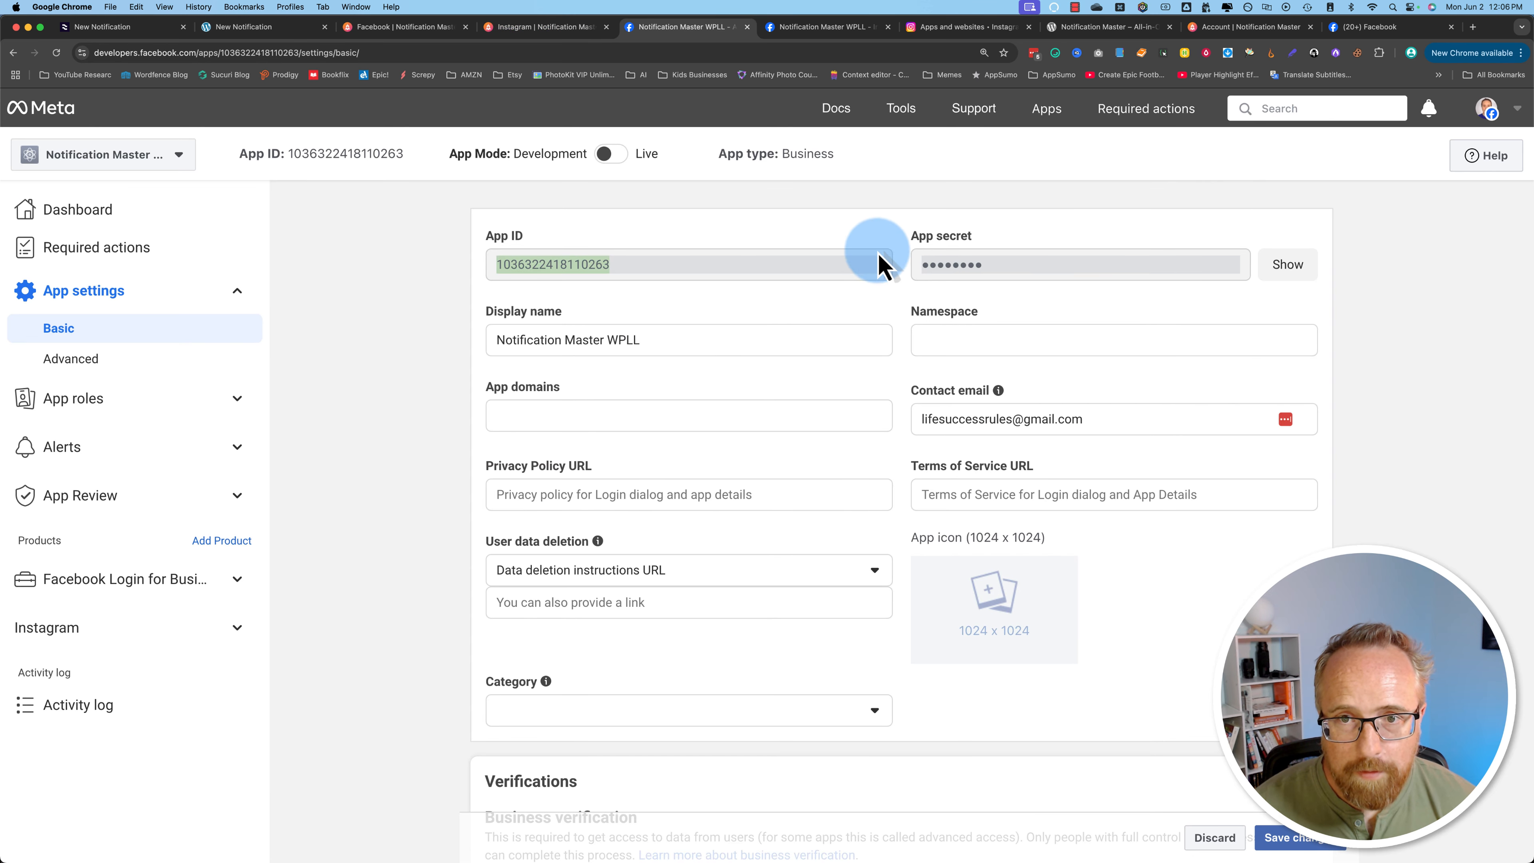
click(1285, 266)
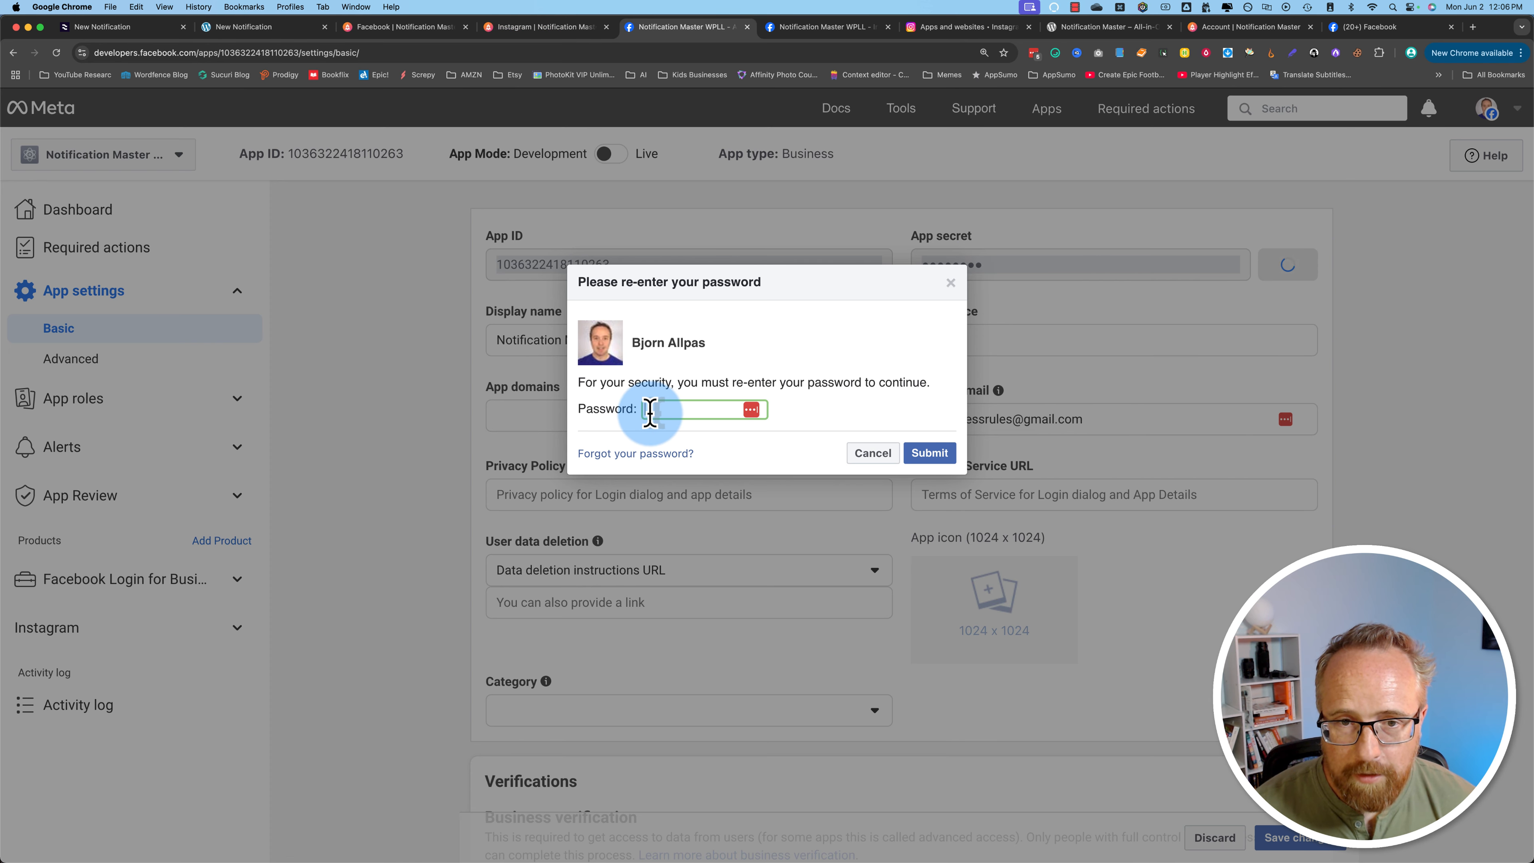
click(751, 409)
click(929, 453)
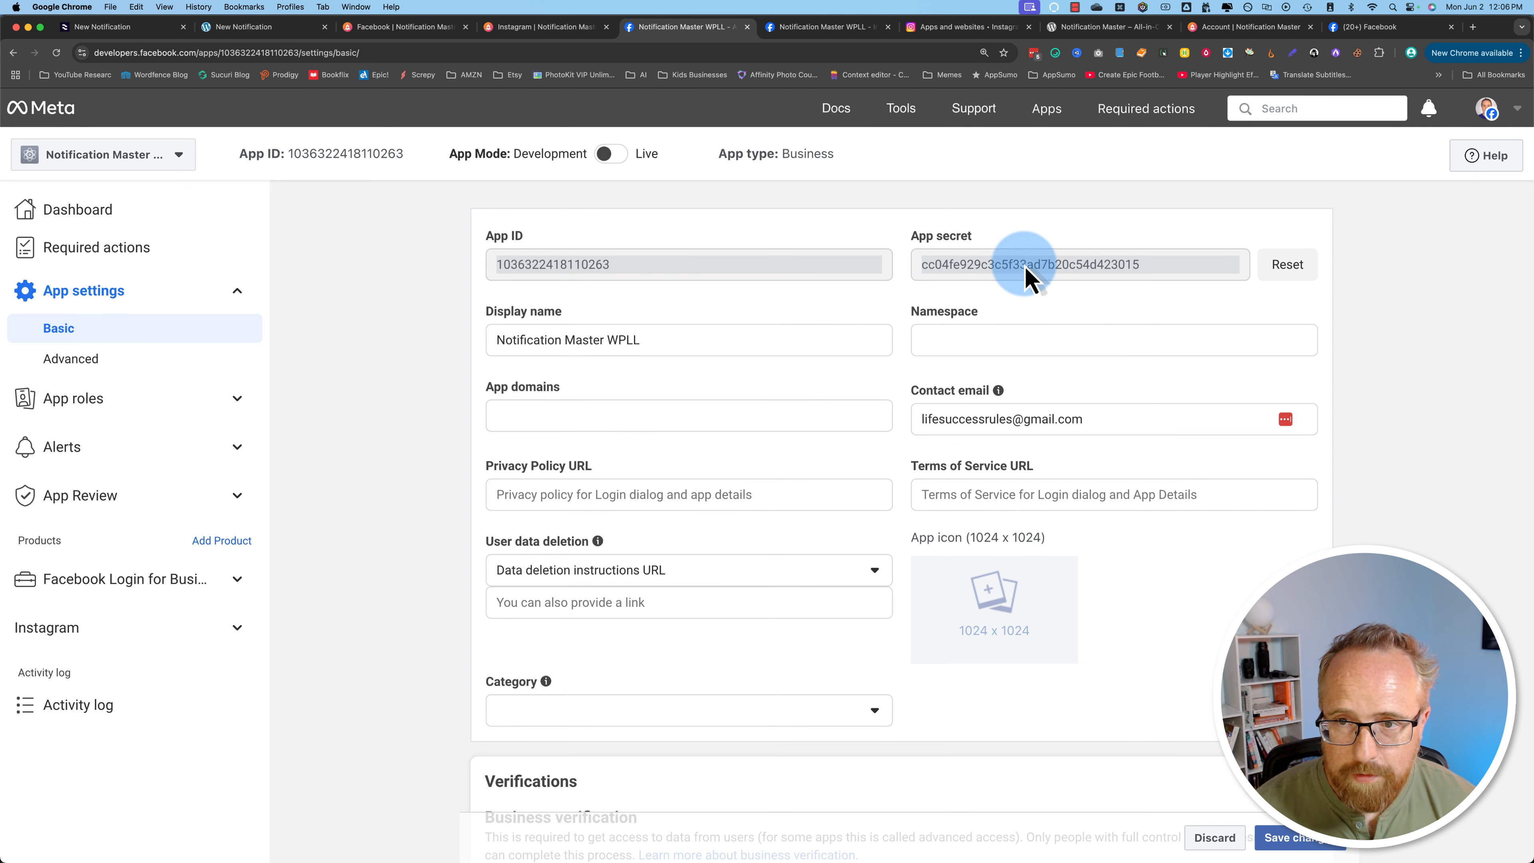
Step: Copy the app secret and paste it into the FB connection's App Secret field
click(291, 28)
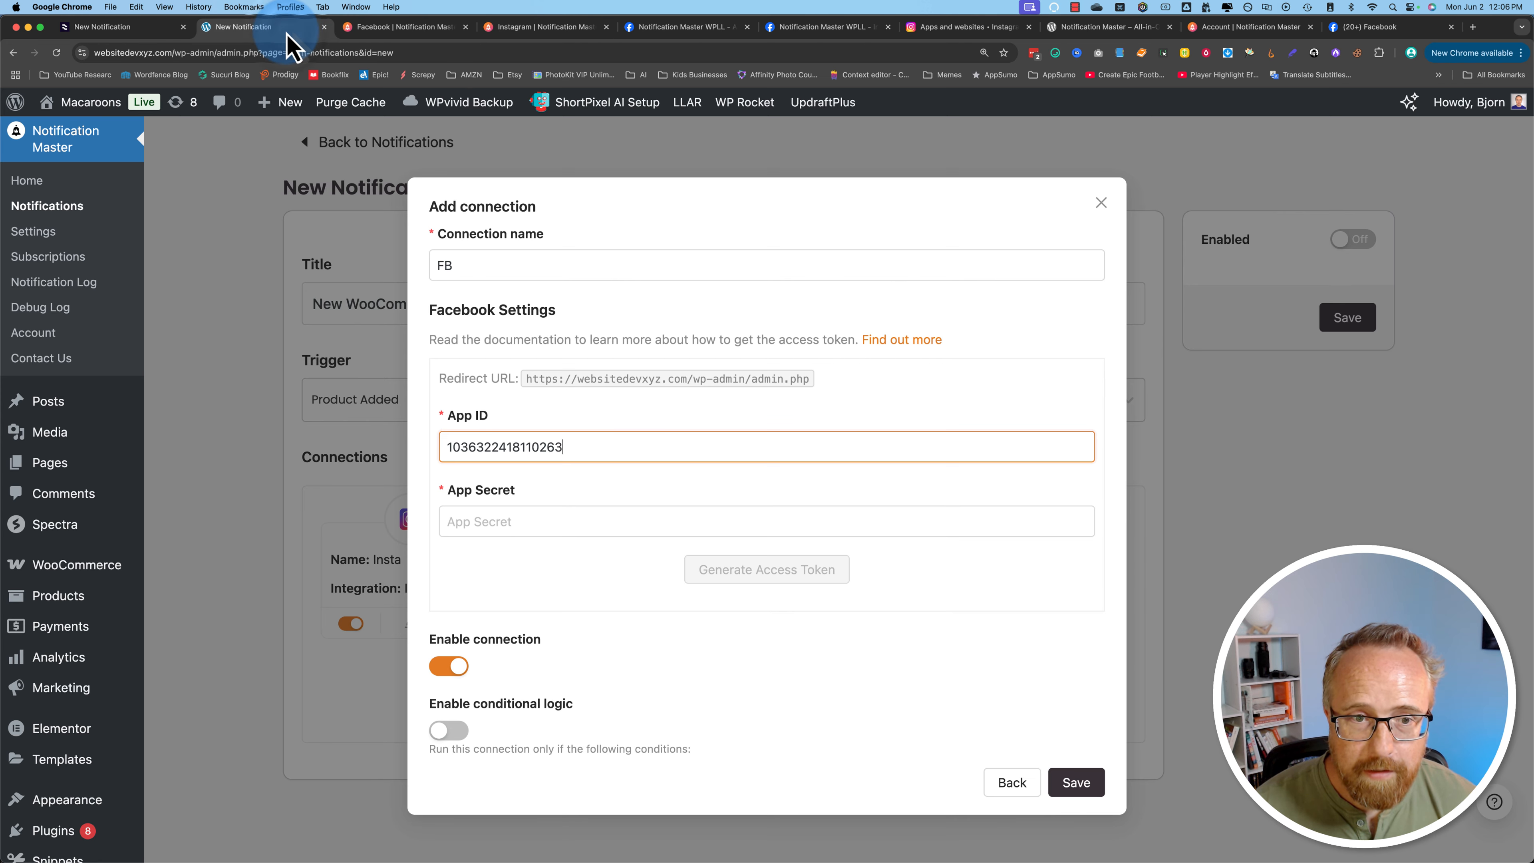
click(496, 522)
key(super+v)
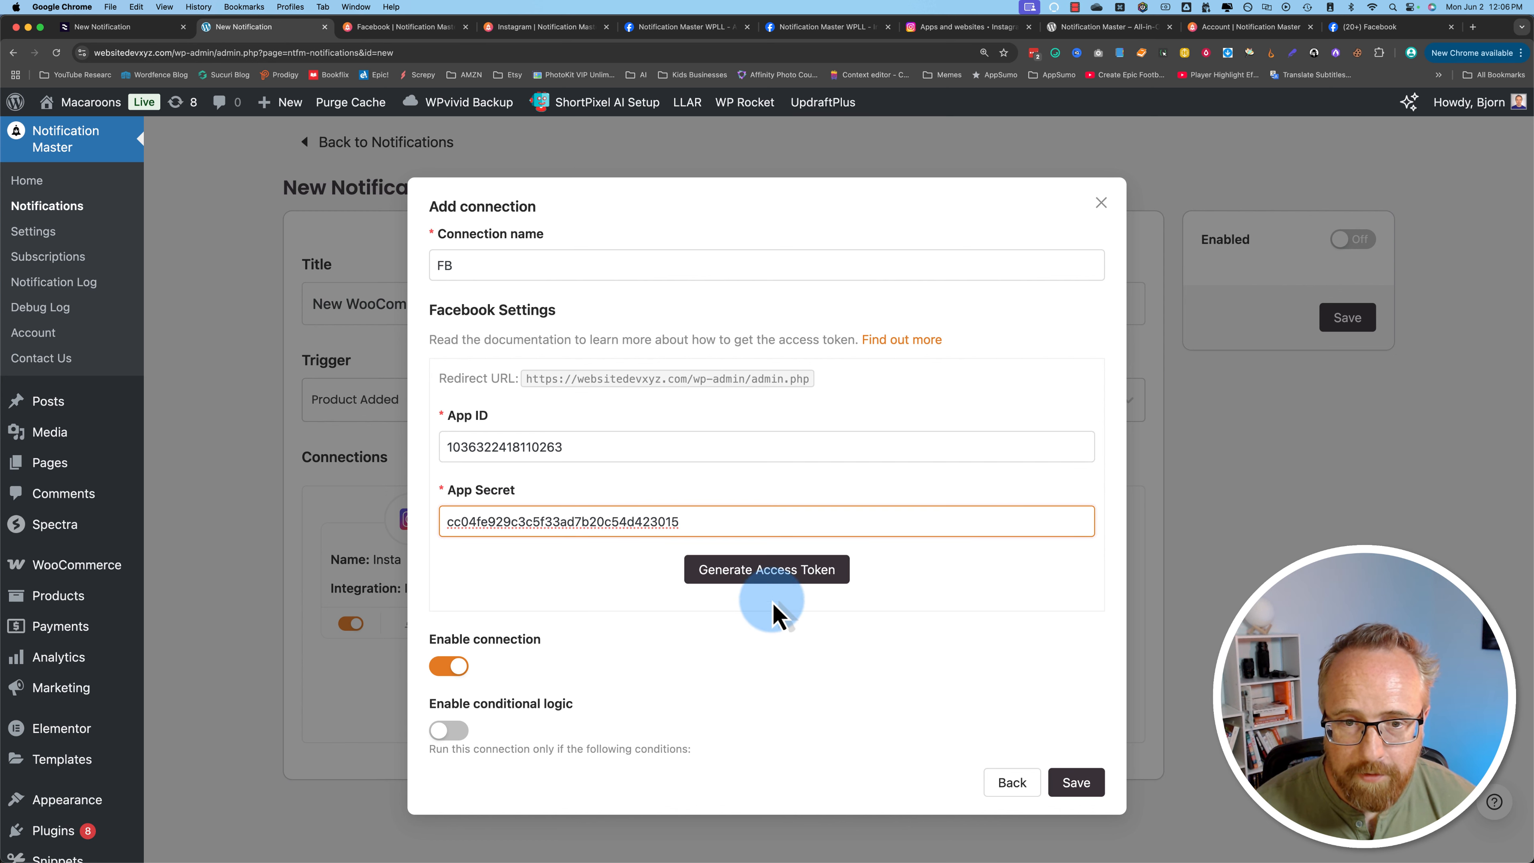
Step: Generate an access token, authorizing the app for all current and future Pages in the Facebook login window
click(779, 581)
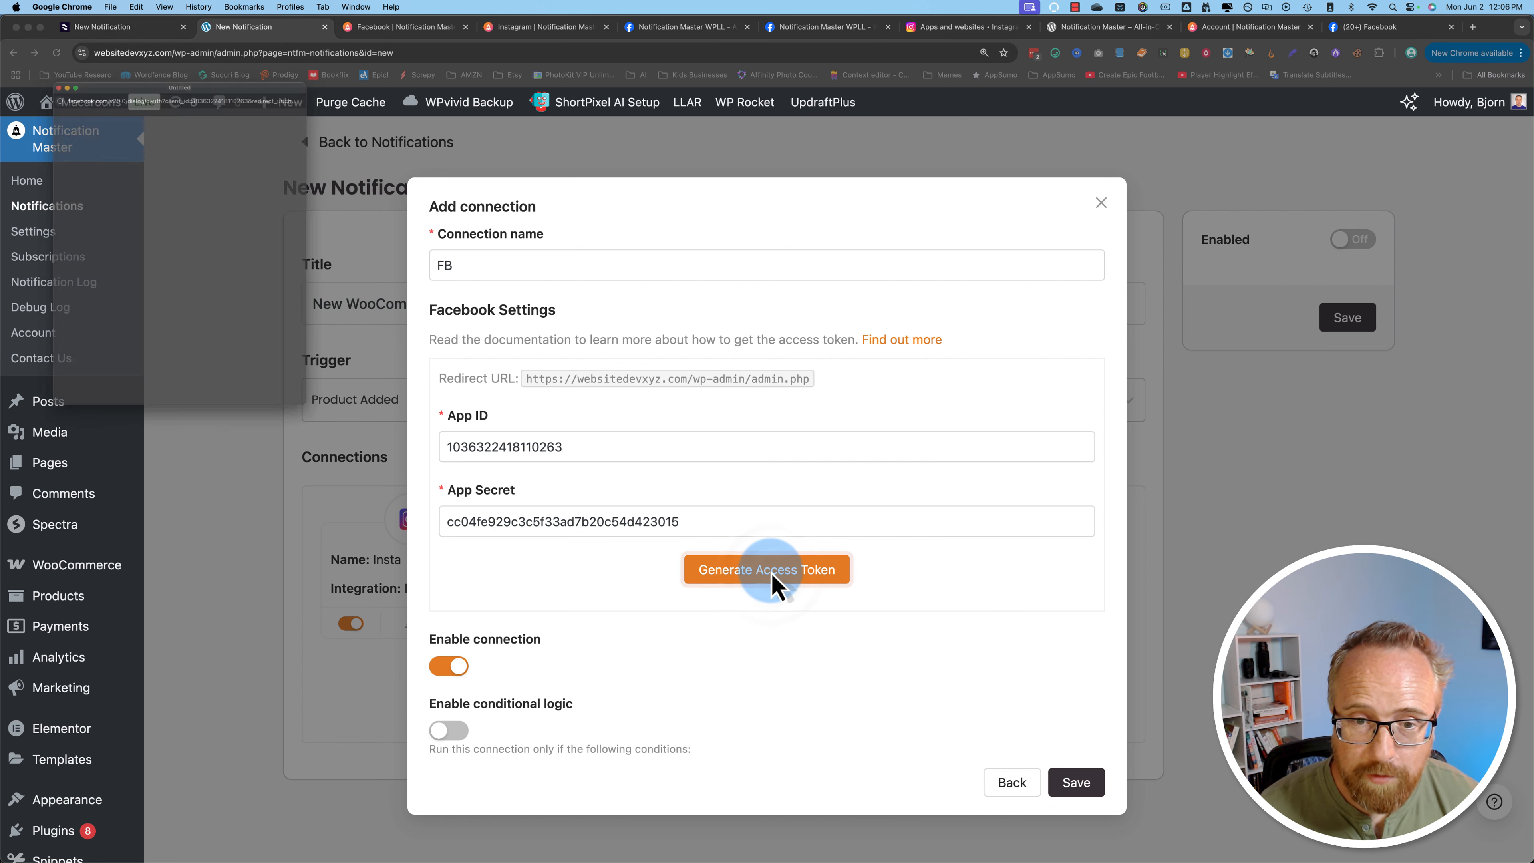
drag(100, 23, 195, 39)
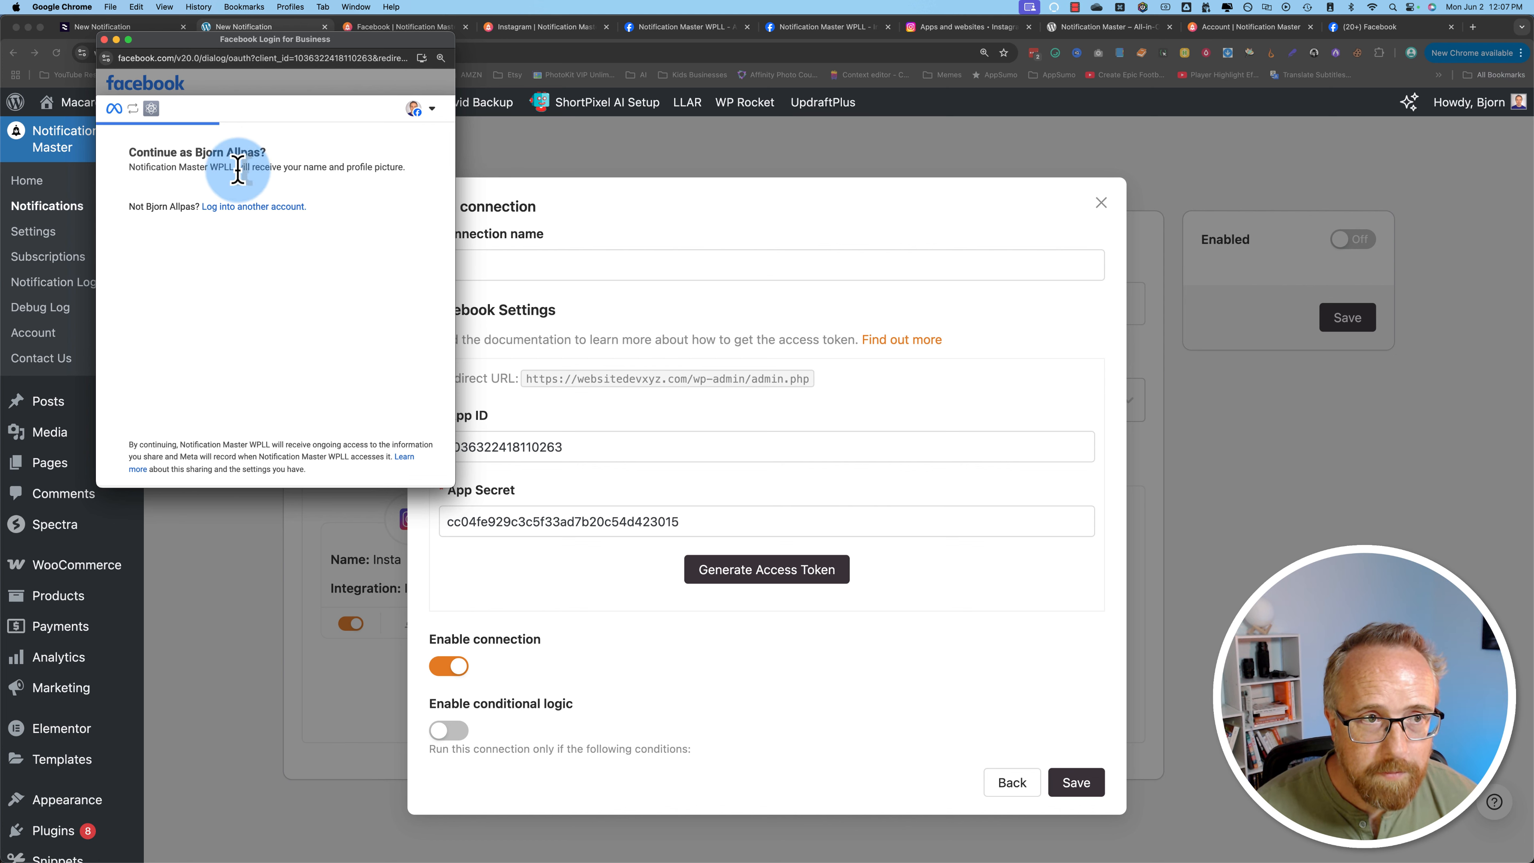
drag(224, 55, 168, 65)
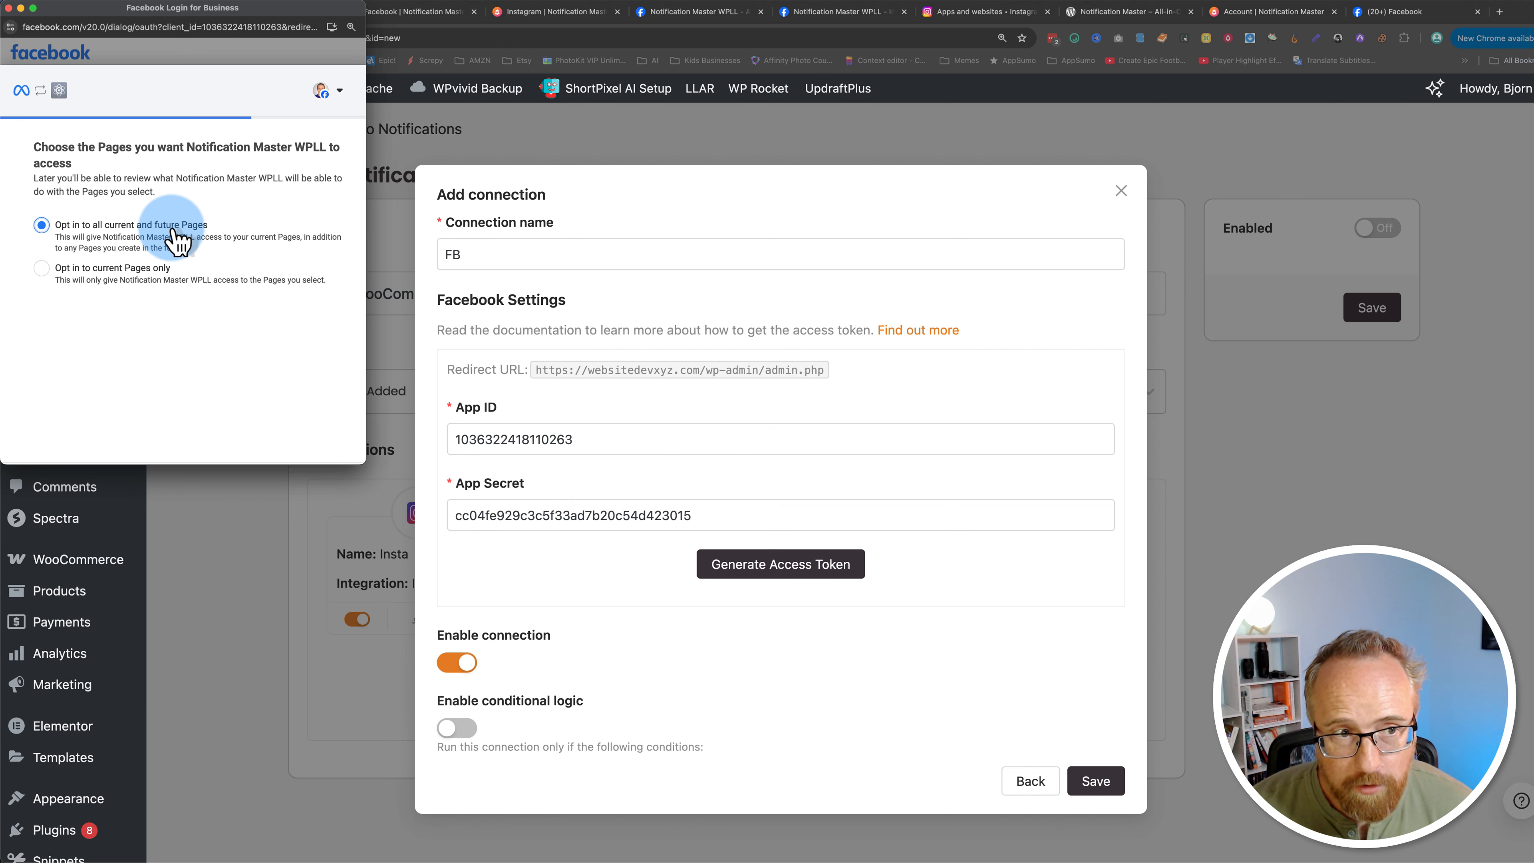
click(47, 269)
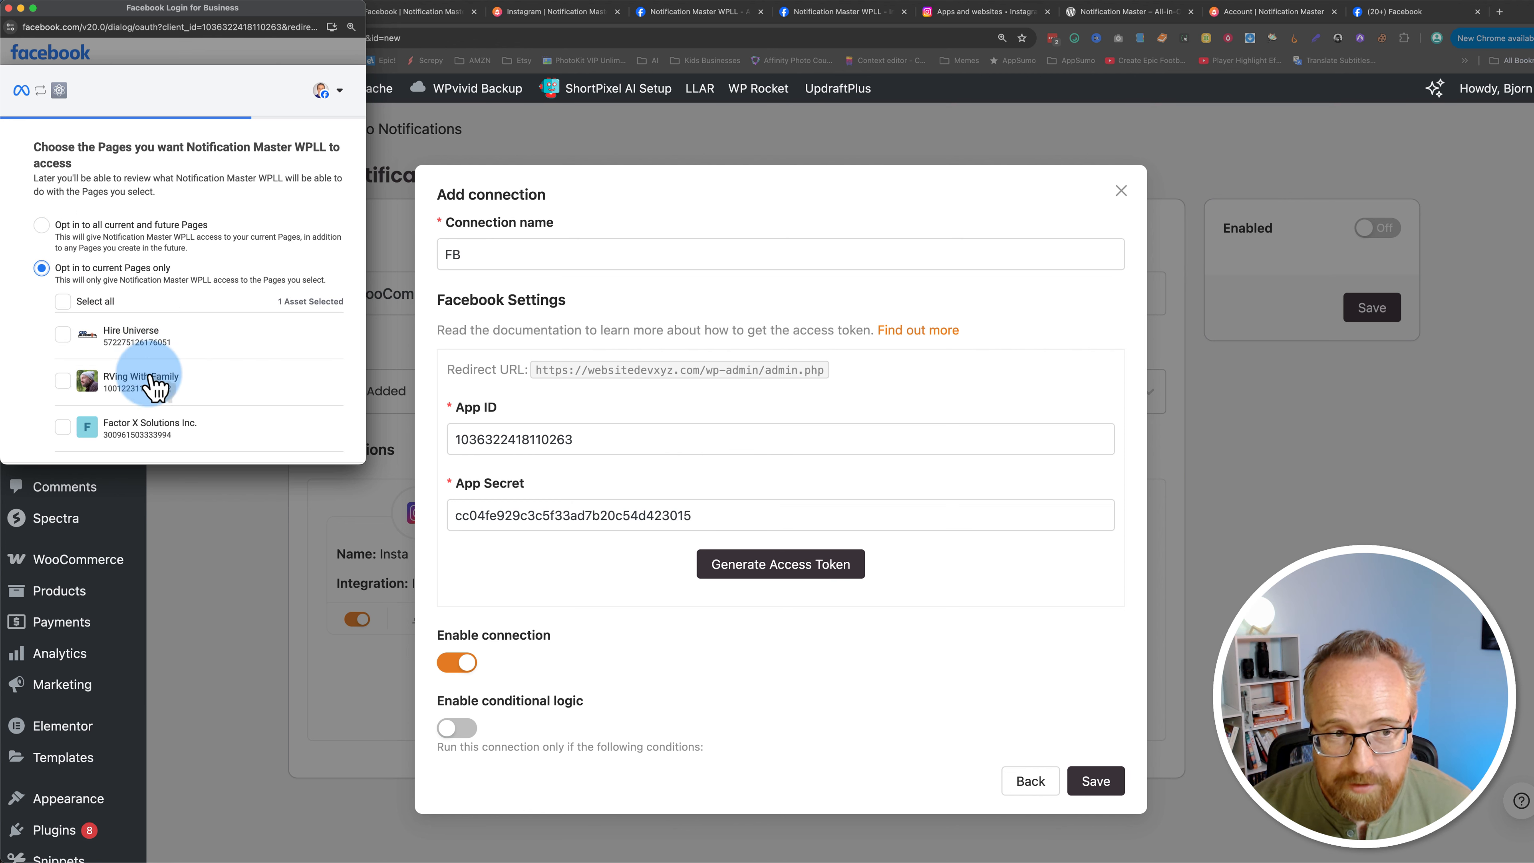
click(41, 229)
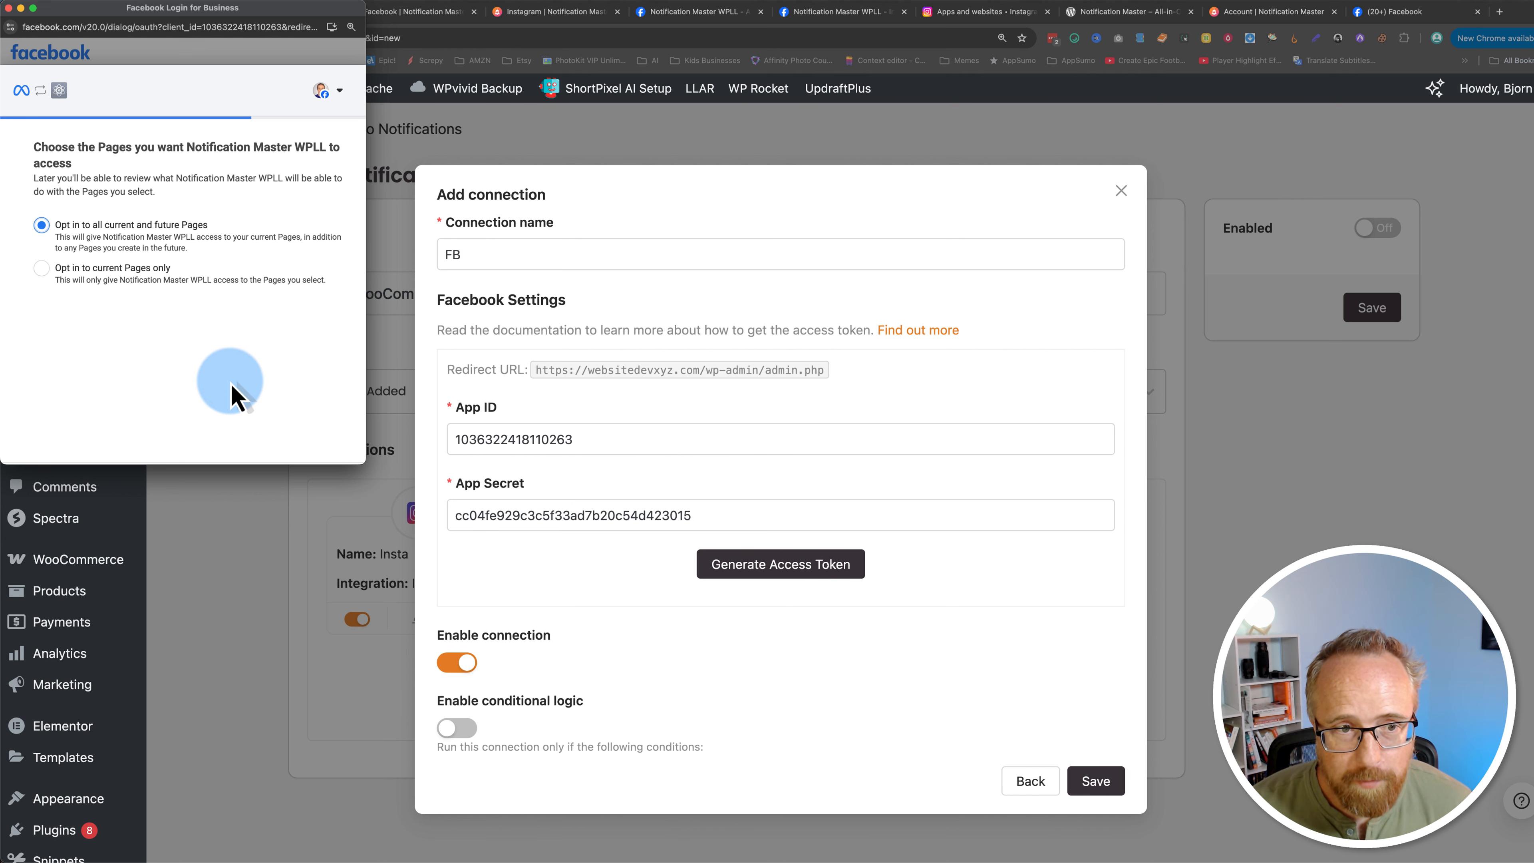
scroll(291, 418, down, 2)
click(291, 417)
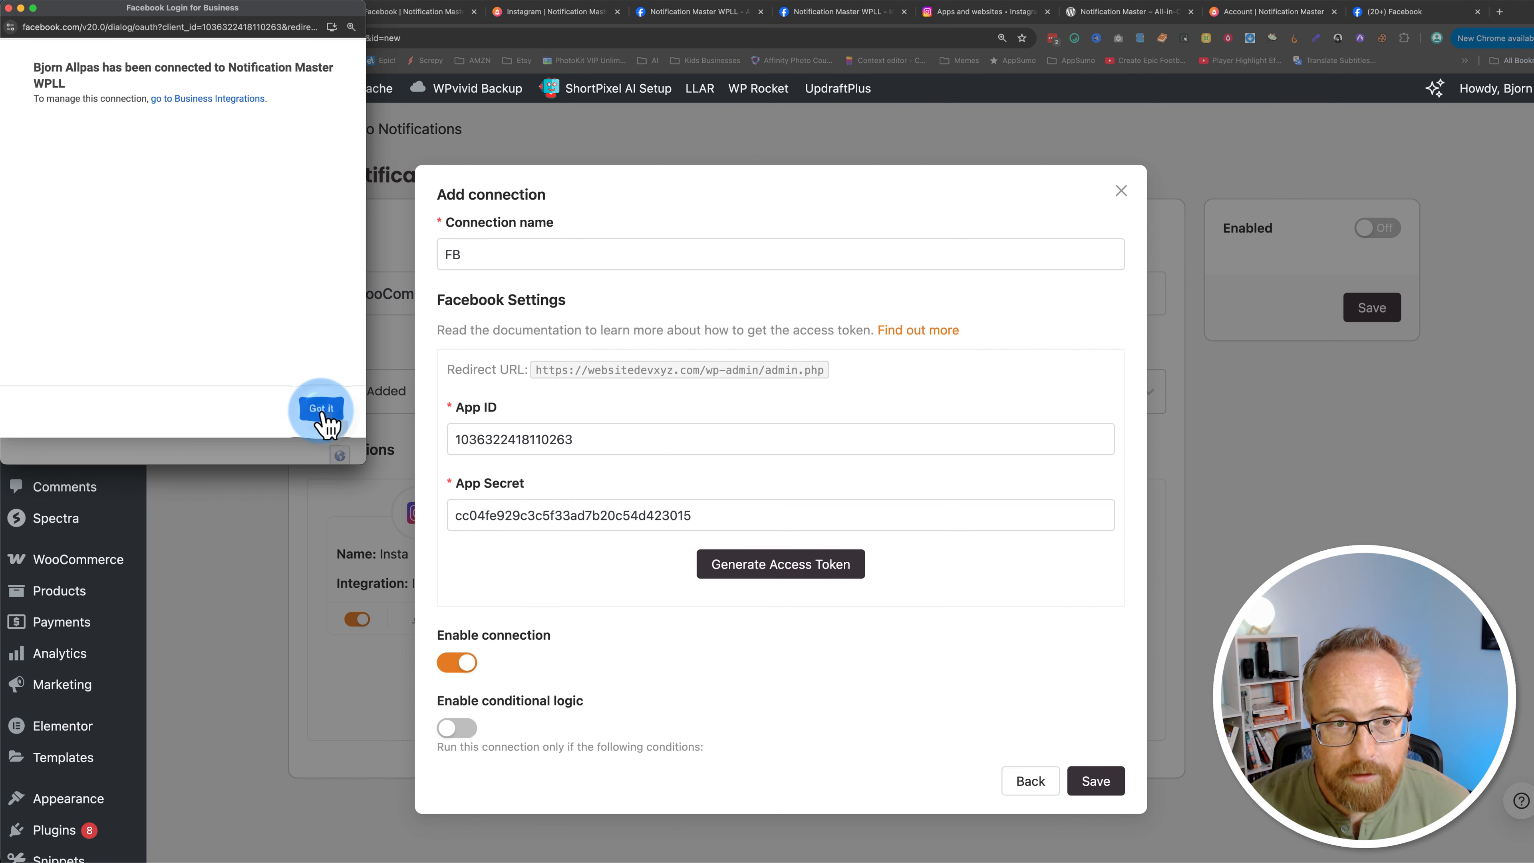
click(320, 416)
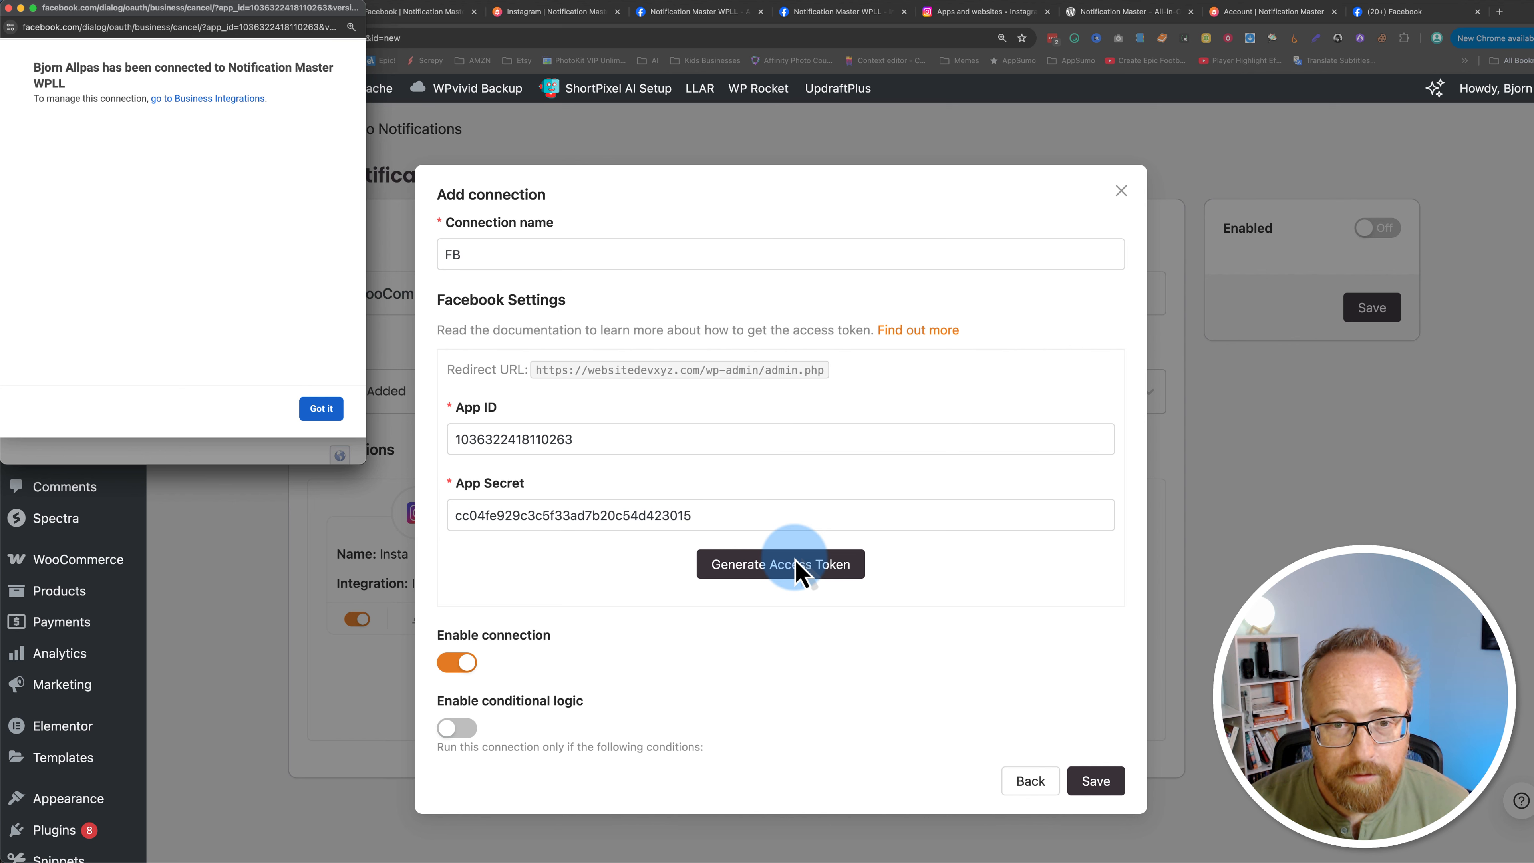
click(727, 579)
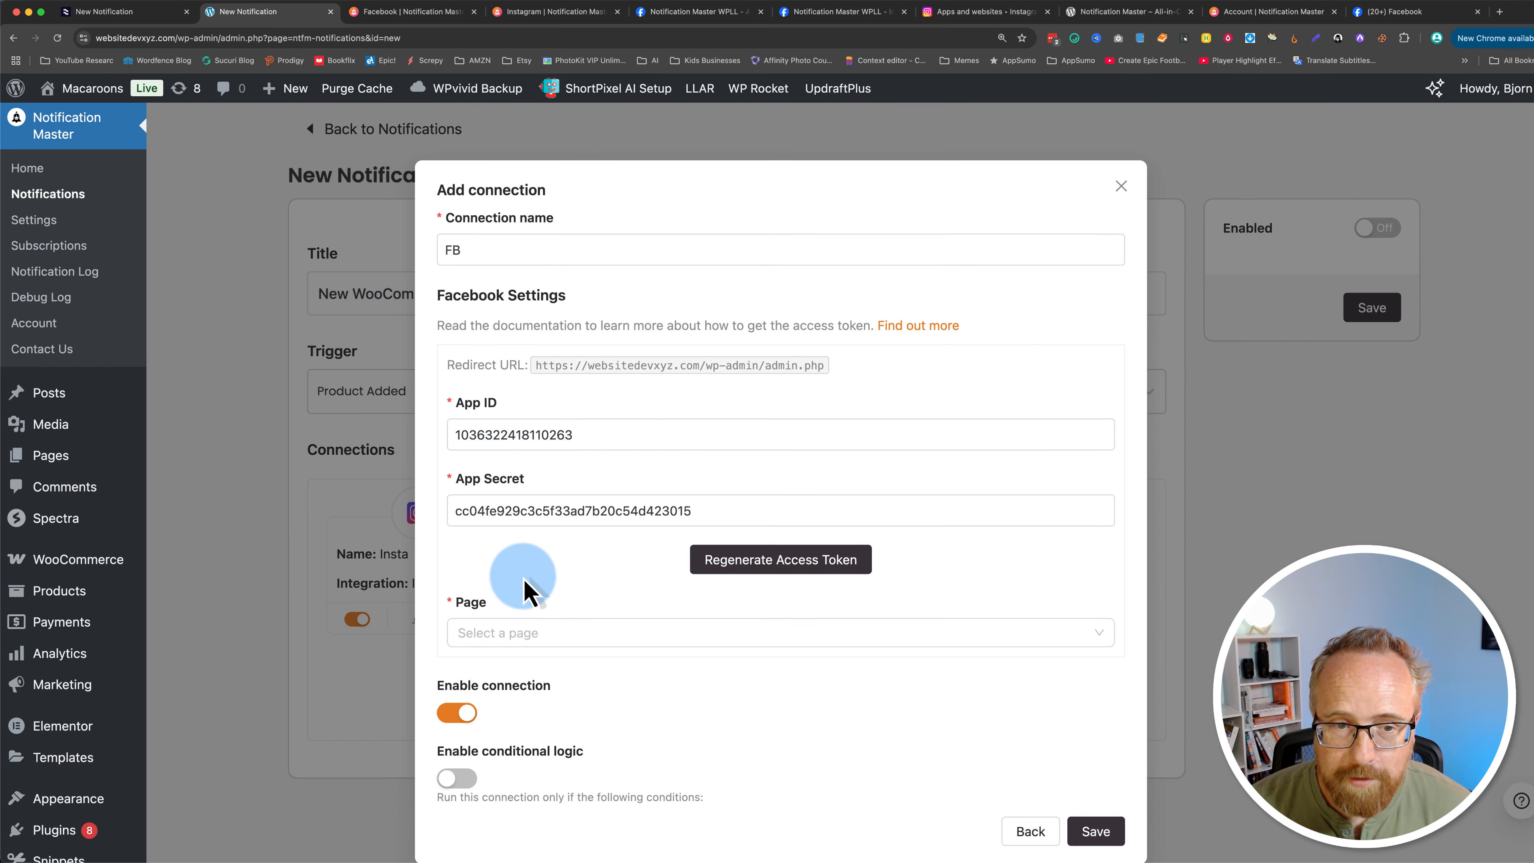
Step: Select the Facebook Page for the connection and enter the post text New Drop!!!
click(527, 607)
click(552, 702)
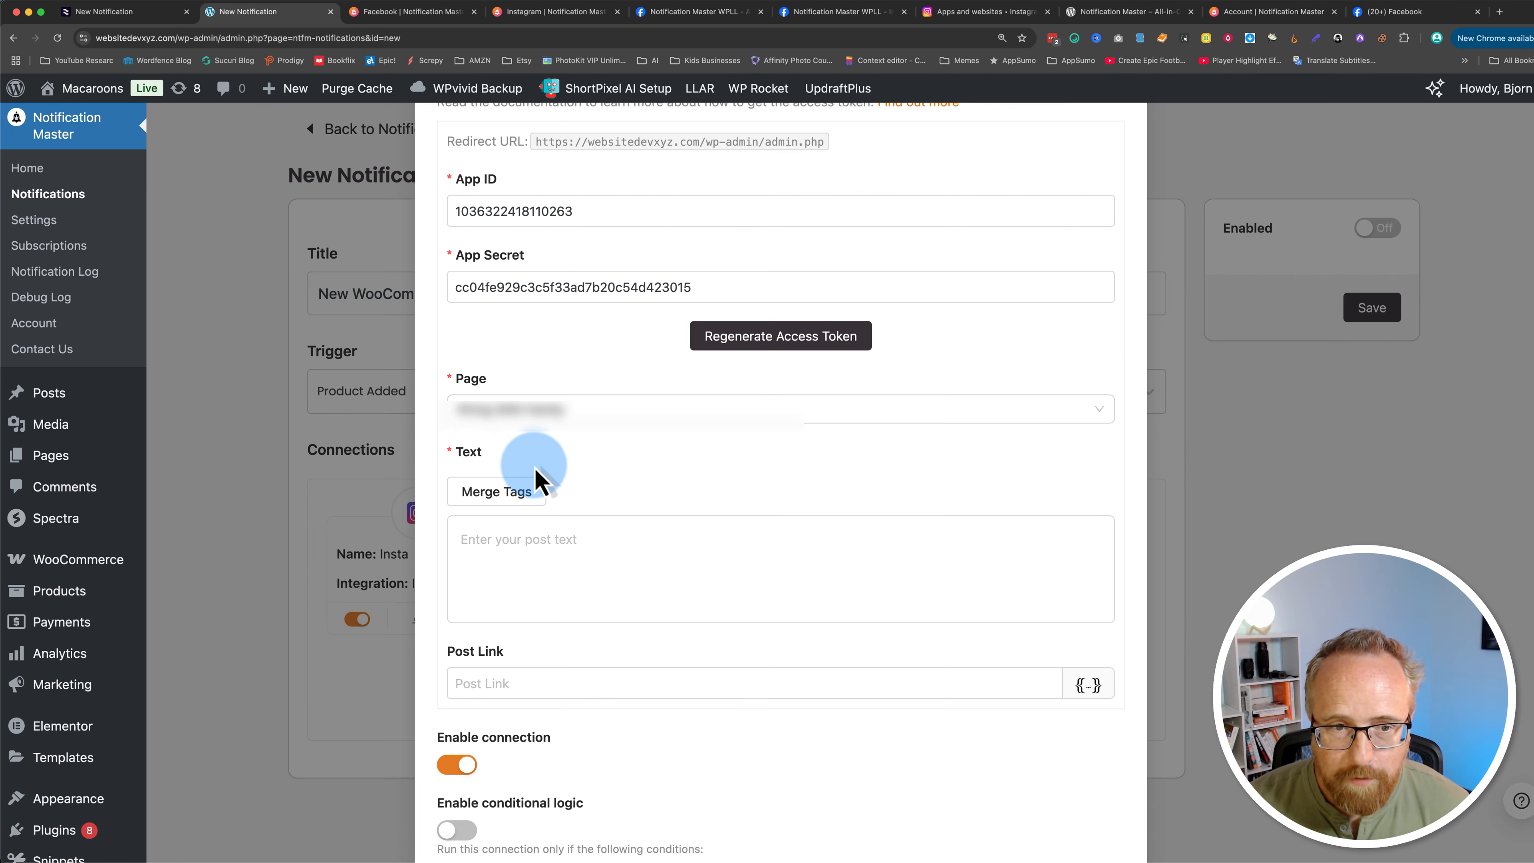
click(494, 547)
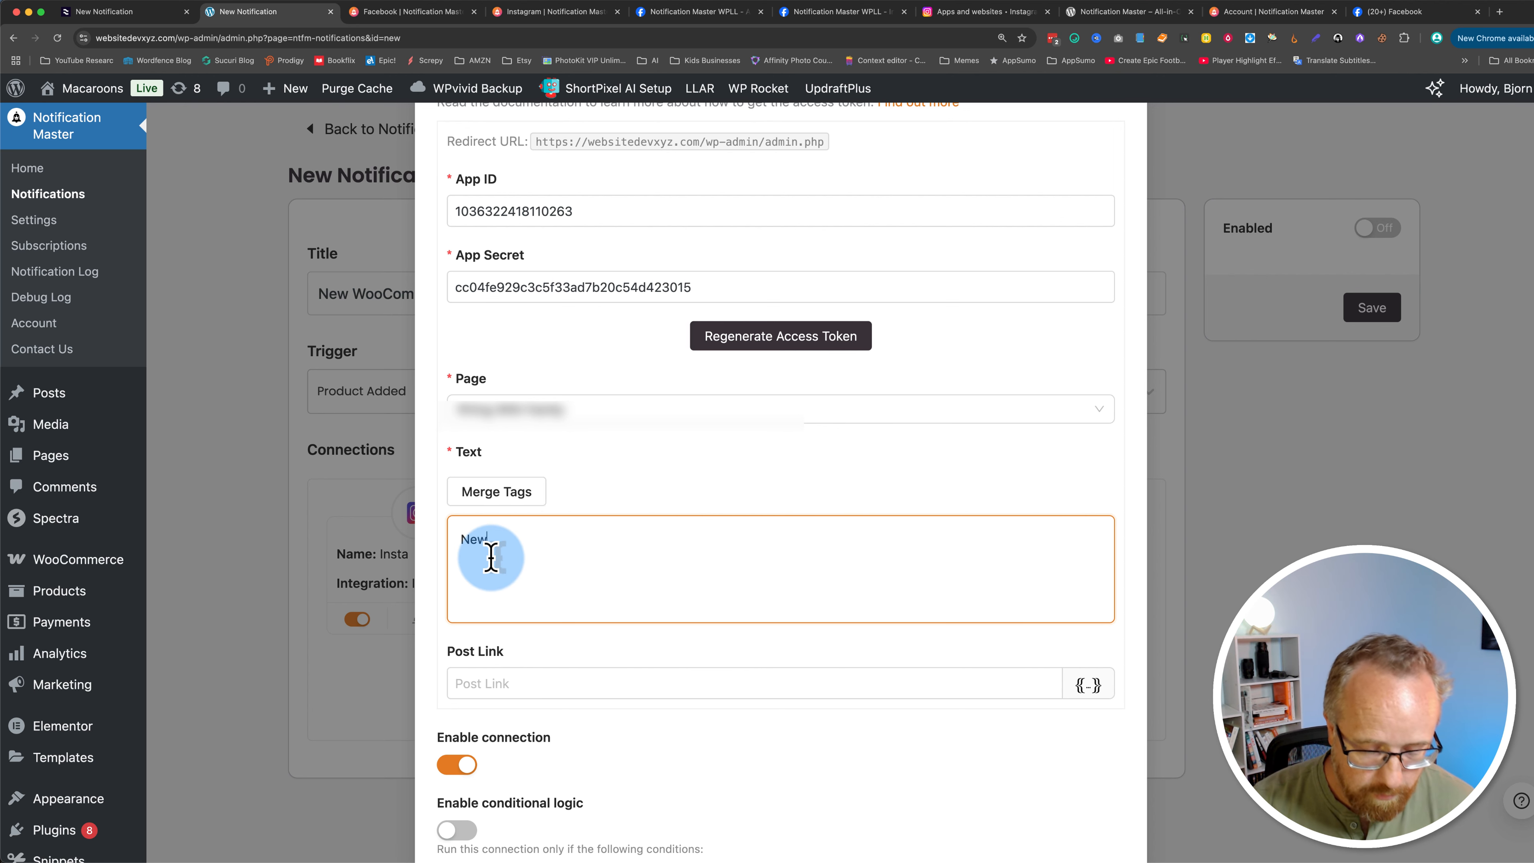
text(op!!!)
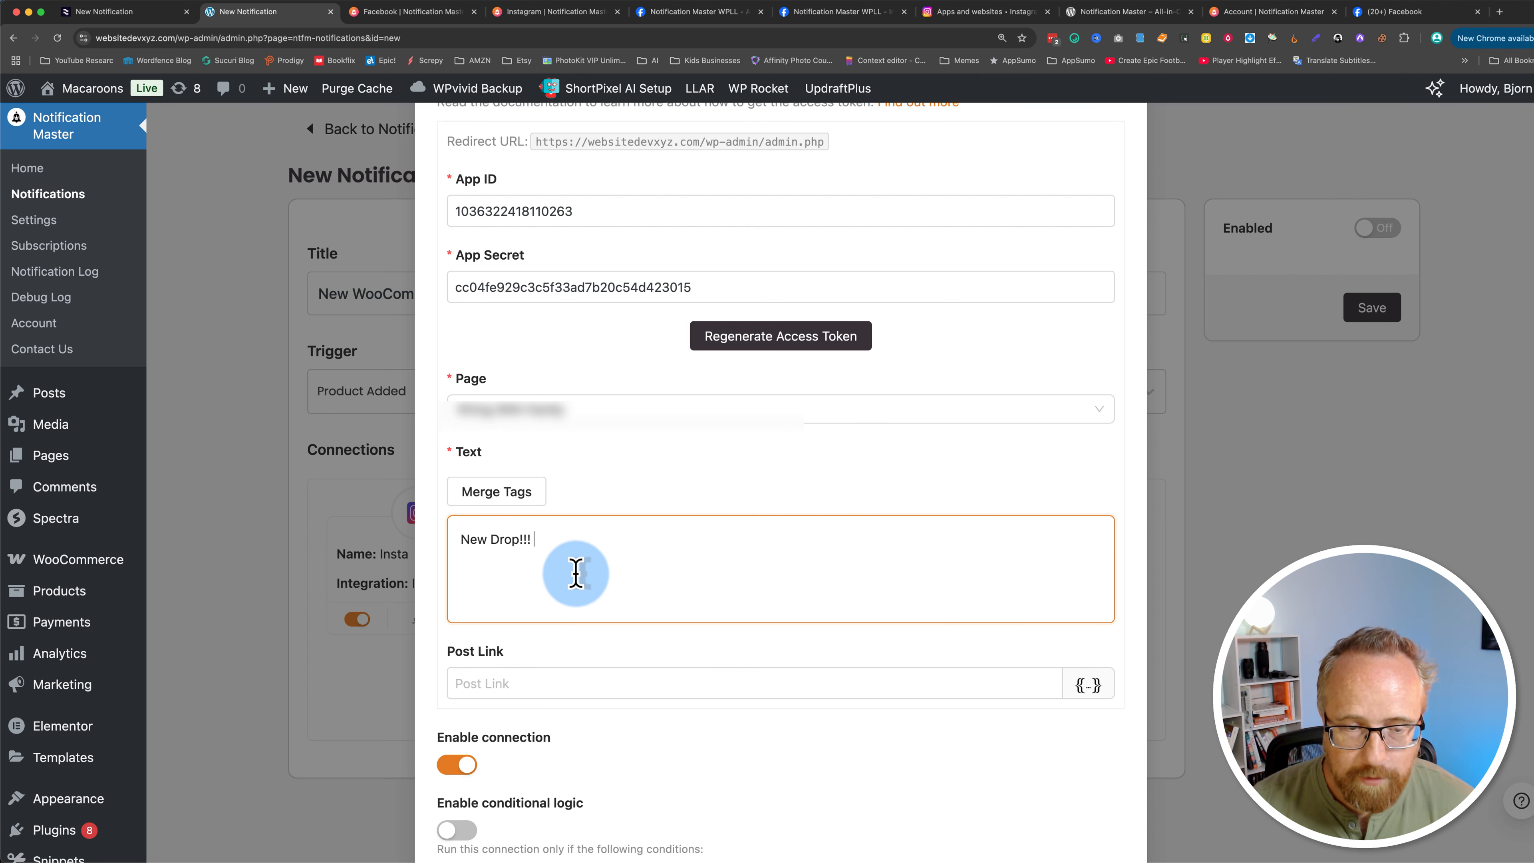
Step: Copy the {{wc_product.name}} merge tag into the post text and reword it to New Merch!!! {{wc_product.name}}!
click(519, 493)
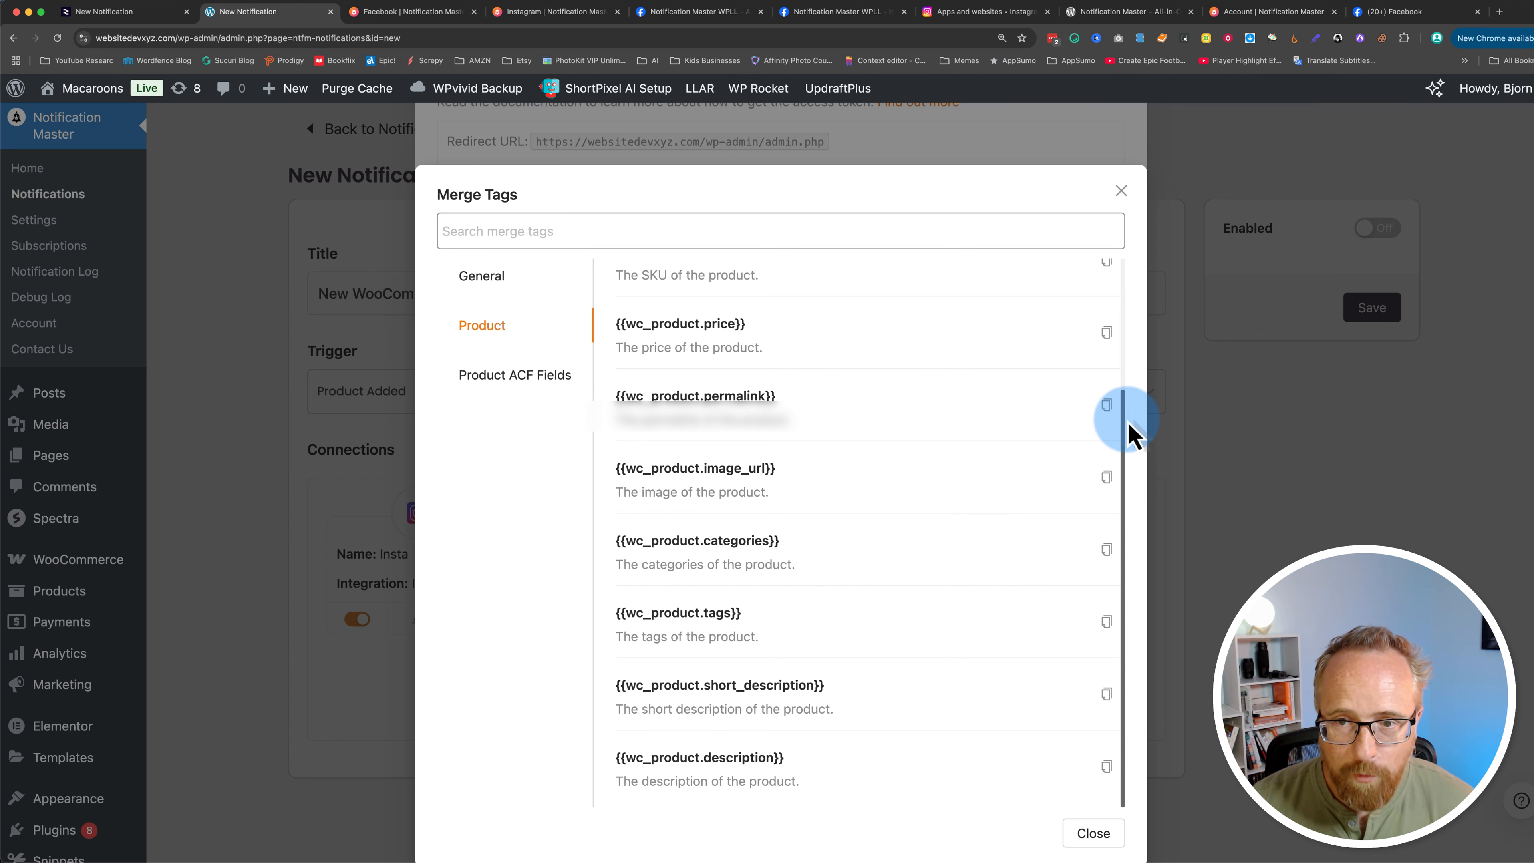
drag(1124, 435, 1113, 298)
click(1105, 363)
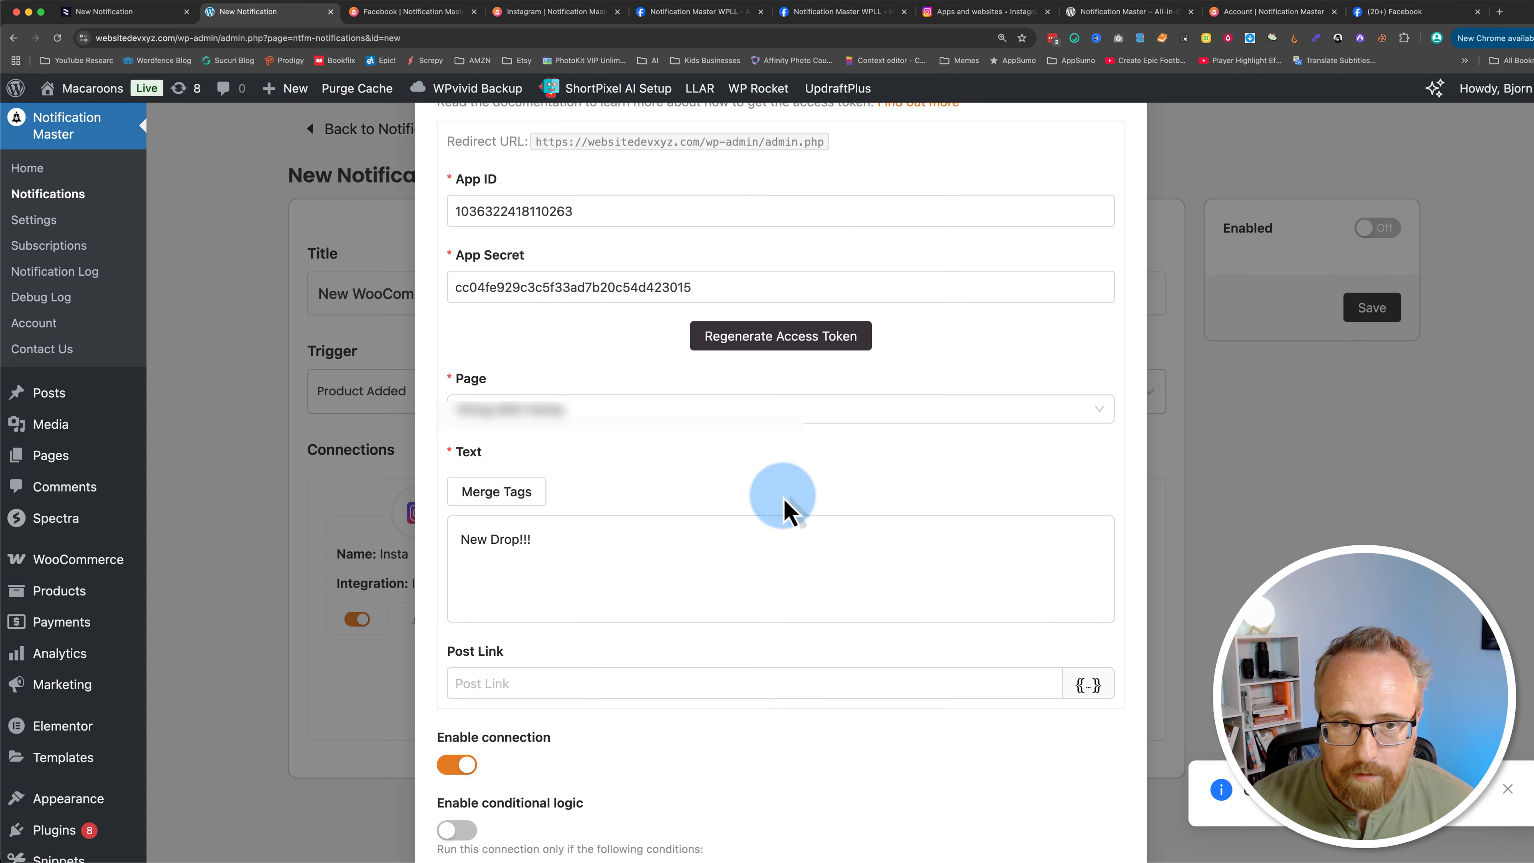
click(493, 539)
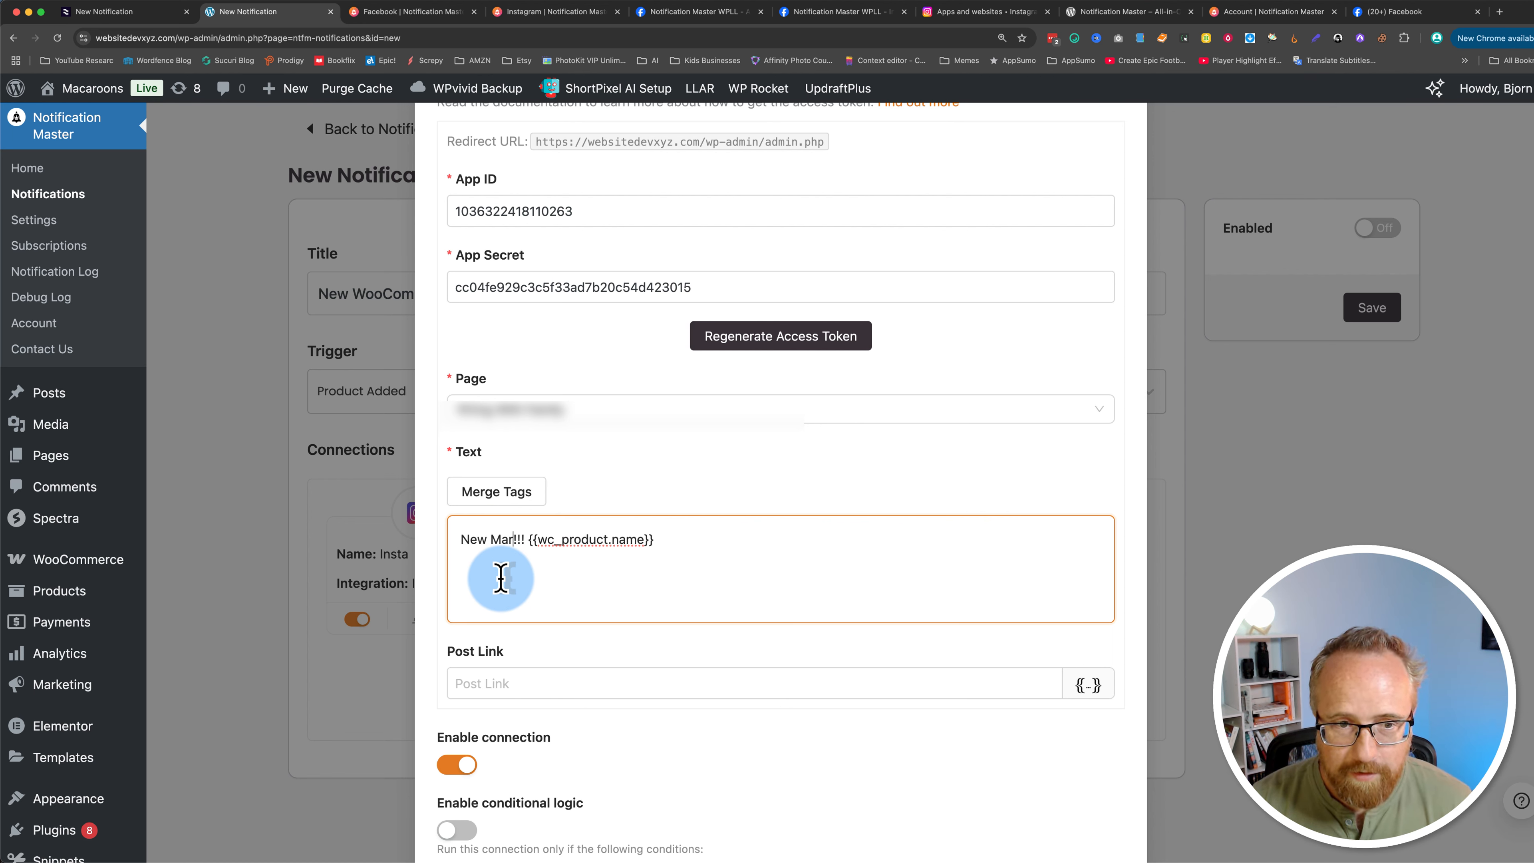
click(740, 568)
text(!)
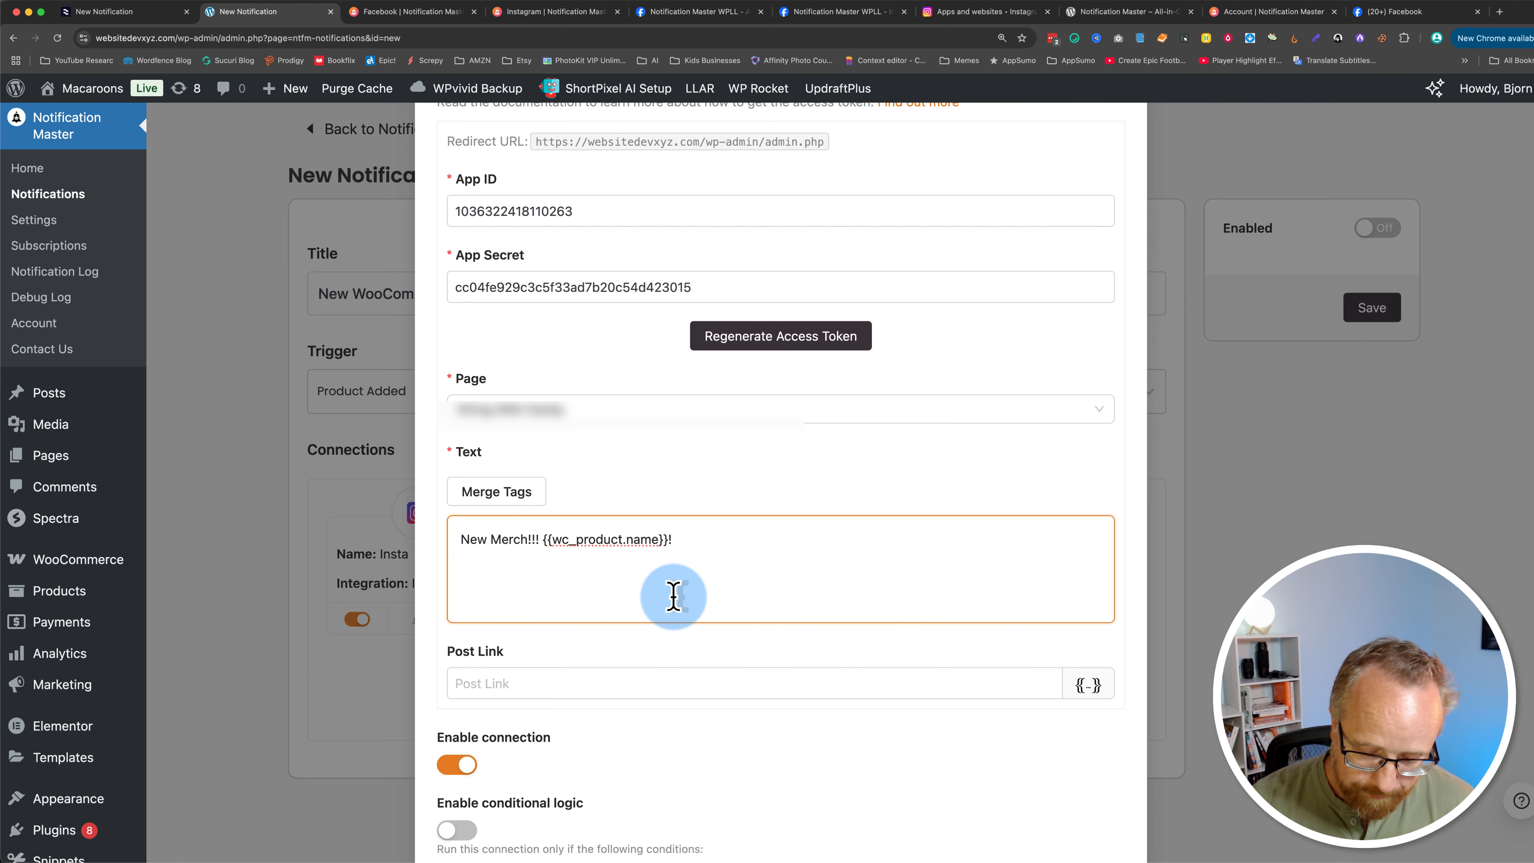
Step: Add the {{wc_product.short_description}} merge tag on a new line of the FB connection's post text
click(492, 493)
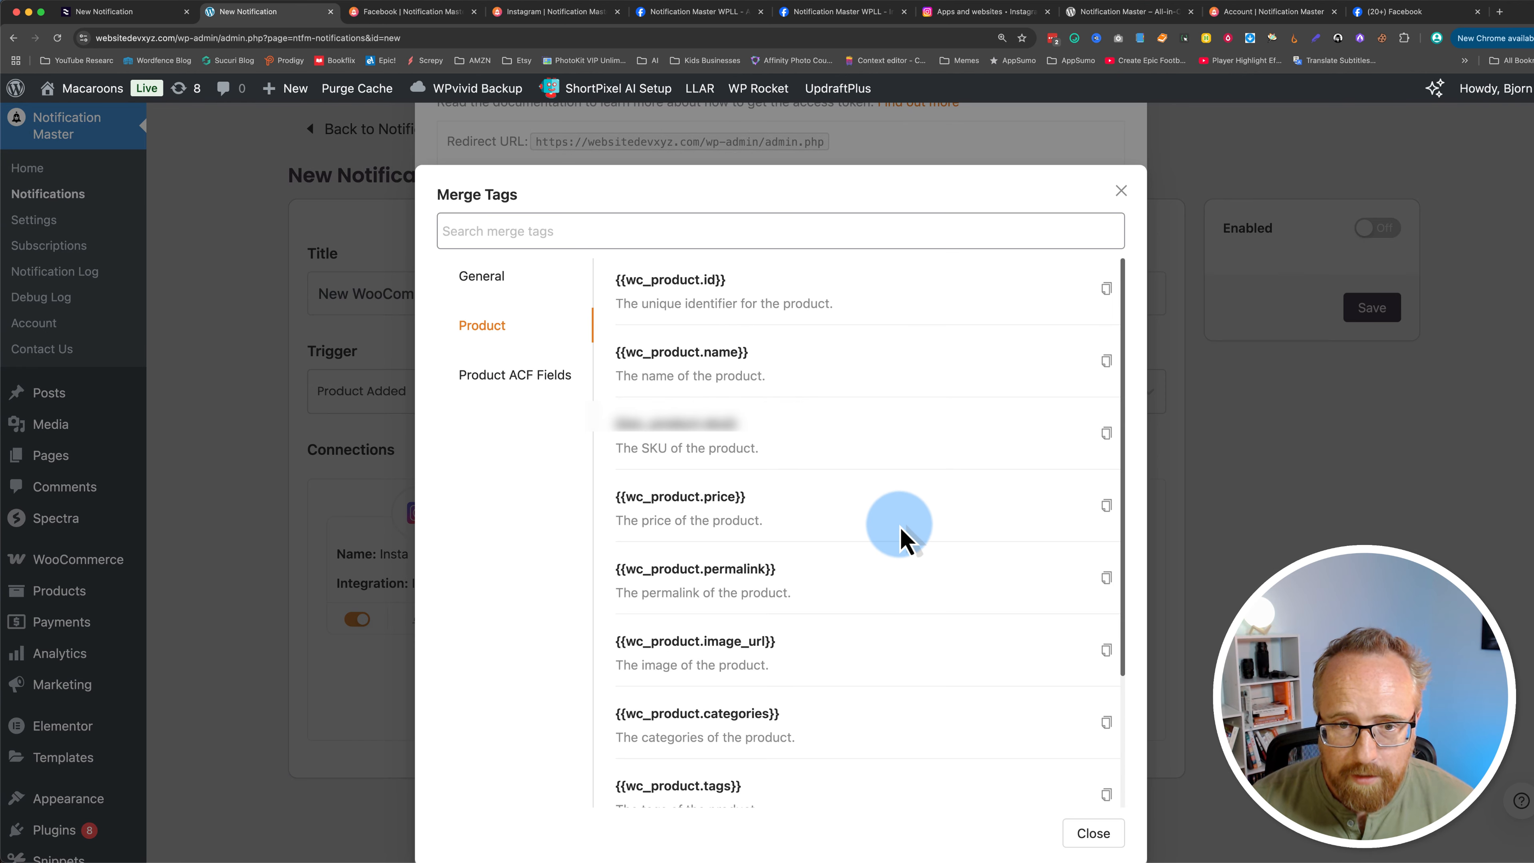
scroll(801, 582, down, 5)
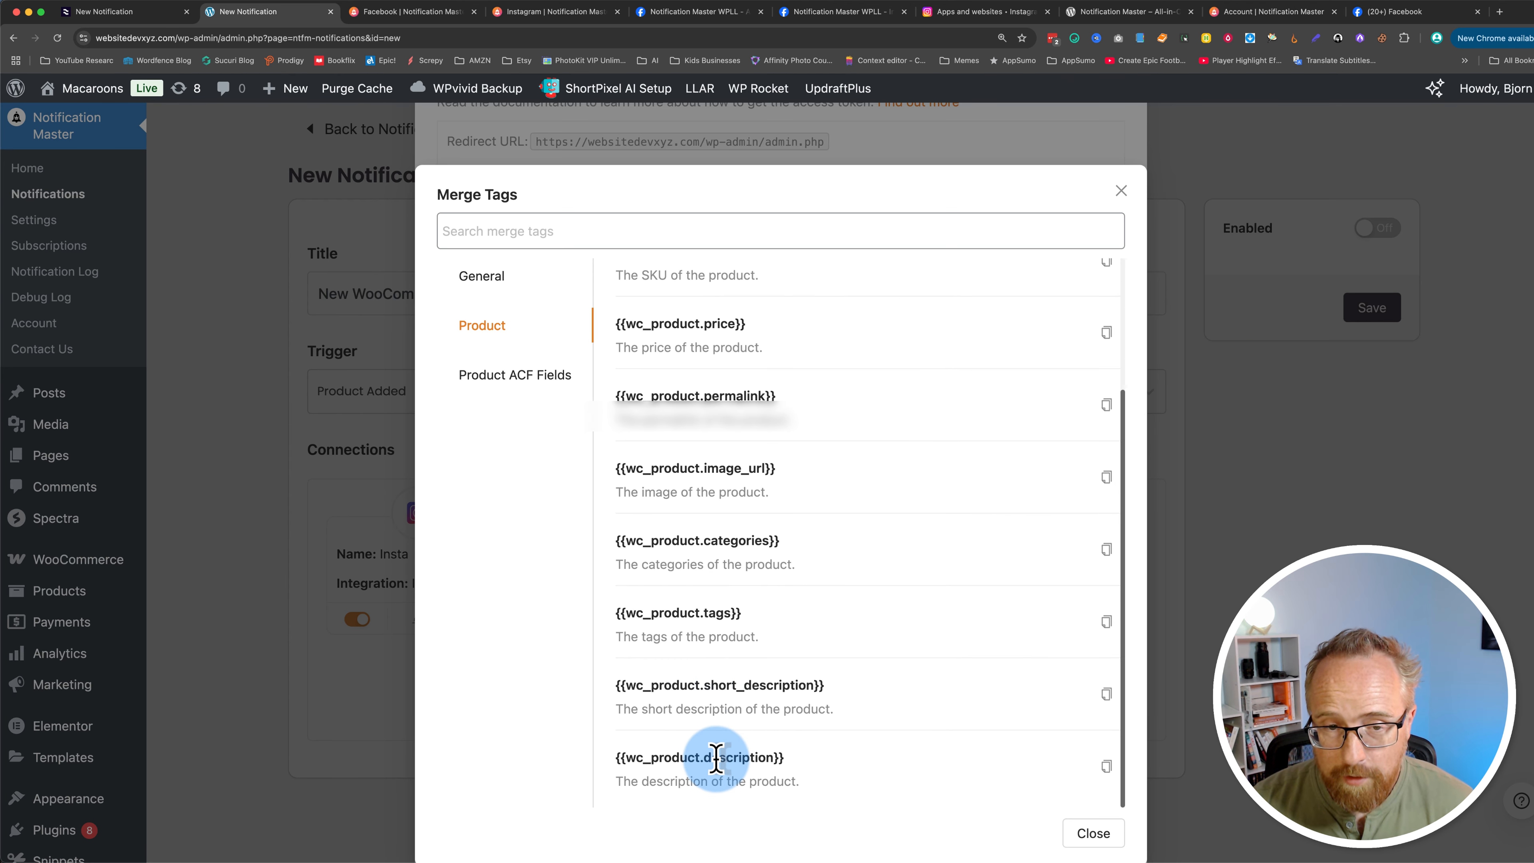
click(1107, 695)
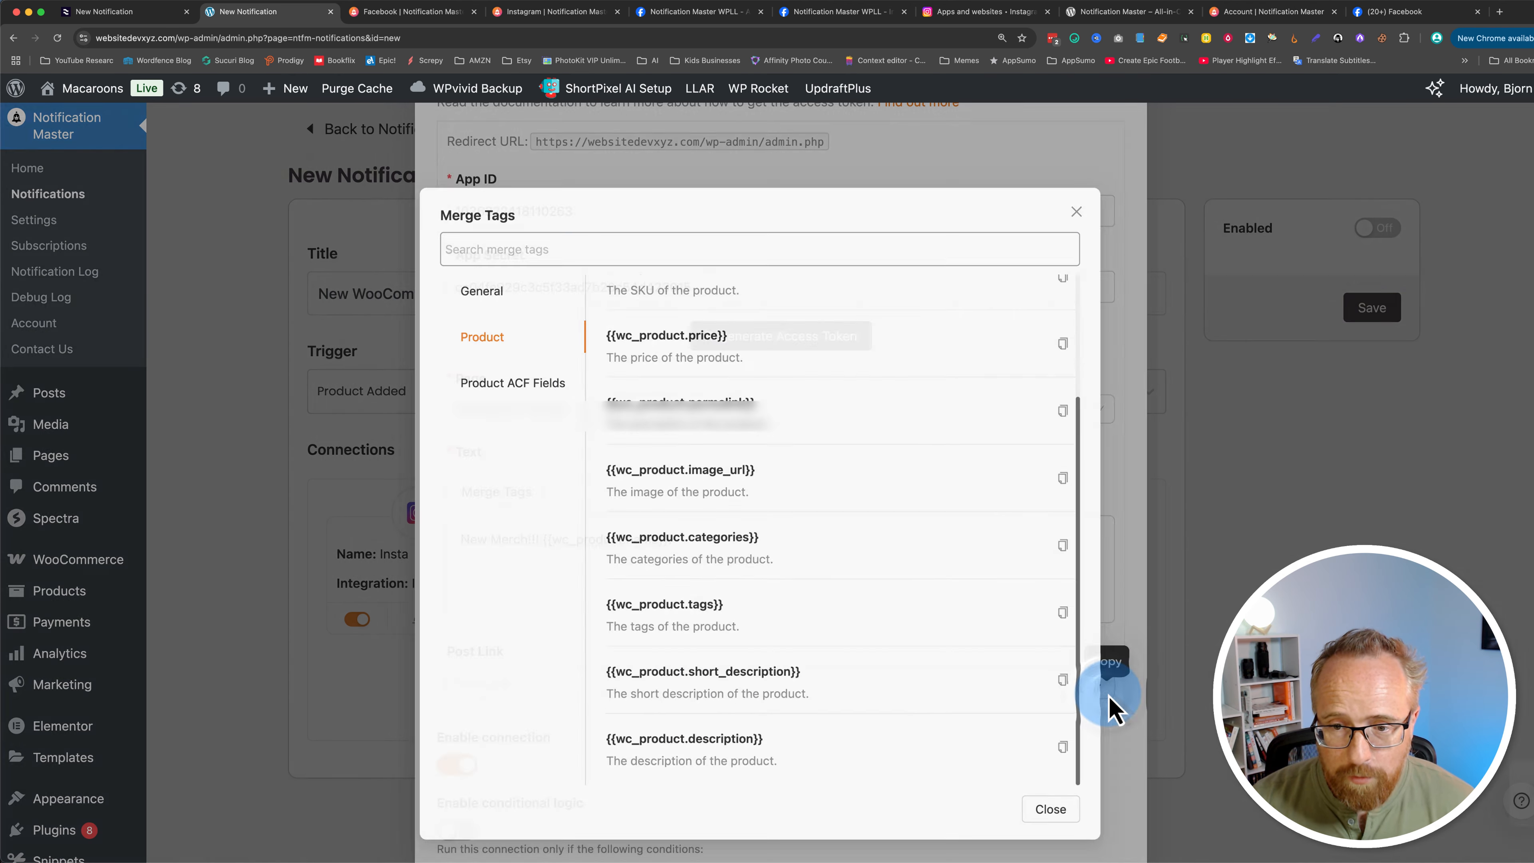
click(598, 600)
right_click(504, 585)
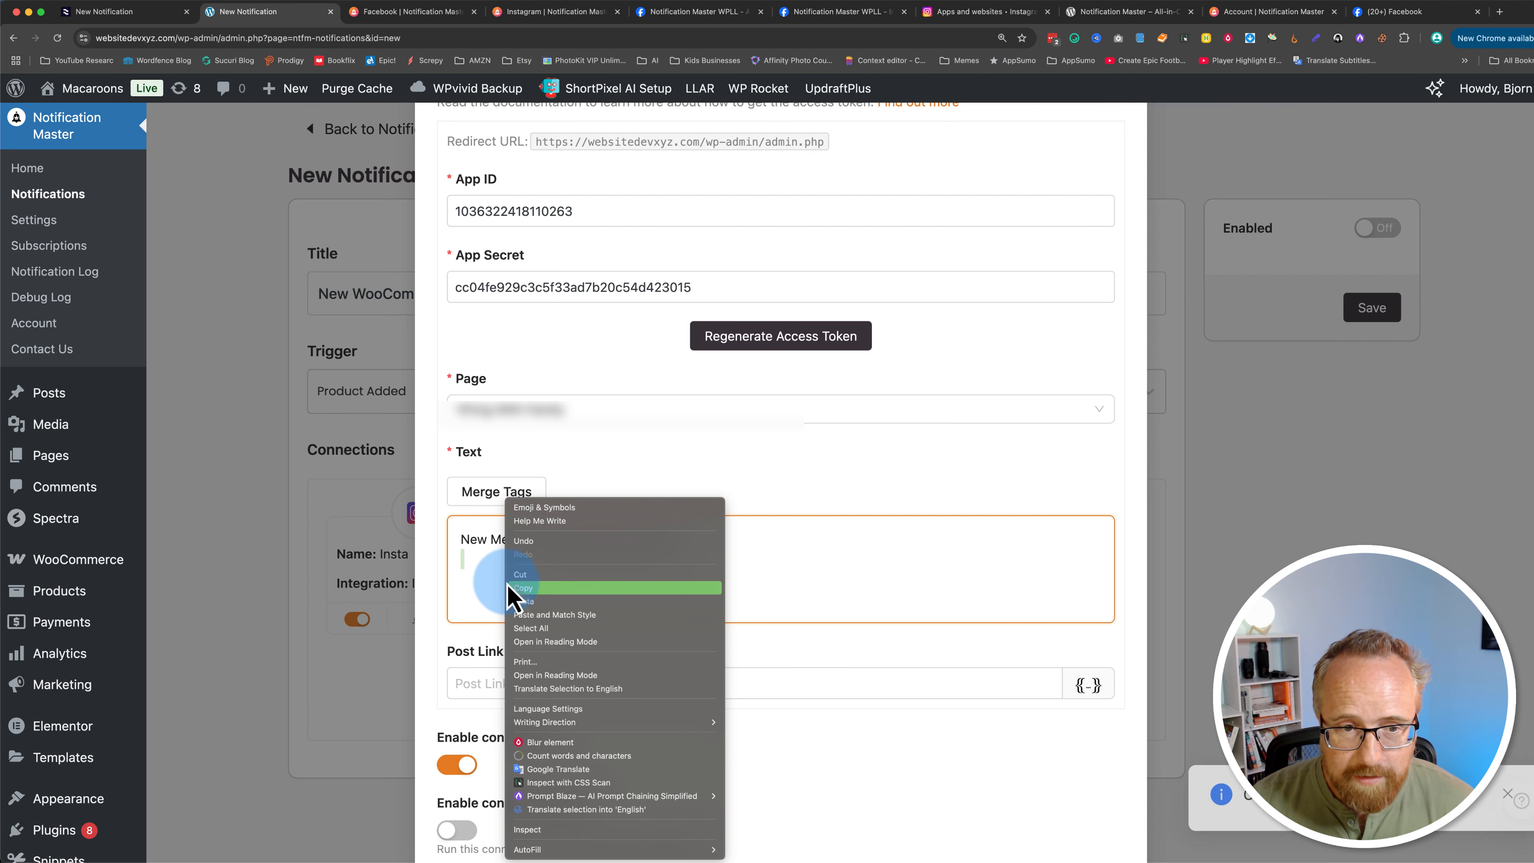
click(480, 587)
right_click(469, 585)
click(495, 595)
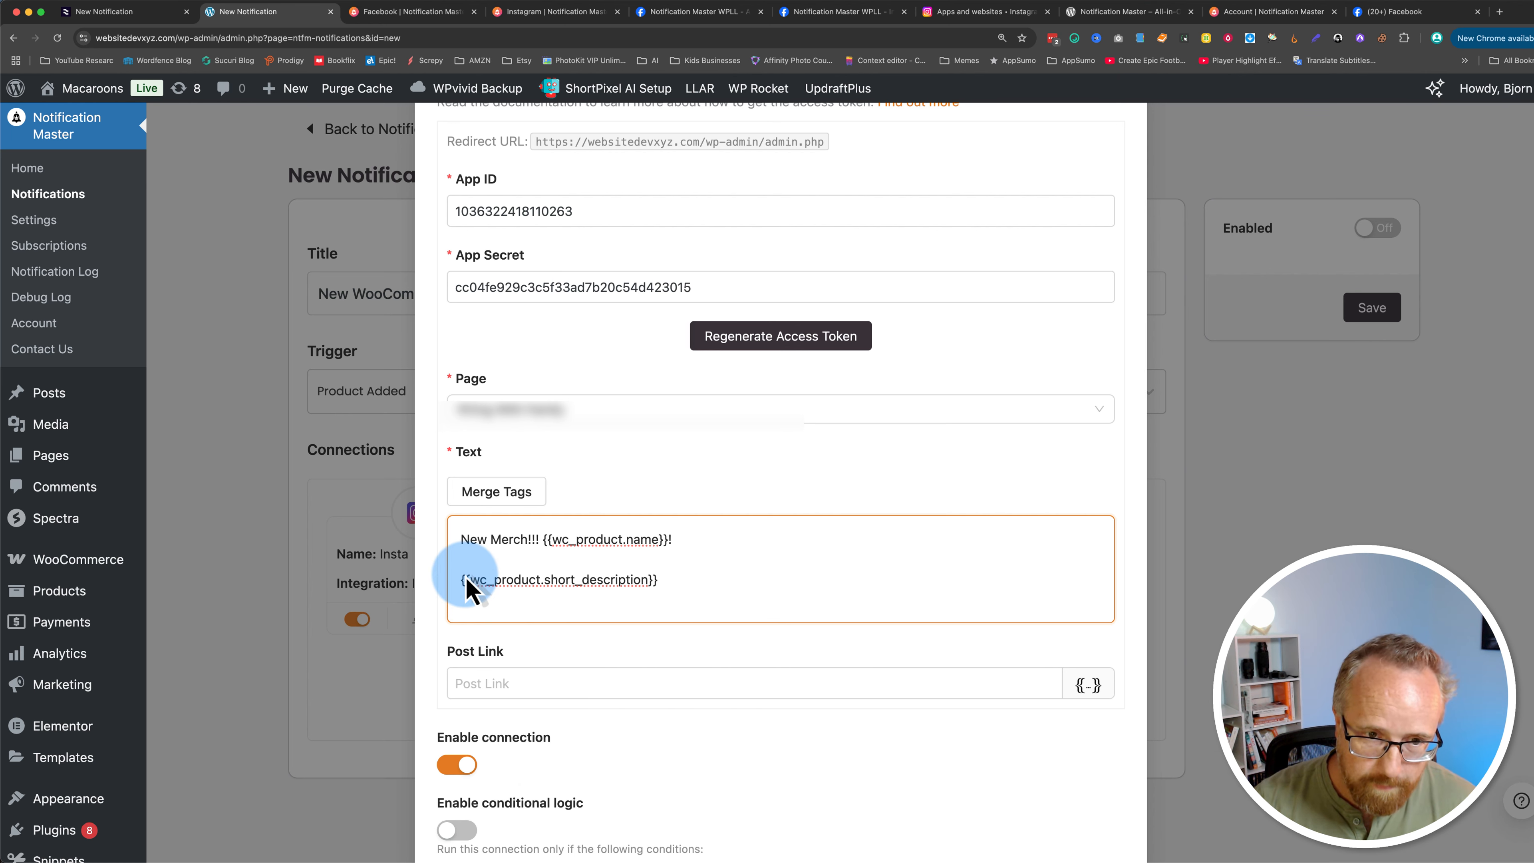
Step: Insert the {{wc_product.permalink}} merge tag on the line between the product name and the short description
click(477, 494)
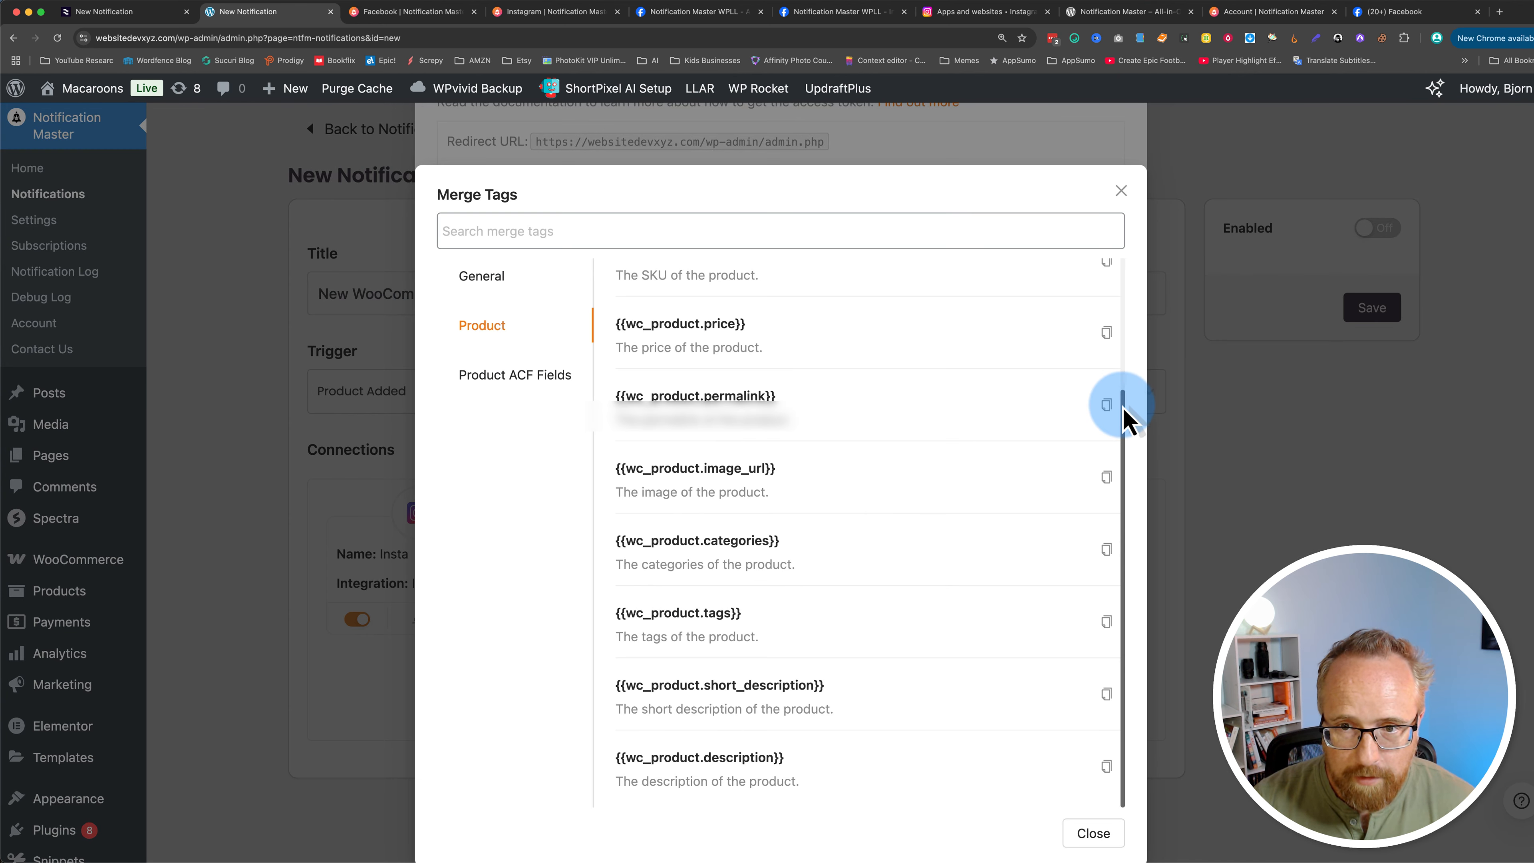
click(1107, 405)
click(515, 566)
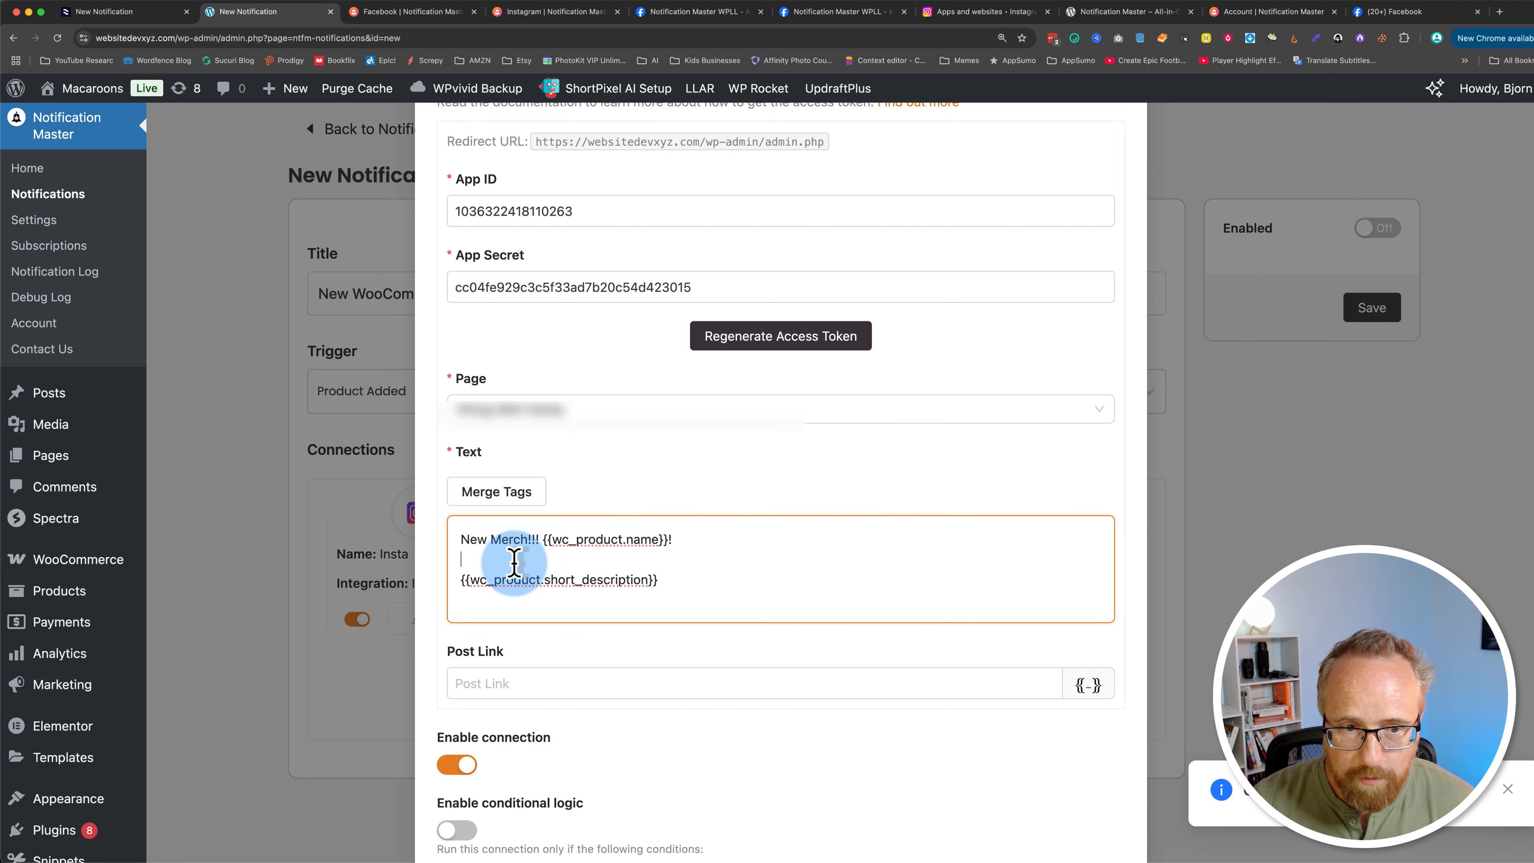
key(ctrl+v)
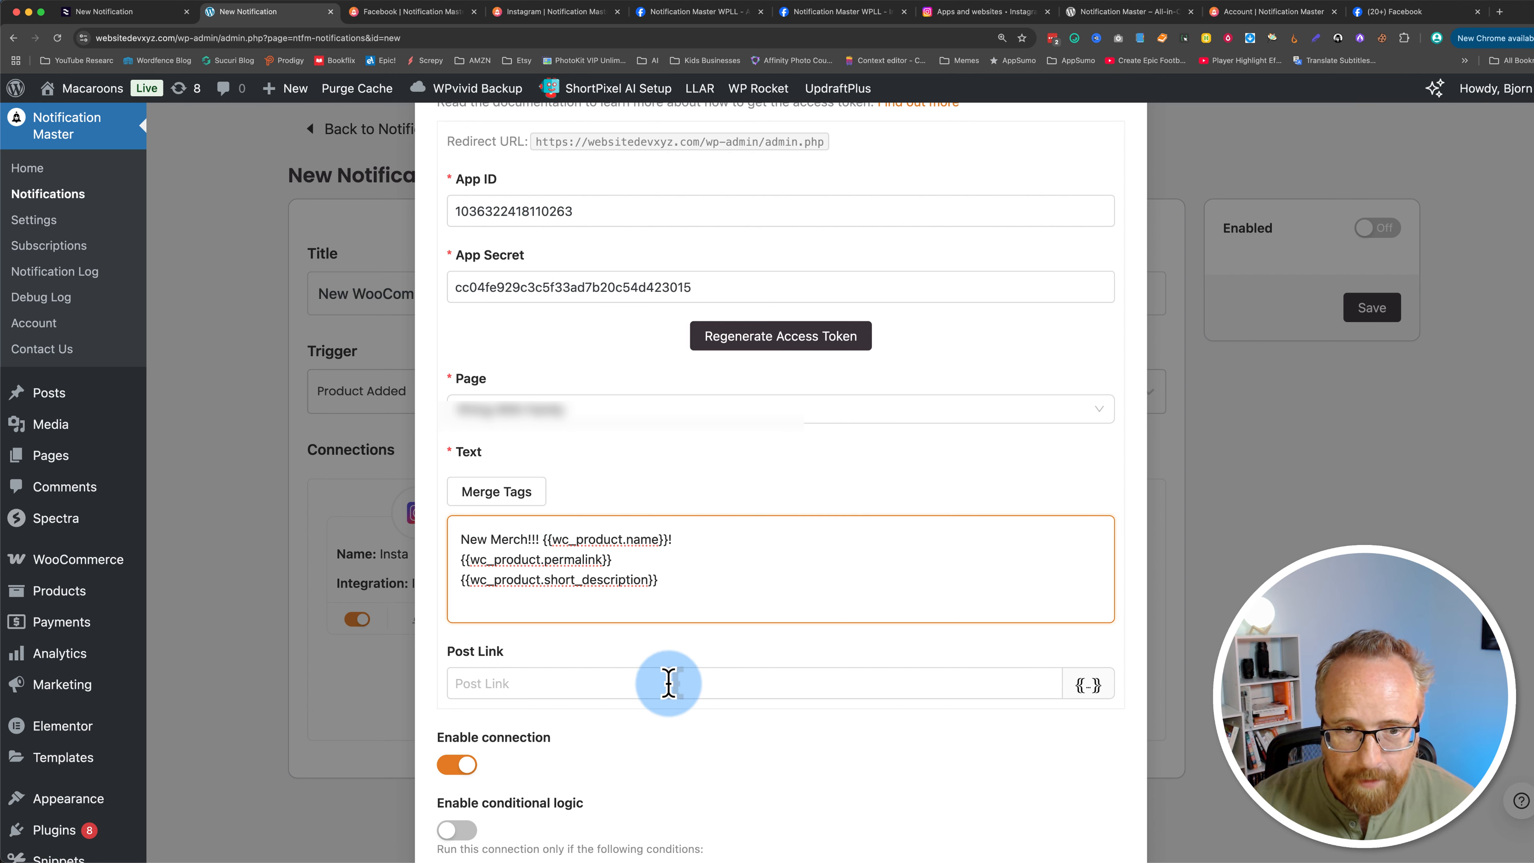
Step: Set the Post Link to the {{wc_product.permalink}} merge tag and save the FB connection
click(469, 680)
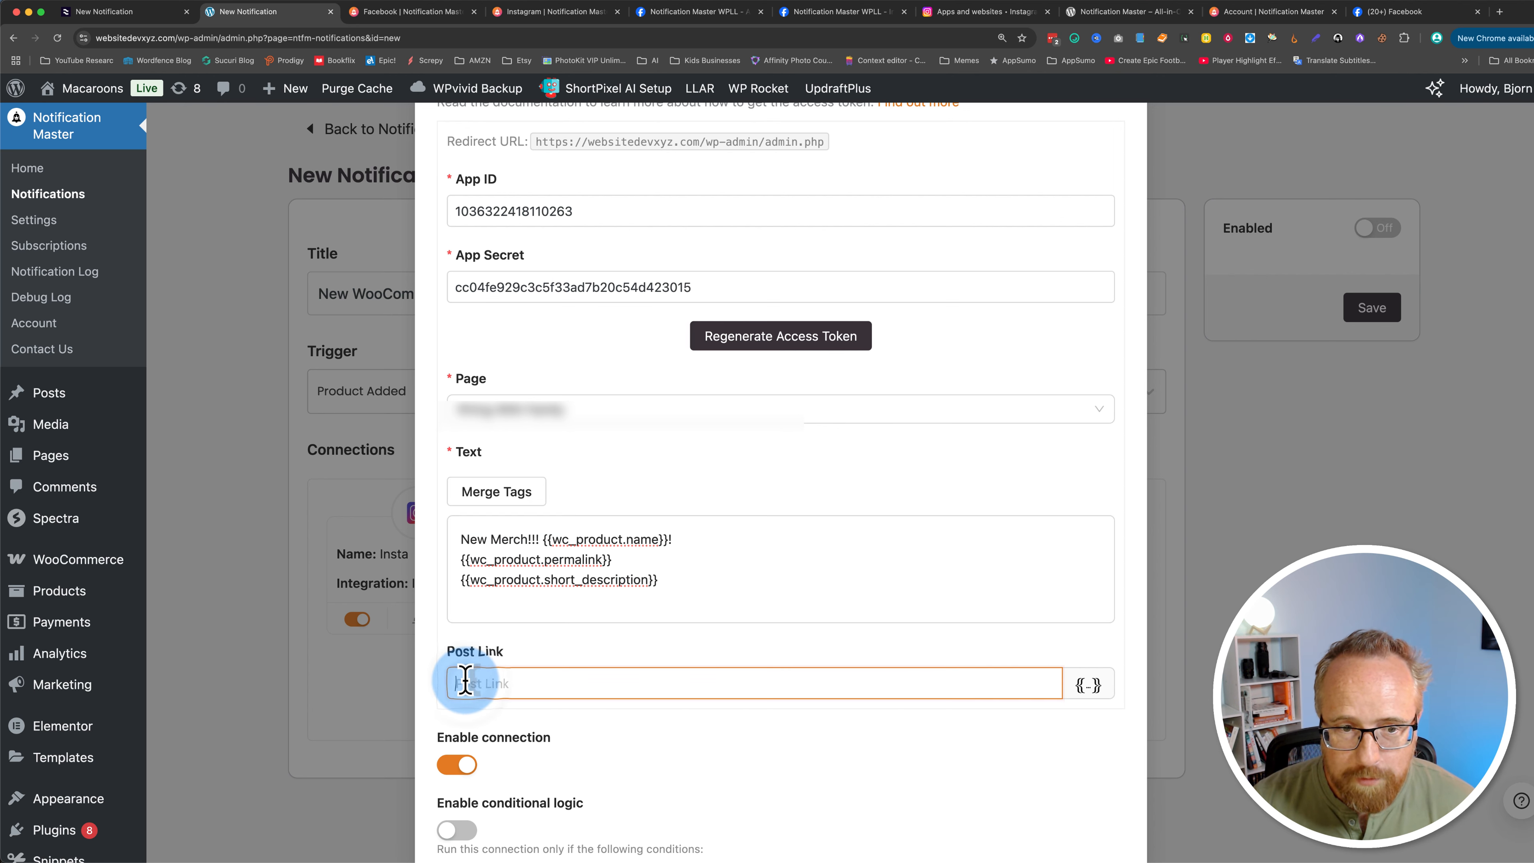
click(1086, 686)
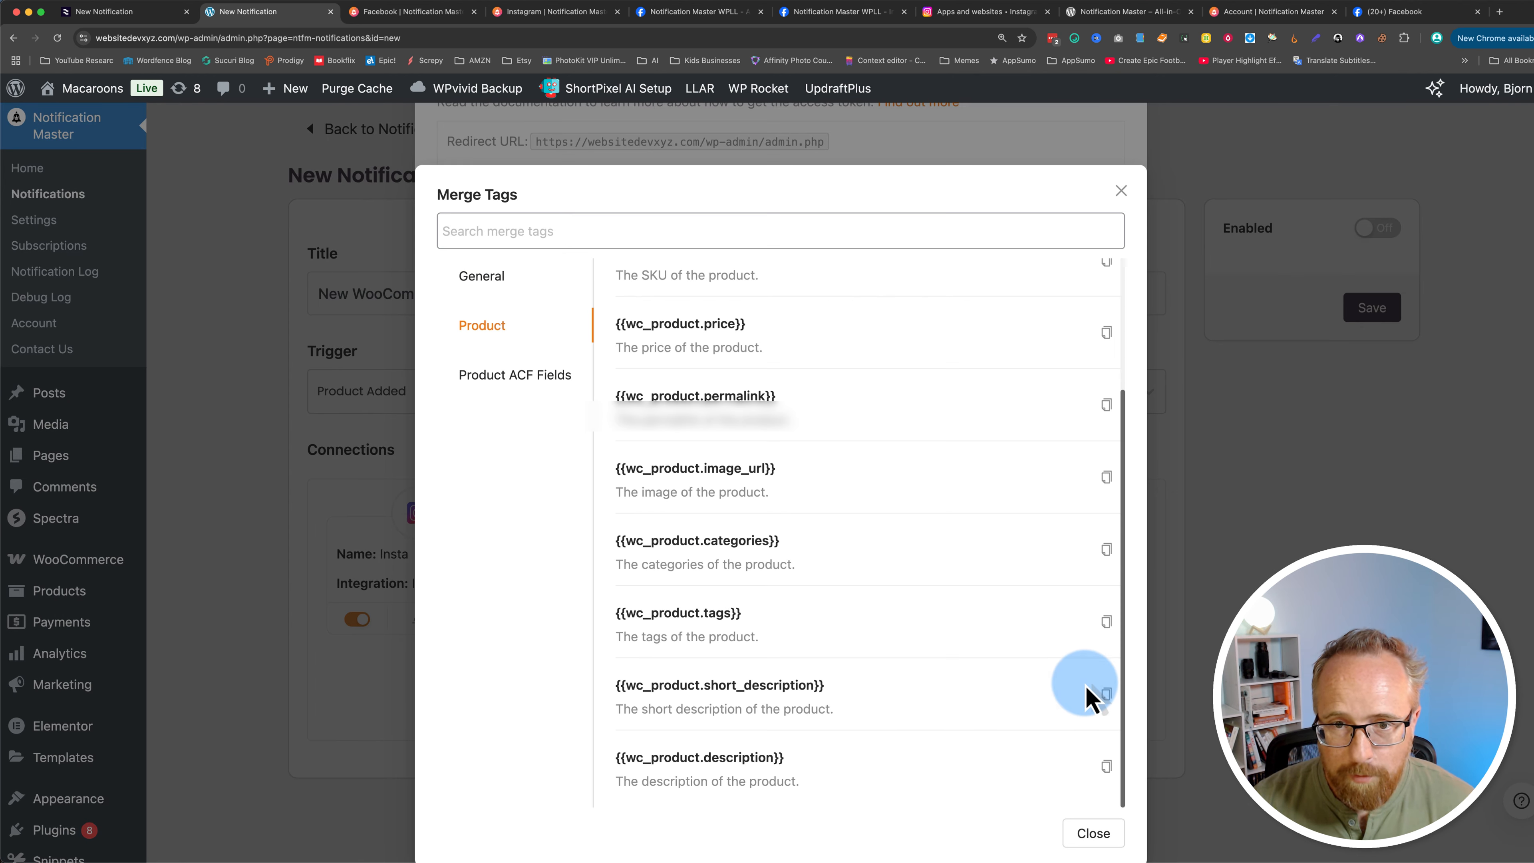
click(1106, 404)
click(555, 672)
scroll(547, 683, down, 2)
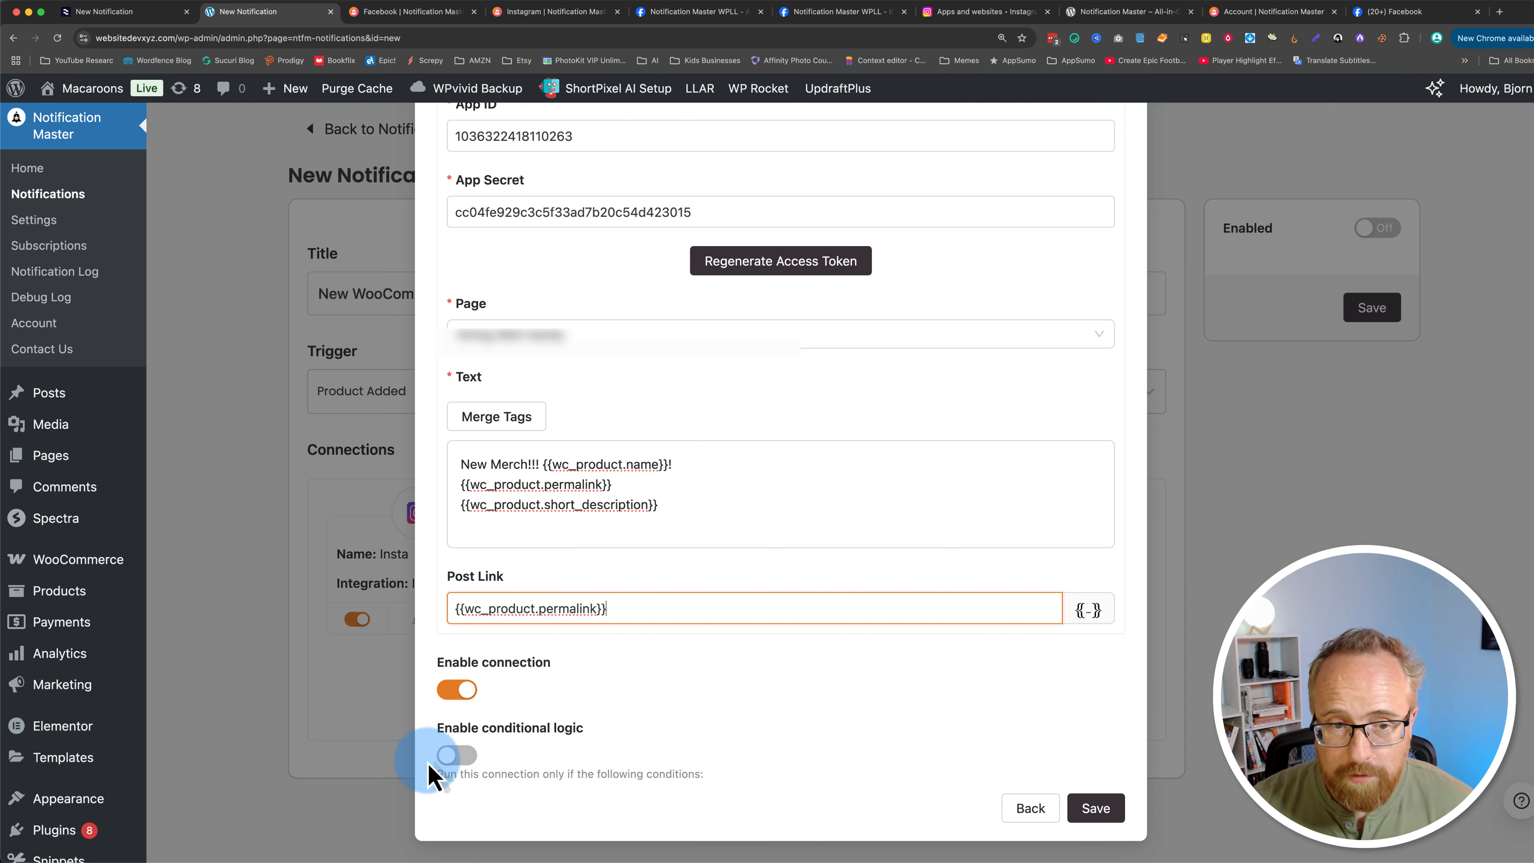
click(1096, 810)
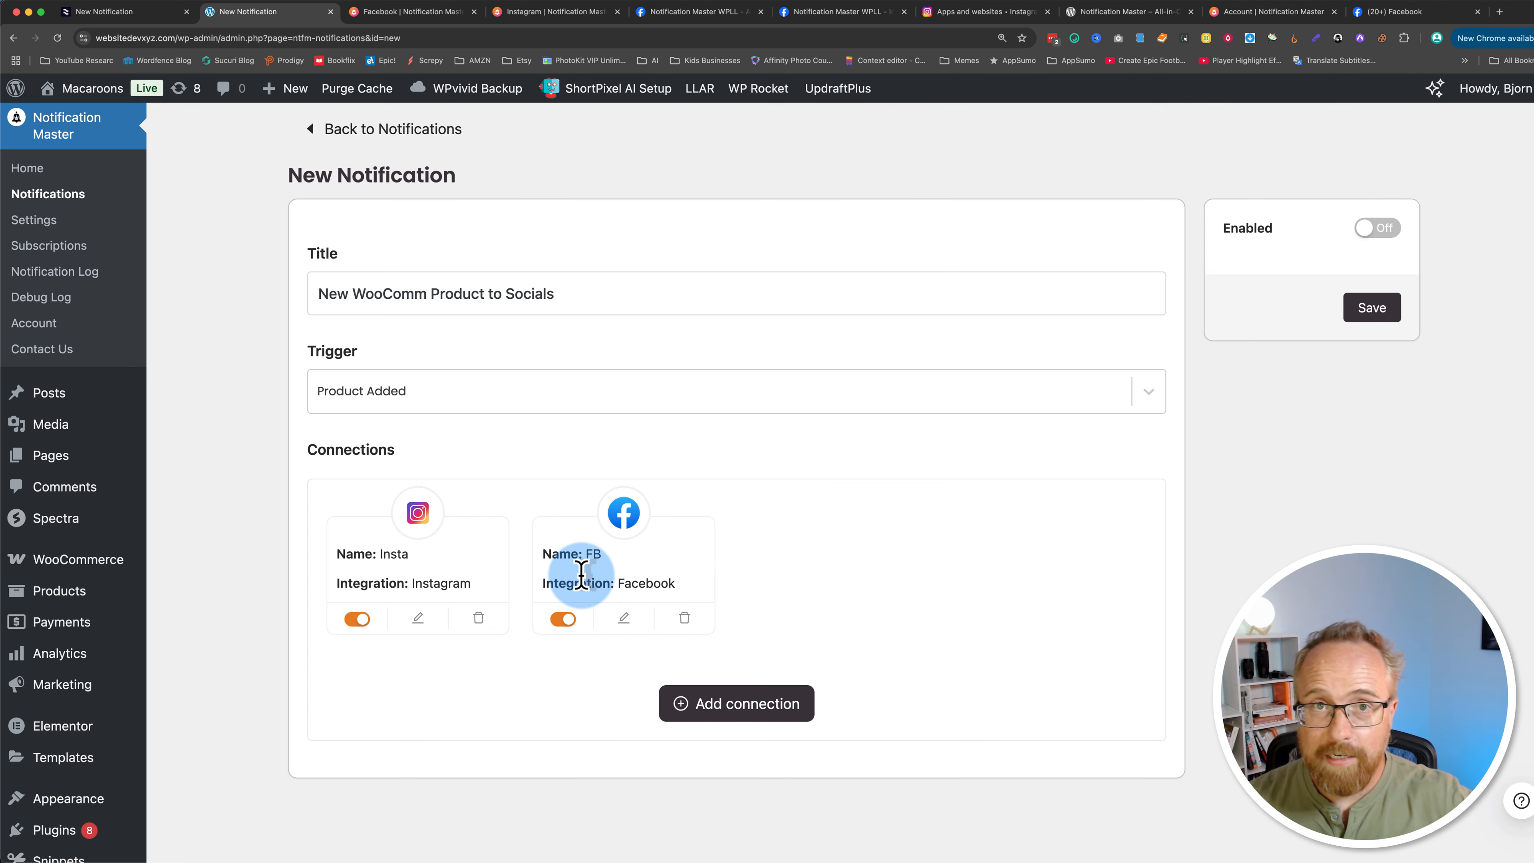
Step: Add a new TwitterX connection to the notification and name it X
click(759, 726)
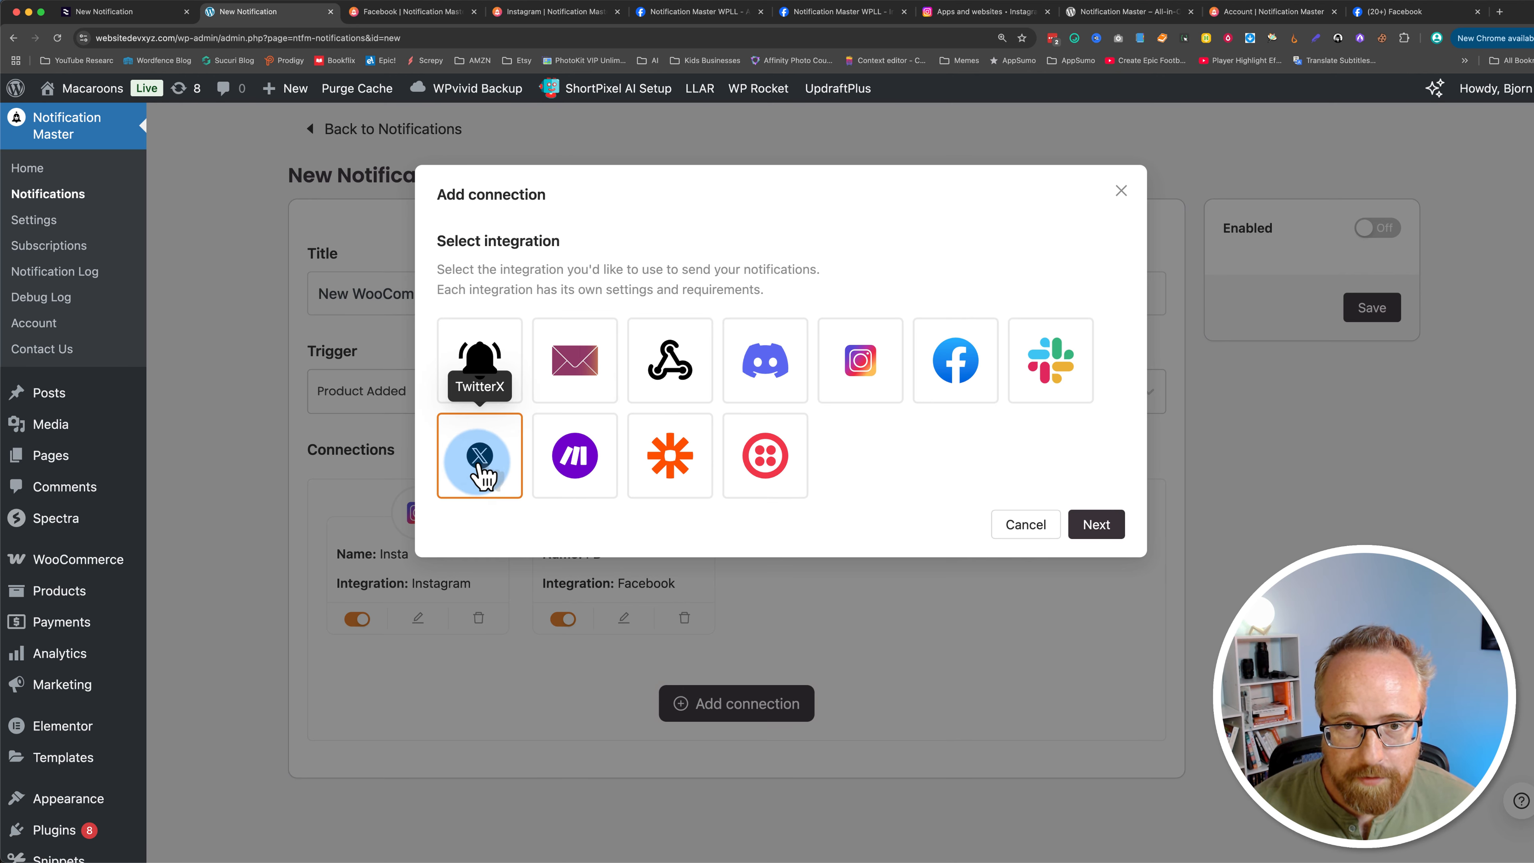
click(1090, 527)
click(499, 263)
text(X)
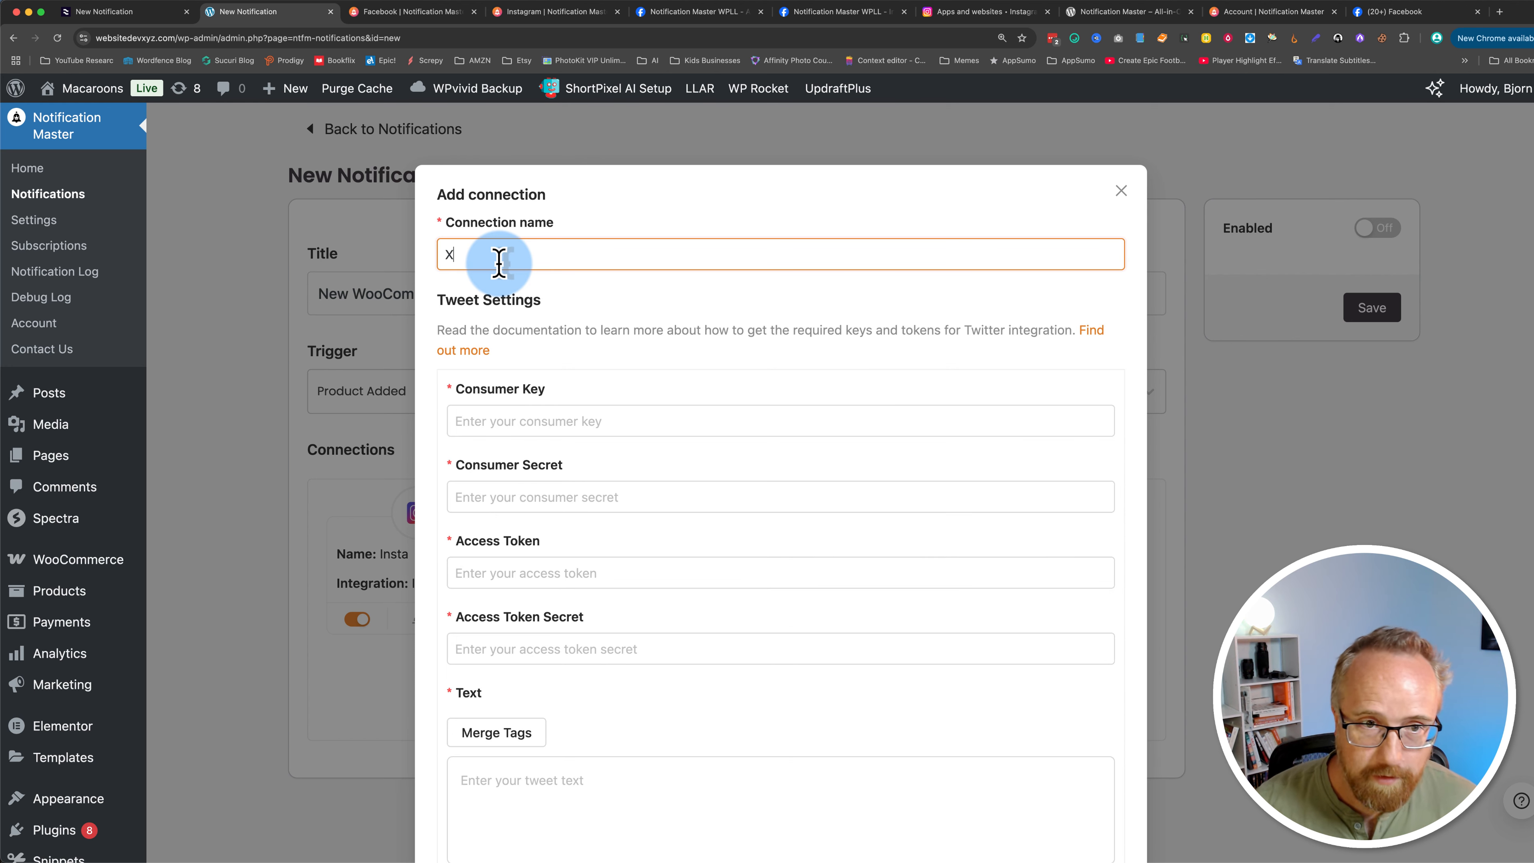
Step: Review the required X key and token fields and open the X integration documentation
scroll(439, 384, down, 3)
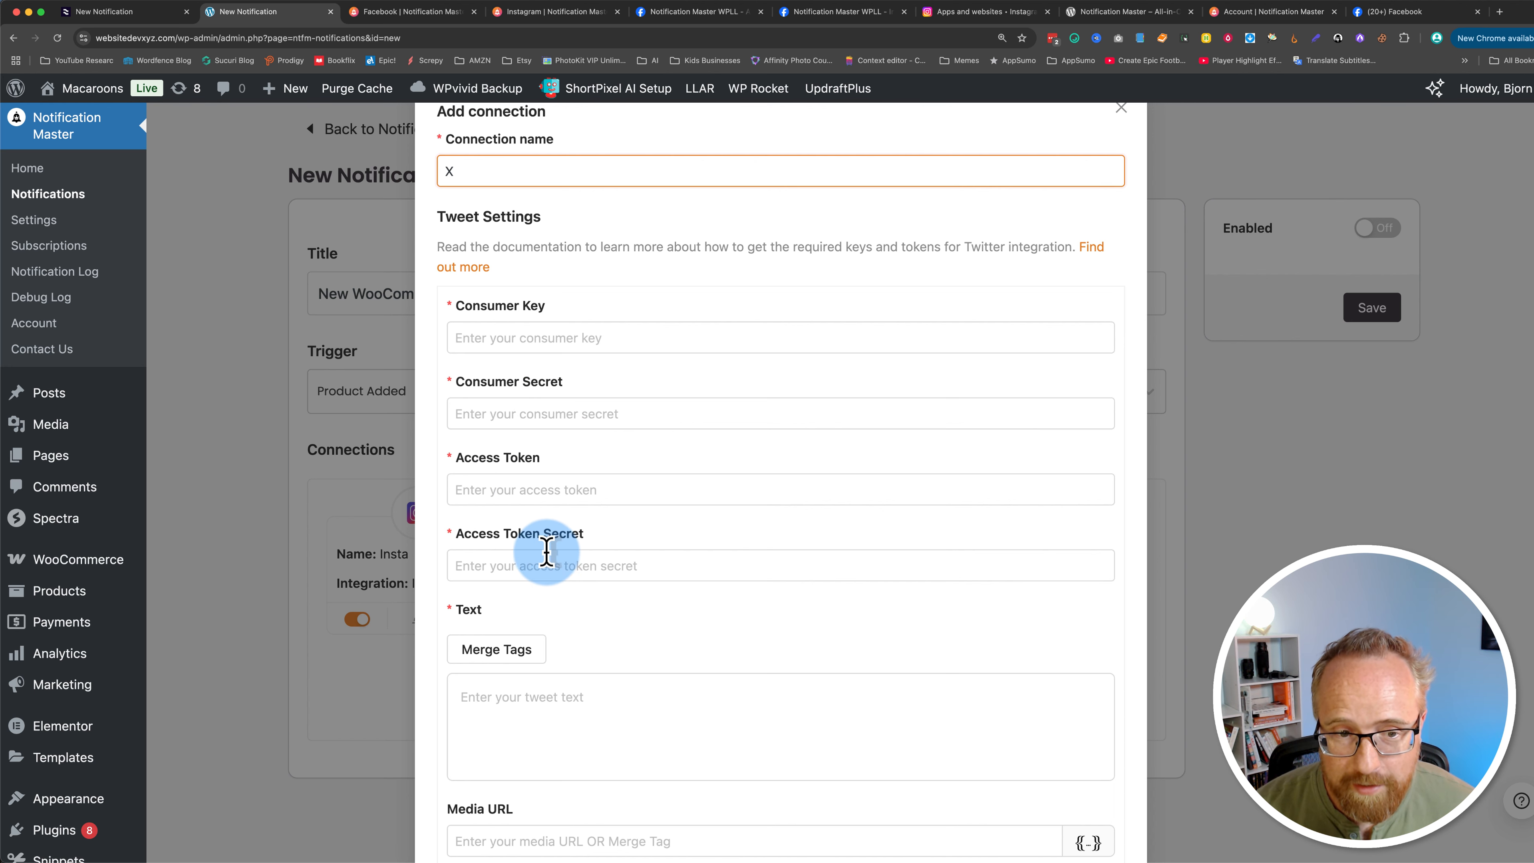
scroll(538, 552, up, 1)
scroll(538, 552, down, 5)
click(582, 620)
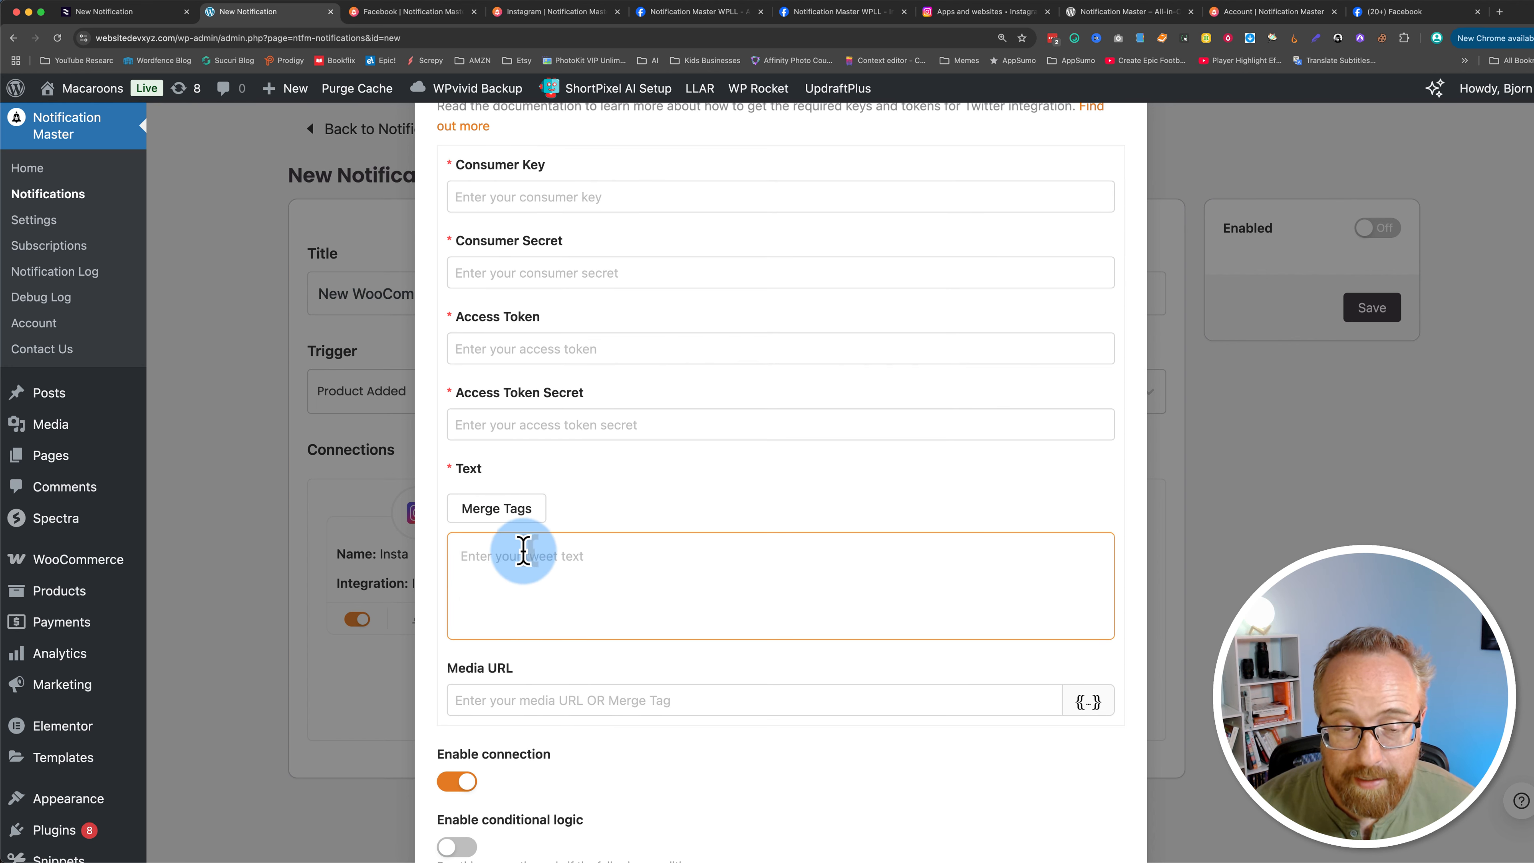
scroll(631, 480, up, 4)
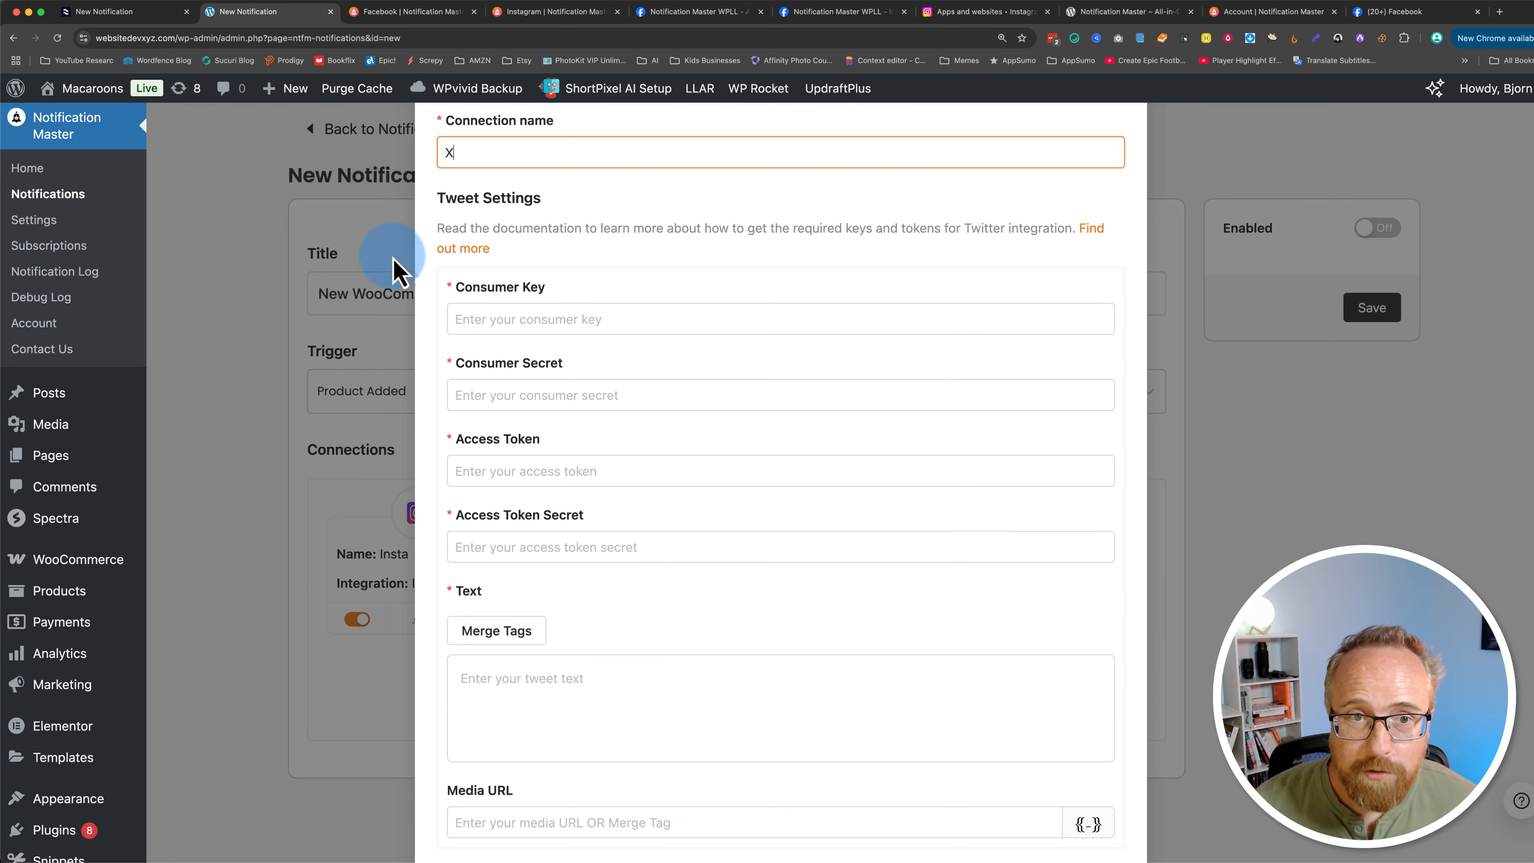
drag(455, 288, 651, 575)
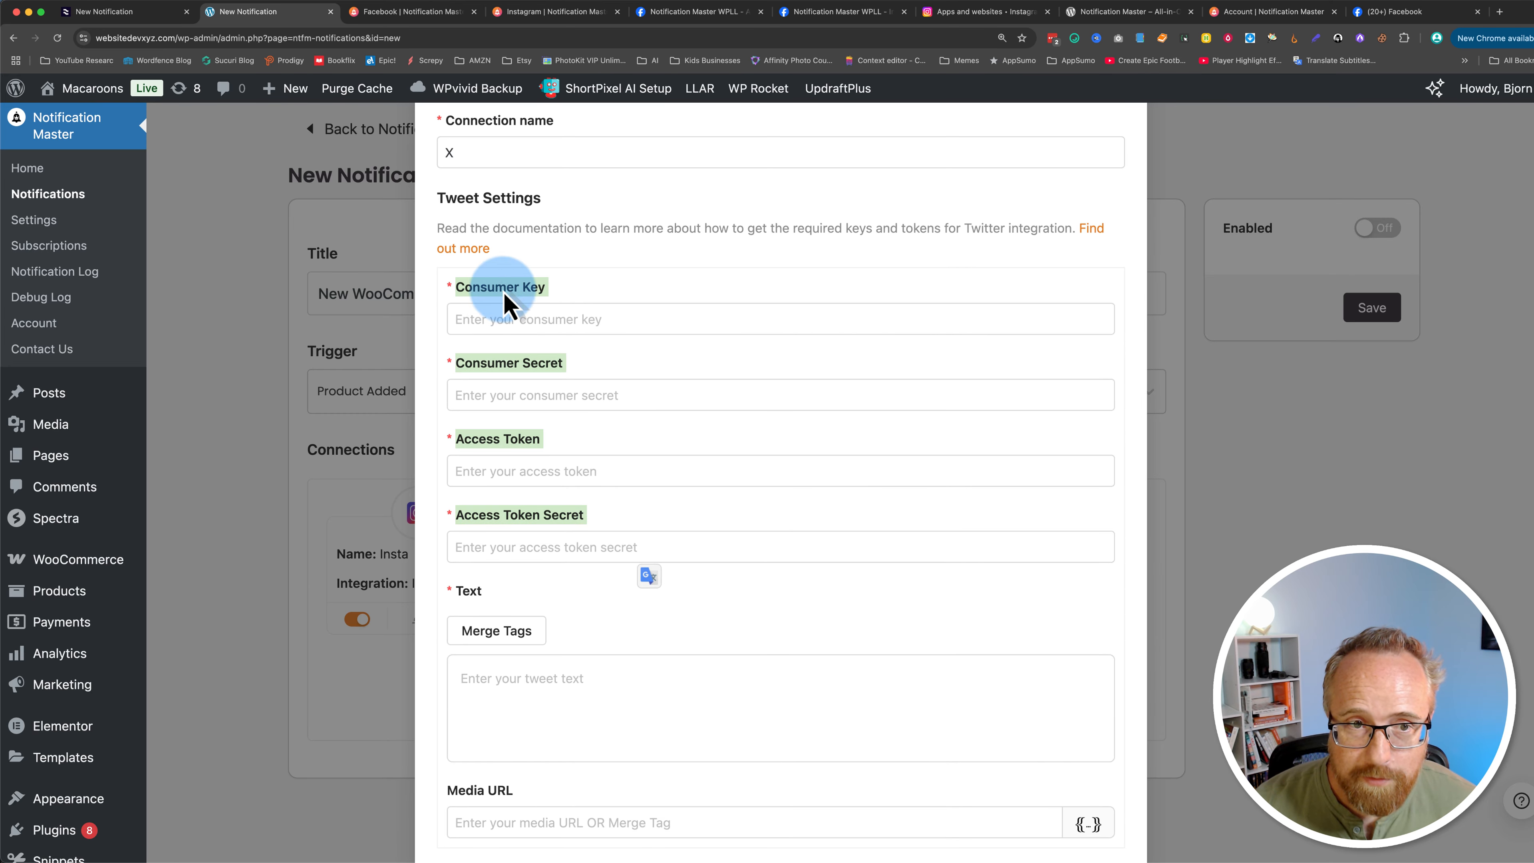
click(477, 254)
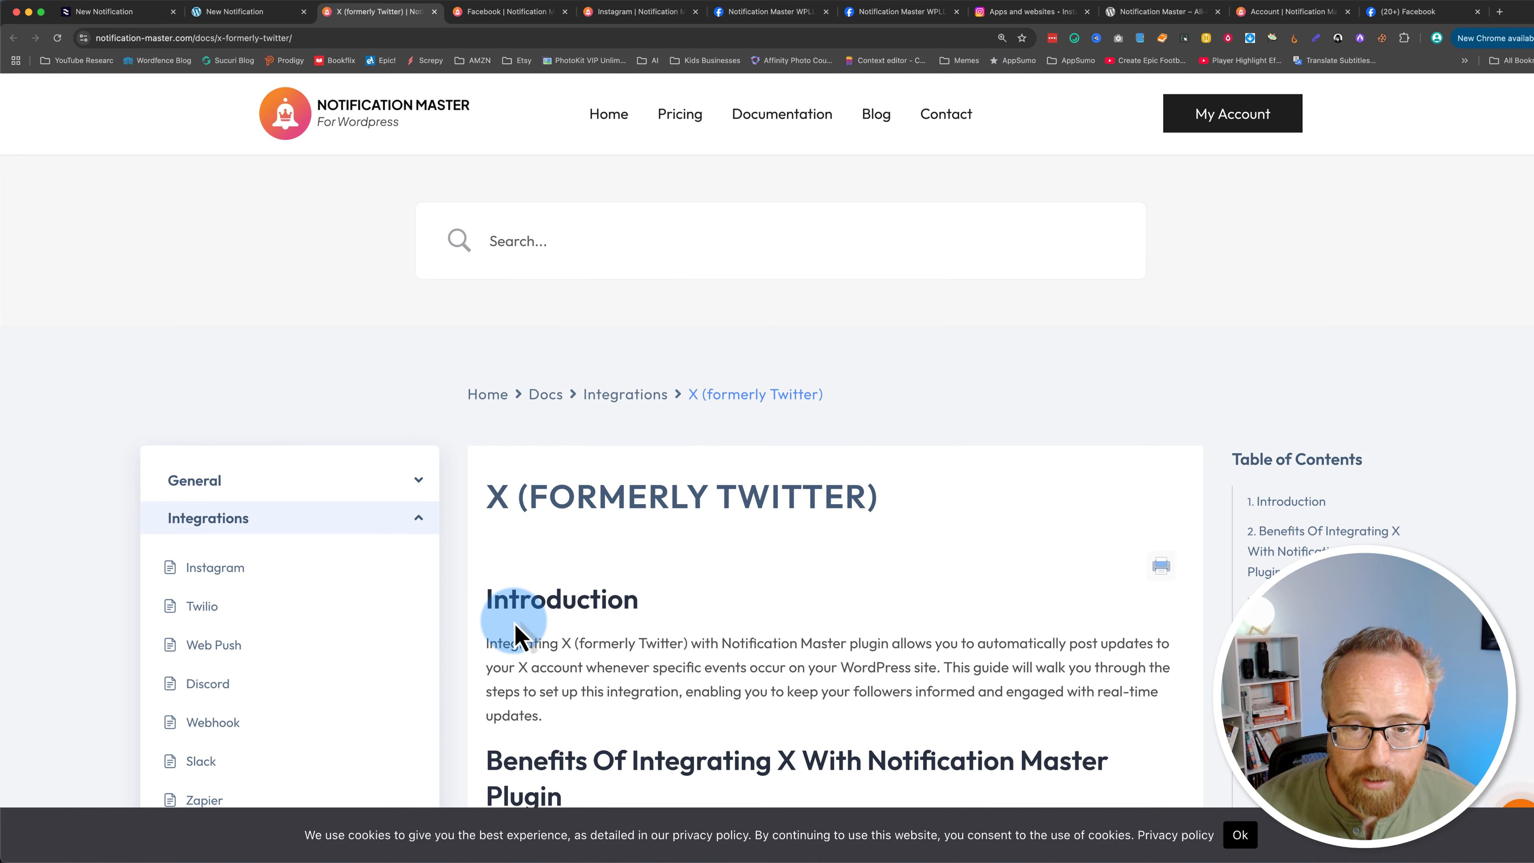
scroll(520, 634, down, 8)
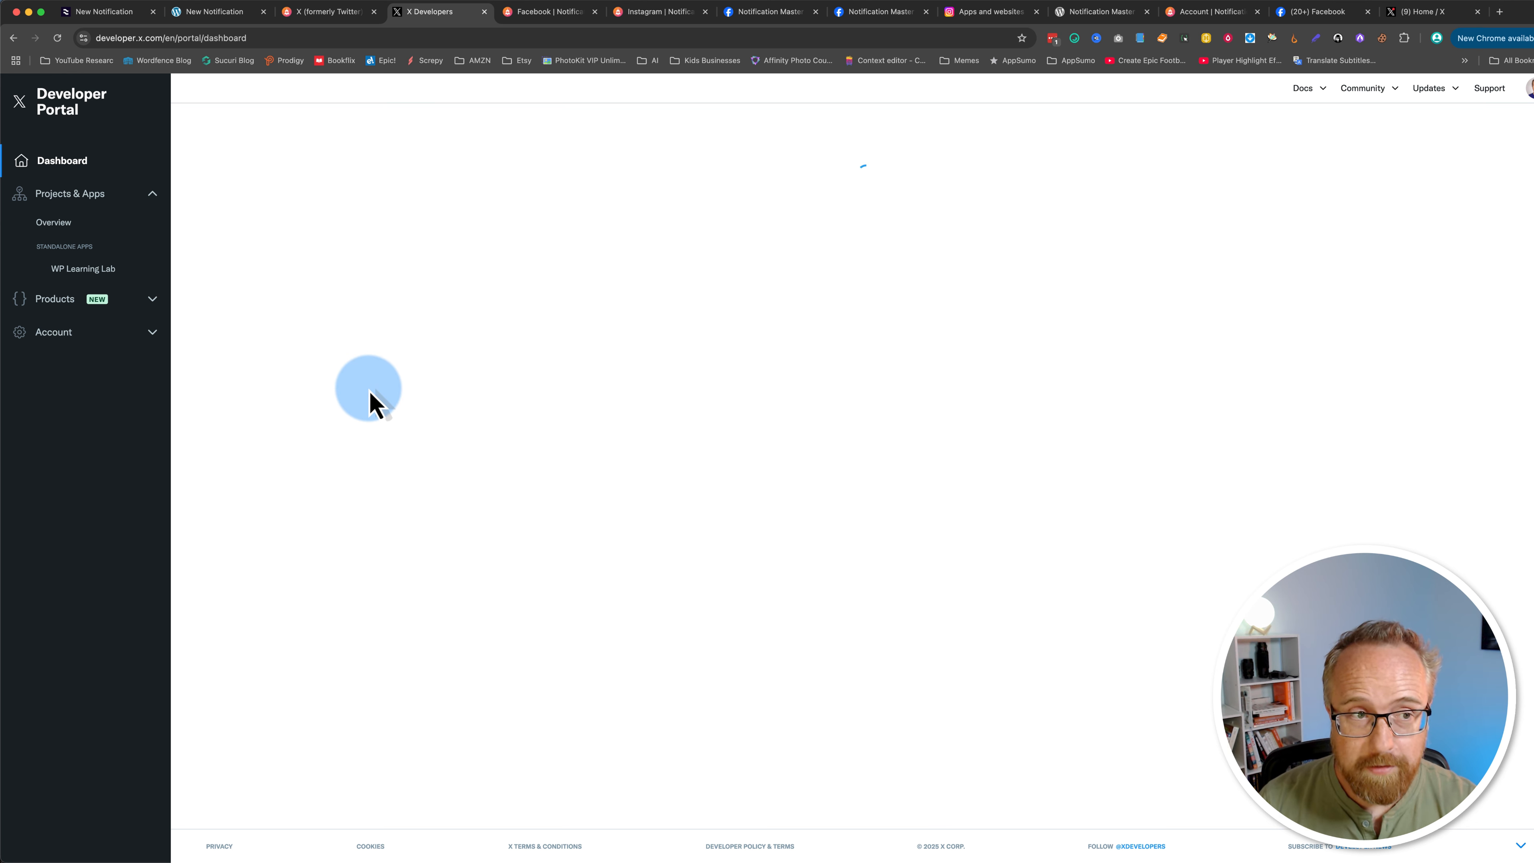
Step: Open the WP Learning Lab app in the X Developer Portal and start setting up user authentication
key(super+equal)
key(super+equal)
key(super+equal)
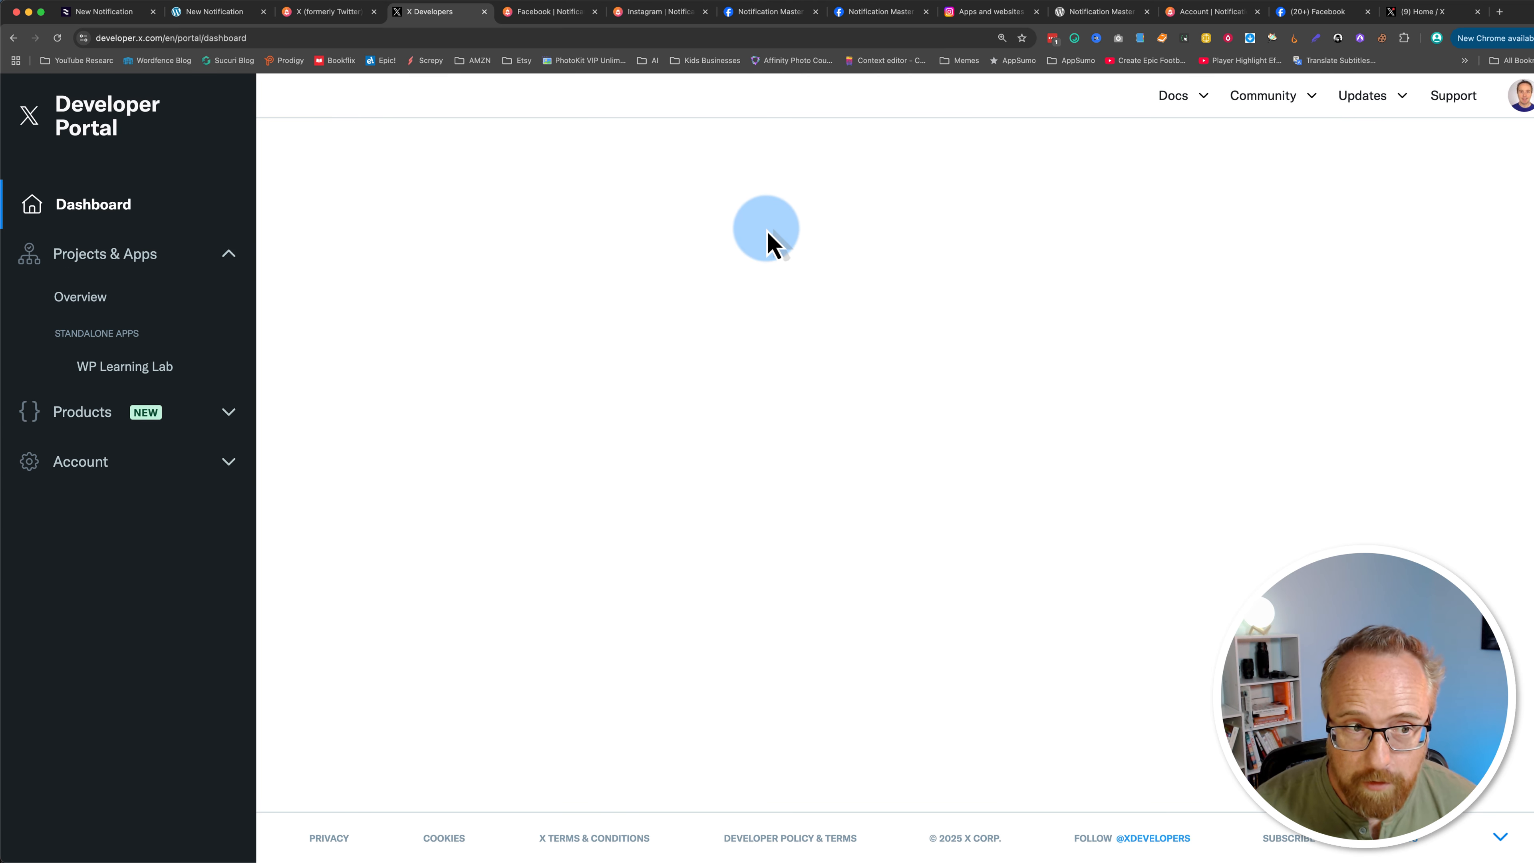
click(230, 378)
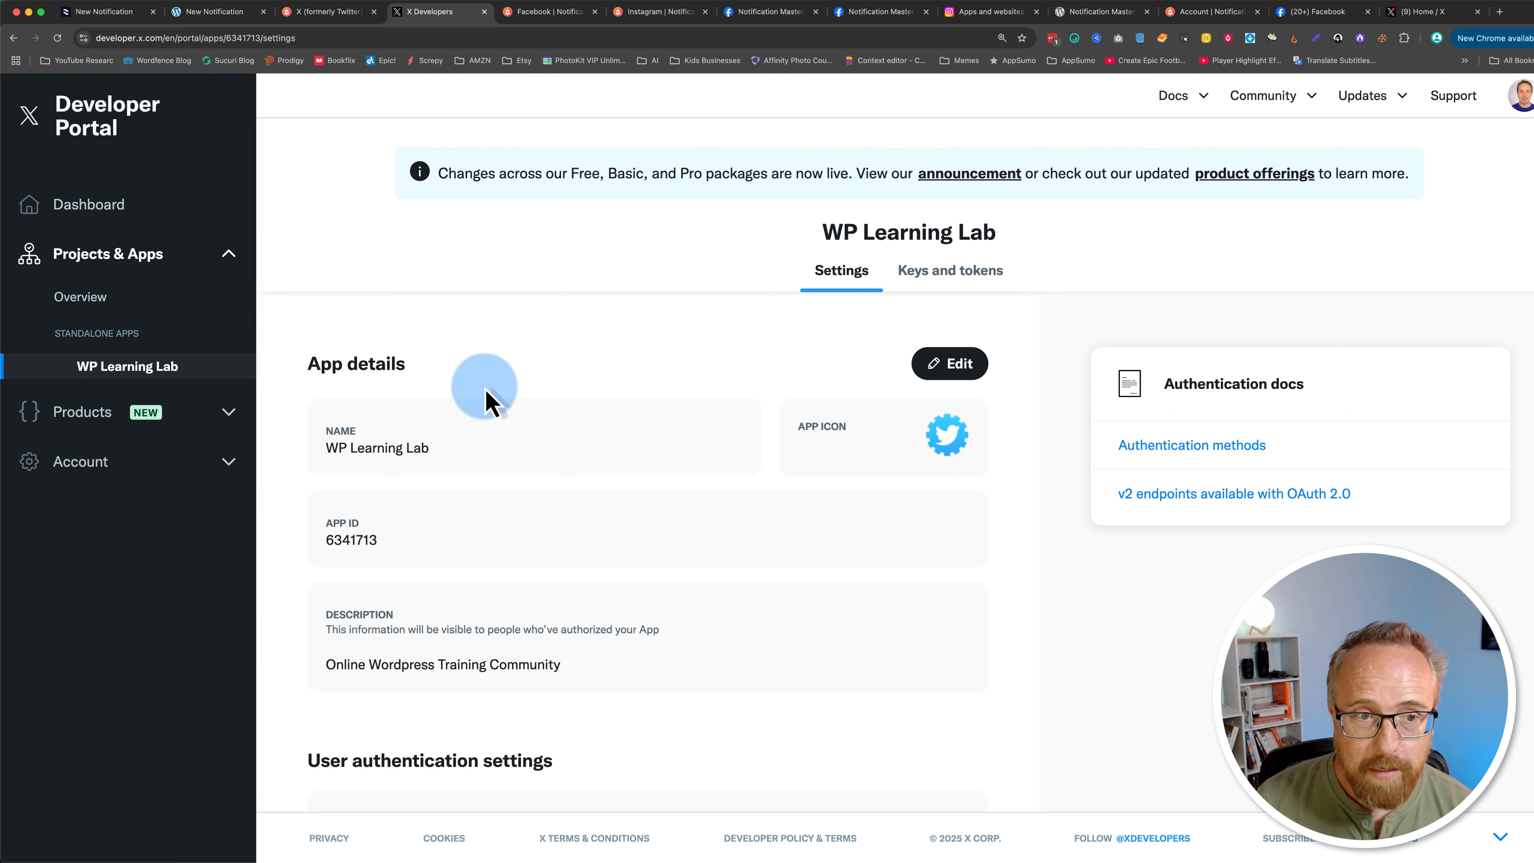
scroll(463, 385, down, 2)
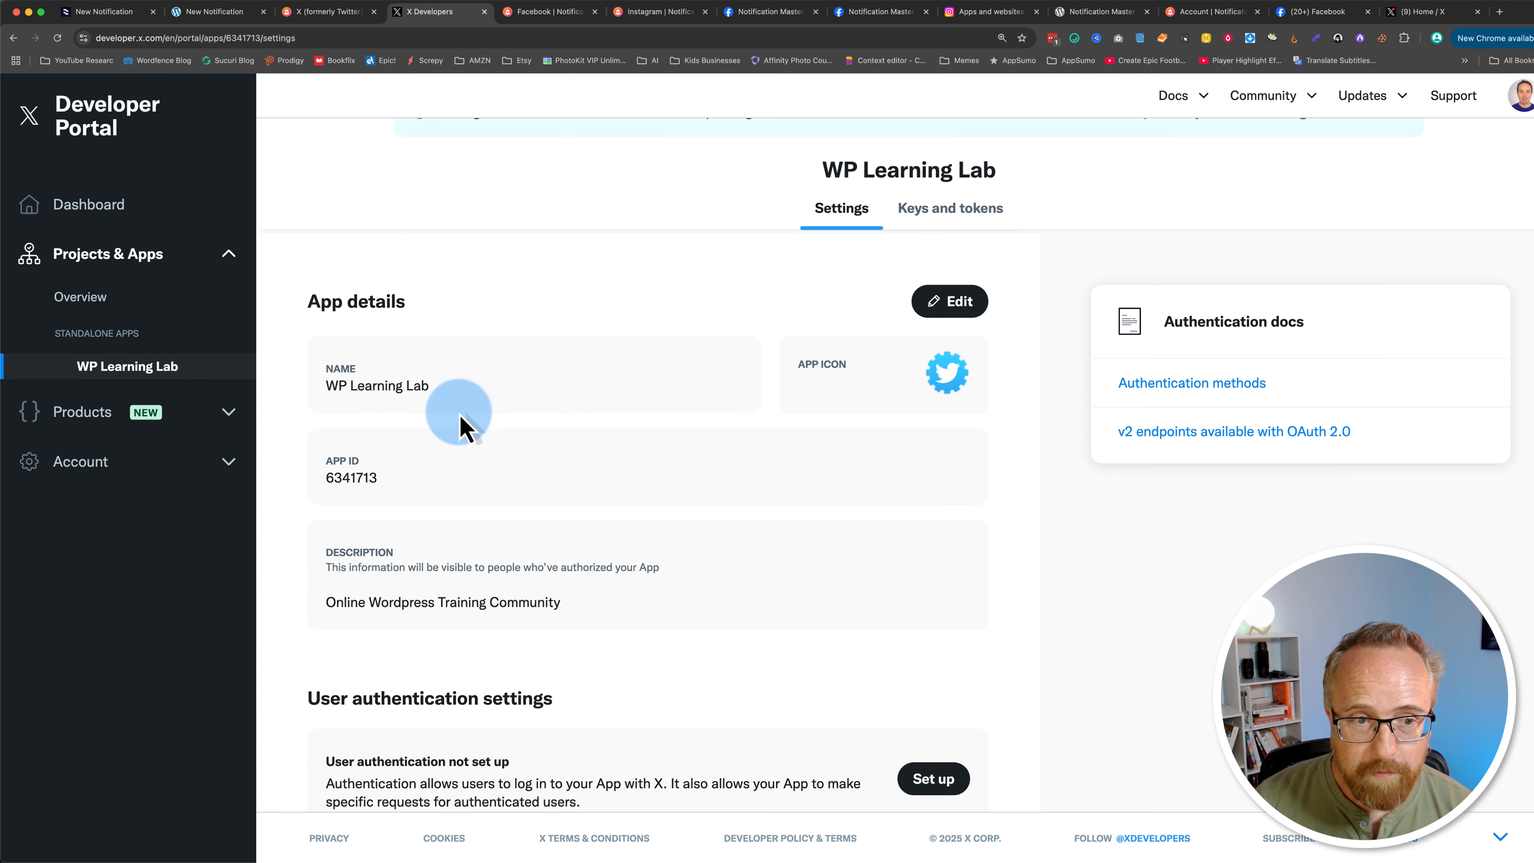
click(936, 785)
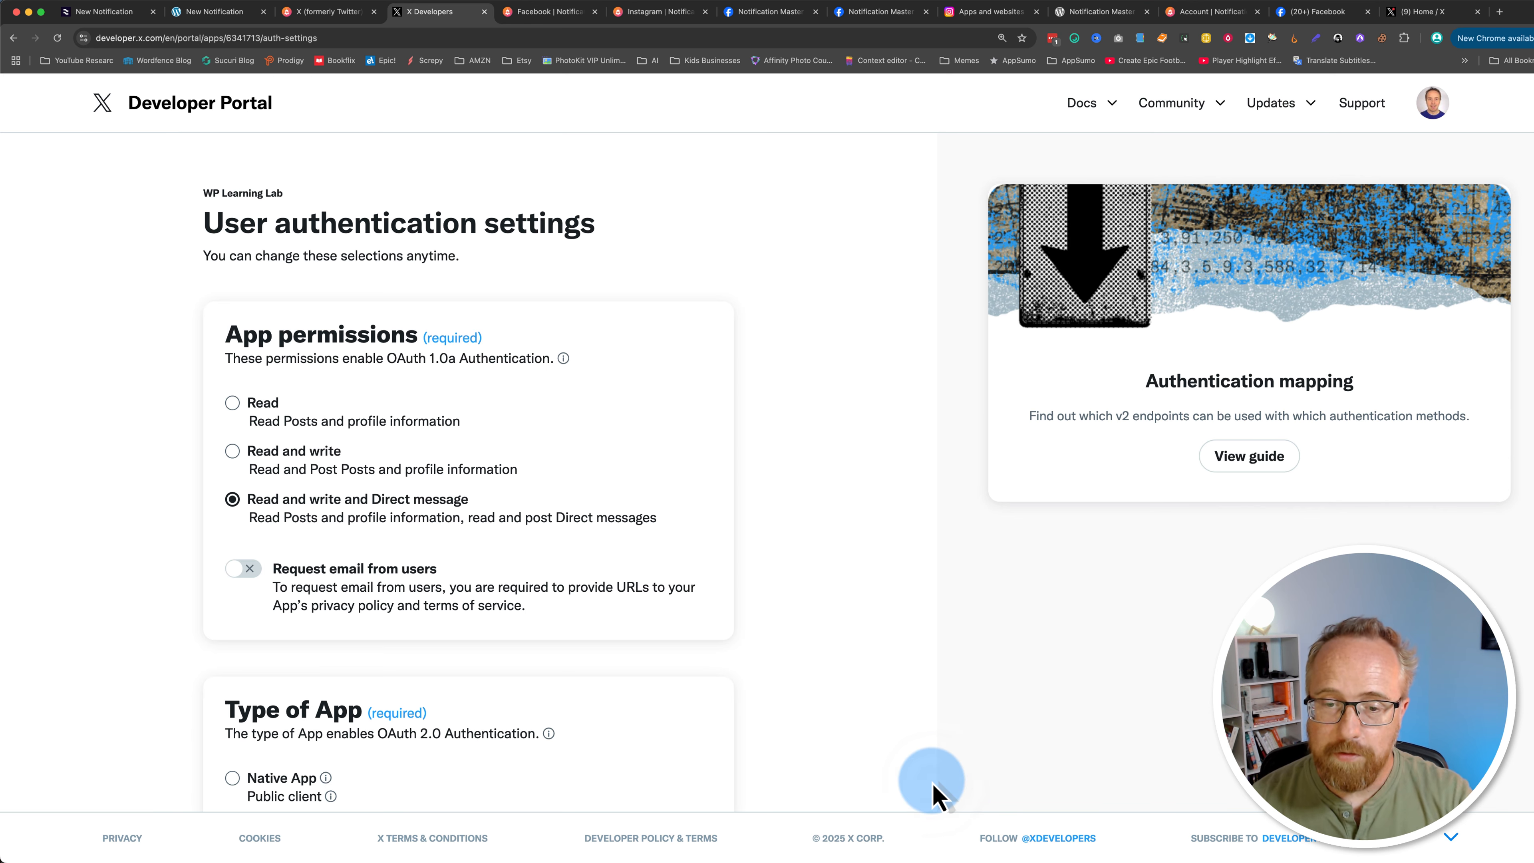
Step: Set the app permissions to Read and write and the app type to Web App, Automated App or Bot
scroll(293, 301, down, 5)
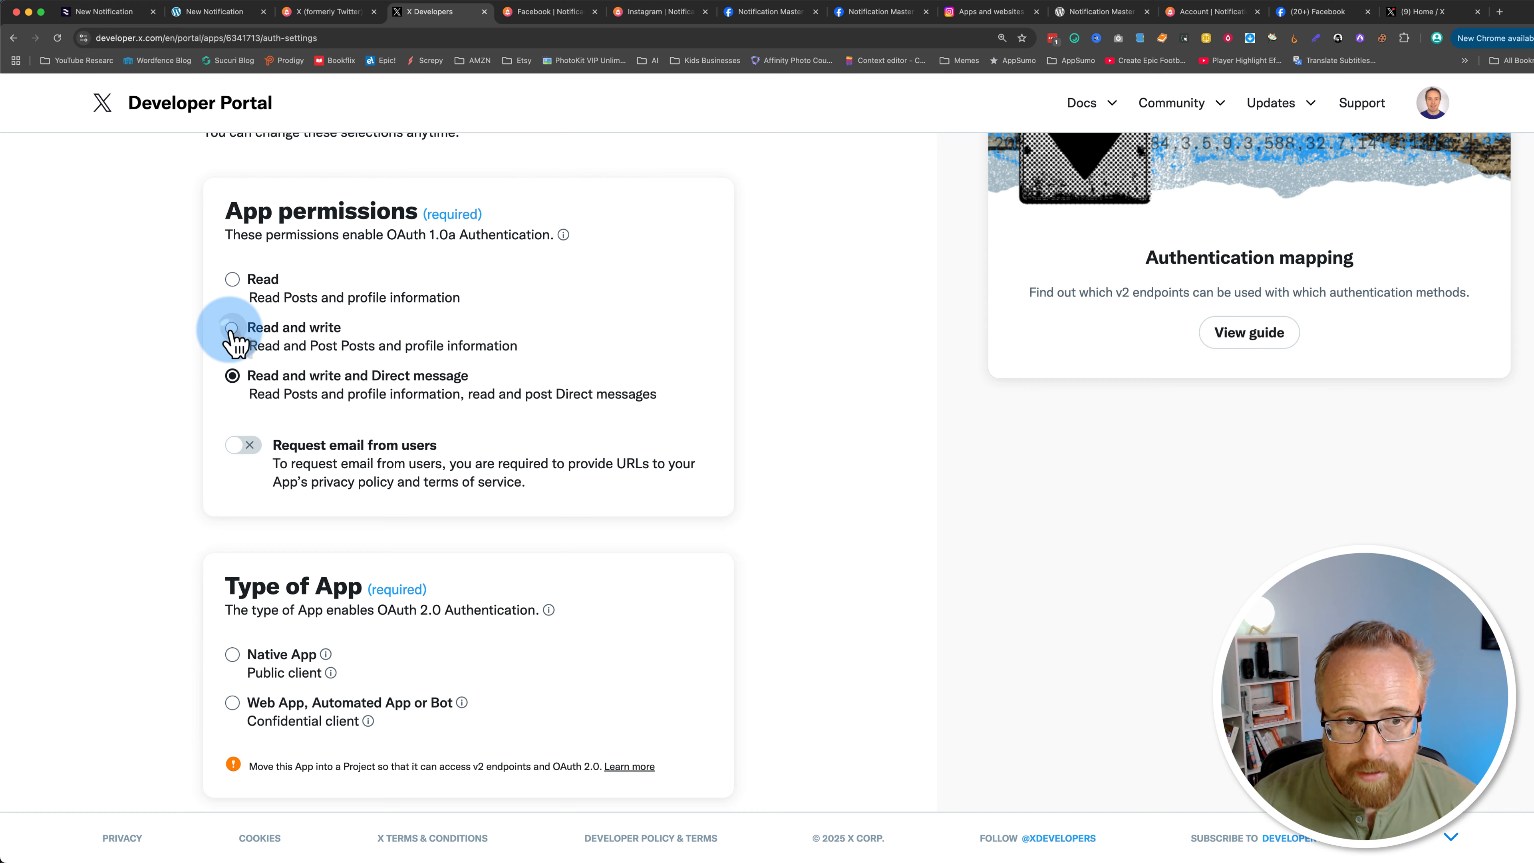
click(232, 328)
scroll(162, 576, down, 5)
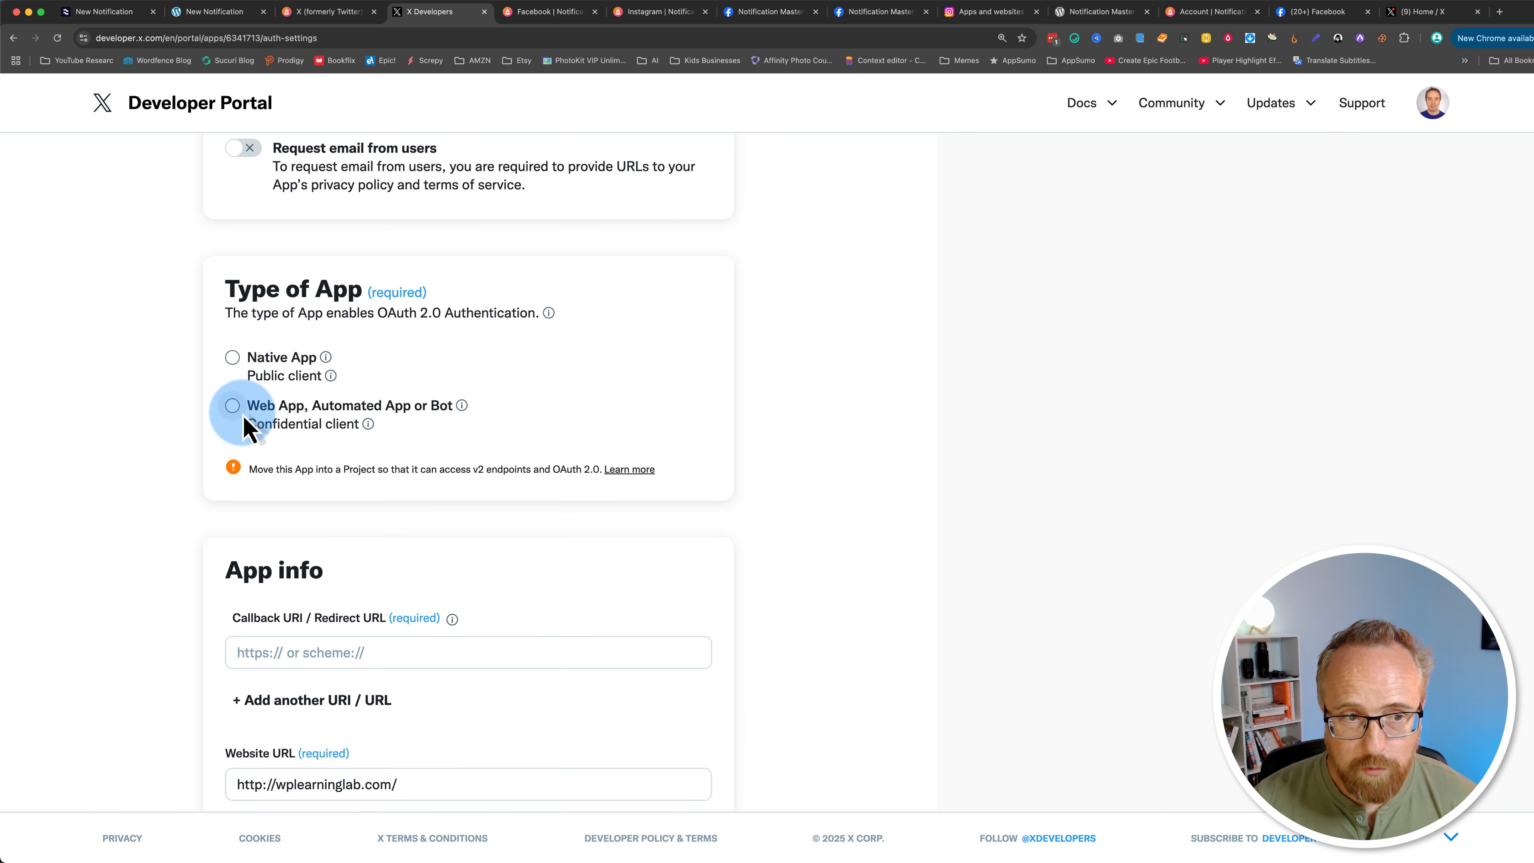
click(232, 405)
scroll(154, 599, down, 7)
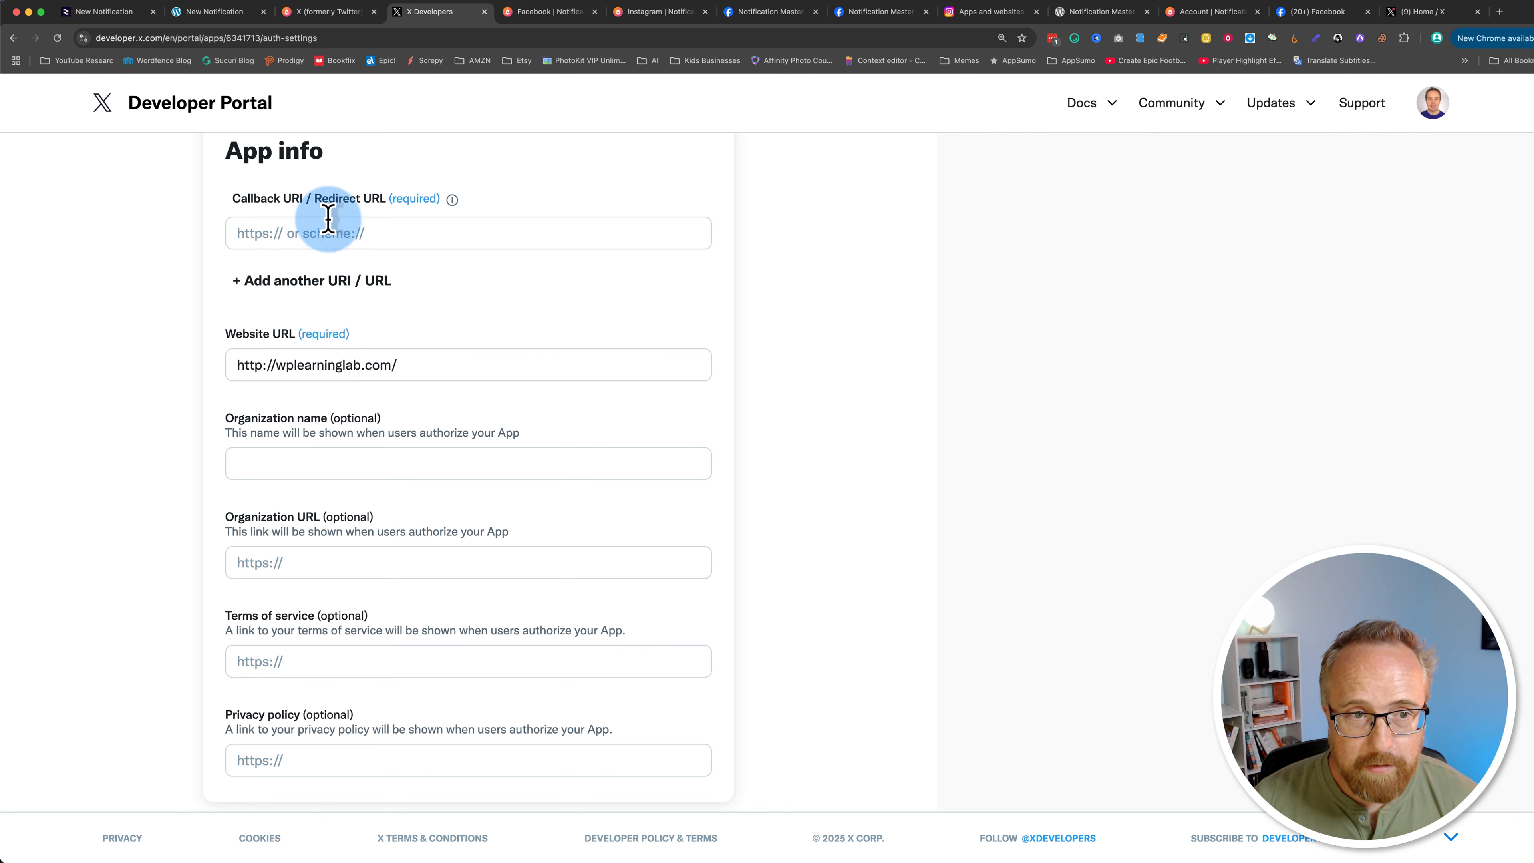
click(211, 14)
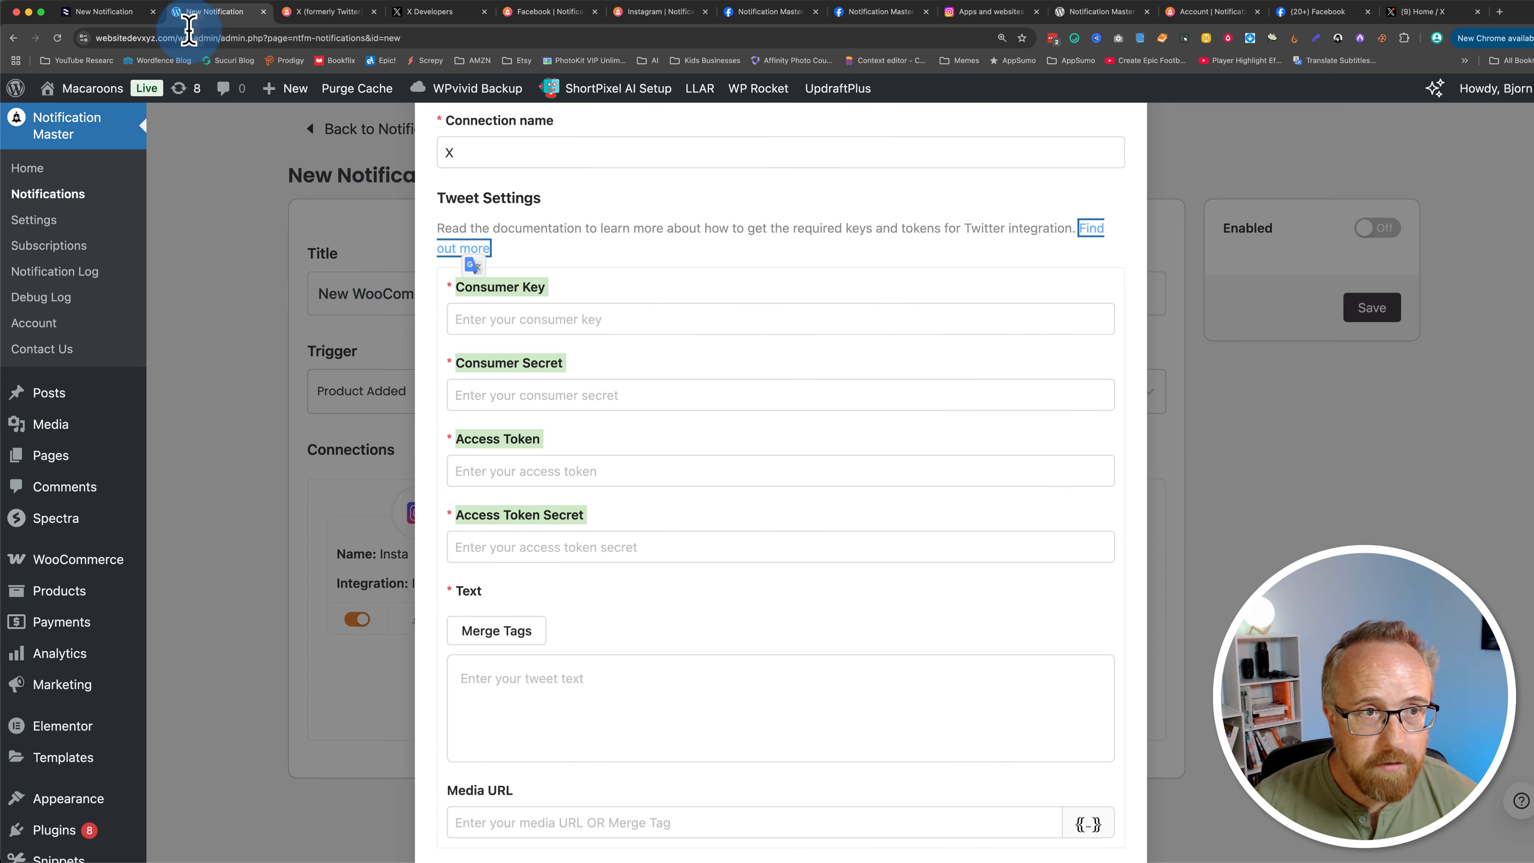
click(428, 468)
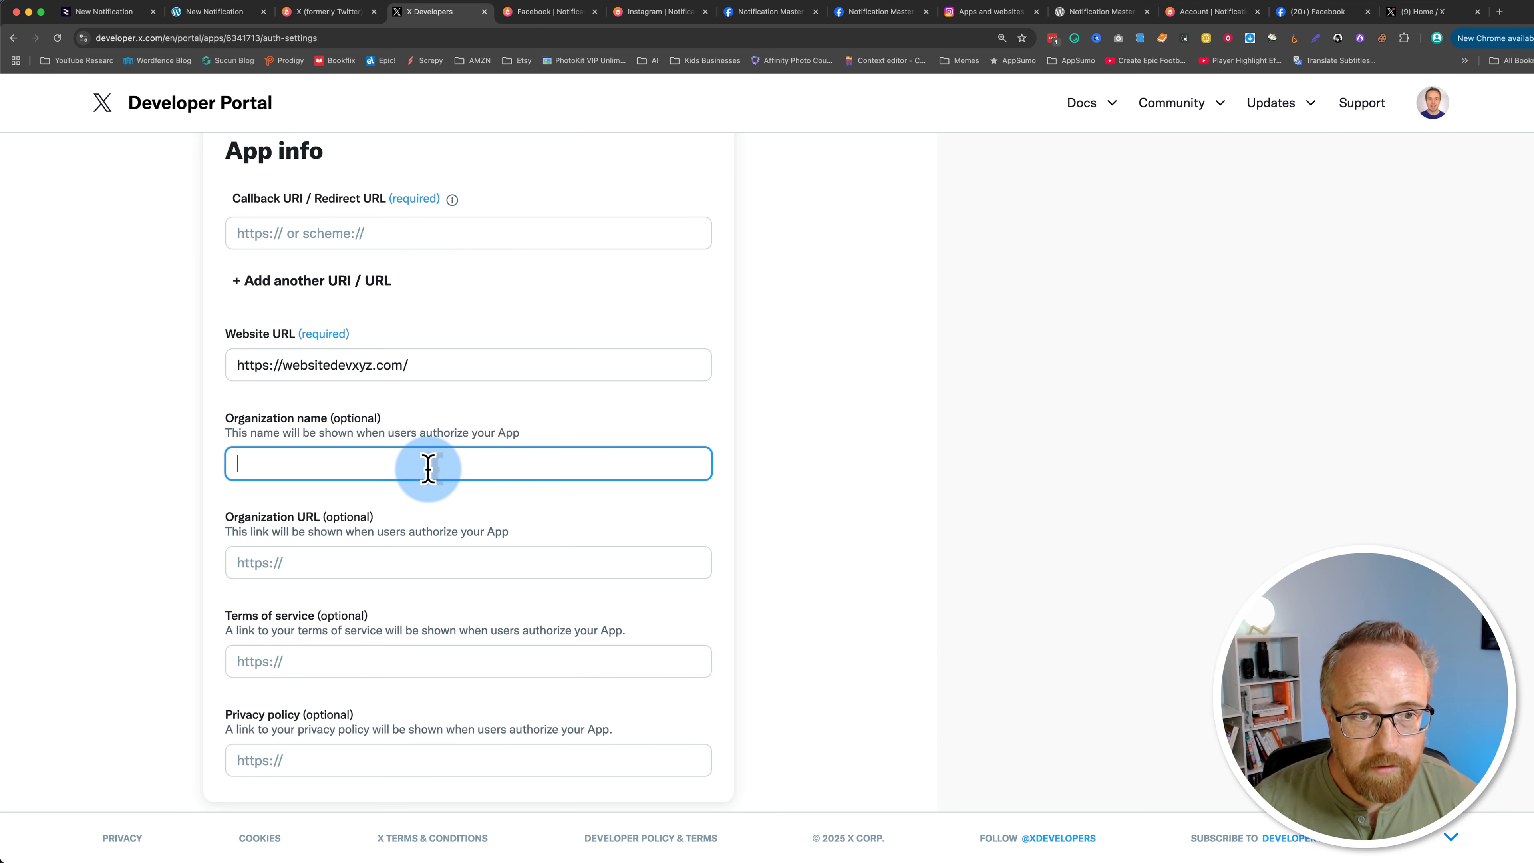
click(347, 555)
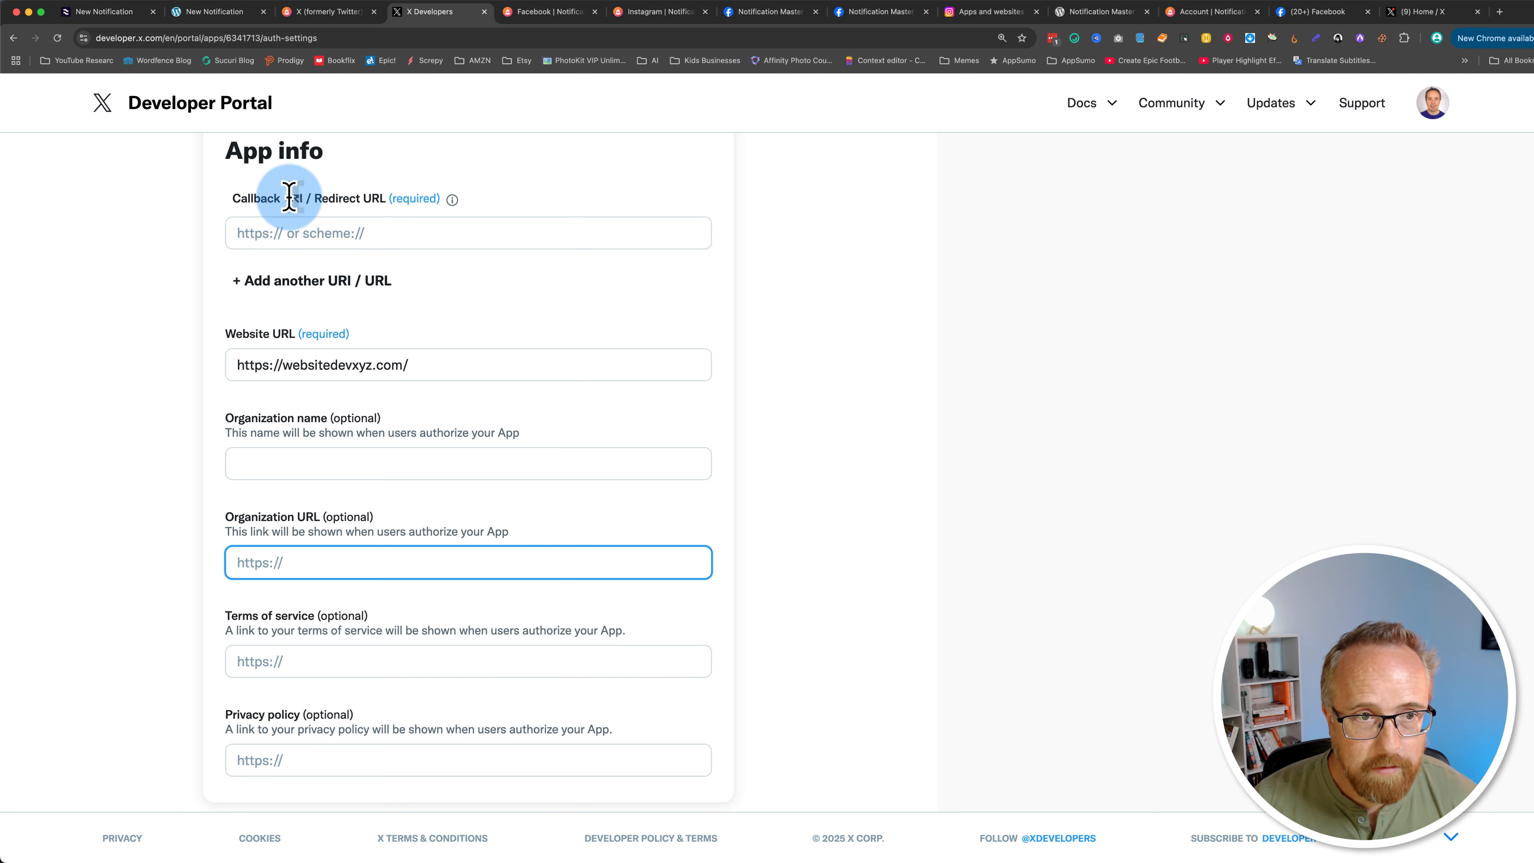
click(288, 232)
key(super+v)
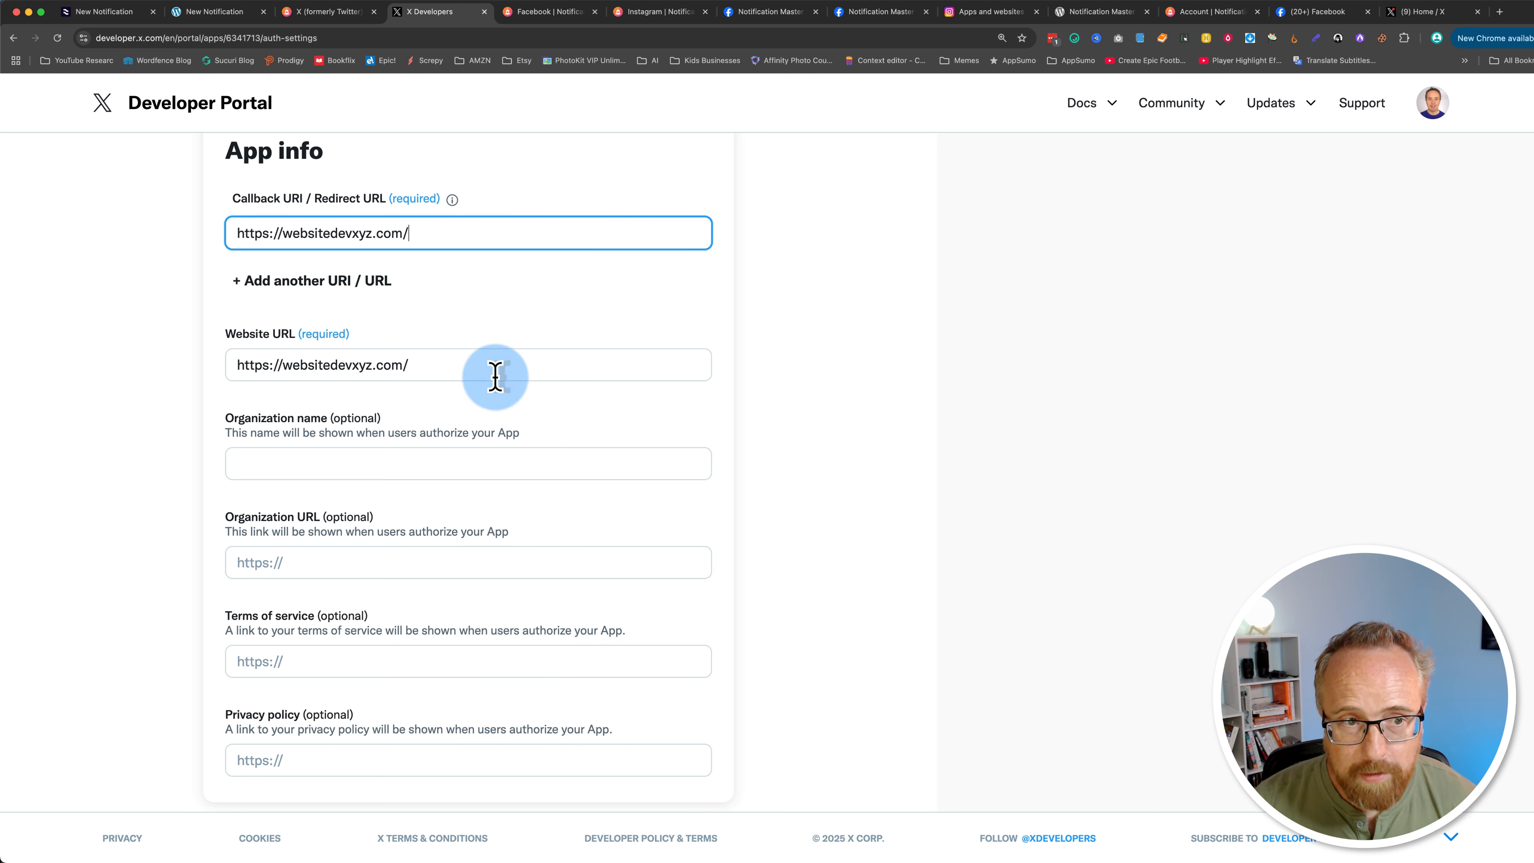
Step: Save the user authentication settings, confirming the permission change
scroll(171, 545, down, 3)
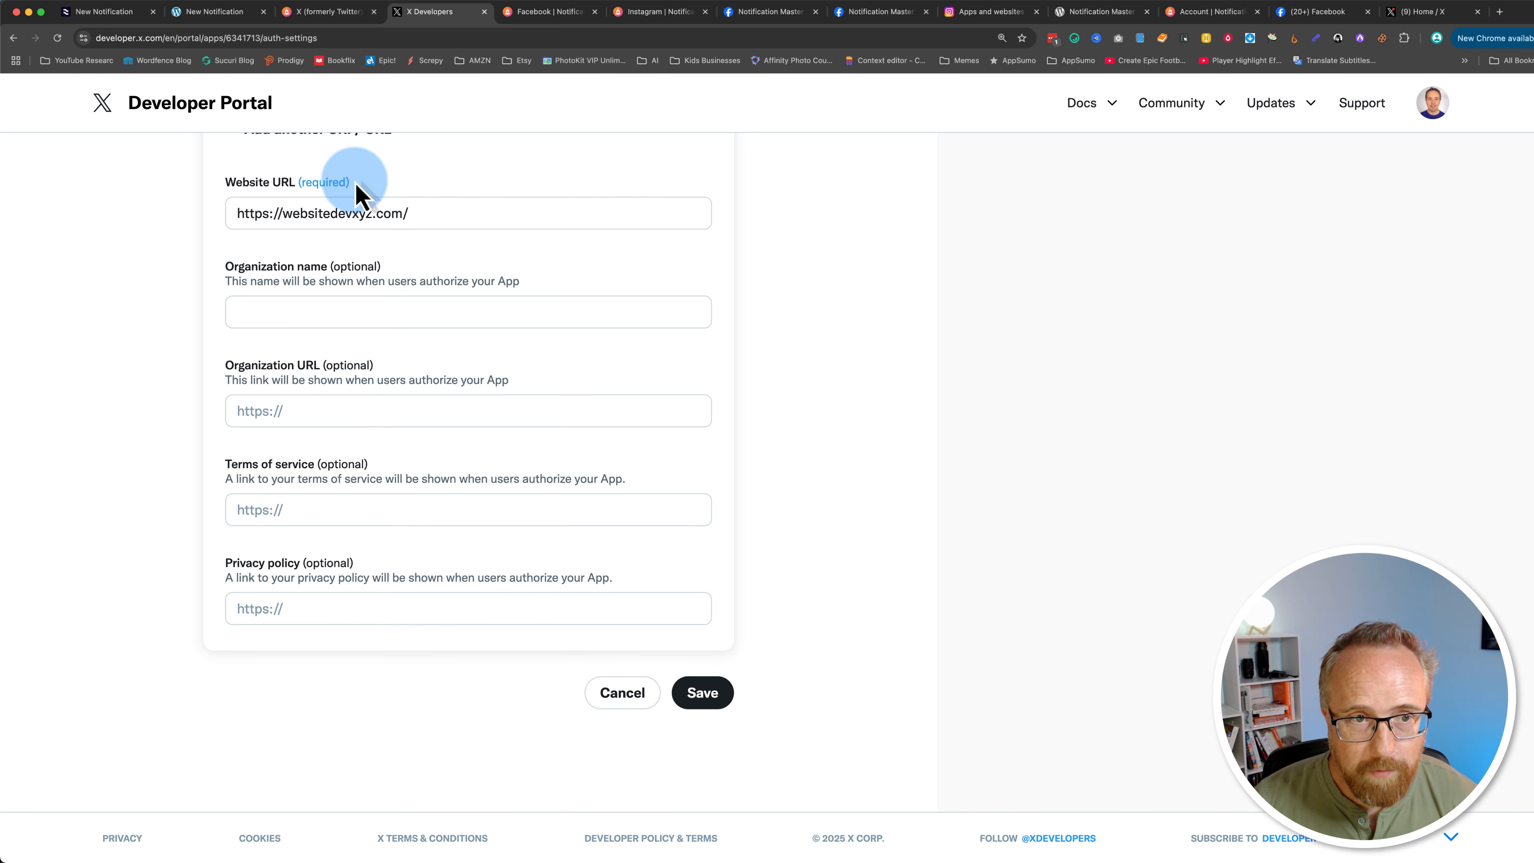
click(704, 708)
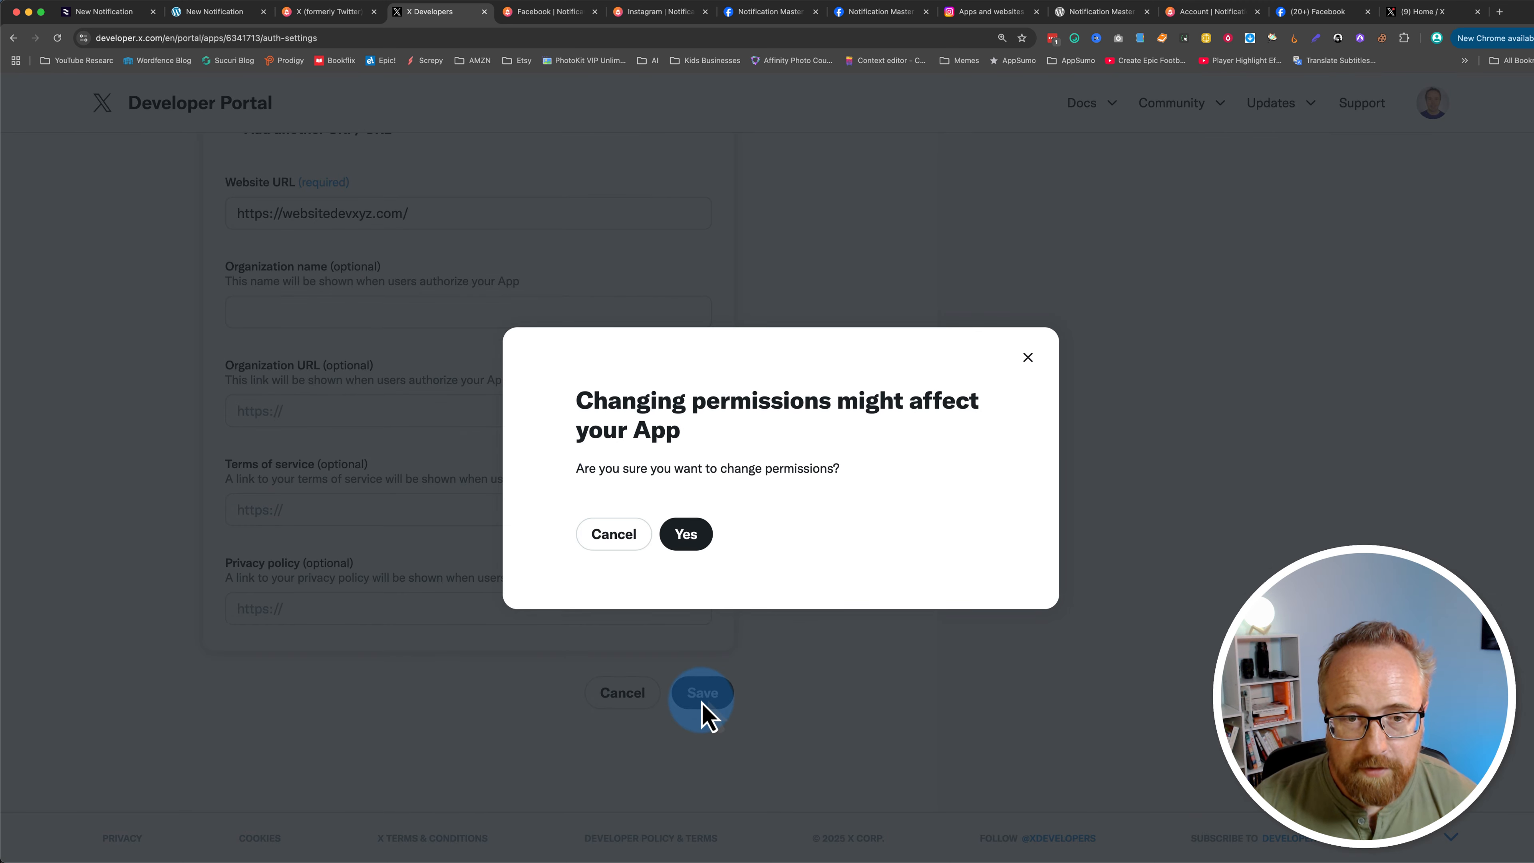
click(697, 547)
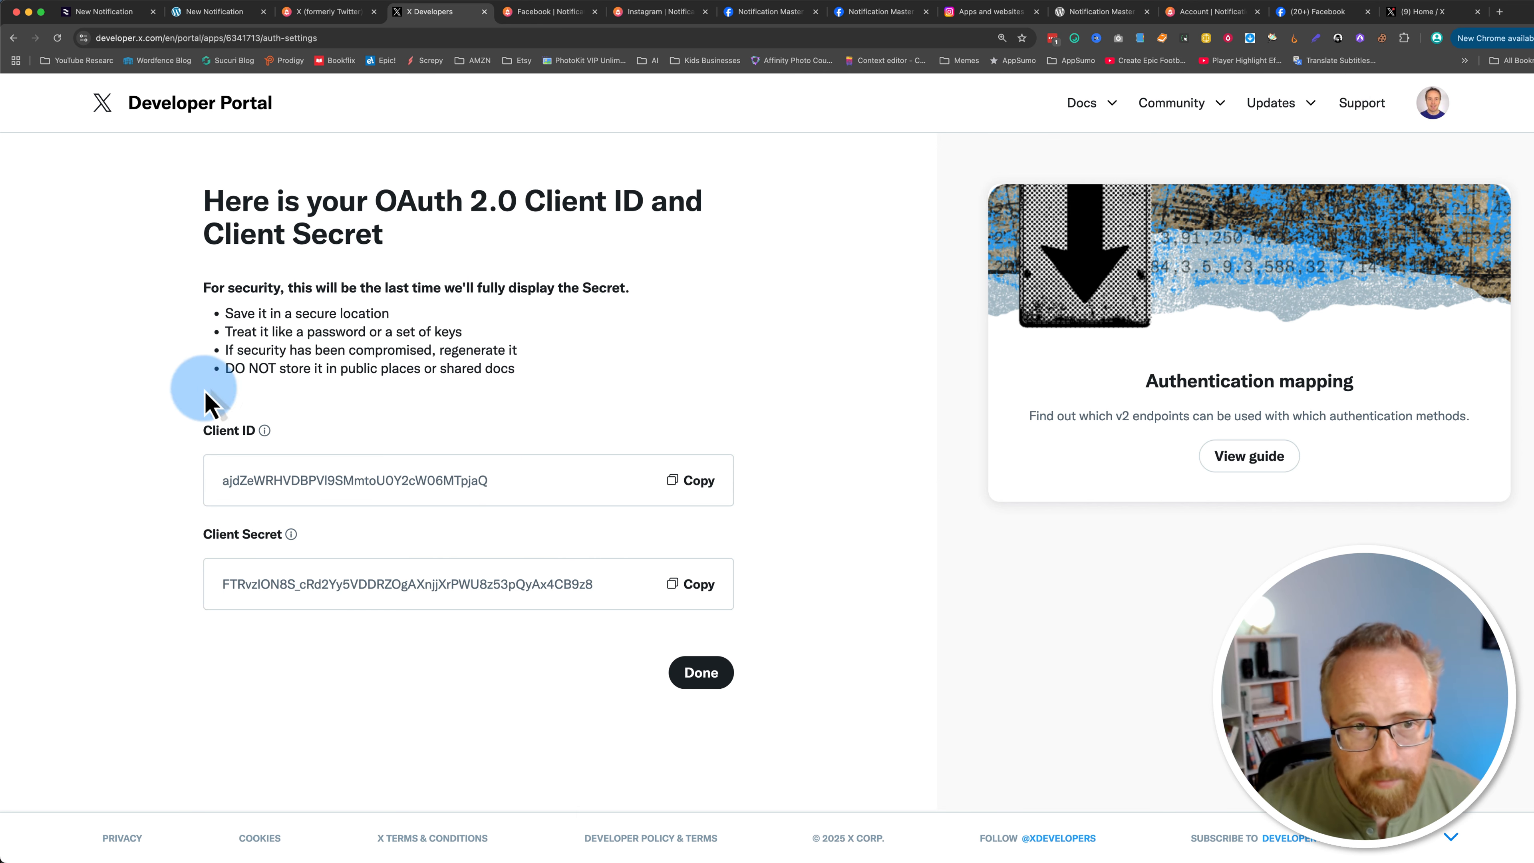
Step: Copy the OAuth 2.0 client secret and close the client credentials page
click(701, 680)
click(634, 610)
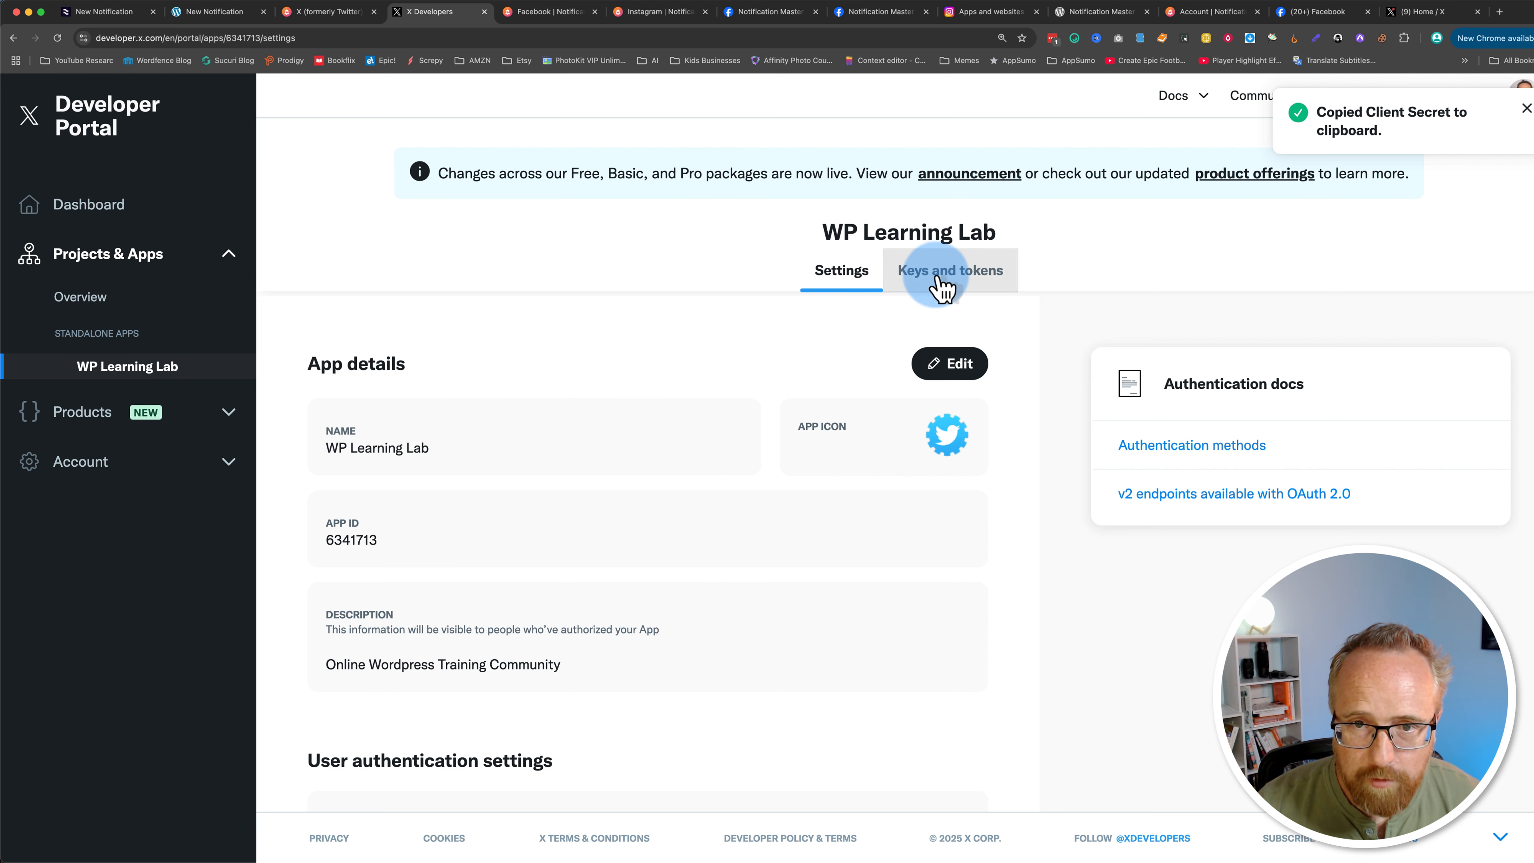
Step: Open the app's Keys and tokens page and regenerate the consumer API key and secret
click(971, 288)
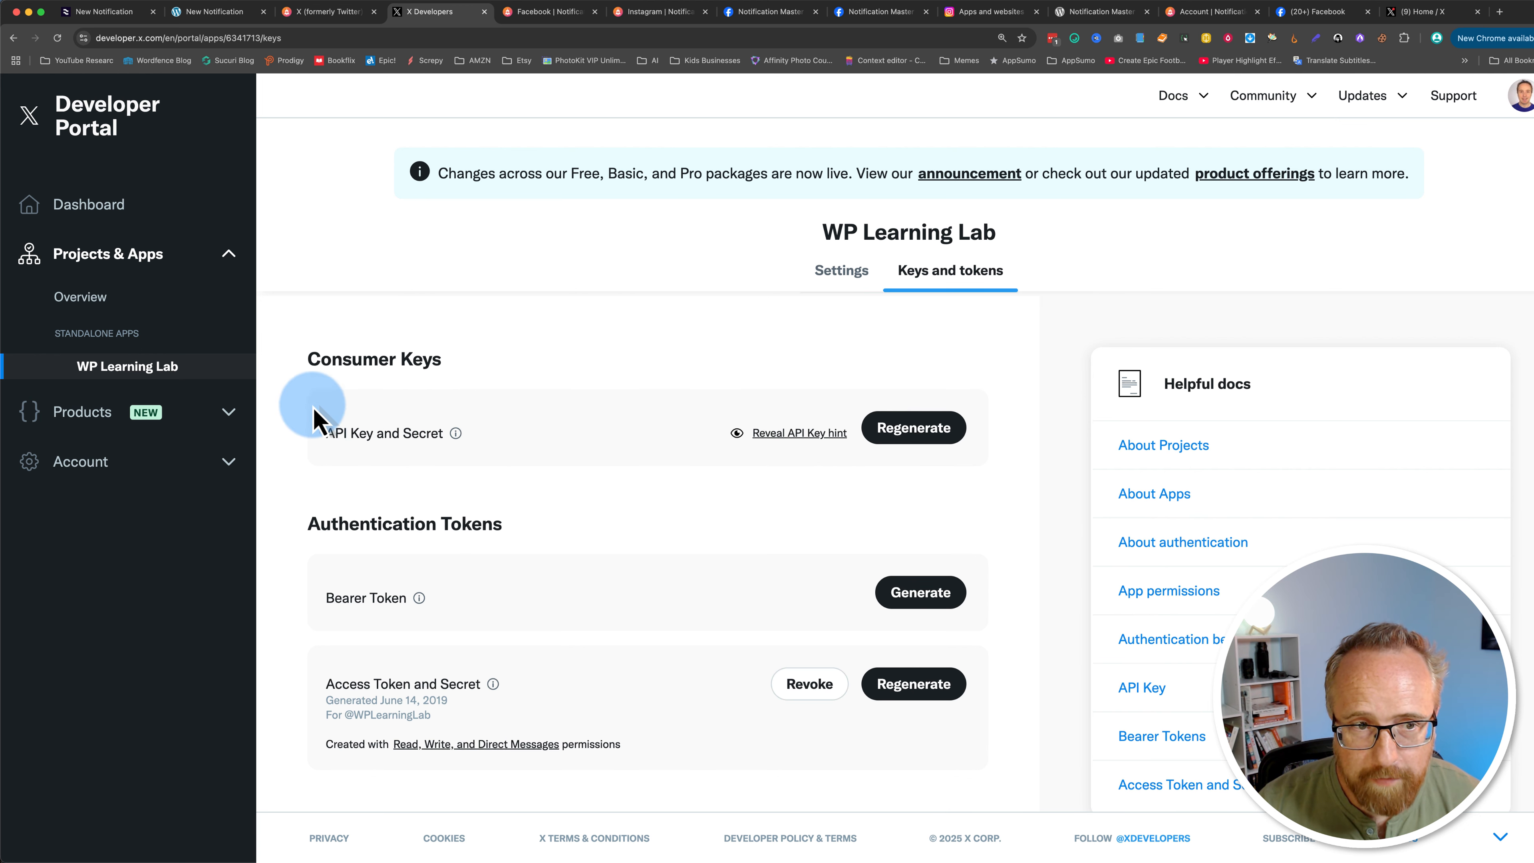
drag(306, 366, 465, 356)
click(315, 520)
drag(315, 520, 548, 531)
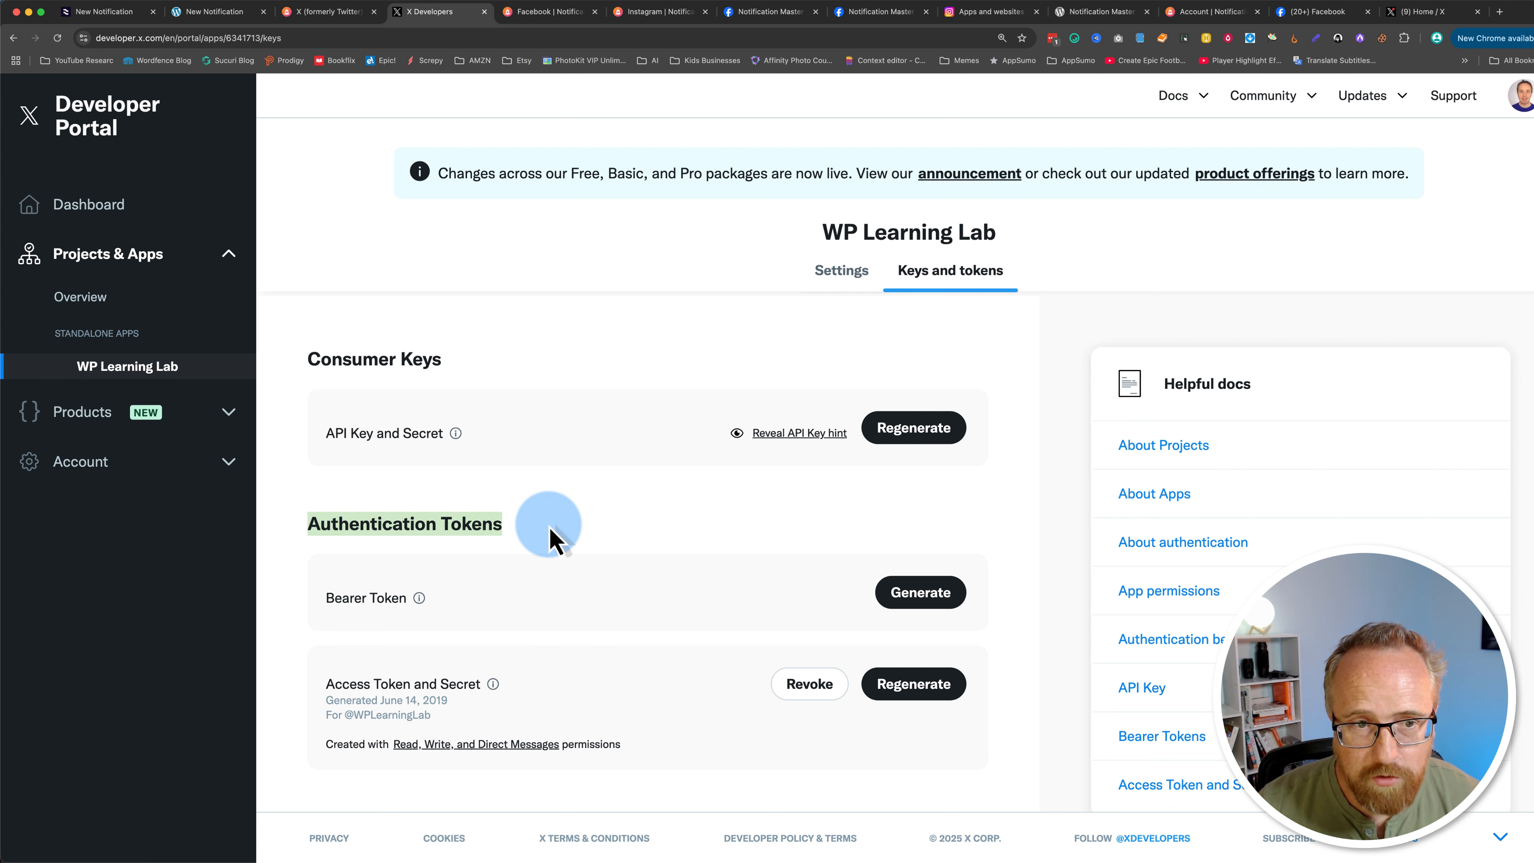
click(242, 13)
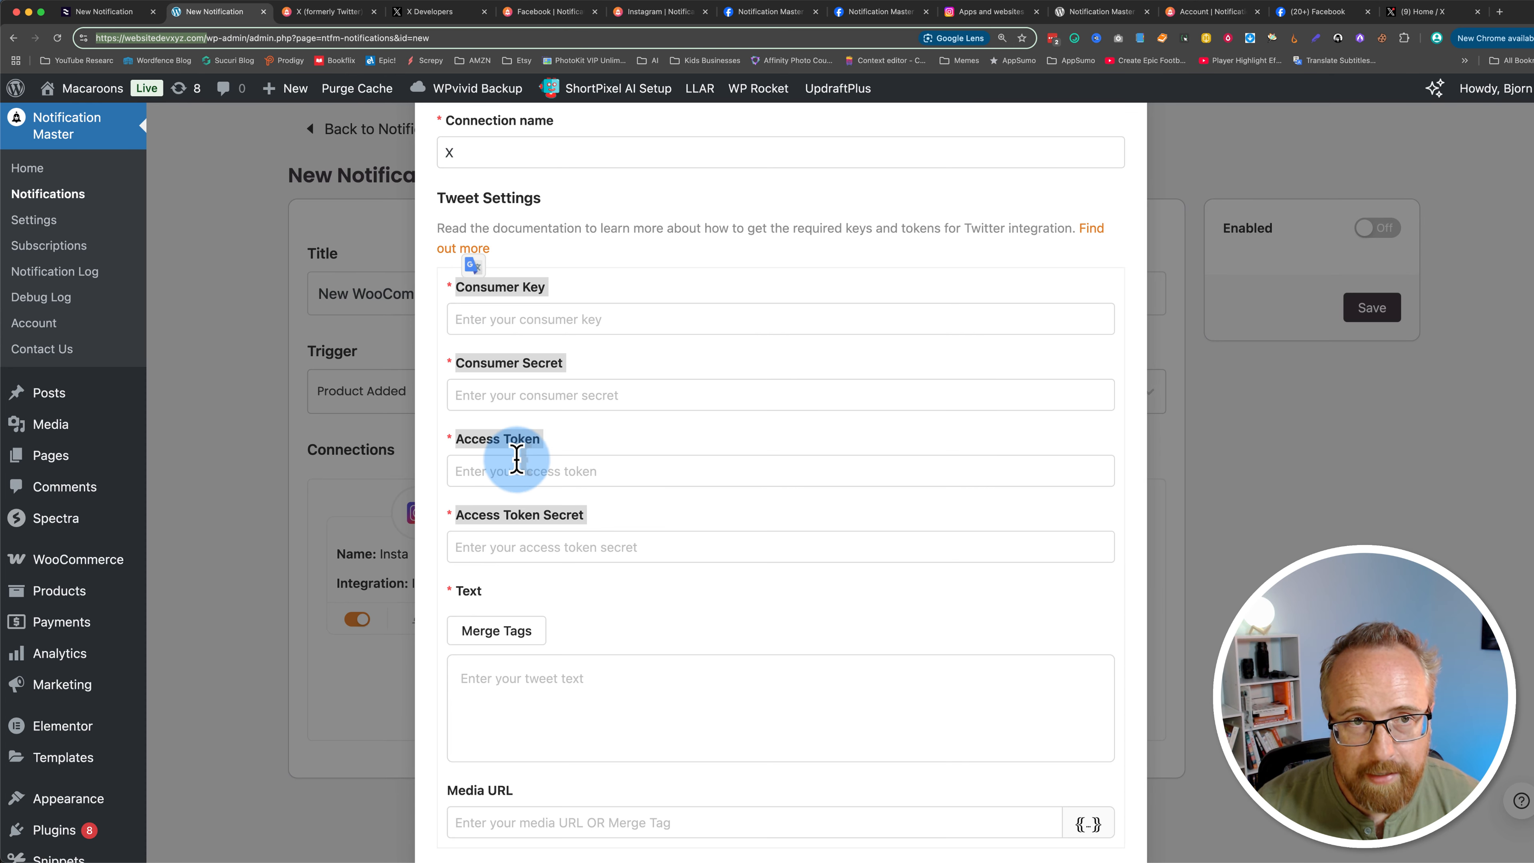
click(430, 11)
click(668, 329)
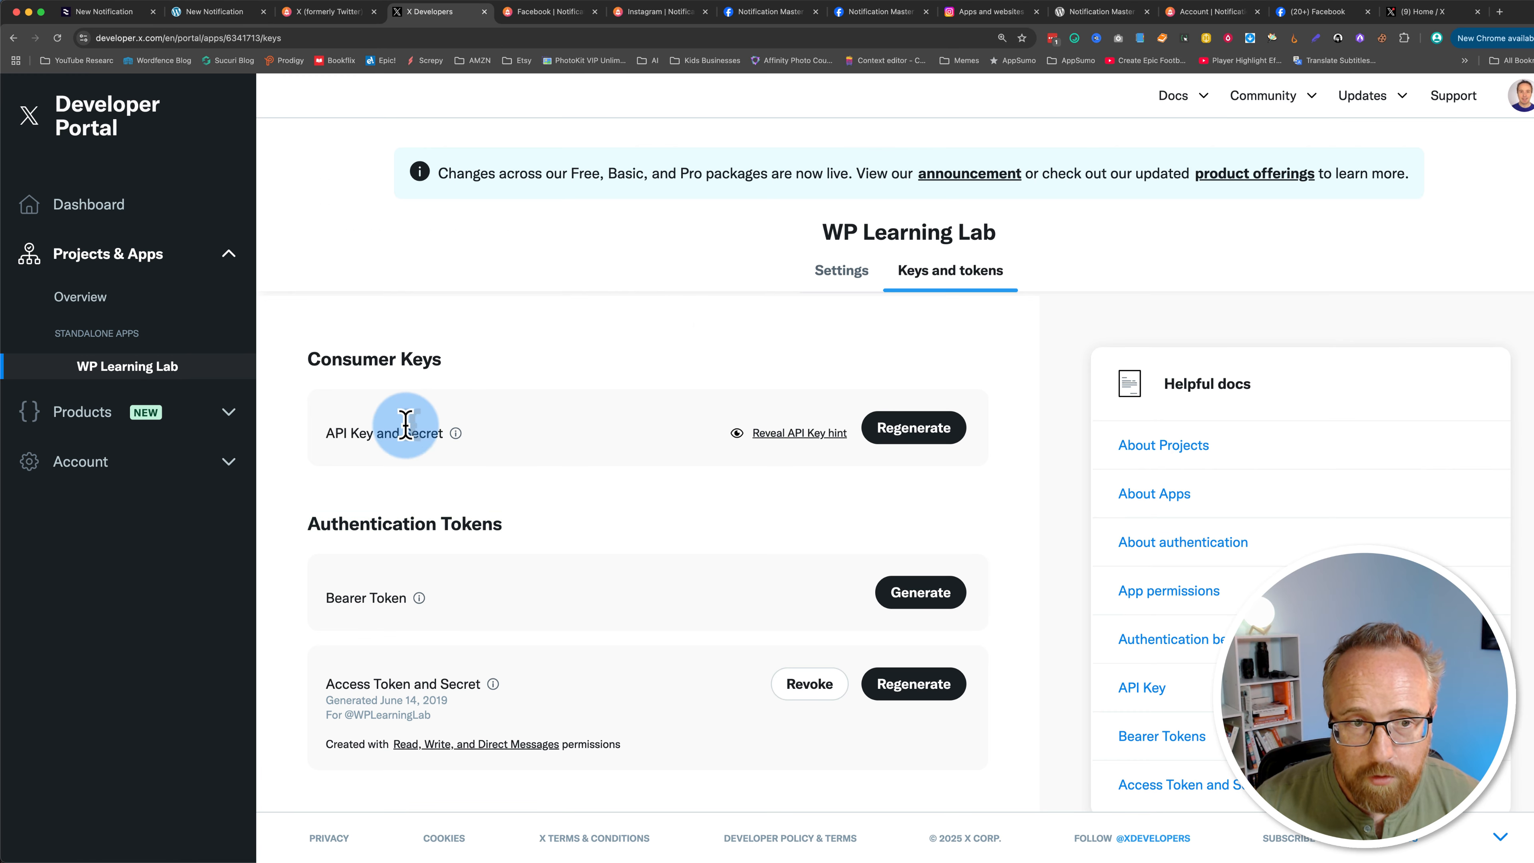
click(912, 430)
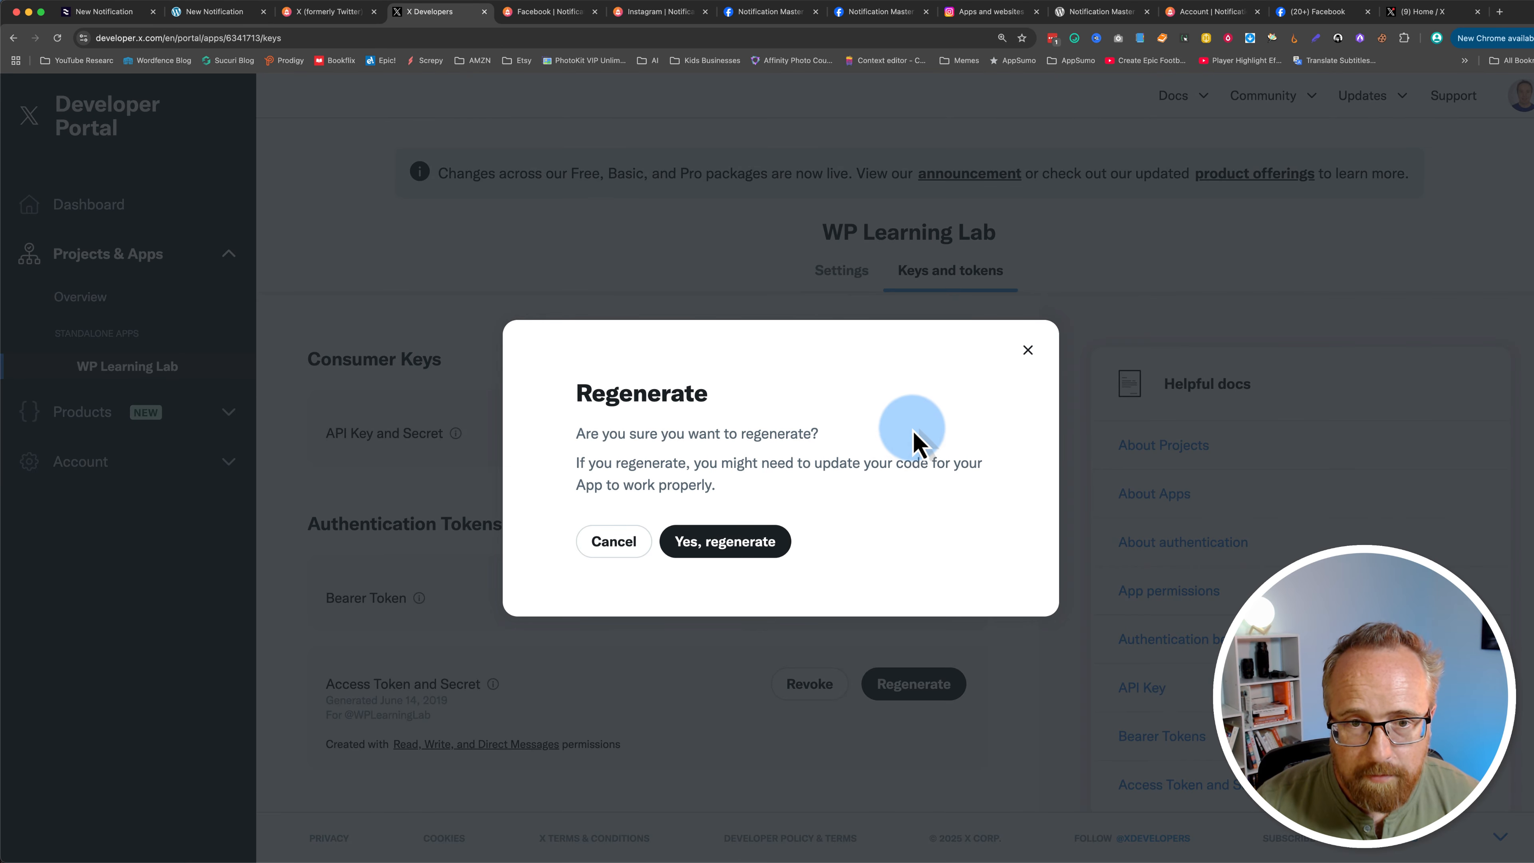
click(738, 547)
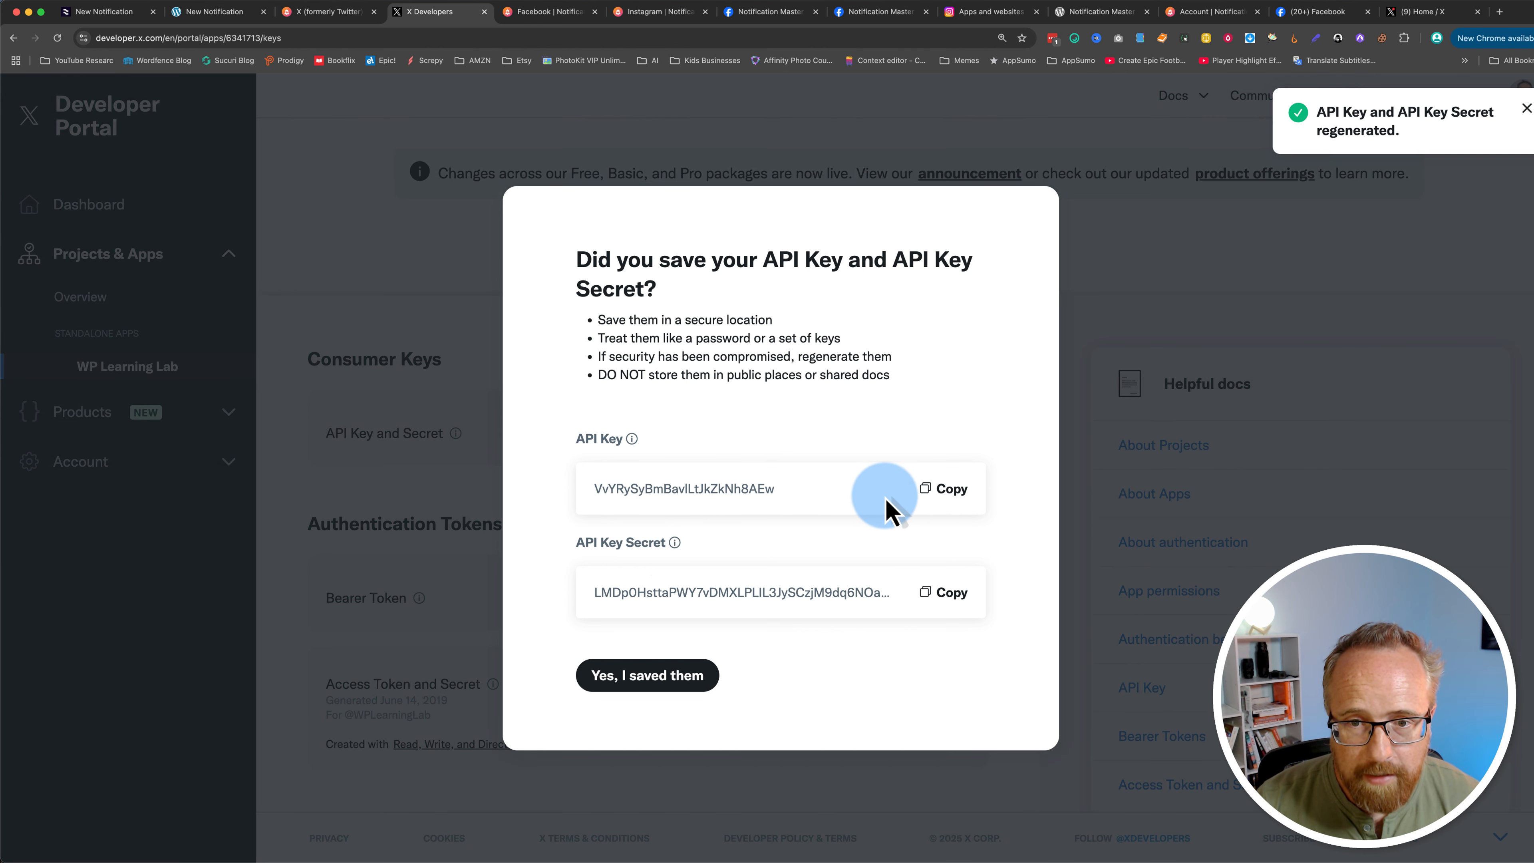
Step: Paste the API key into the X connection's Consumer Key field
click(232, 13)
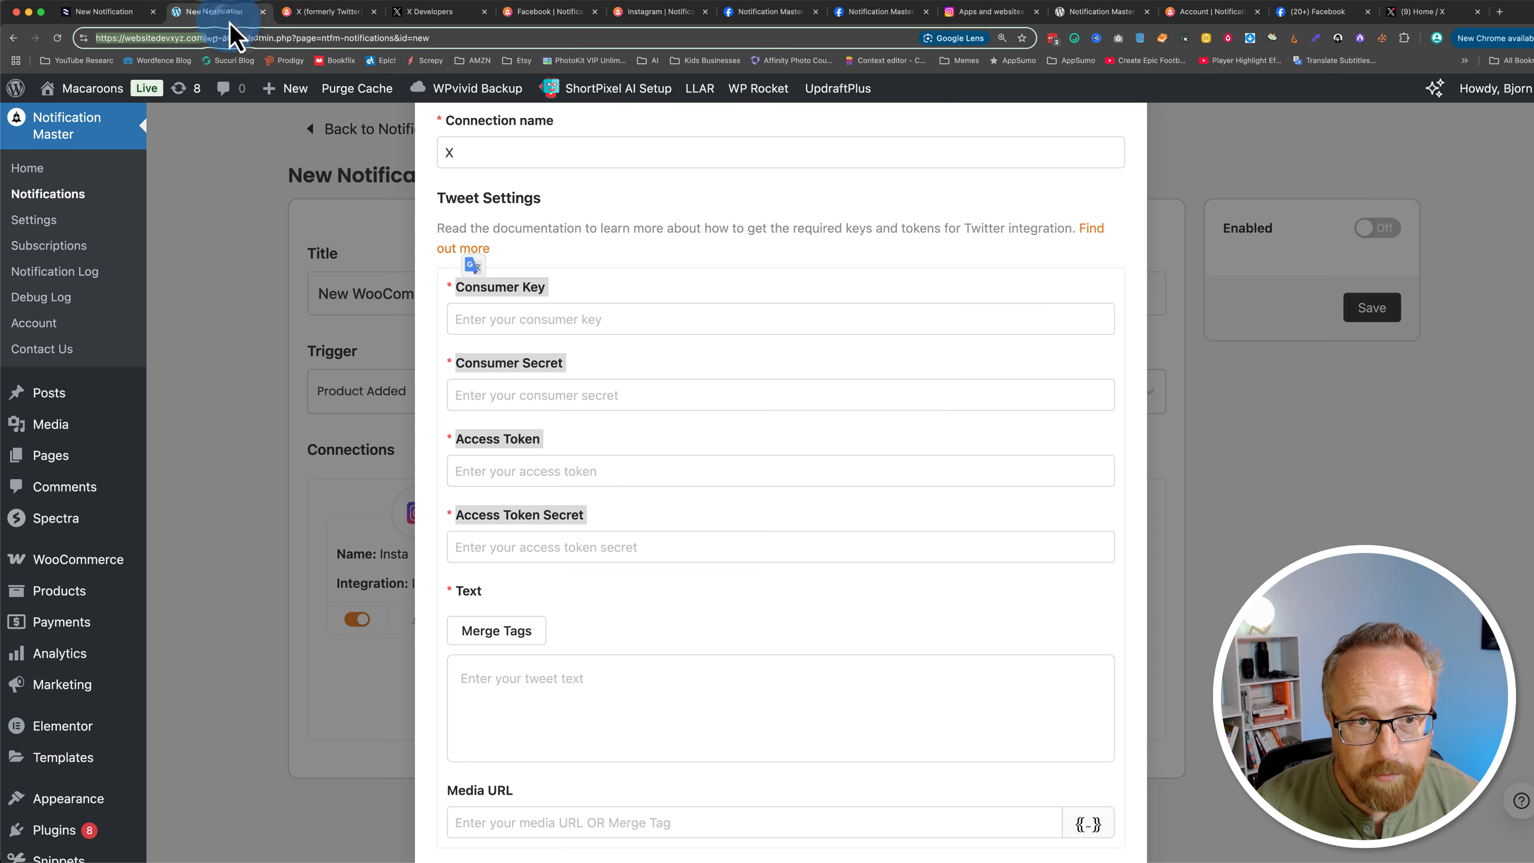
click(435, 261)
right_click(507, 319)
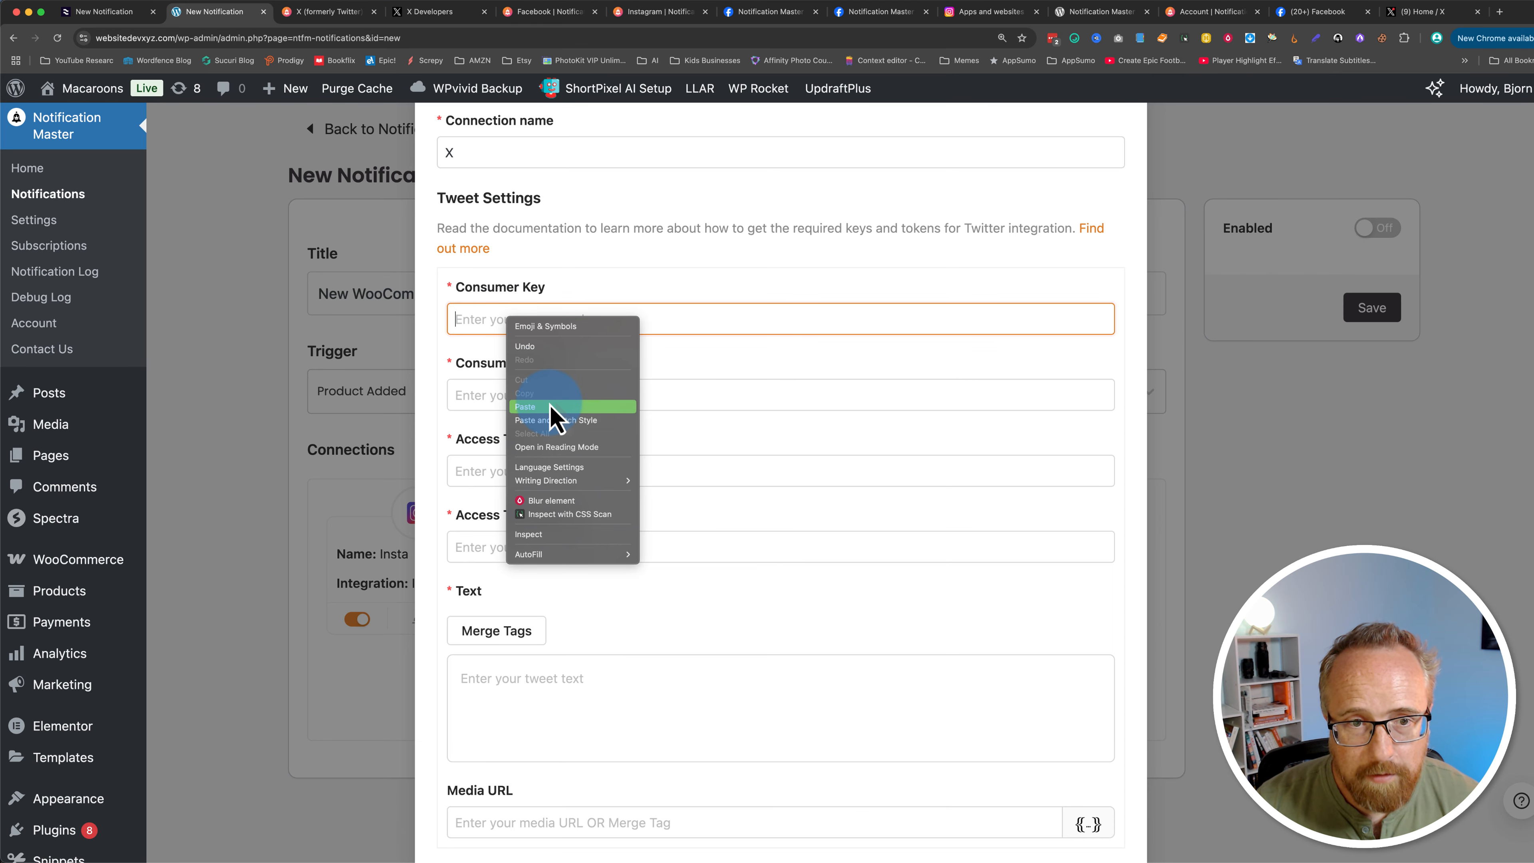
click(551, 408)
Step: Copy the API key secret into the Consumer Secret field and close the saved-keys dialog
click(438, 12)
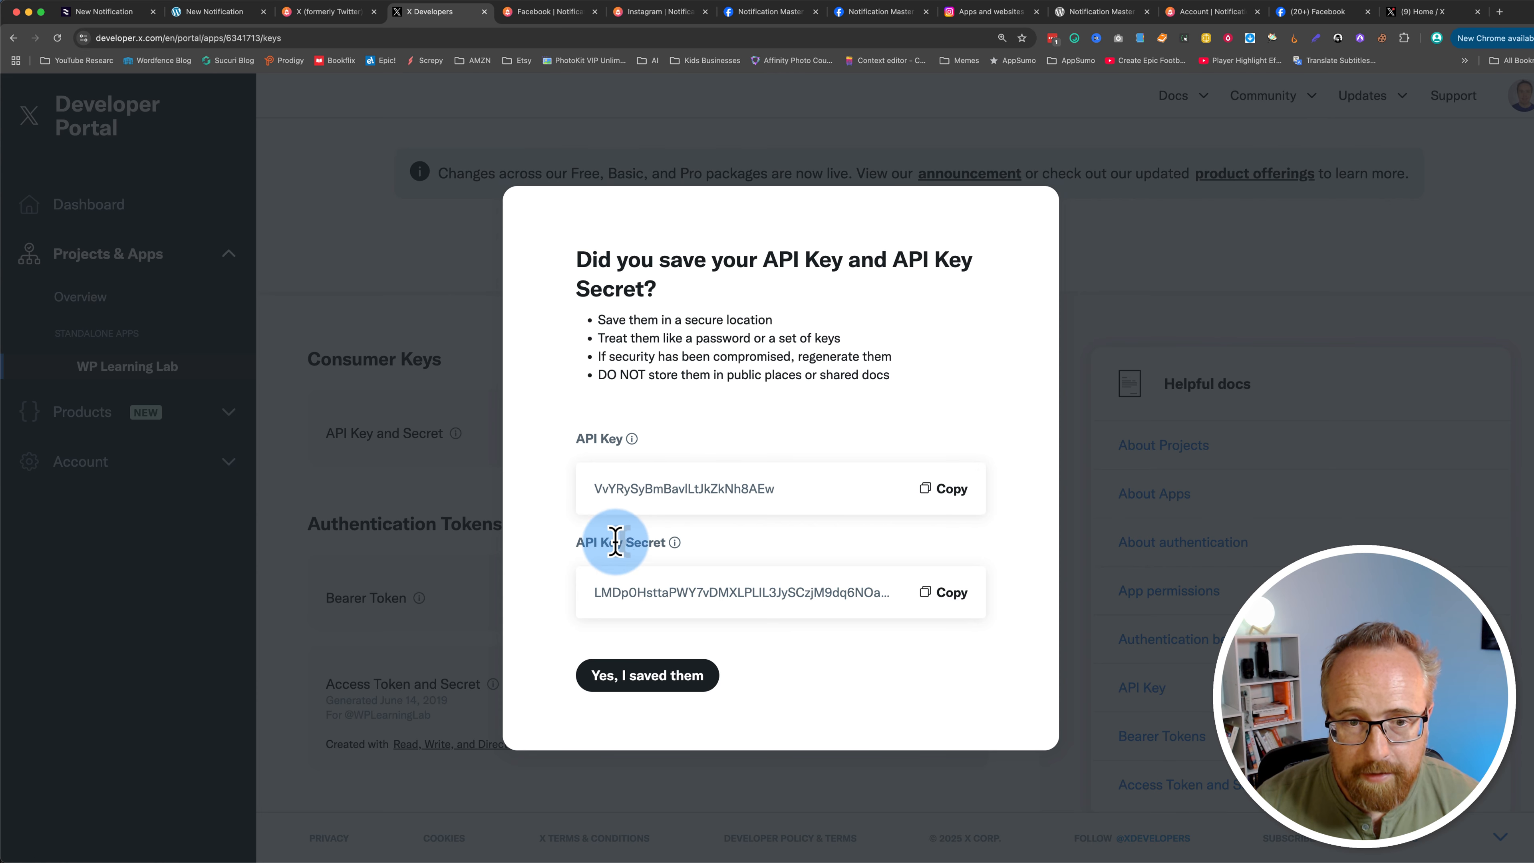
click(945, 593)
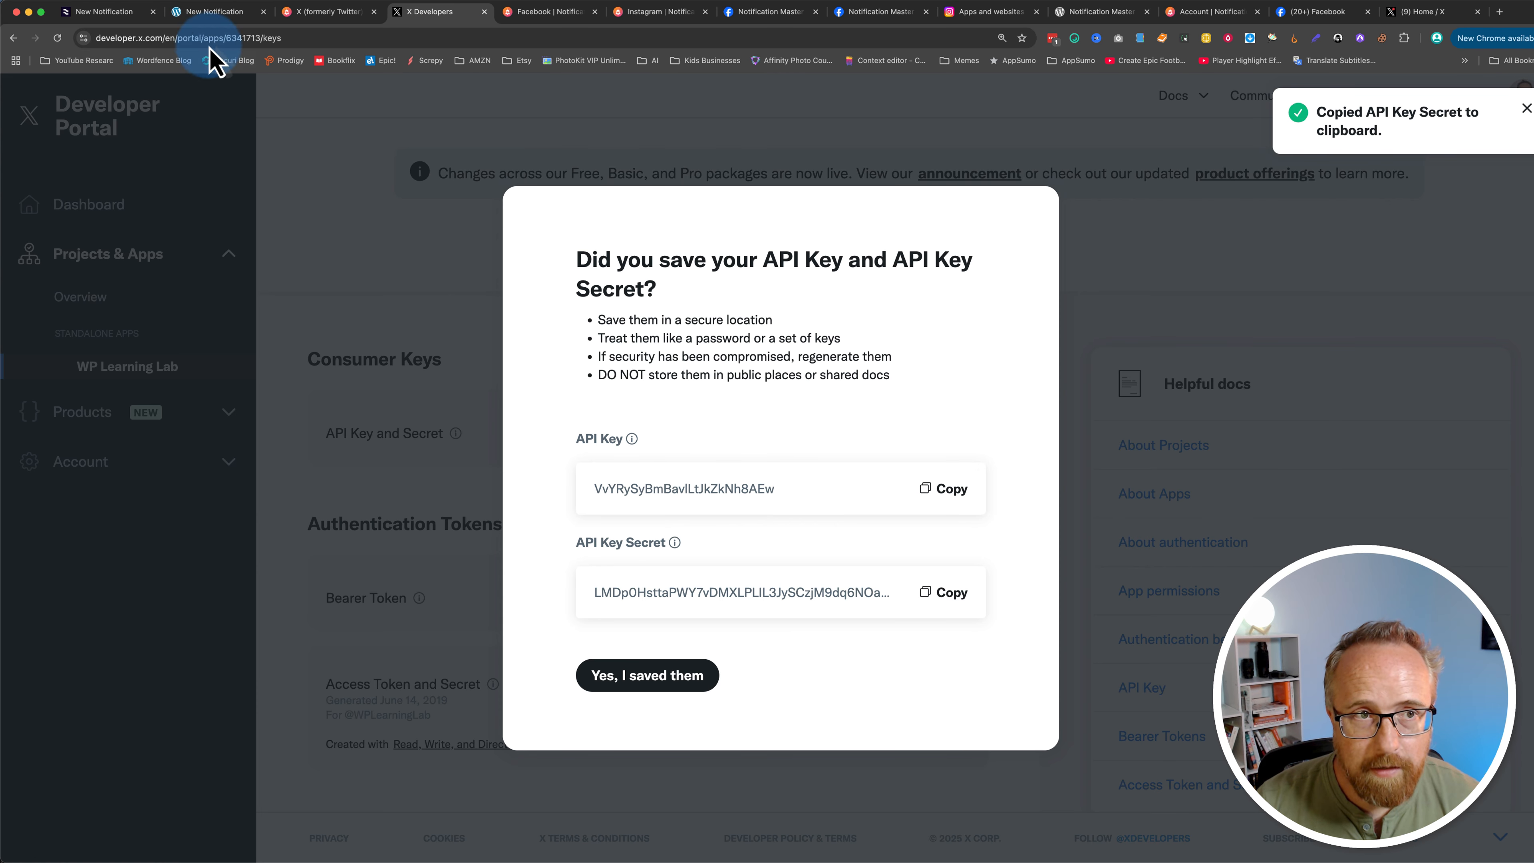
click(205, 13)
right_click(493, 396)
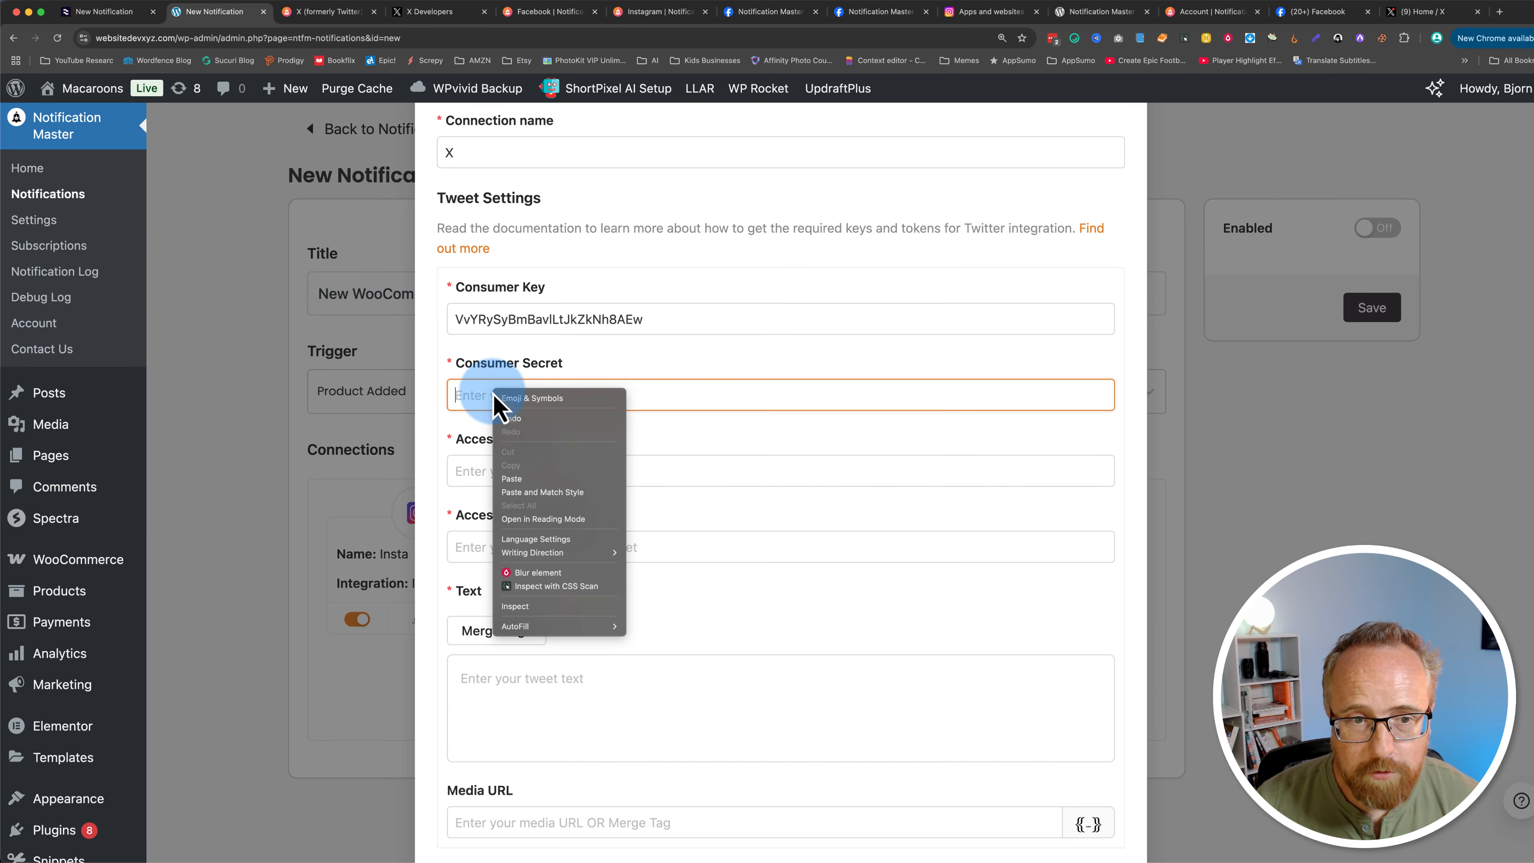
click(523, 479)
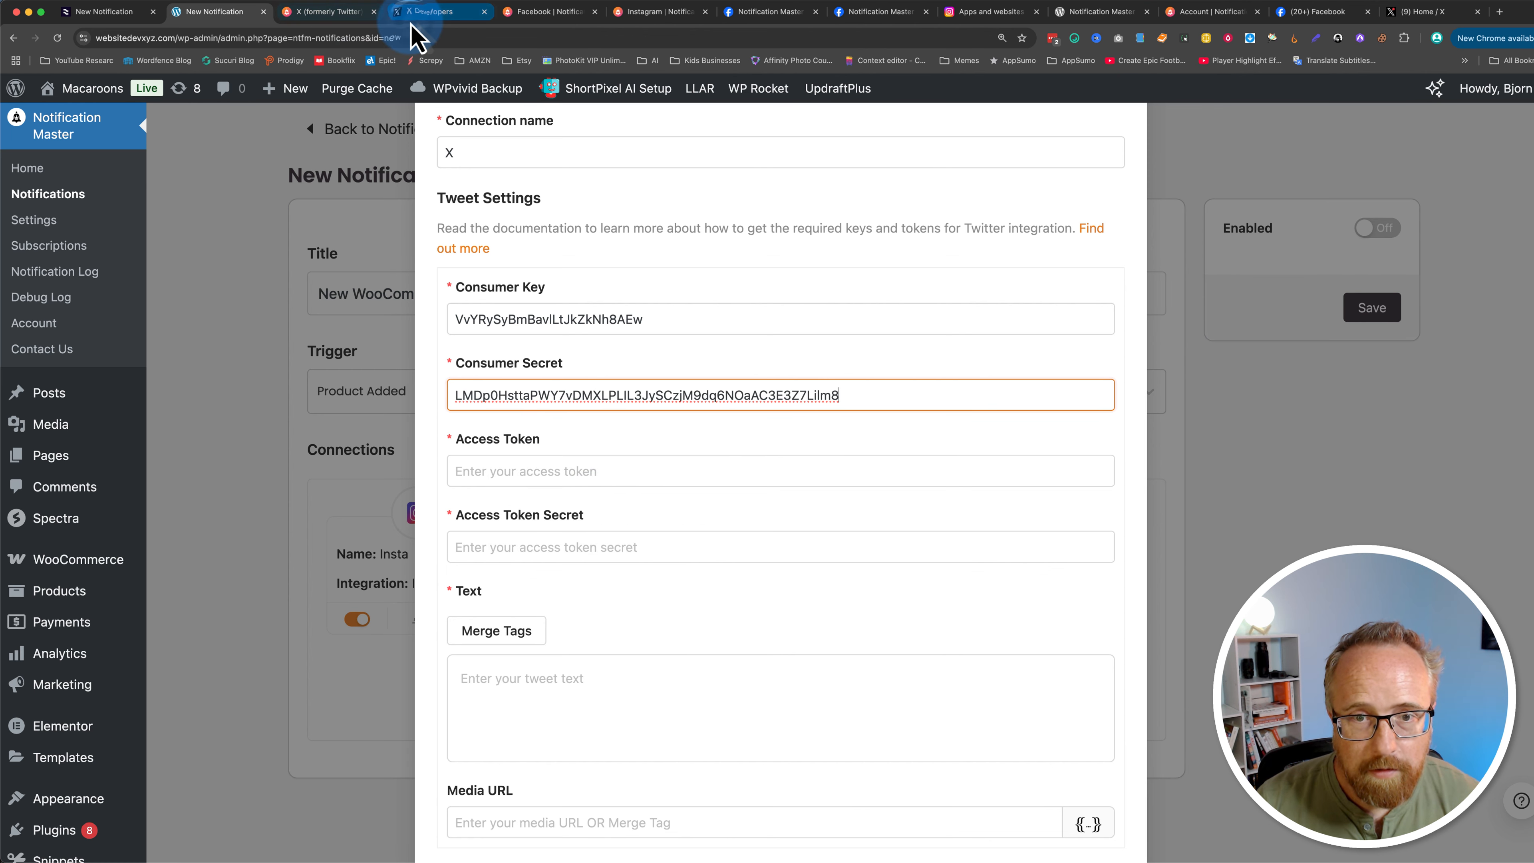
click(423, 13)
click(679, 675)
click(451, 507)
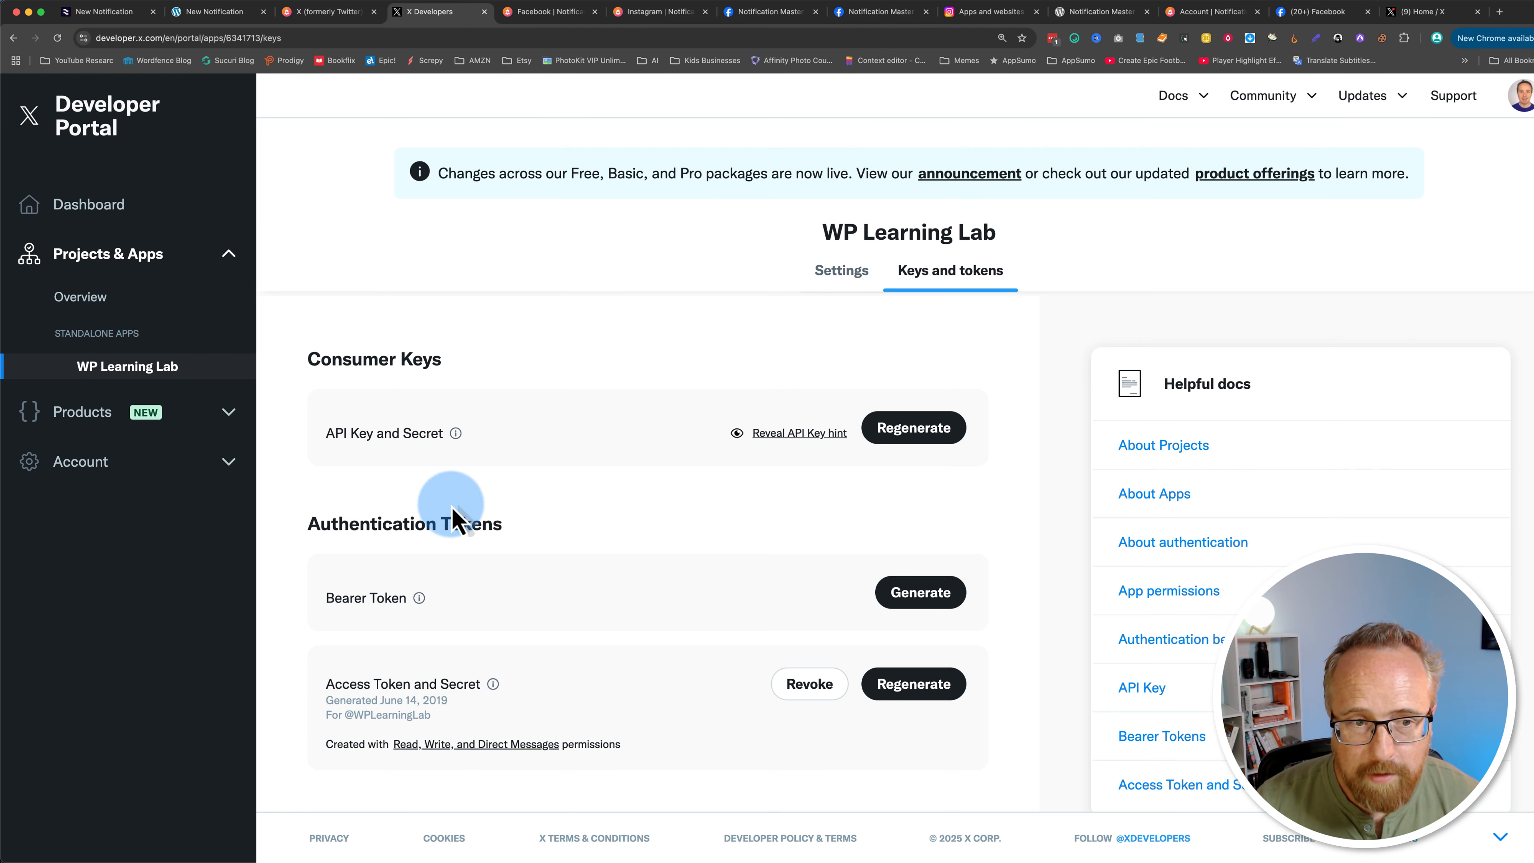
Step: Regenerate the access token and access token secret under Authentication Tokens
drag(308, 524, 481, 529)
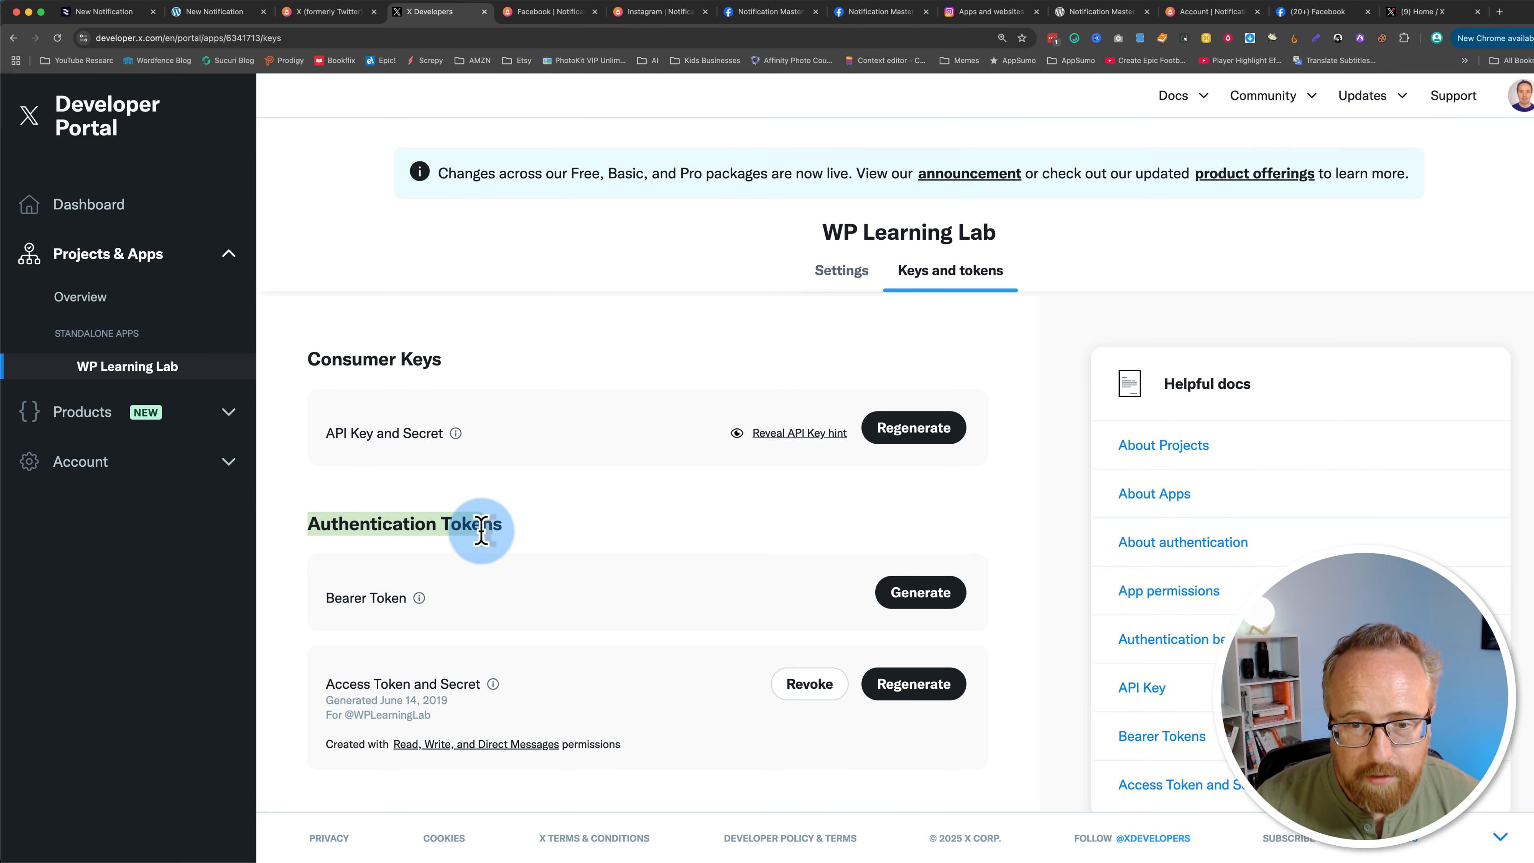
click(1094, 3)
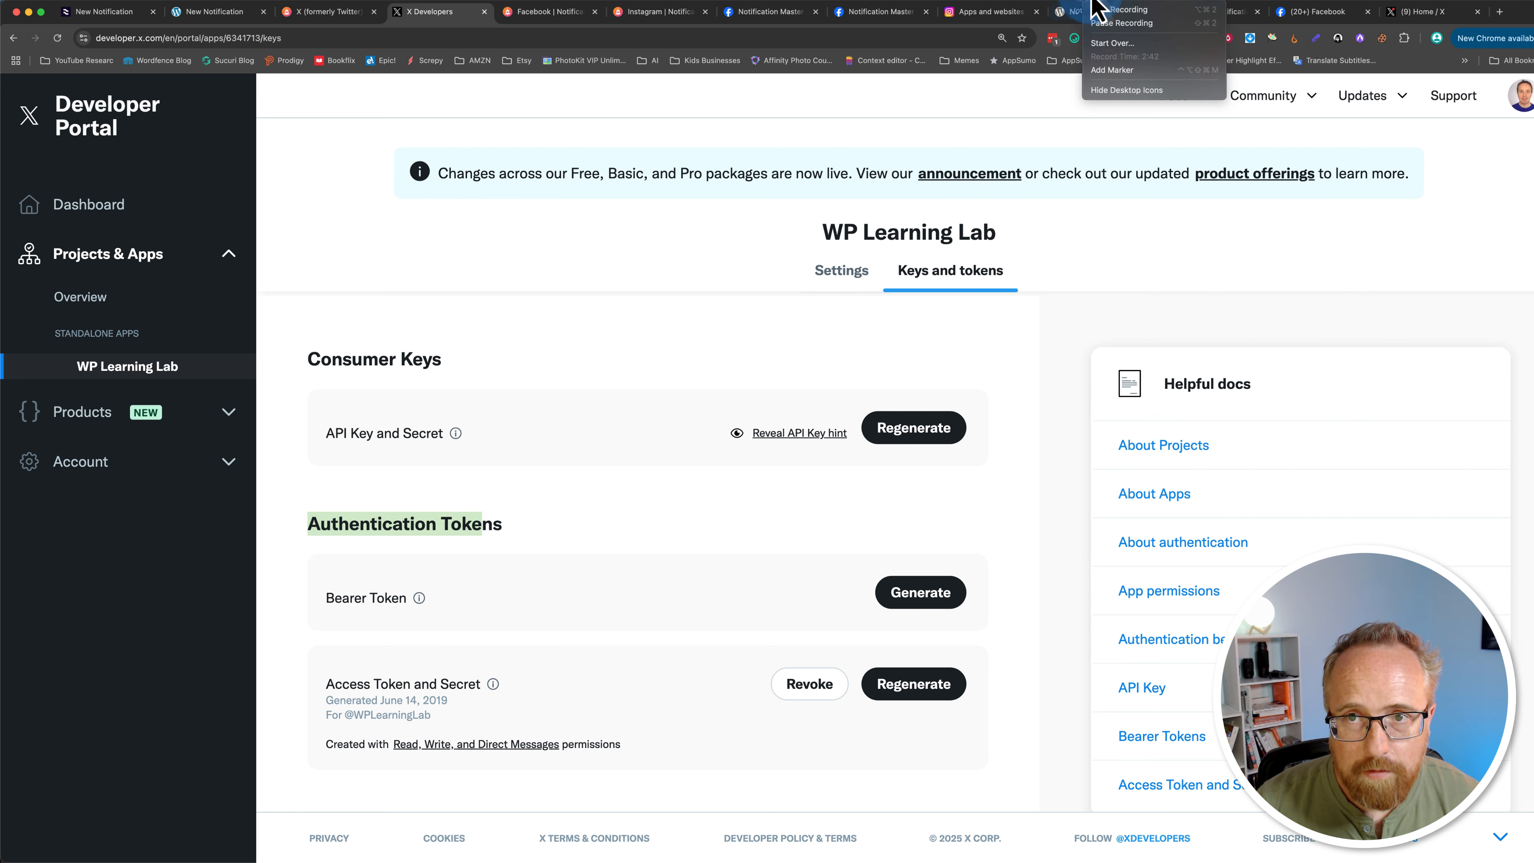
click(1103, 24)
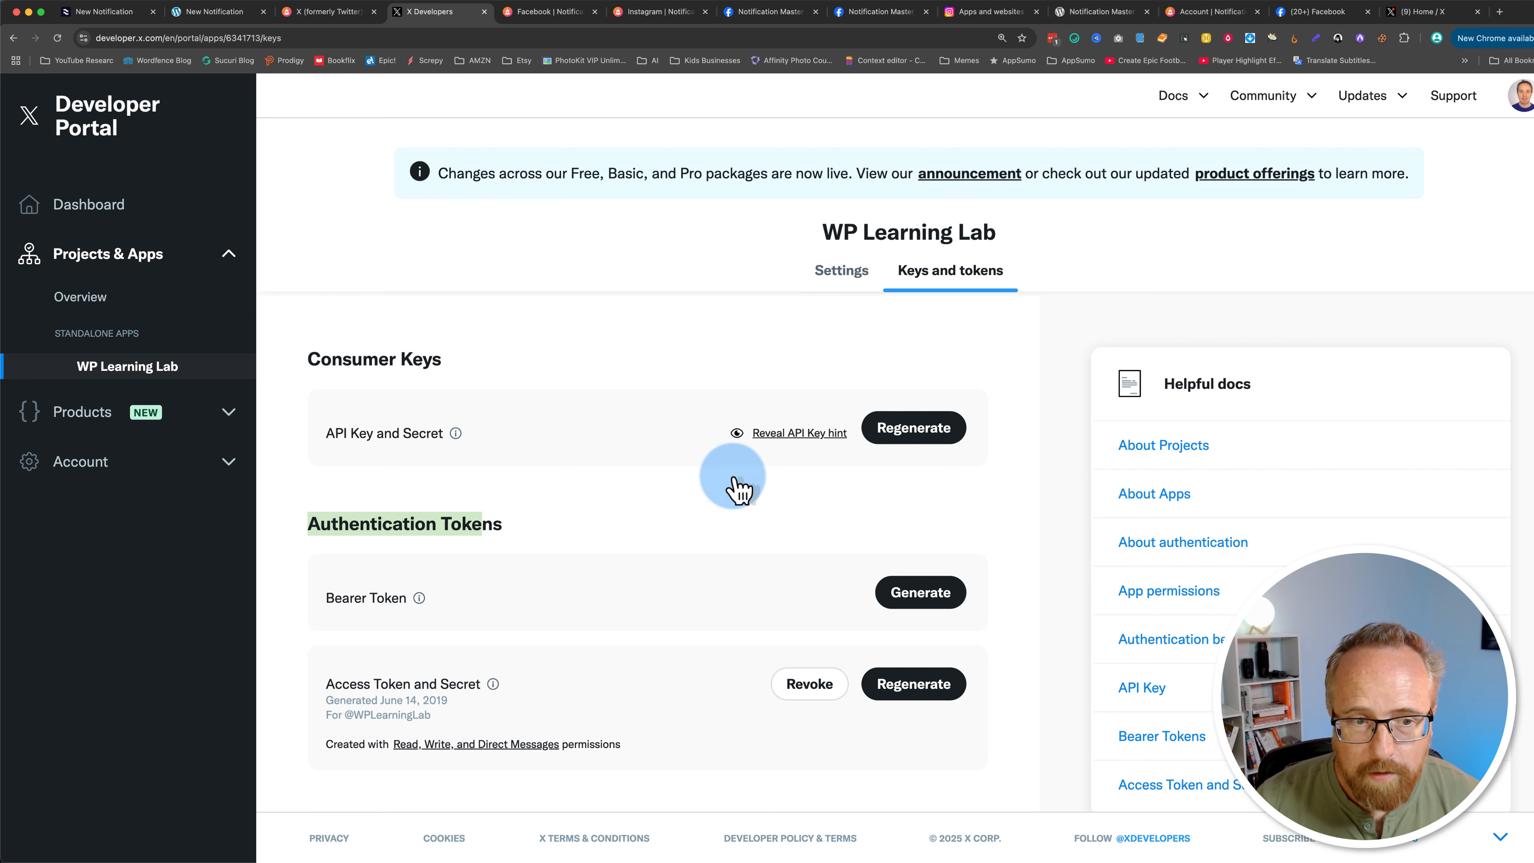
click(640, 587)
scroll(447, 686, down, 2)
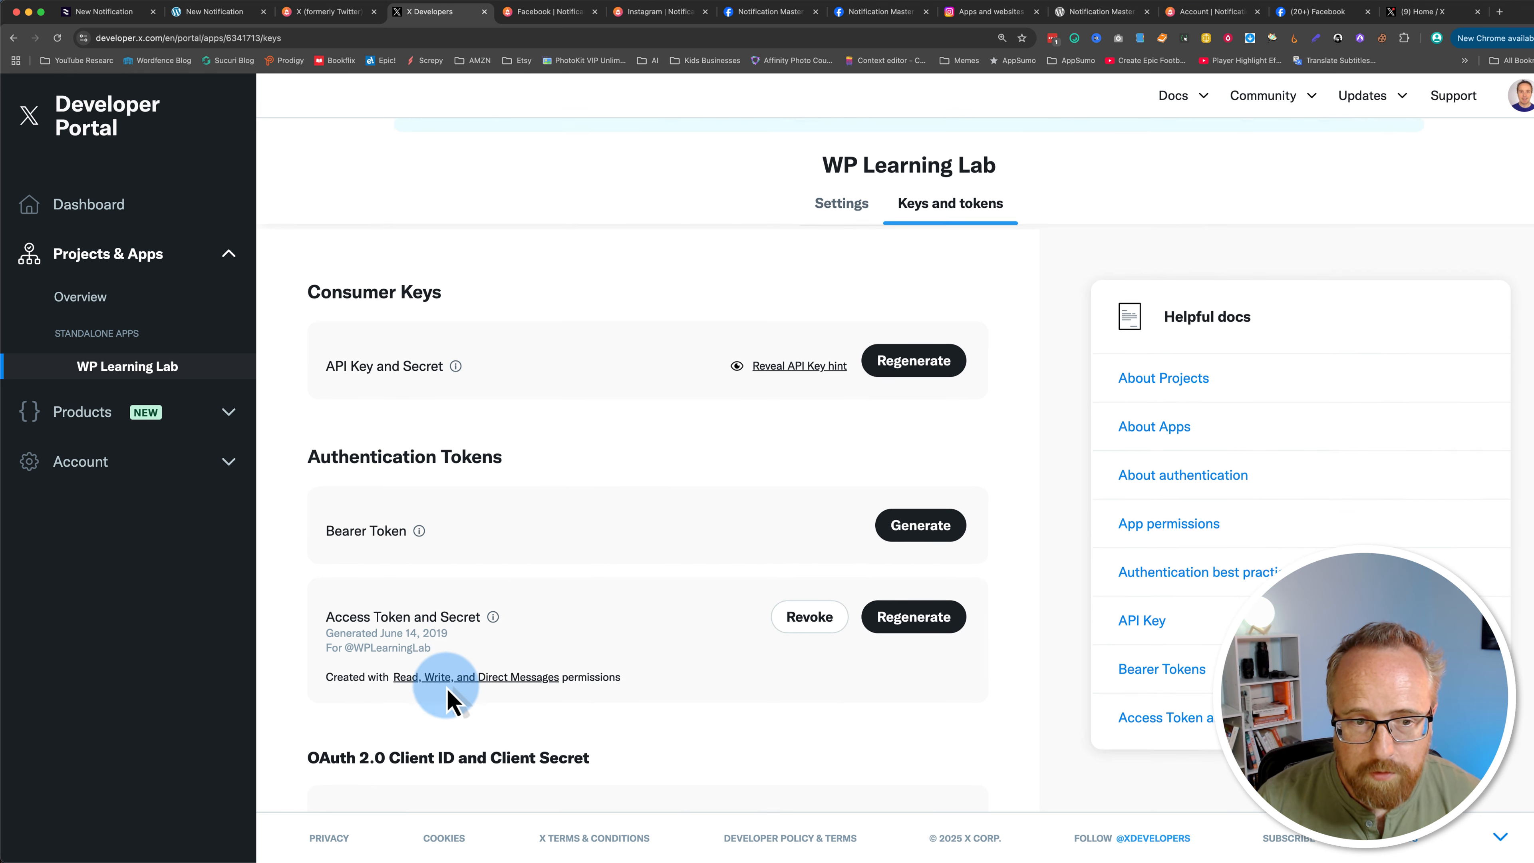
scroll(447, 687, down, 1)
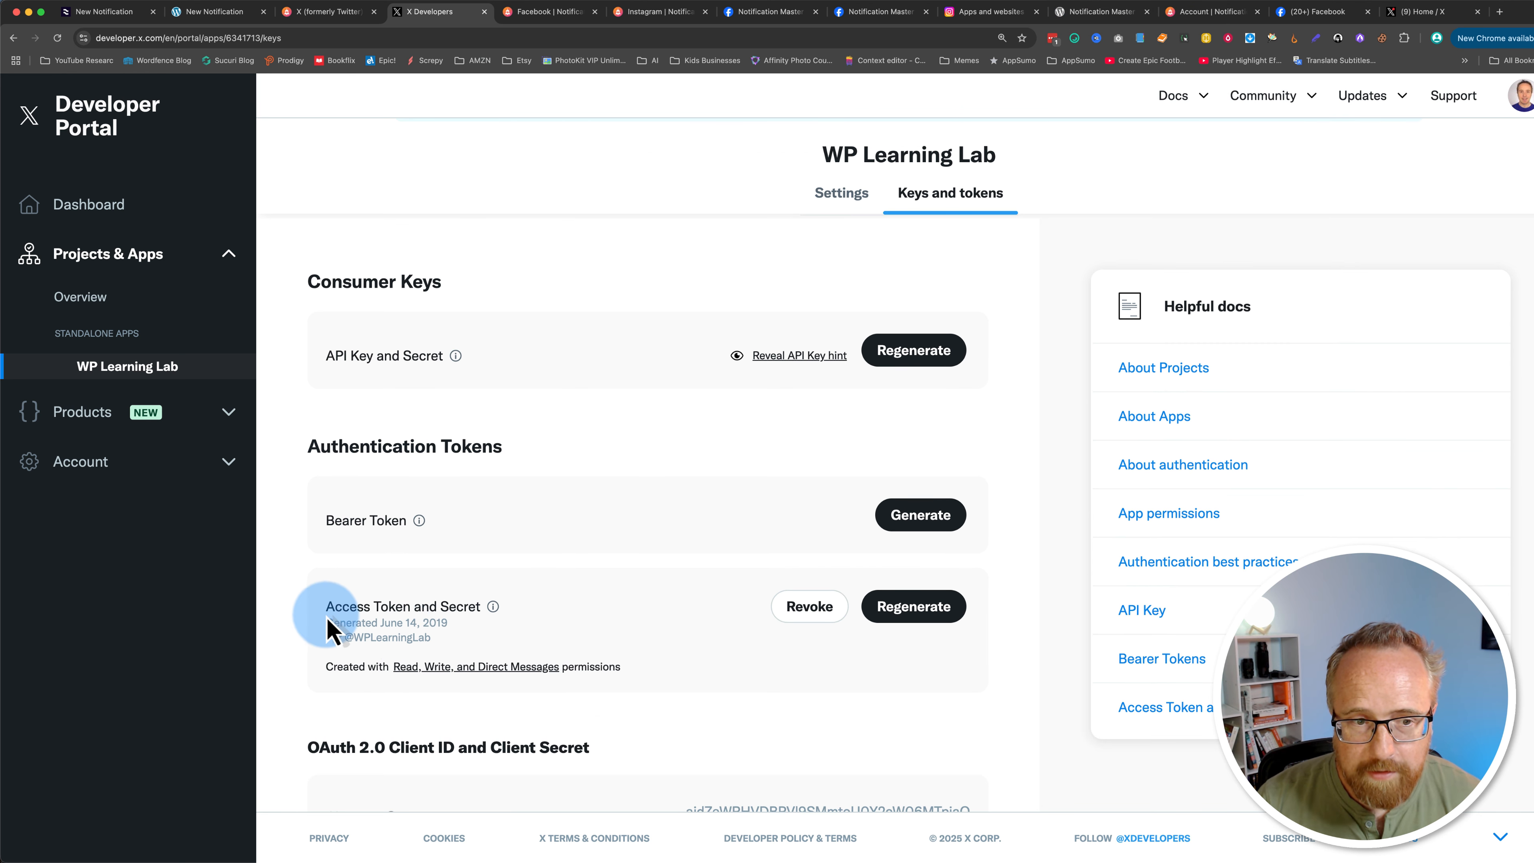
click(940, 615)
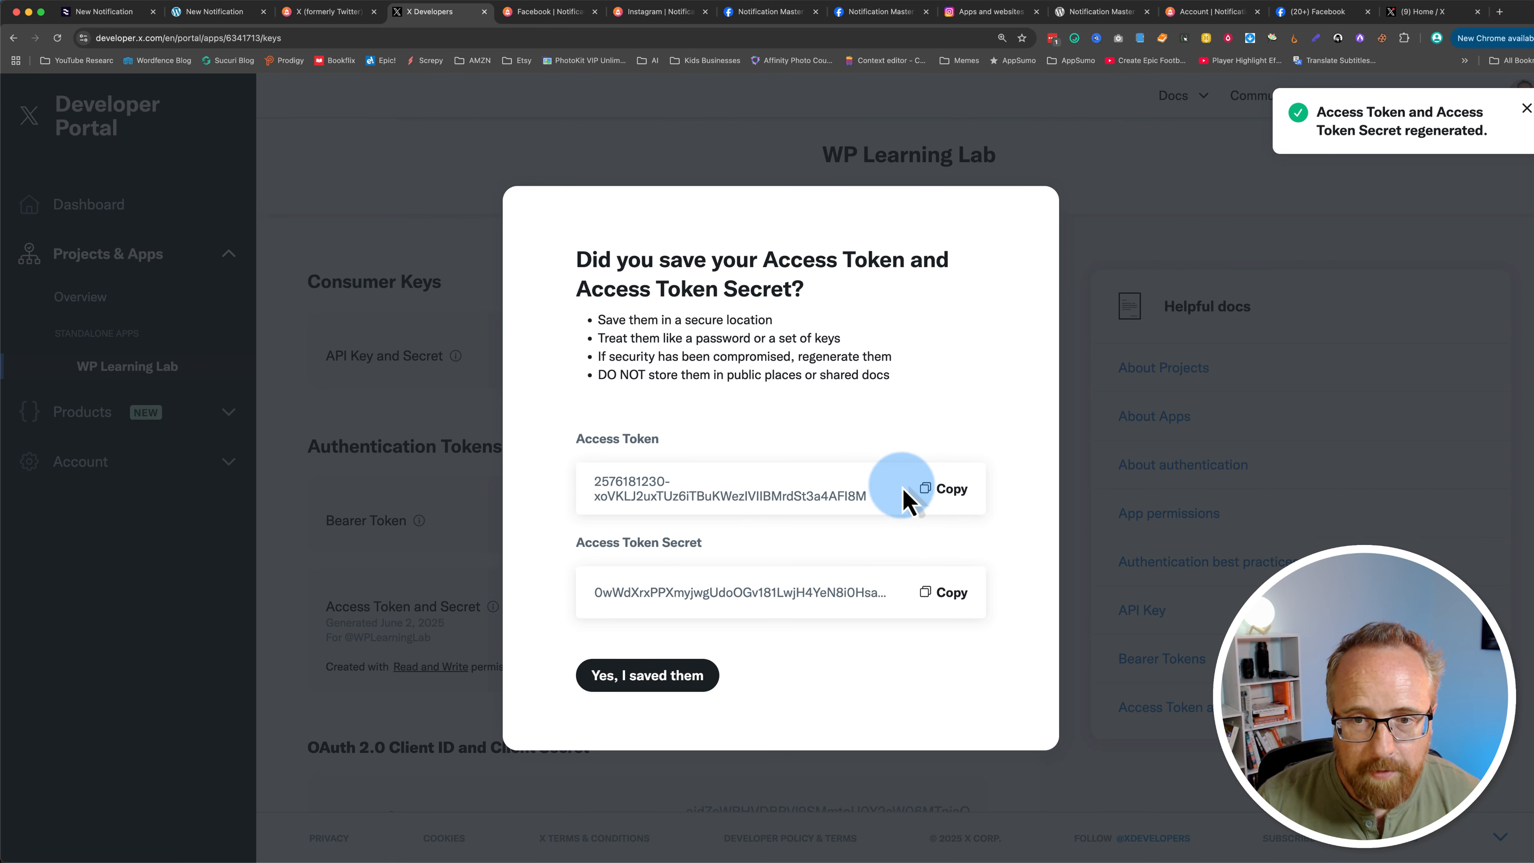
Step: Copy the new access token and paste it into the Access Token field
click(906, 499)
click(233, 12)
click(494, 481)
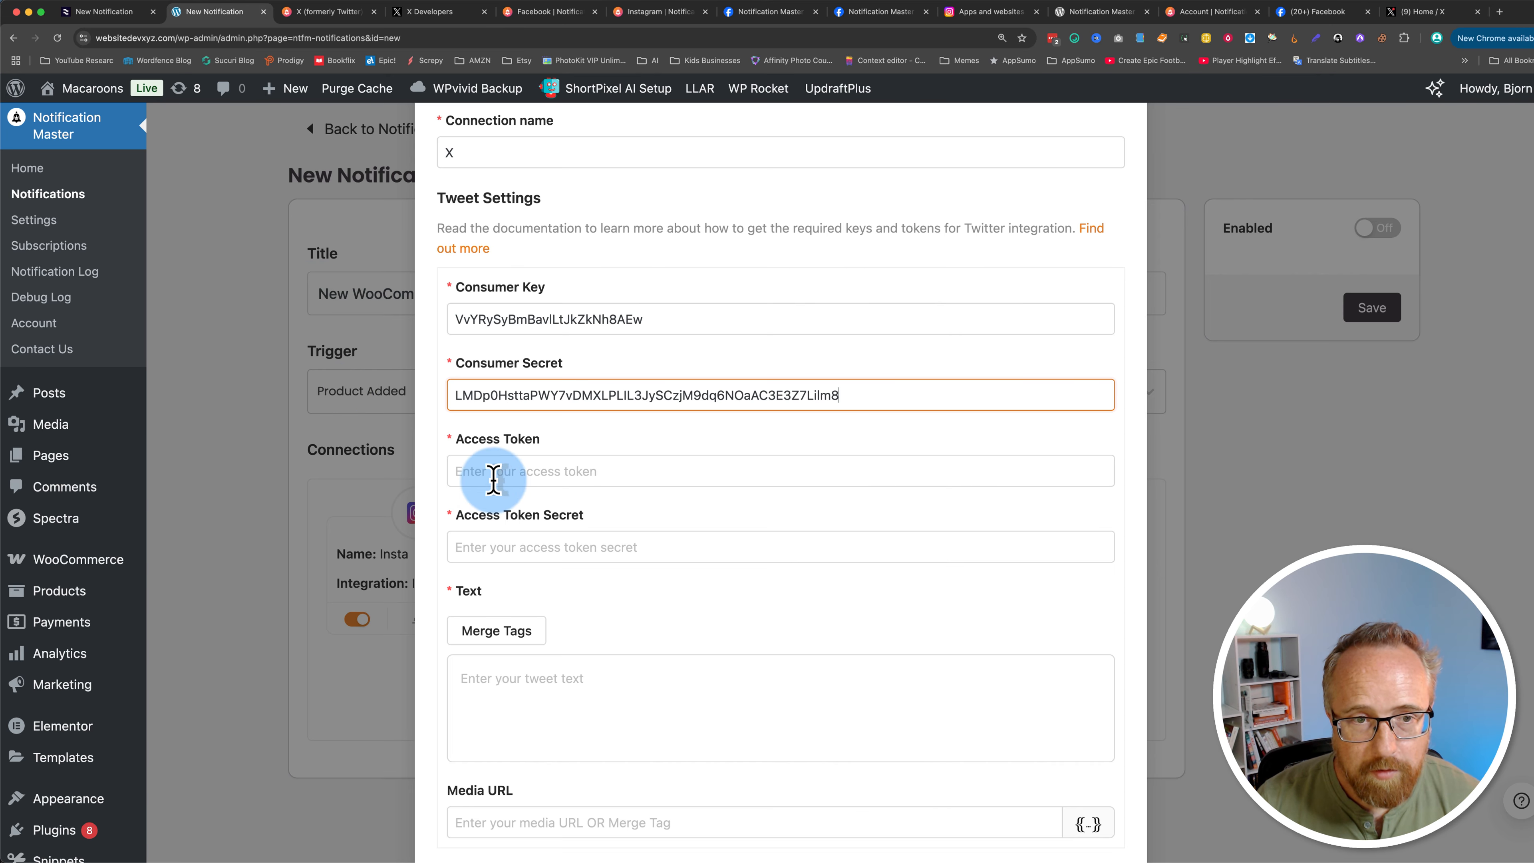
right_click(499, 475)
click(536, 557)
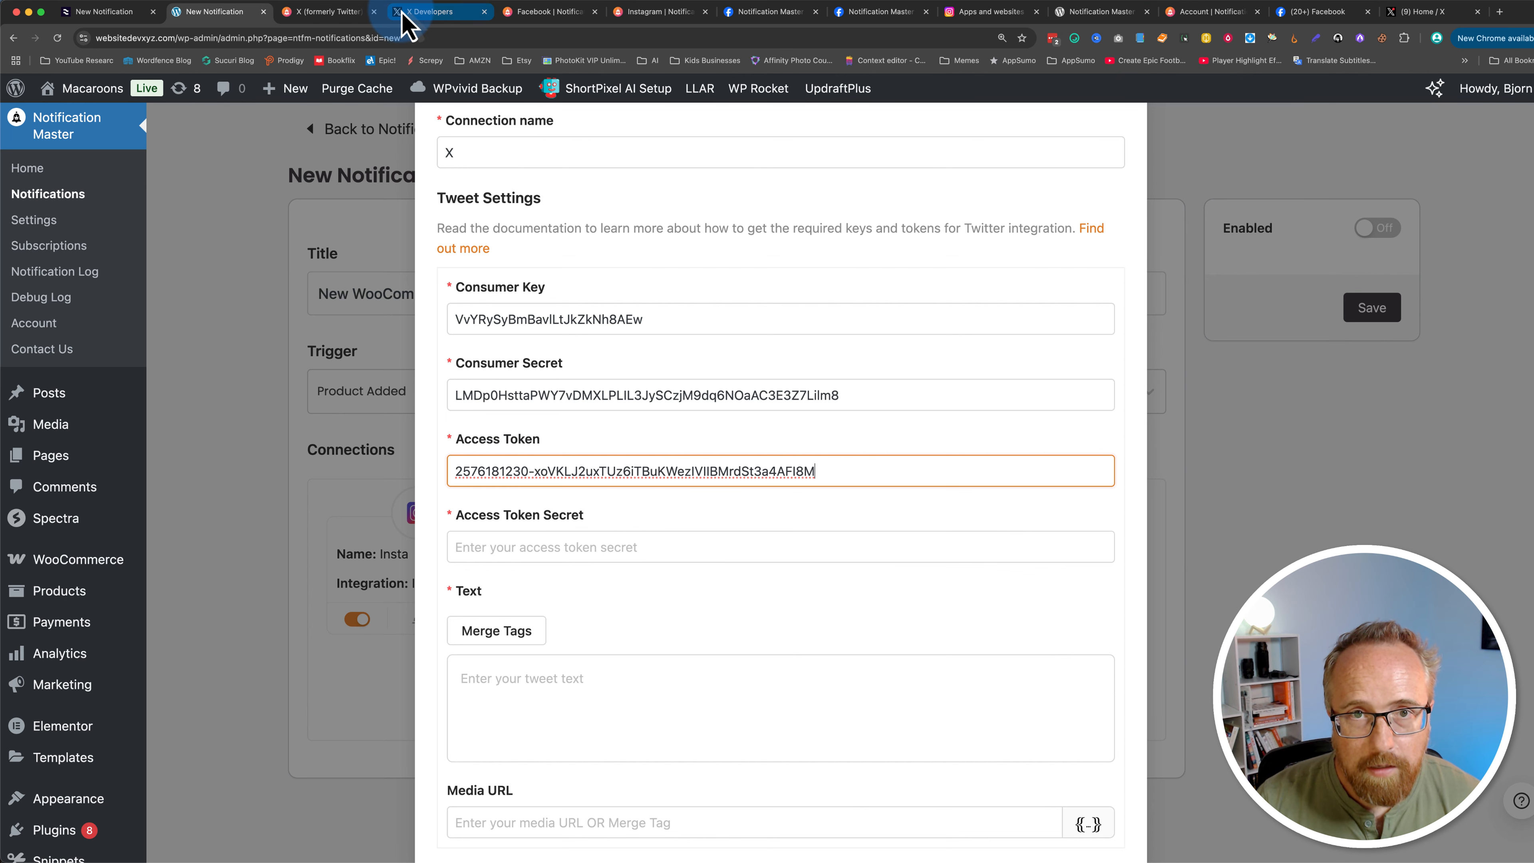
Step: Copy the access token secret and paste it into the Access Token Secret field
click(417, 11)
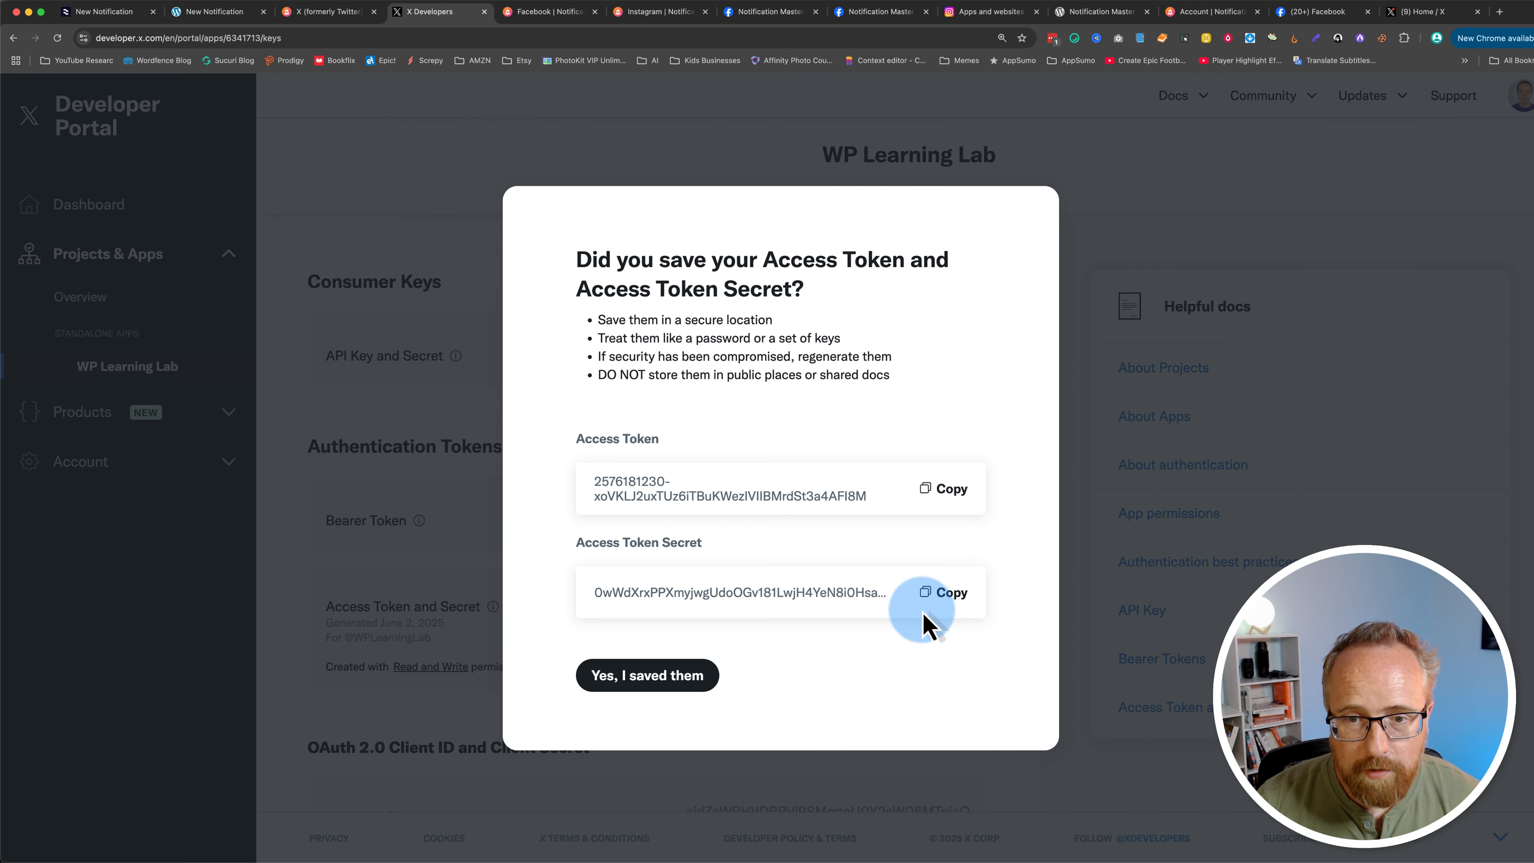
click(942, 592)
click(221, 12)
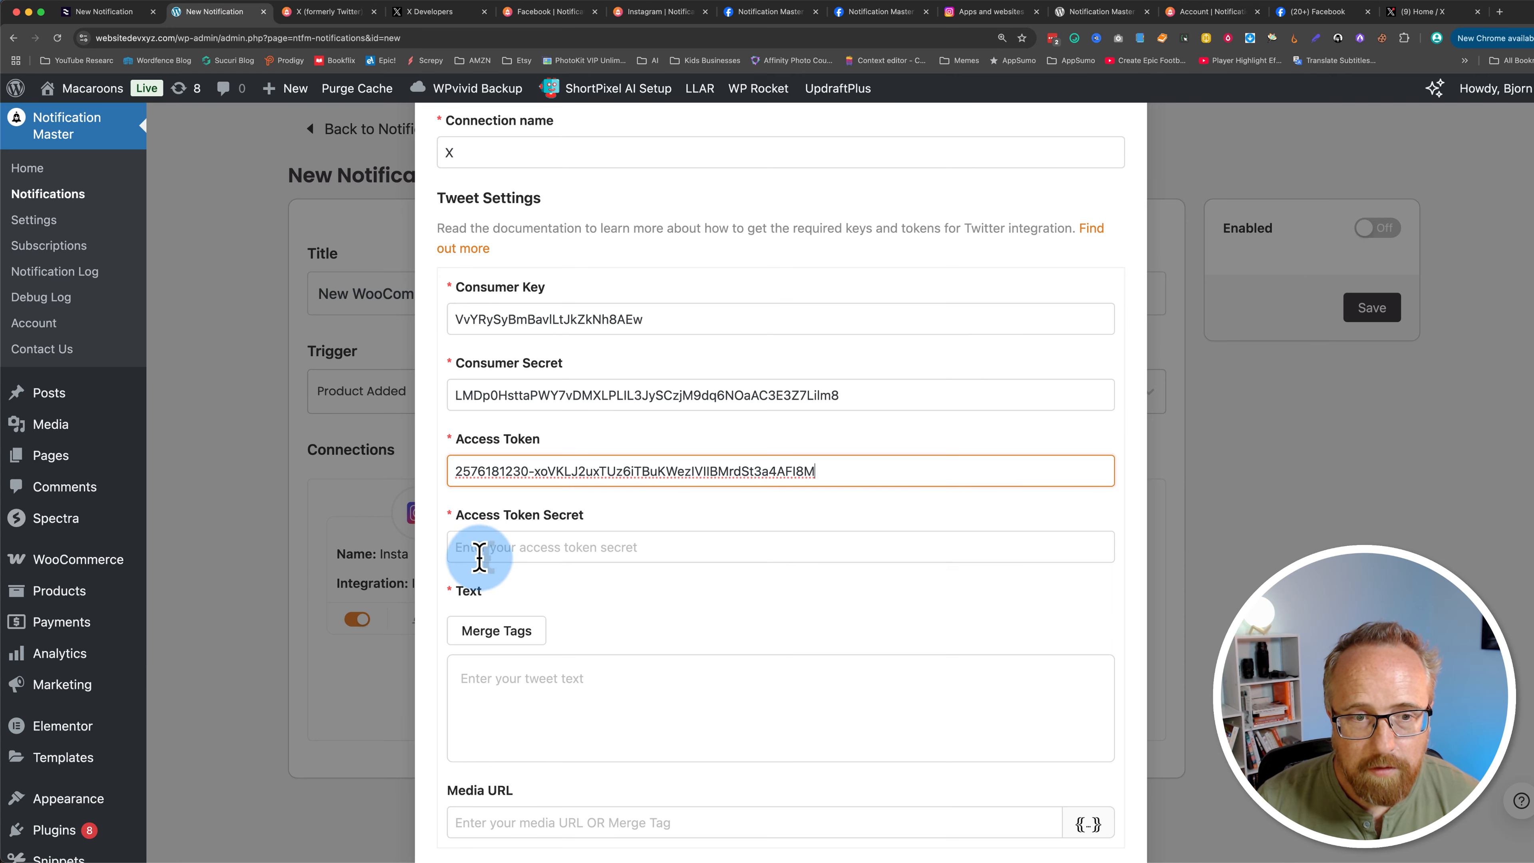
right_click(486, 551)
click(521, 638)
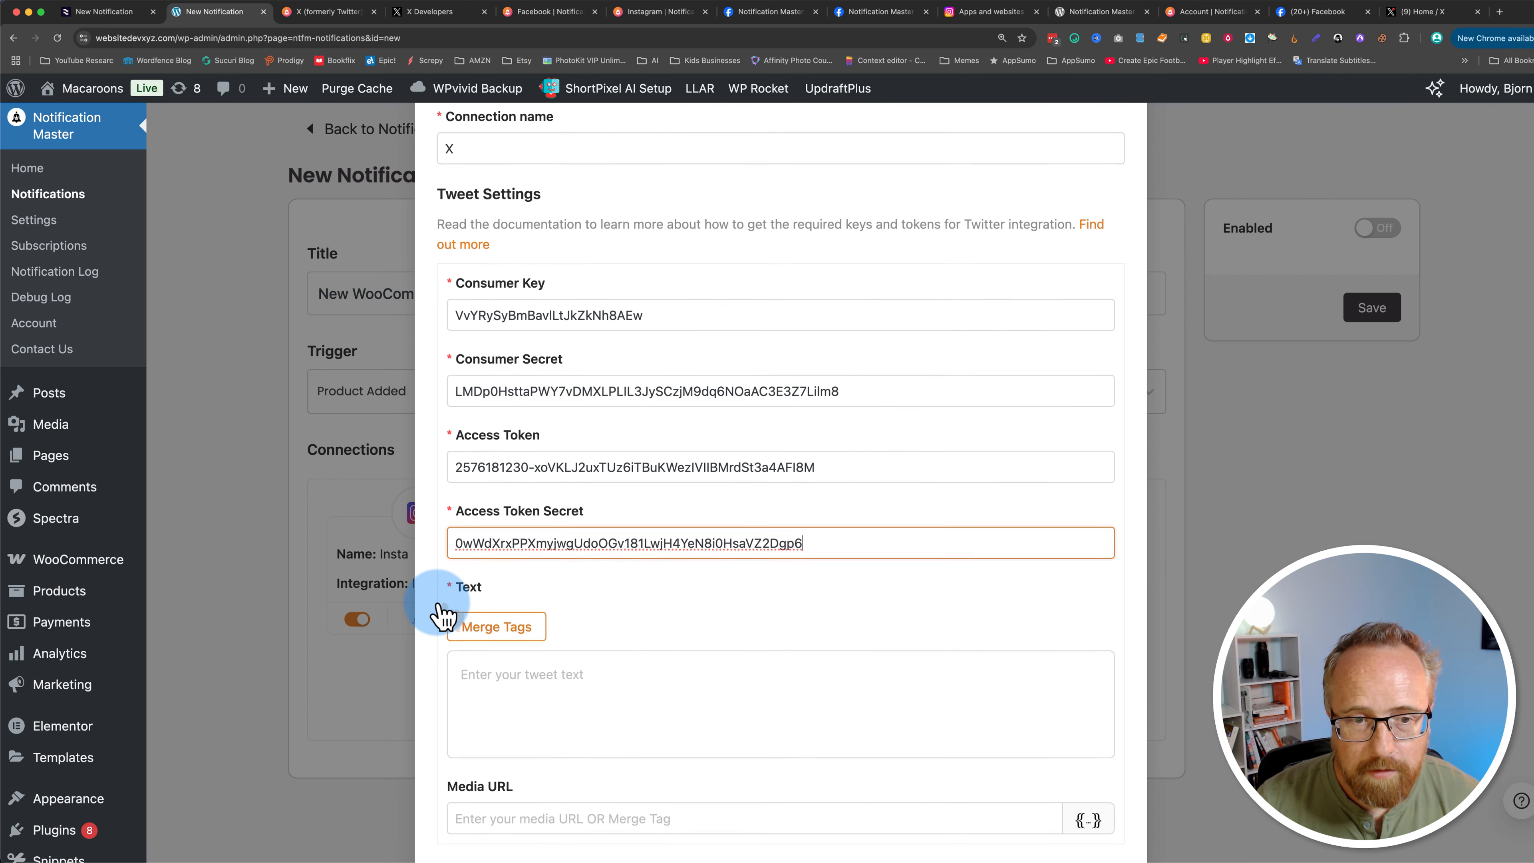
Step: Write the tweet text 'New Merch Drop!' followed by the {{wc_product.name}} merge tag
scroll(449, 622, down, 3)
click(649, 302)
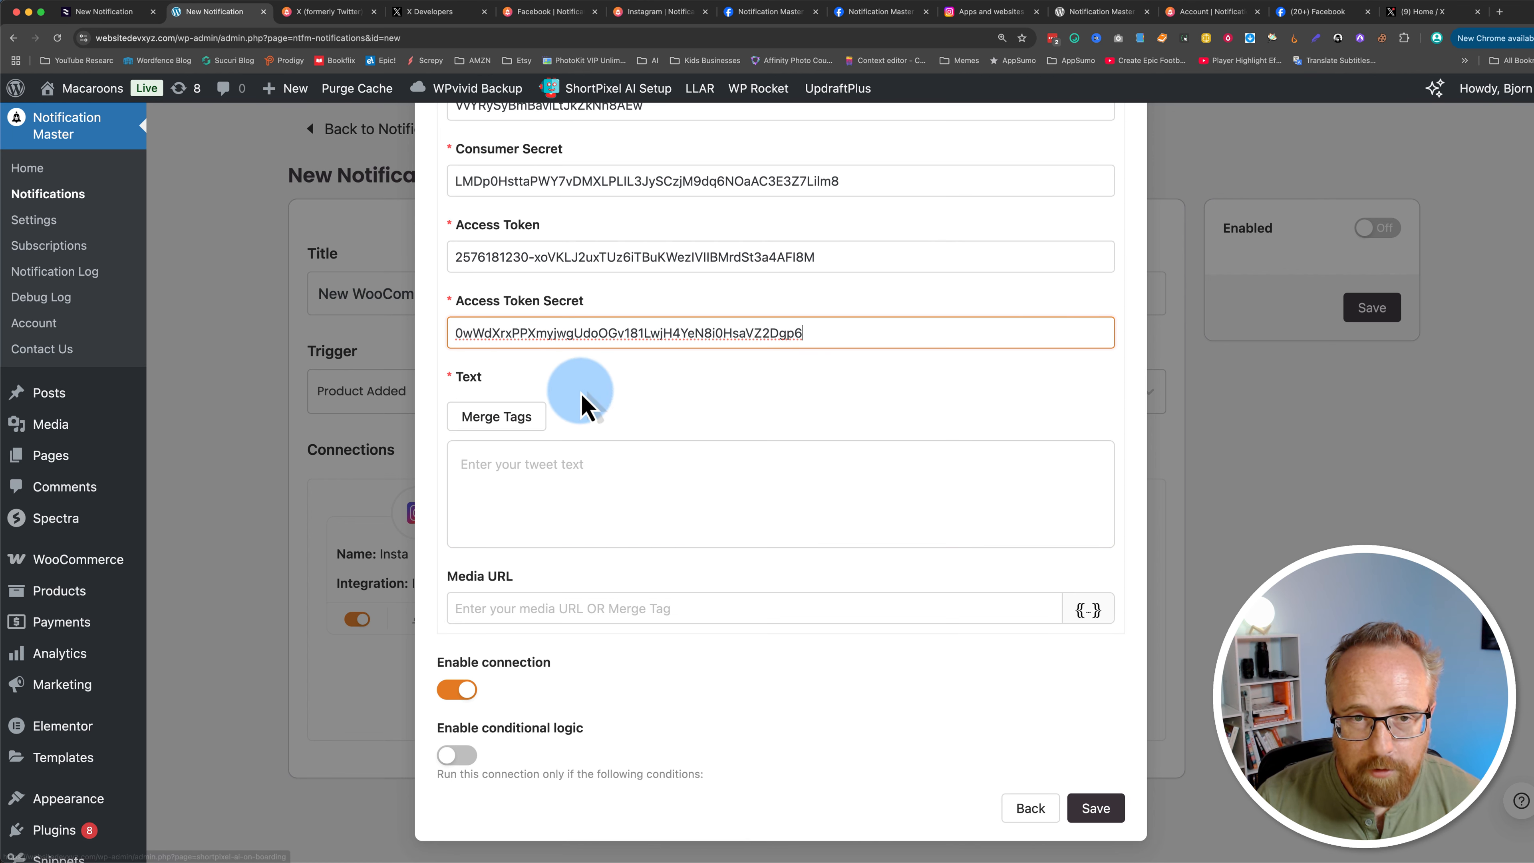
click(558, 463)
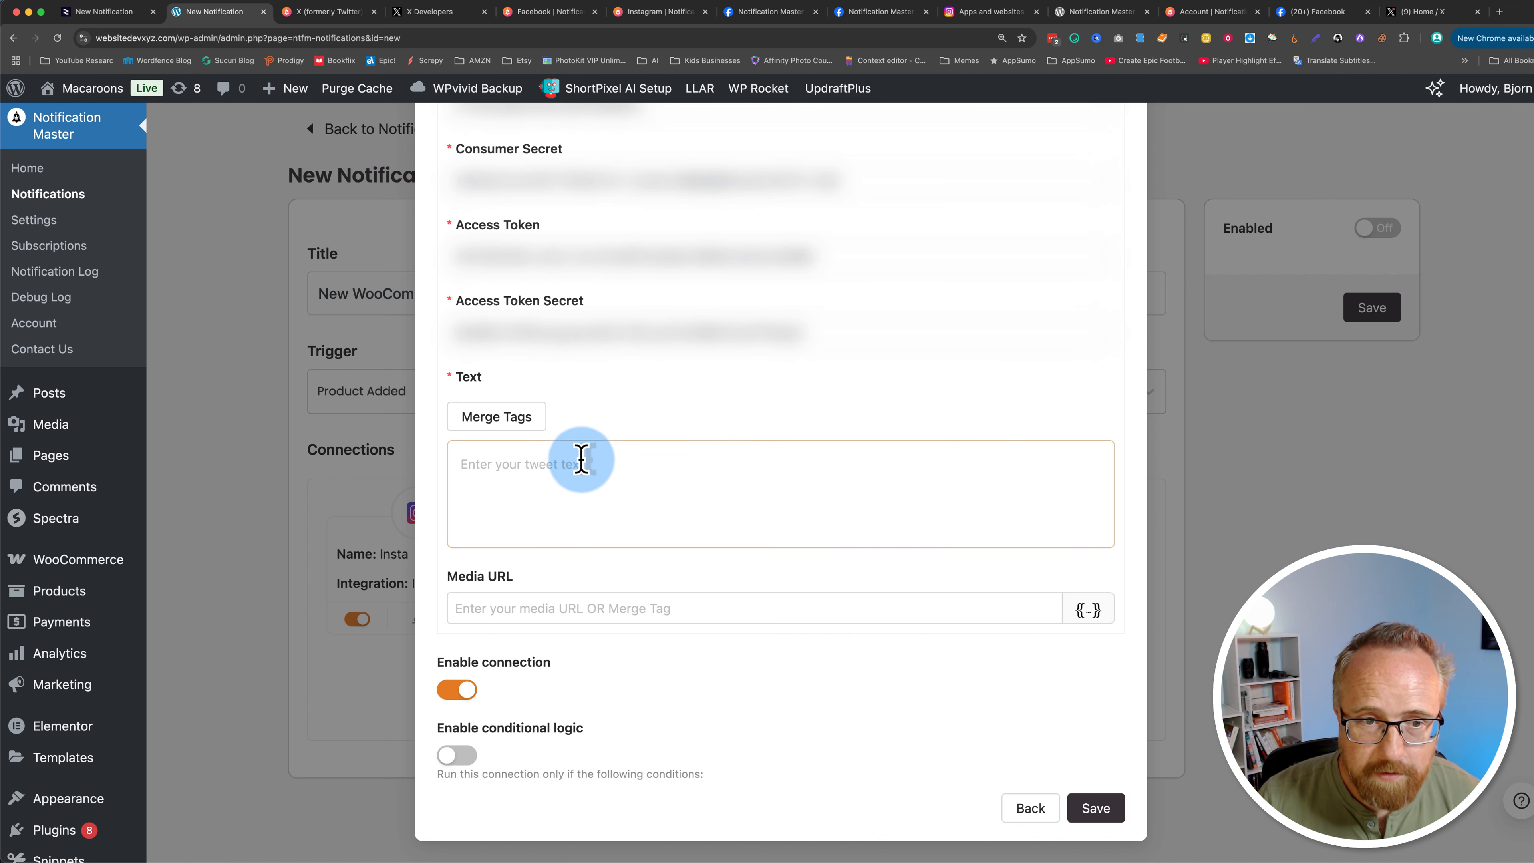
click(565, 472)
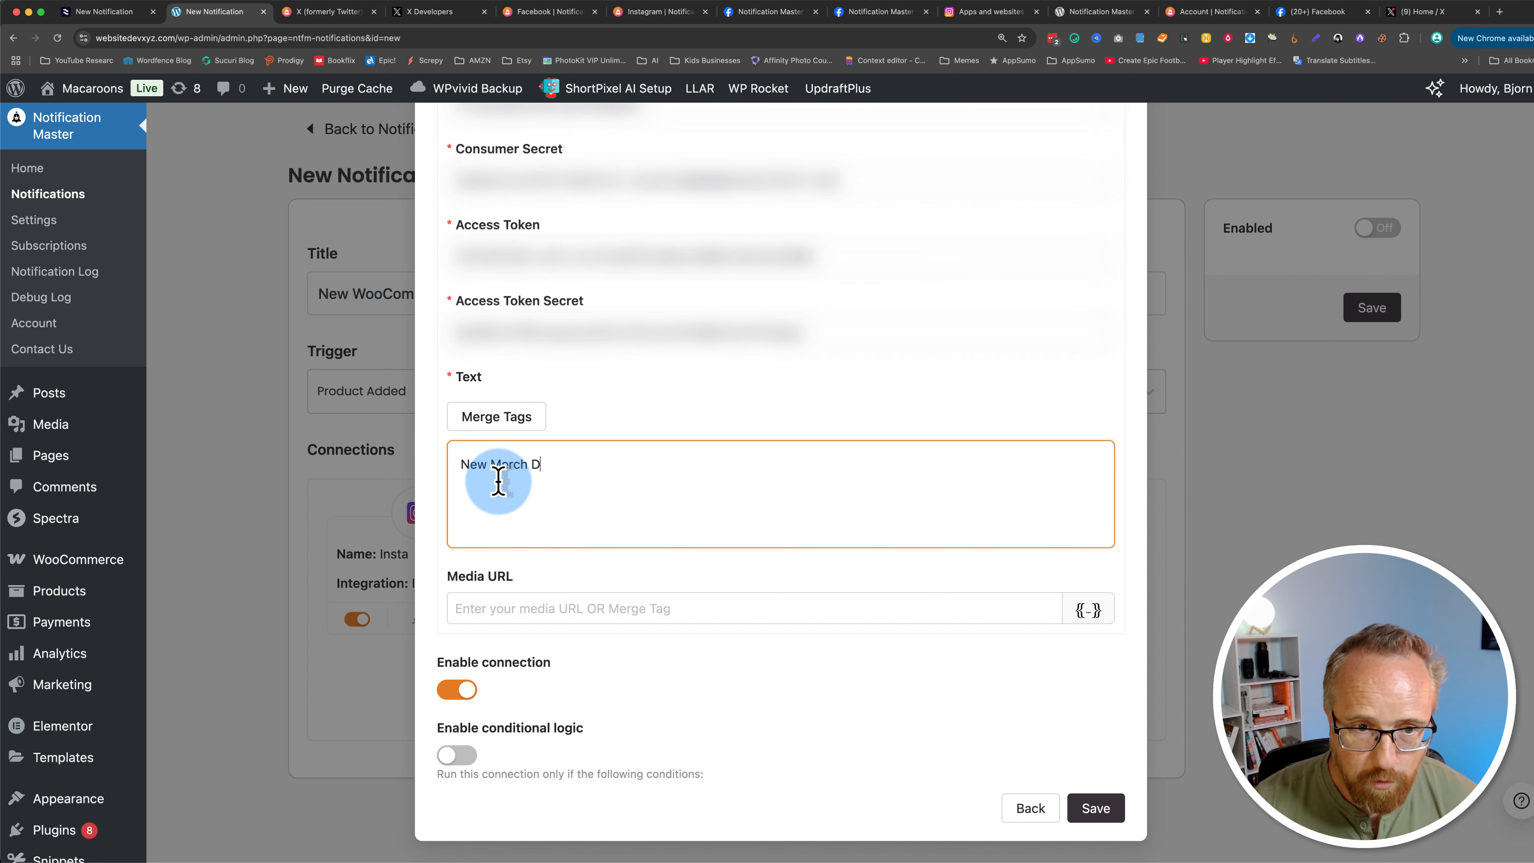
click(480, 417)
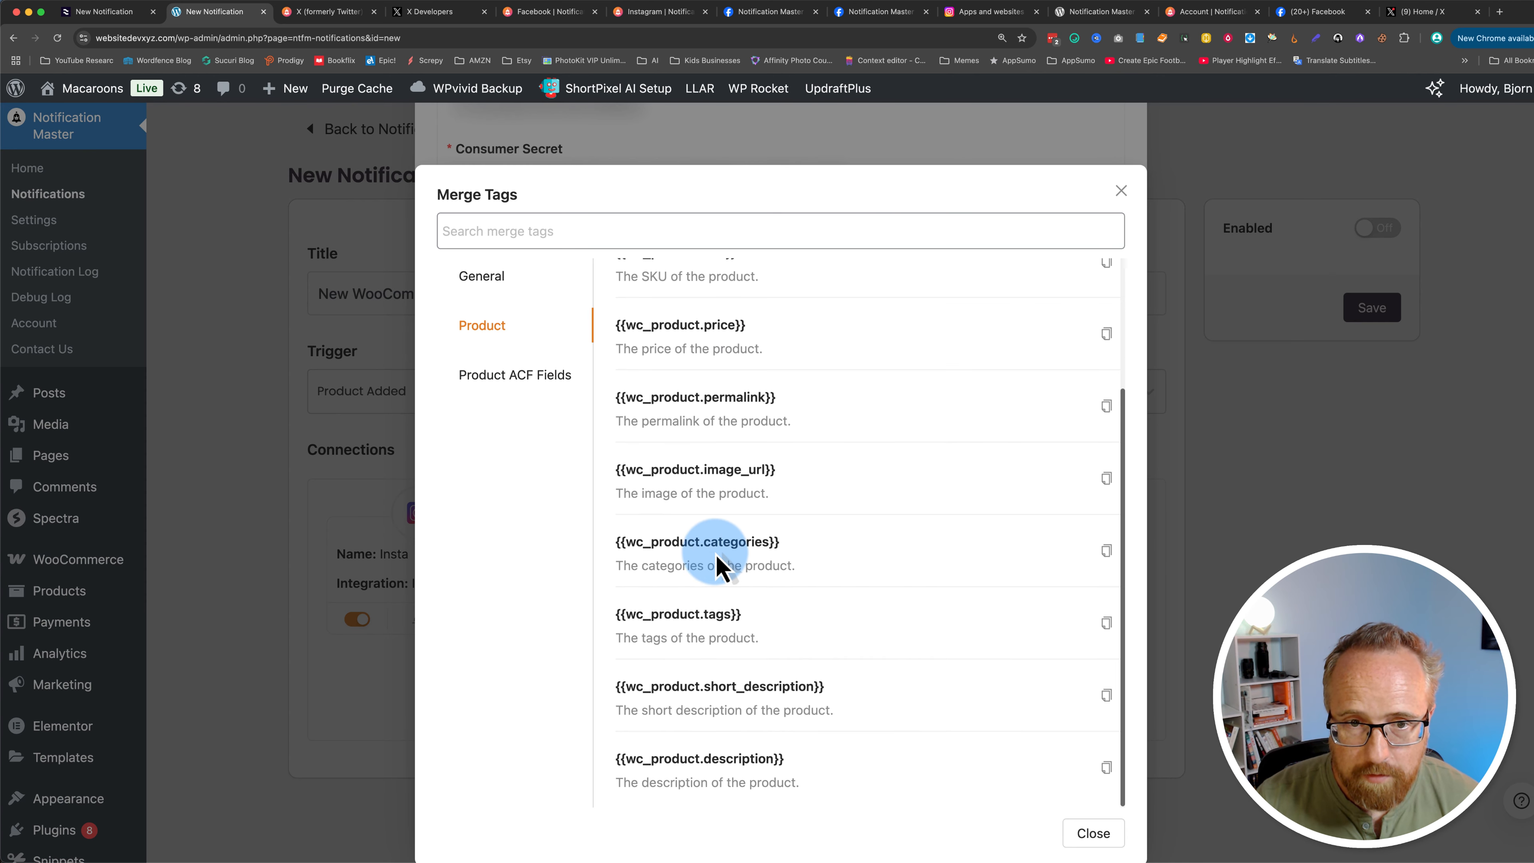
scroll(717, 558, up, 5)
click(1106, 361)
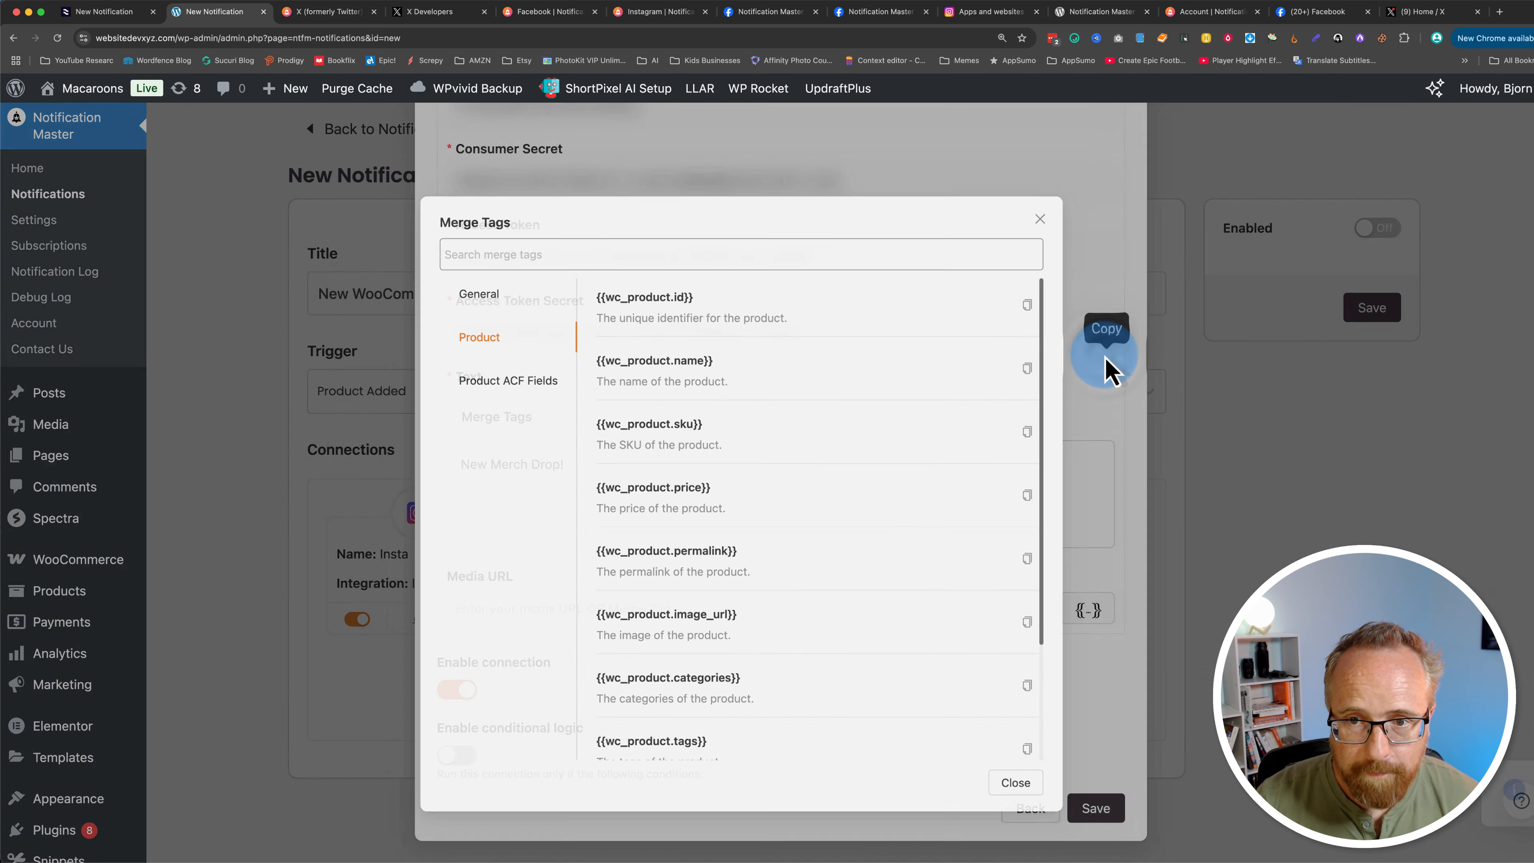
click(626, 471)
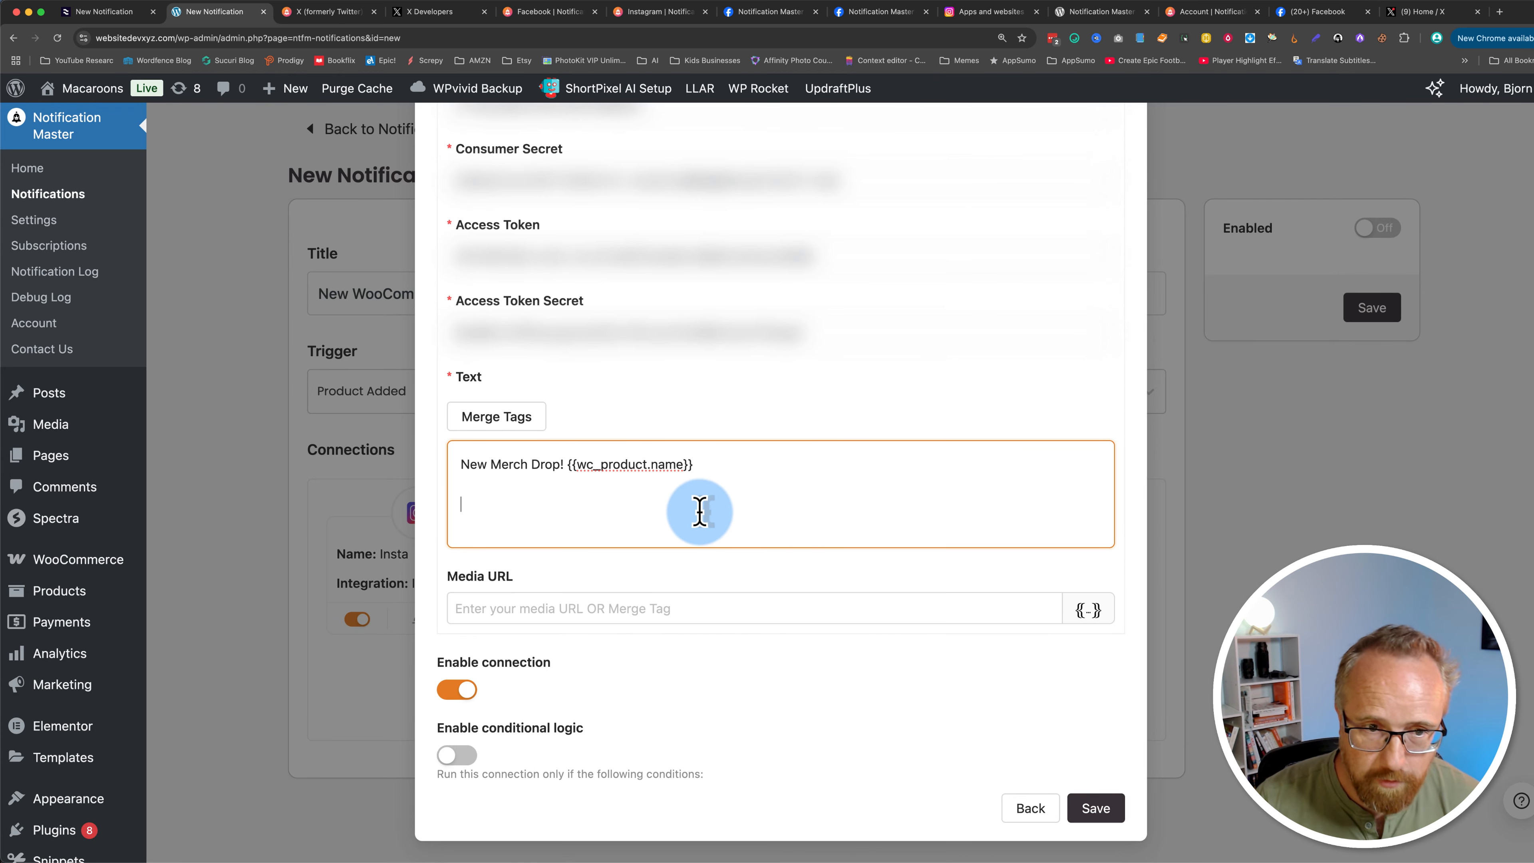
Step: Add the {{wc_product.short_description}} merge tag on a new line of the tweet text
click(481, 427)
scroll(791, 740, down, 3)
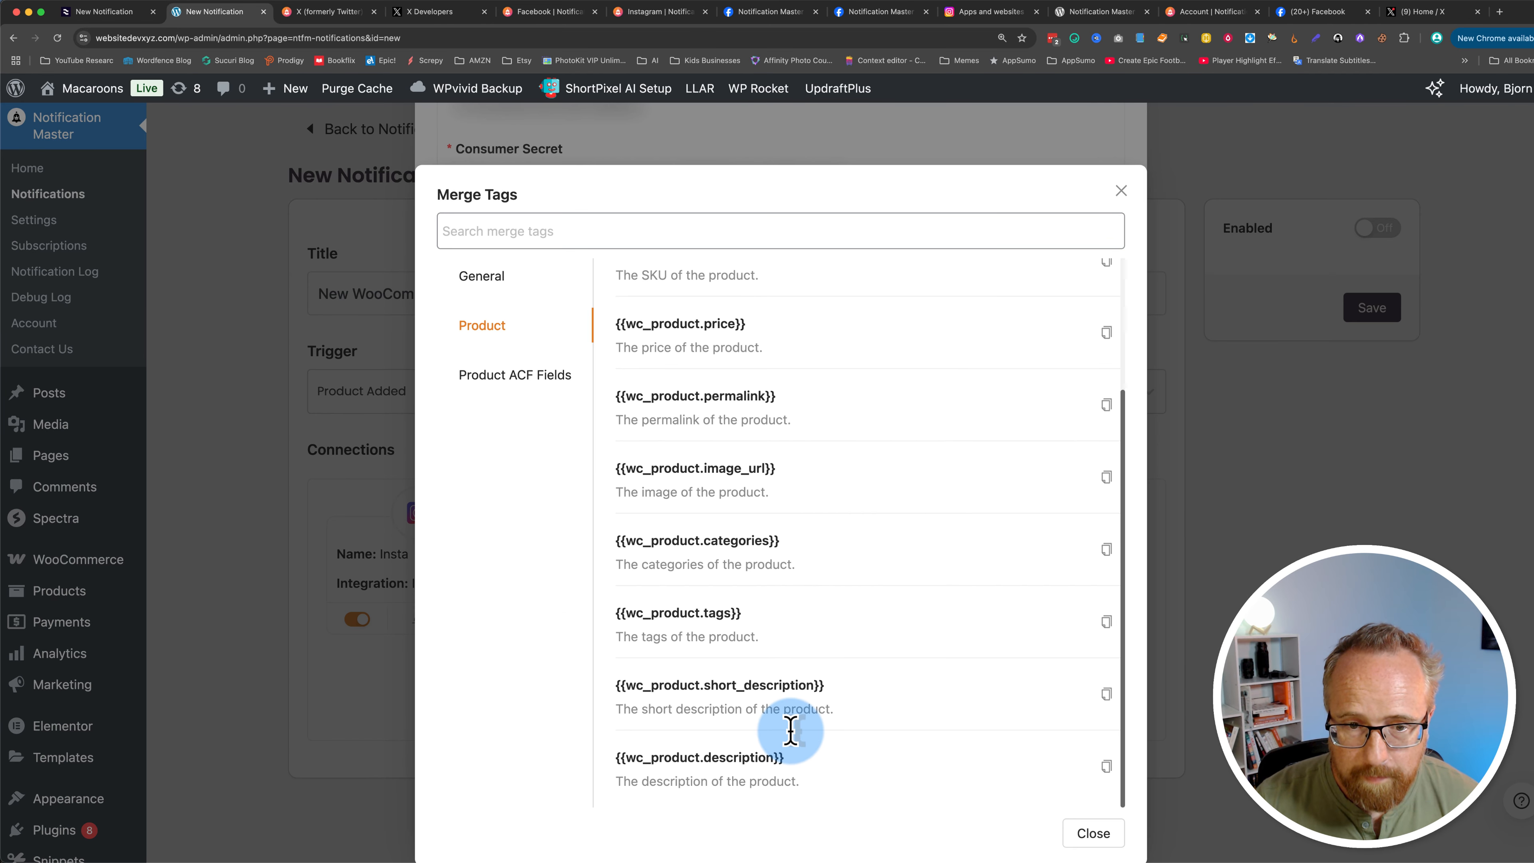
click(1106, 767)
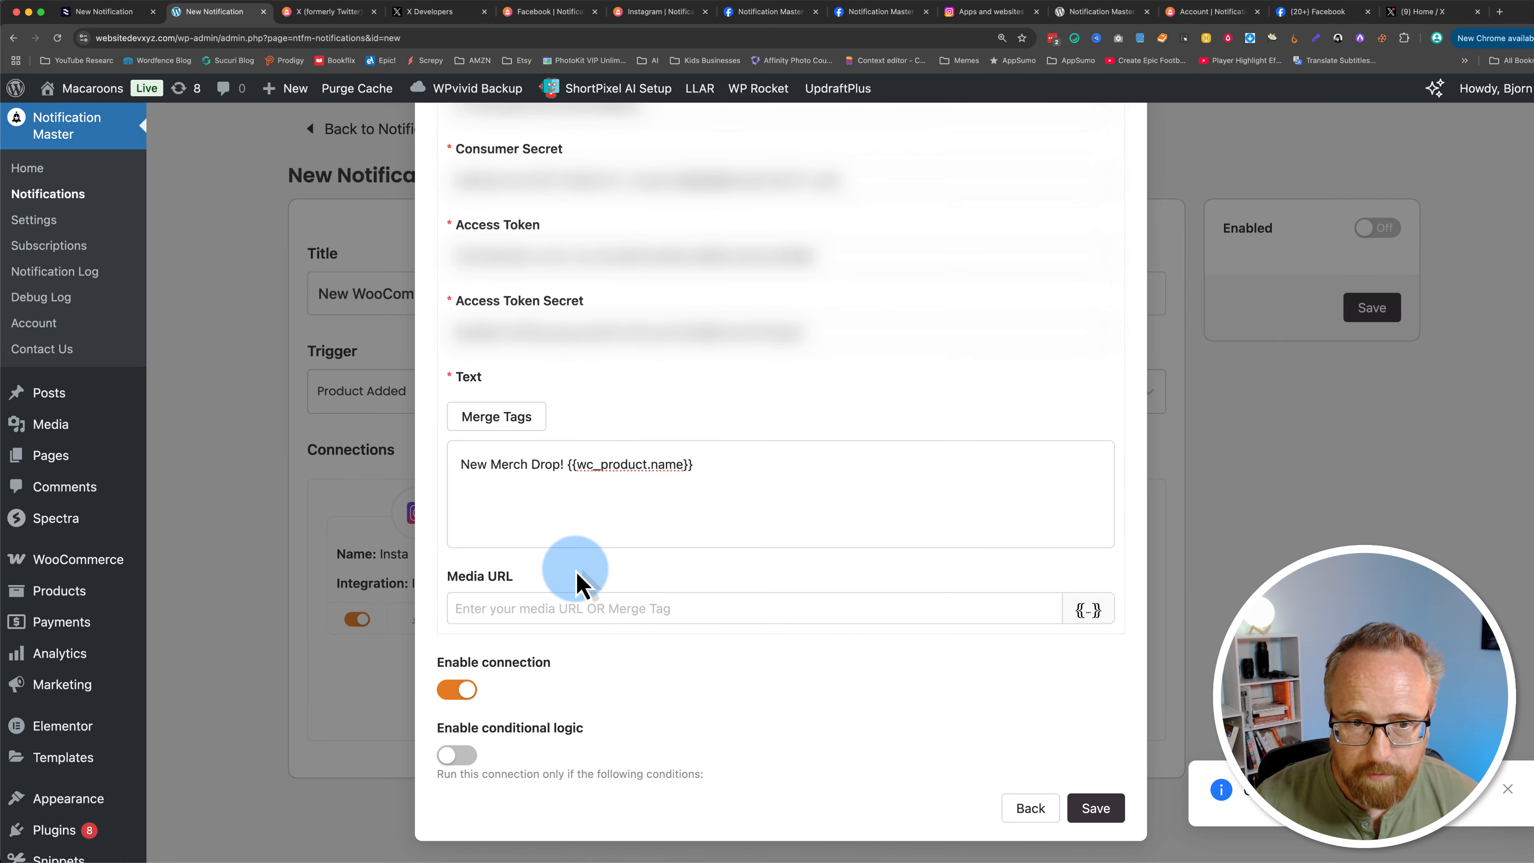
click(497, 416)
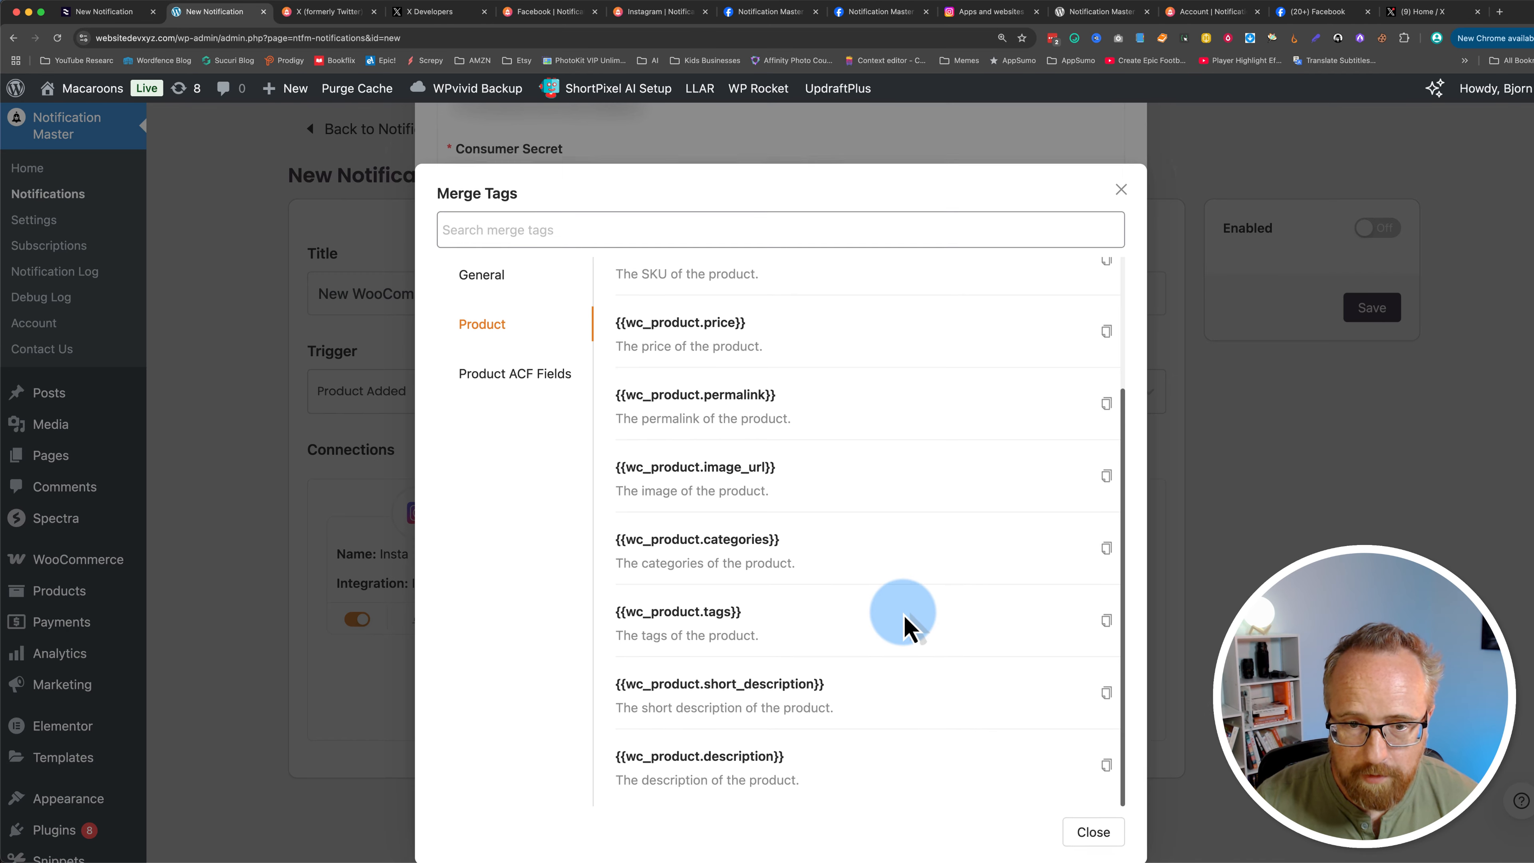
click(1106, 692)
click(595, 494)
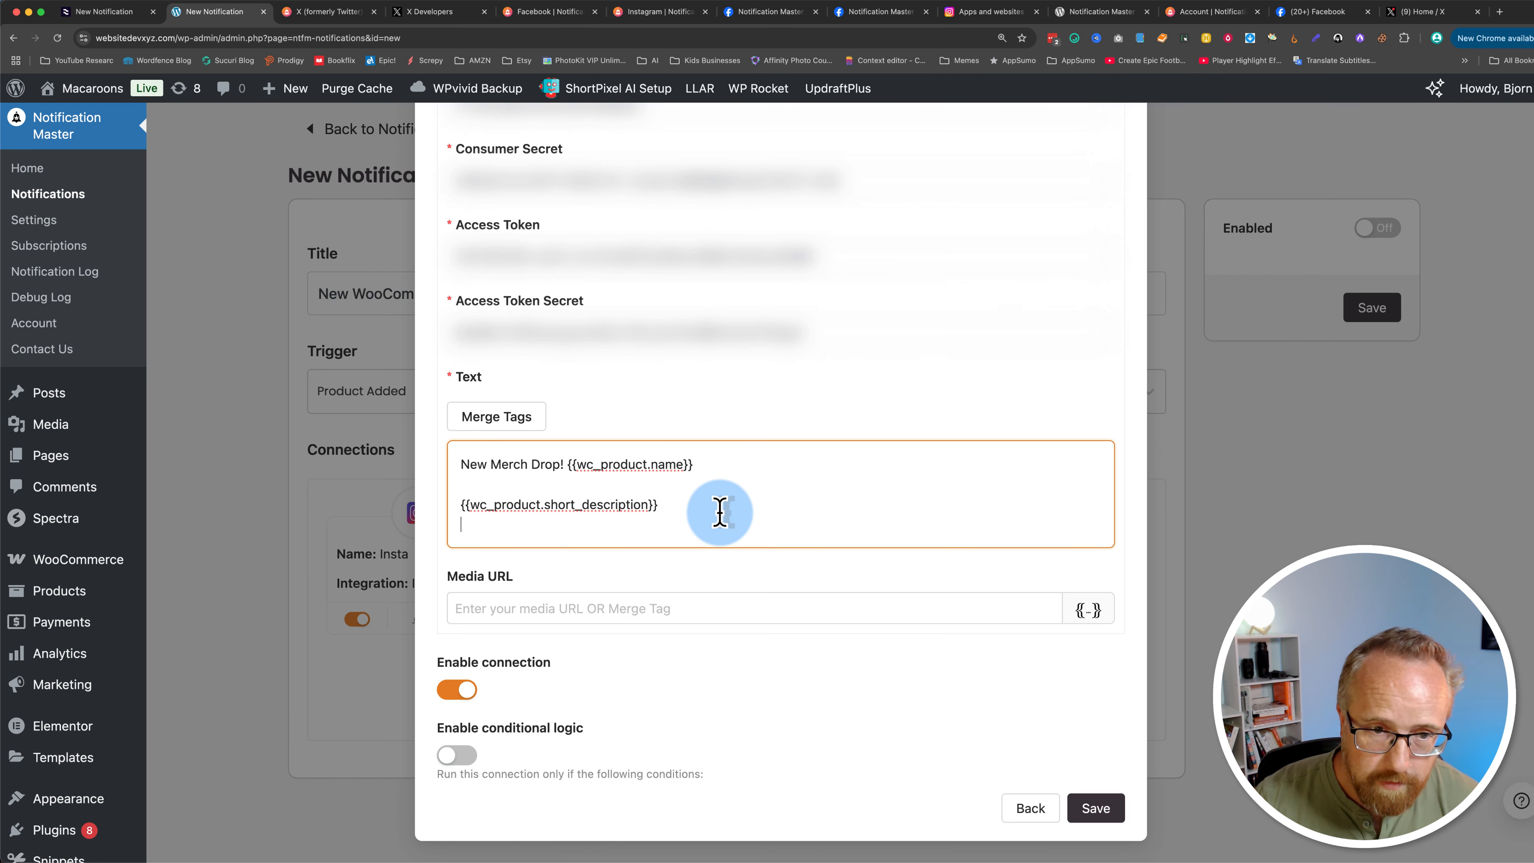
Step: Add the {{wc_product.permalink}} merge tag on a new line below the short description in the tweet text
key(Return)
key(Return)
click(497, 417)
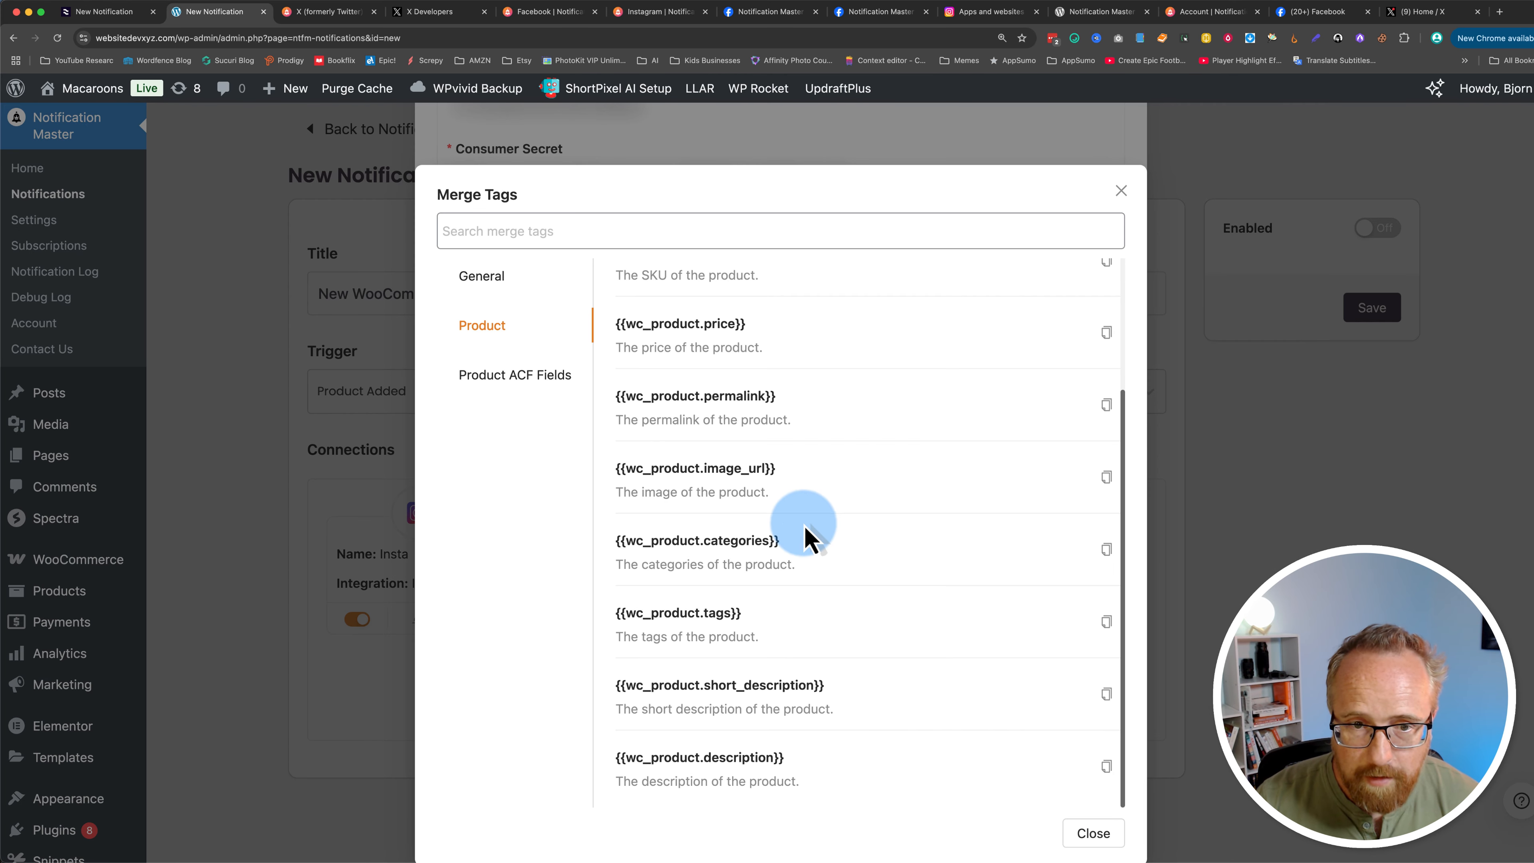
click(1105, 404)
click(657, 537)
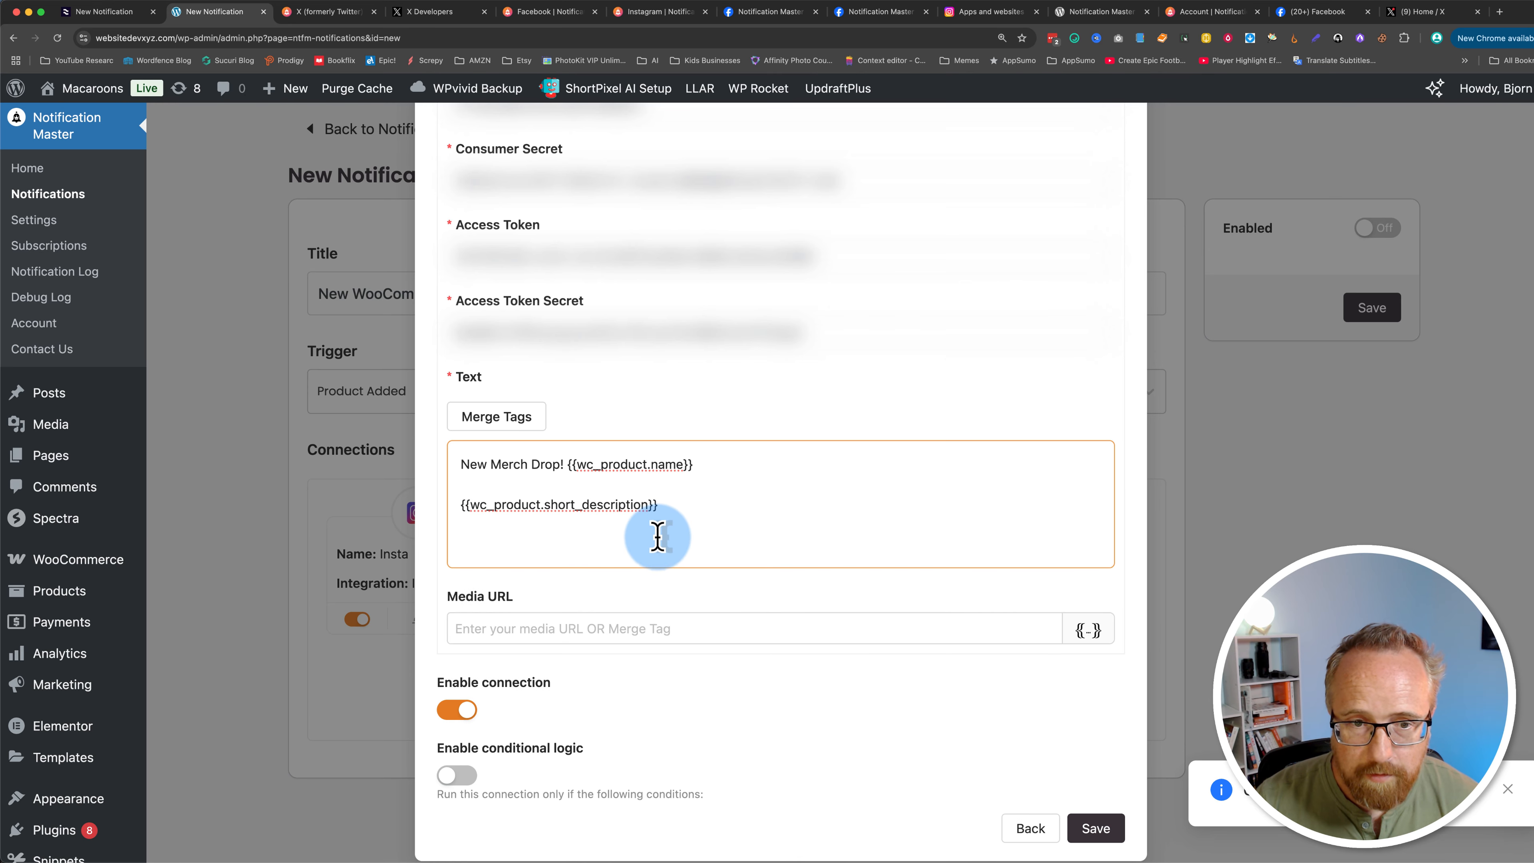
key(super+v)
Step: Set the Media URL field to the {{wc_product.image_url}} merge tag
click(606, 627)
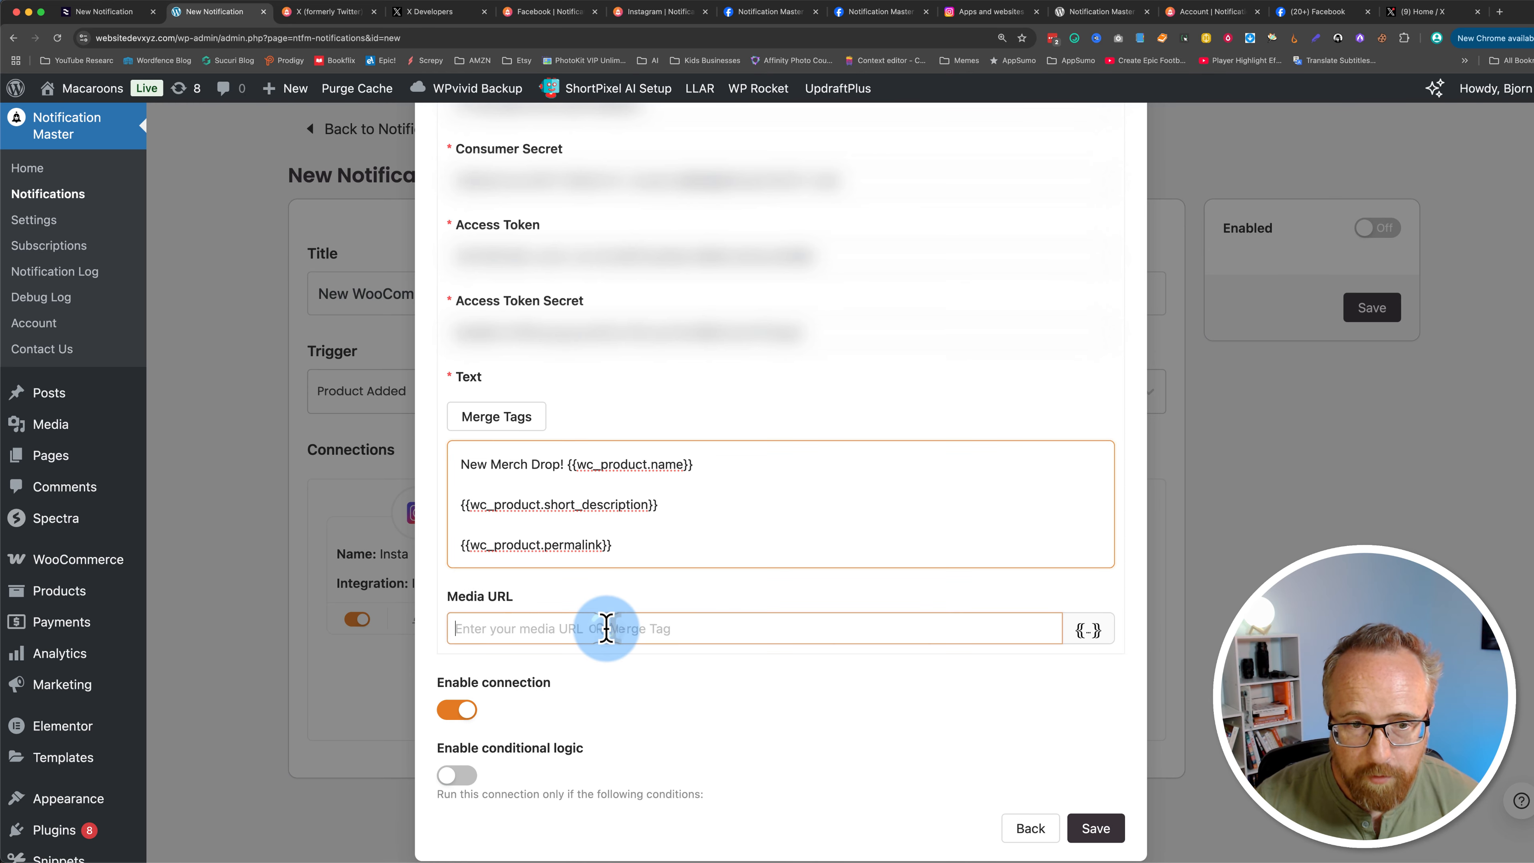
click(1088, 630)
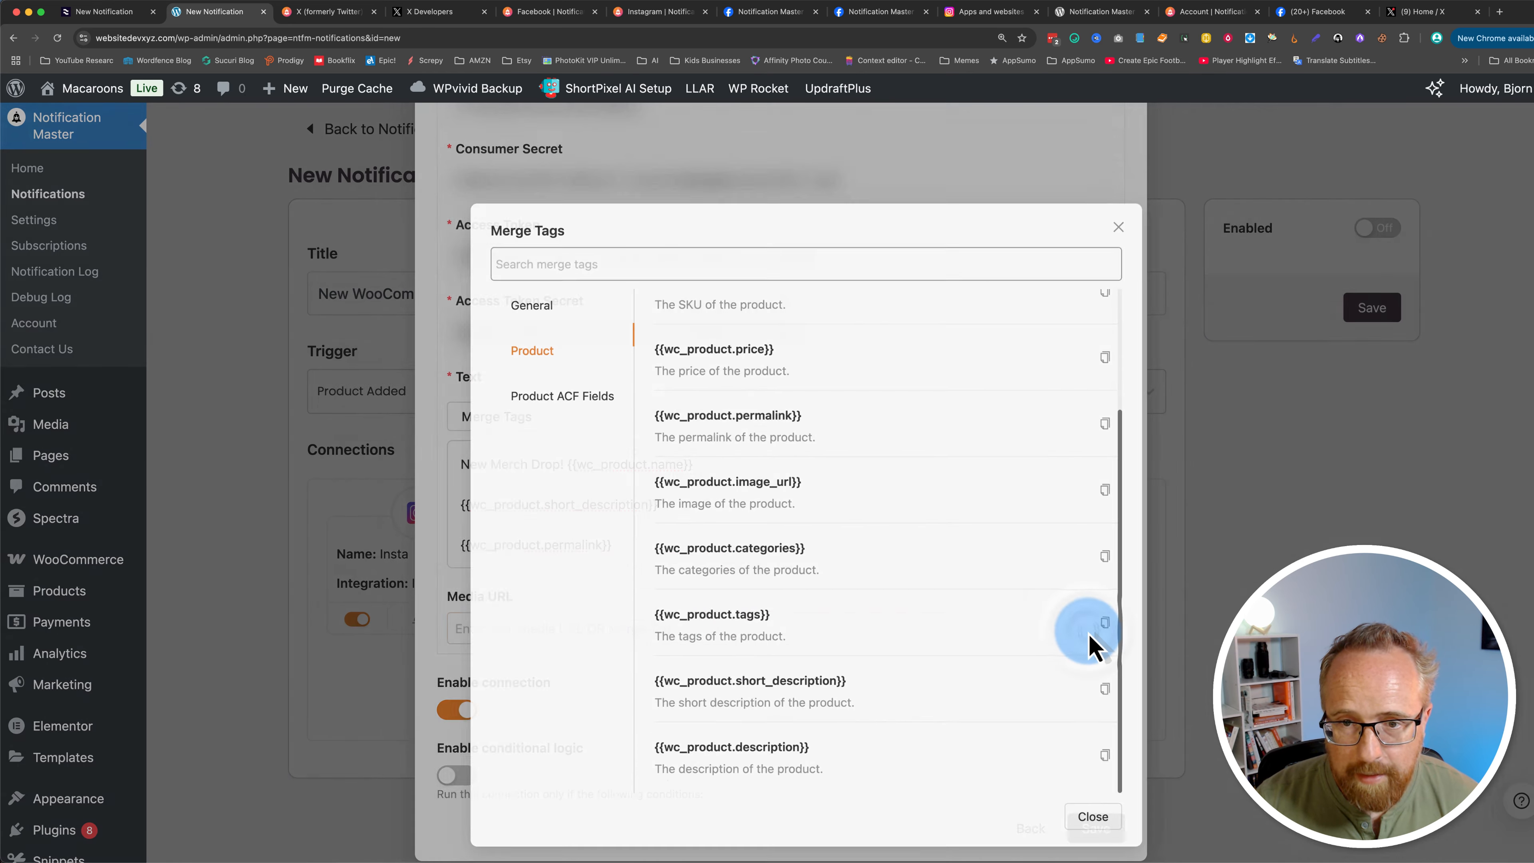
scroll(791, 472, up, 3)
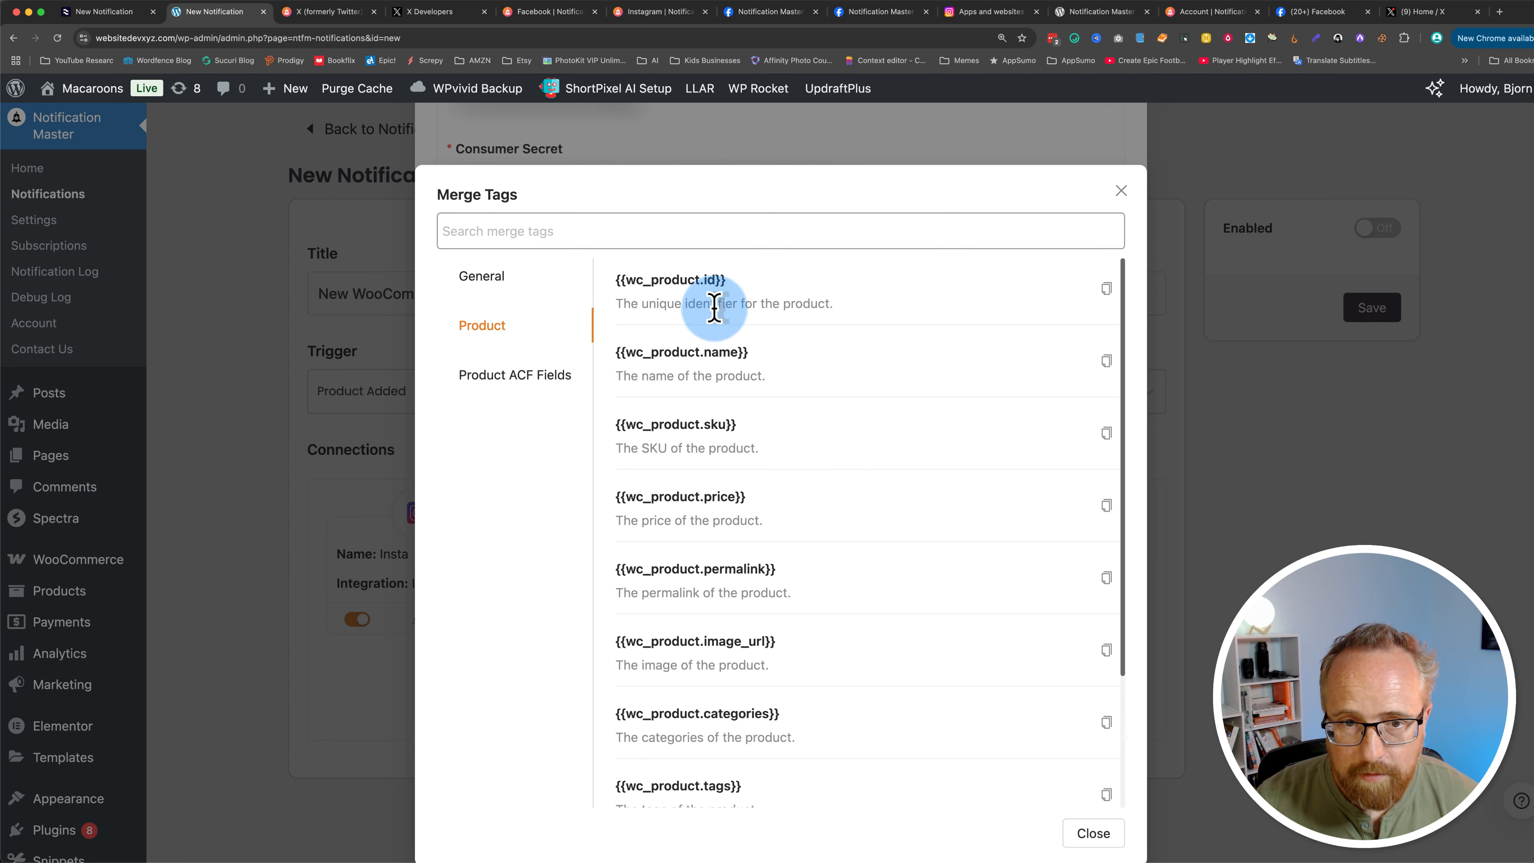
scroll(752, 446, down, 2)
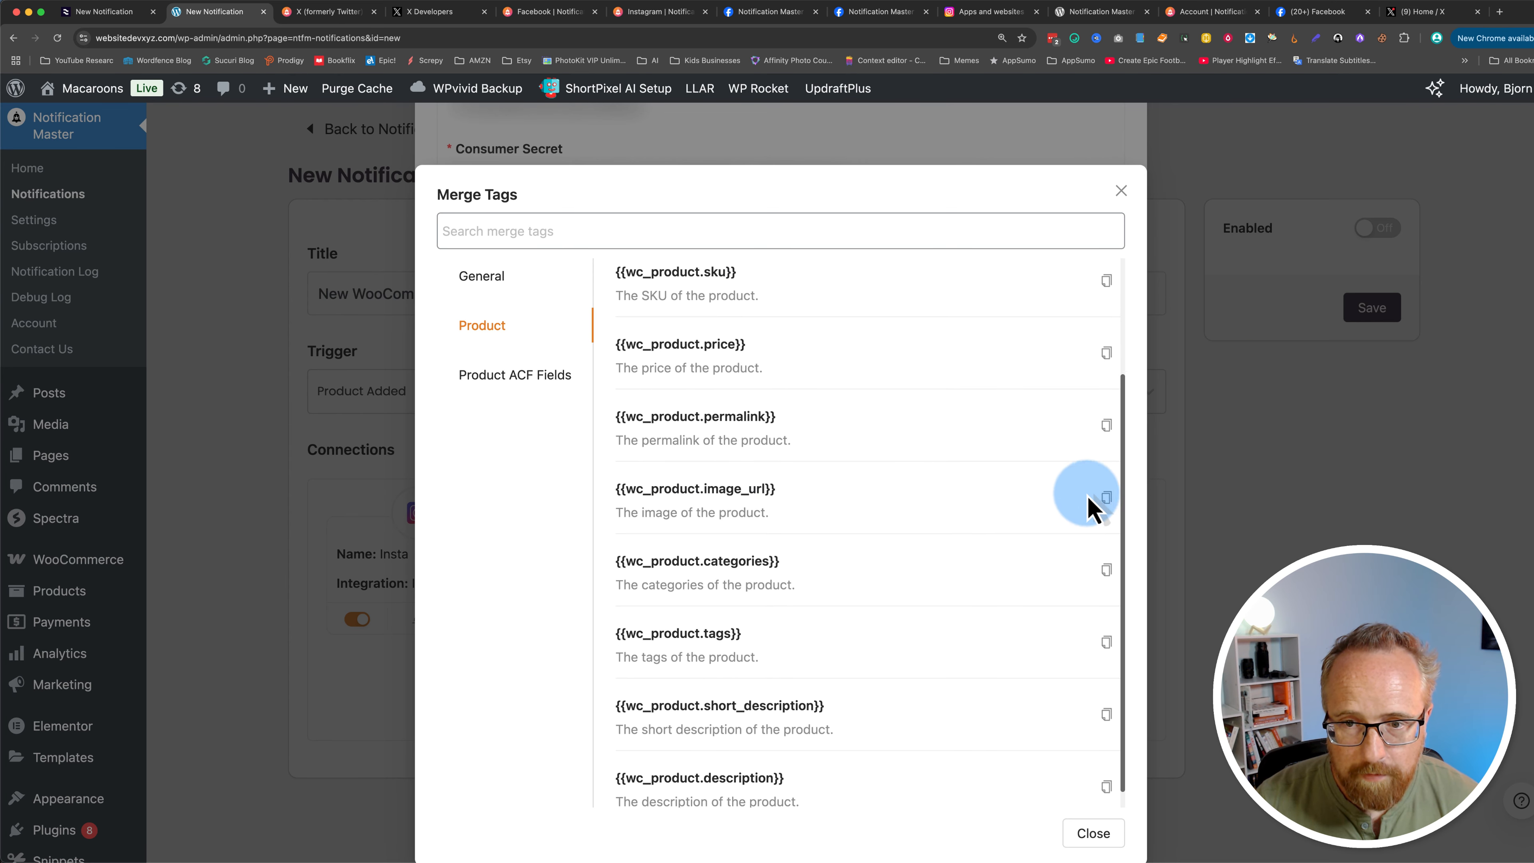
click(1107, 499)
click(576, 629)
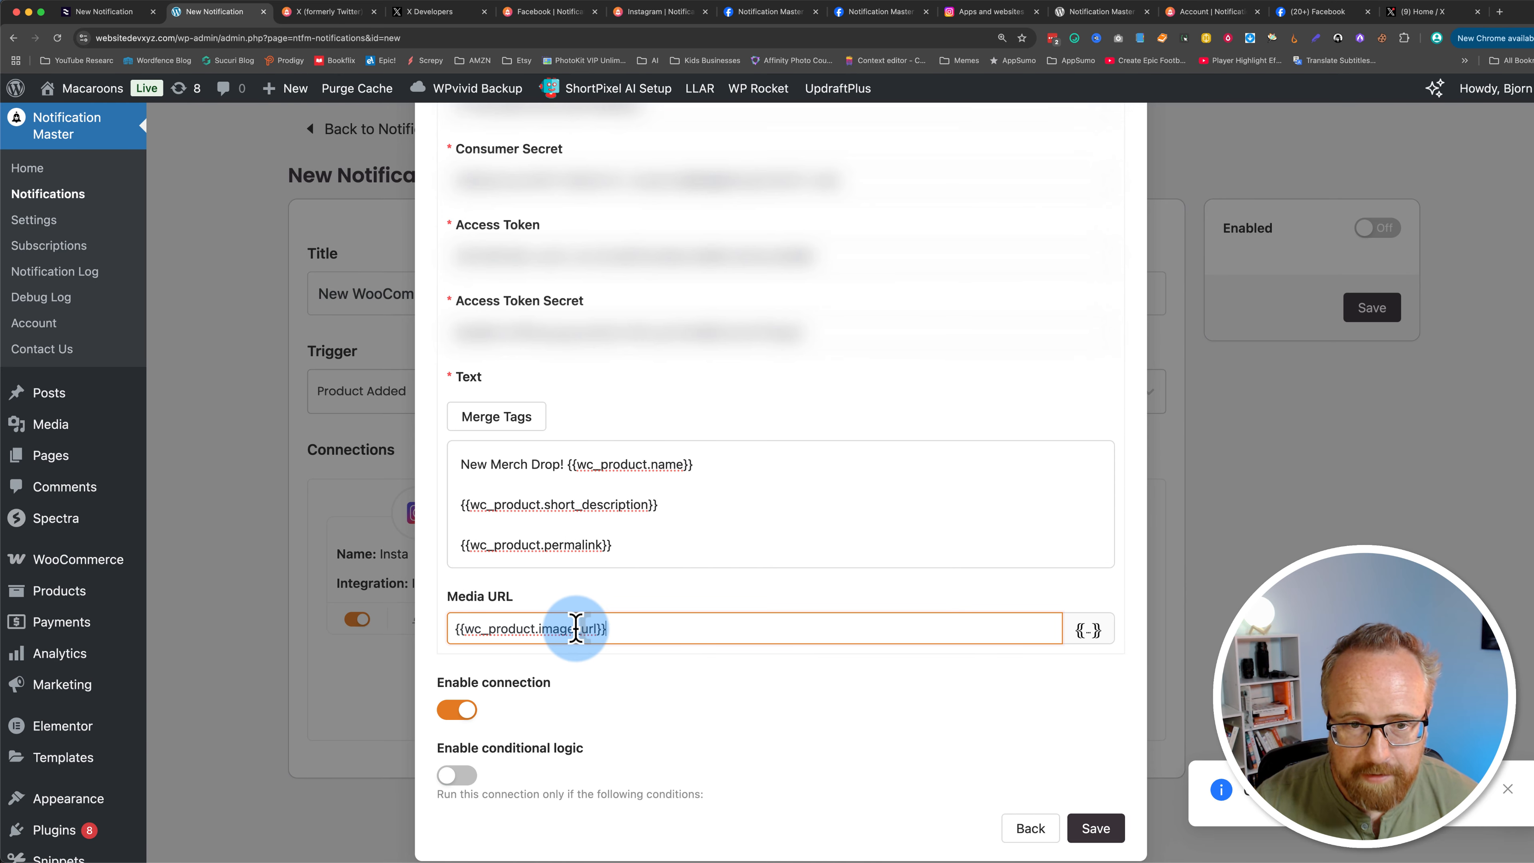
Step: Save the X connection settings
click(699, 723)
scroll(635, 710, down, 1)
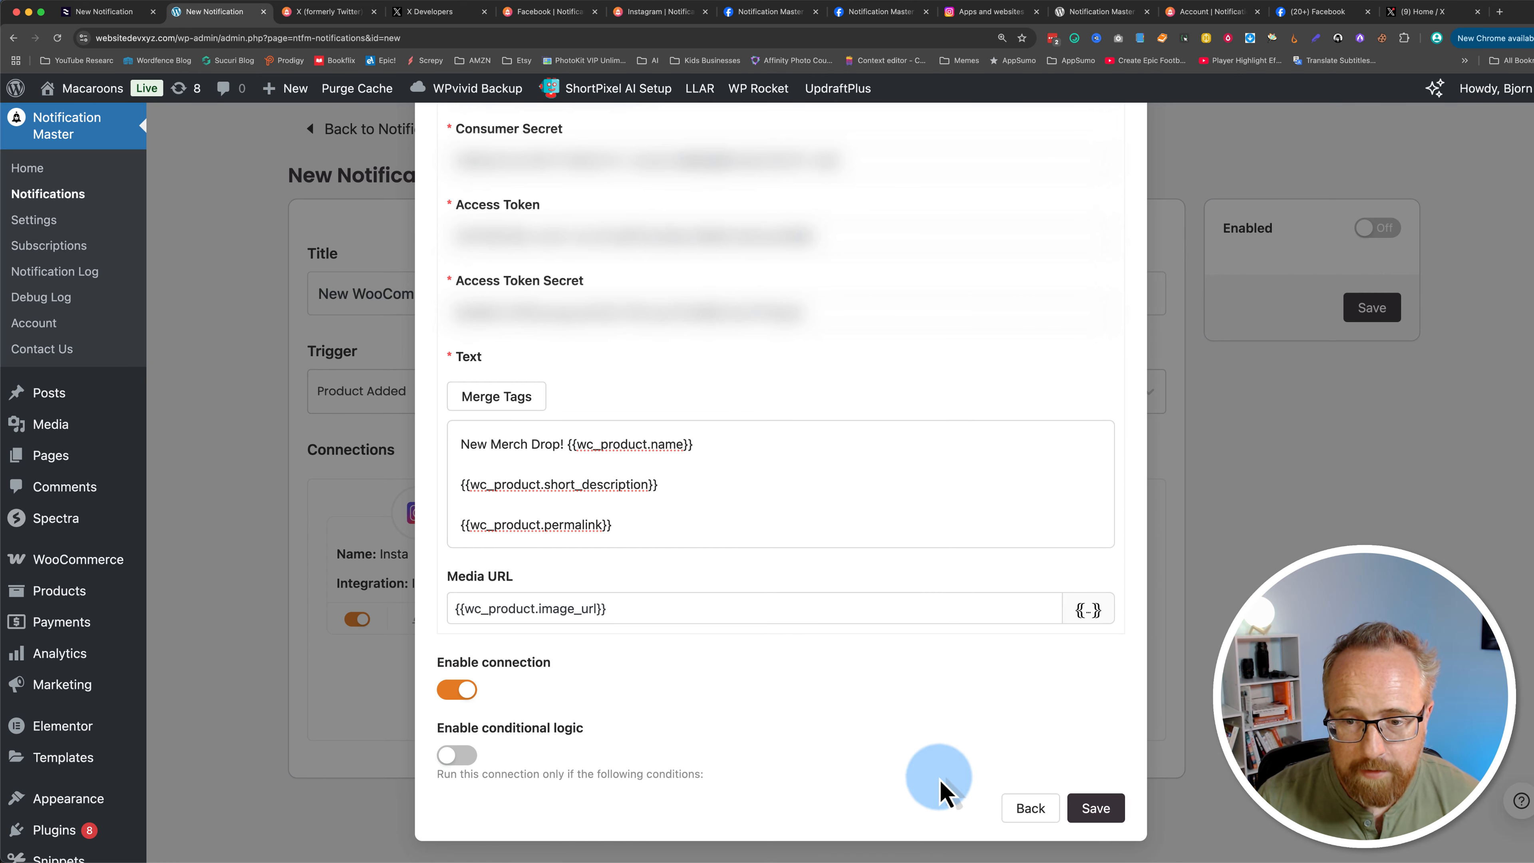
click(1081, 816)
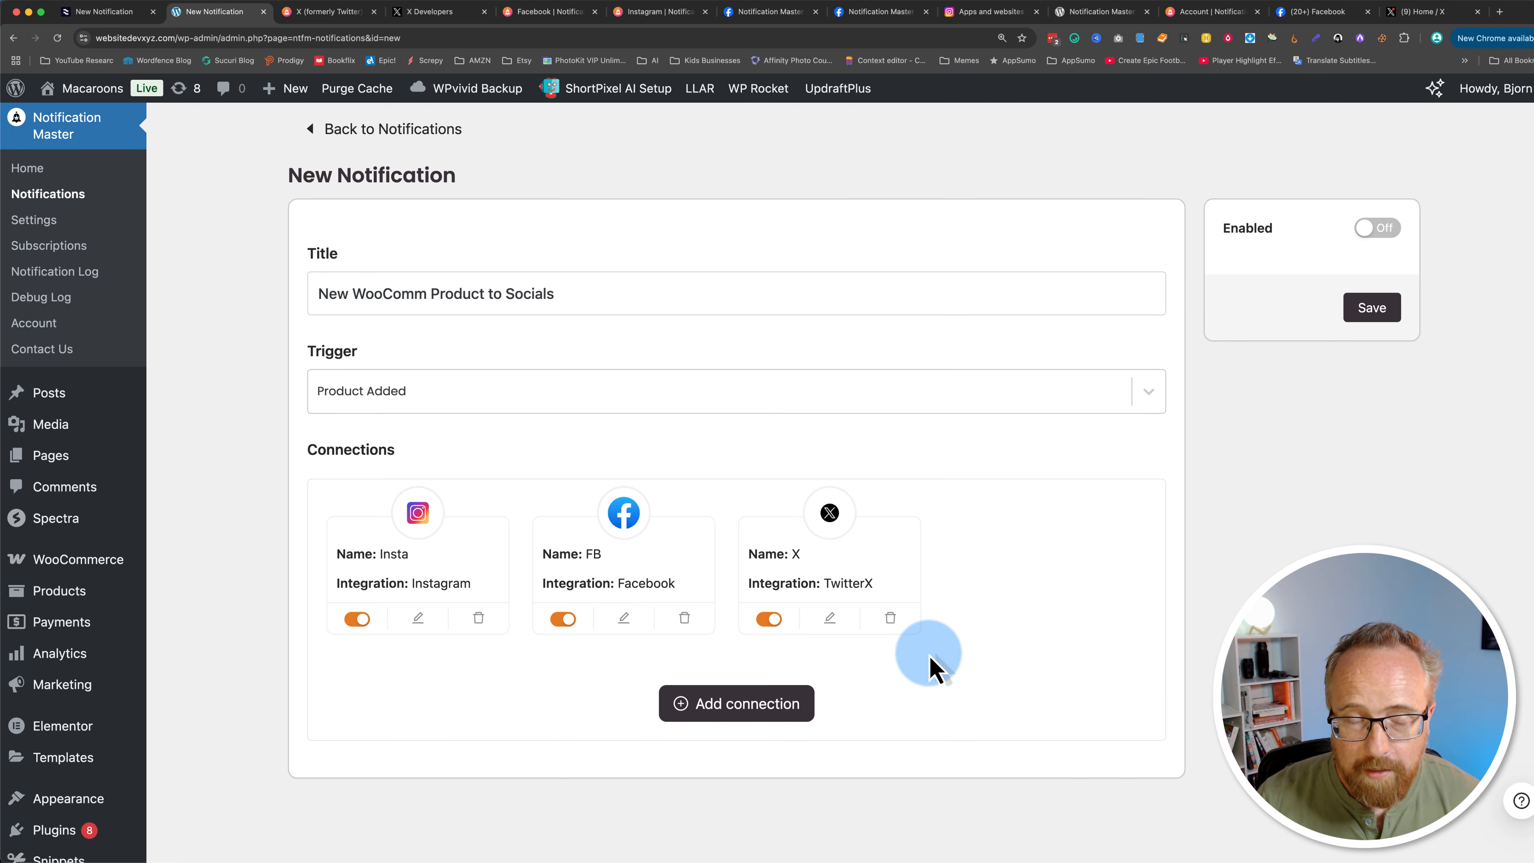
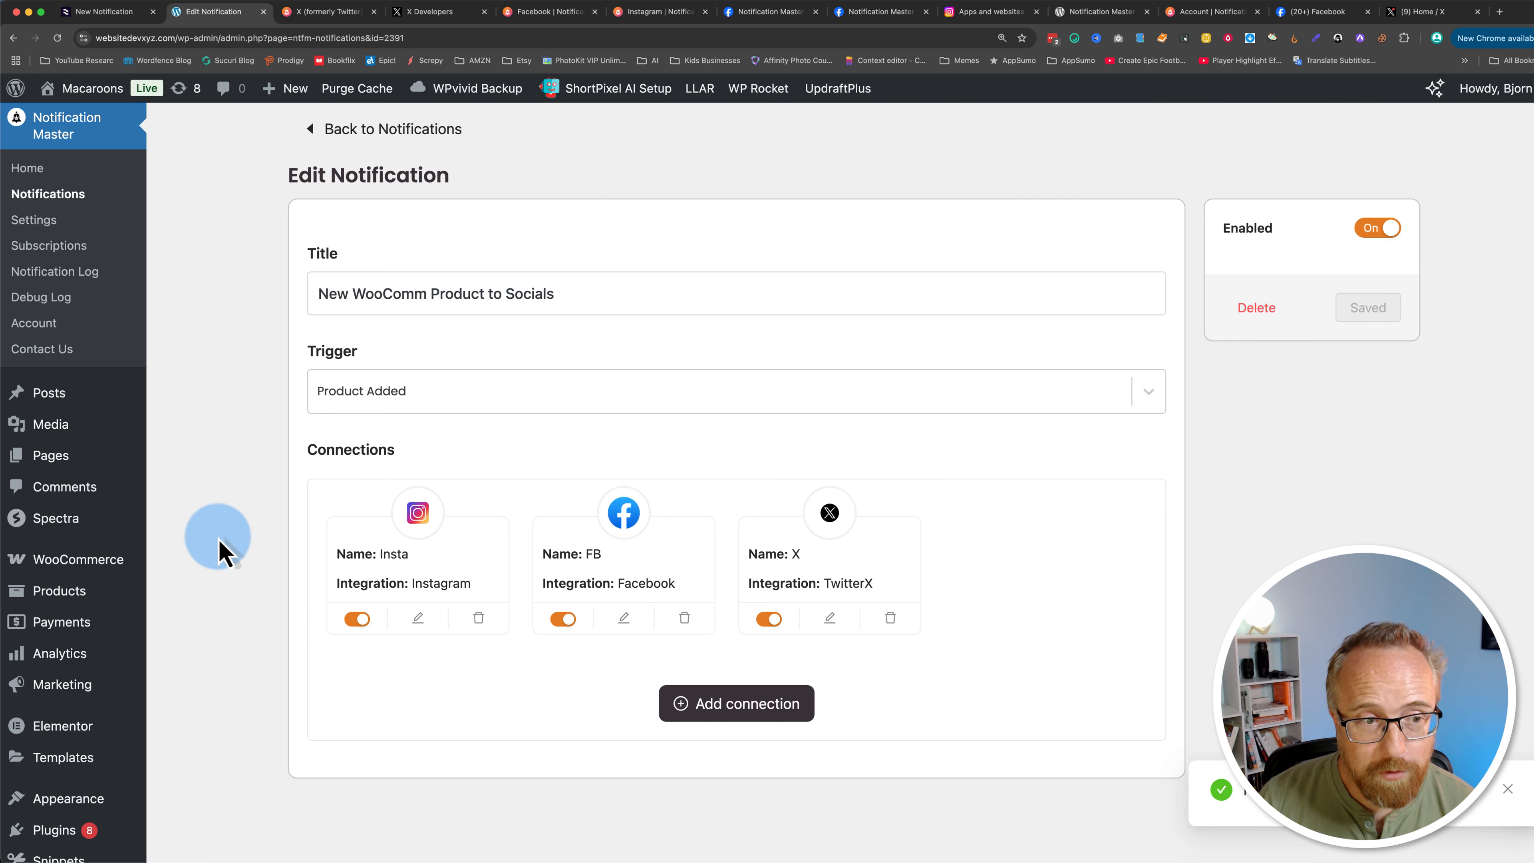
Step: Publish the new product Brand New T-Shirt [TEST!] with its description, short description and product image
mouse_move(59, 592)
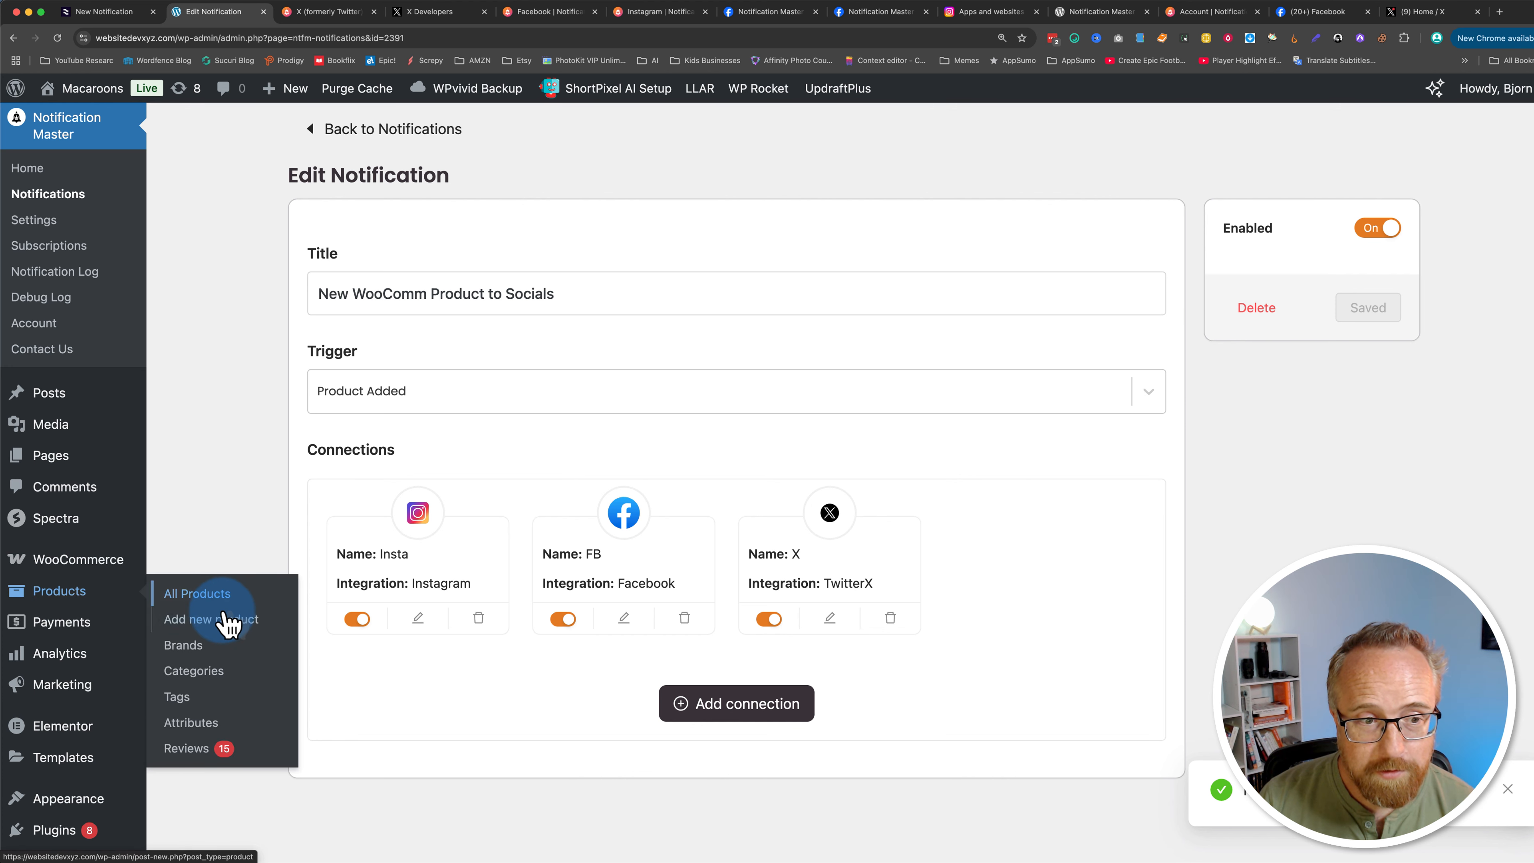
click(213, 622)
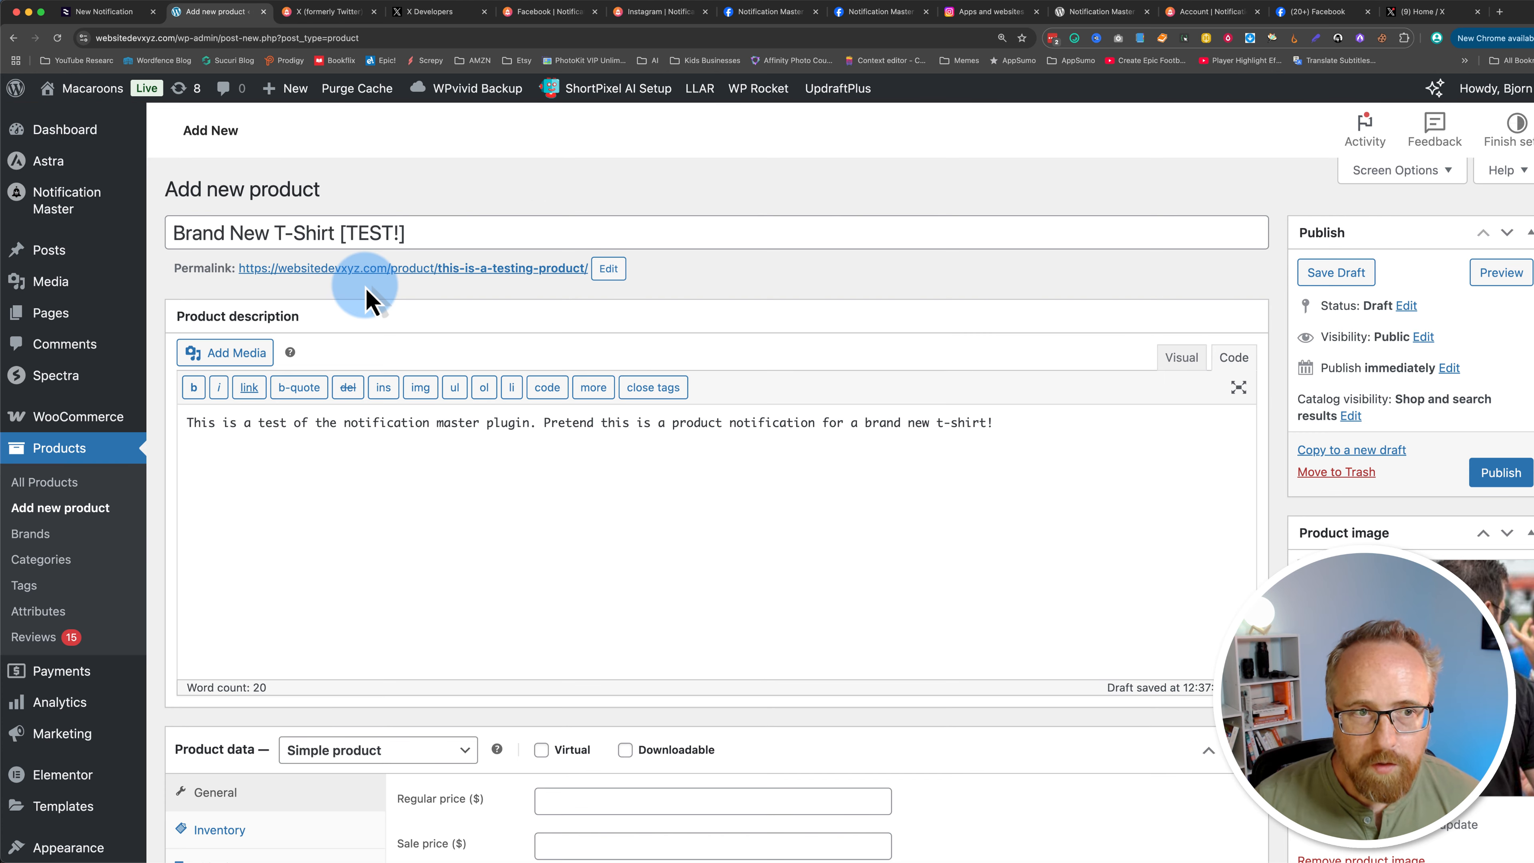
drag(189, 241, 223, 440)
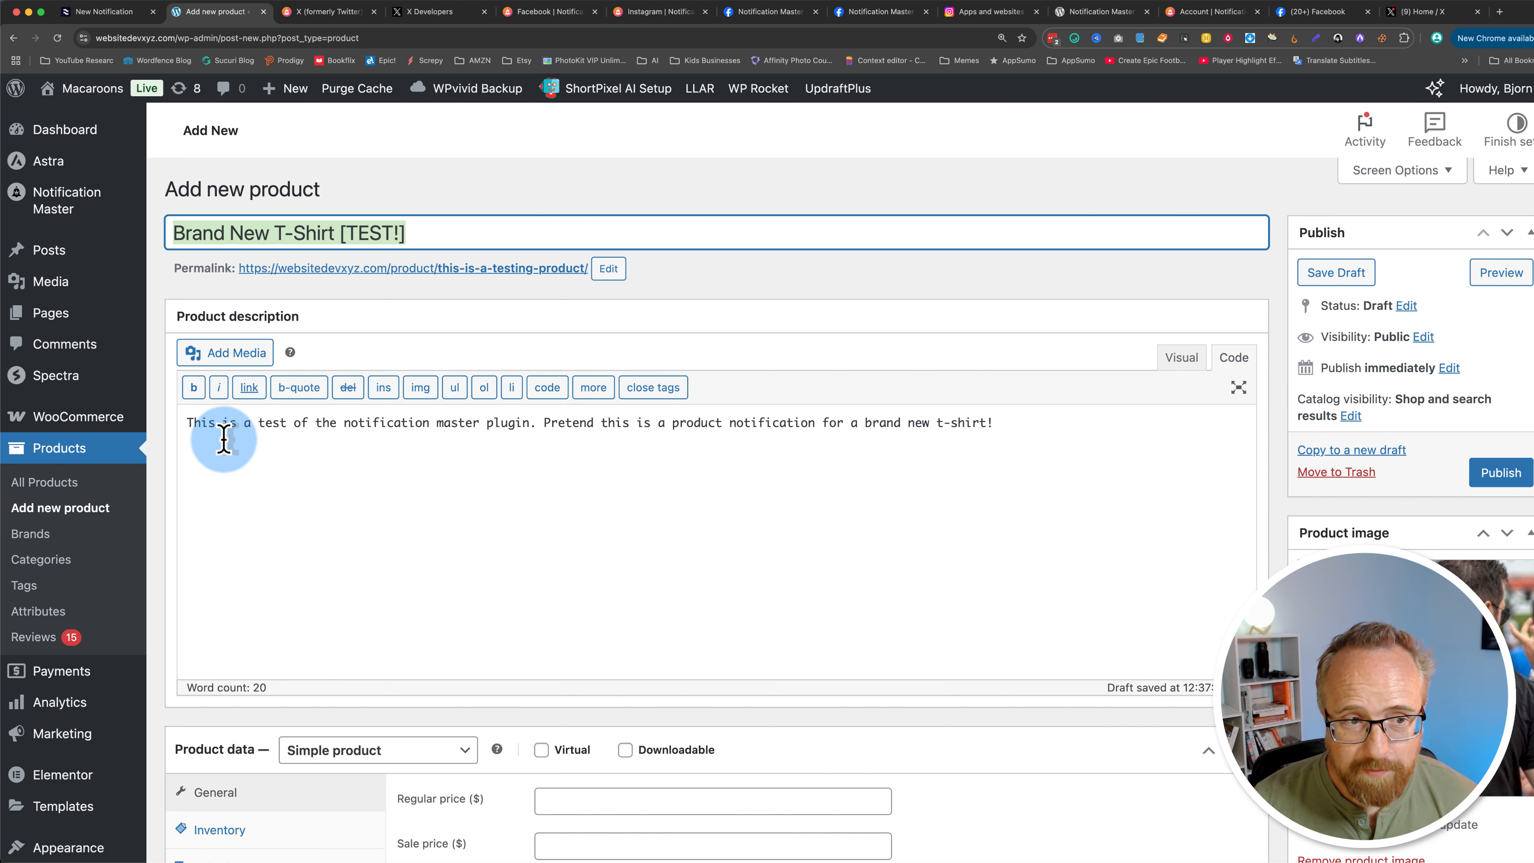
double_click(198, 425)
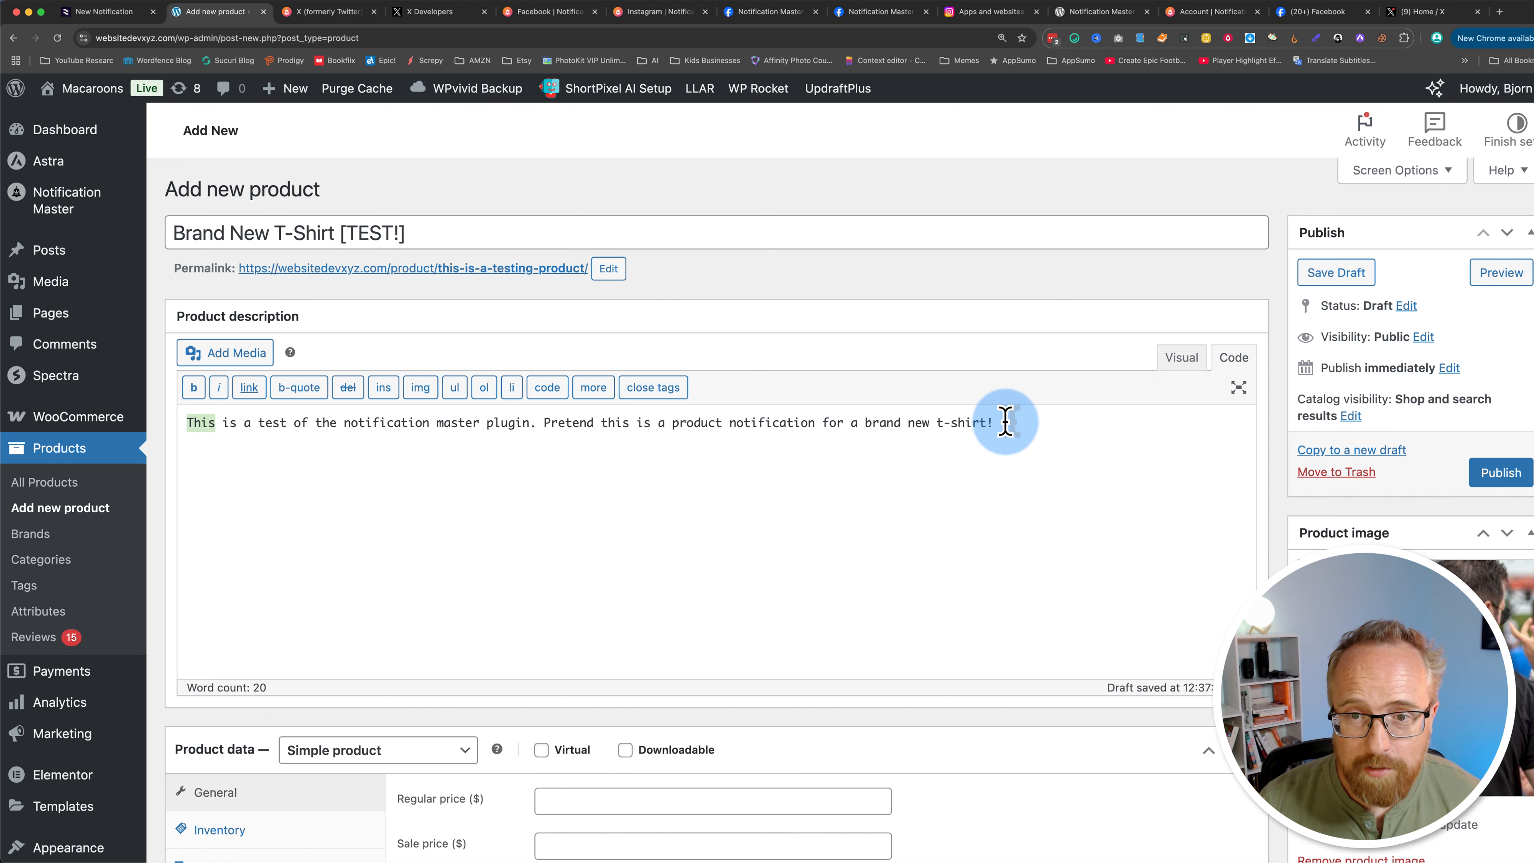
drag(1000, 422, 182, 426)
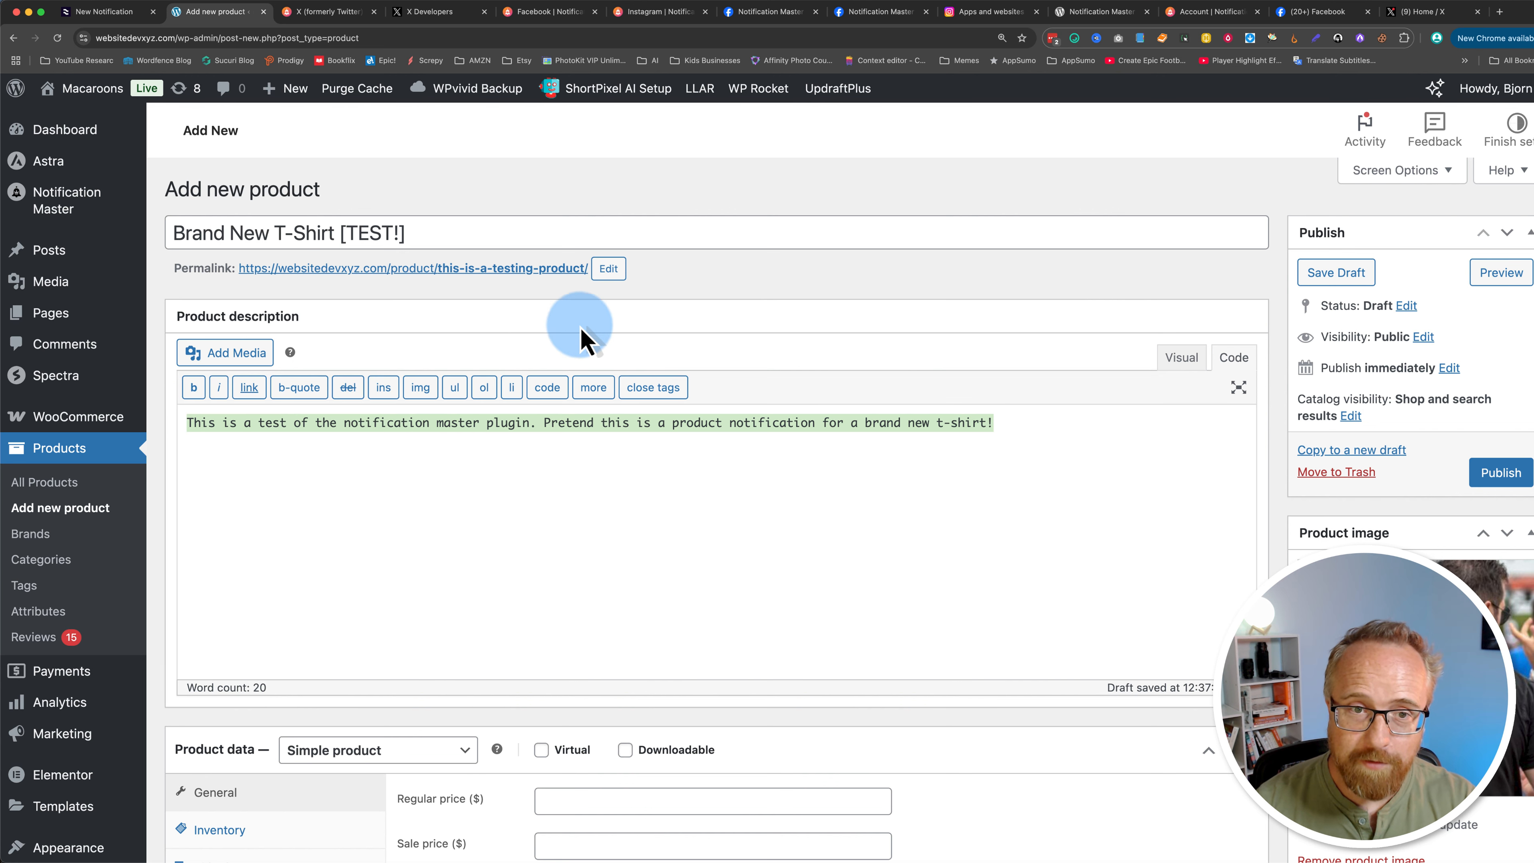
scroll(565, 347, down, 1)
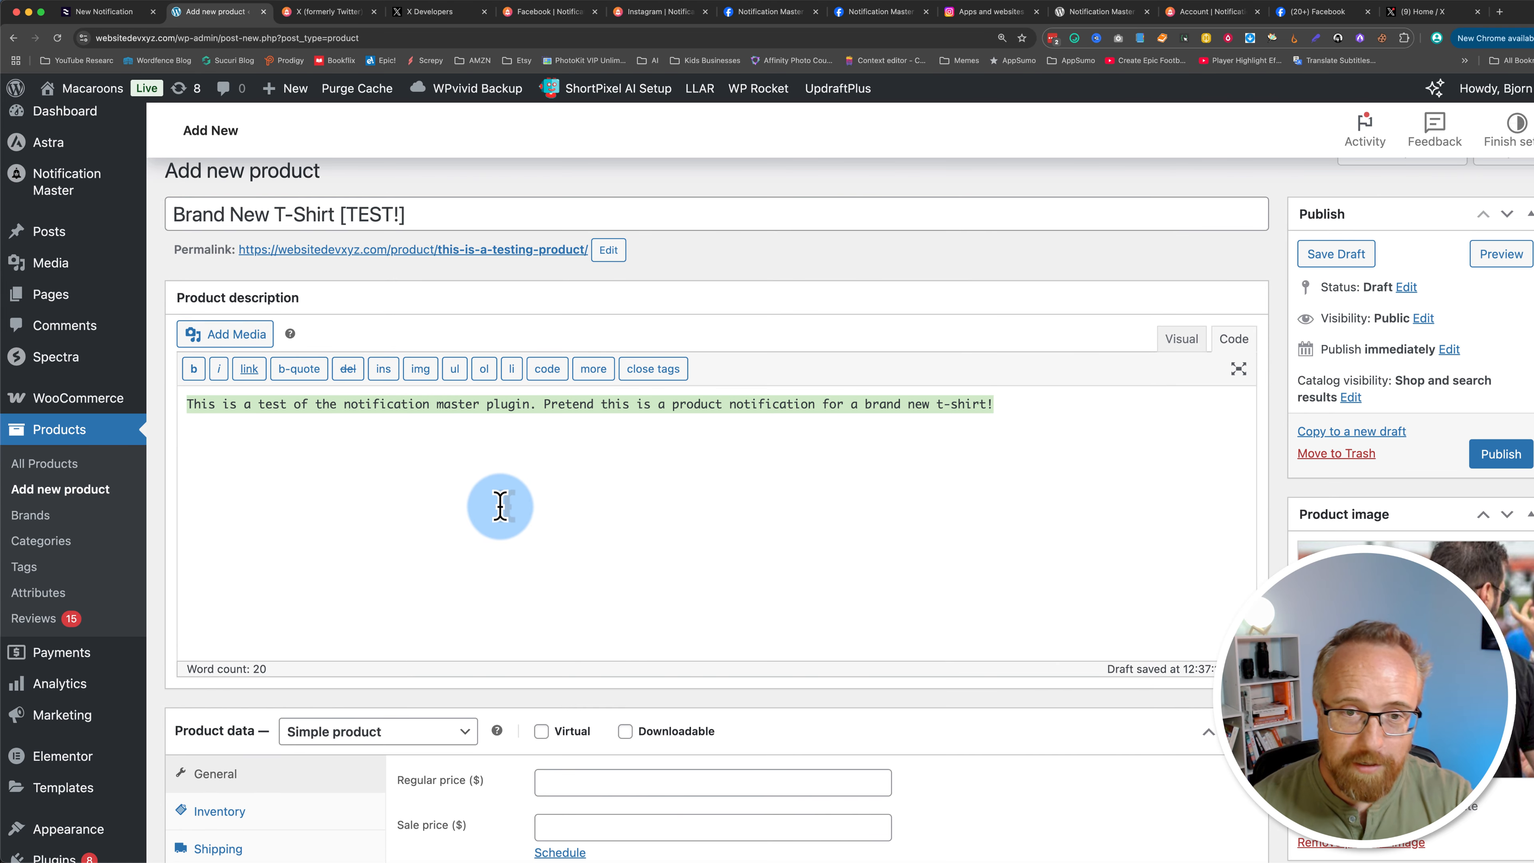
scroll(503, 514, down, 5)
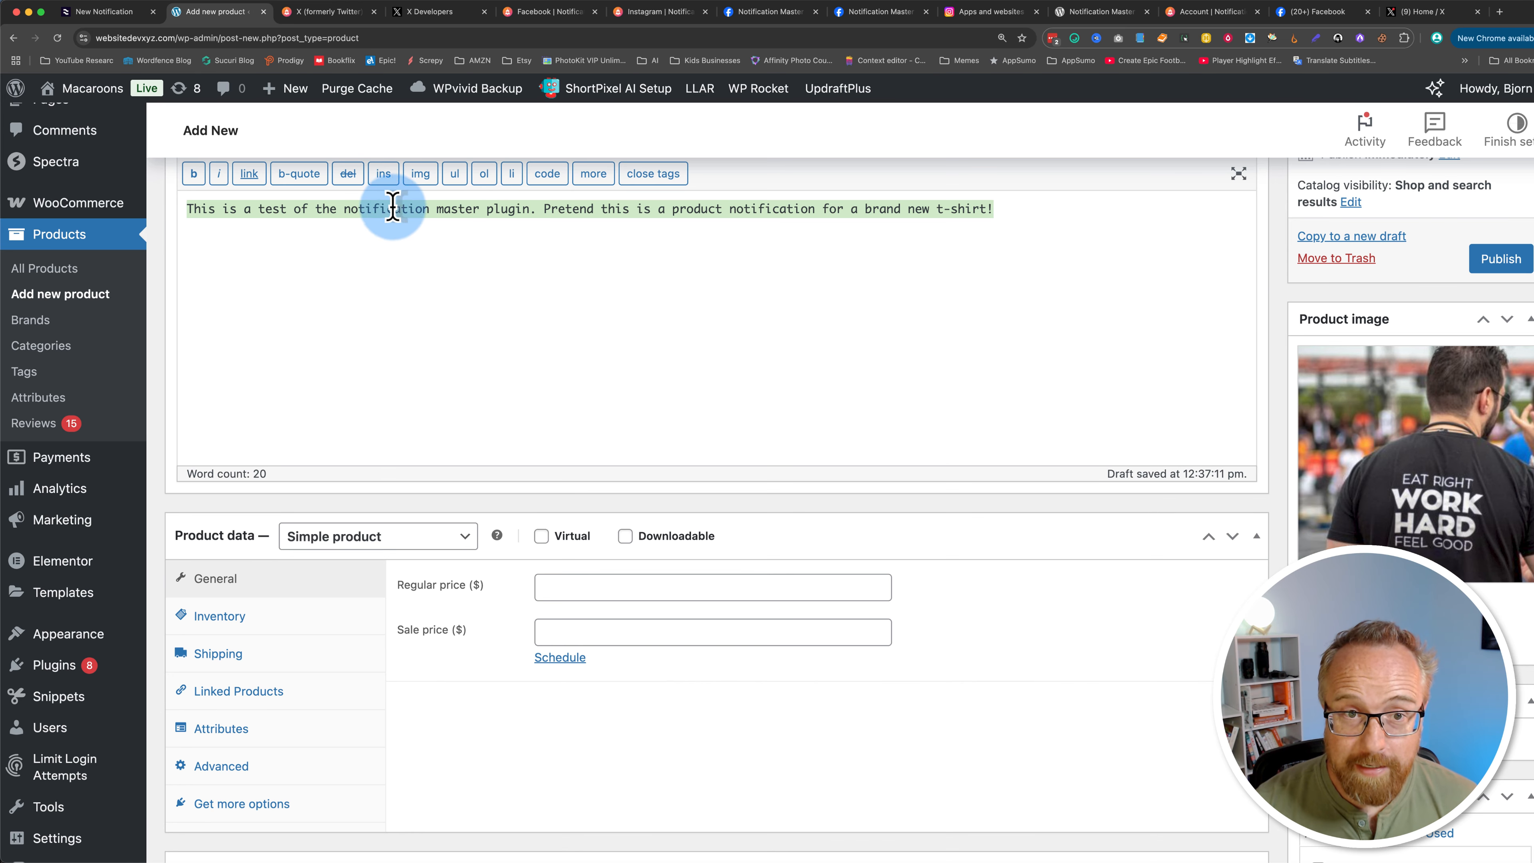
scroll(702, 521, down, 13)
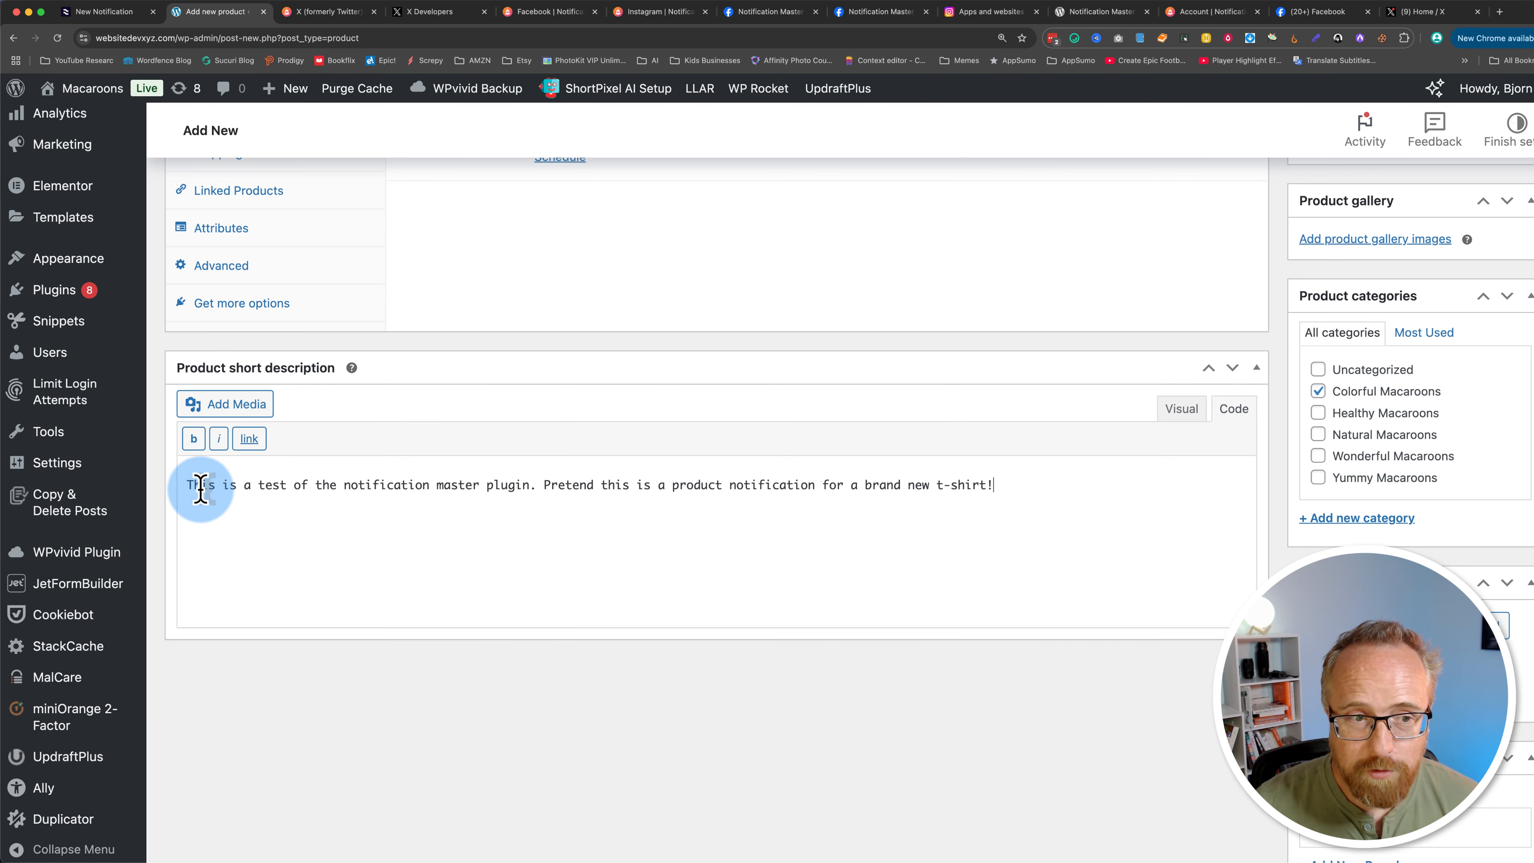
drag(202, 487, 1017, 501)
scroll(1320, 532, up, 14)
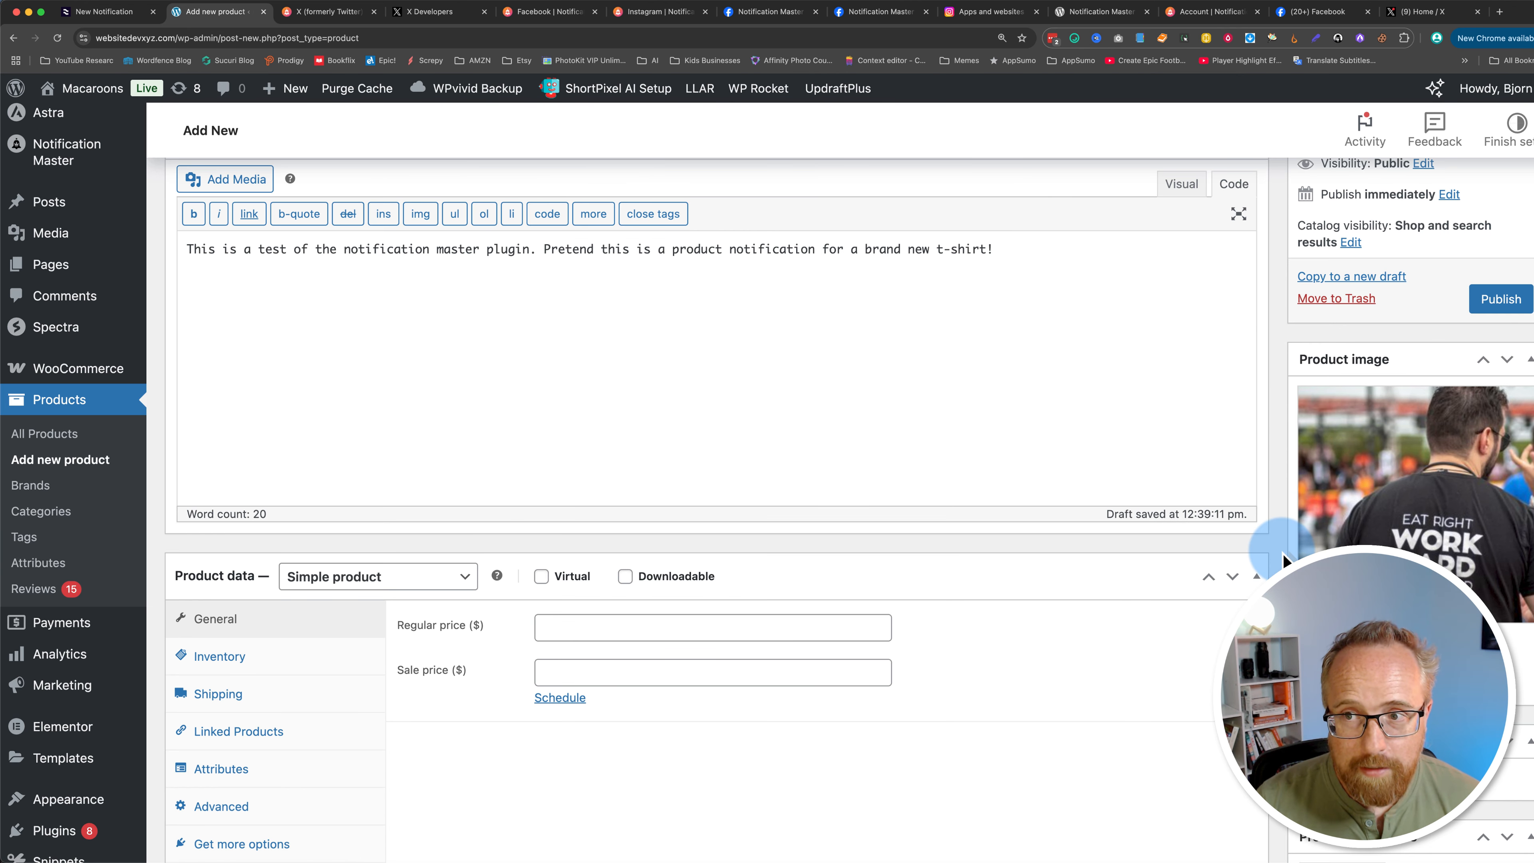
scroll(1294, 507, up, 4)
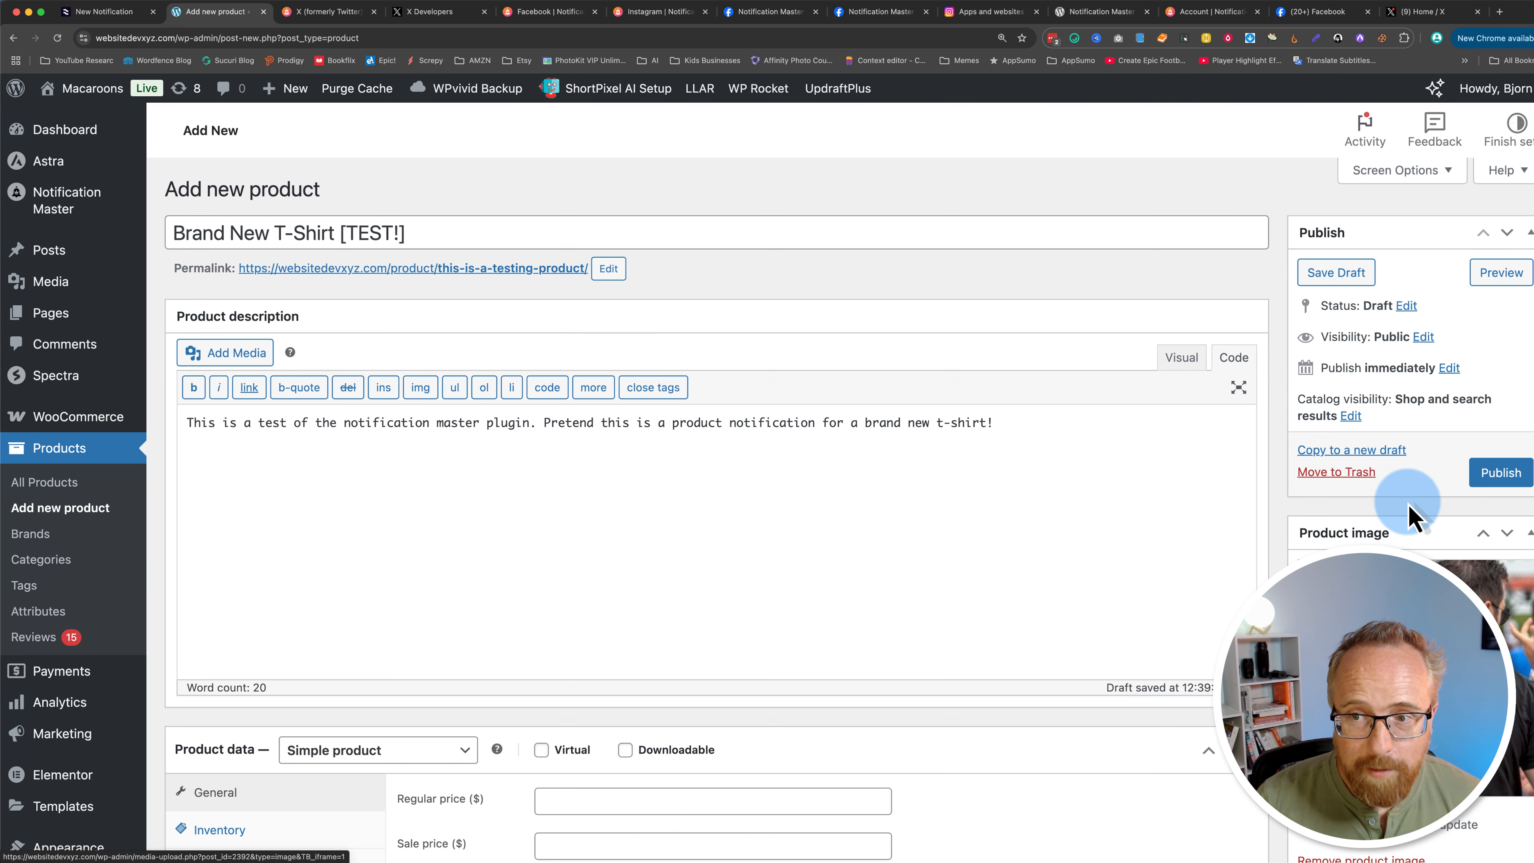
click(1499, 477)
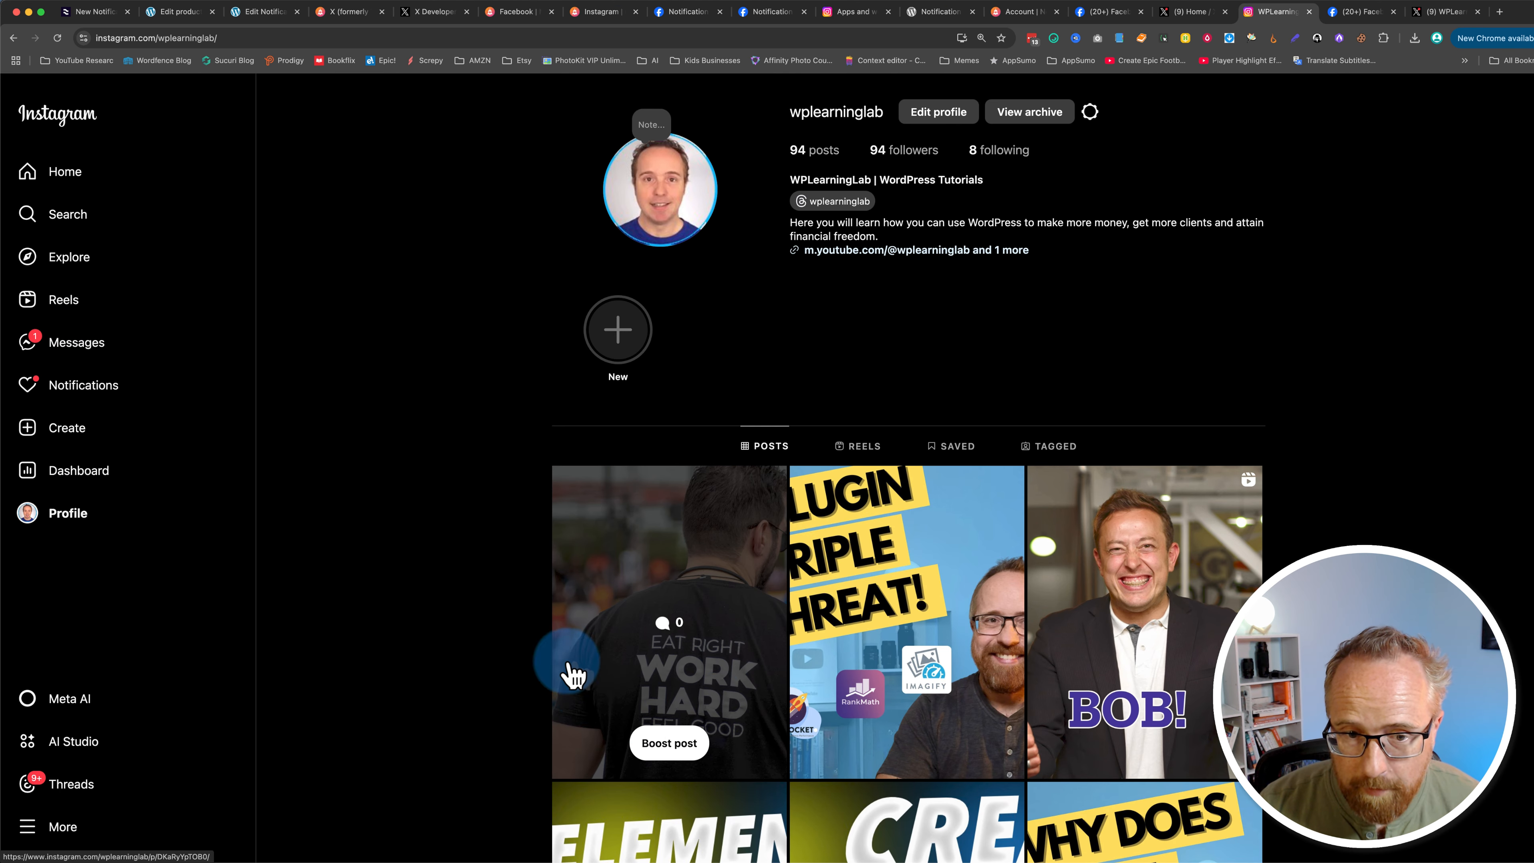
Step: Open the new Instagram post and follow its product link in a new tab to view the product page
click(679, 628)
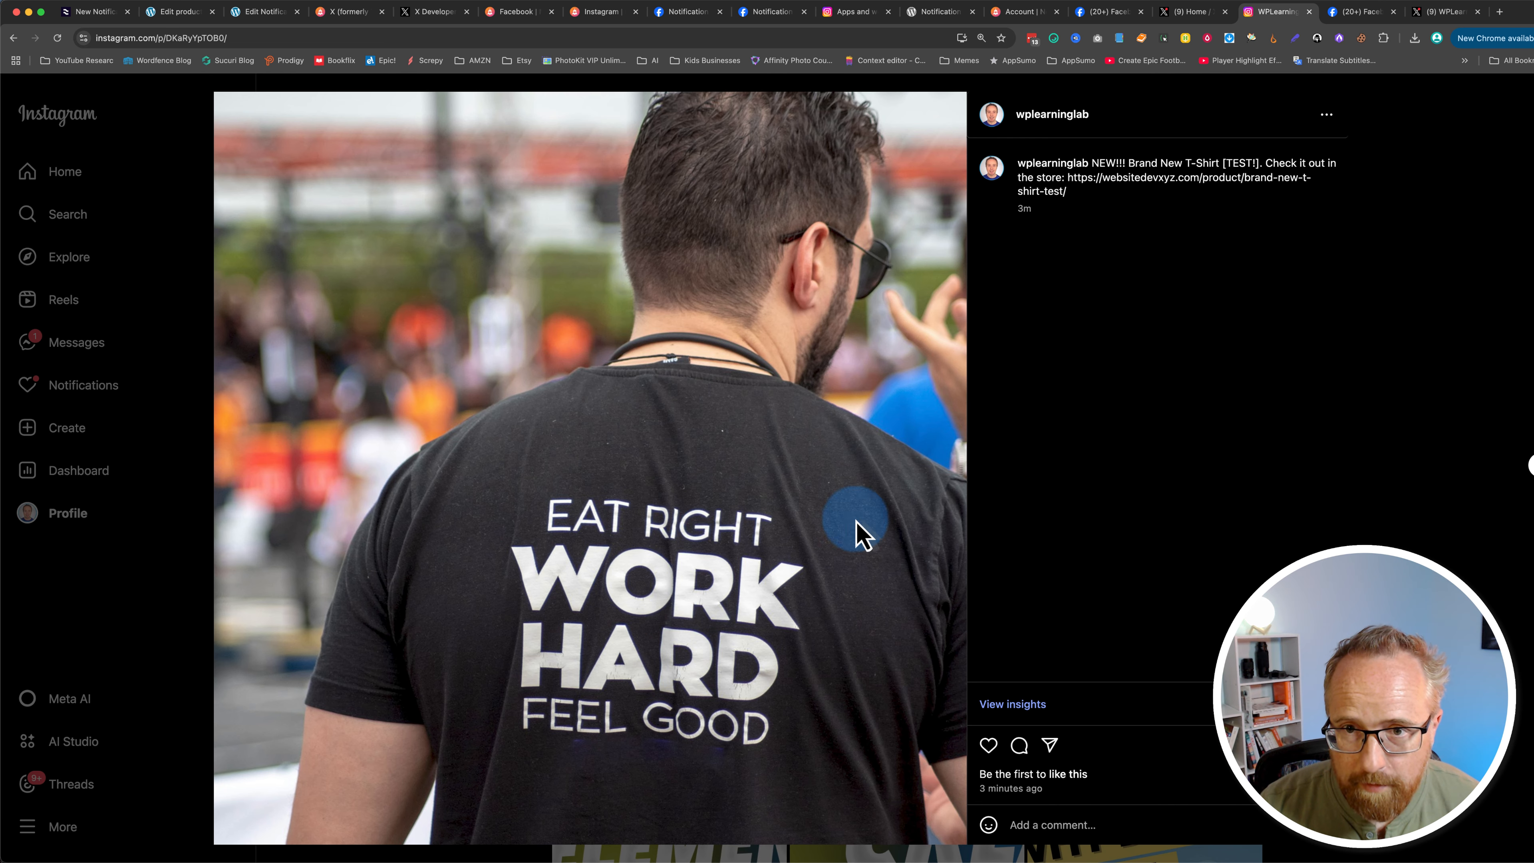
mouse_move(1094, 187)
mouse_down()
mouse_move(1030, 163)
mouse_move(1068, 183)
mouse_up()
click(1028, 150)
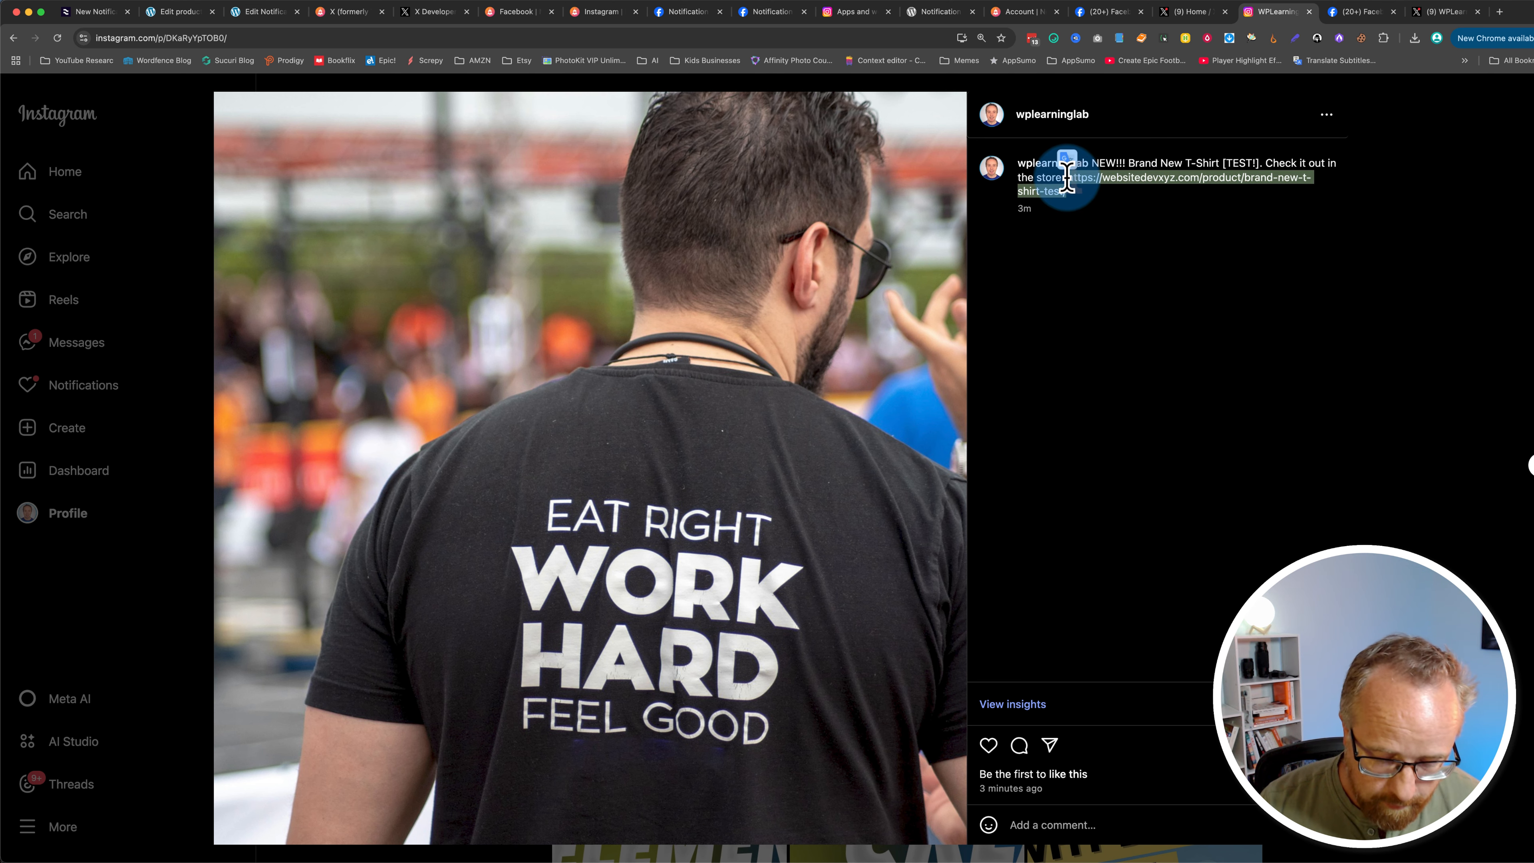
key(super+c)
key(super+t)
key(super+v)
key(Return)
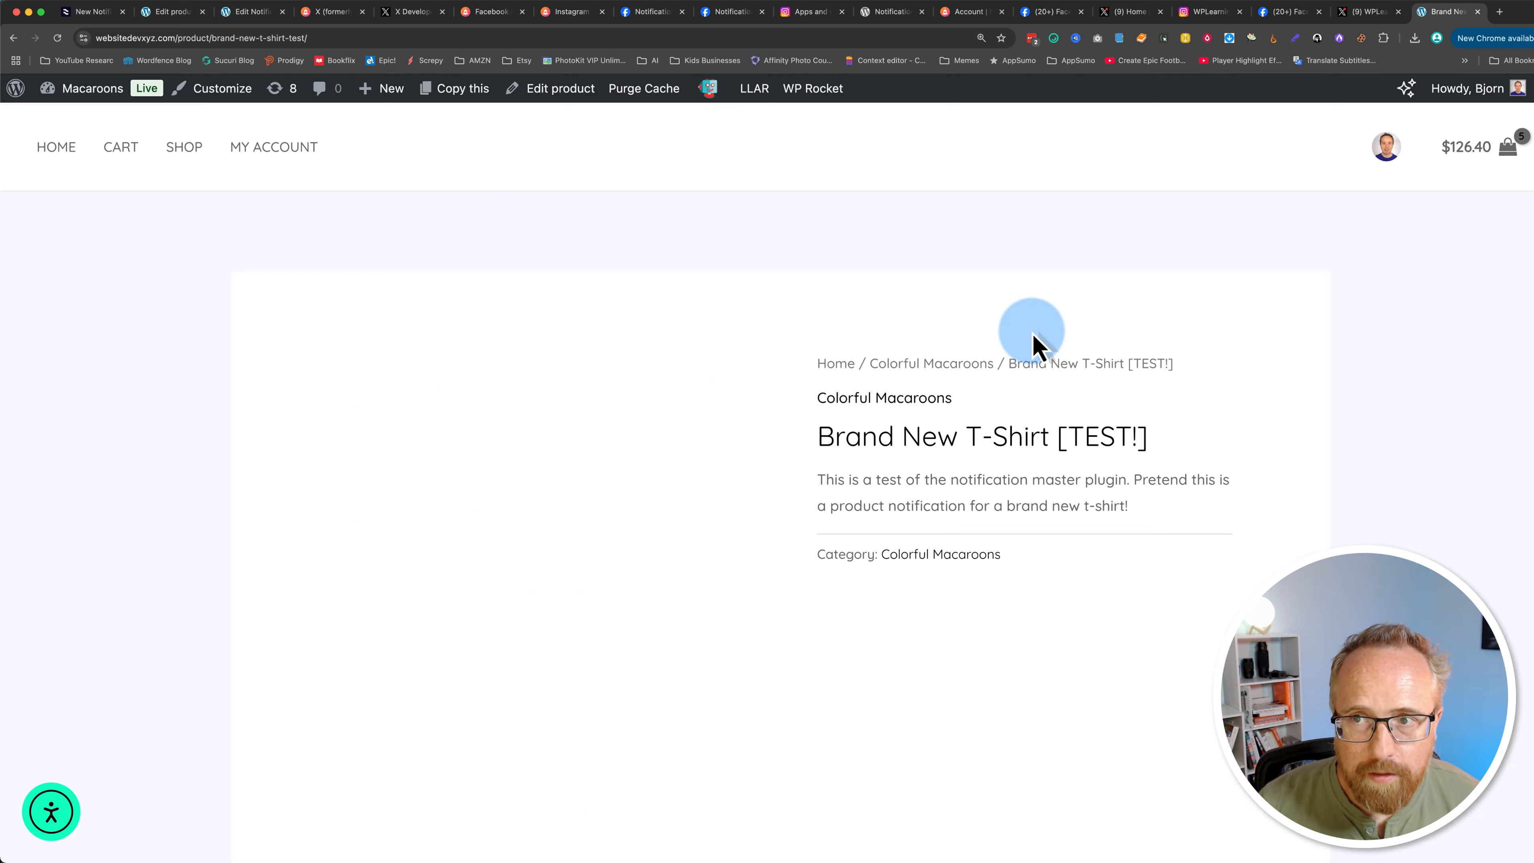
scroll(678, 638, down, 3)
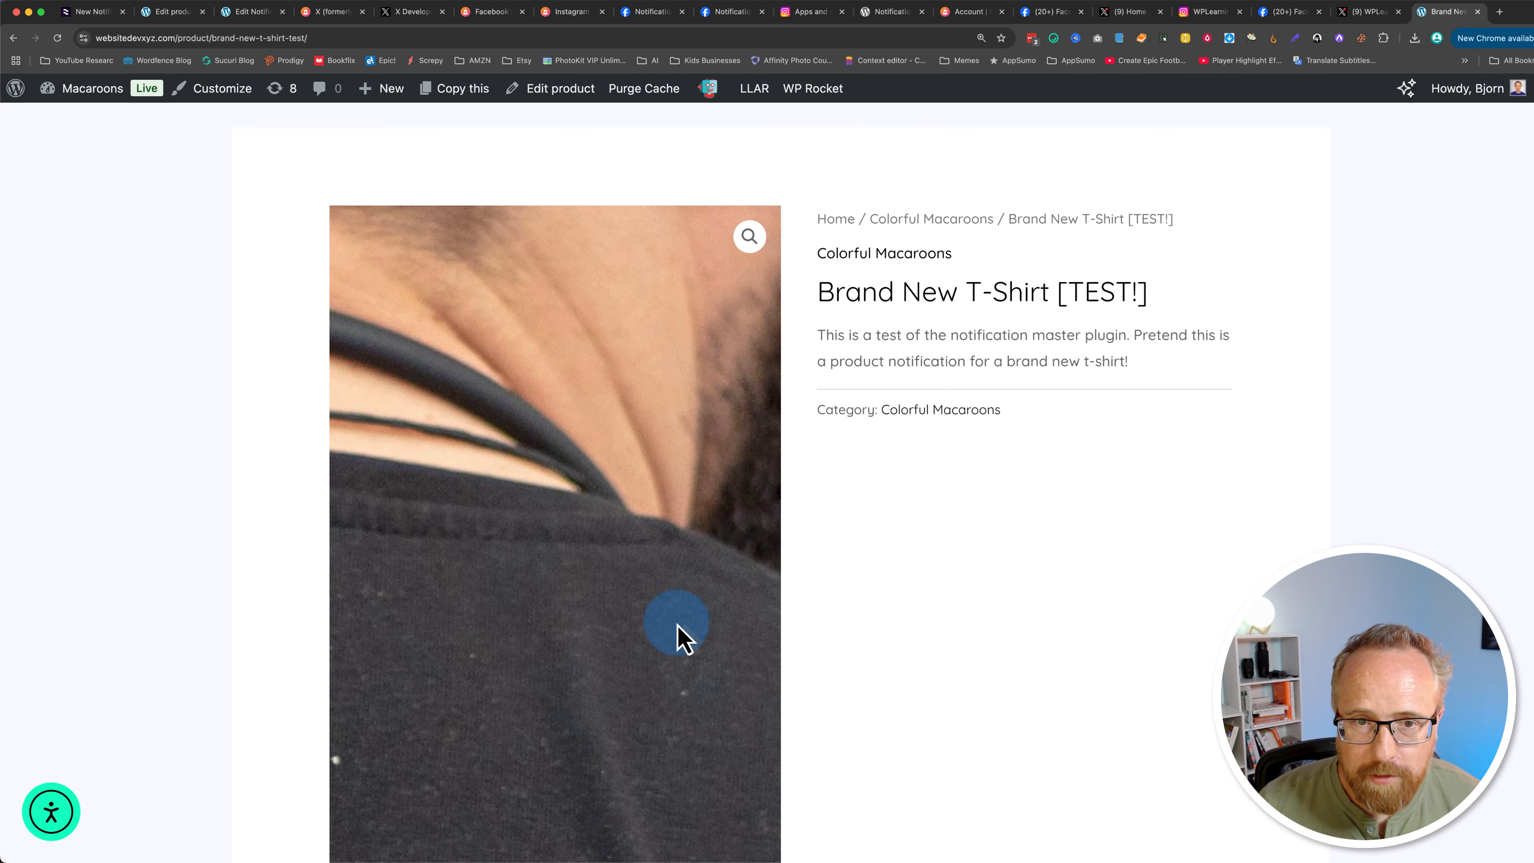
scroll(1092, 558, up, 3)
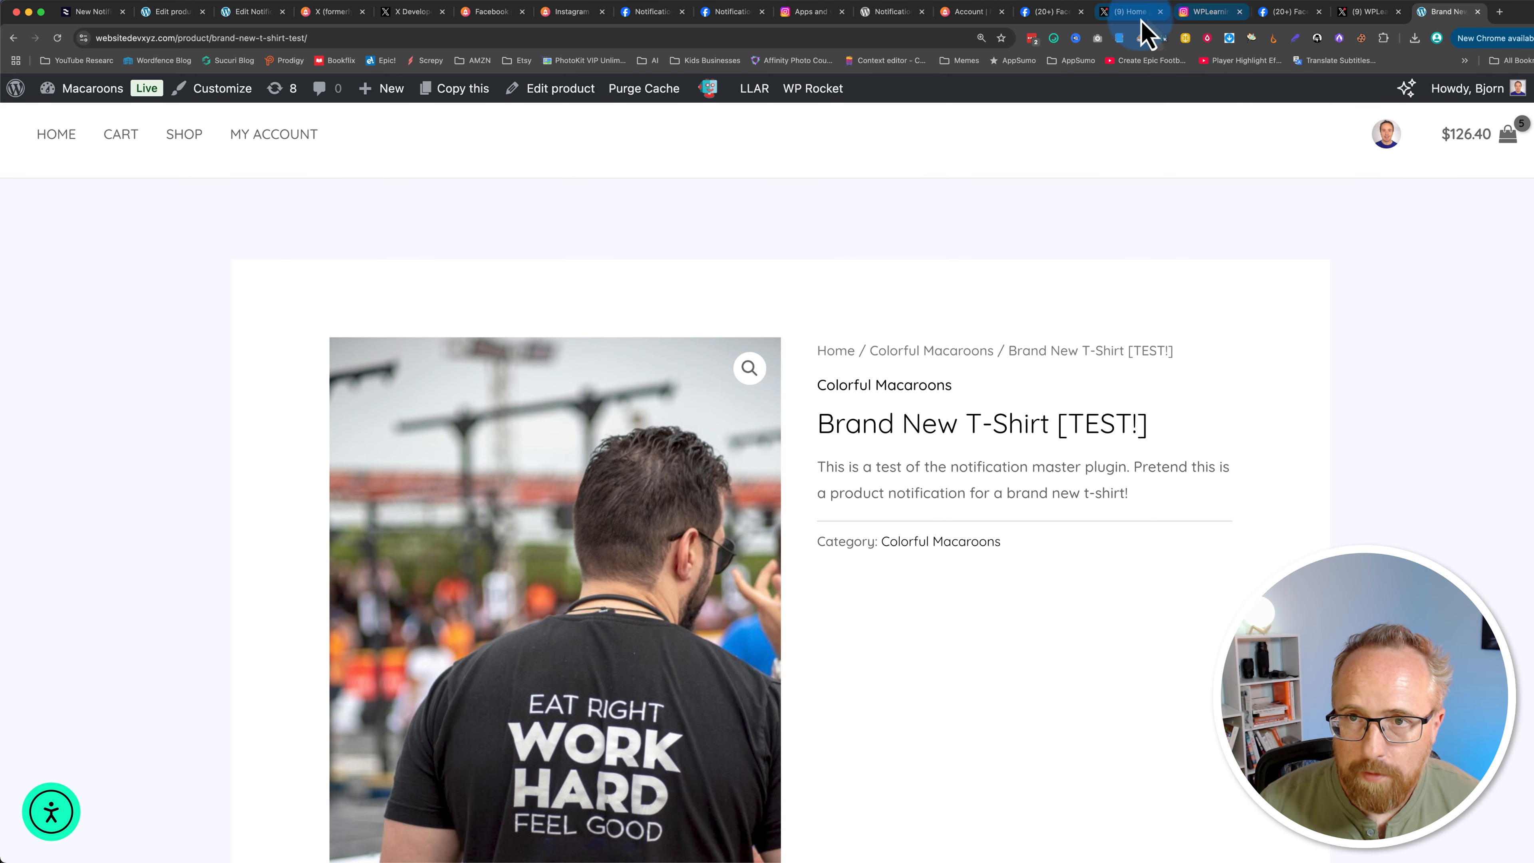
Step: Check the new product post on the Facebook page and the new tweet on the X profile
click(1211, 18)
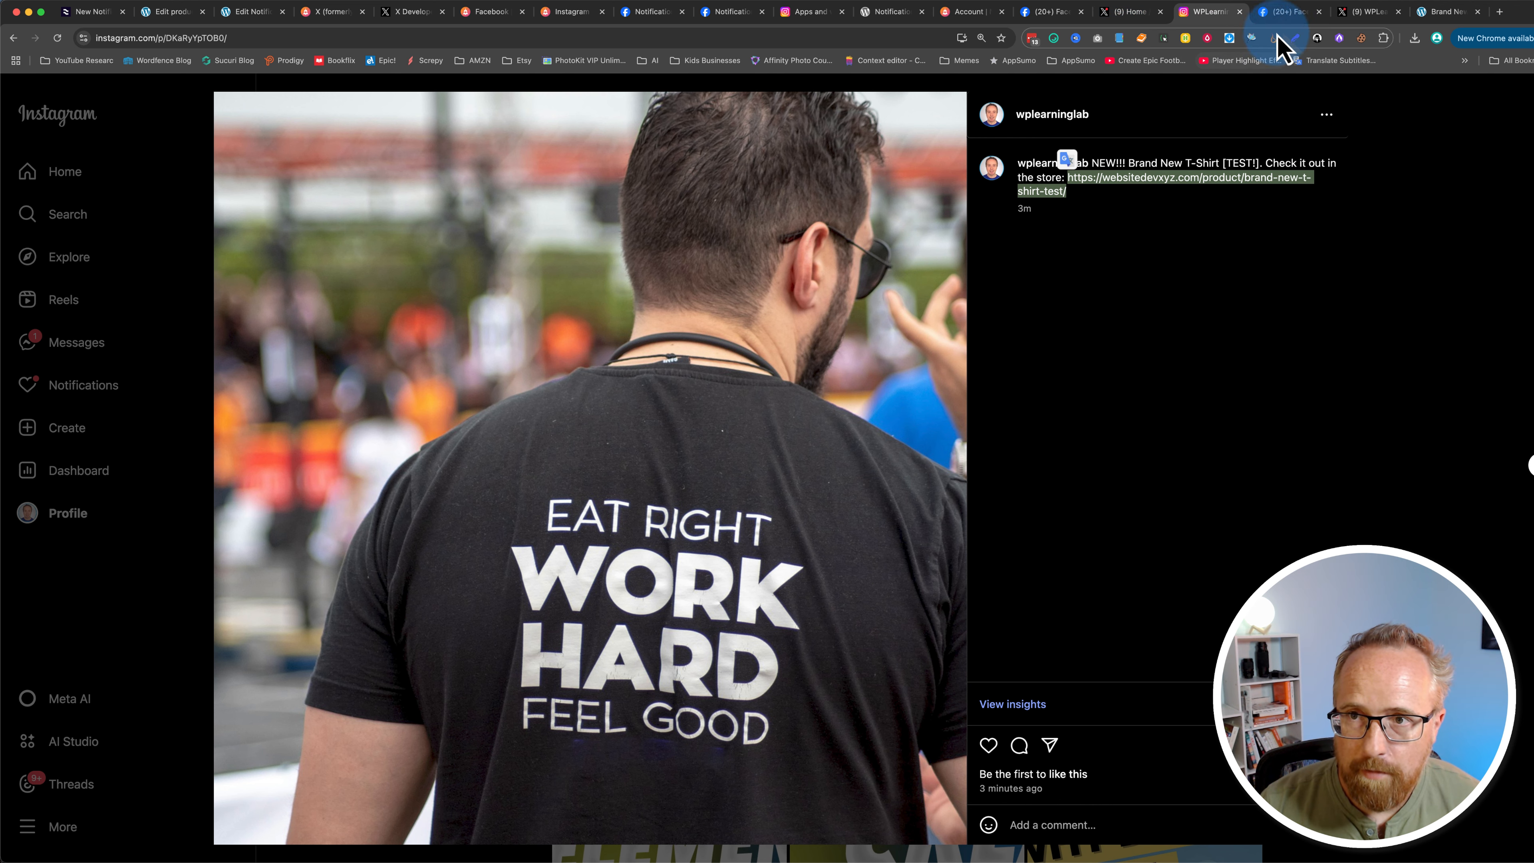
click(1287, 13)
scroll(1420, 484, down, 5)
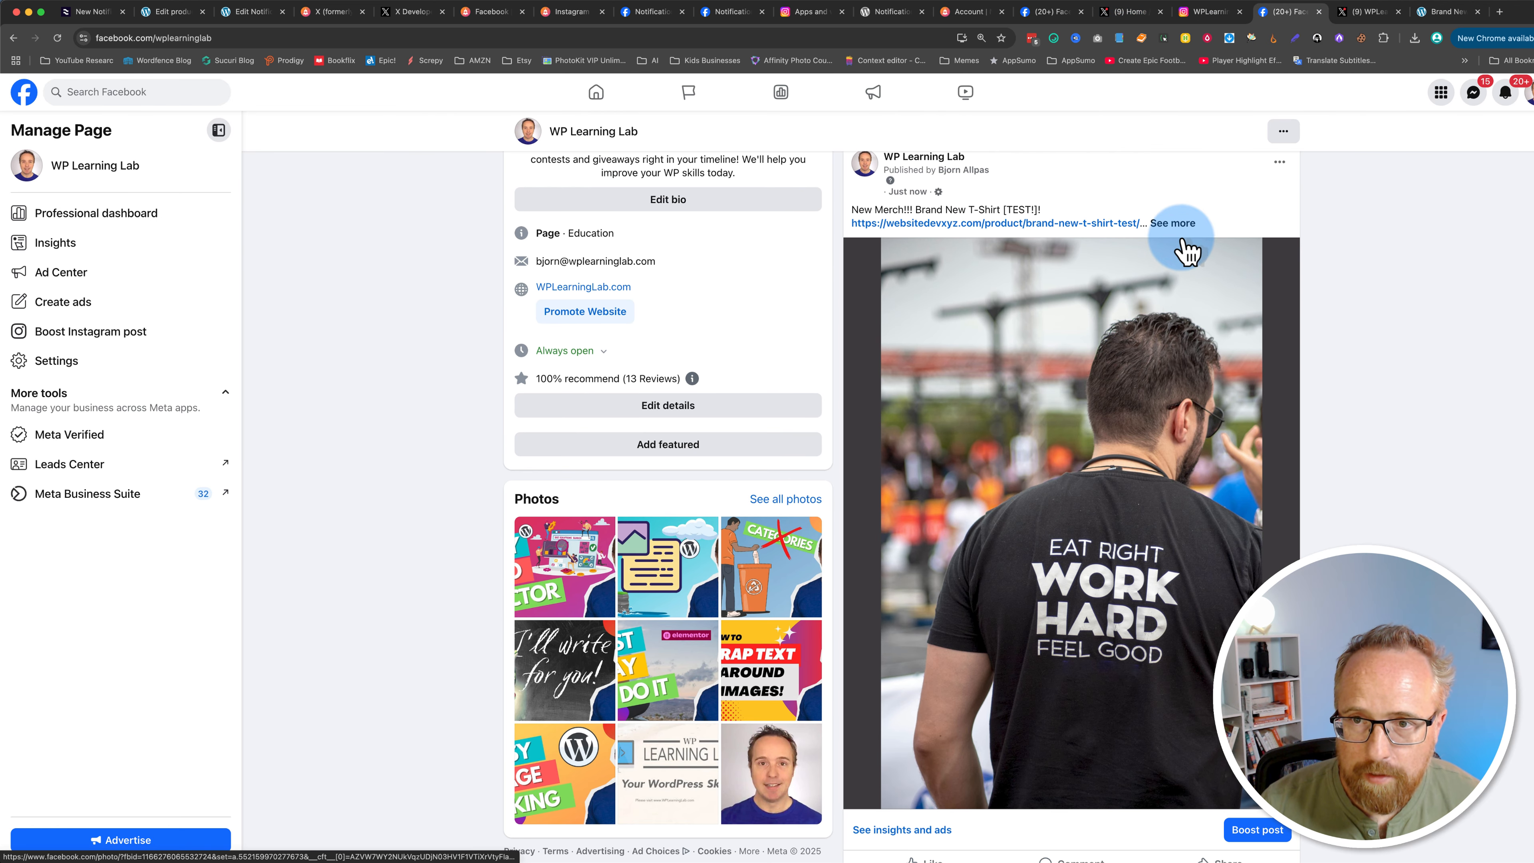
click(1172, 223)
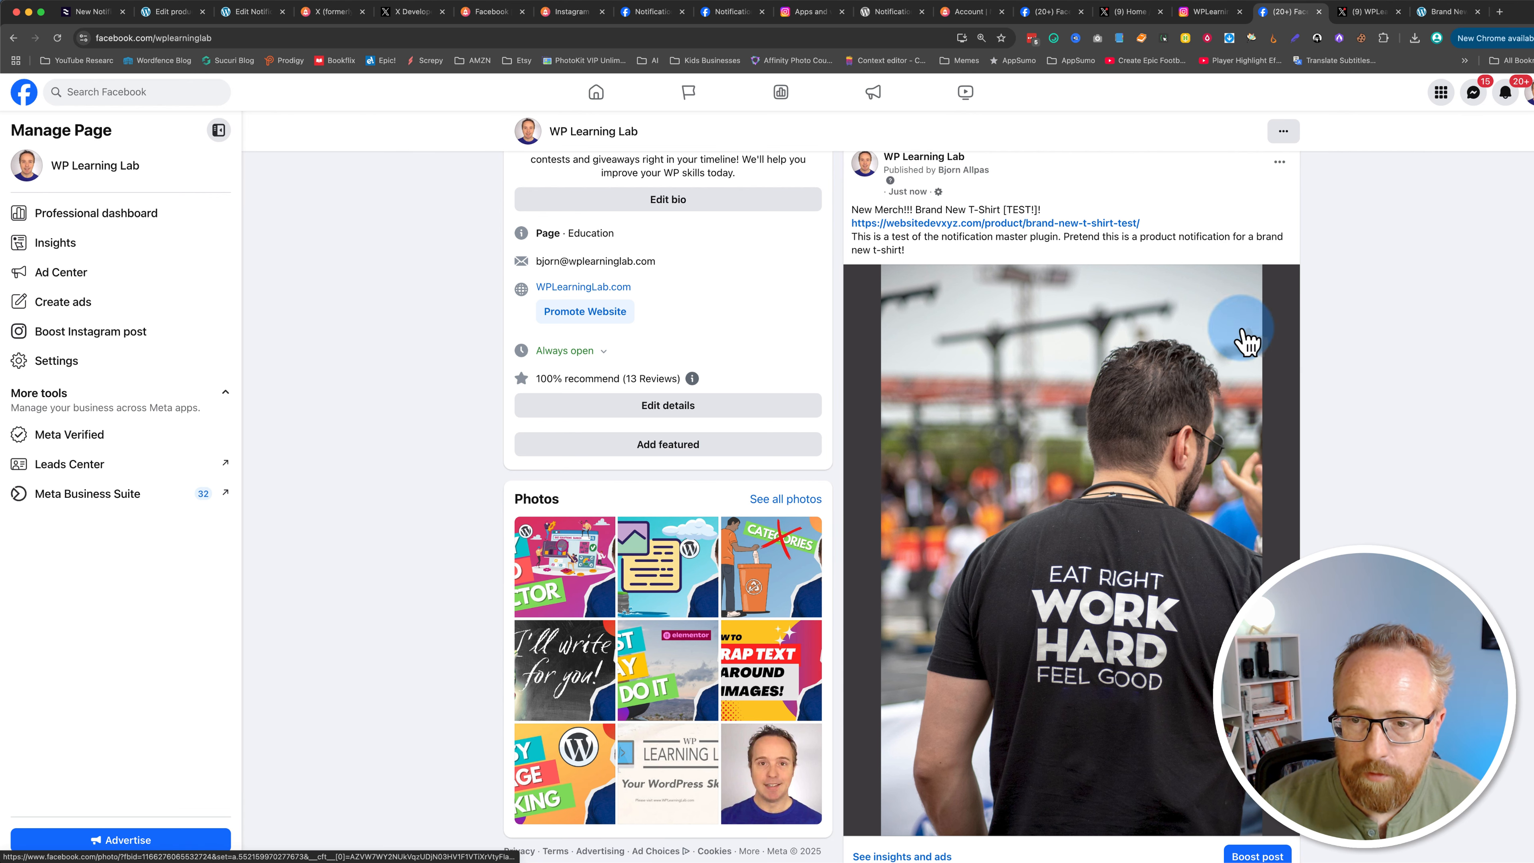
click(1369, 18)
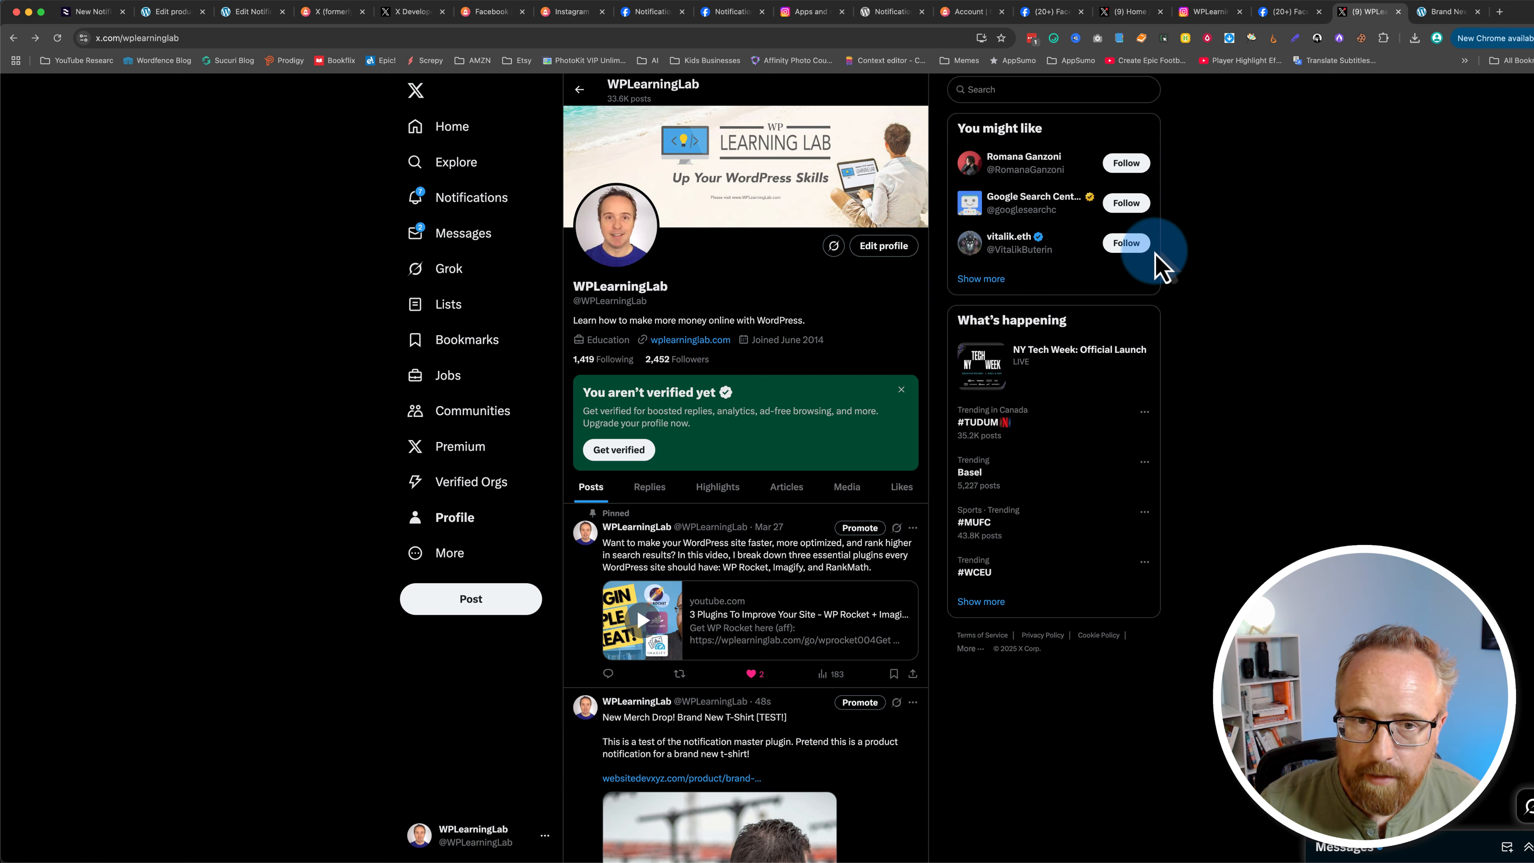
scroll(542, 666, down, 2)
scroll(604, 635, down, 4)
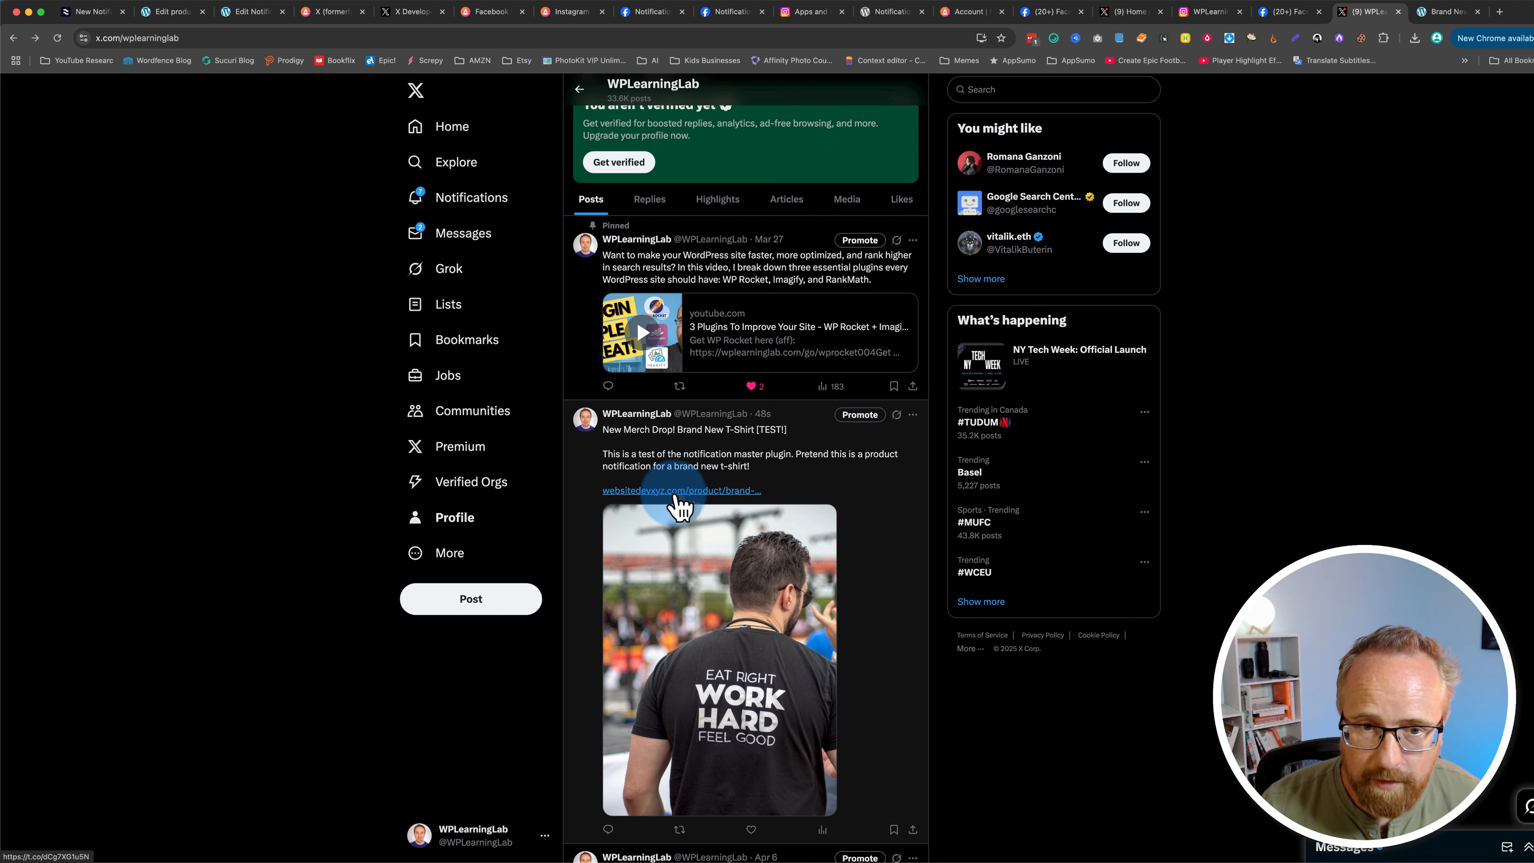
Step: Compare the new product posts on Instagram, Facebook and X once more
click(1209, 12)
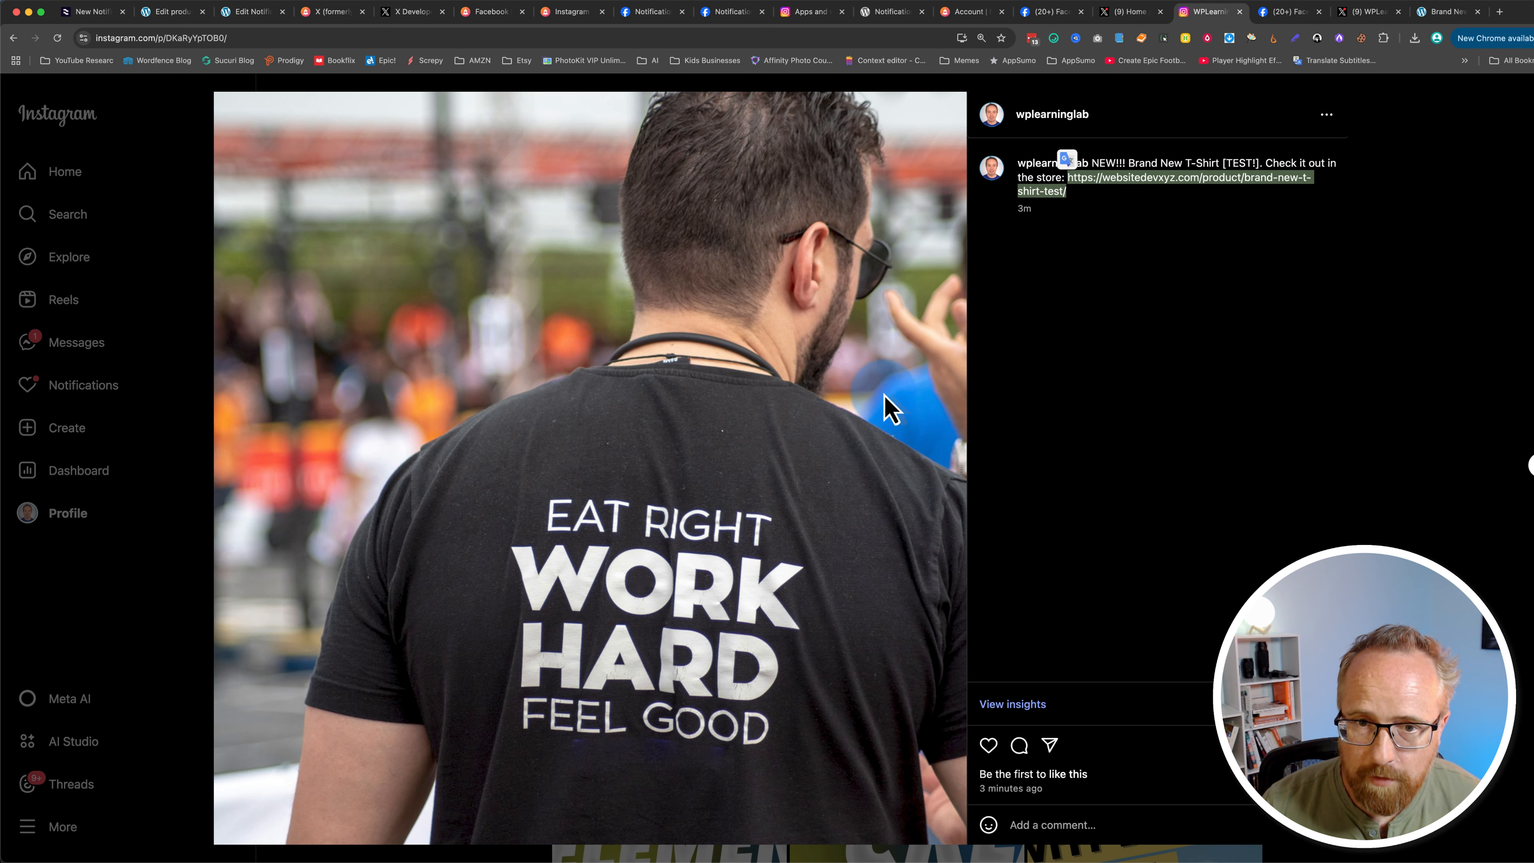
click(1073, 178)
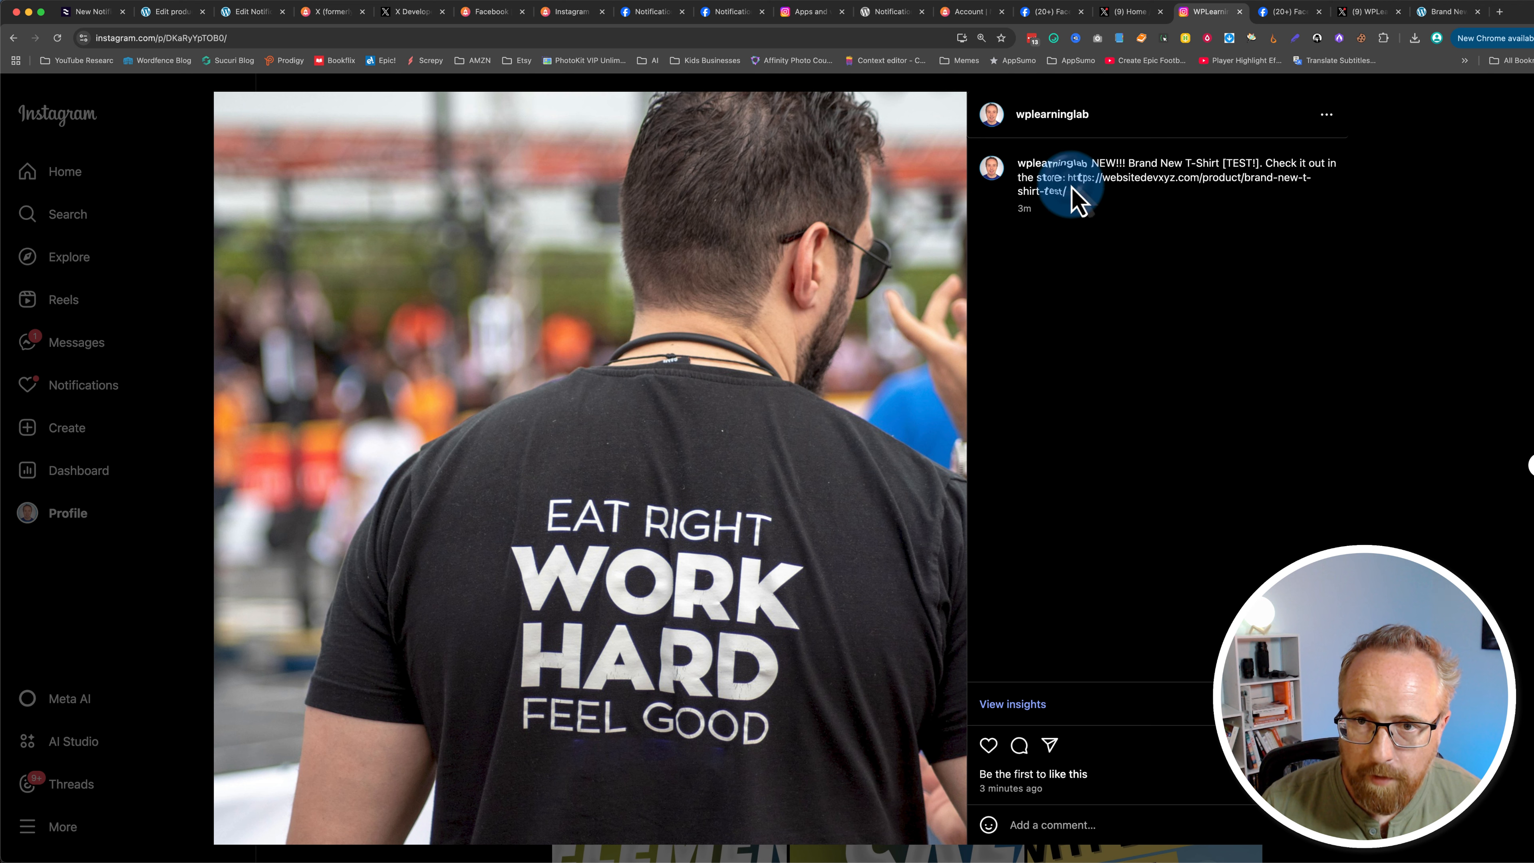
drag(1073, 192, 1062, 184)
click(1060, 181)
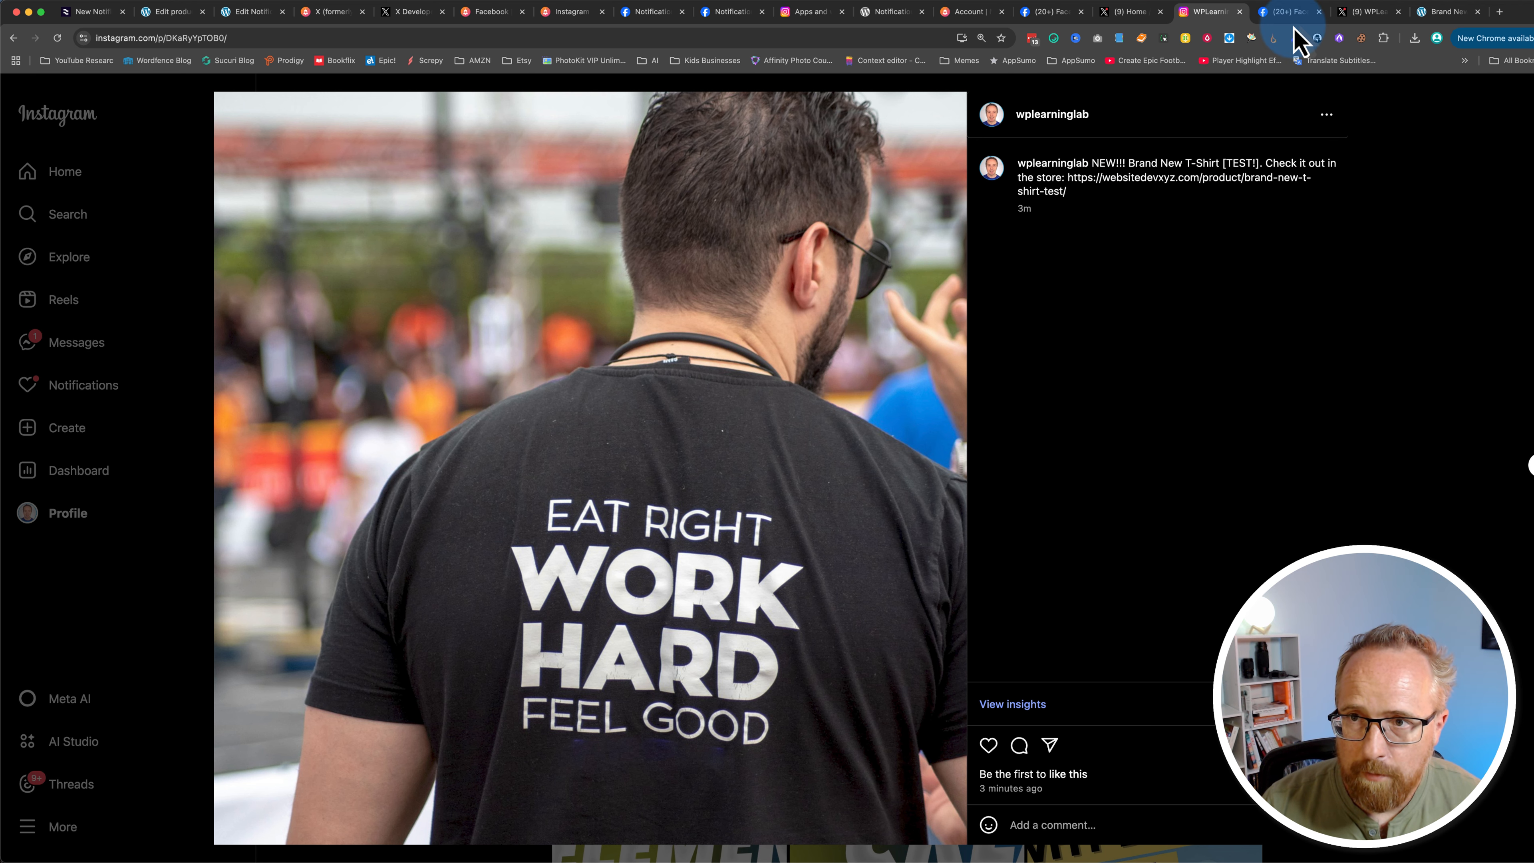
click(1358, 12)
click(1290, 16)
click(1154, 378)
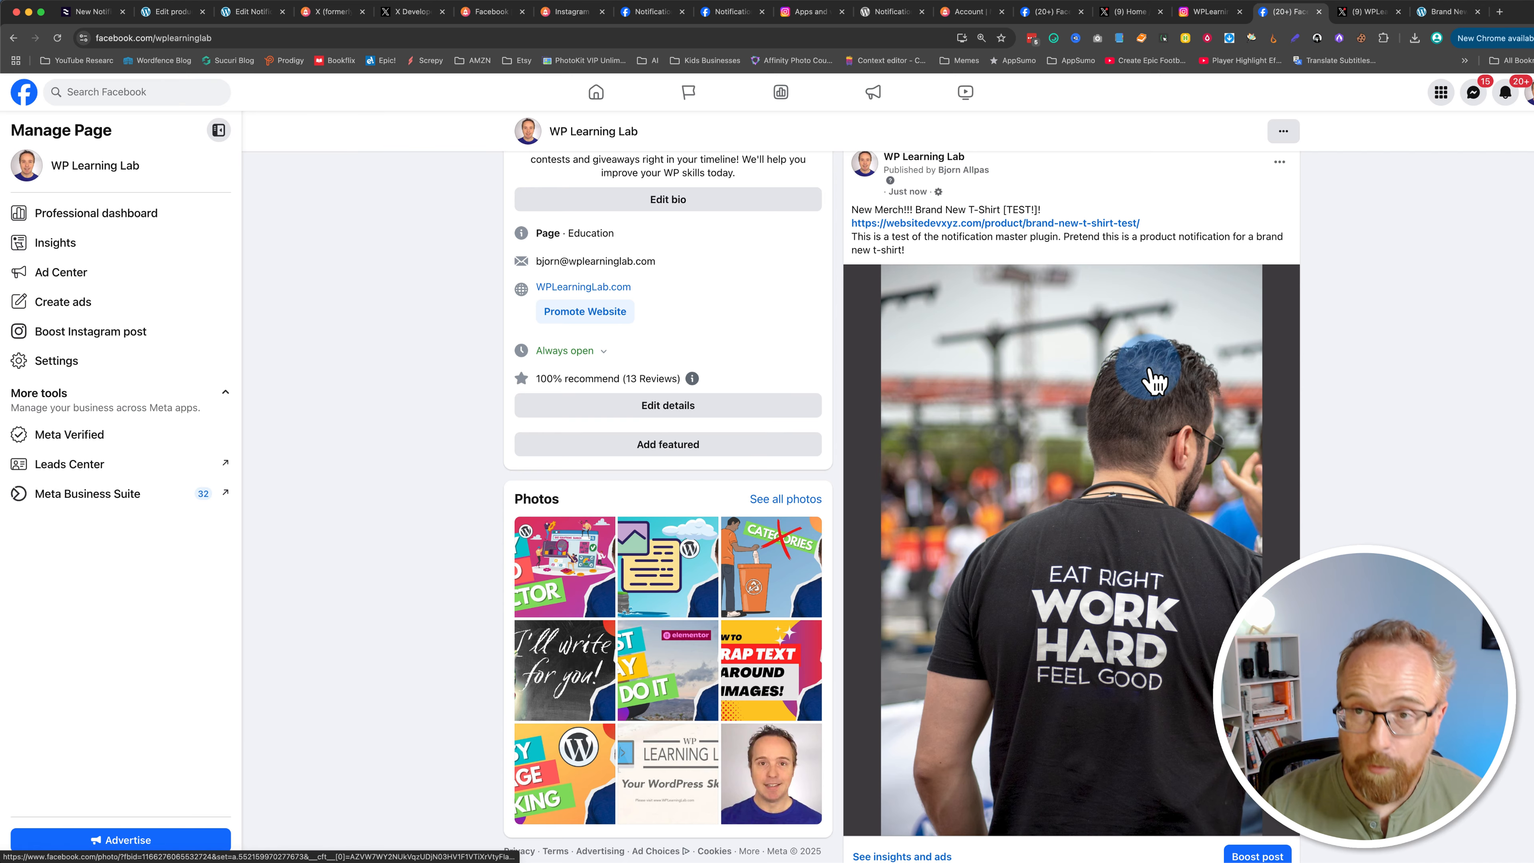
click(1366, 12)
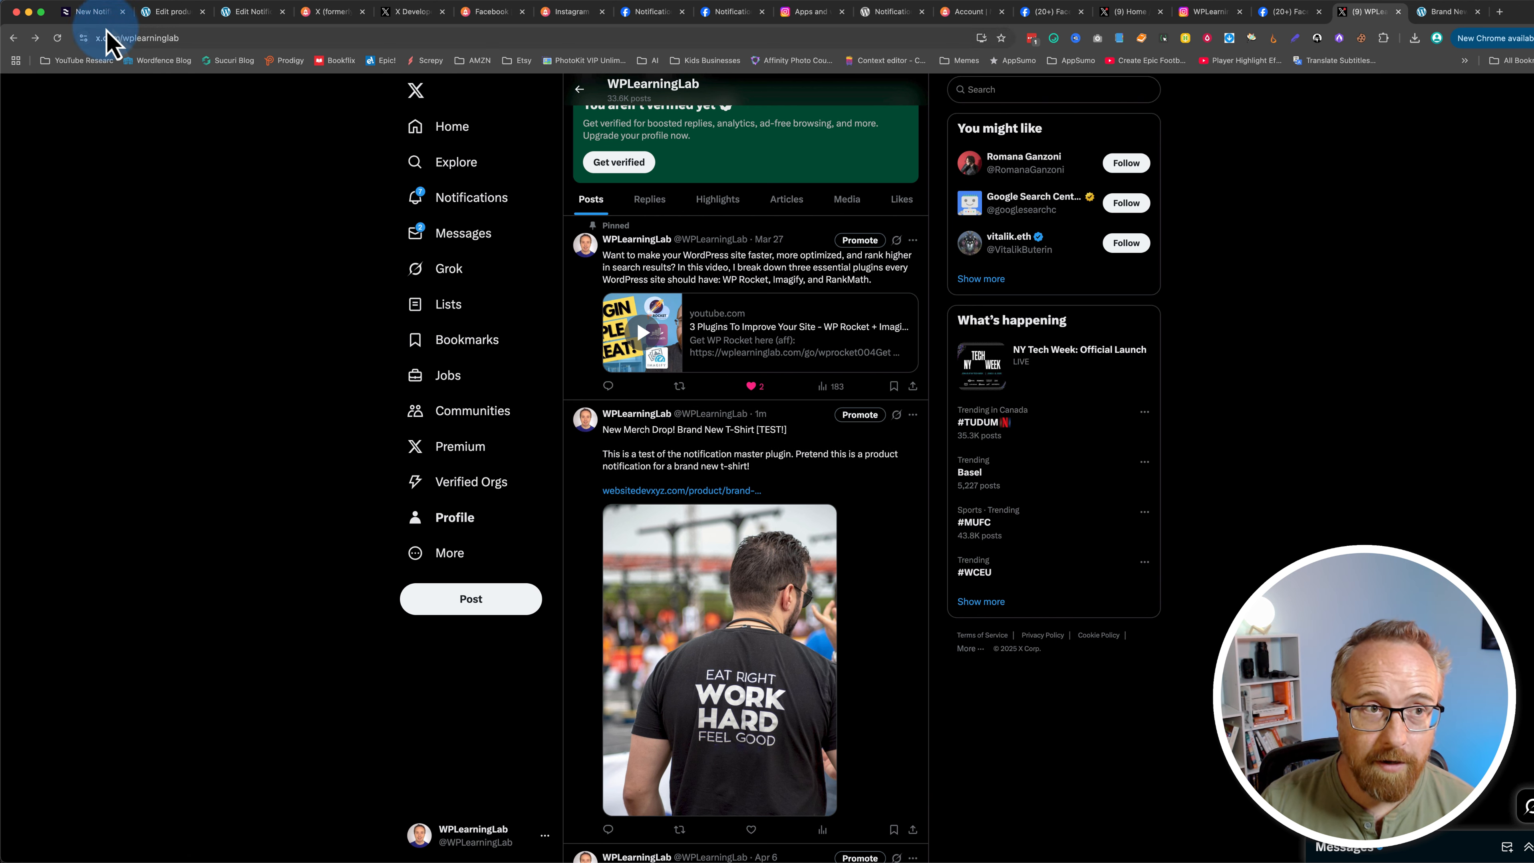
Step: Return to the Notification Master notifications list and review the existing product notification
click(97, 12)
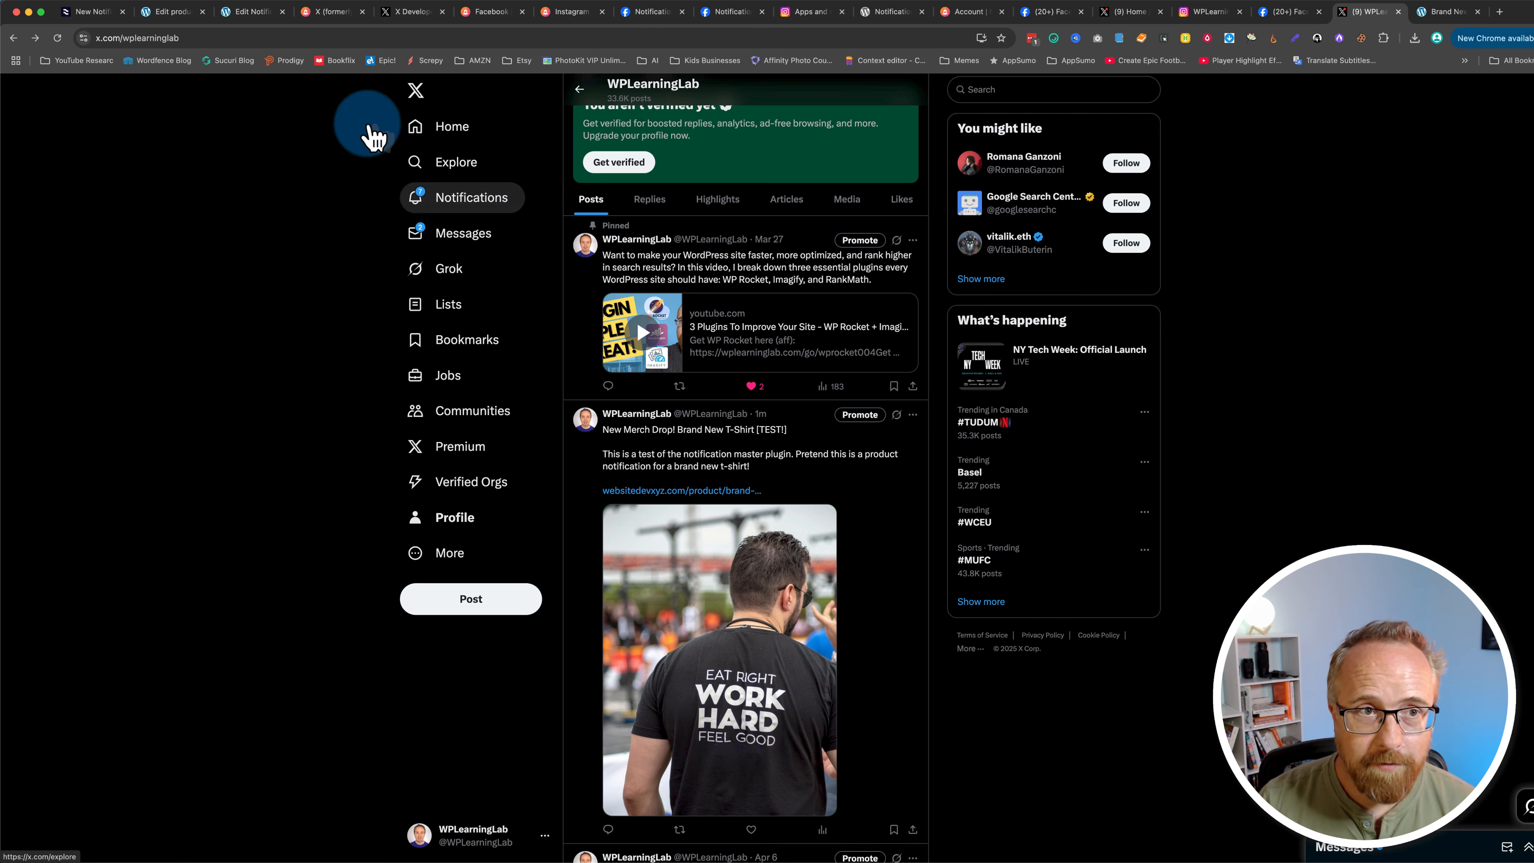
click(241, 12)
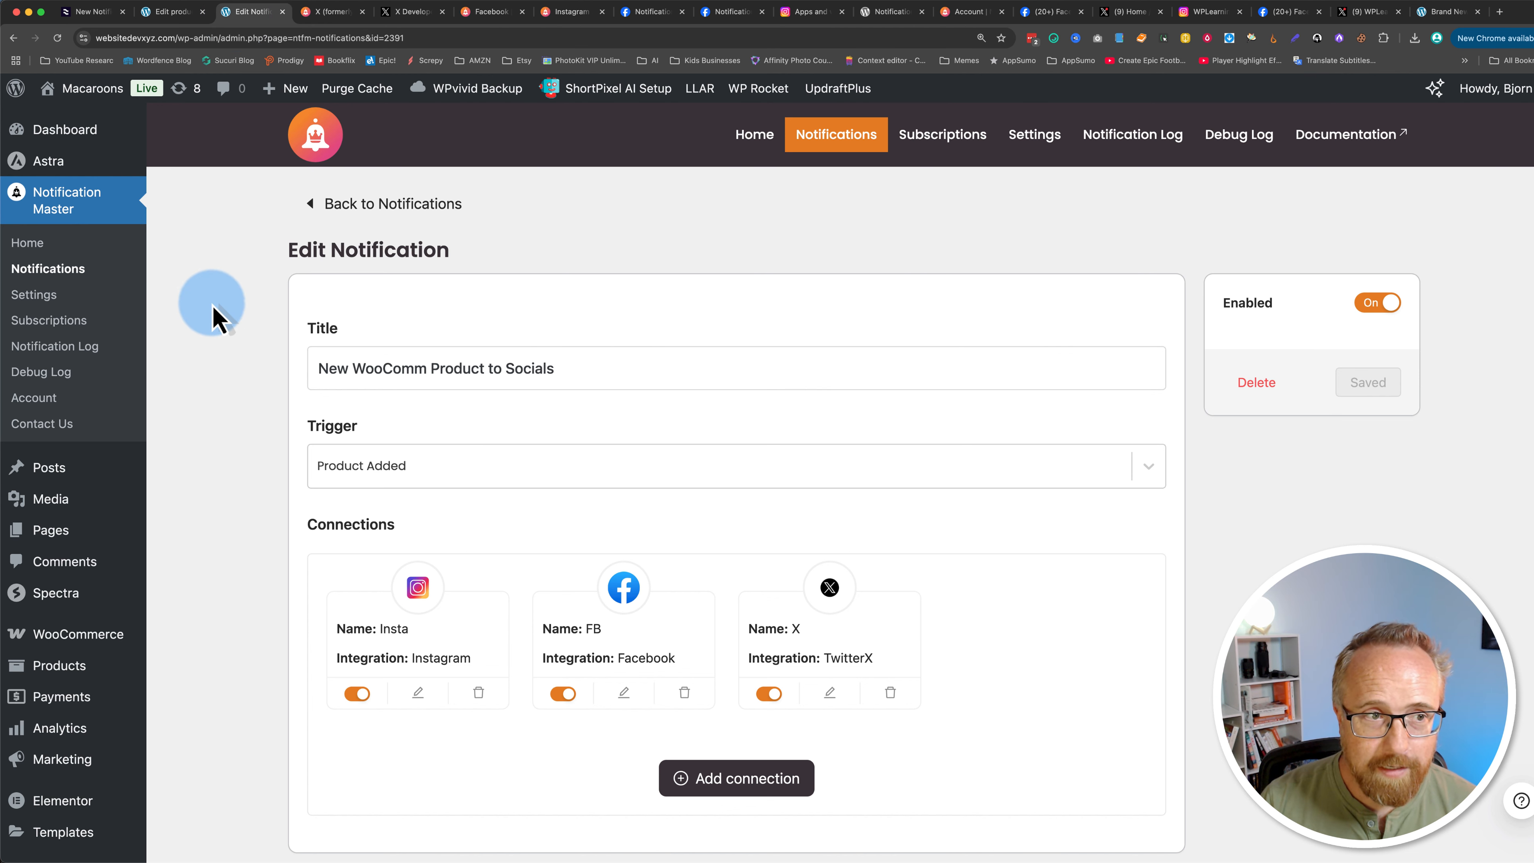
click(38, 270)
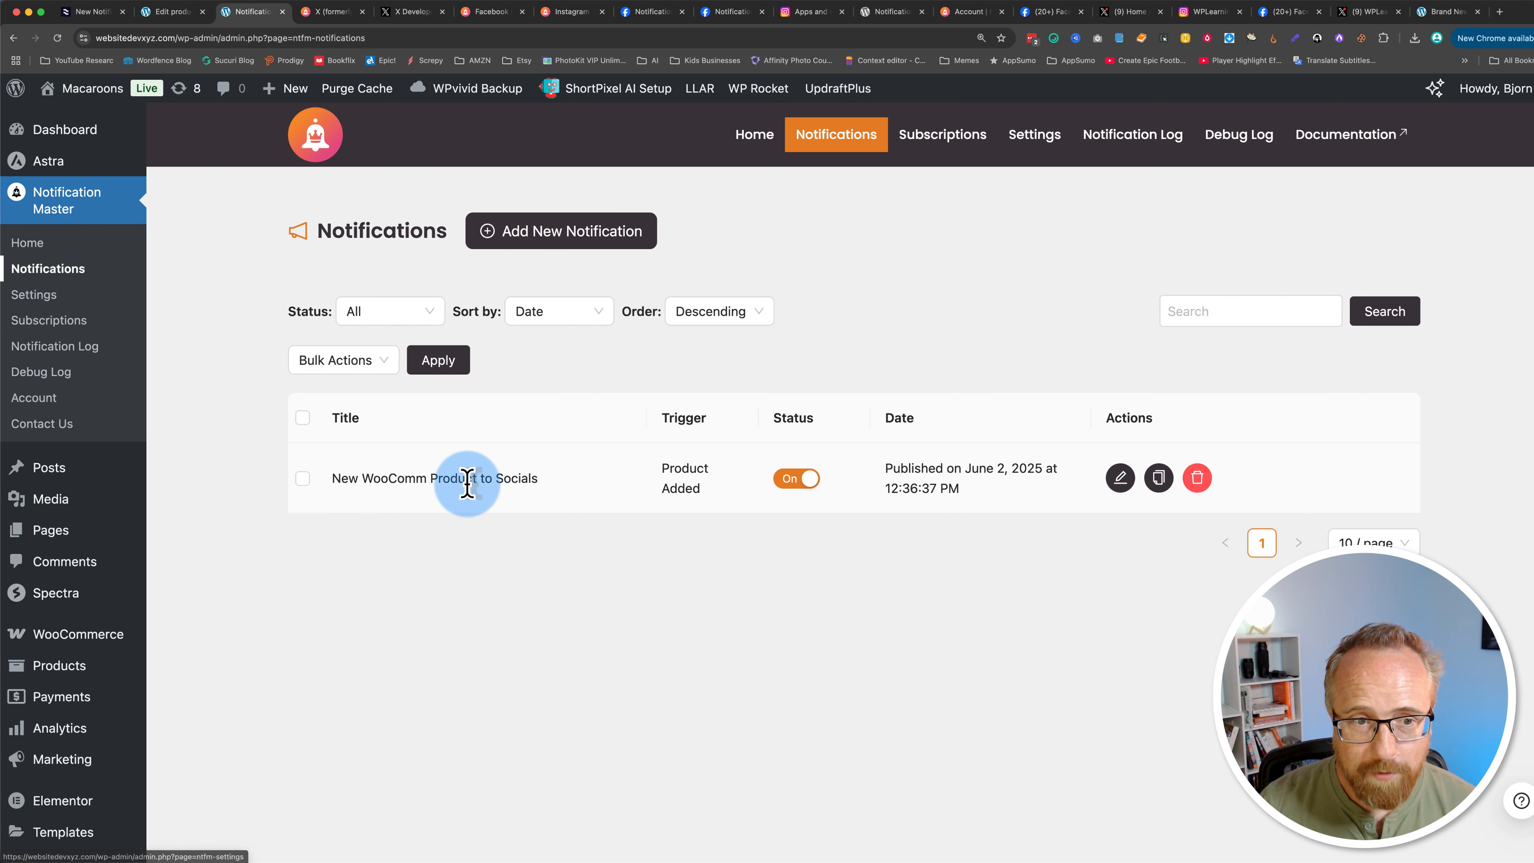
drag(333, 478, 658, 489)
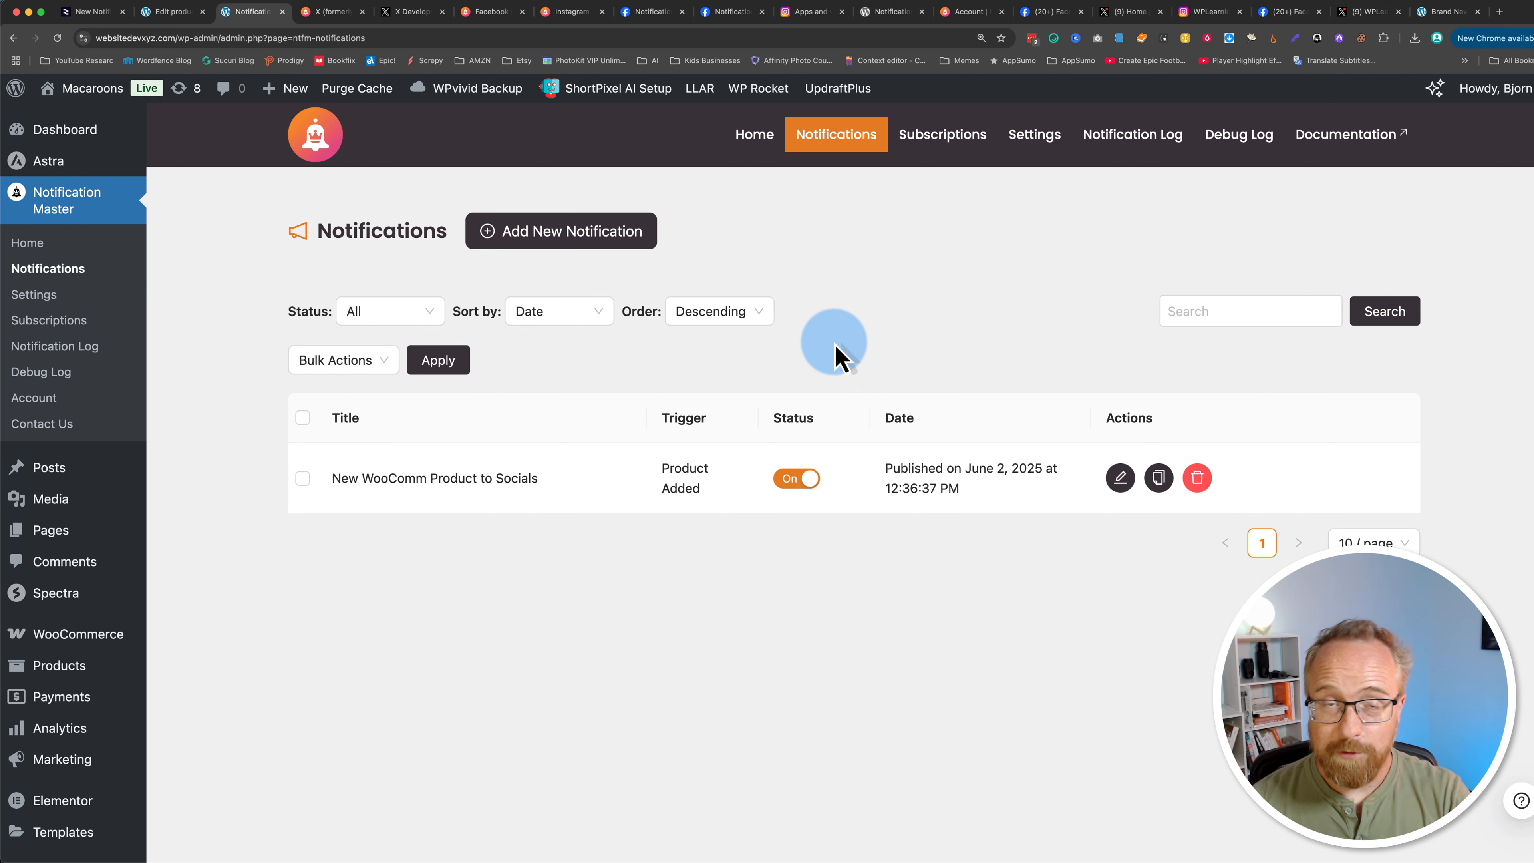
click(1202, 12)
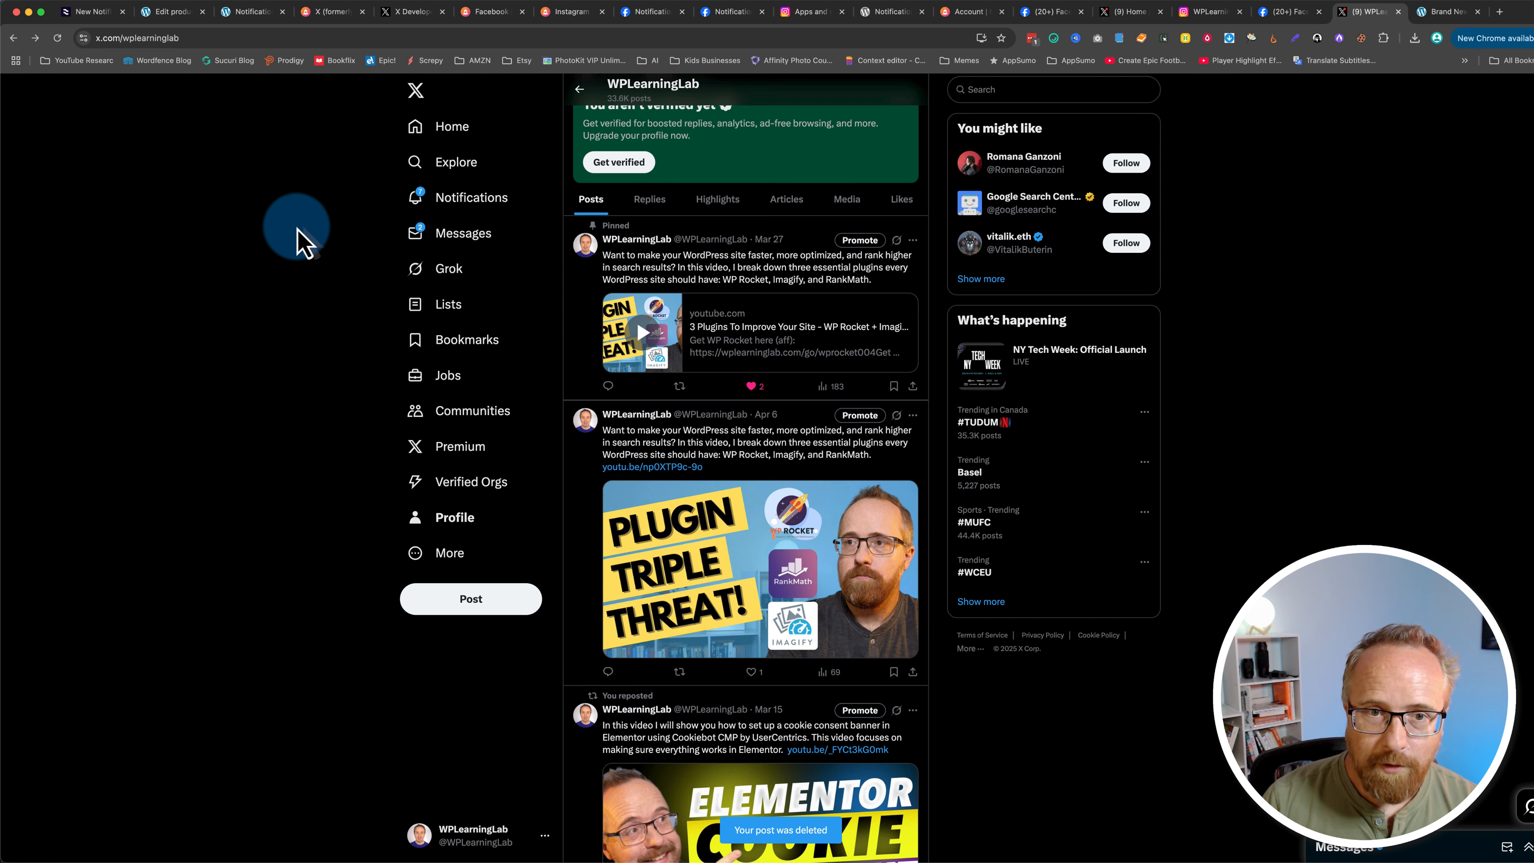
click(248, 11)
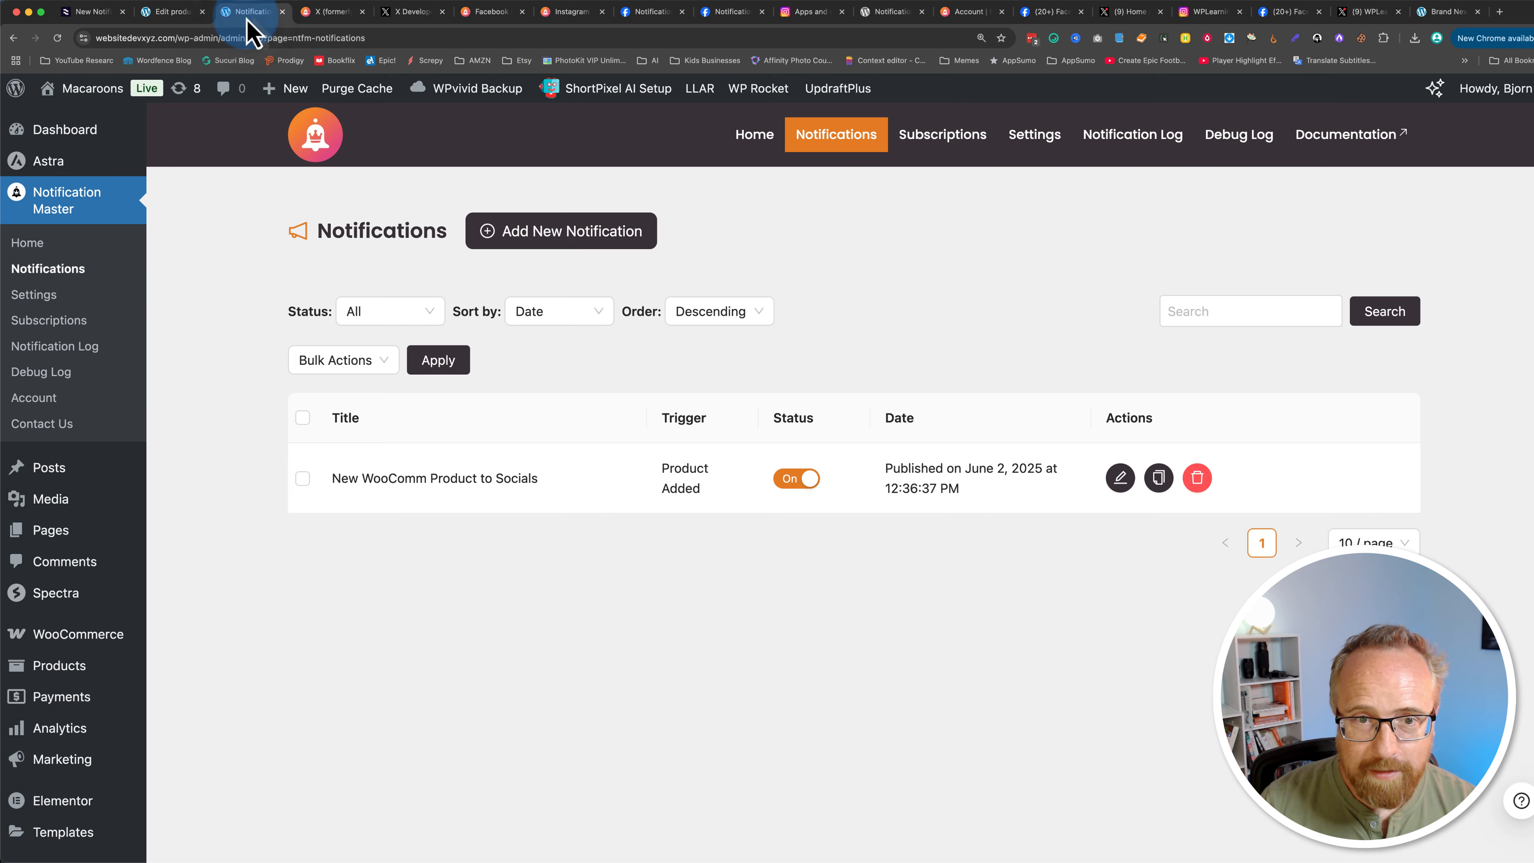
Step: Create a new notification titled WooCom order status update to Whatsapp via Twillio and save it
click(577, 241)
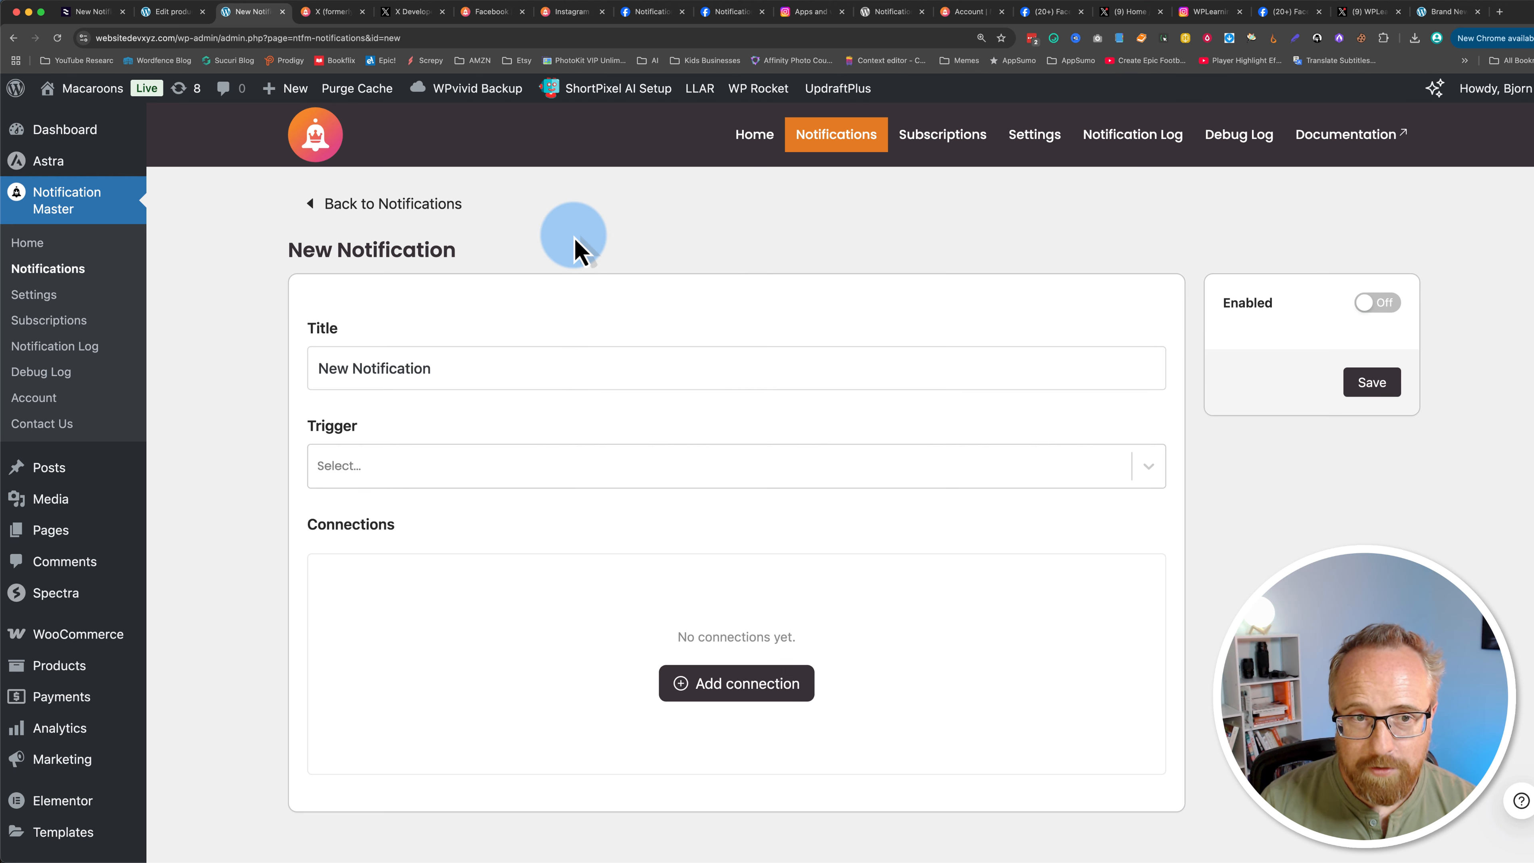
triple_click(471, 363)
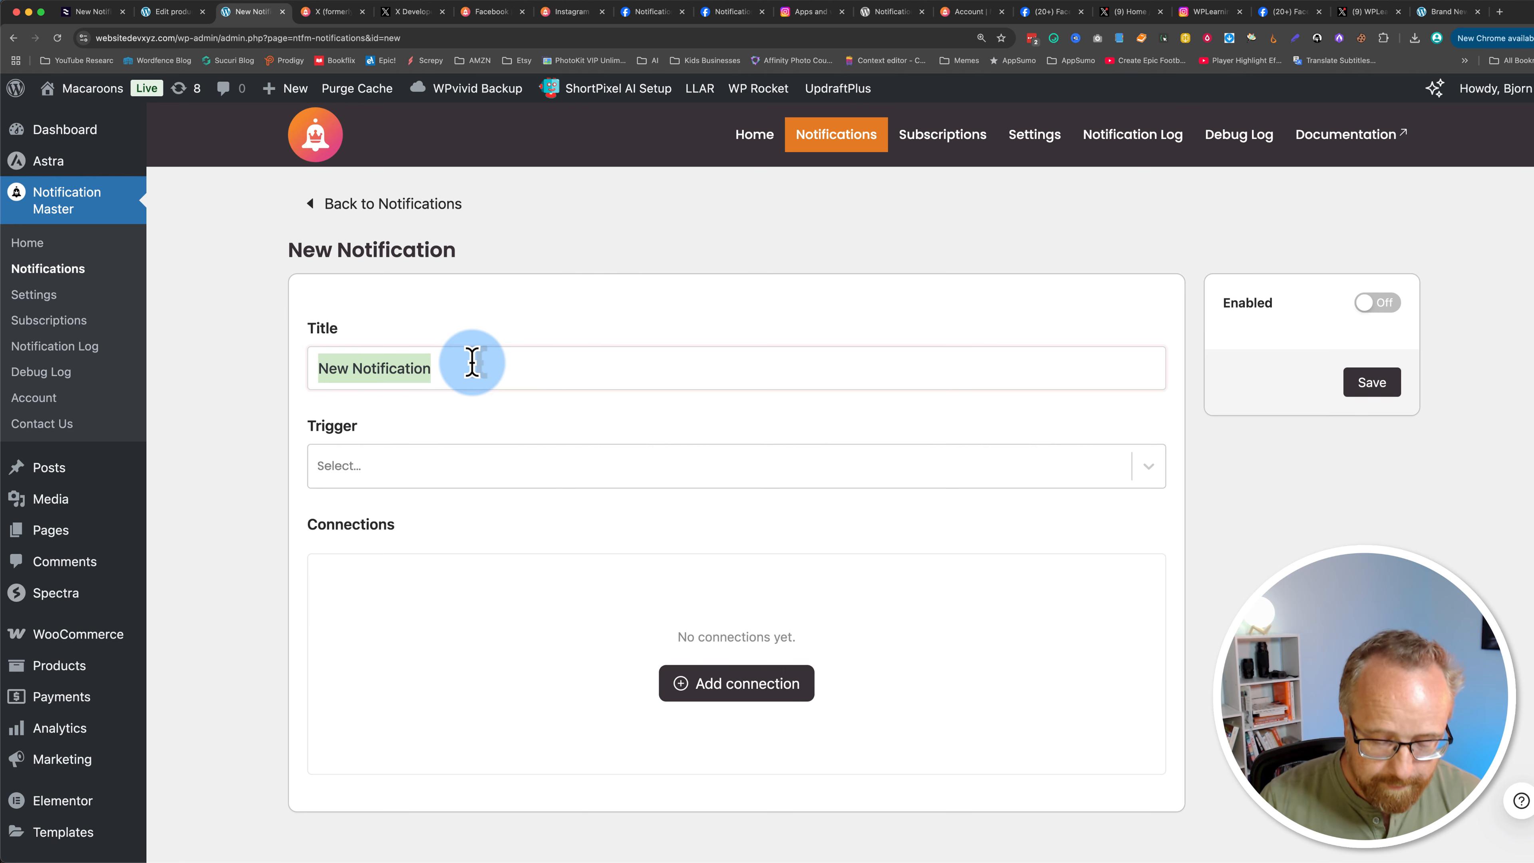
key(super+v)
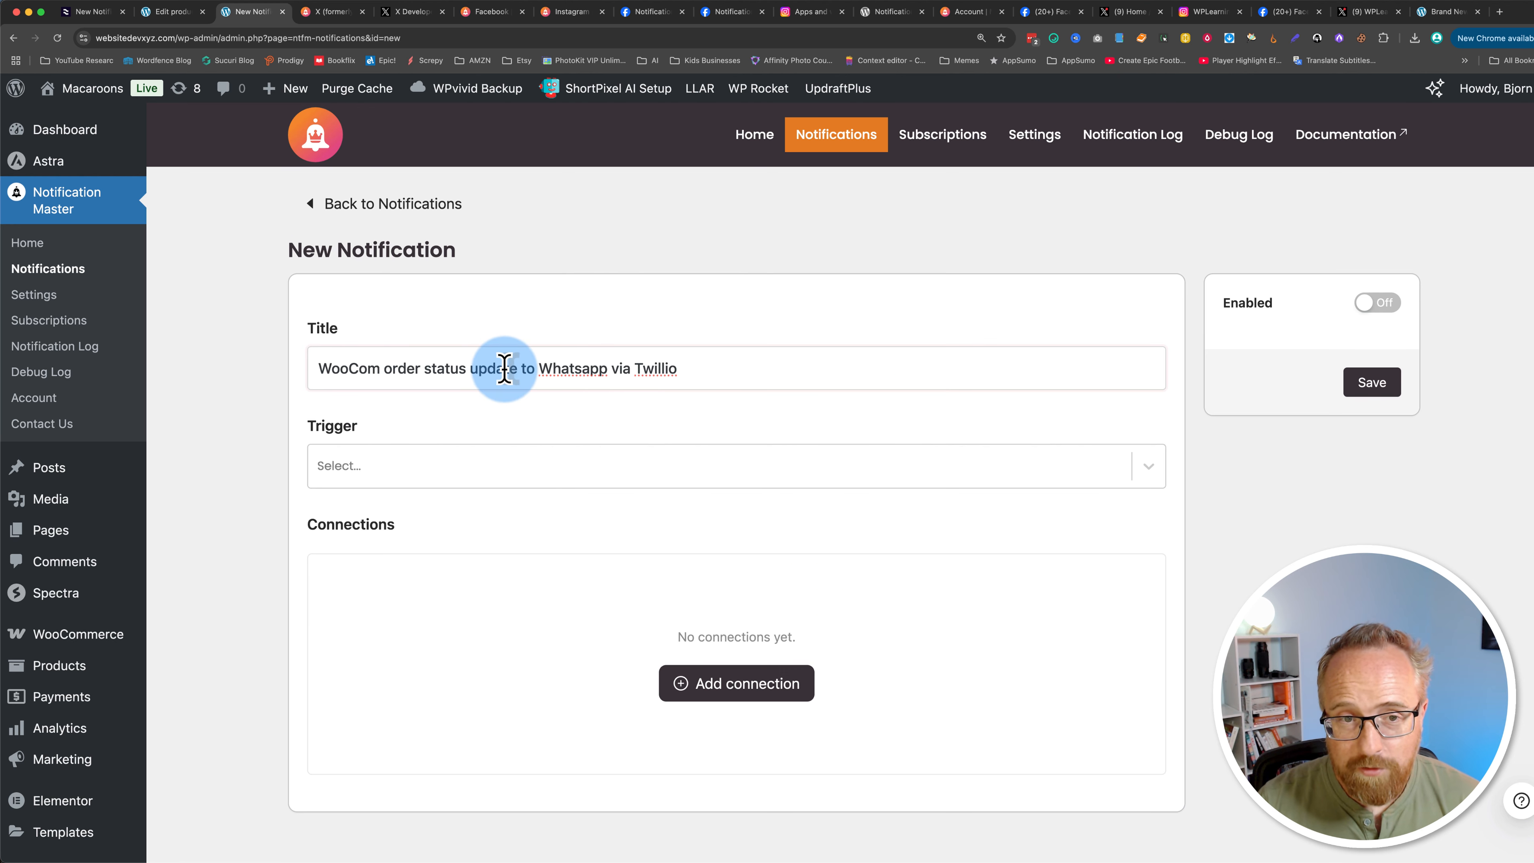
triple_click(676, 369)
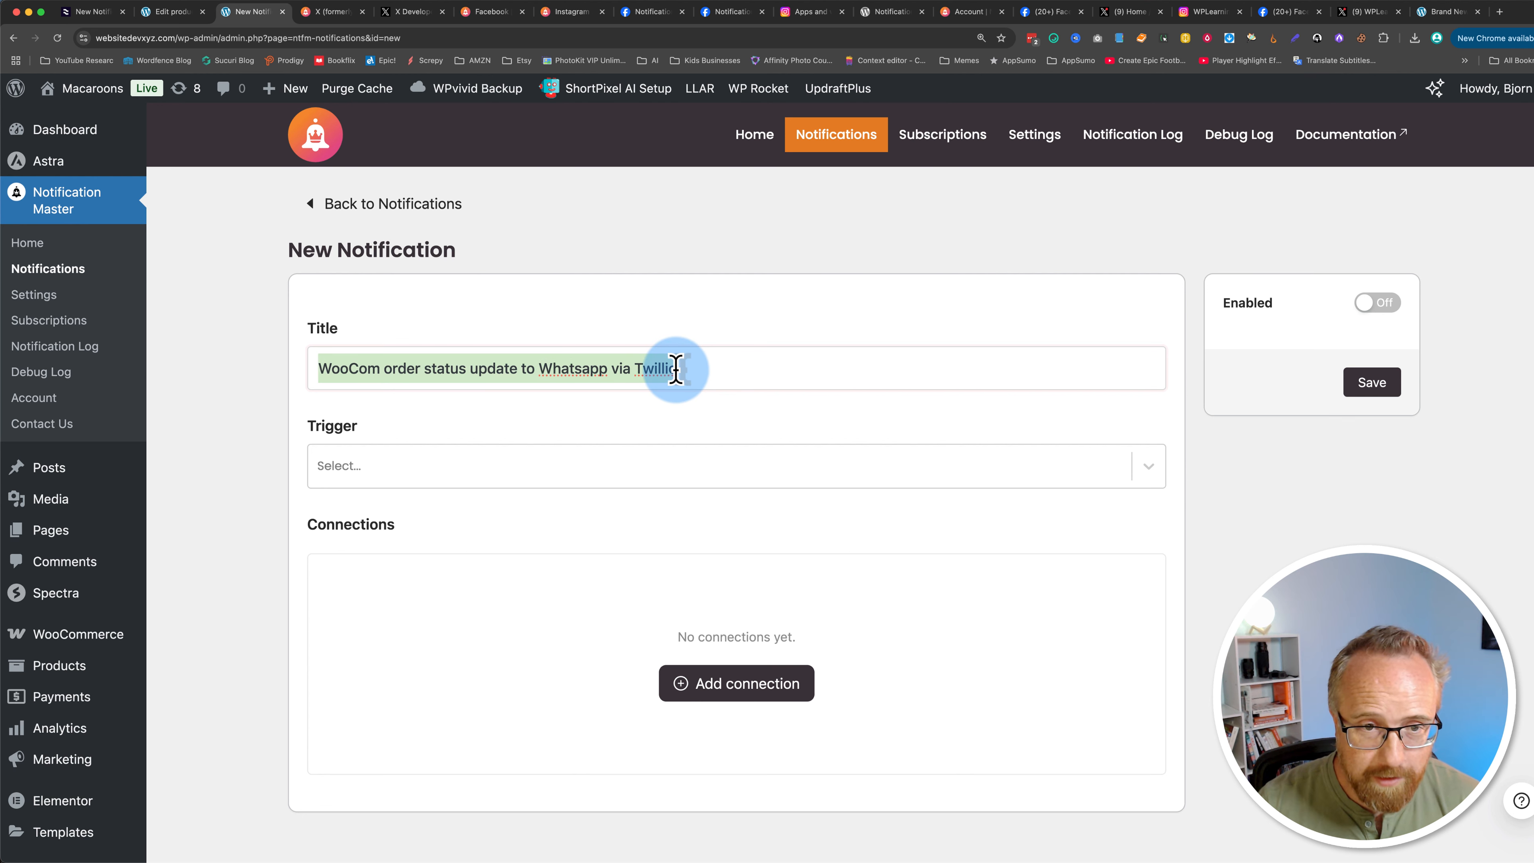
click(702, 405)
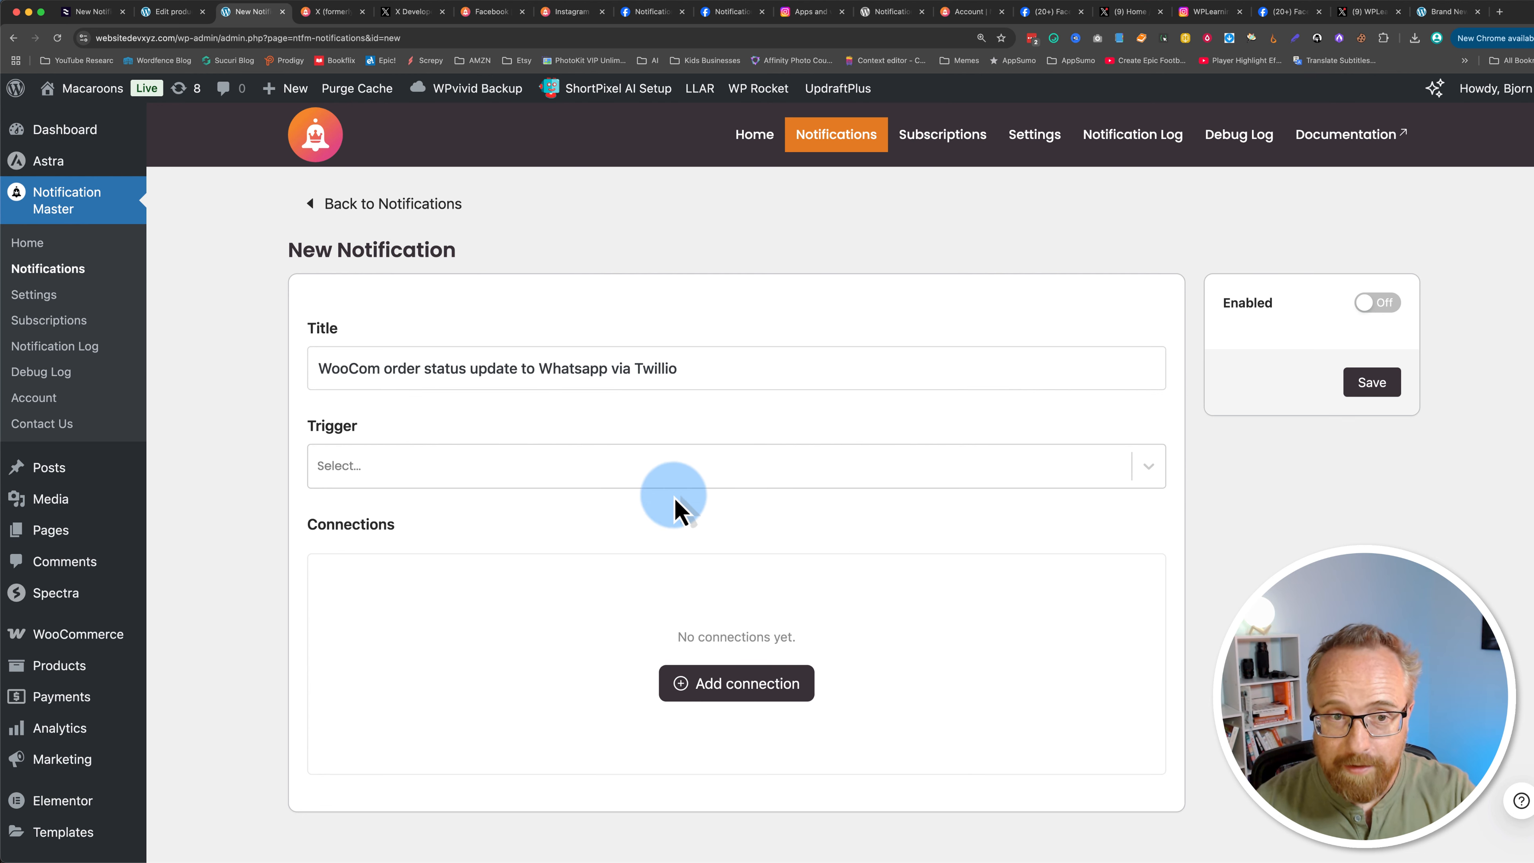
click(1386, 387)
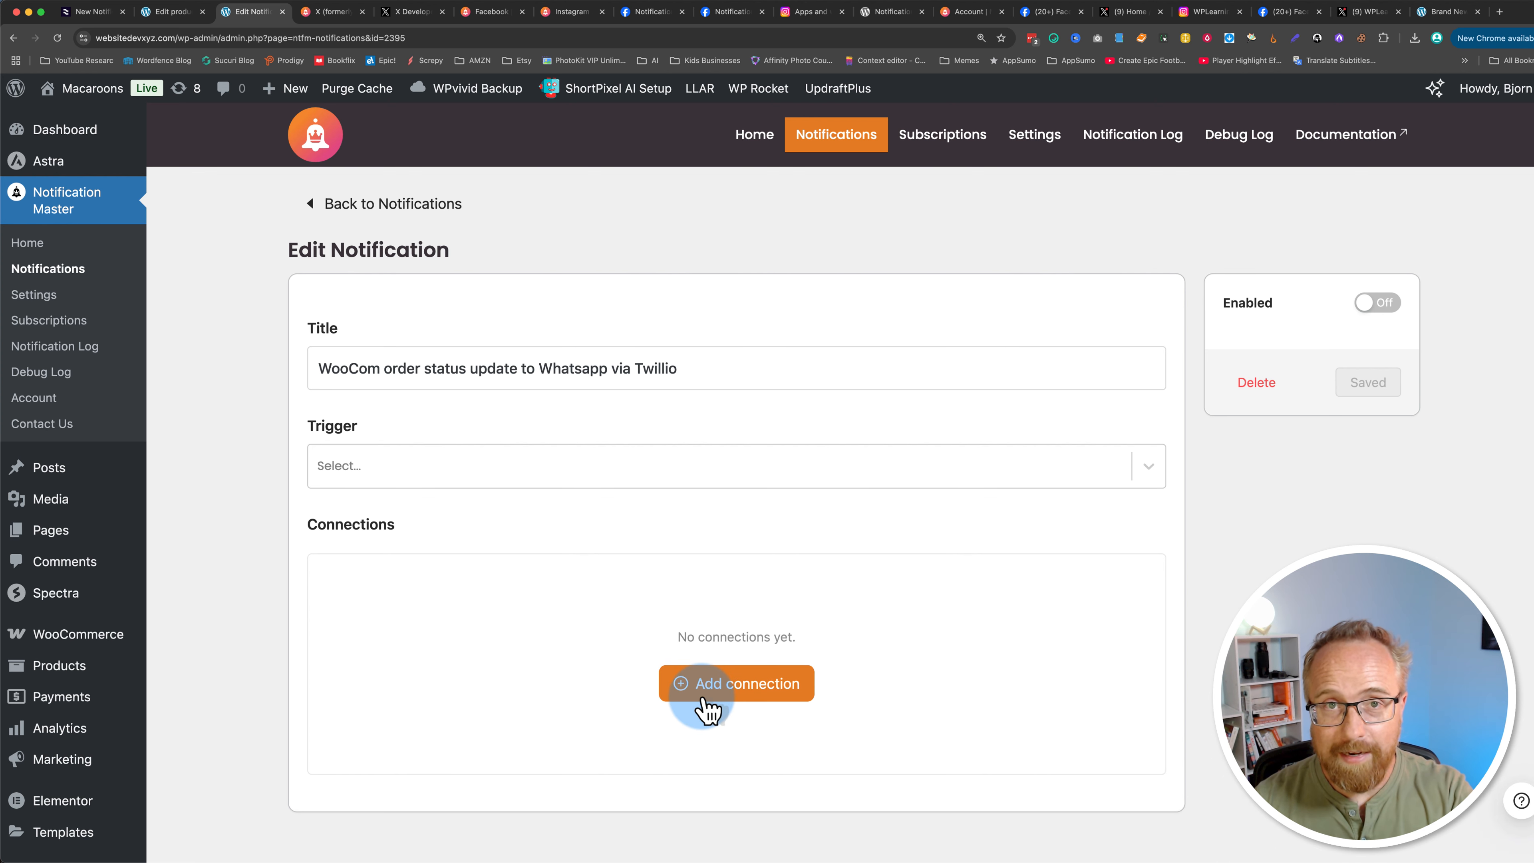
Step: Open the trigger options for the new notification
click(433, 474)
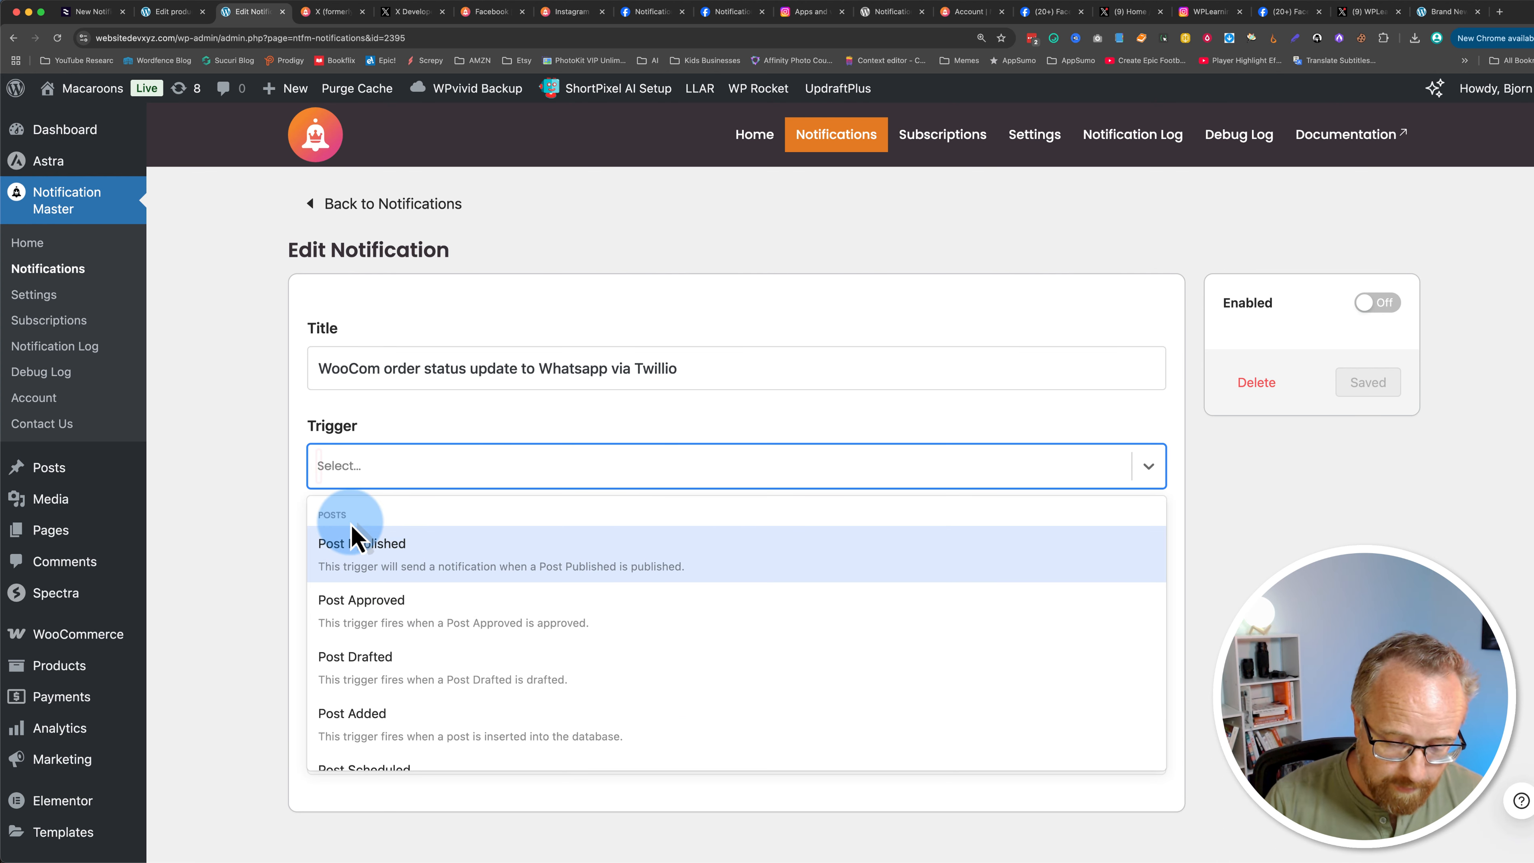
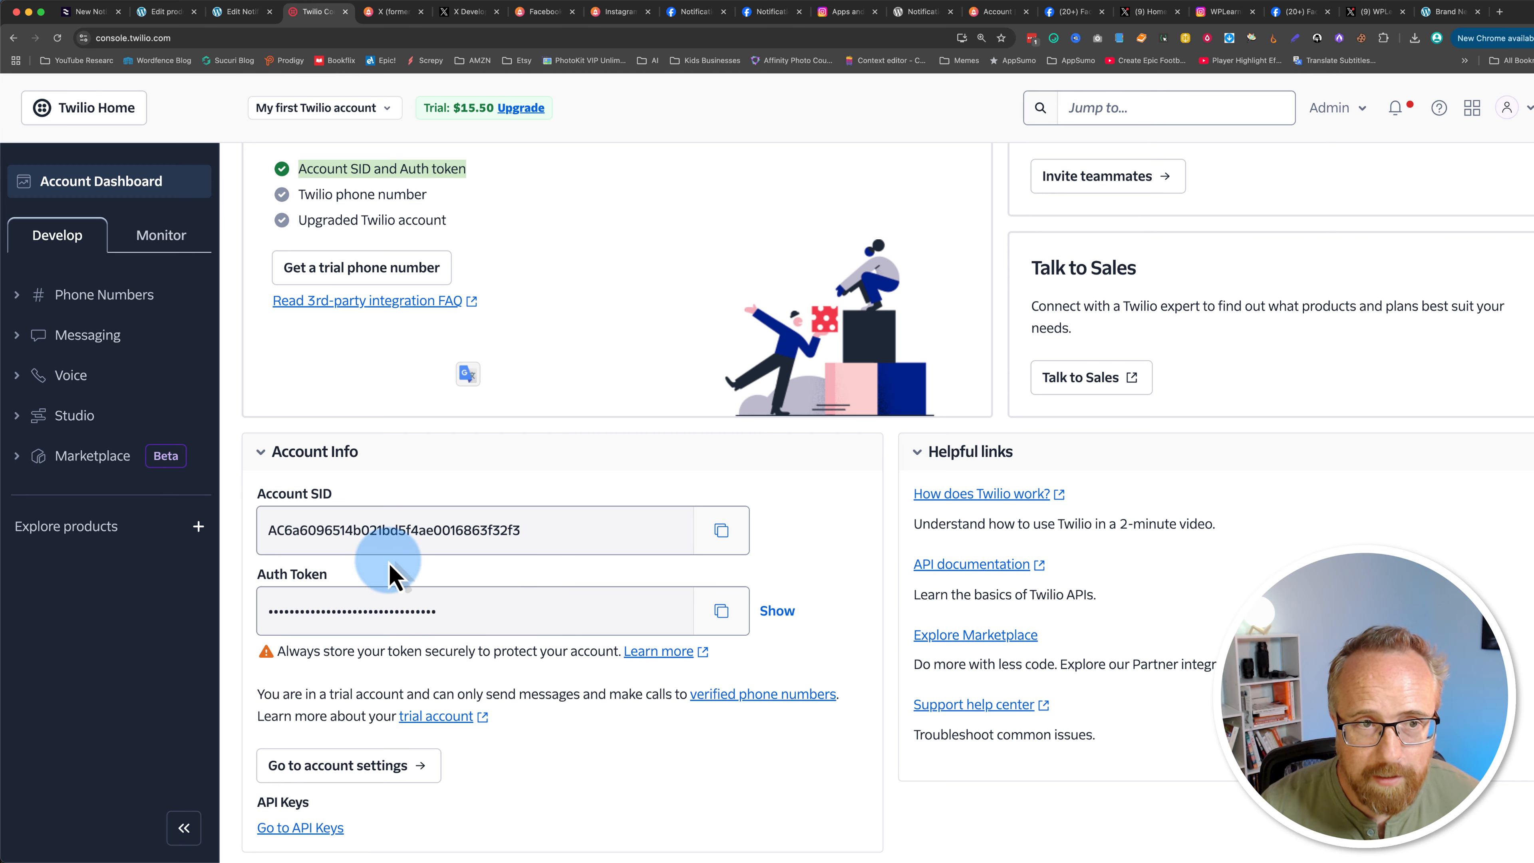
Step: Get a trial phone number from the Twilio account dashboard
scroll(257, 479, up, 4)
drag(322, 418, 432, 435)
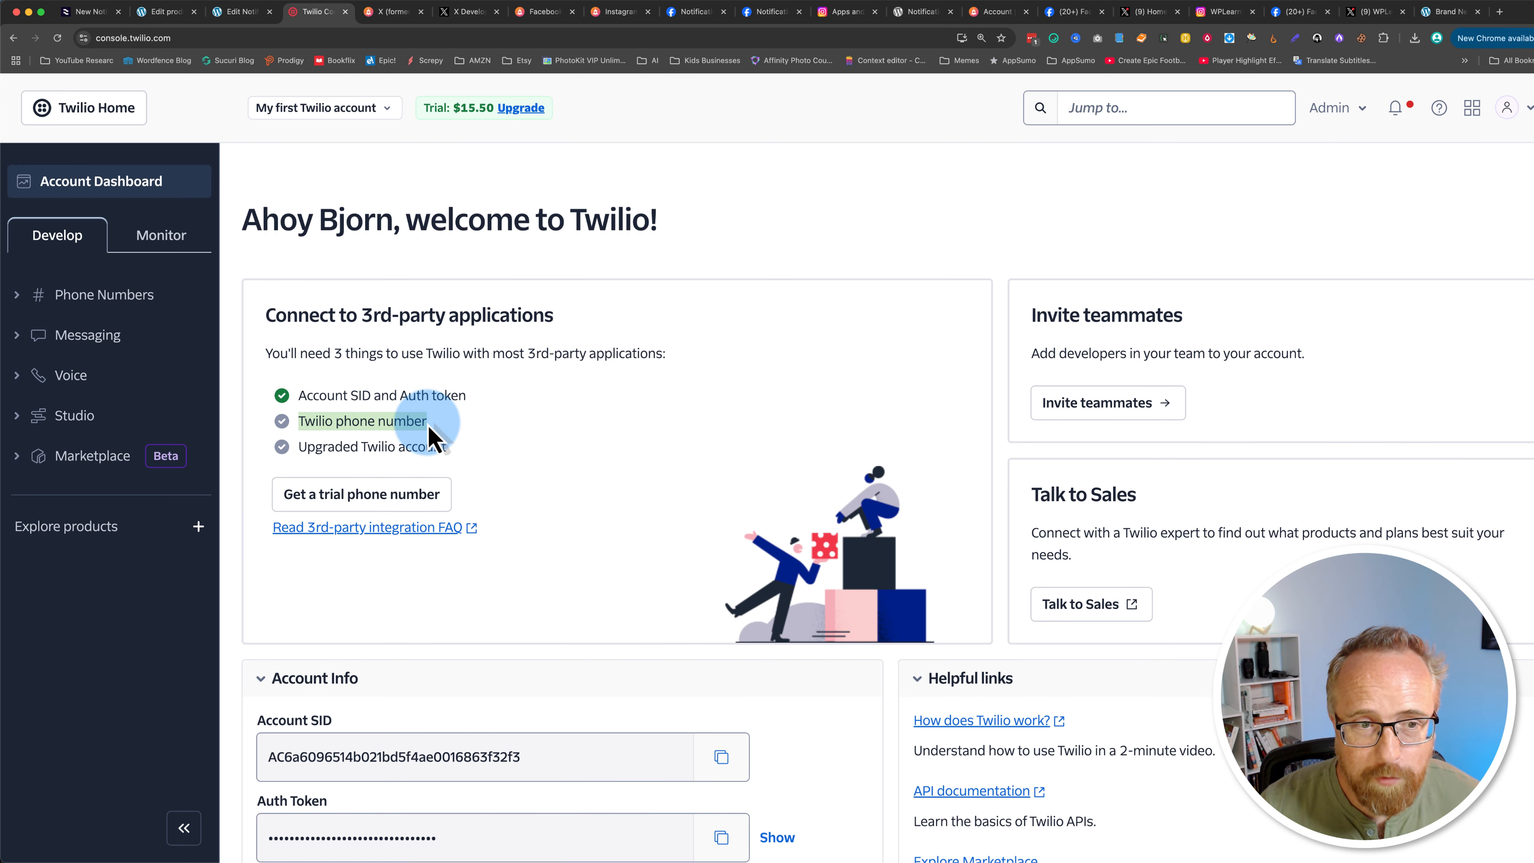
drag(299, 445, 439, 450)
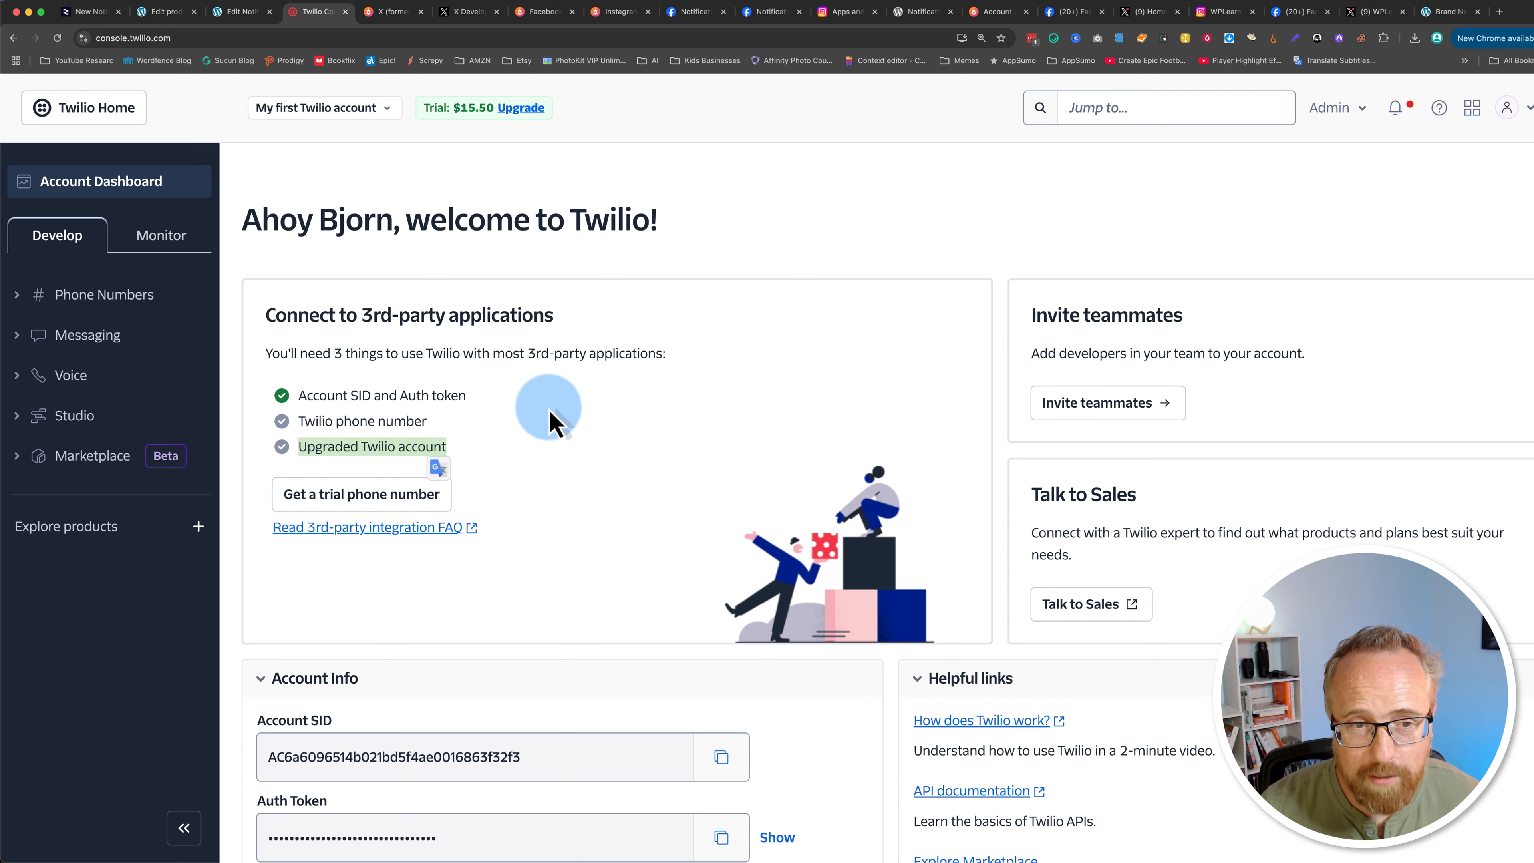
drag(331, 442, 432, 456)
click(486, 458)
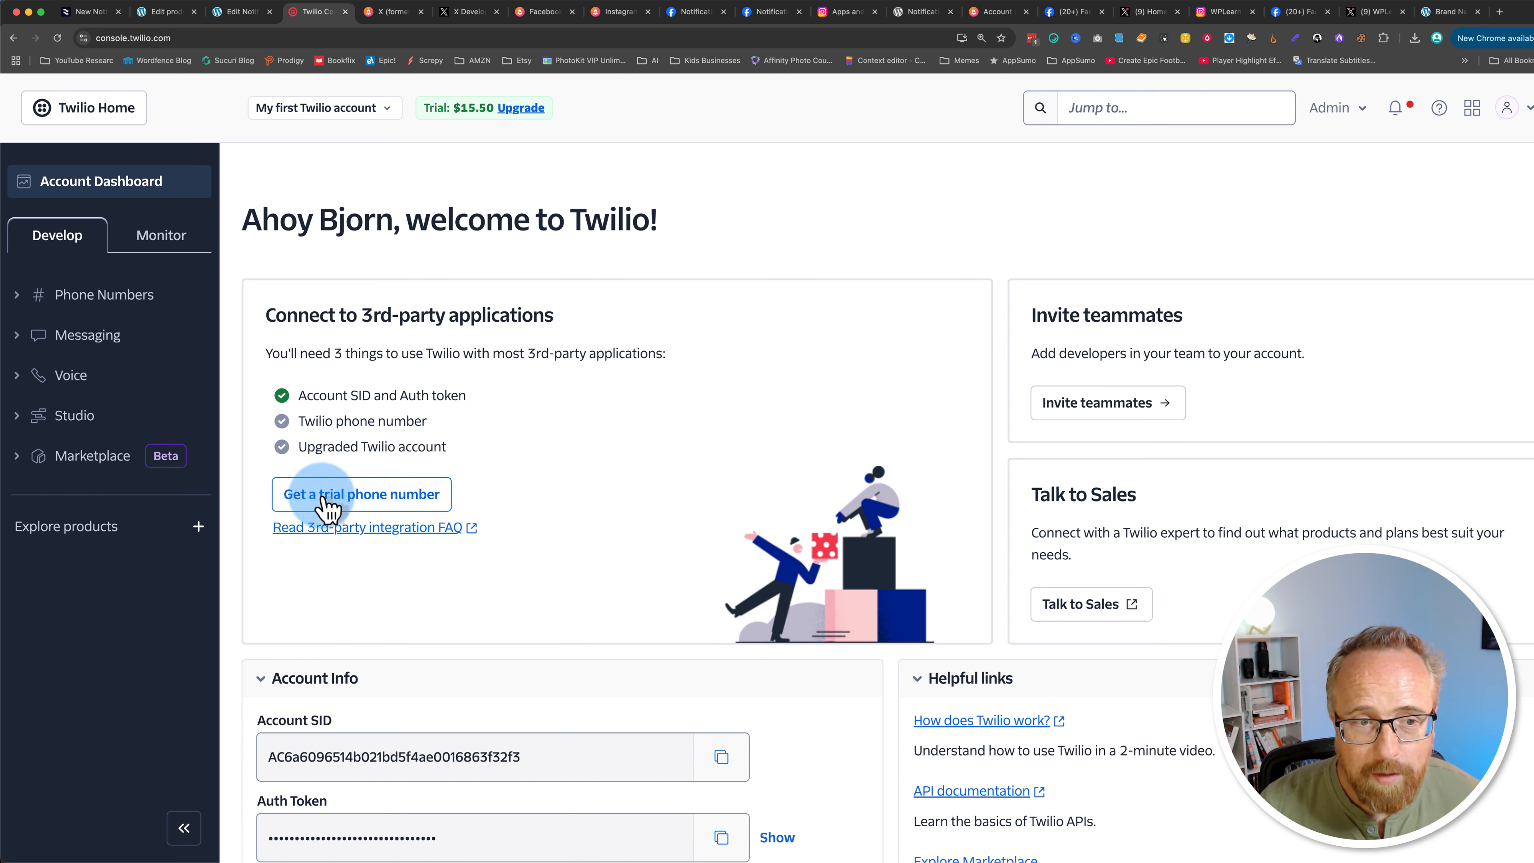
click(352, 502)
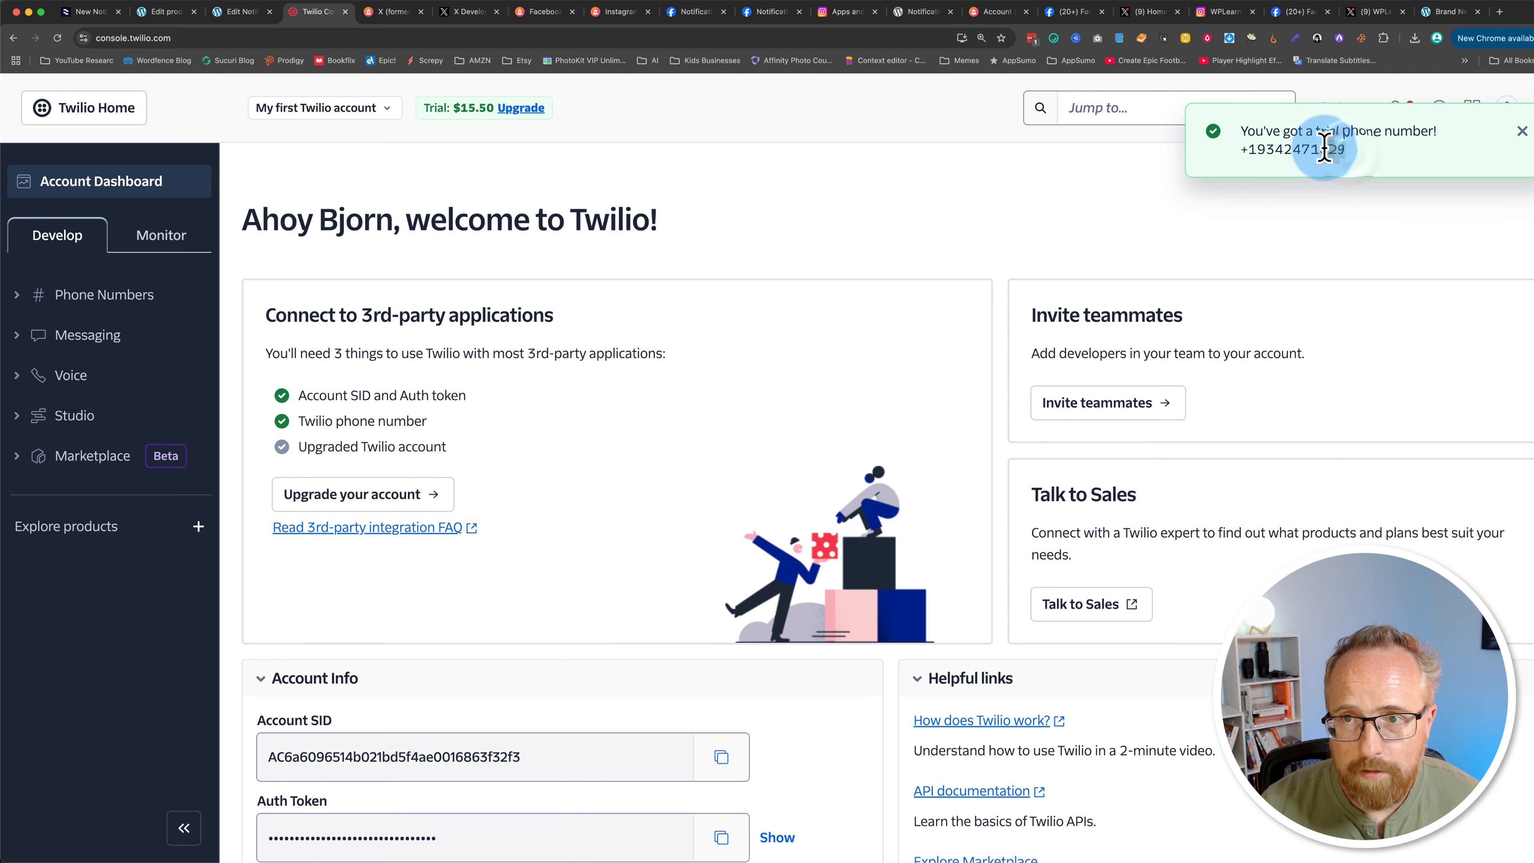
drag(1348, 149, 1248, 151)
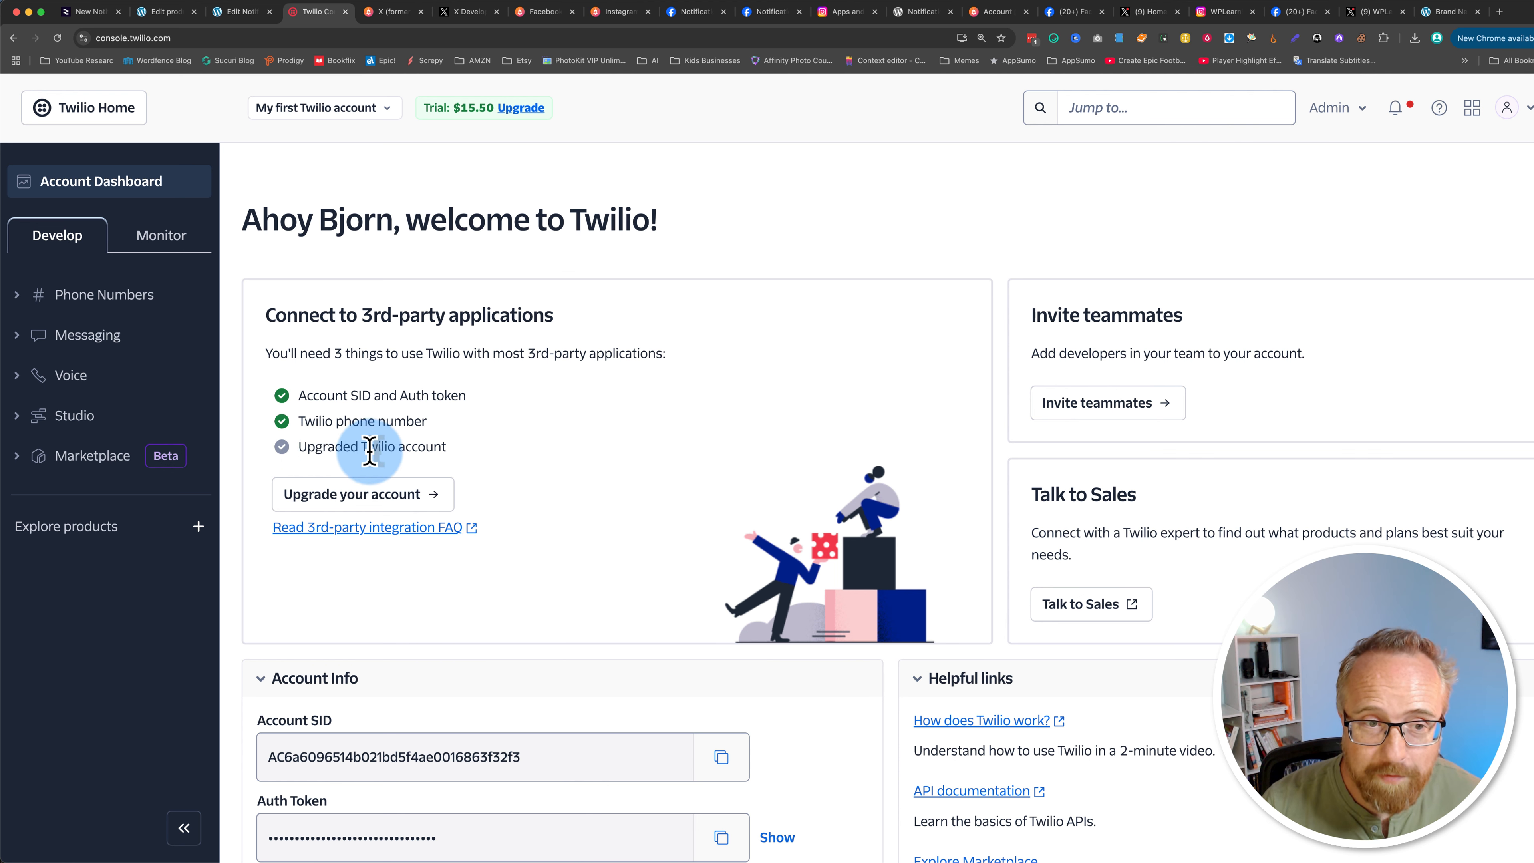
Step: Copy the Twilio Account SID and paste it into the connection's Account SID field
scroll(242, 518, down, 1)
scroll(241, 518, down, 2)
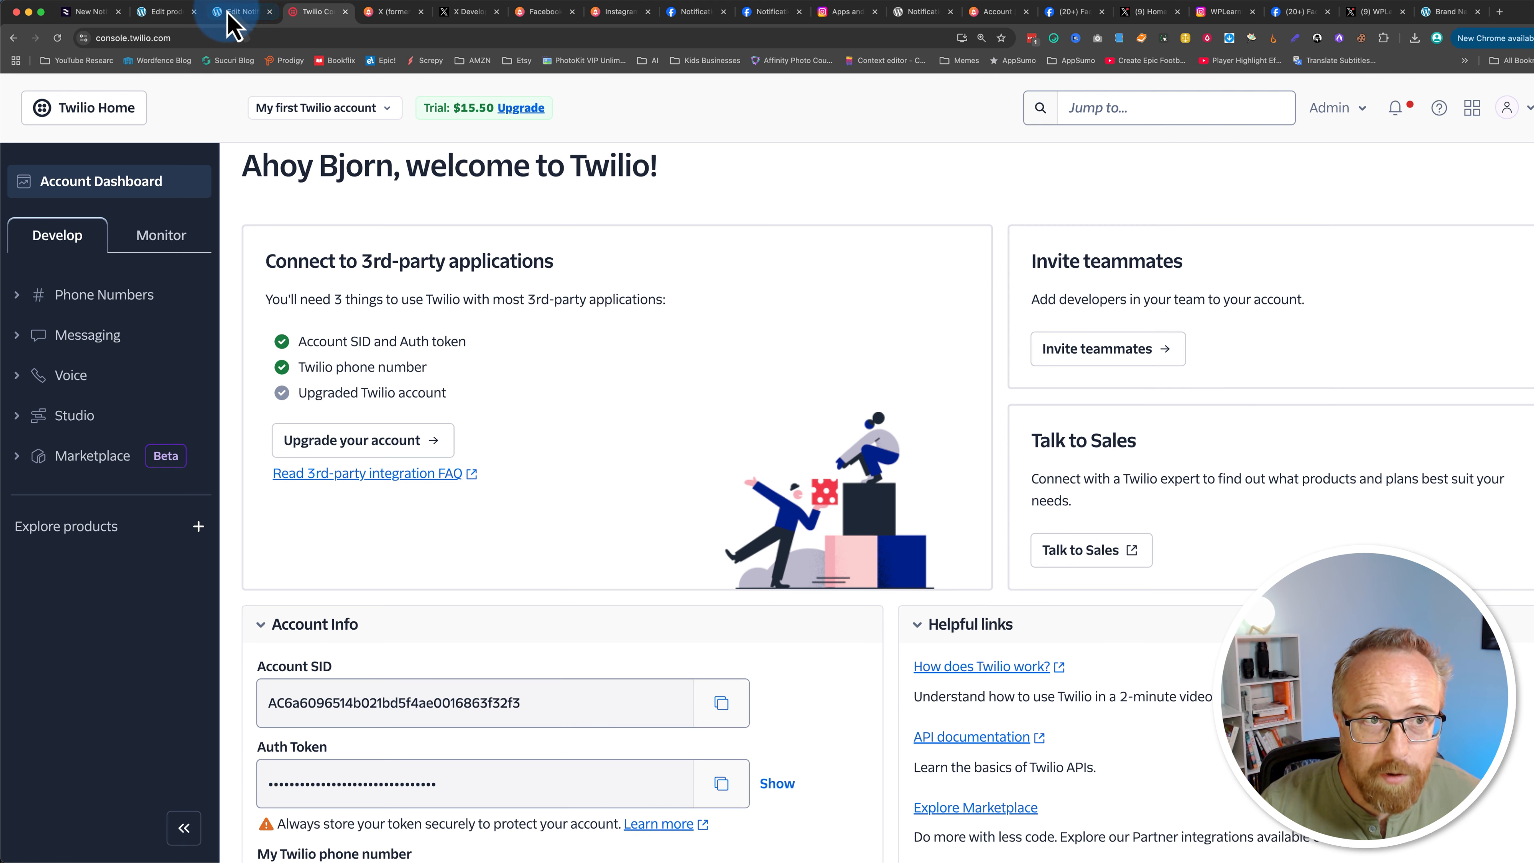
click(242, 13)
click(493, 248)
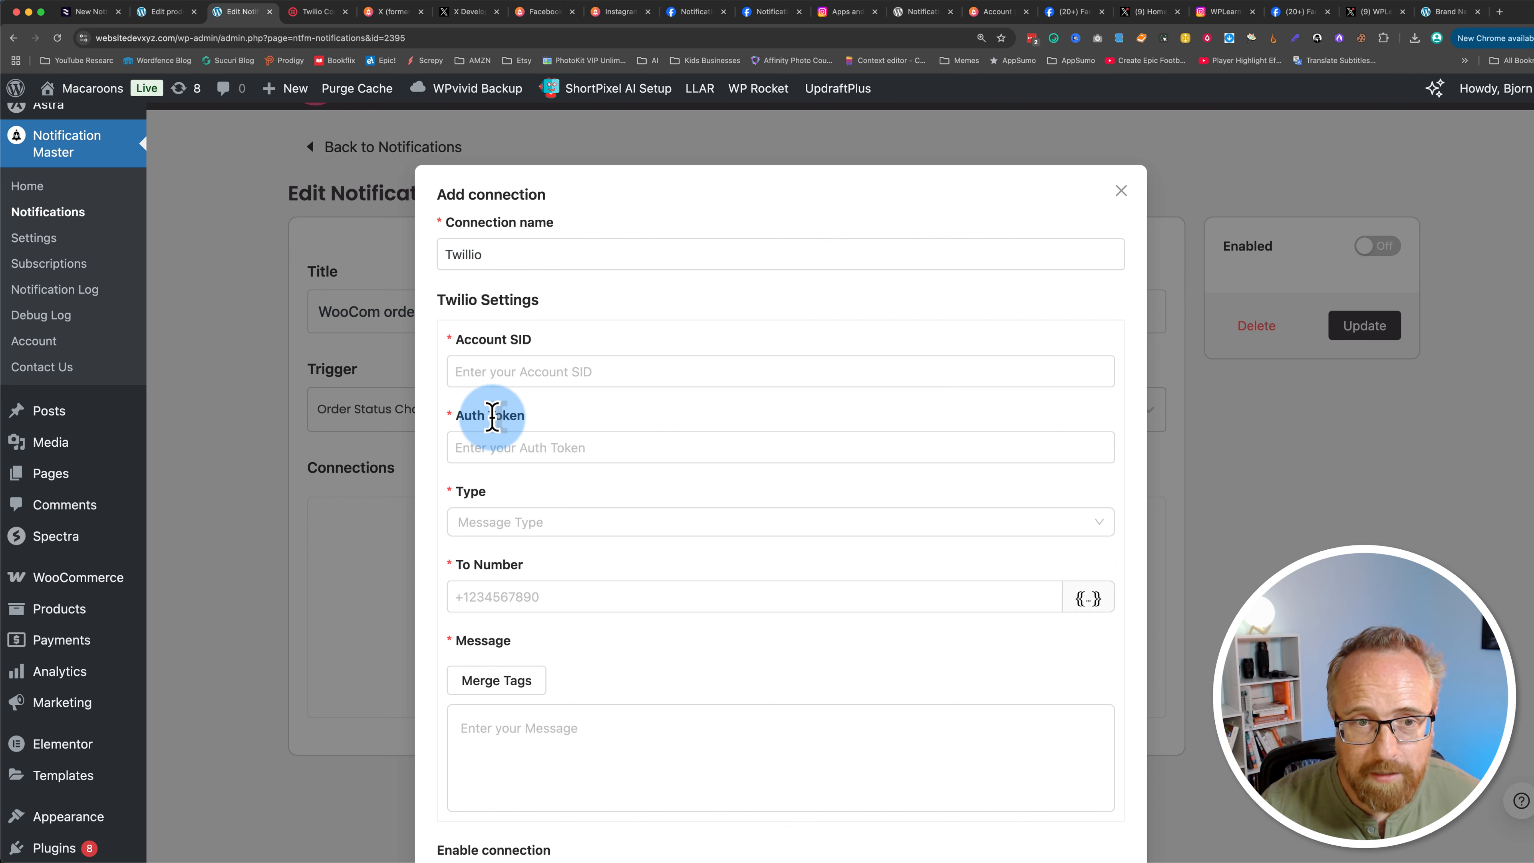
click(314, 12)
scroll(247, 675, down, 5)
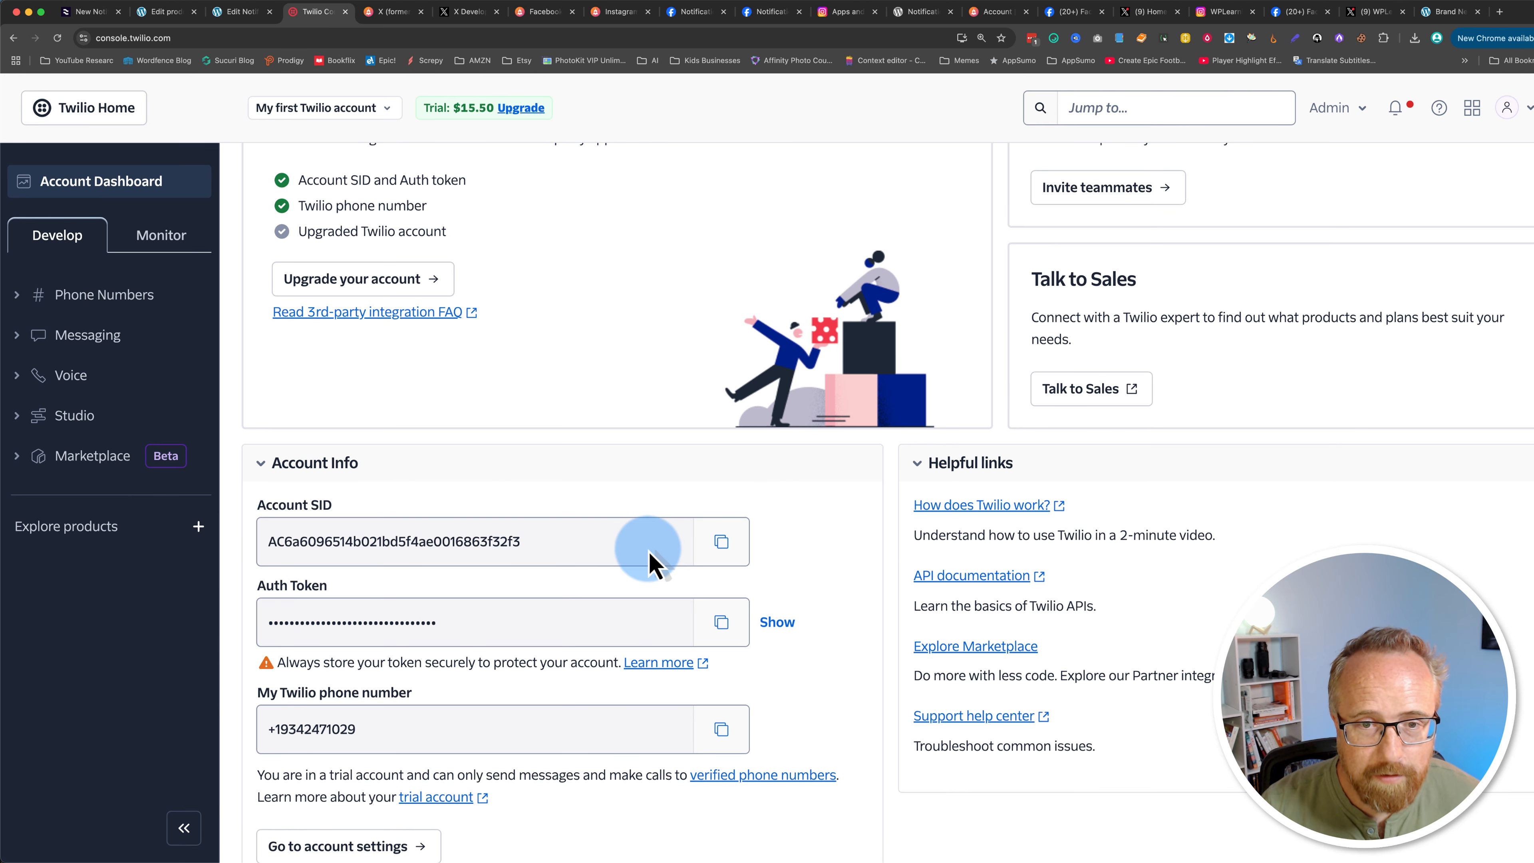
click(721, 541)
click(241, 12)
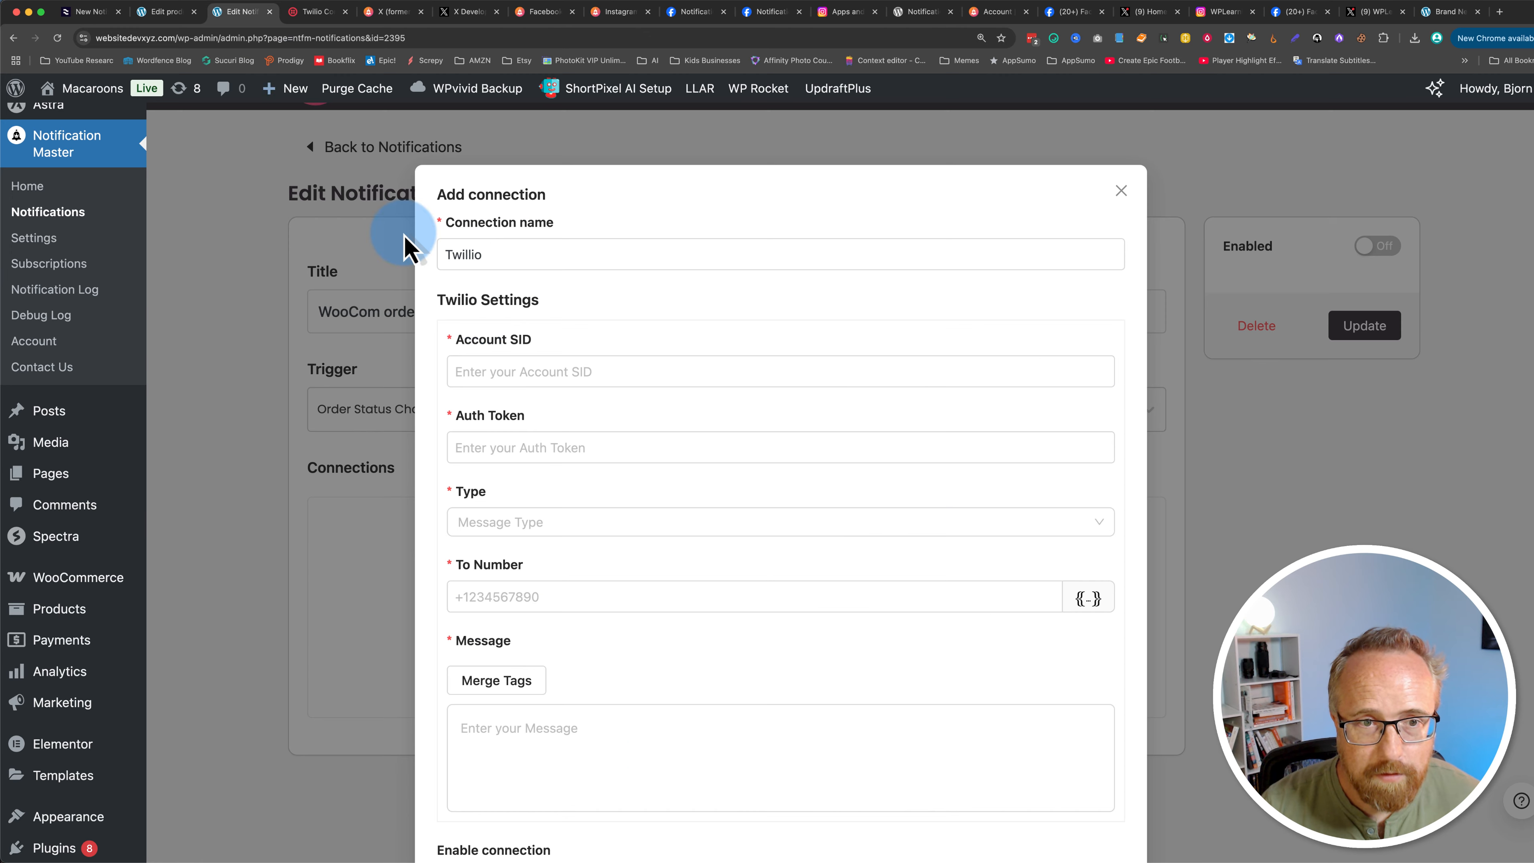
right_click(493, 371)
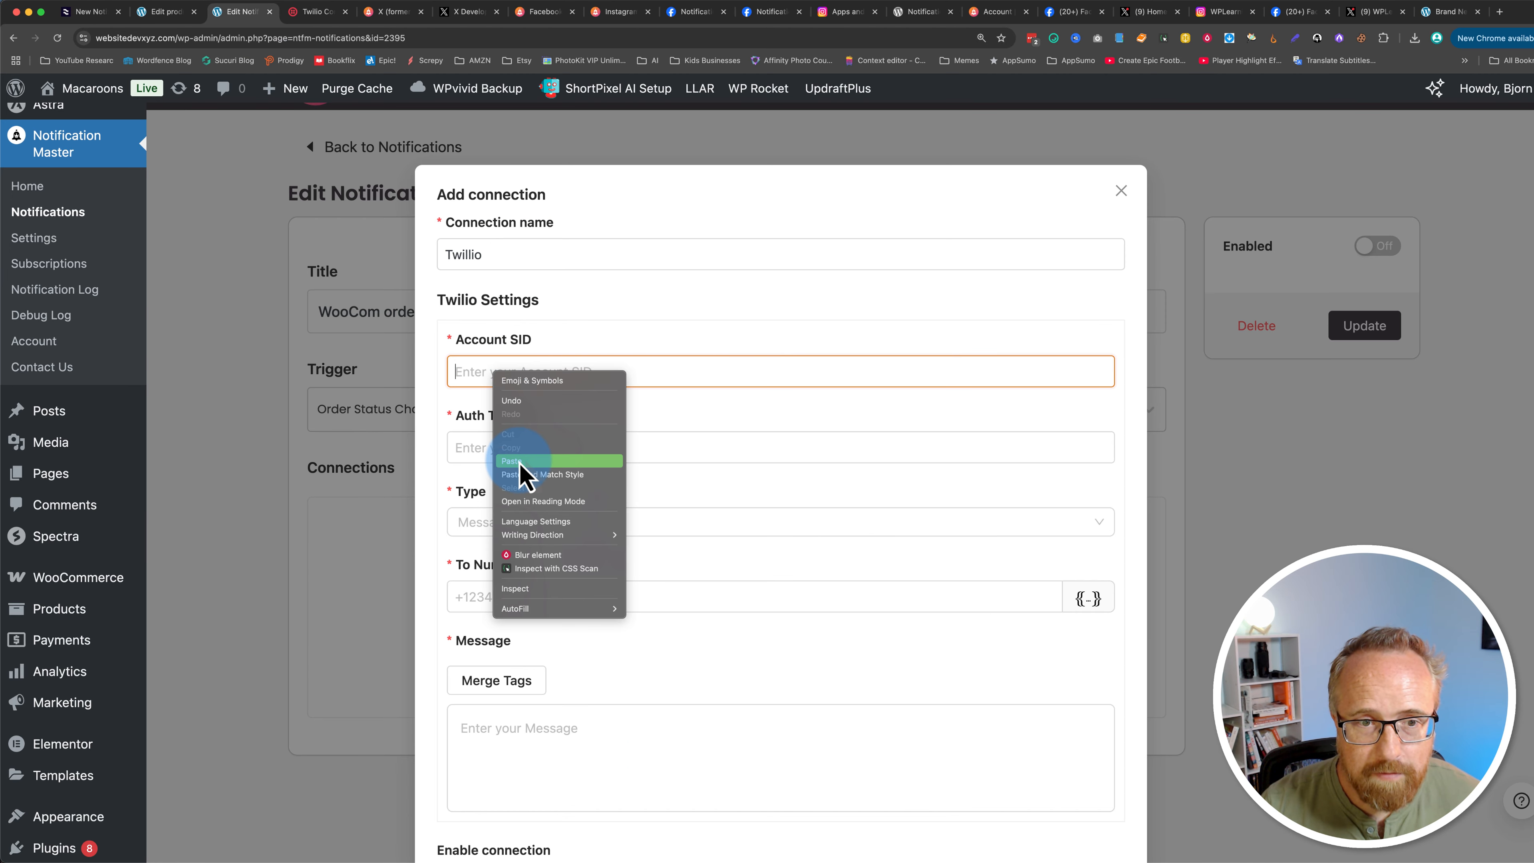
click(520, 461)
Step: Copy the Twilio Auth Token and paste it into the connection's Auth Token field
click(314, 11)
click(721, 623)
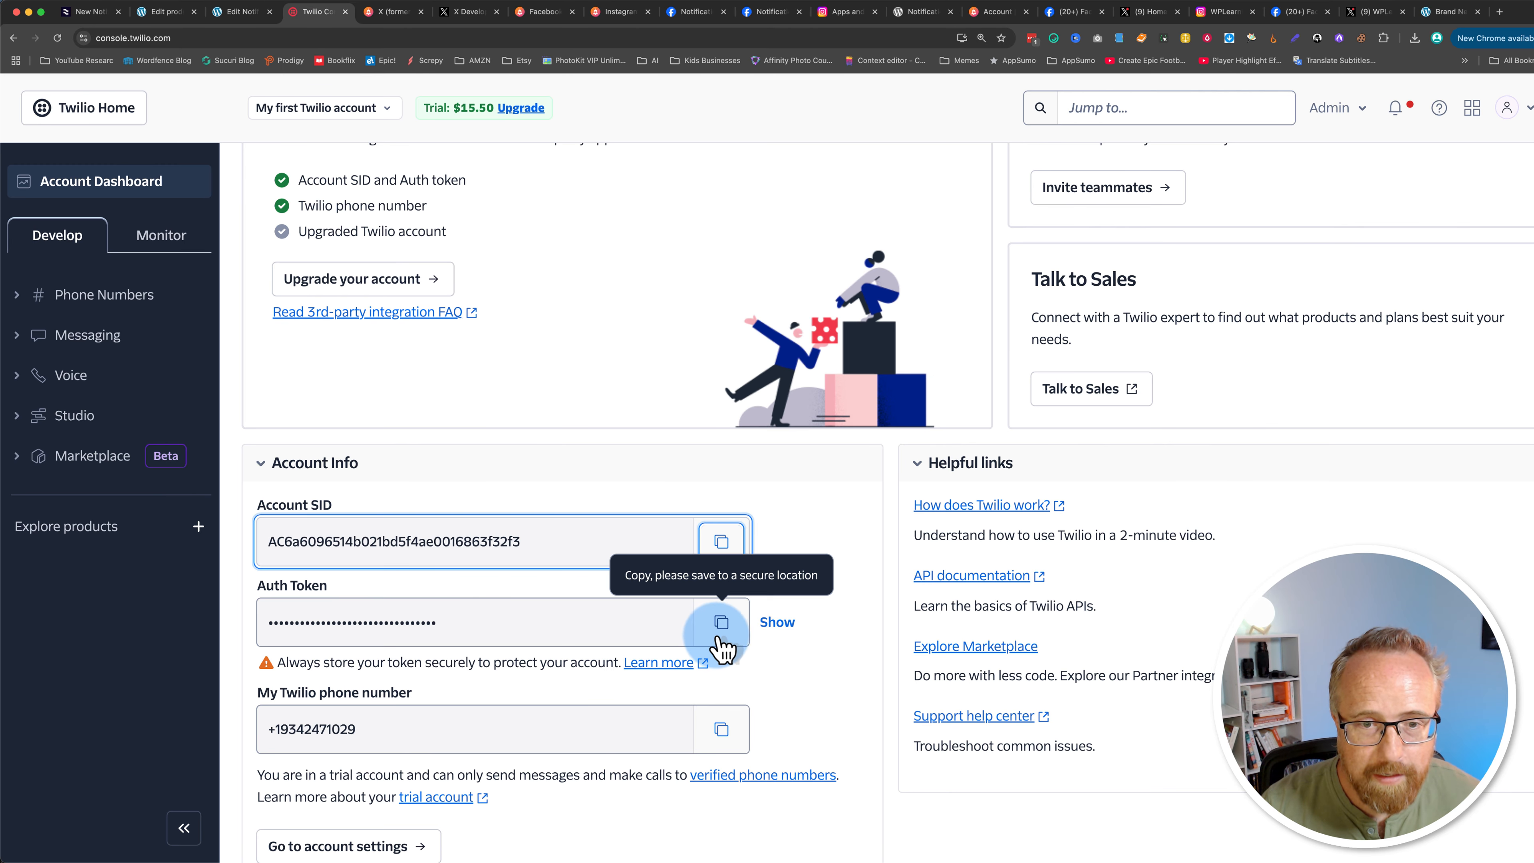
click(241, 12)
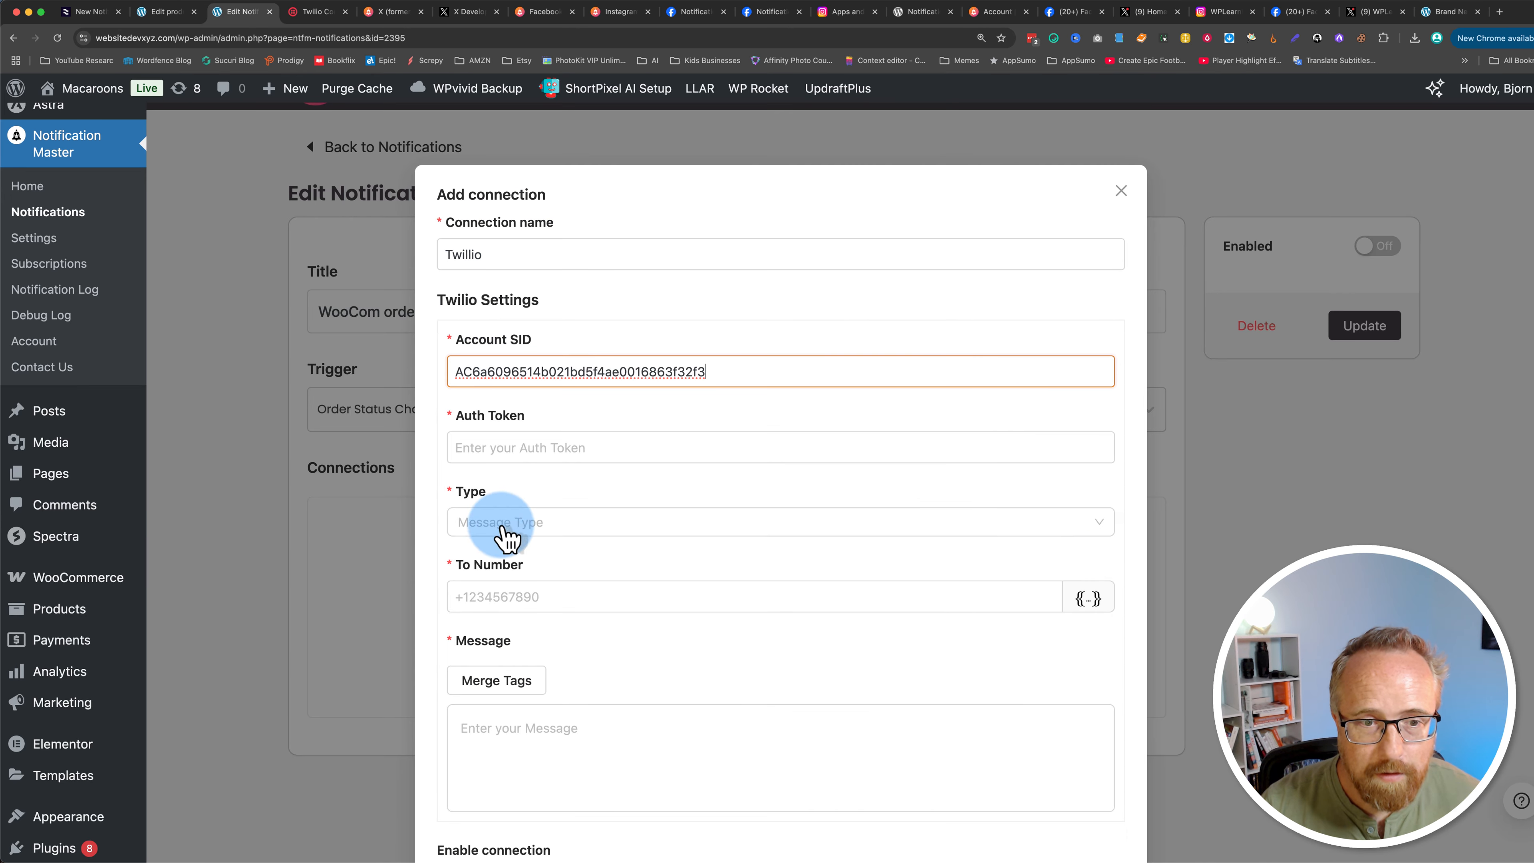
right_click(498, 448)
click(528, 533)
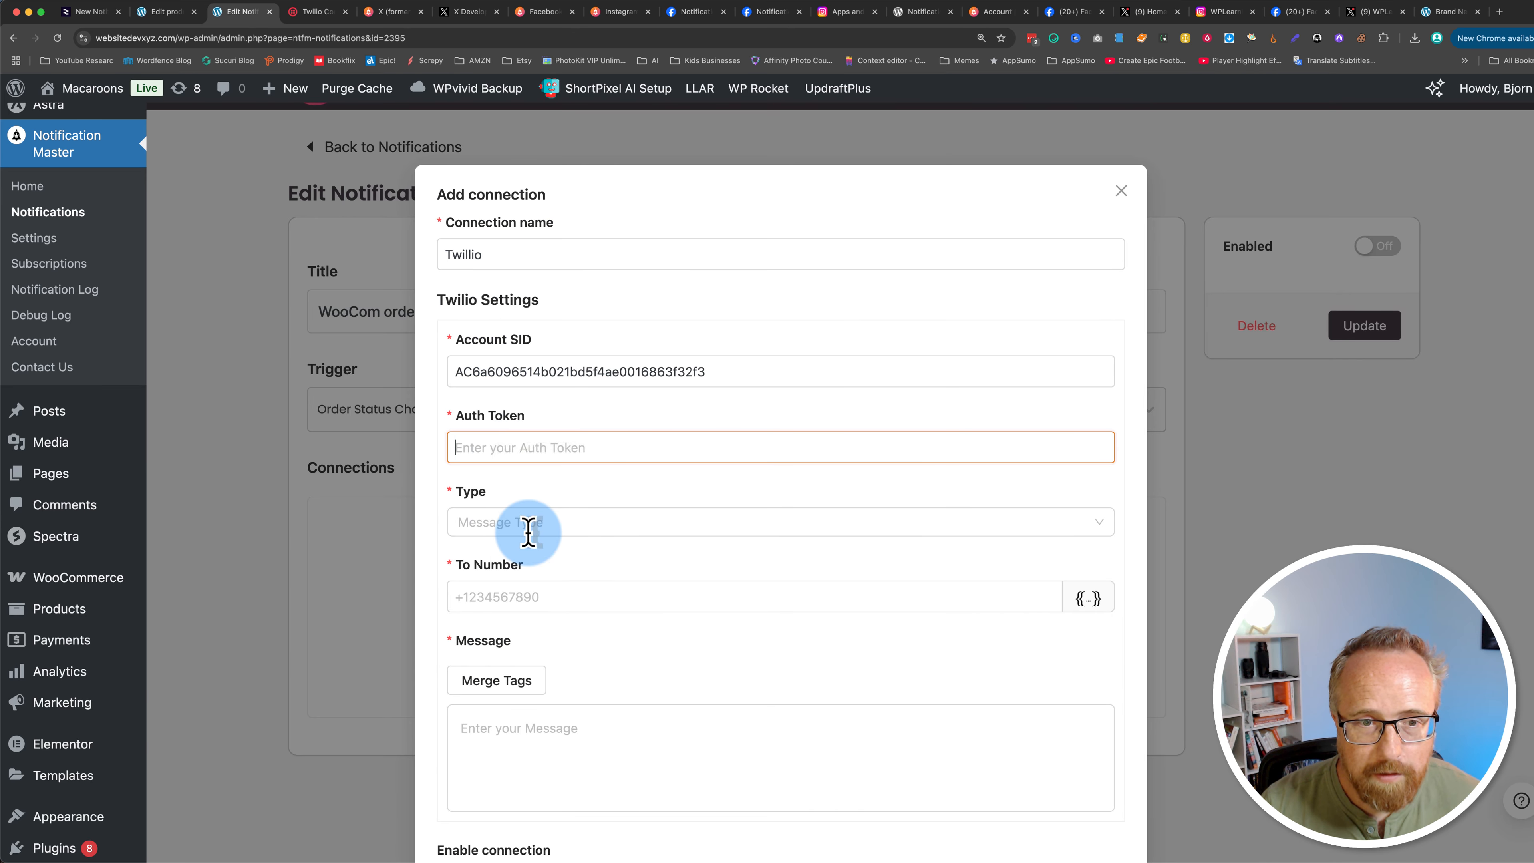
Step: Set the connection's message type to WhatsApp
click(507, 533)
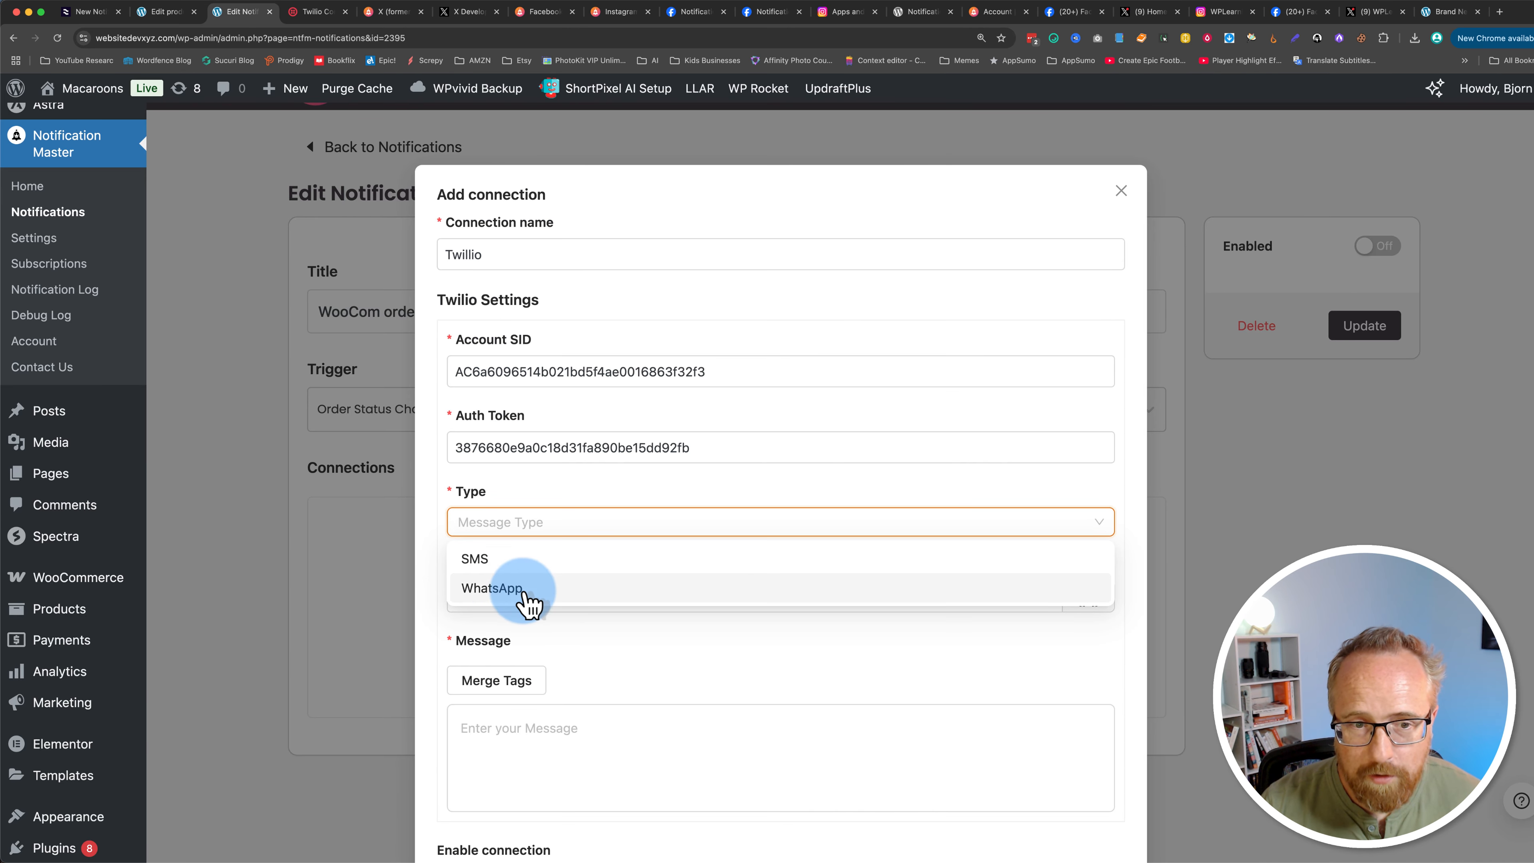
click(491, 590)
scroll(497, 445, down, 3)
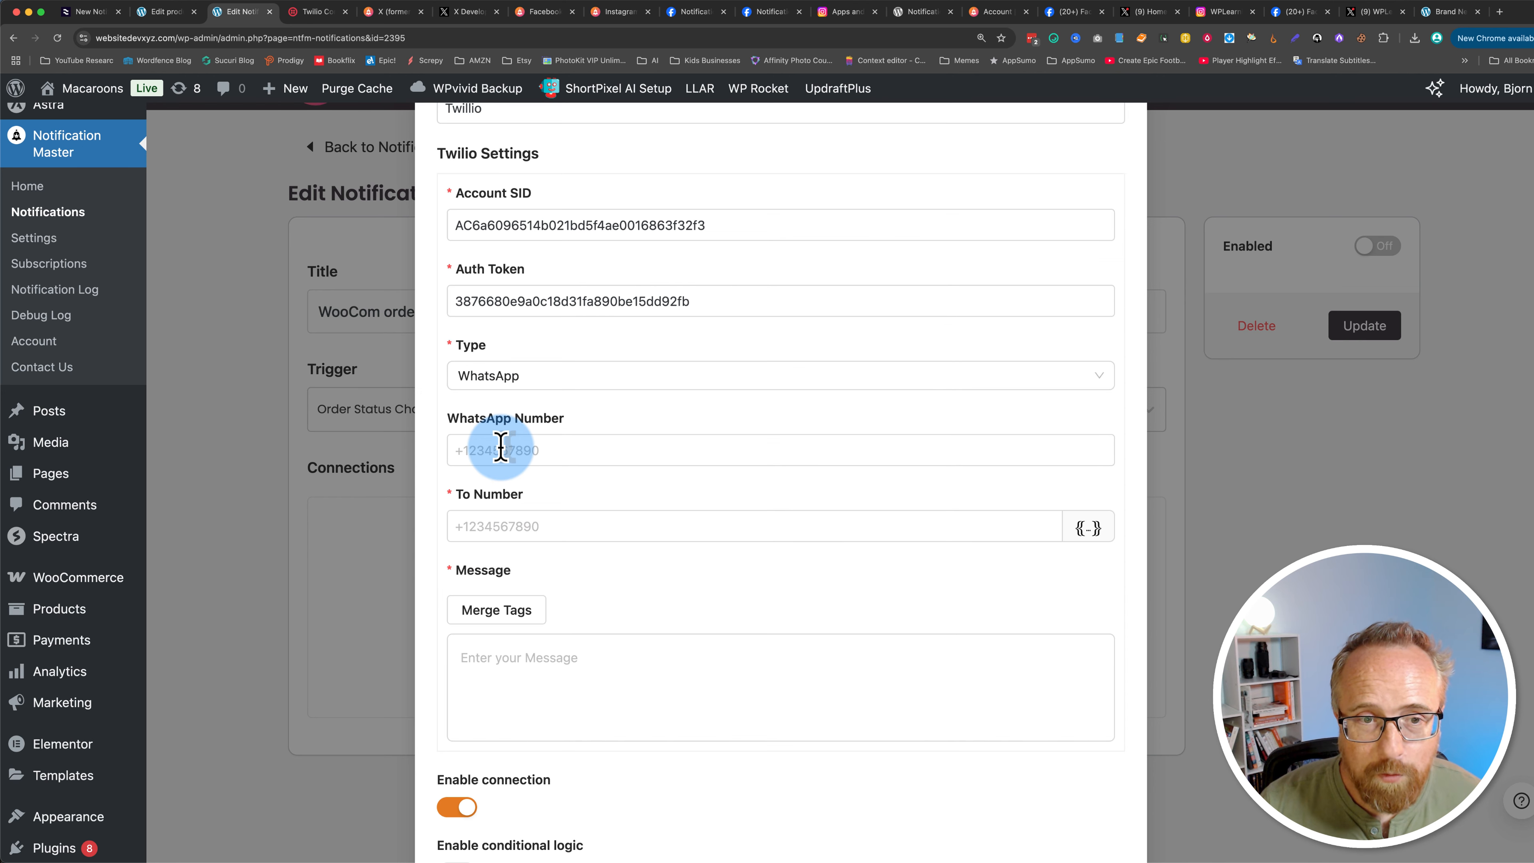
Step: Copy the Twilio phone number and paste it into the WhatsApp Number field
click(304, 18)
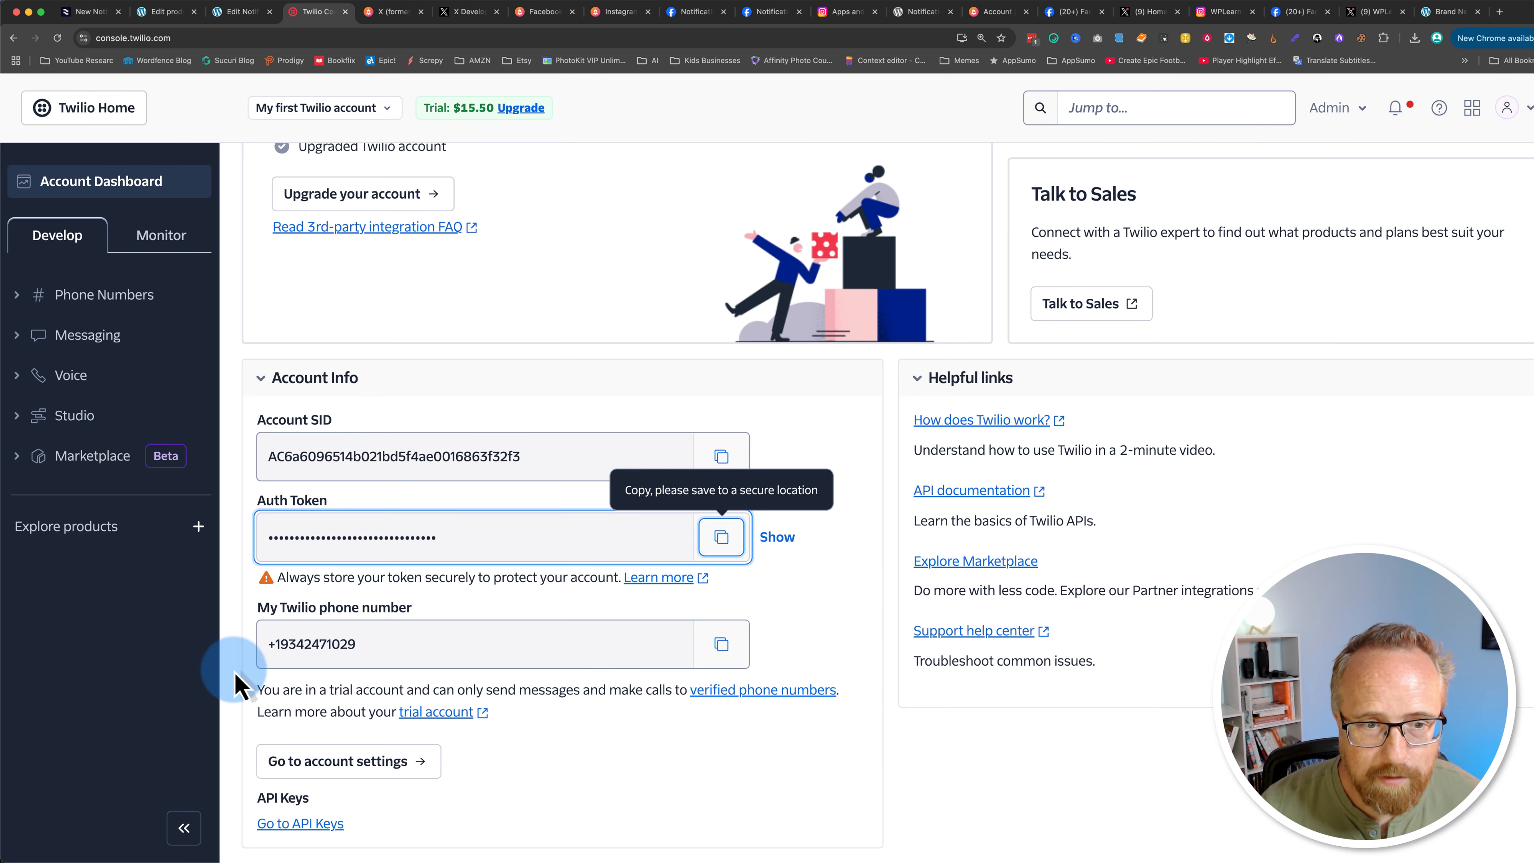
click(722, 643)
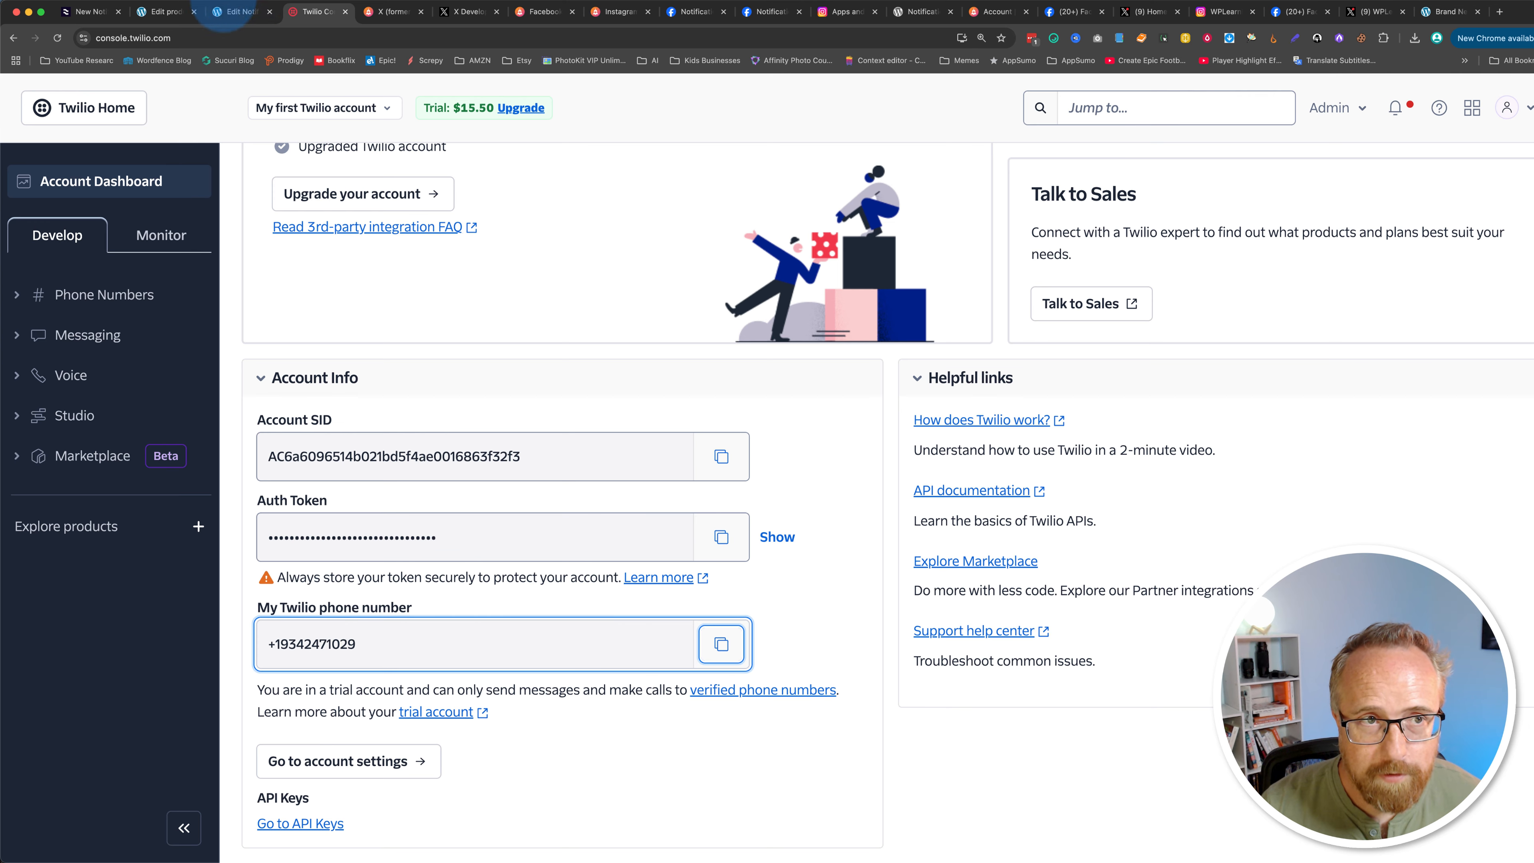
click(238, 11)
click(503, 527)
click(503, 454)
right_click(502, 450)
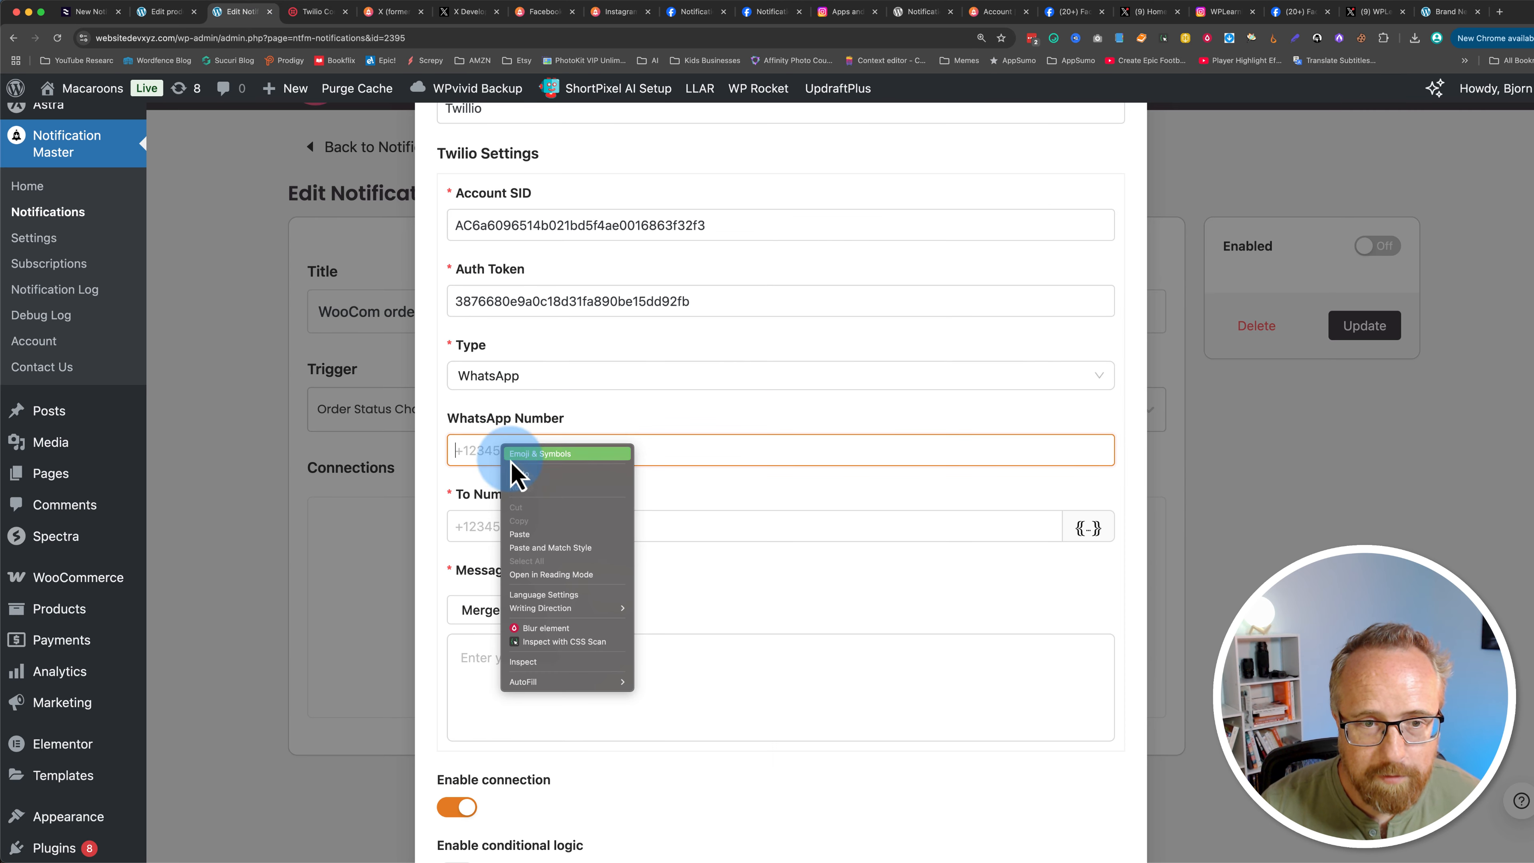
click(525, 538)
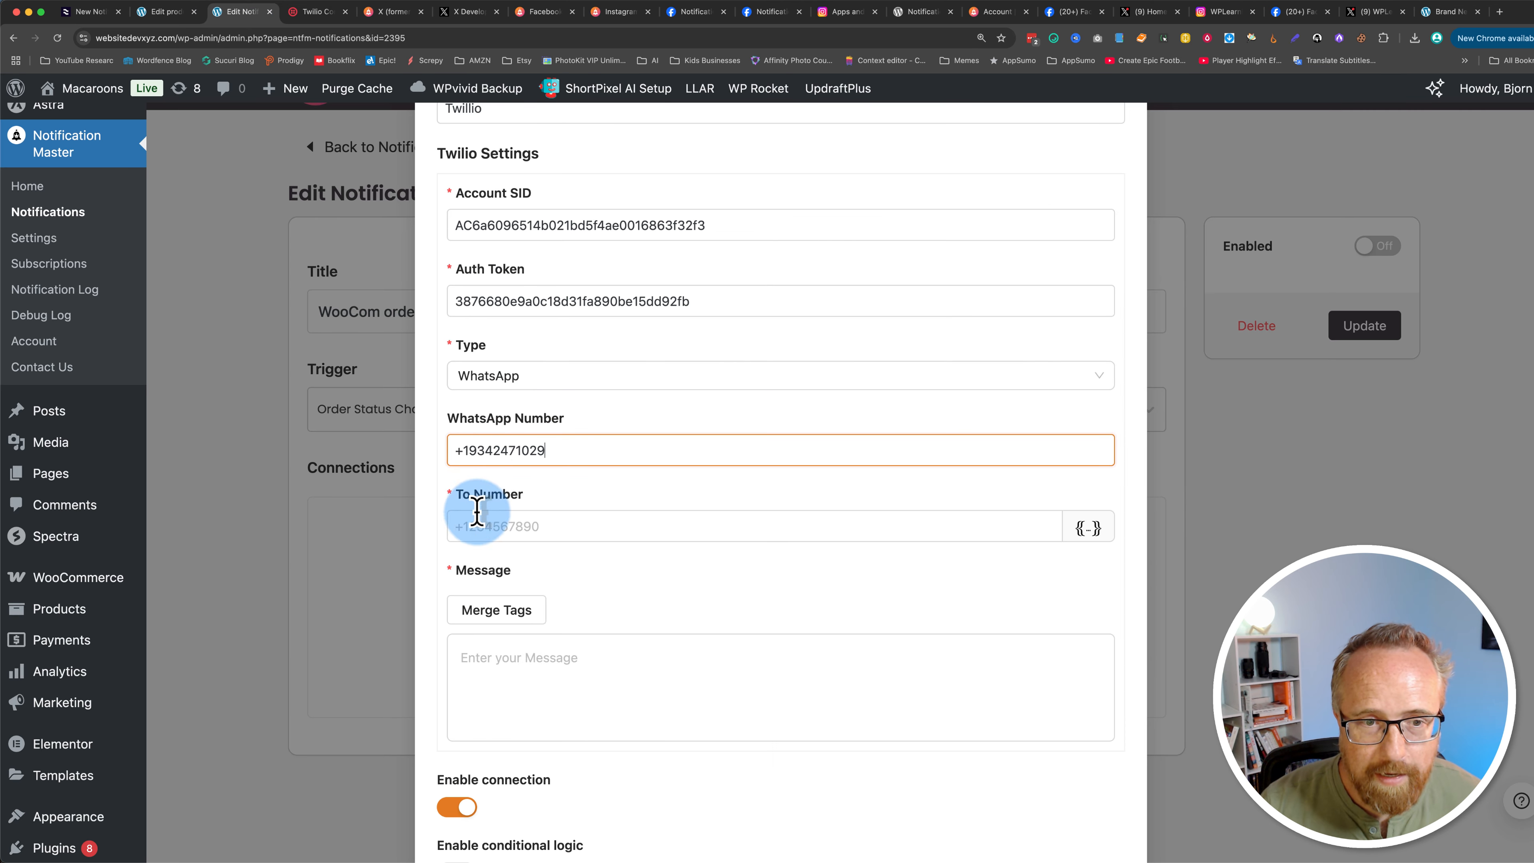
Step: Set the To Number to the {{order_billing.phone}} merge tag copied from the Order Billing tags
click(474, 525)
click(1091, 534)
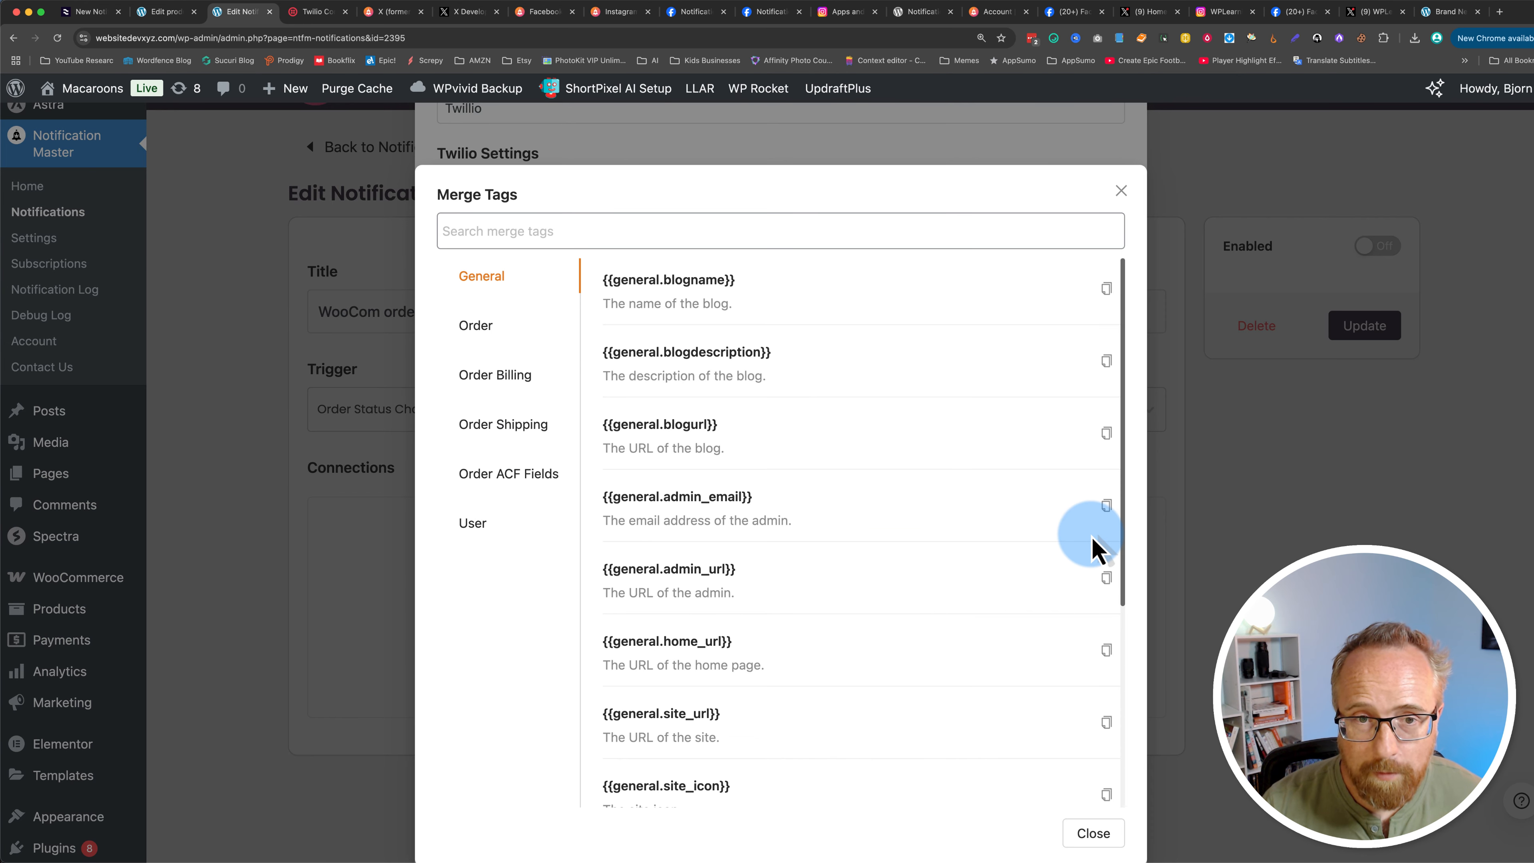
click(693, 492)
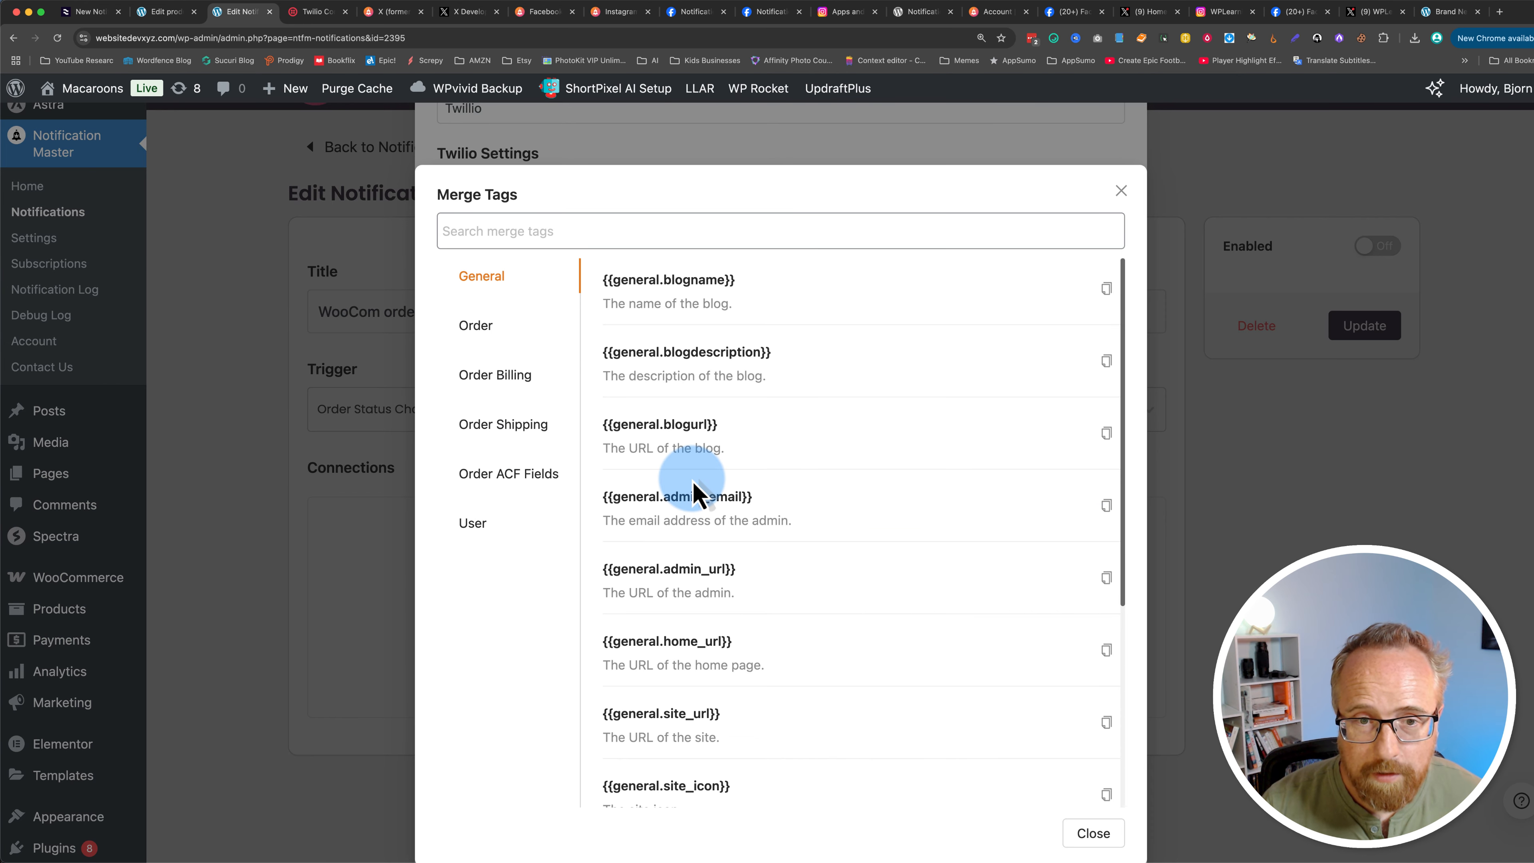
click(491, 426)
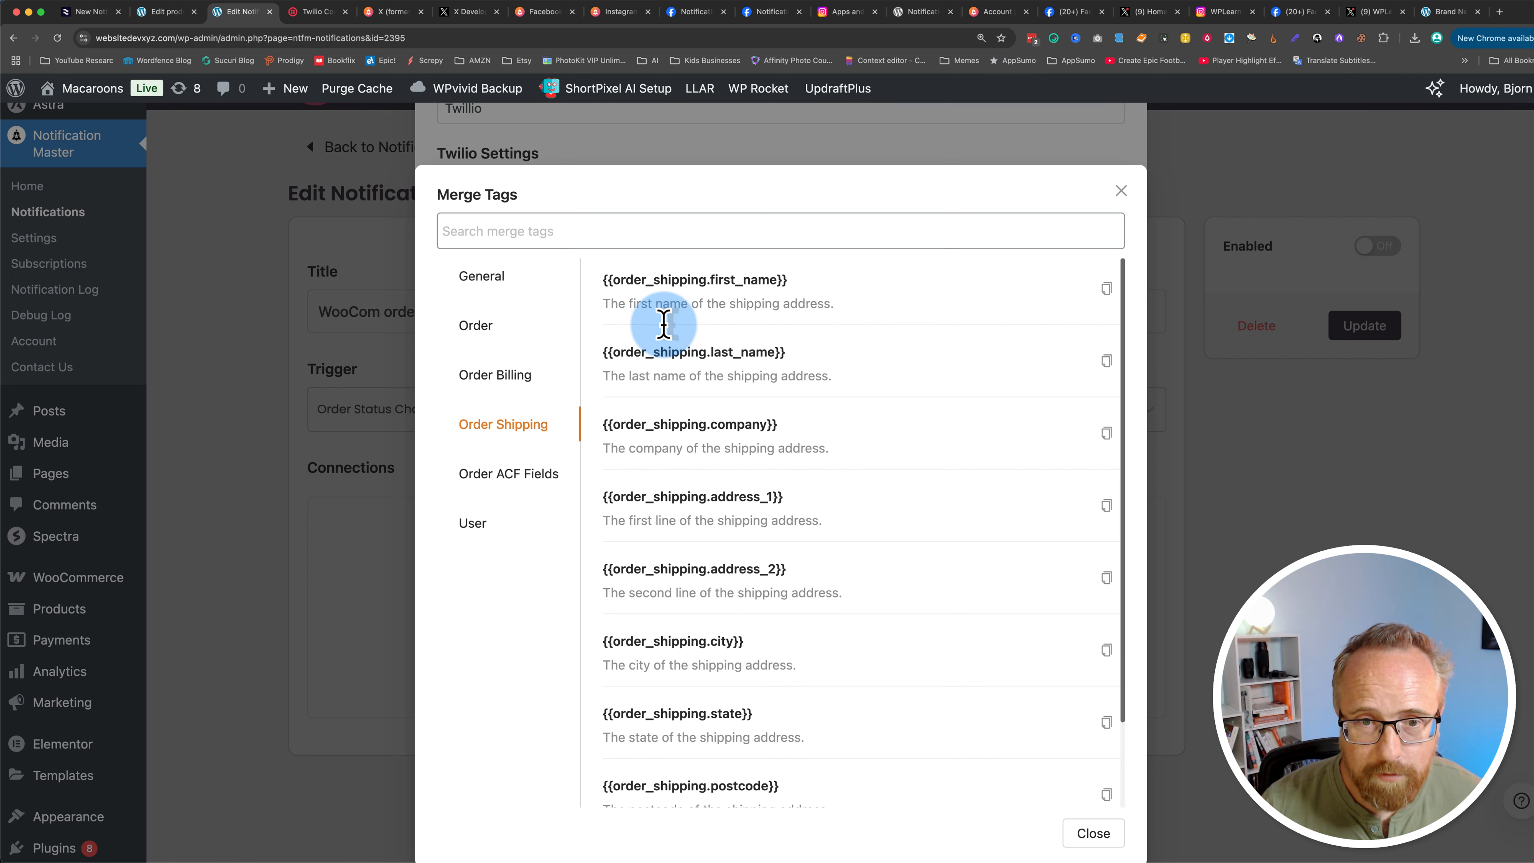
scroll(755, 568, down, 3)
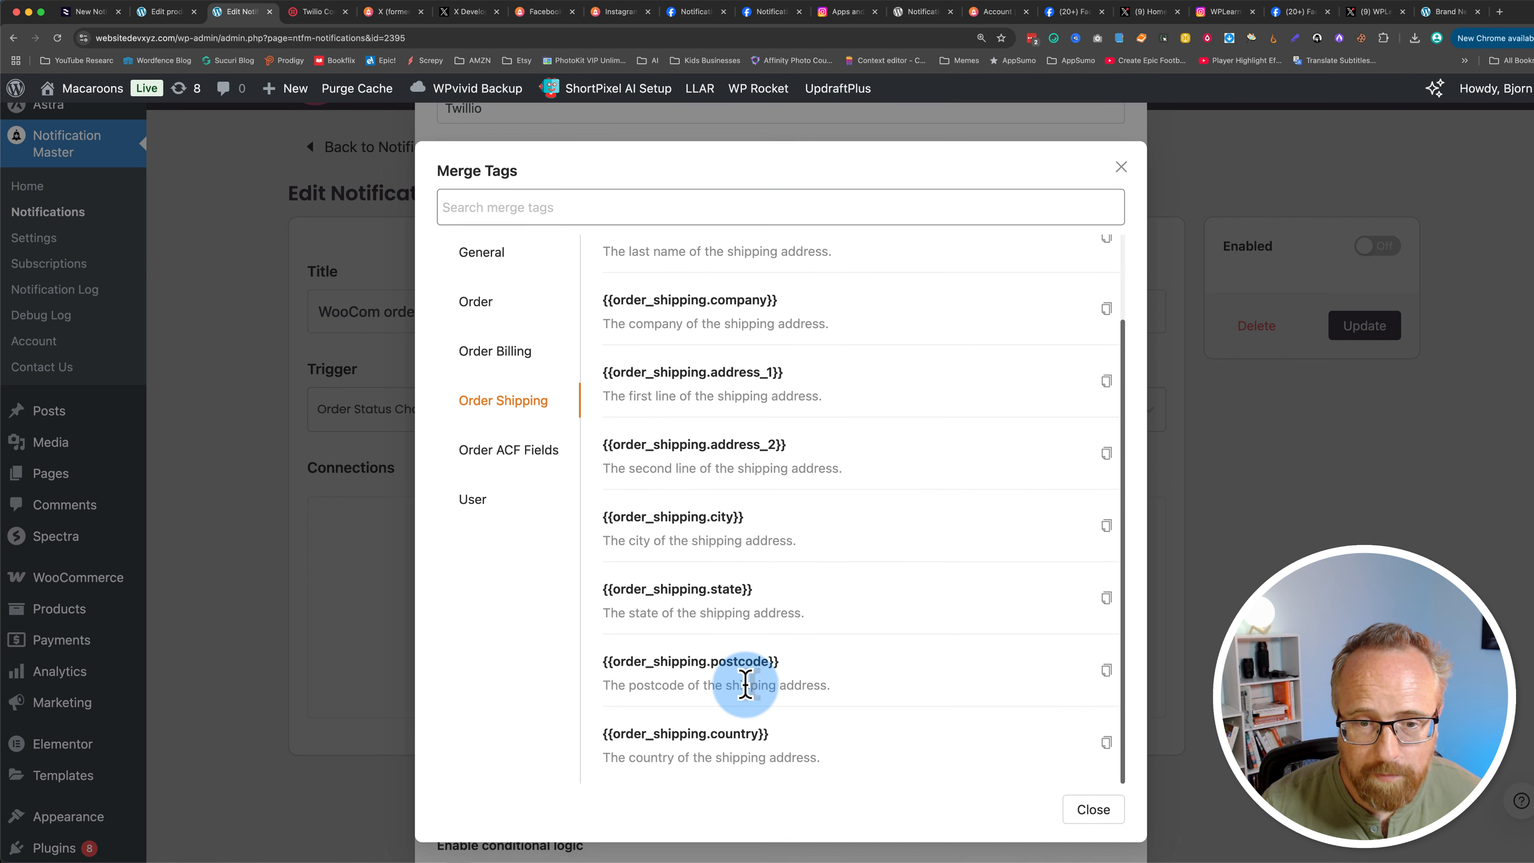
click(506, 362)
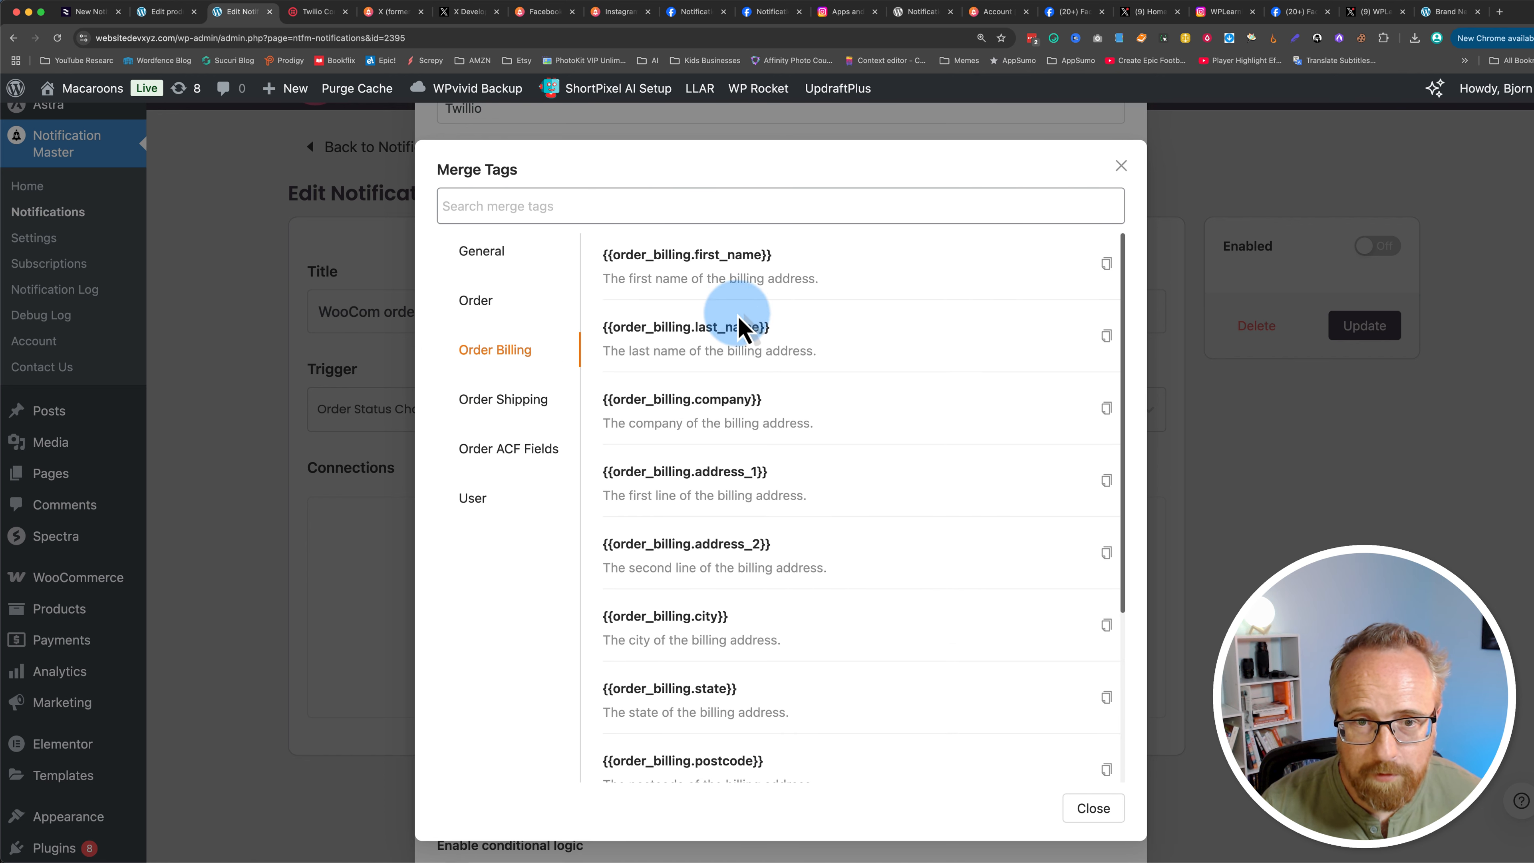
scroll(704, 470, down, 5)
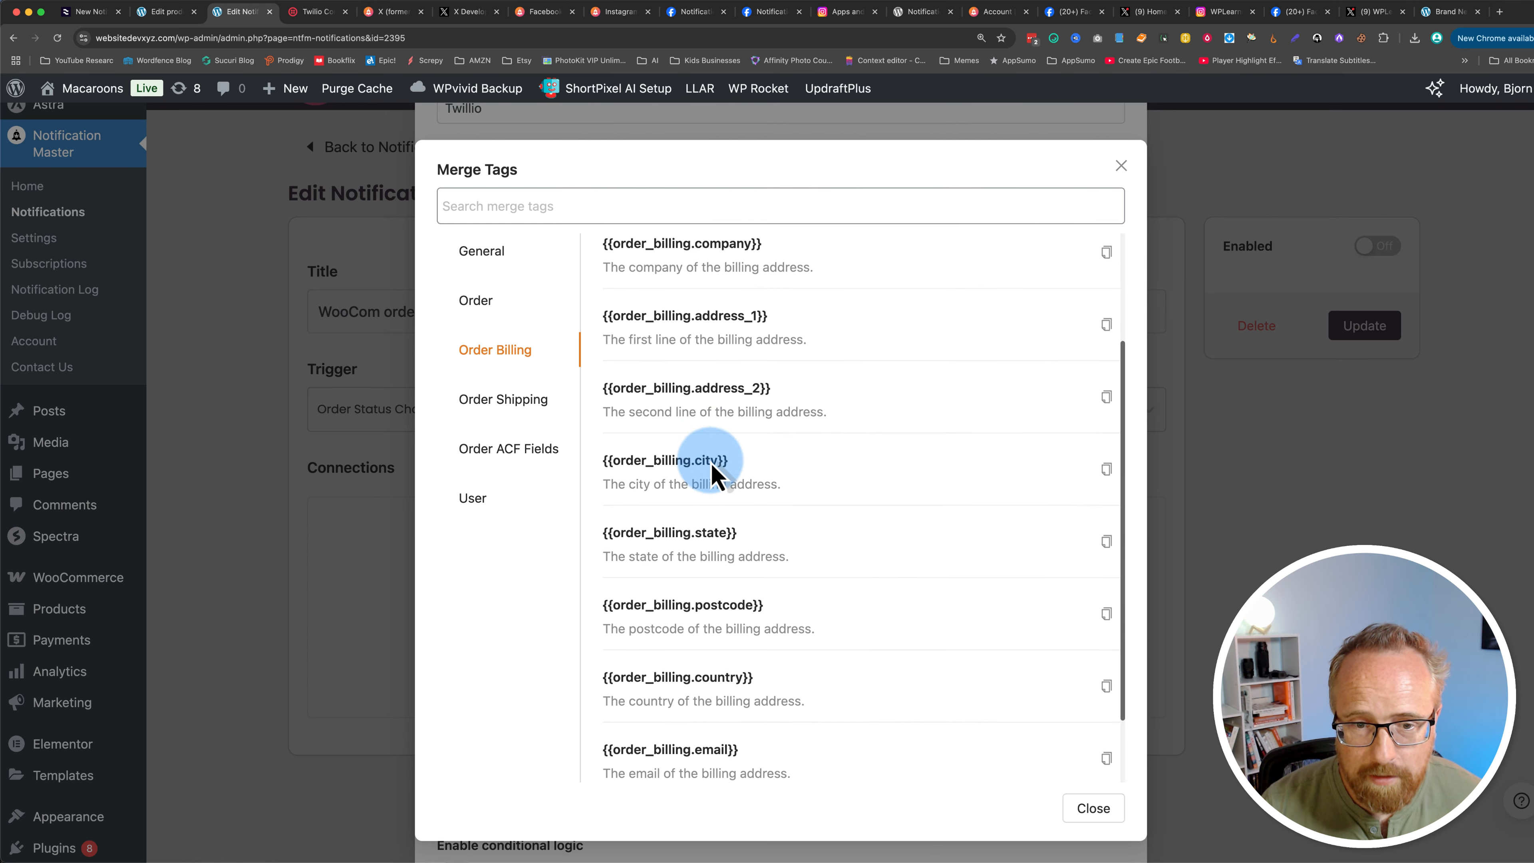
click(1107, 744)
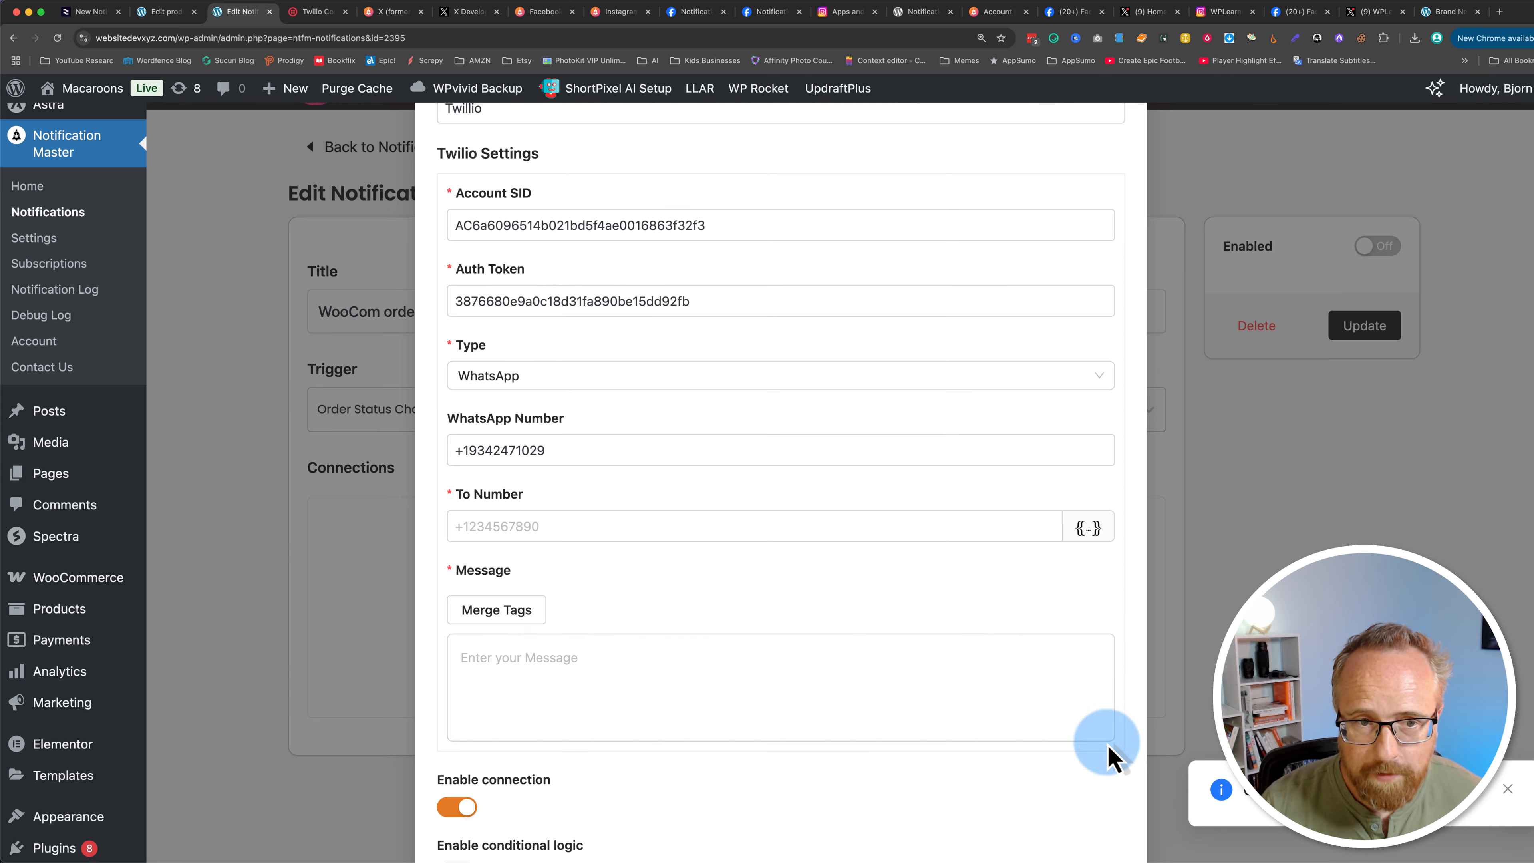
click(479, 524)
right_click(486, 525)
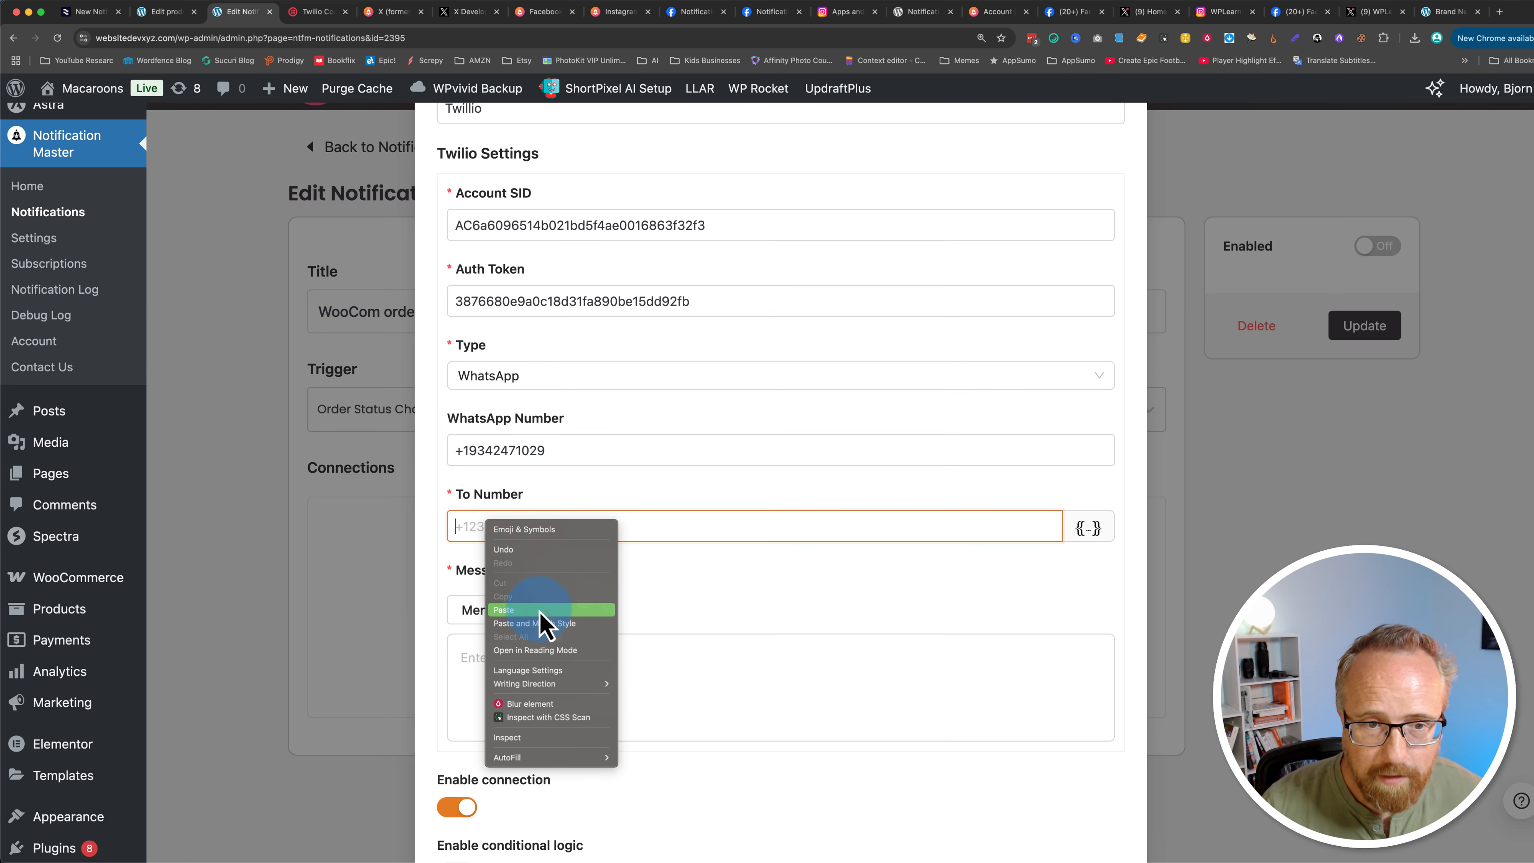
click(542, 626)
Step: Enter the message "Your order status with WebsiteDevXYZ has changed to: "
scroll(445, 575, down, 3)
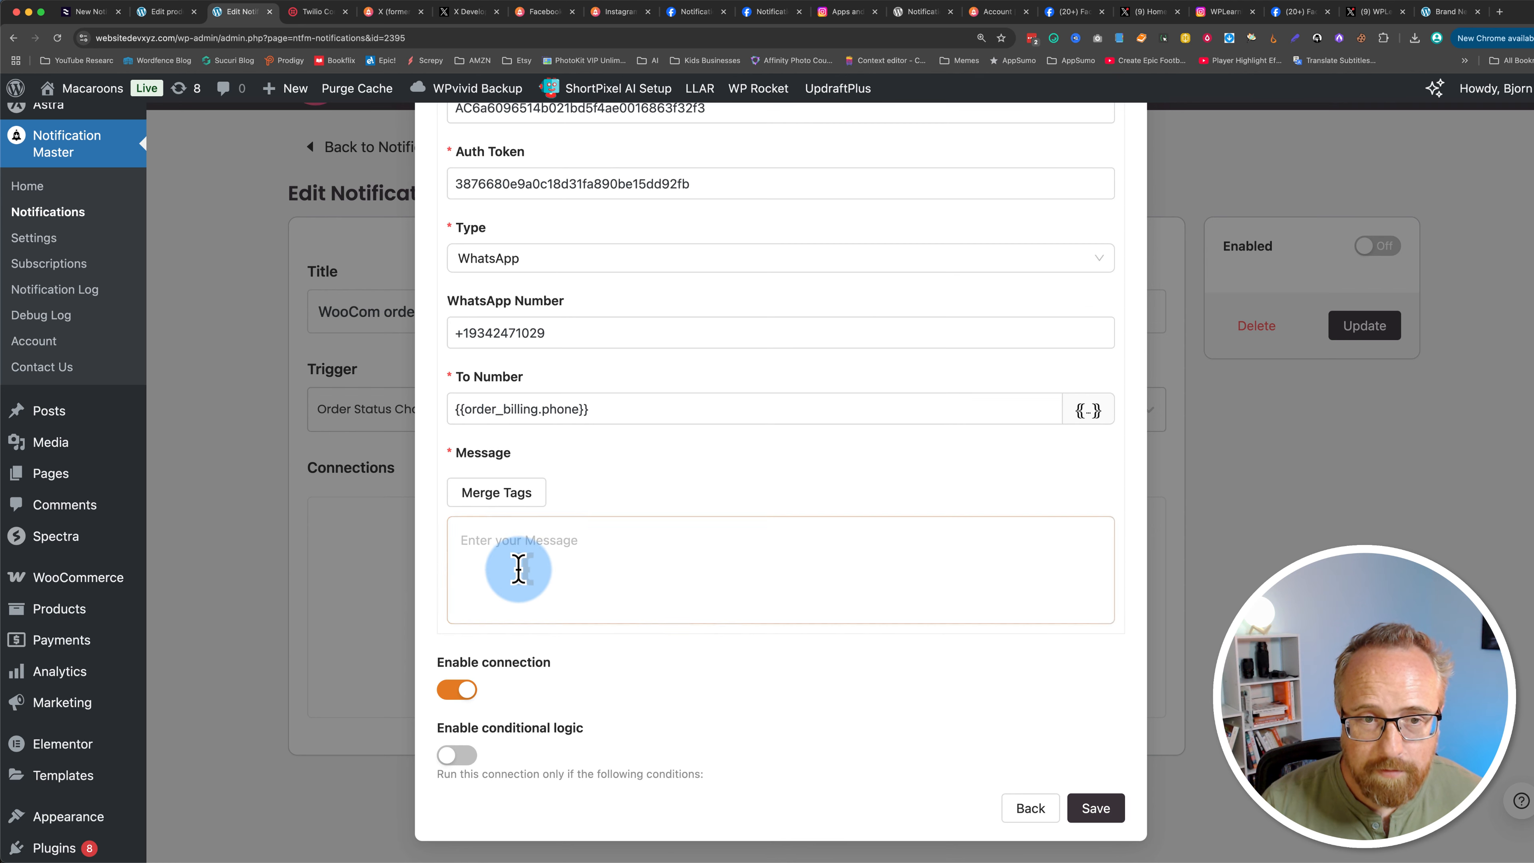
click(534, 570)
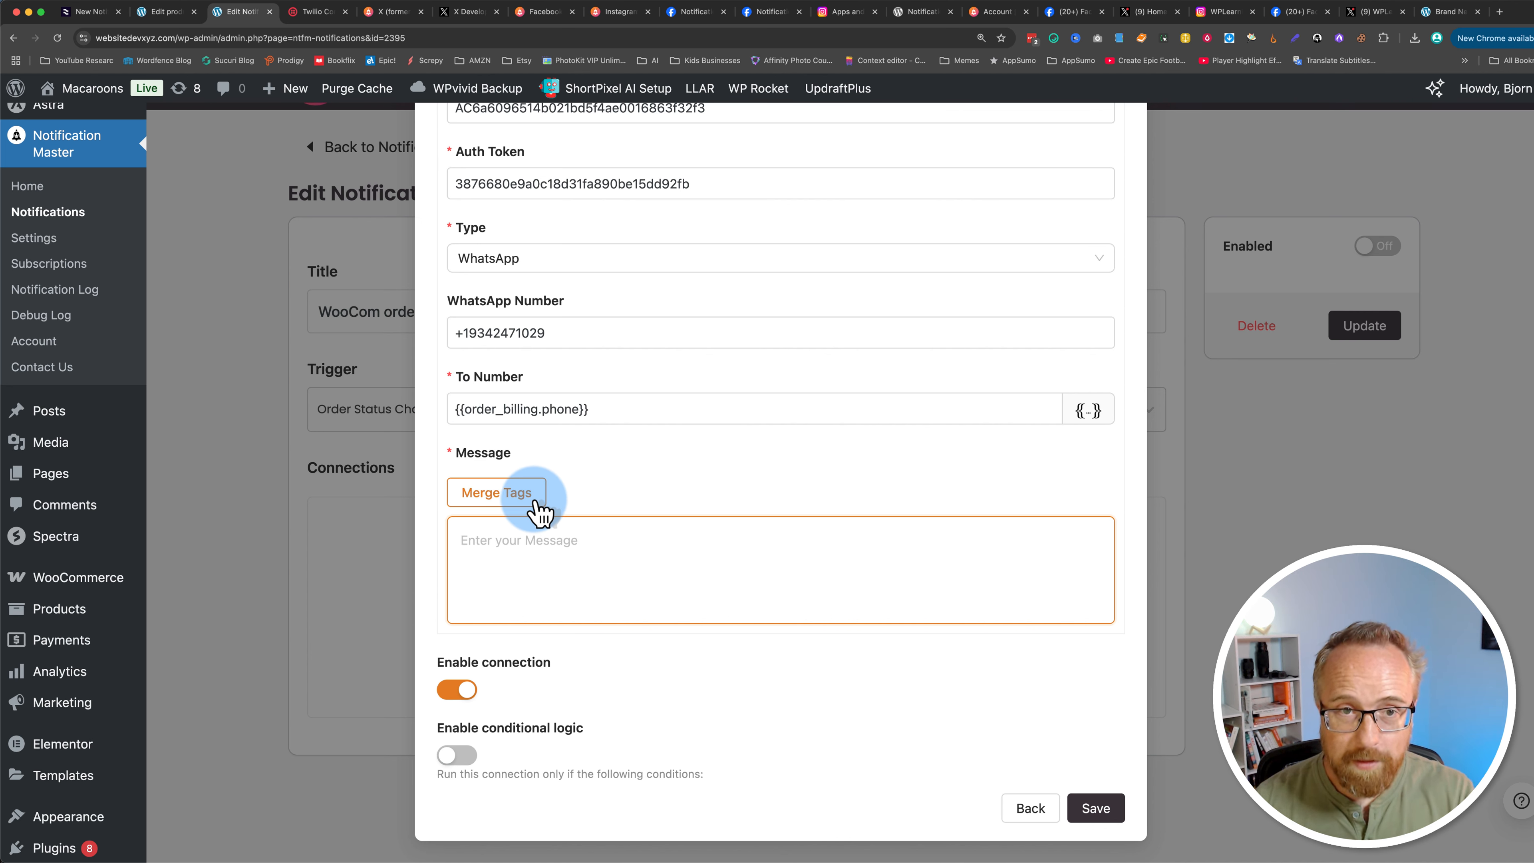
click(534, 512)
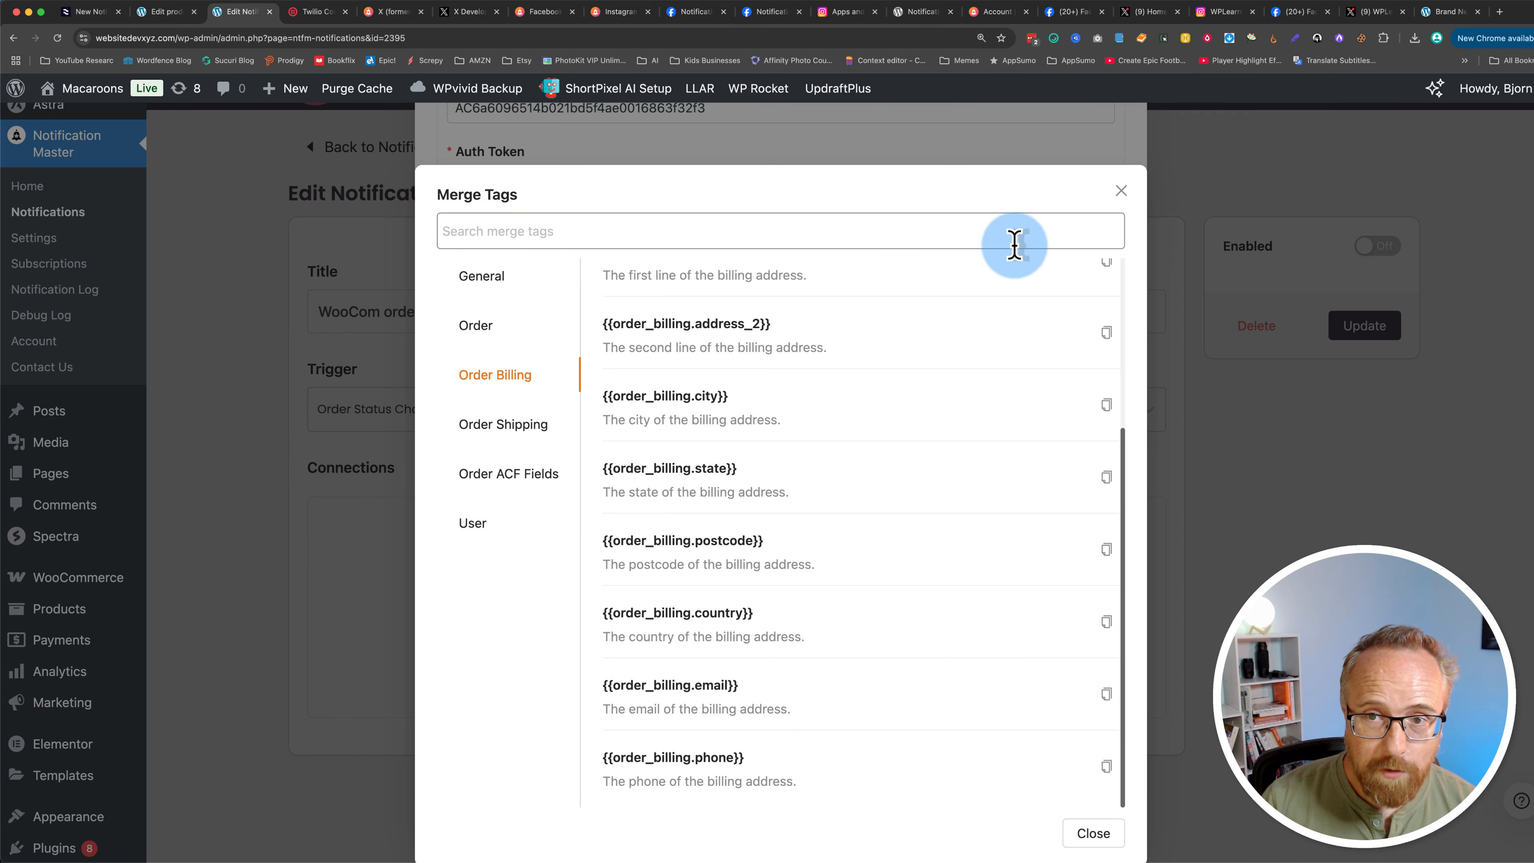
click(1116, 197)
click(570, 562)
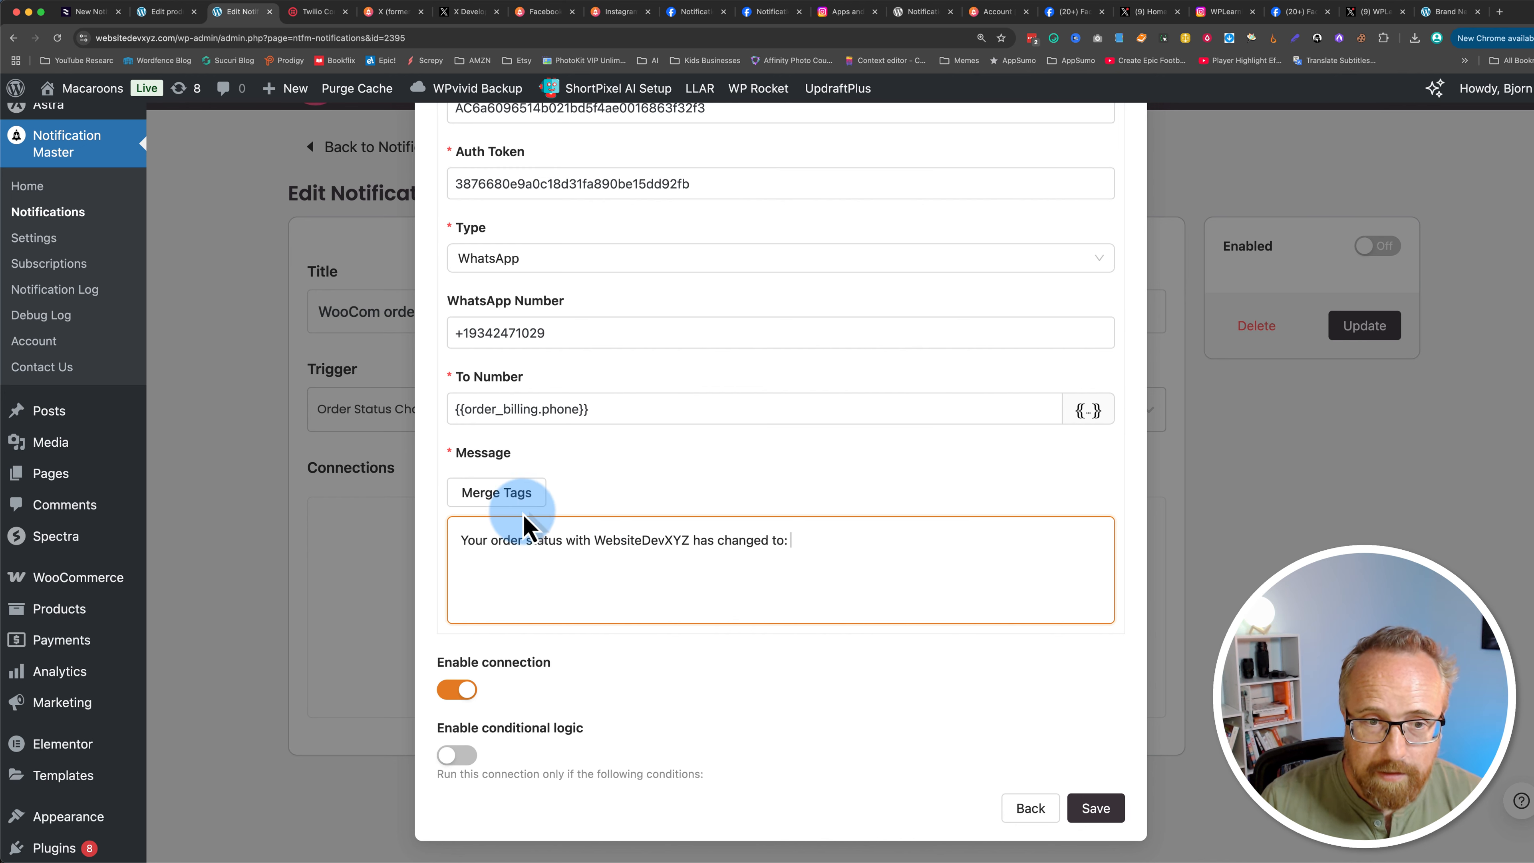
Step: Copy the {{order.status}} merge tag from the Order tags and append it to the end of the message
click(498, 494)
click(519, 231)
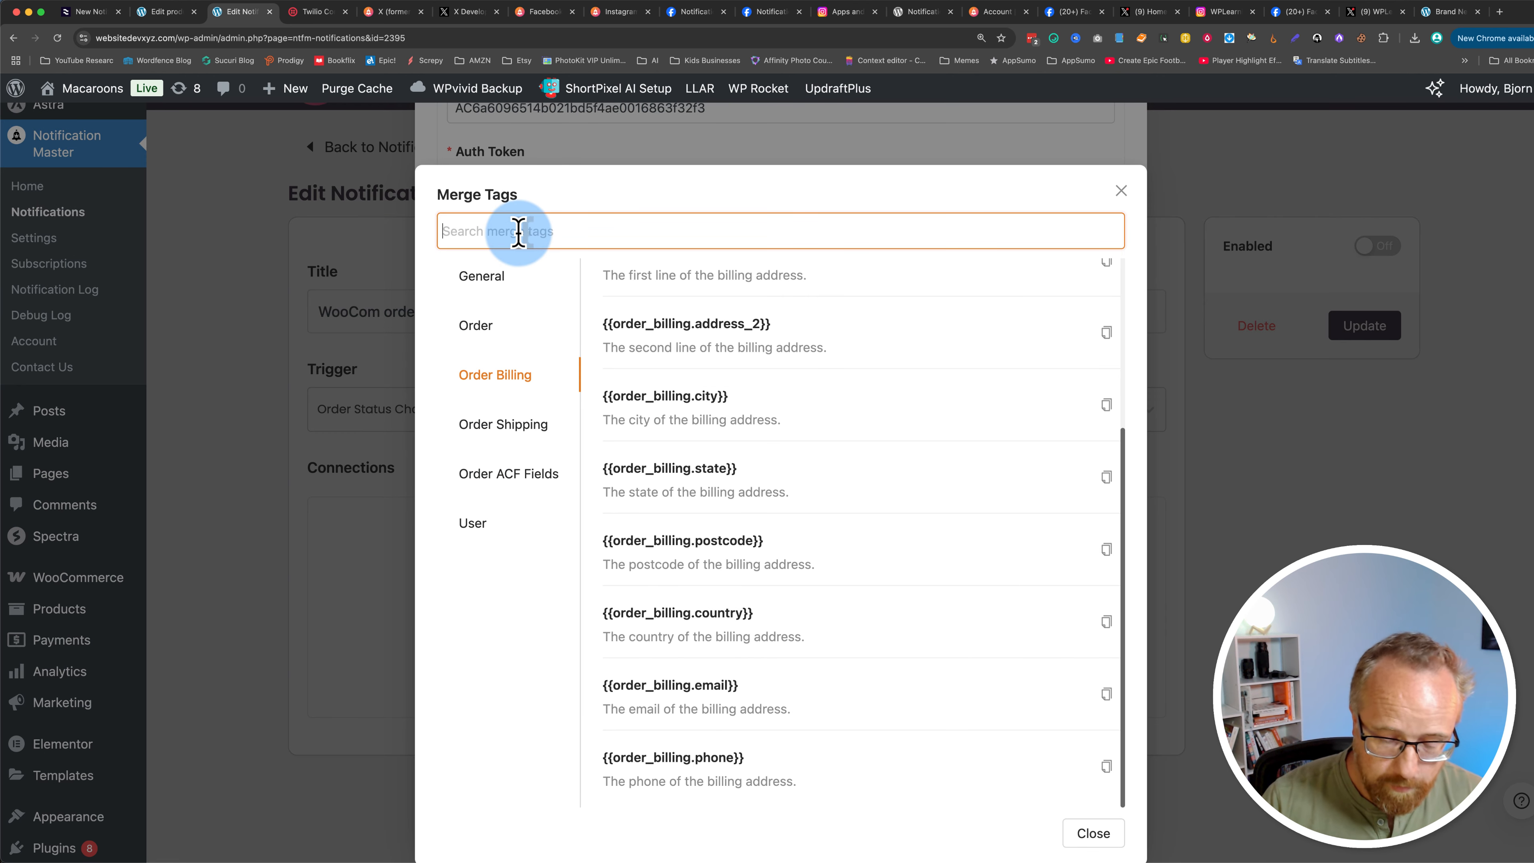
text(order status)
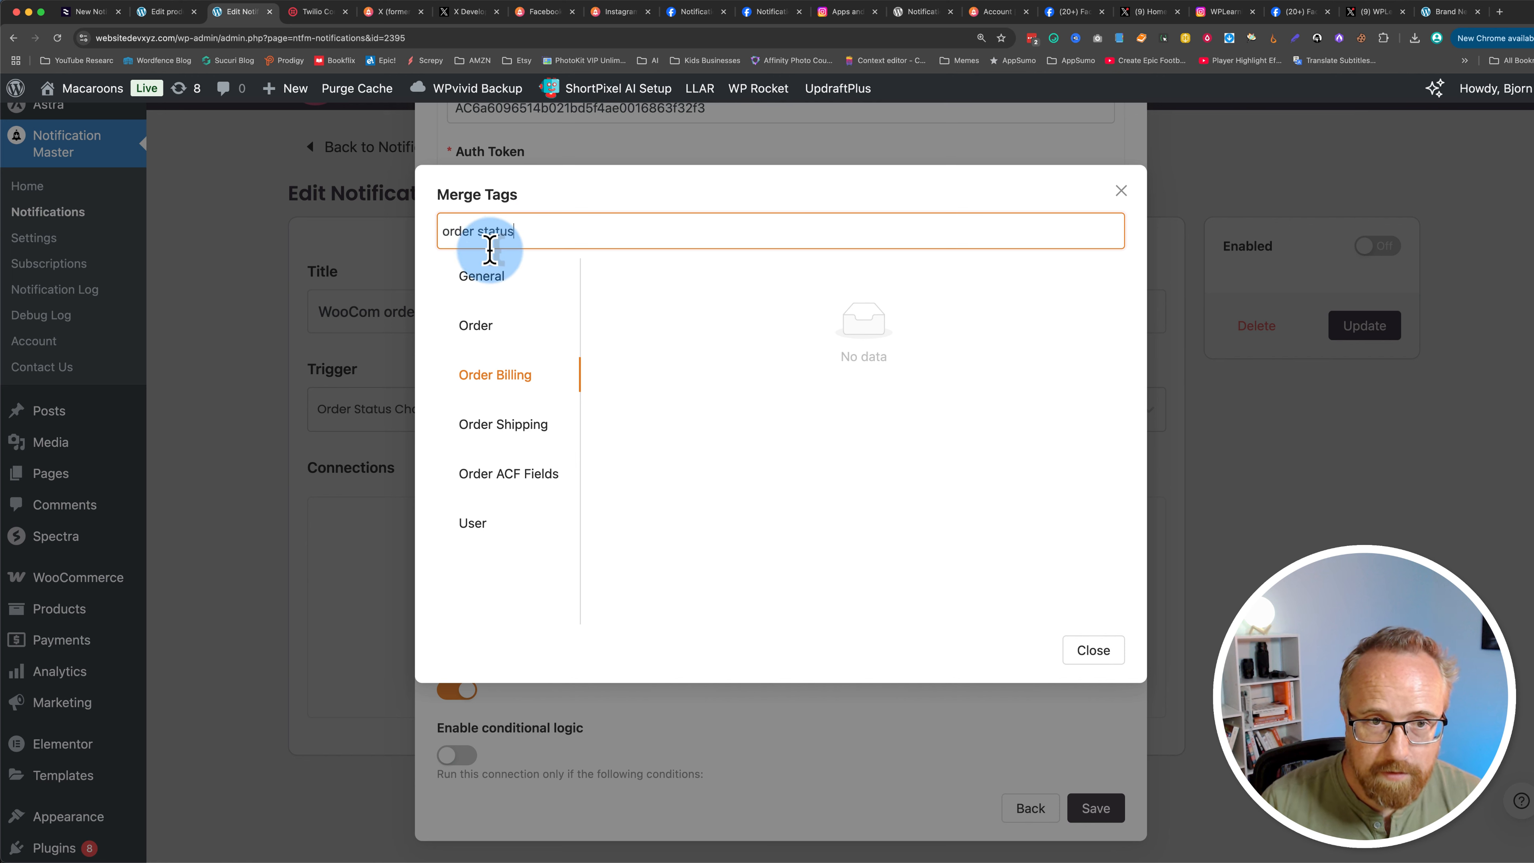
click(470, 300)
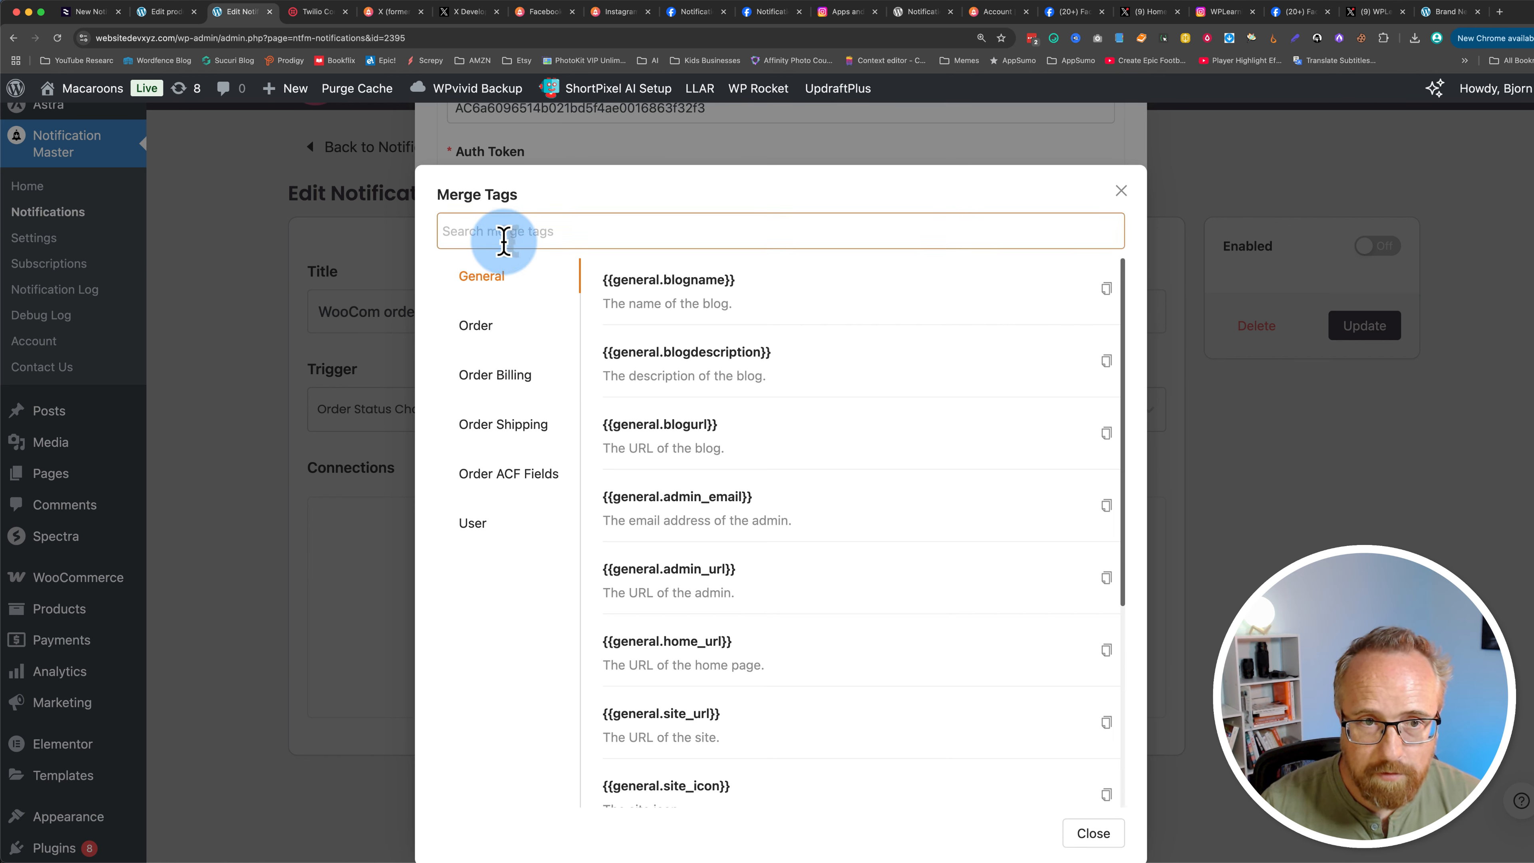
click(480, 327)
click(513, 230)
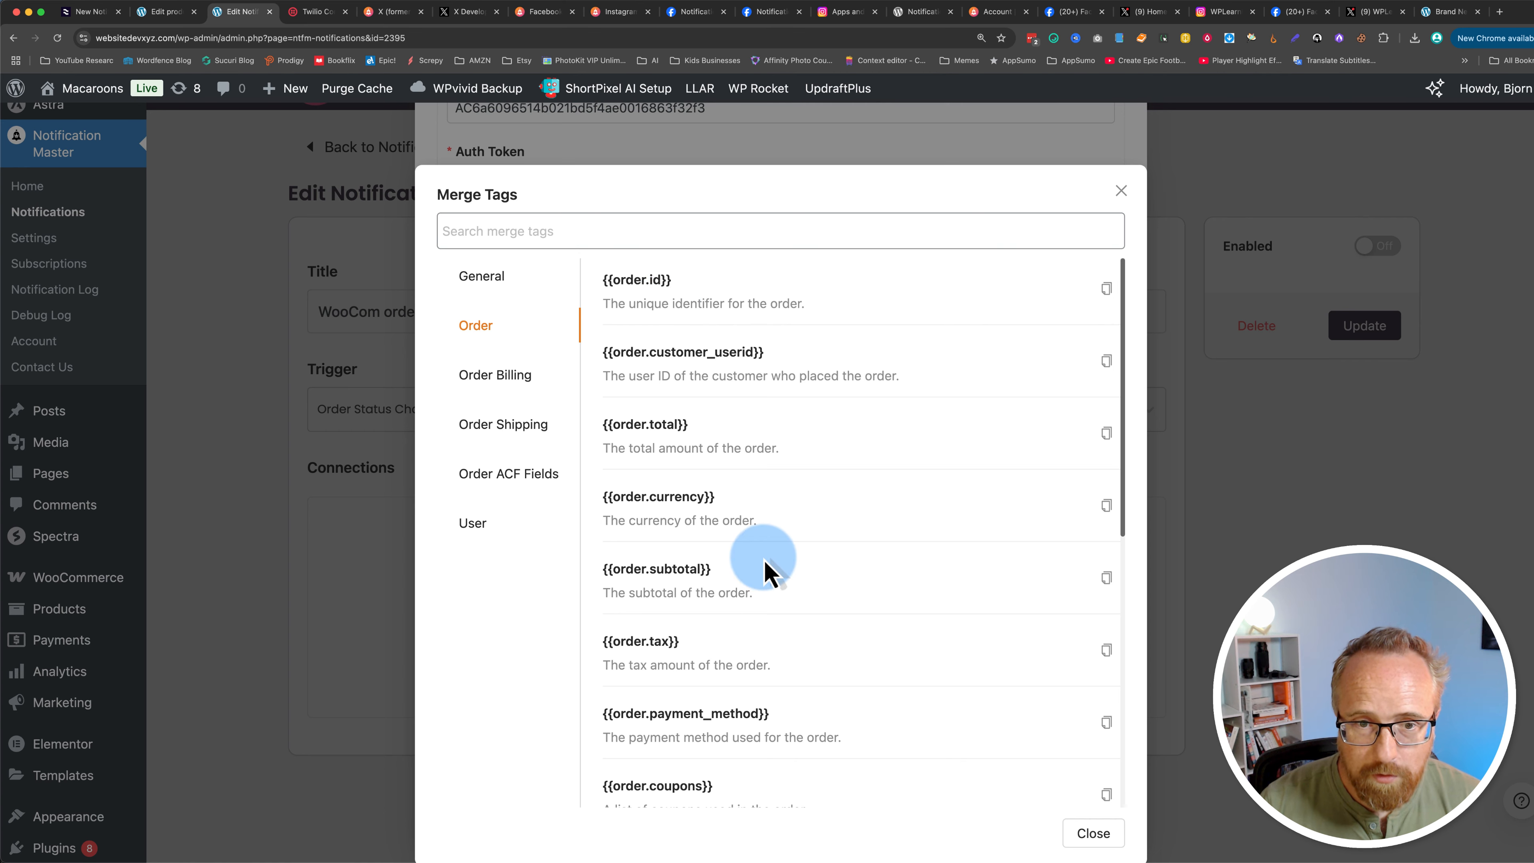
scroll(755, 562, down, 5)
drag(603, 530, 701, 530)
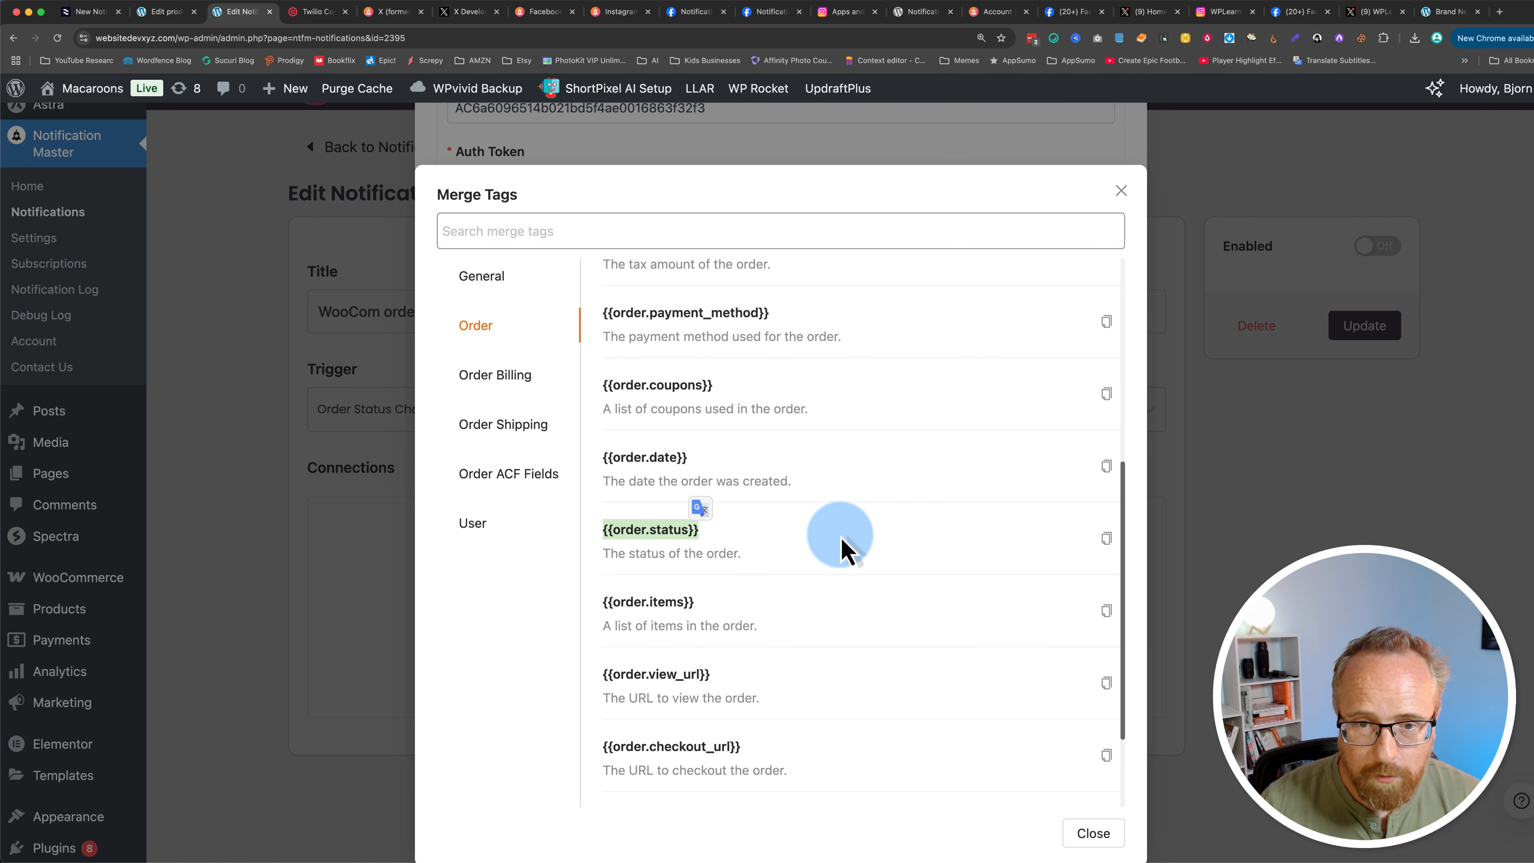
click(1104, 540)
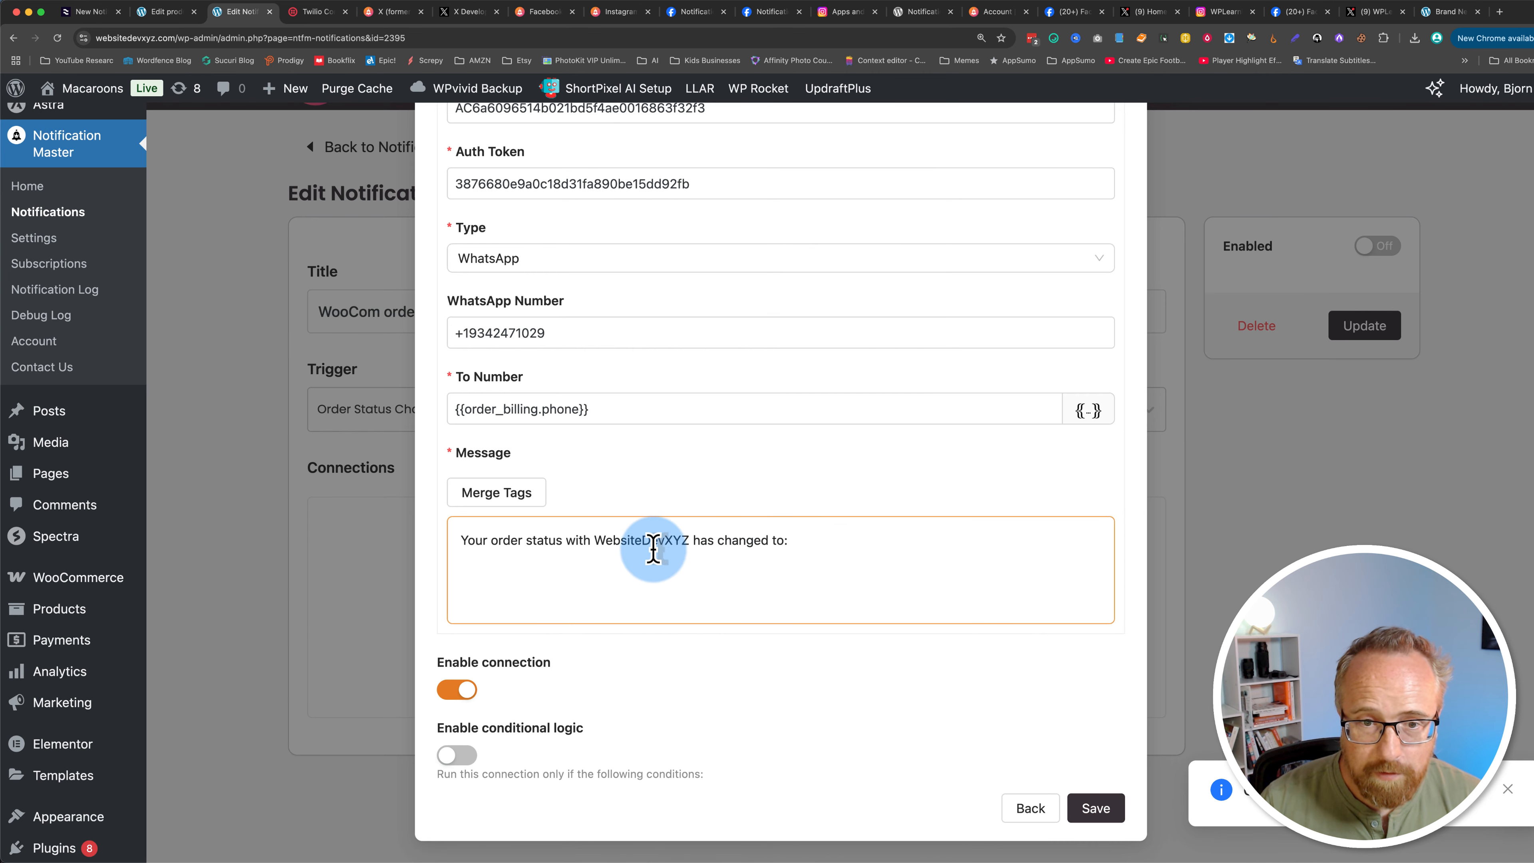
click(822, 541)
key(super+v)
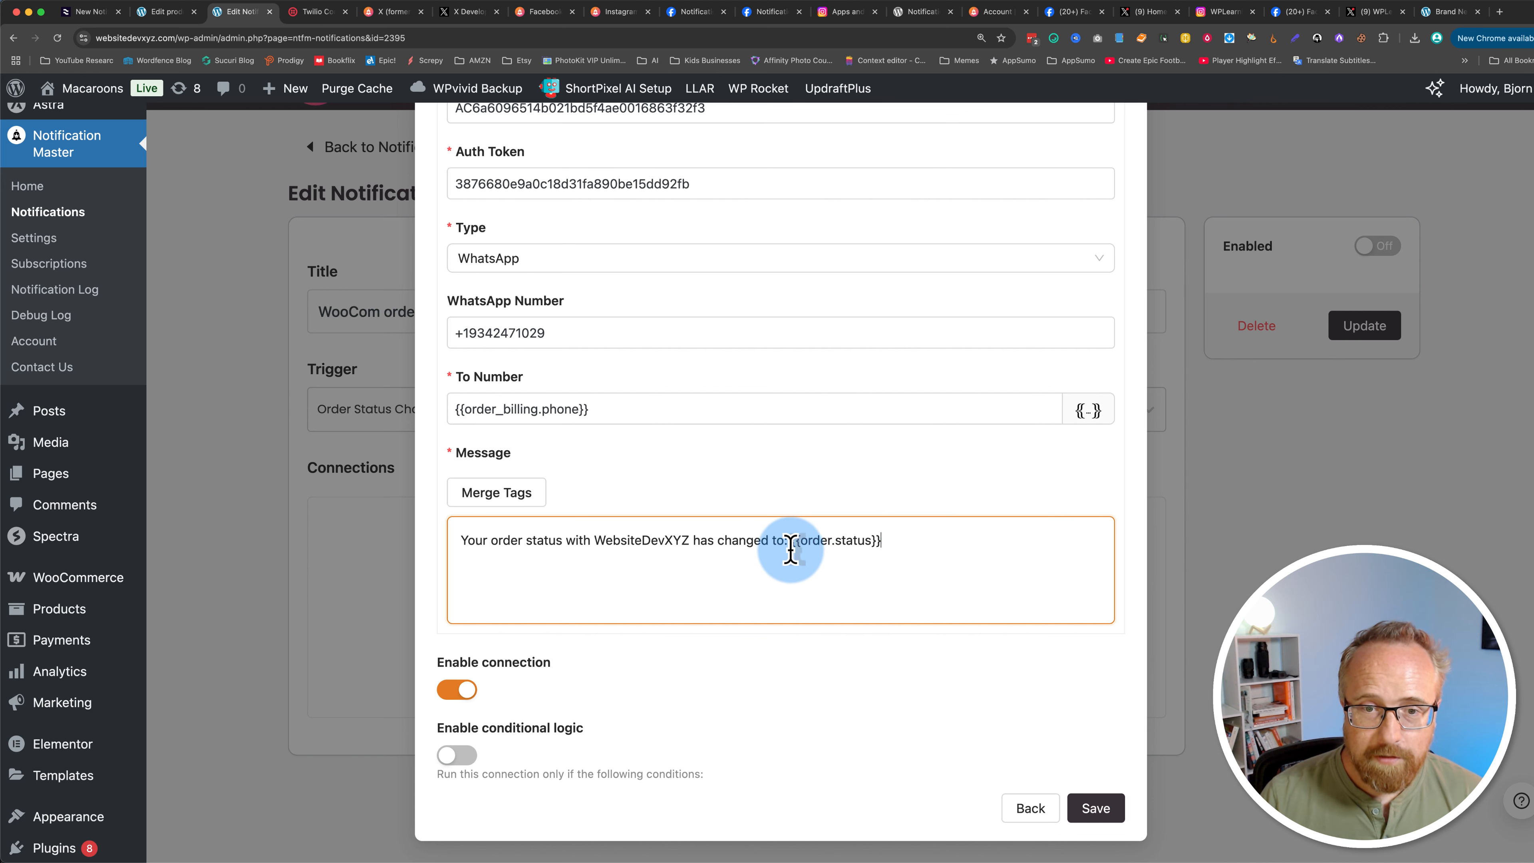
Step: Try adding a conditional-logic rule on the connection using the {{order.status}} merge tag
click(739, 555)
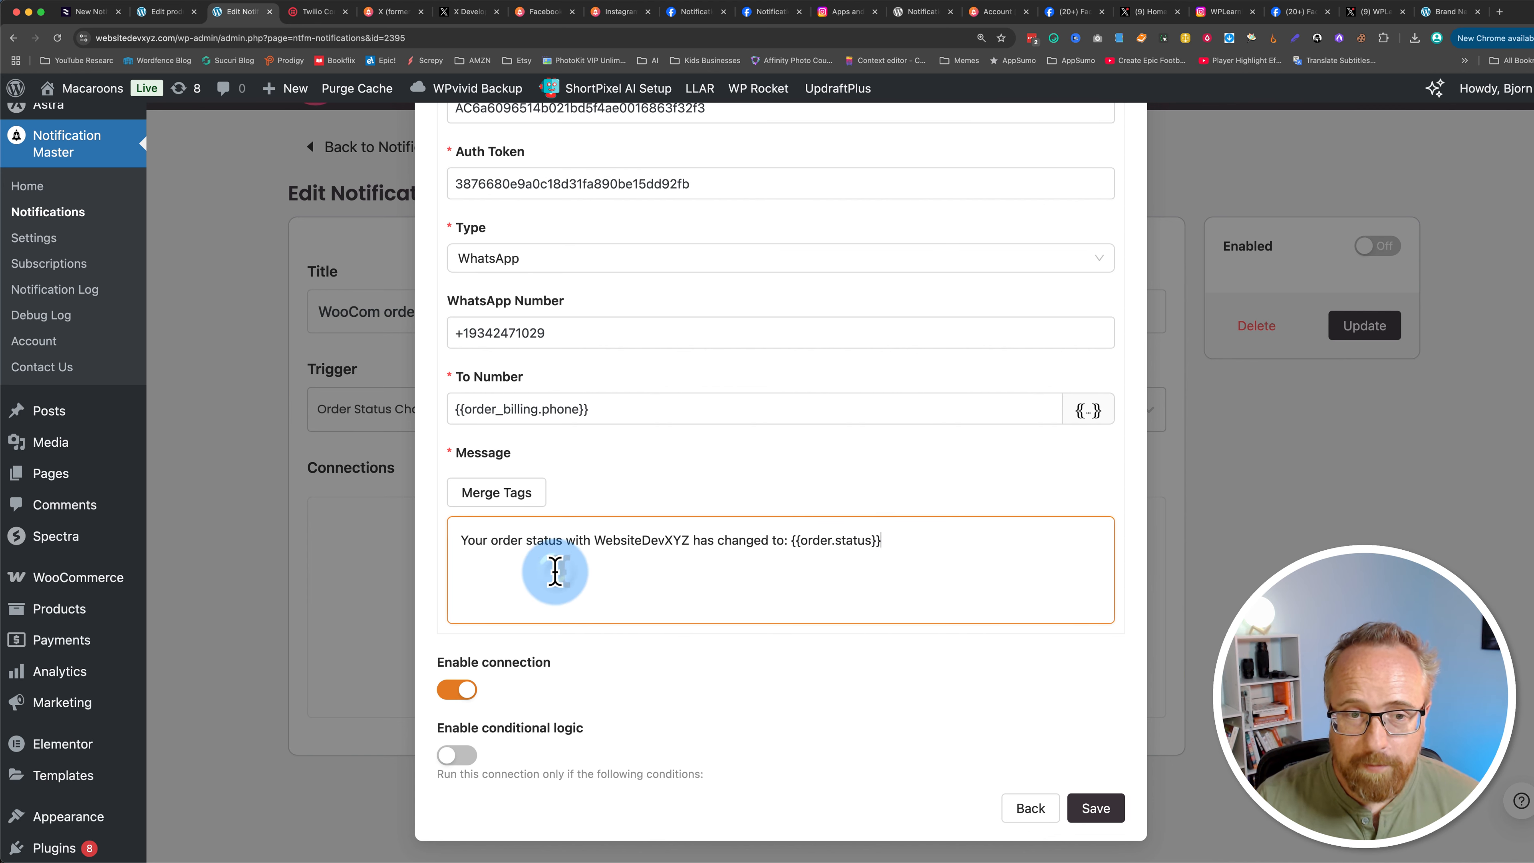
drag(555, 572, 478, 544)
drag(794, 548, 952, 537)
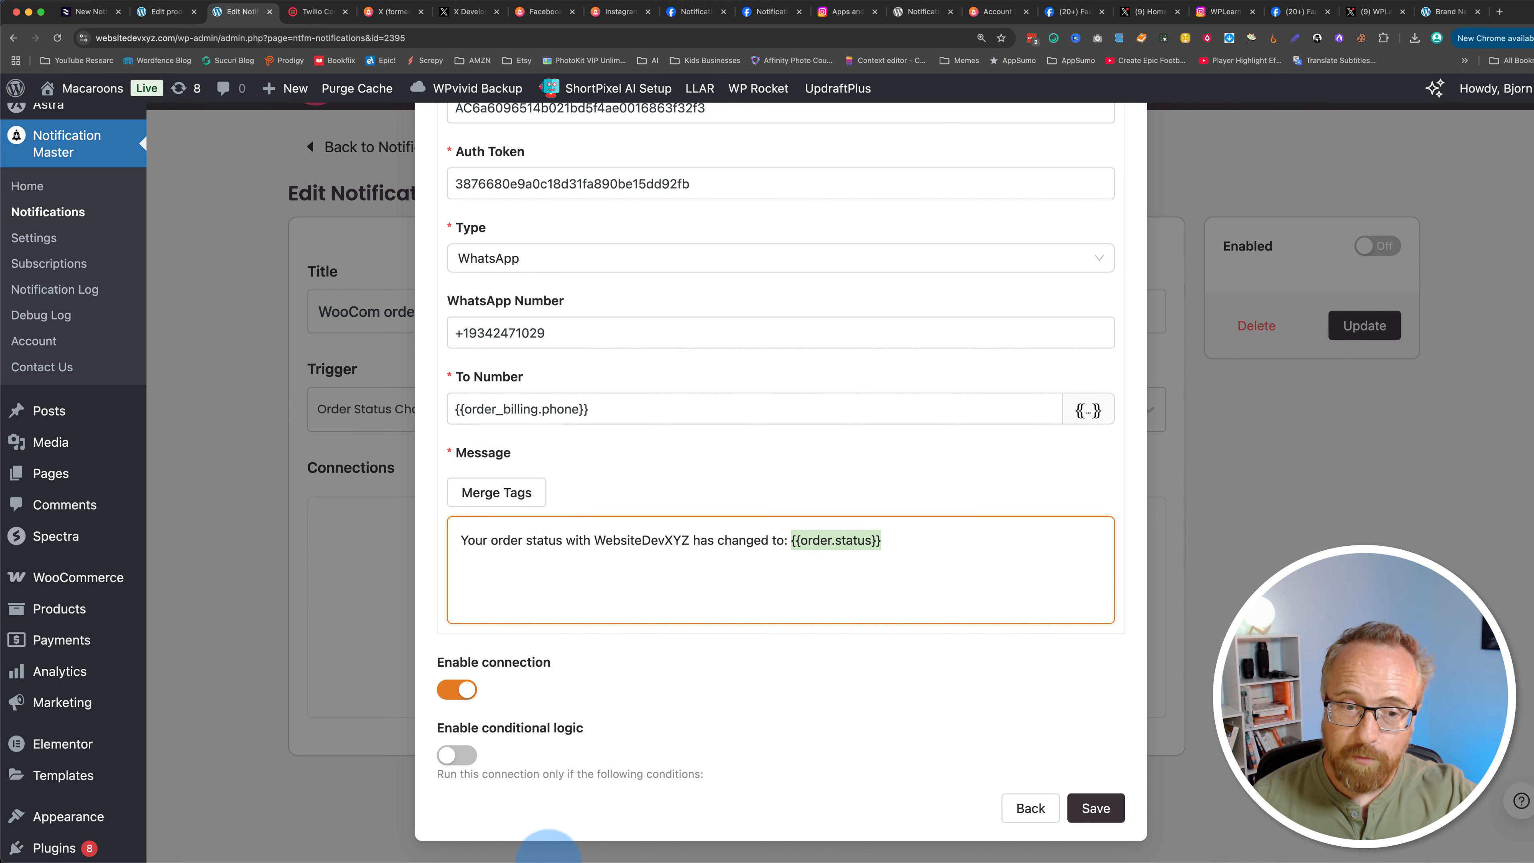
click(471, 757)
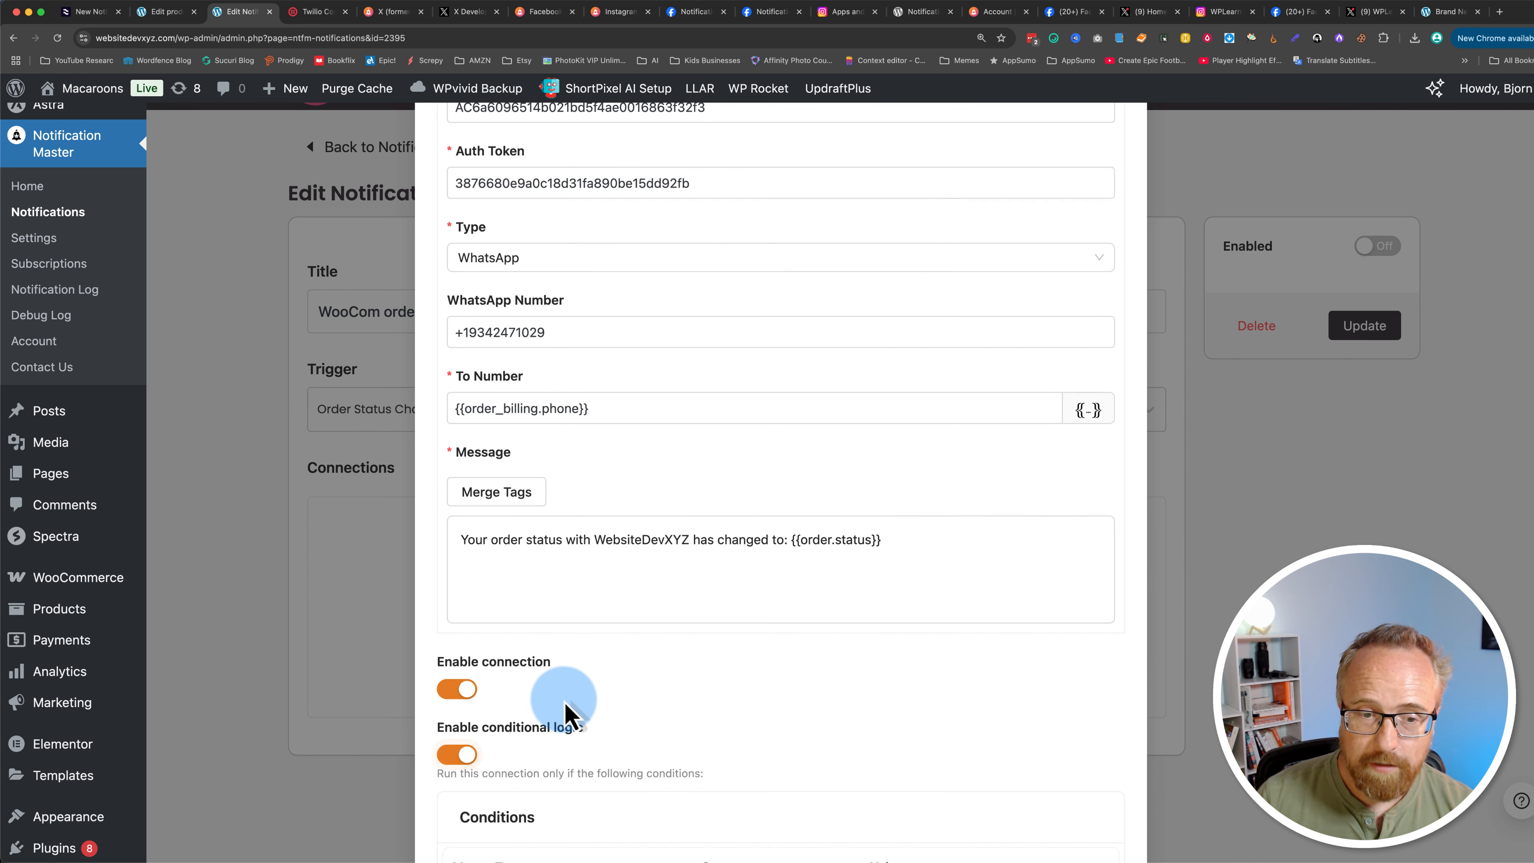
scroll(725, 483, down, 4)
click(789, 302)
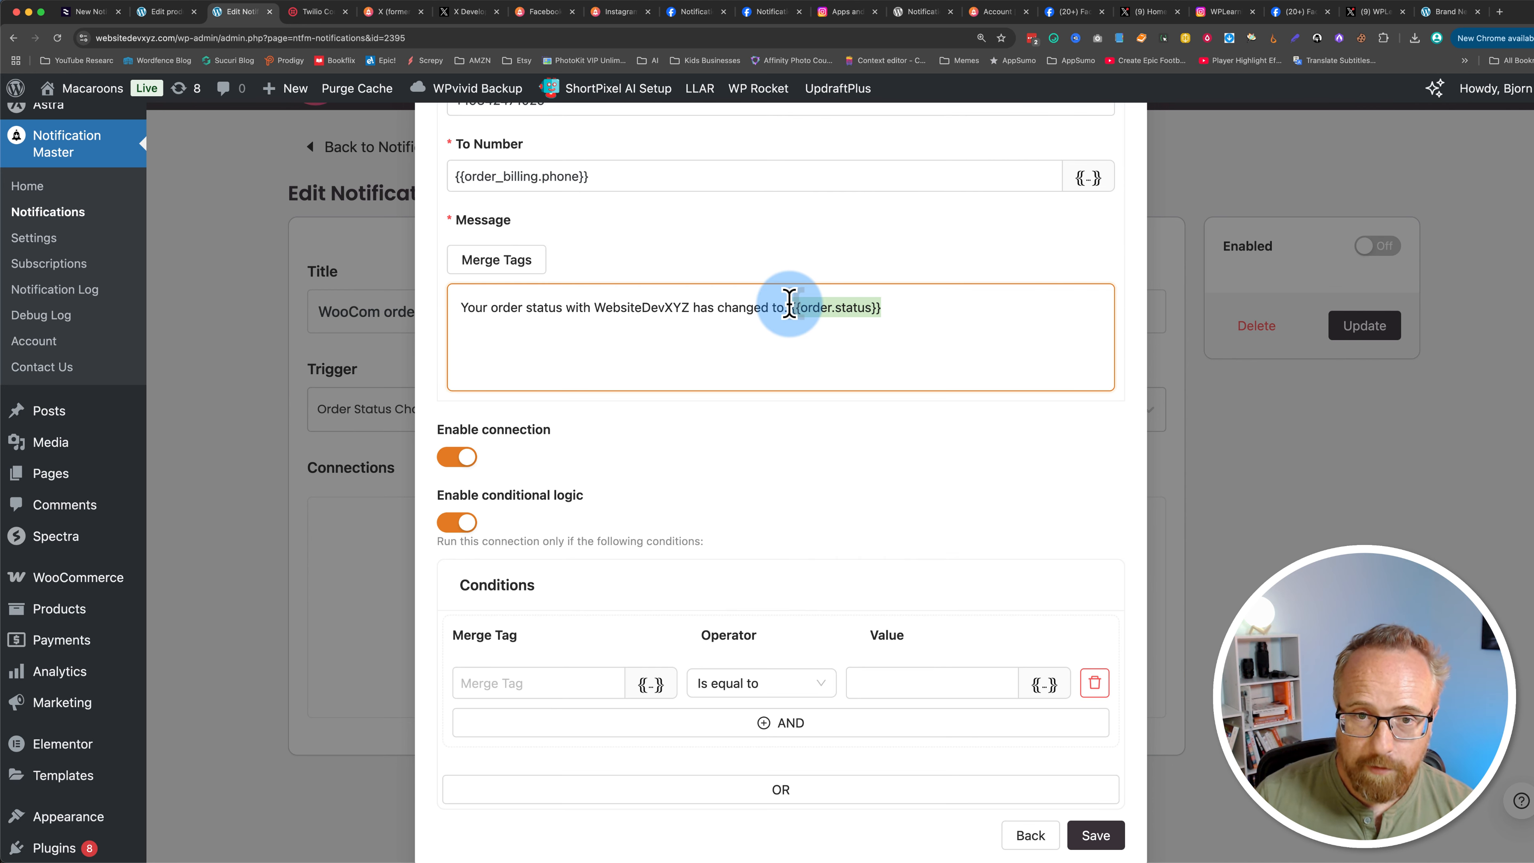
click(523, 682)
key(cmd+v)
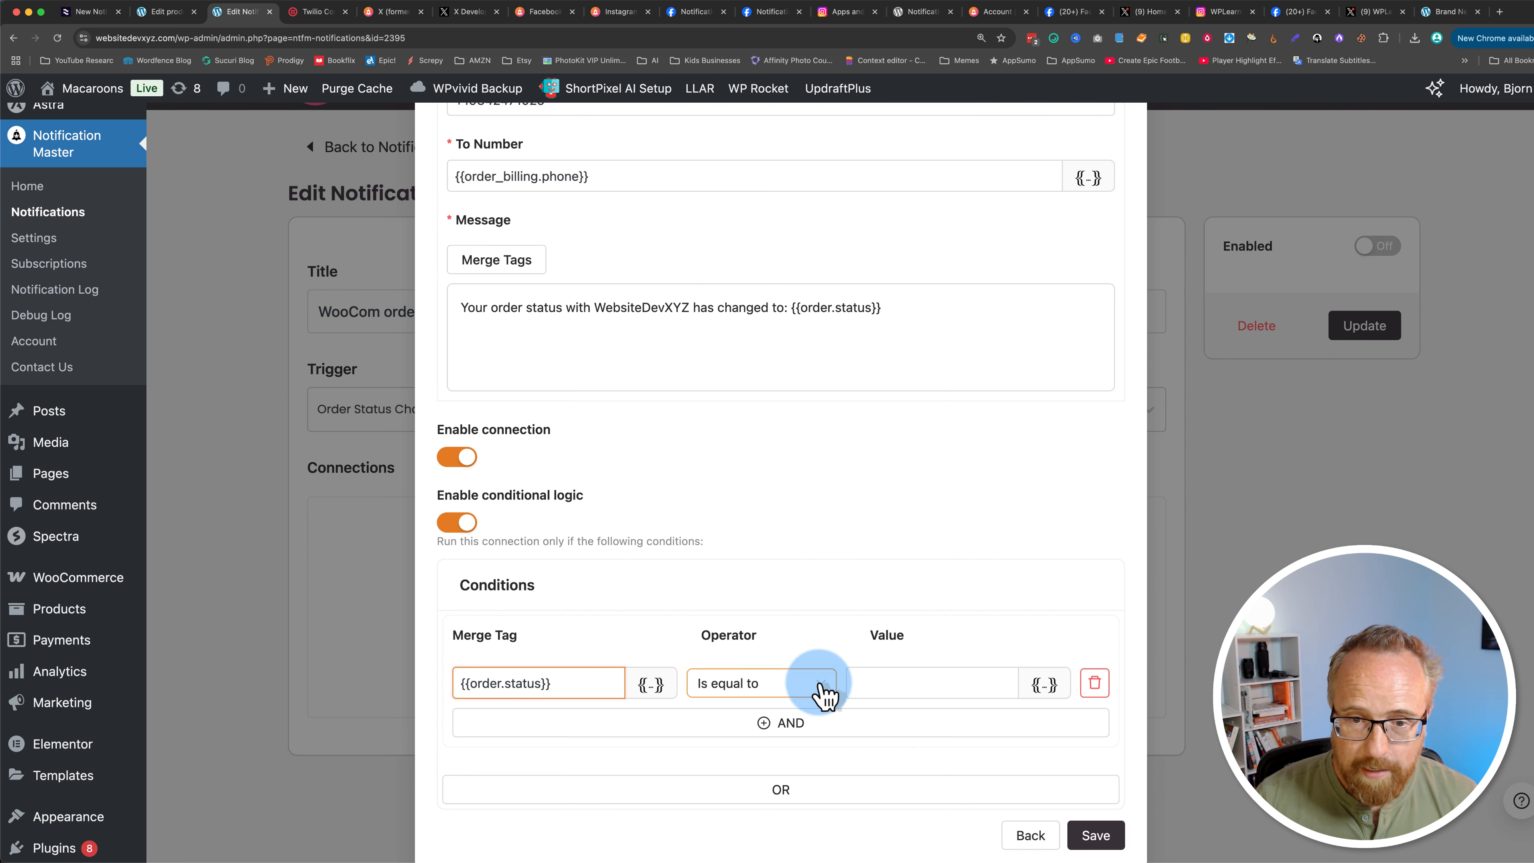
click(862, 682)
mouse_move(76, 616)
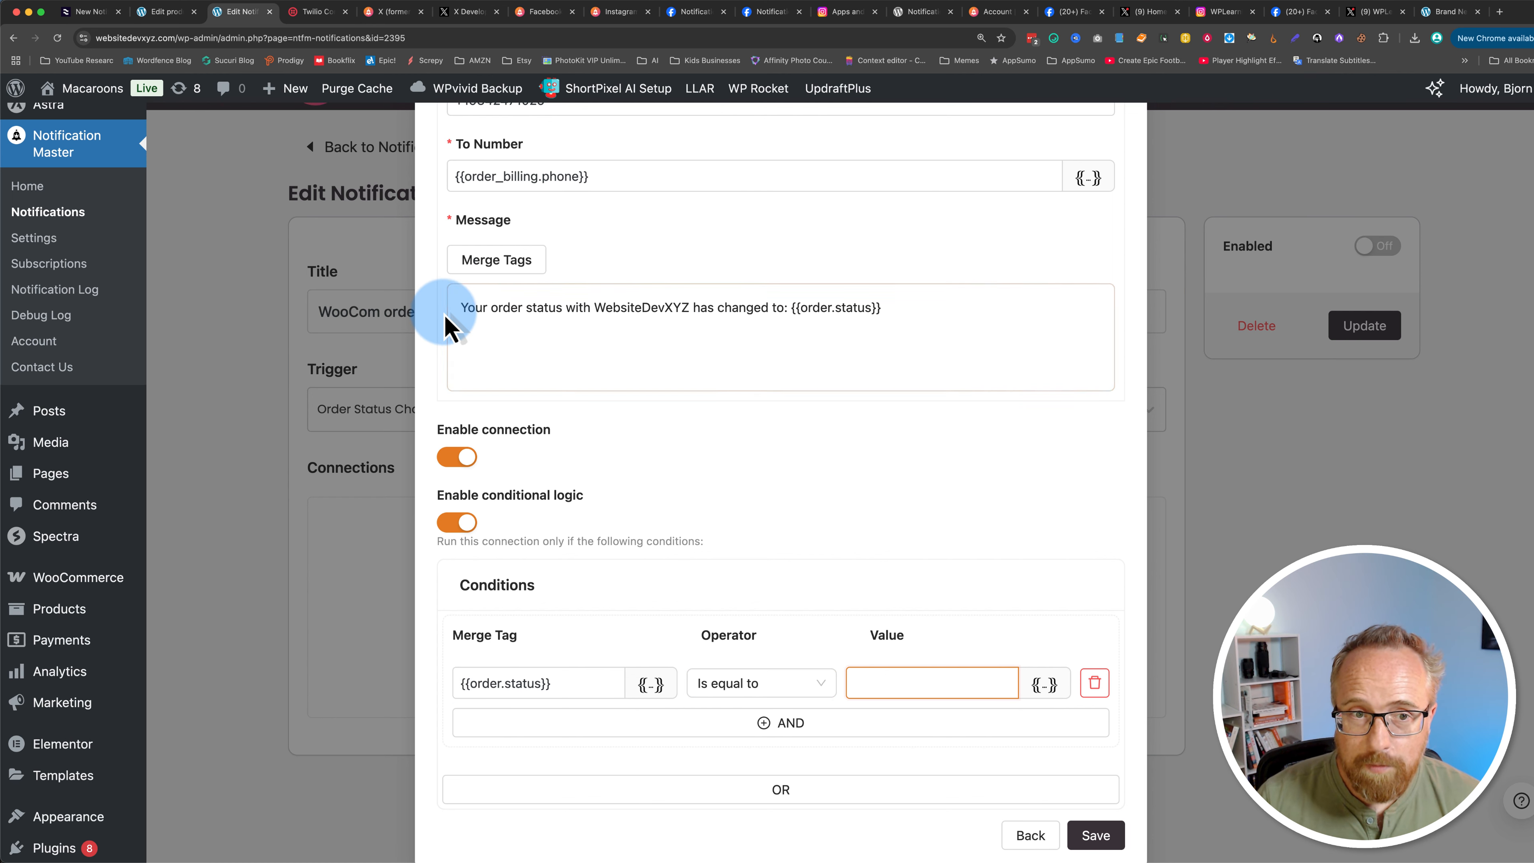
drag(451, 305, 849, 300)
click(865, 331)
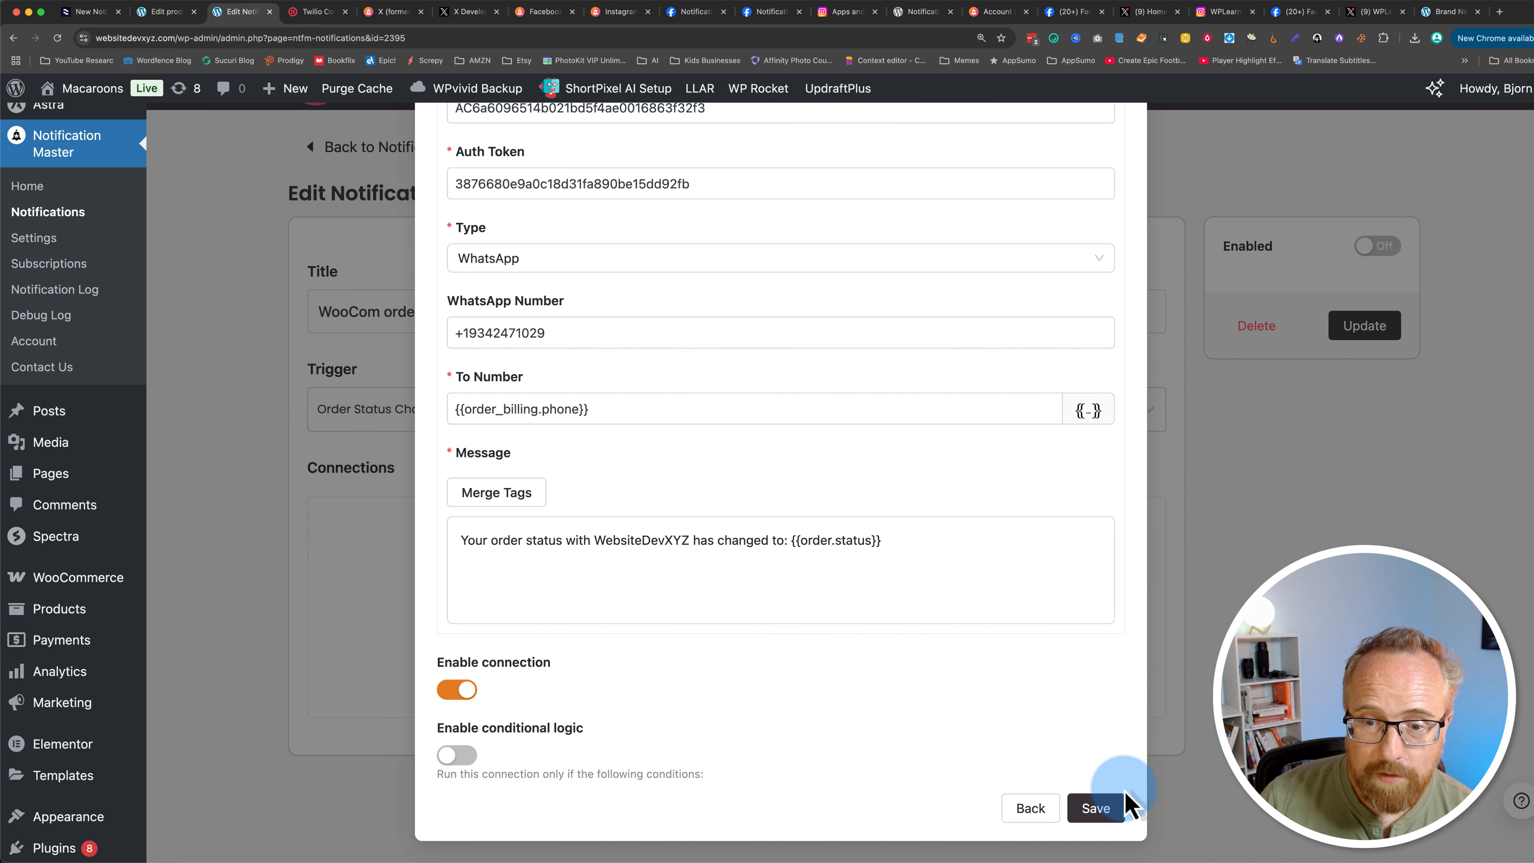
Step: Save the connection, switch the notification to enabled and update it
click(1114, 807)
click(1379, 248)
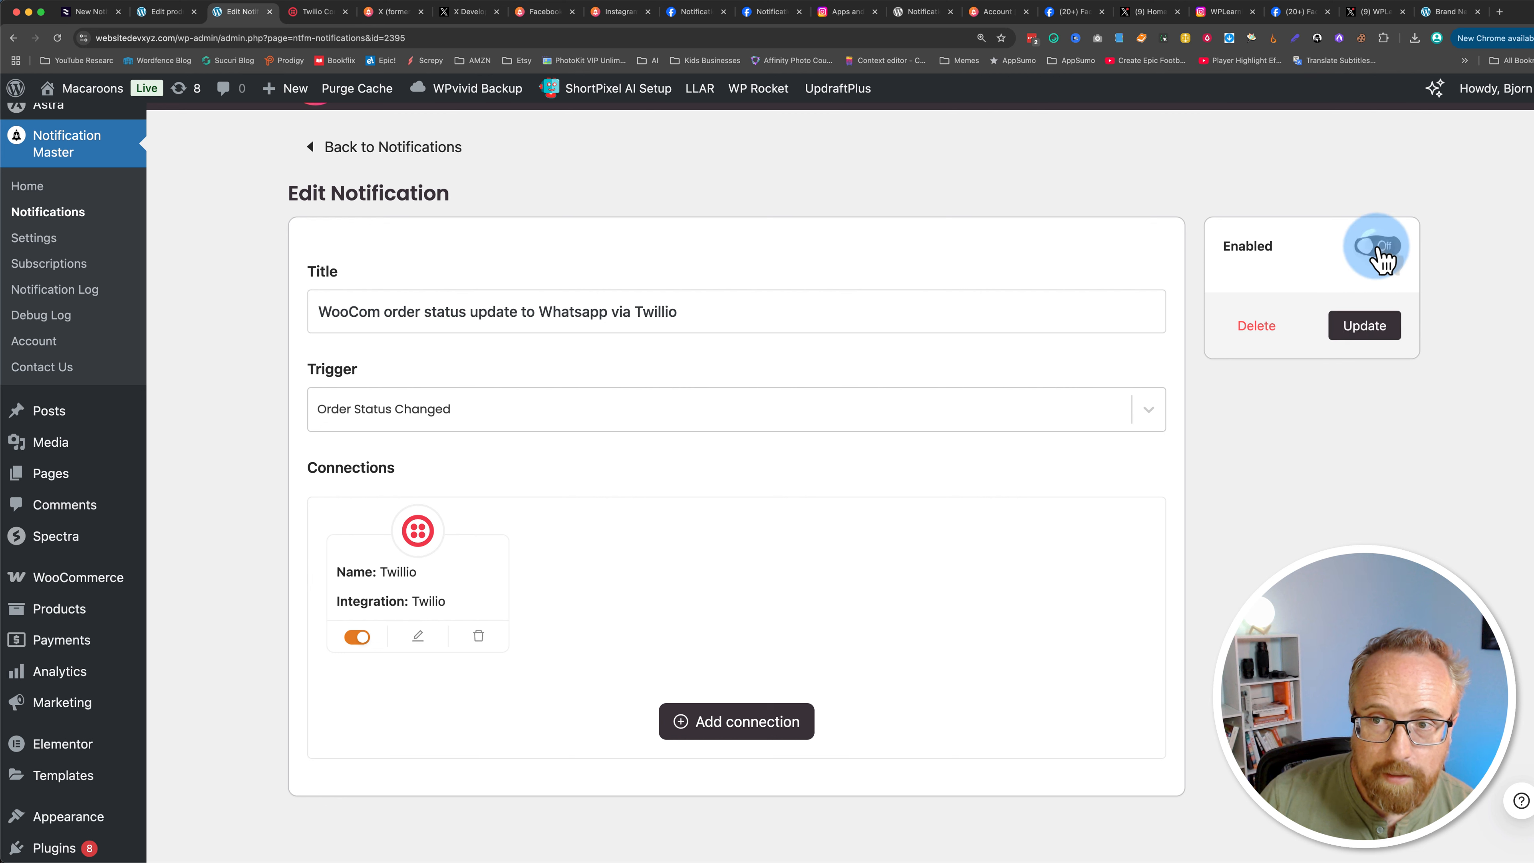
click(1364, 328)
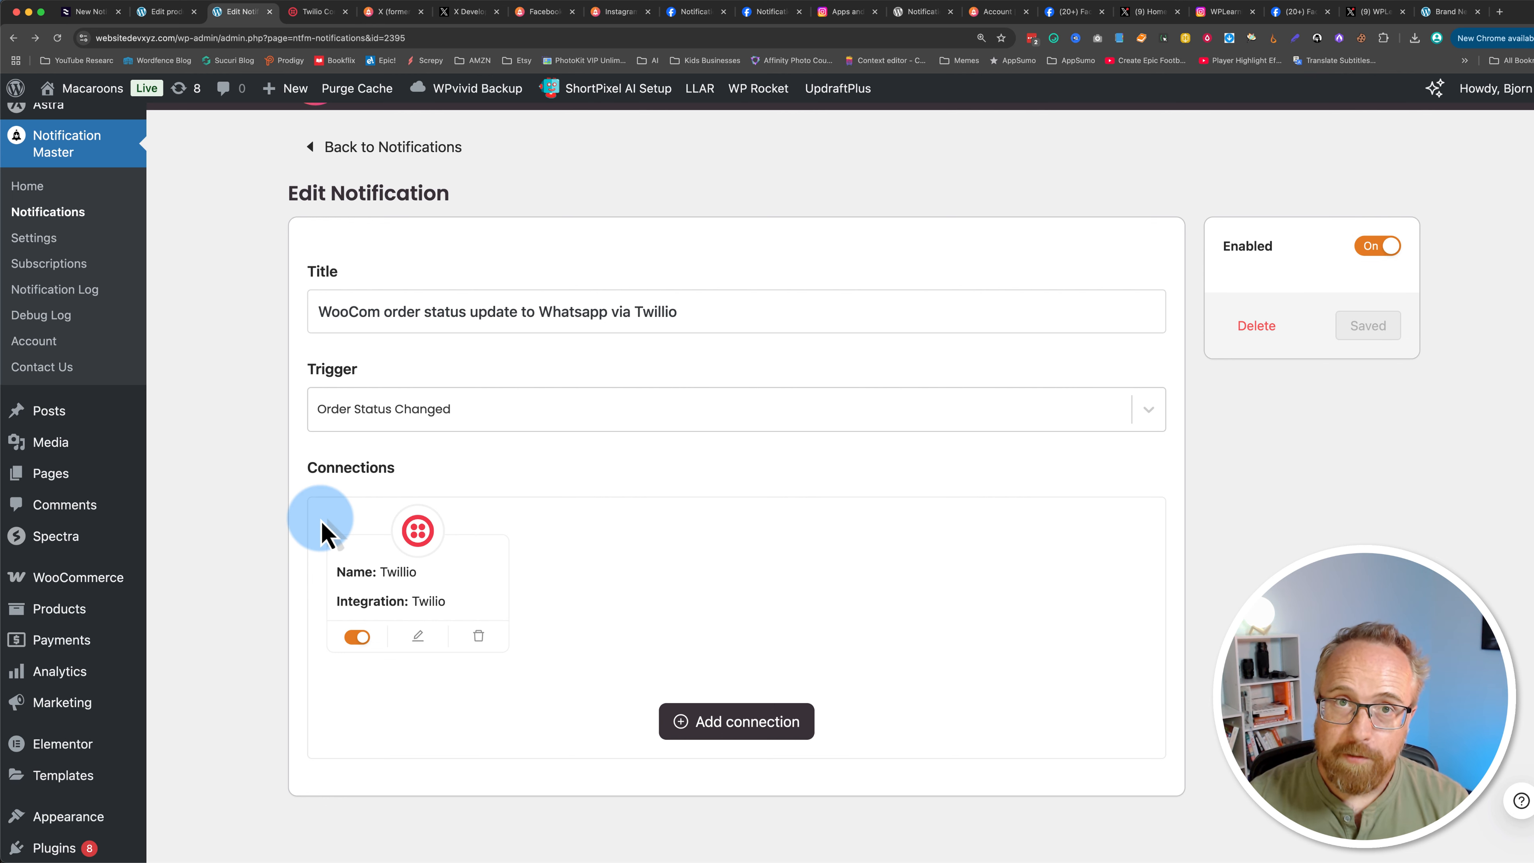
Step: Visit the storefront and add the Assorted Box of Macaroons to the cart
mouse_move(79, 478)
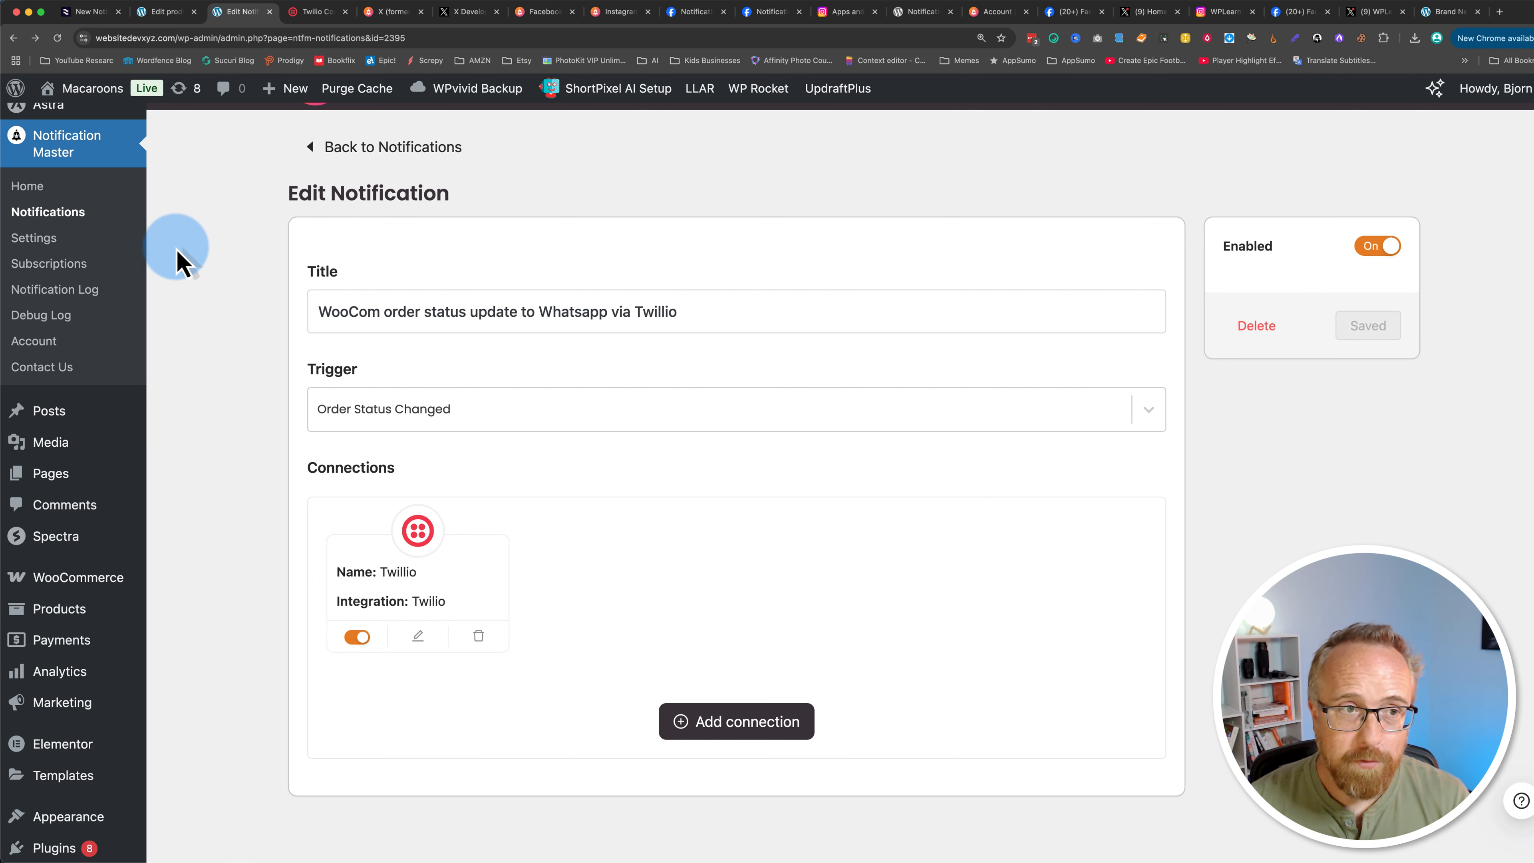
mouse_move(60, 92)
super+click(69, 124)
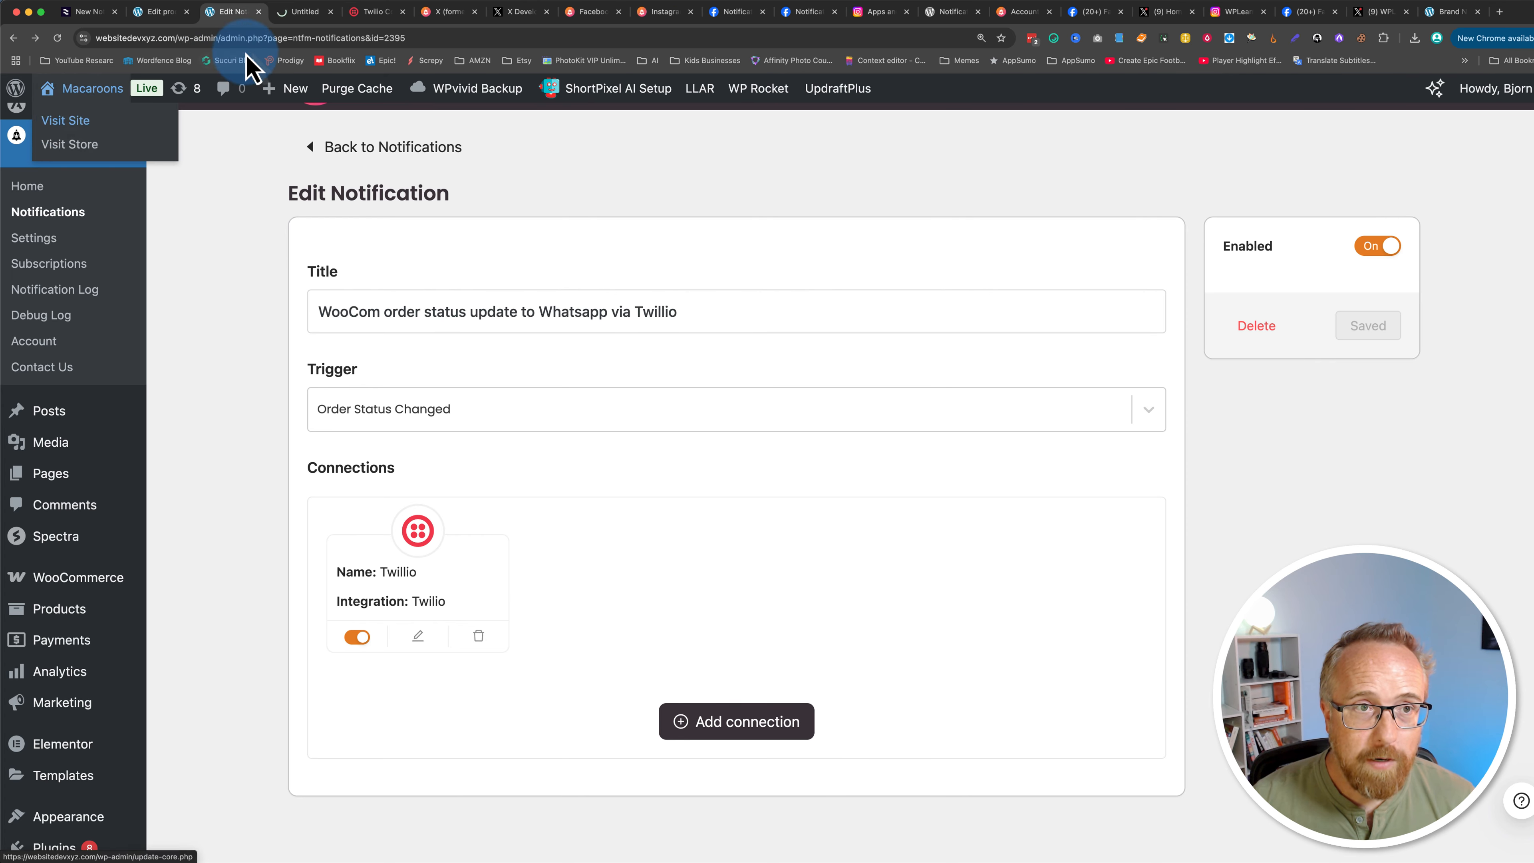
click(296, 12)
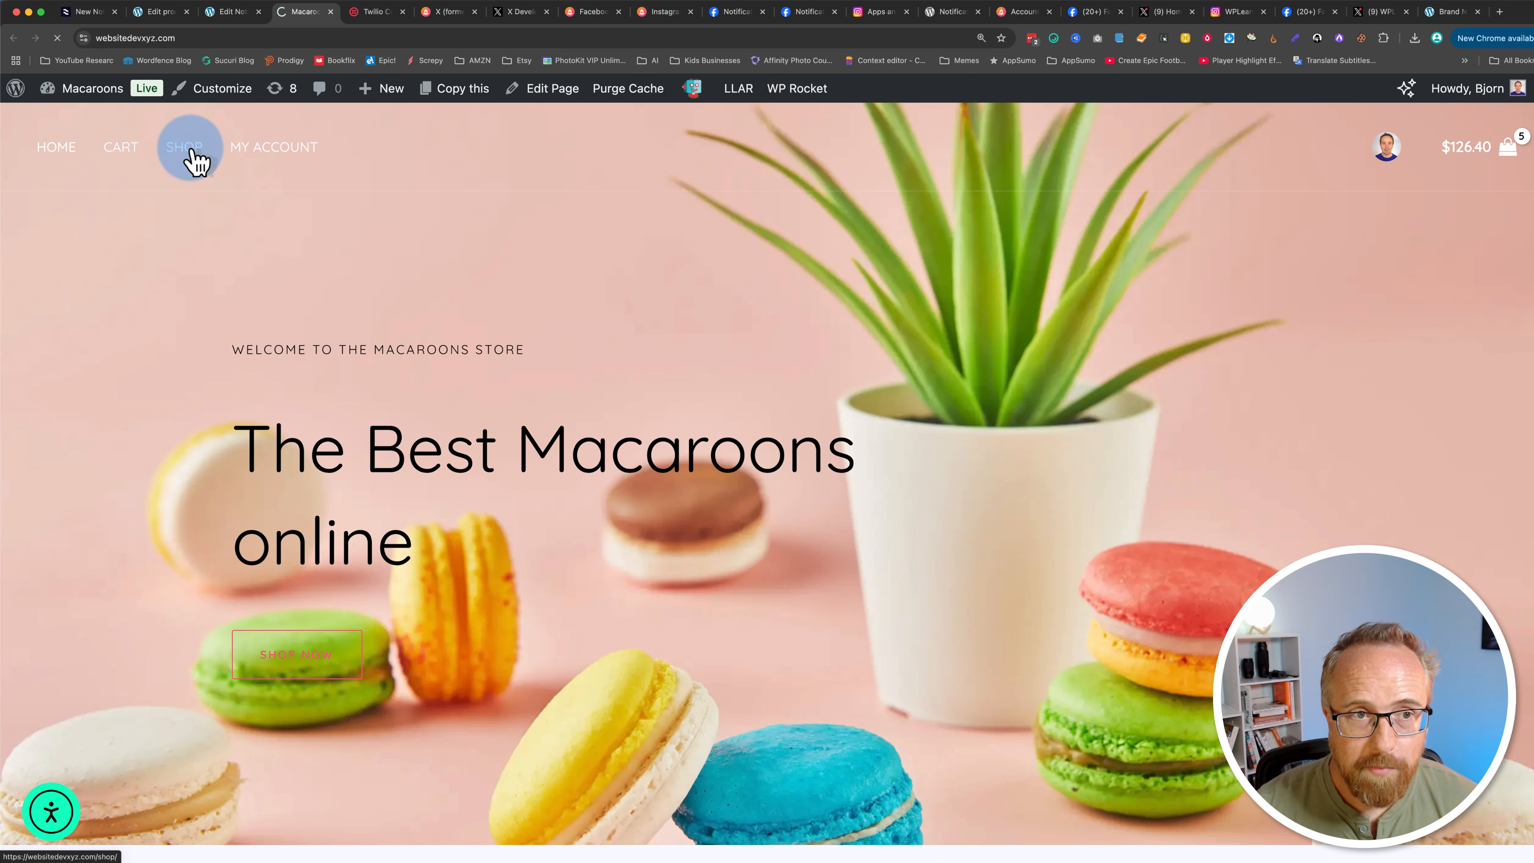
click(192, 154)
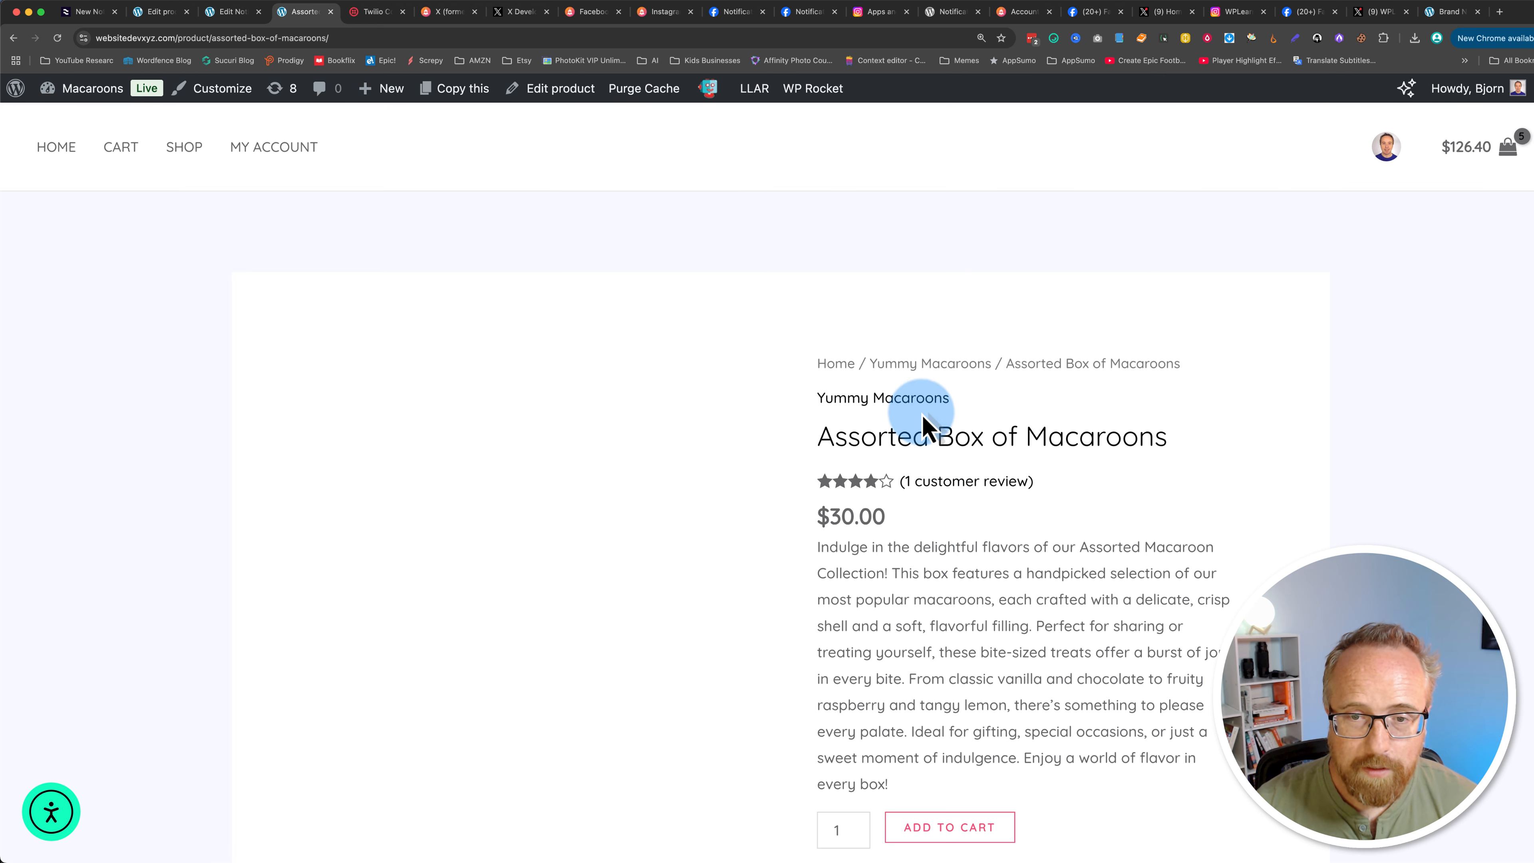
scroll(927, 682, down, 3)
click(958, 719)
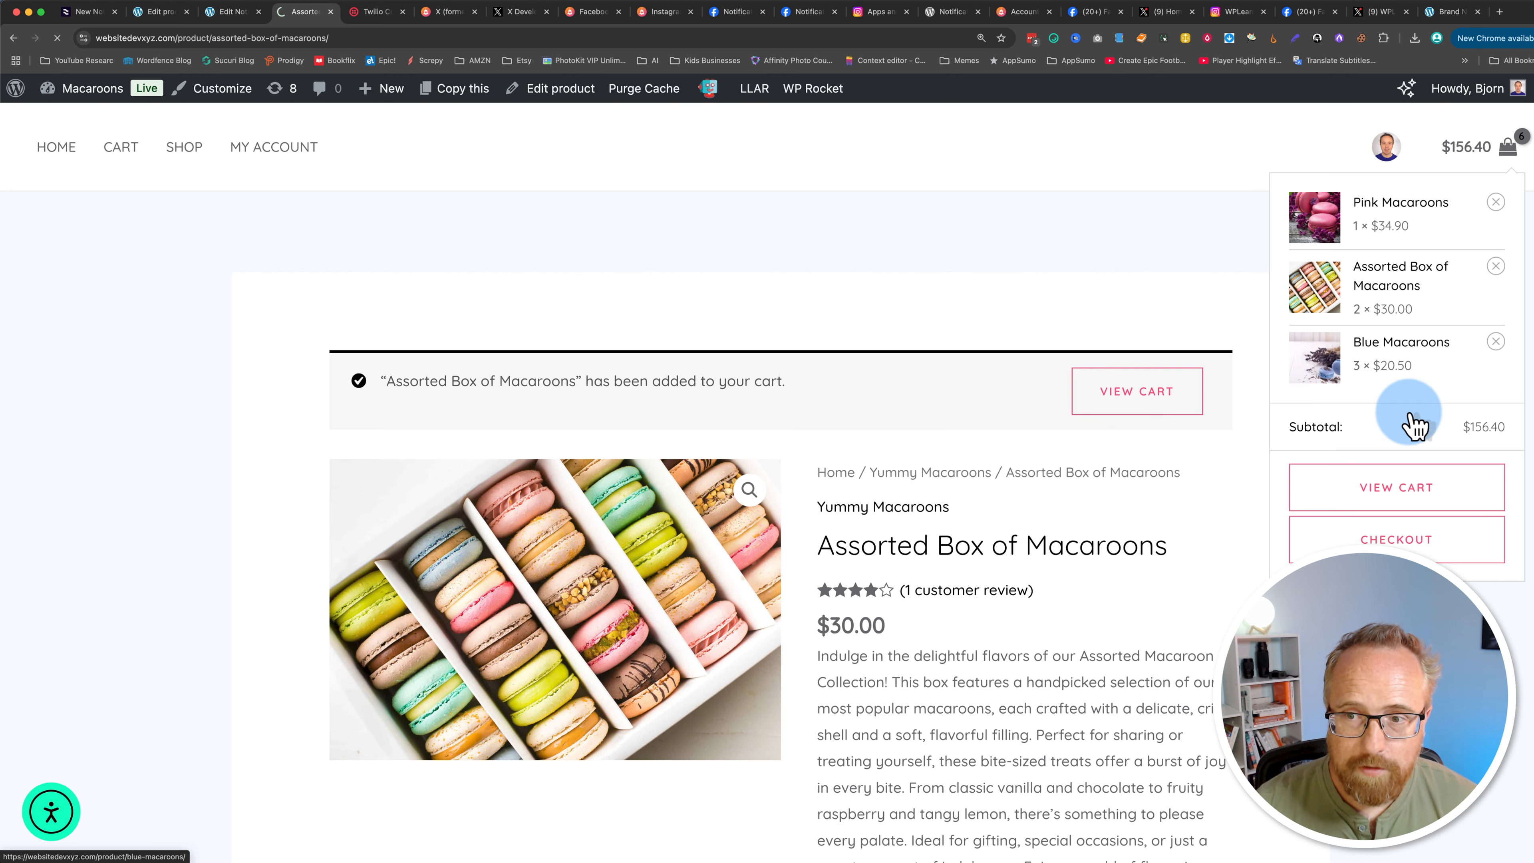
Step: Proceed from the cart to checkout and examine the payment methods section
click(1411, 487)
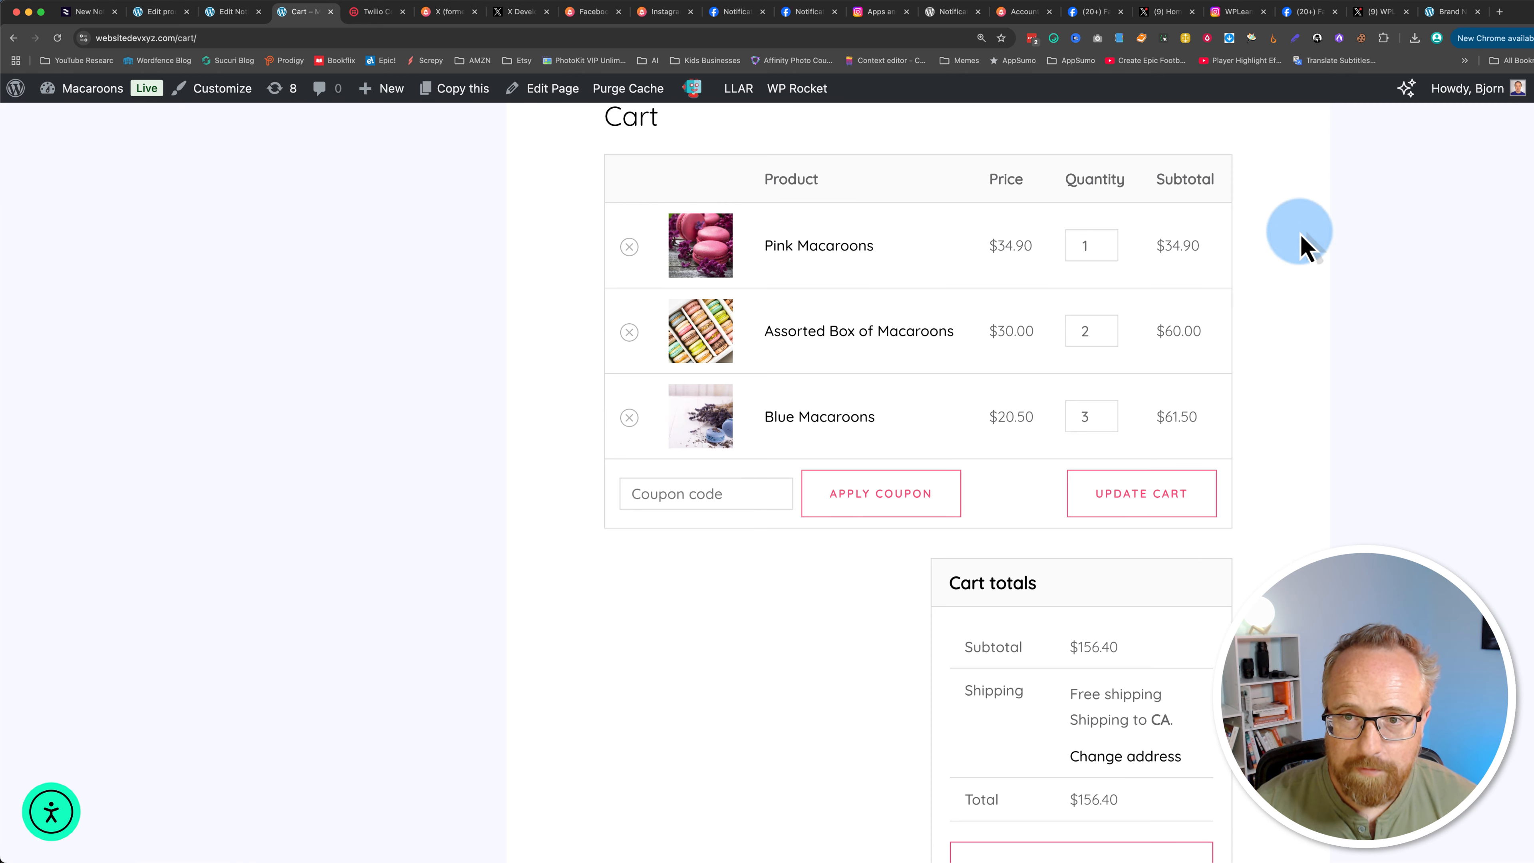
scroll(918, 484, down, 3)
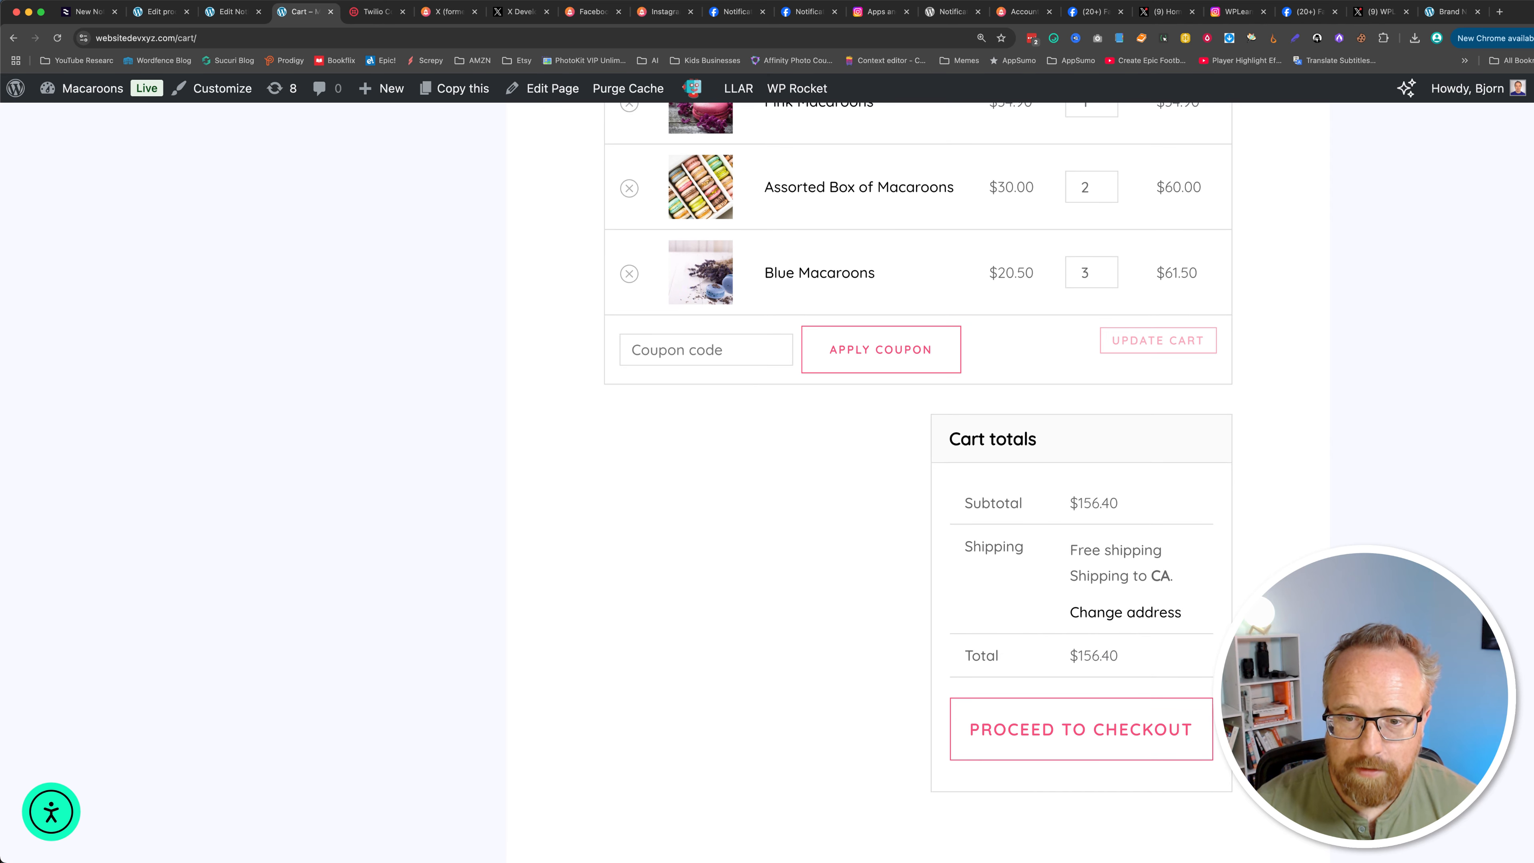
click(1024, 762)
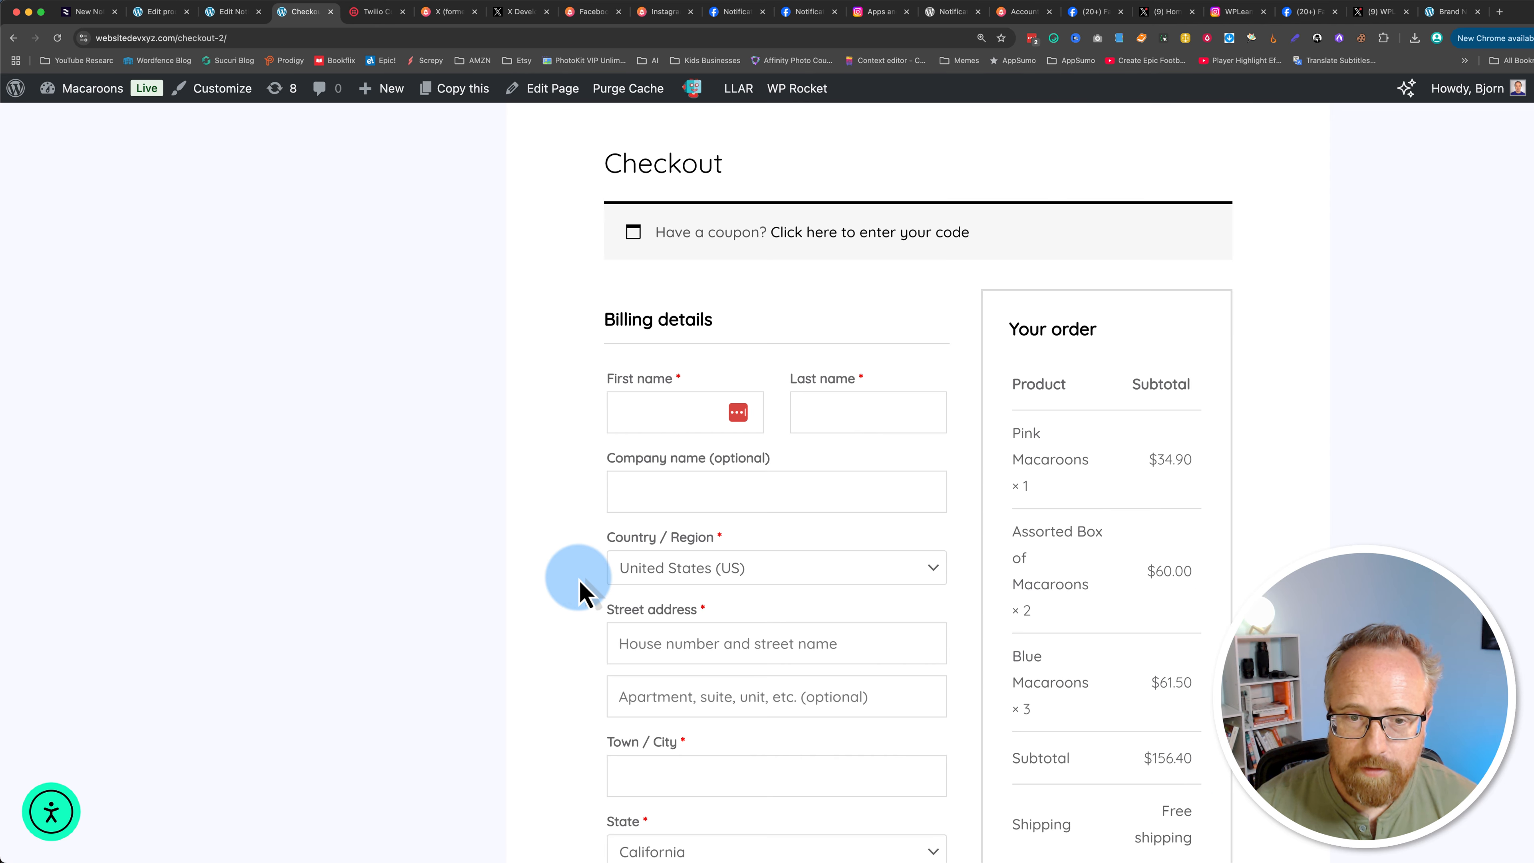
scroll(581, 590, down, 5)
scroll(579, 592, down, 4)
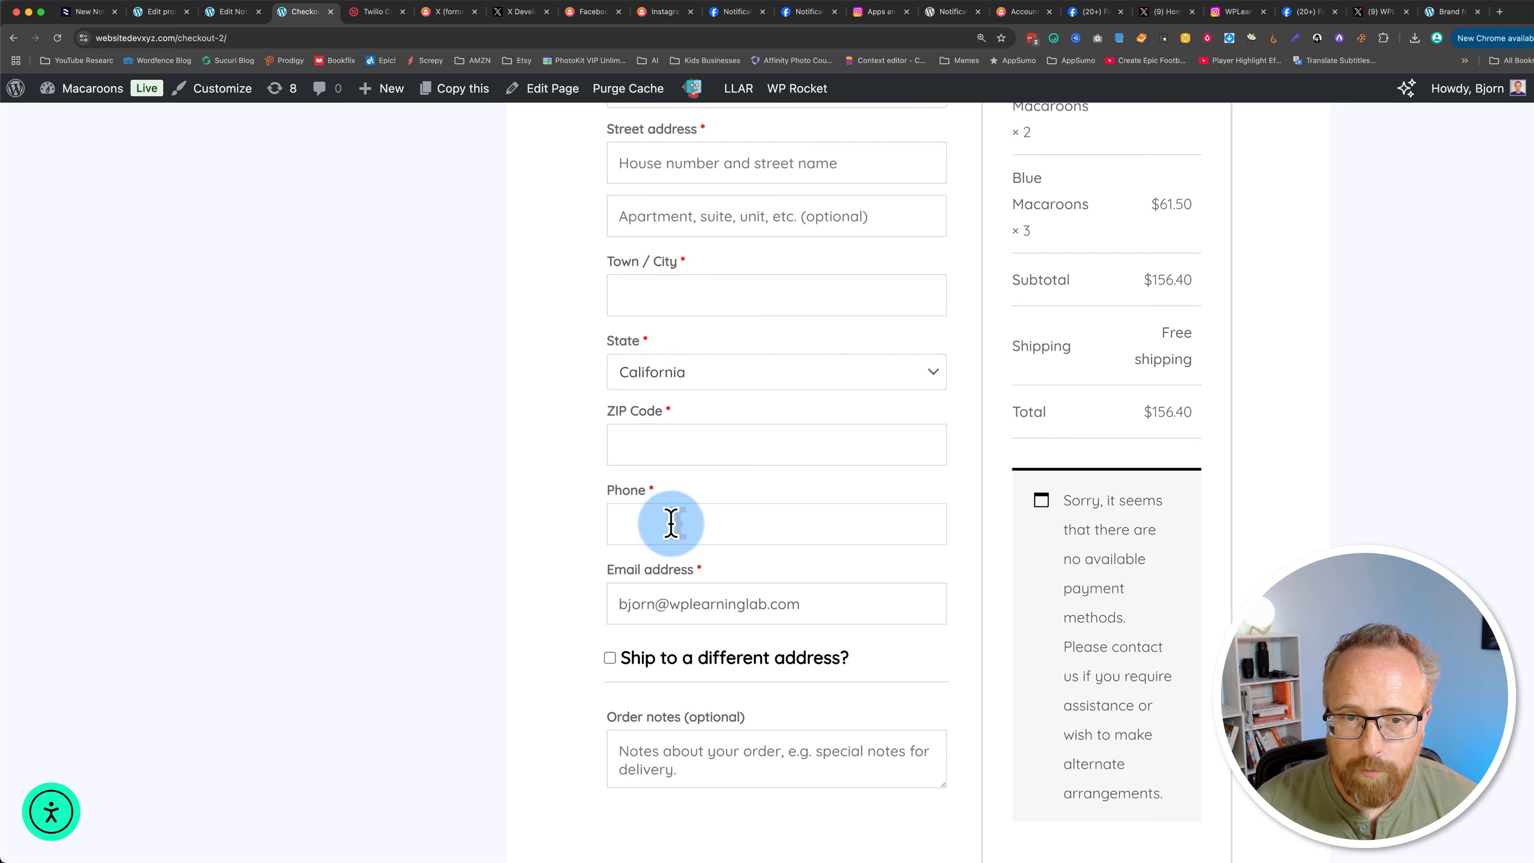
scroll(998, 629, down, 2)
drag(1080, 400, 1183, 701)
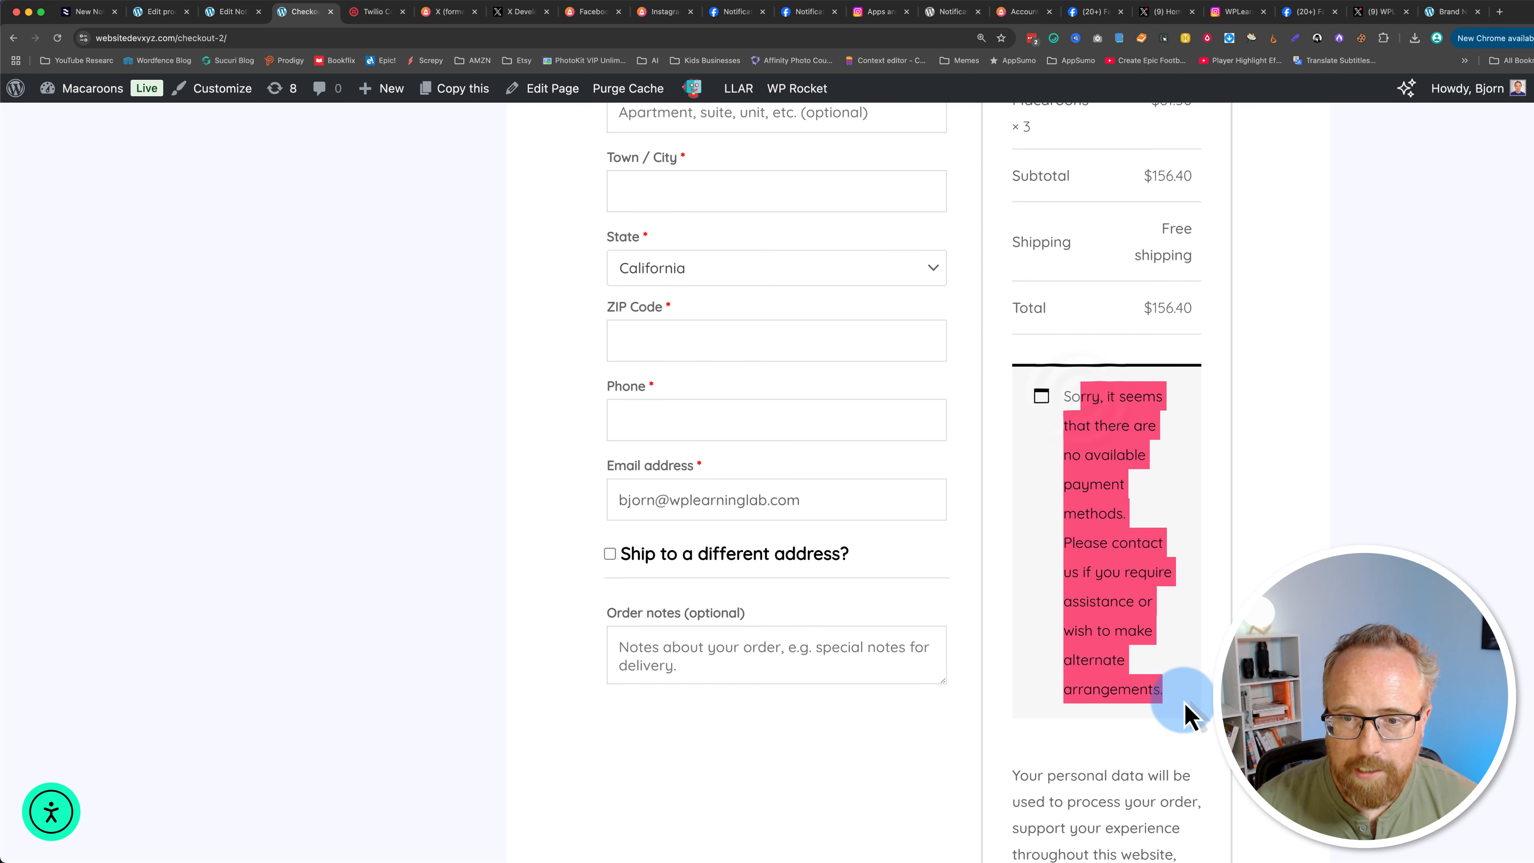
Step: Enable Cash on delivery as an offline payment method in the WooCommerce payment settings
click(160, 13)
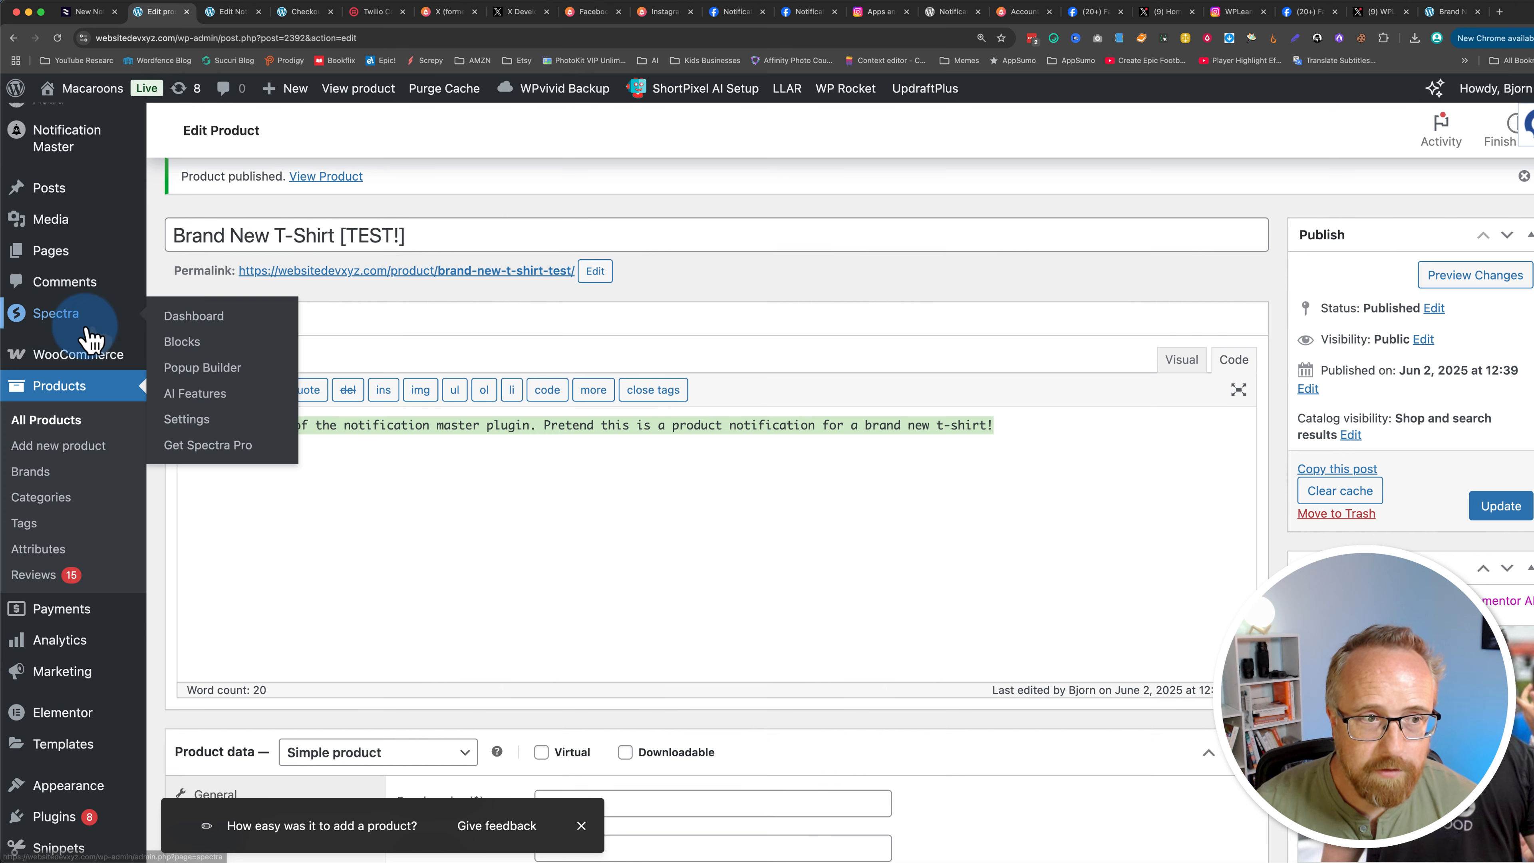
click(186, 464)
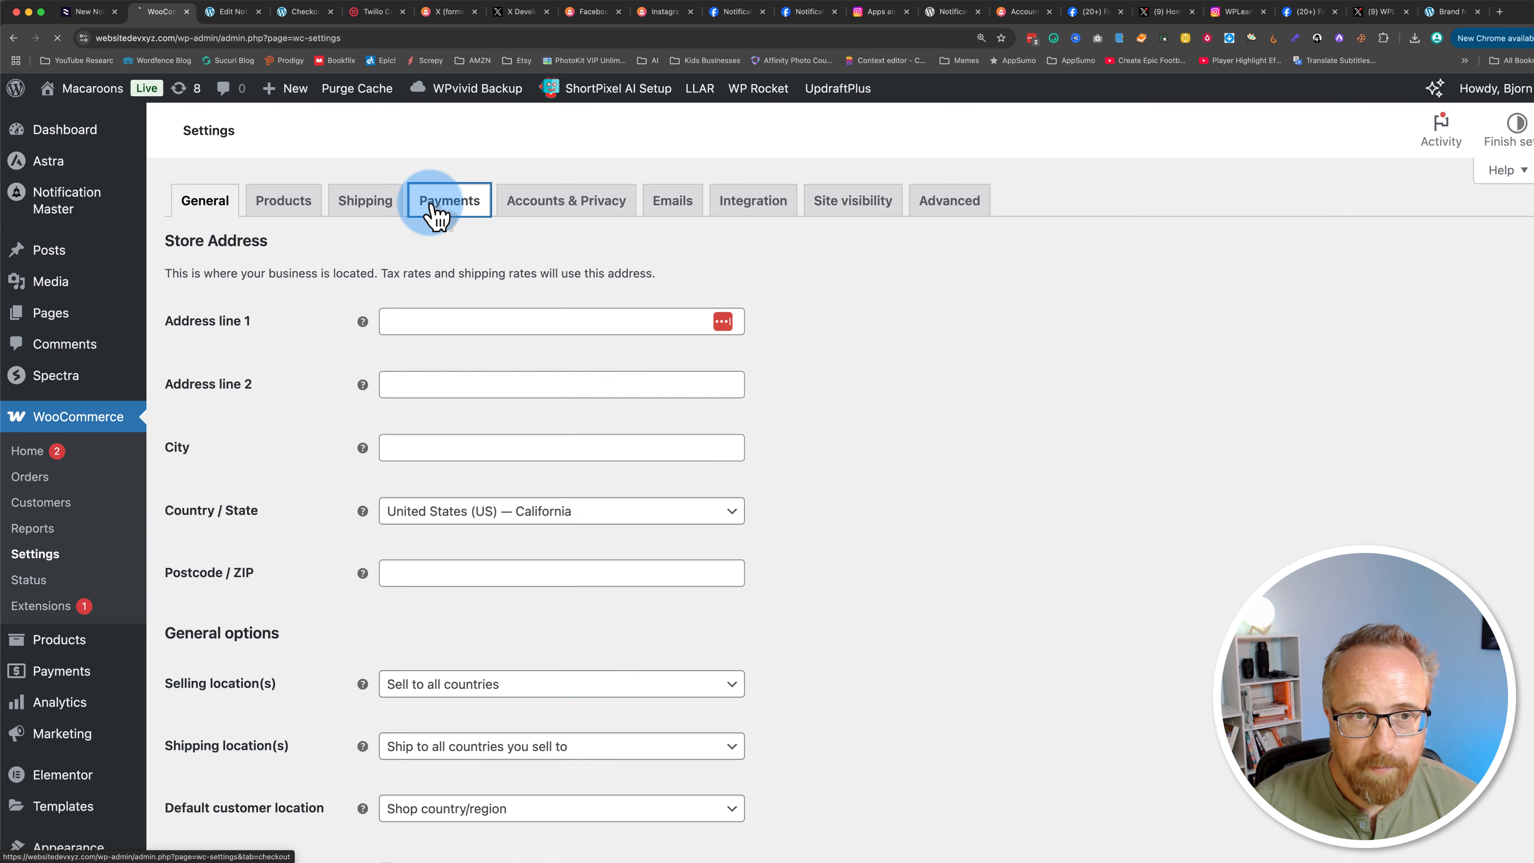
click(441, 202)
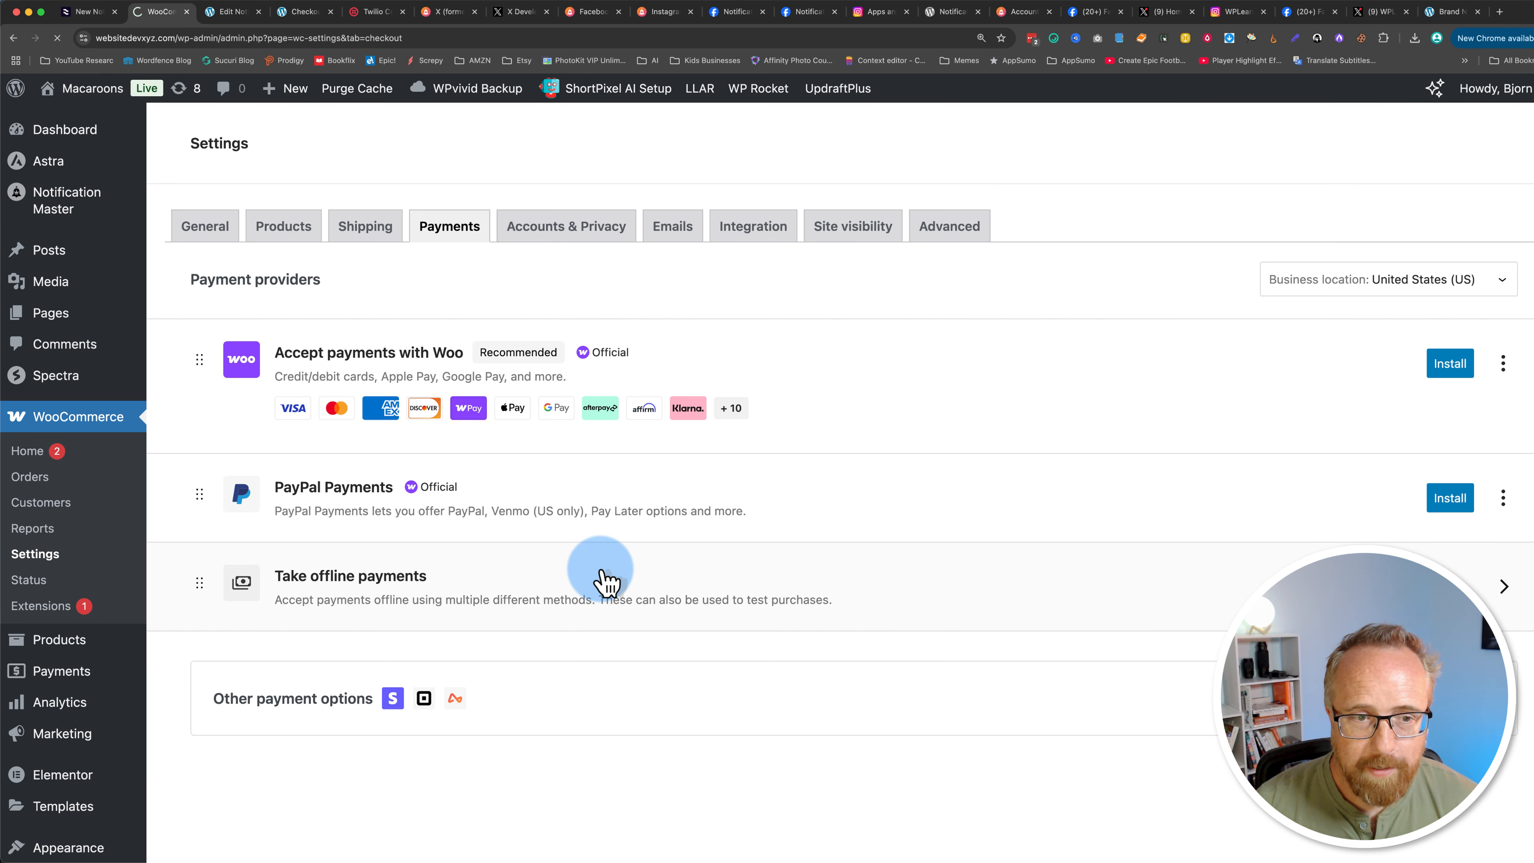
click(418, 581)
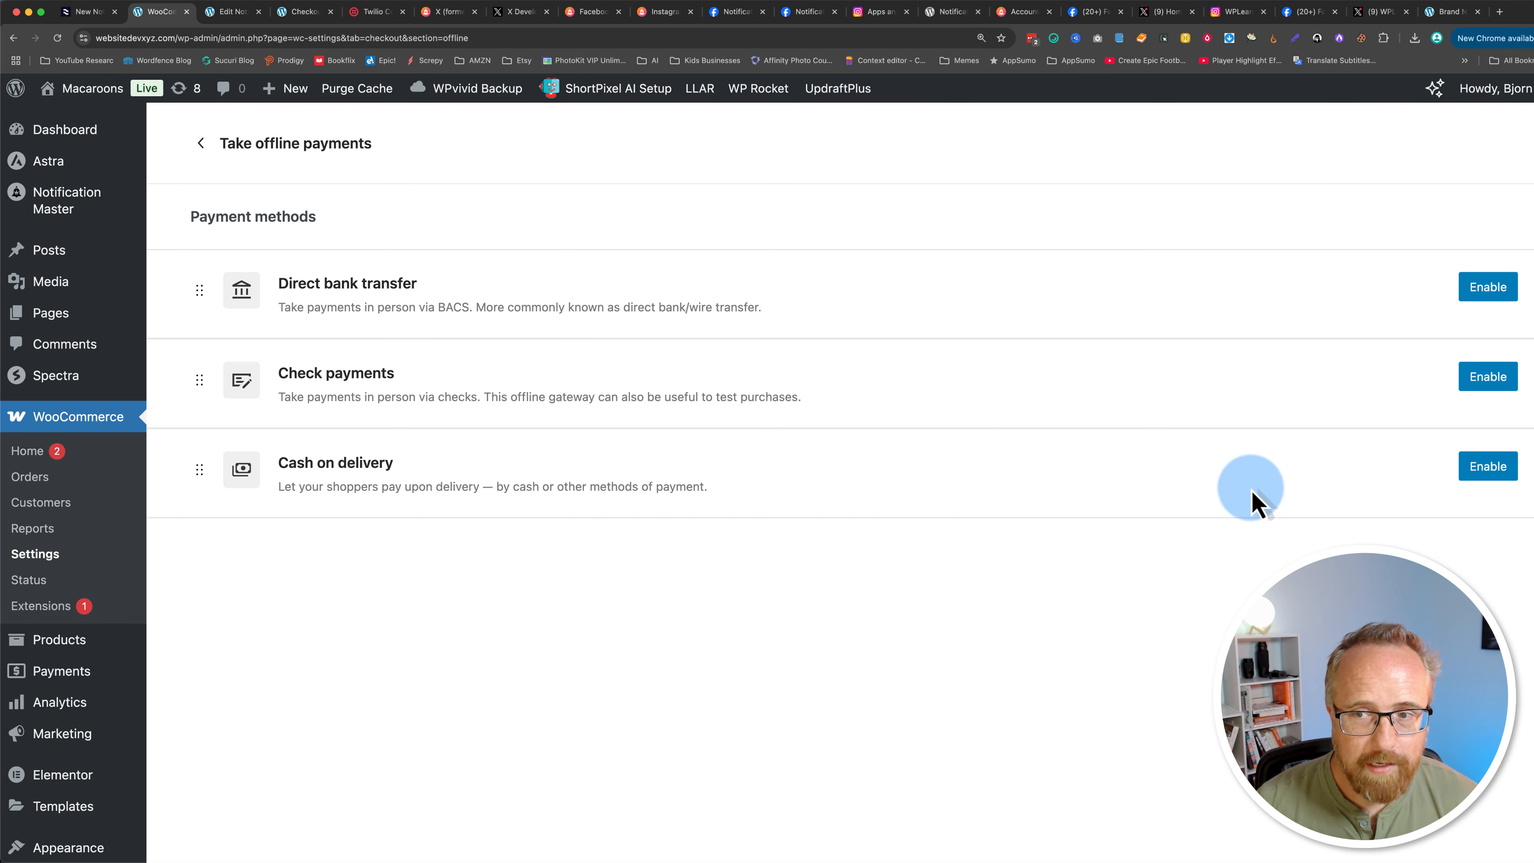
click(1488, 467)
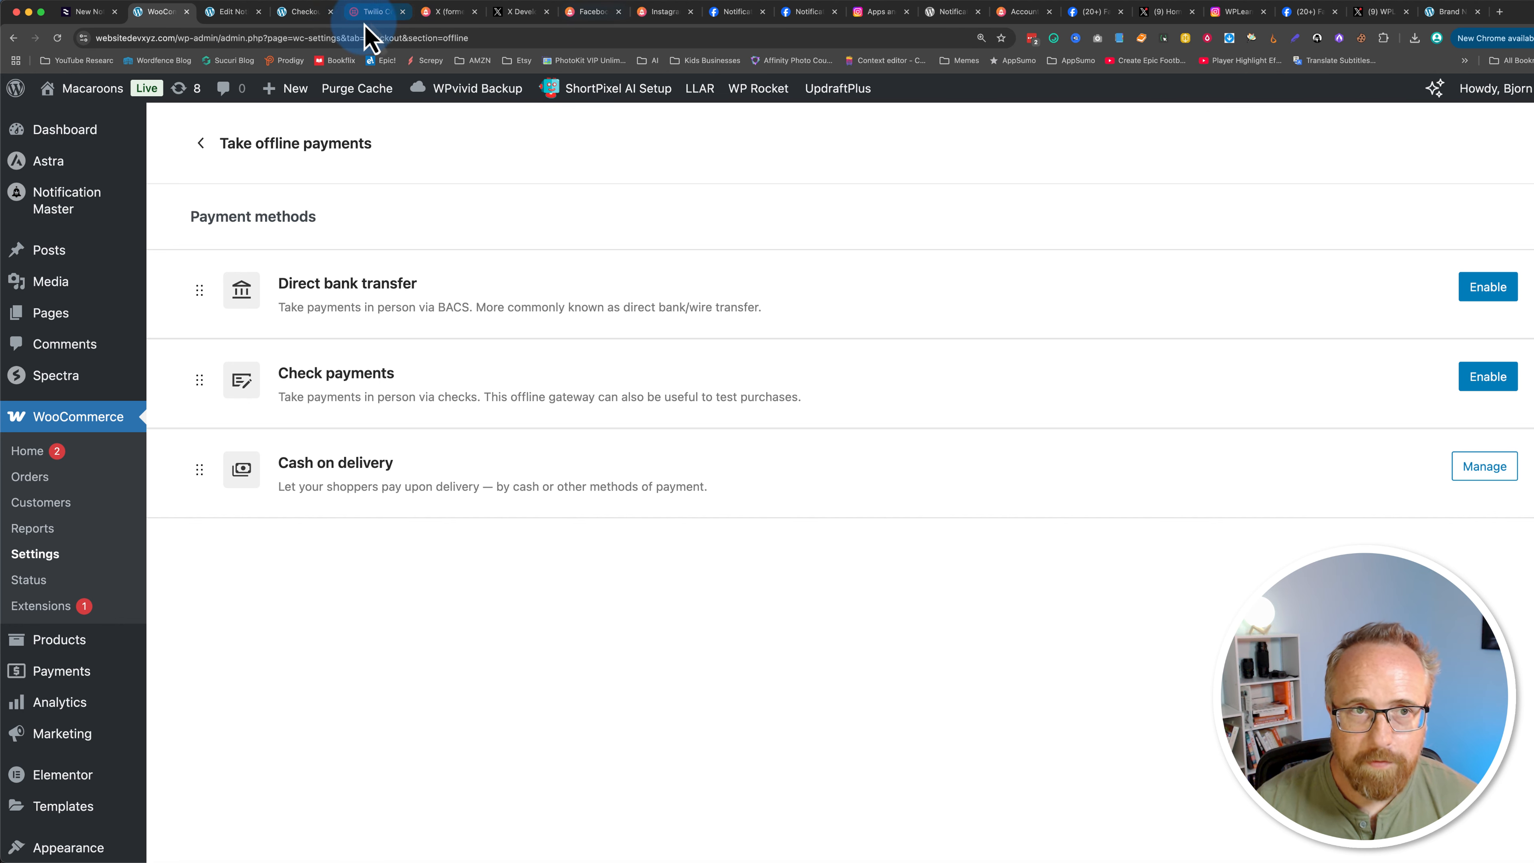
Step: Reload the checkout page and place the order
click(302, 12)
click(57, 38)
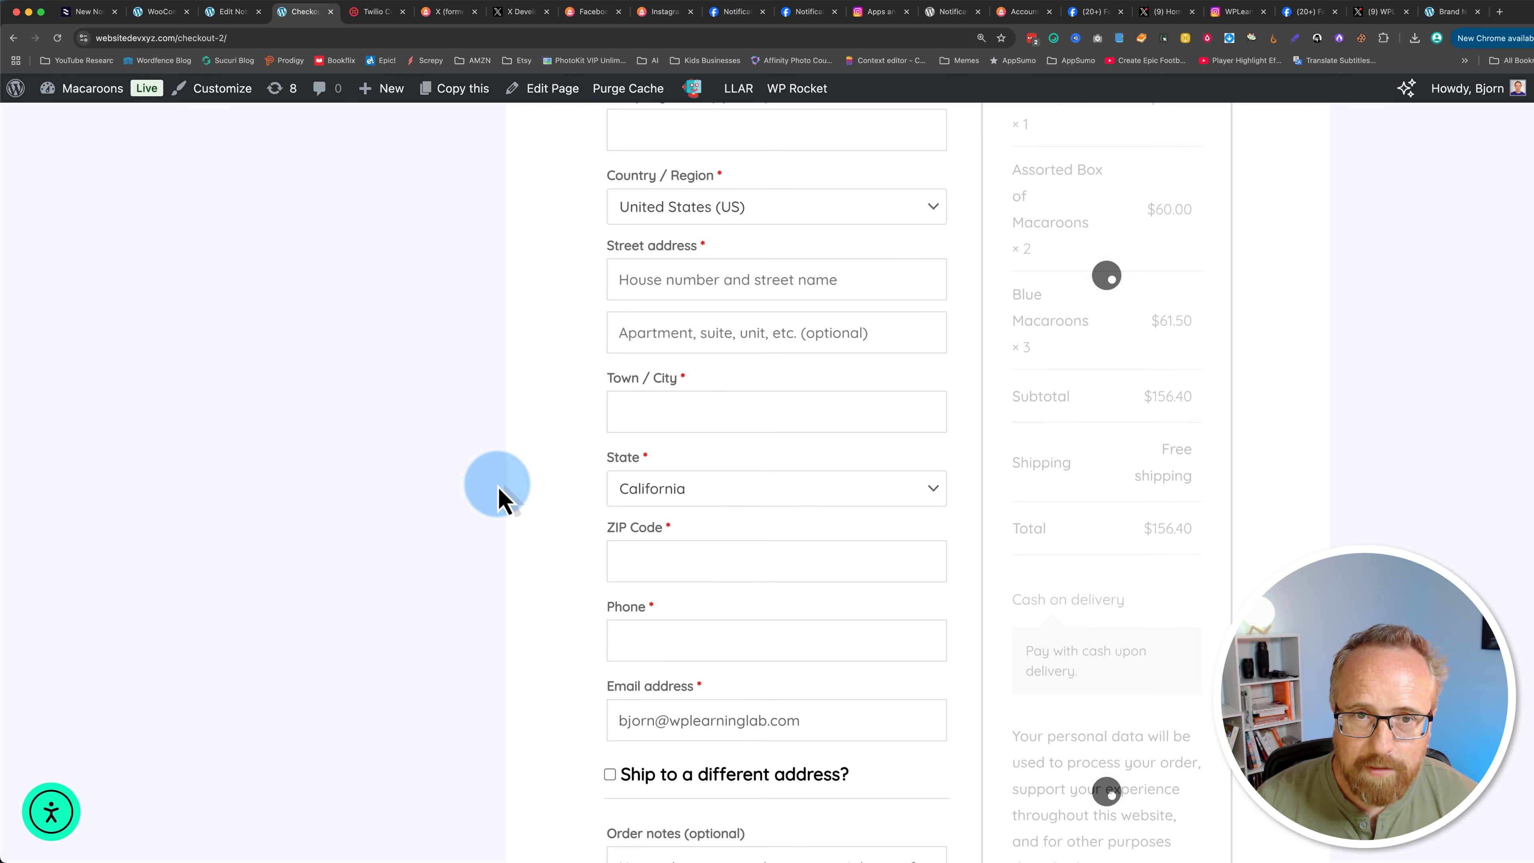
scroll(754, 607, up, 6)
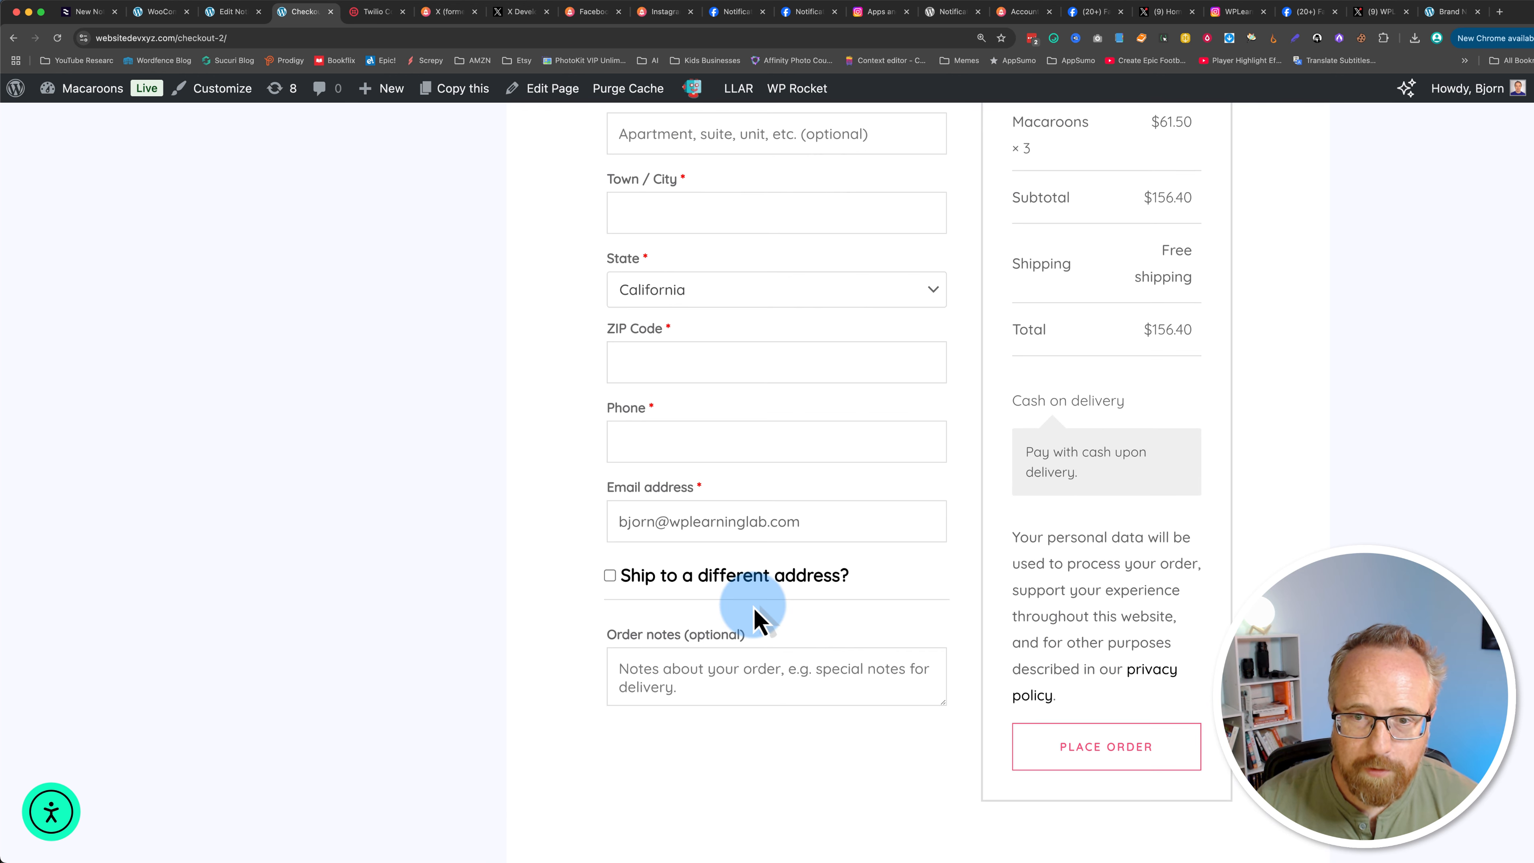
scroll(754, 607, down, 5)
click(1106, 619)
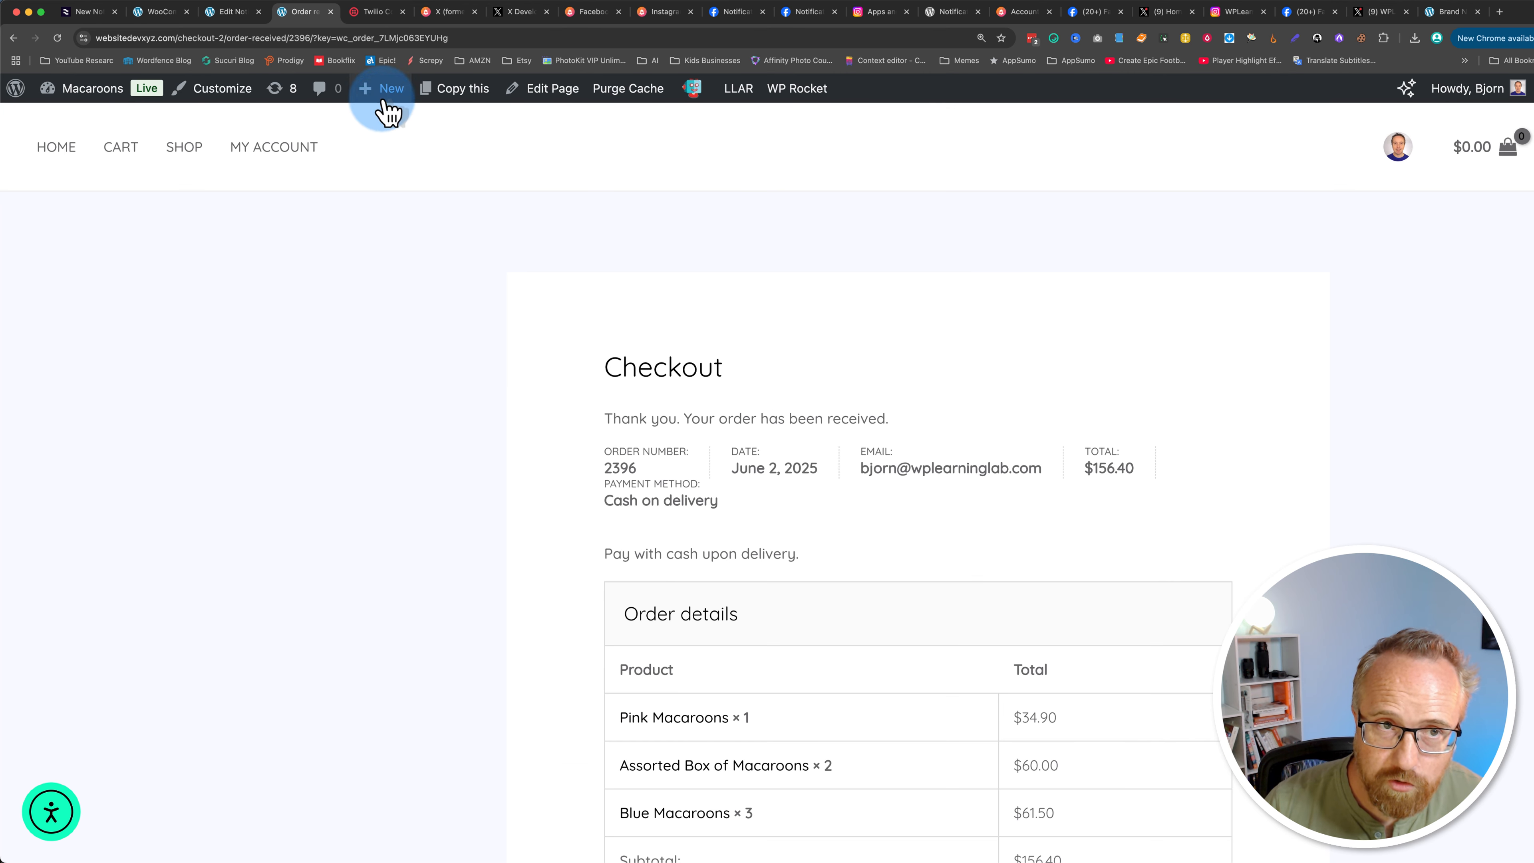
Step: Return to the WhatsApp order-status notification and review its trigger options filtered by order
click(90, 13)
click(148, 13)
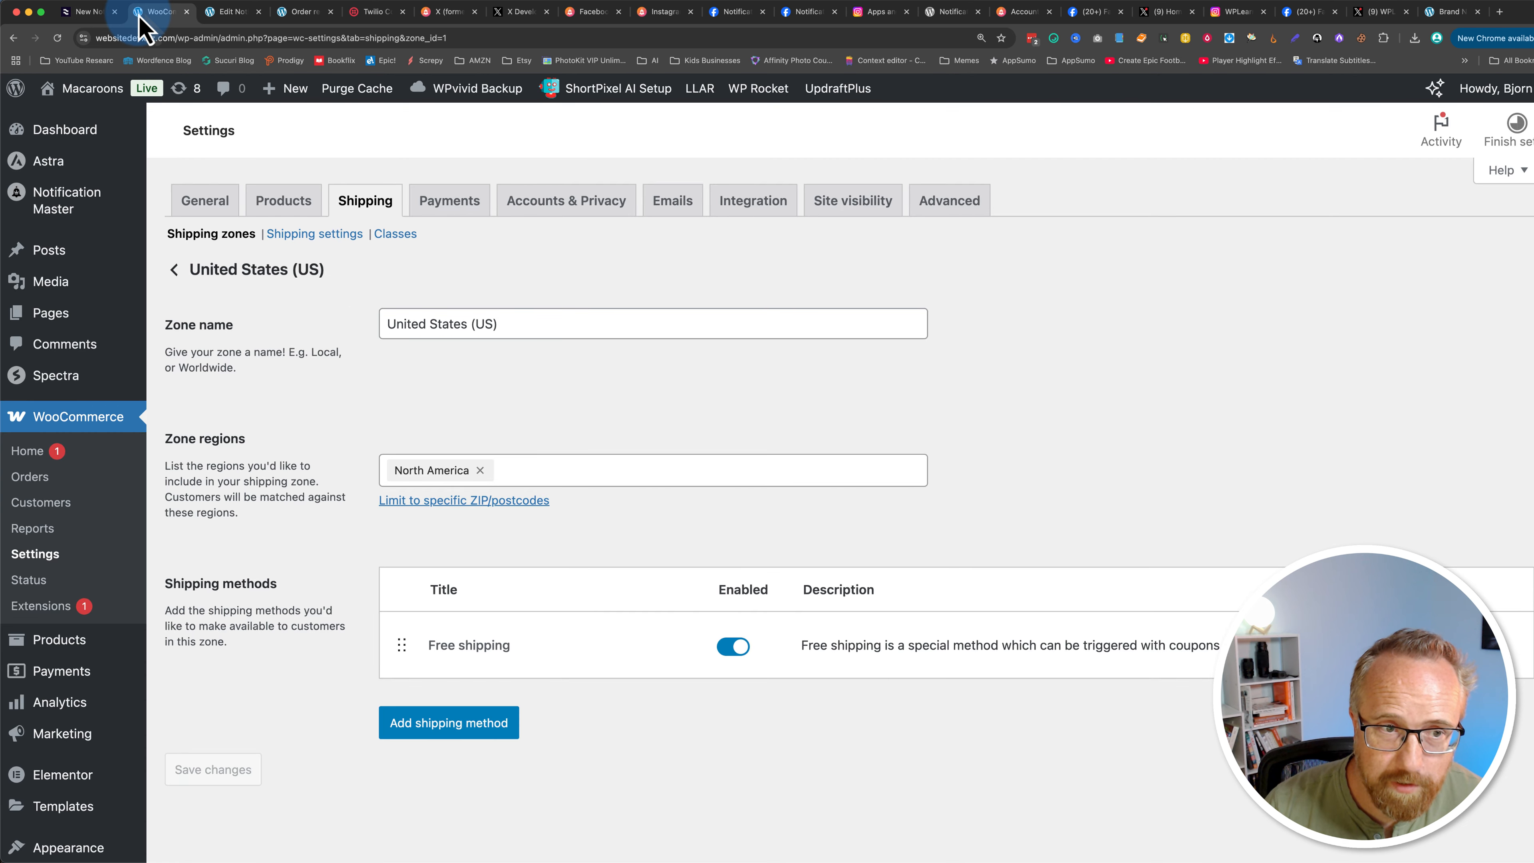
mouse_move(45, 328)
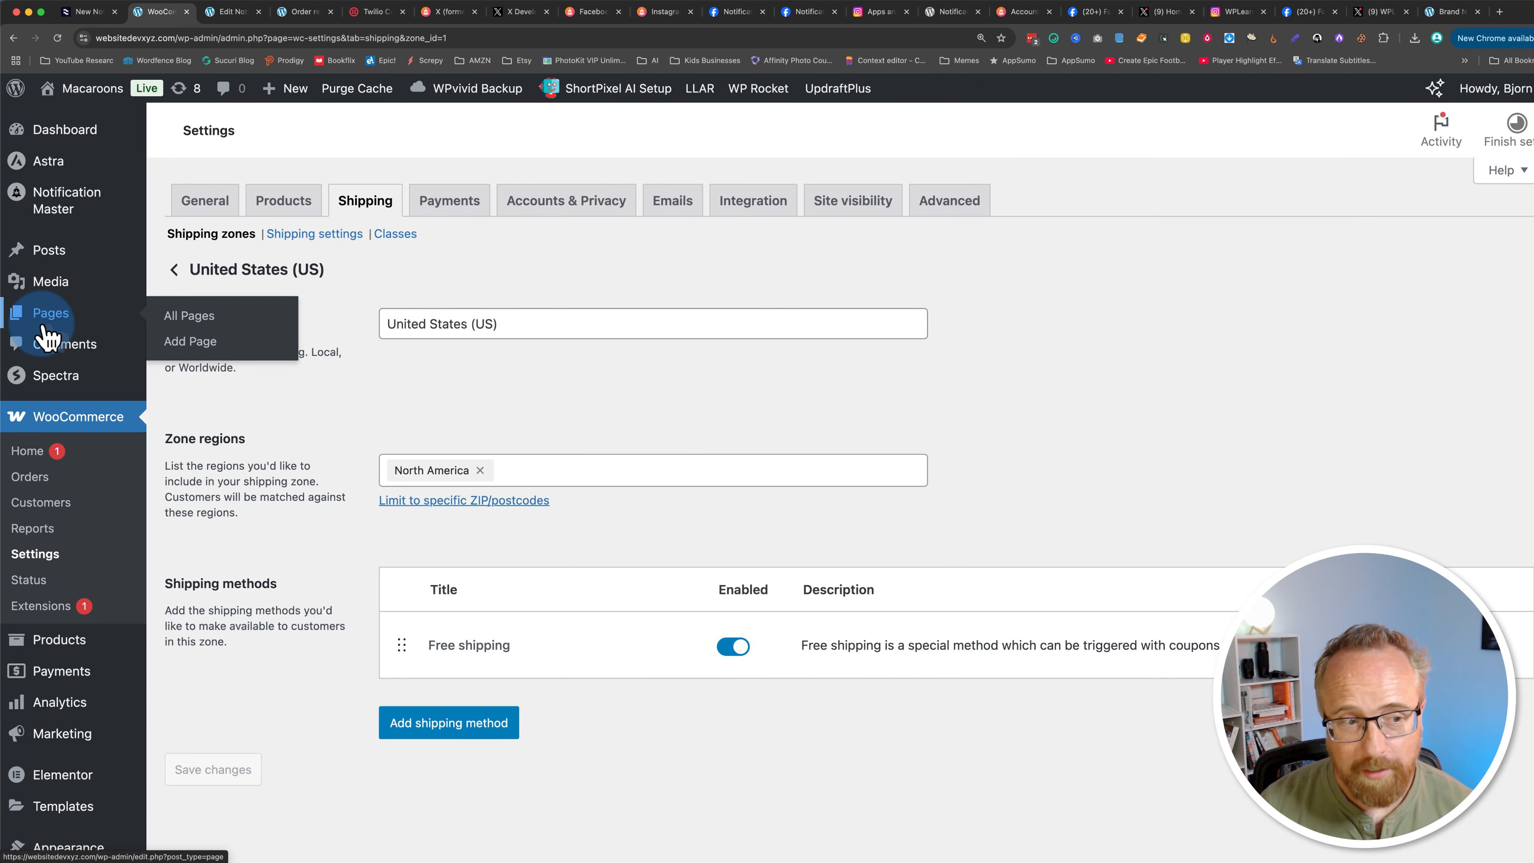
scroll(76, 586, down, 4)
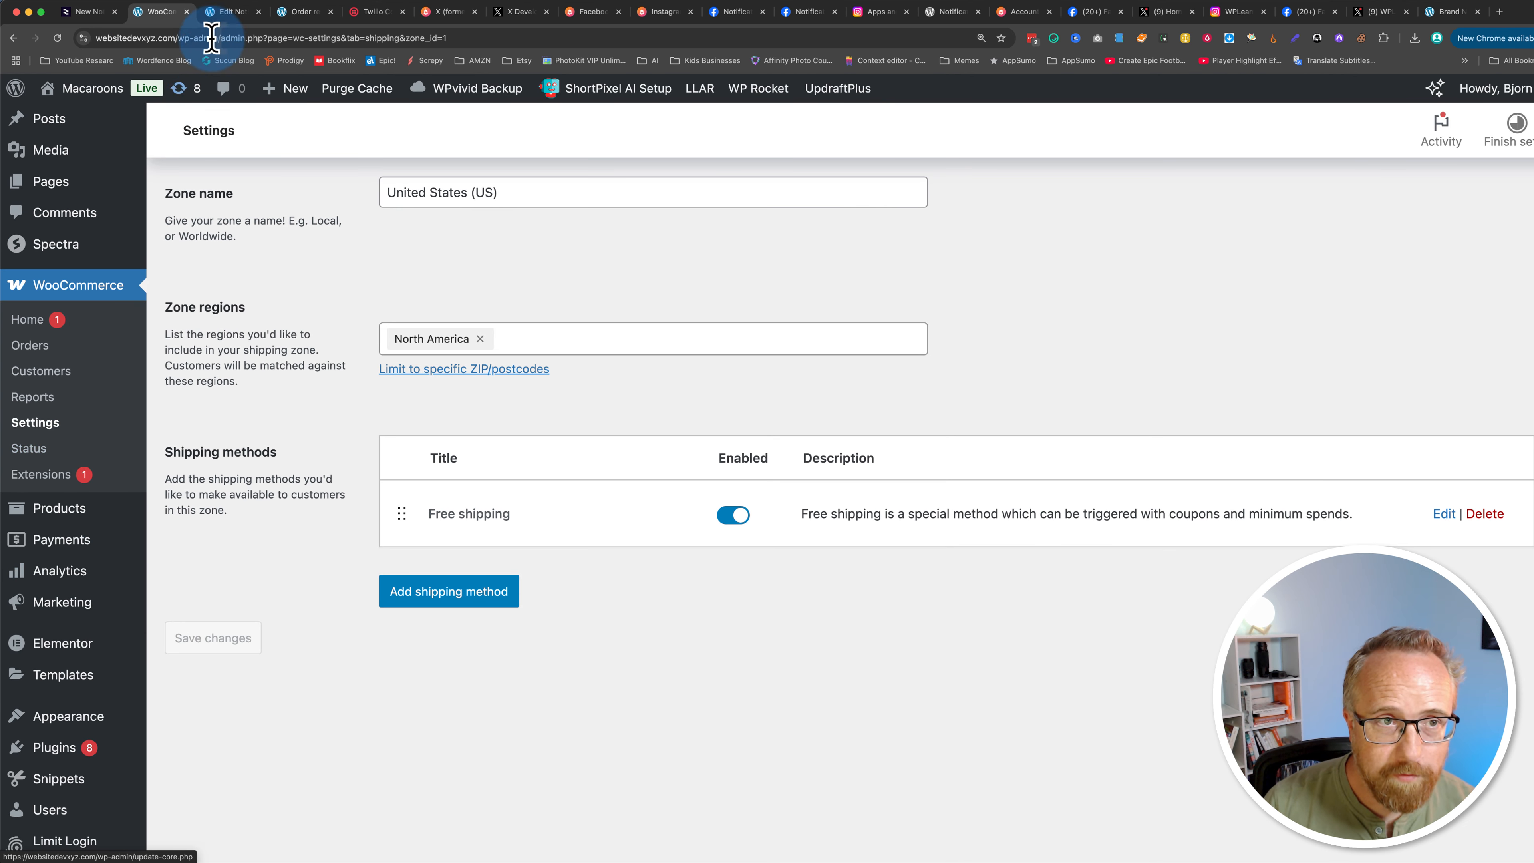
click(221, 13)
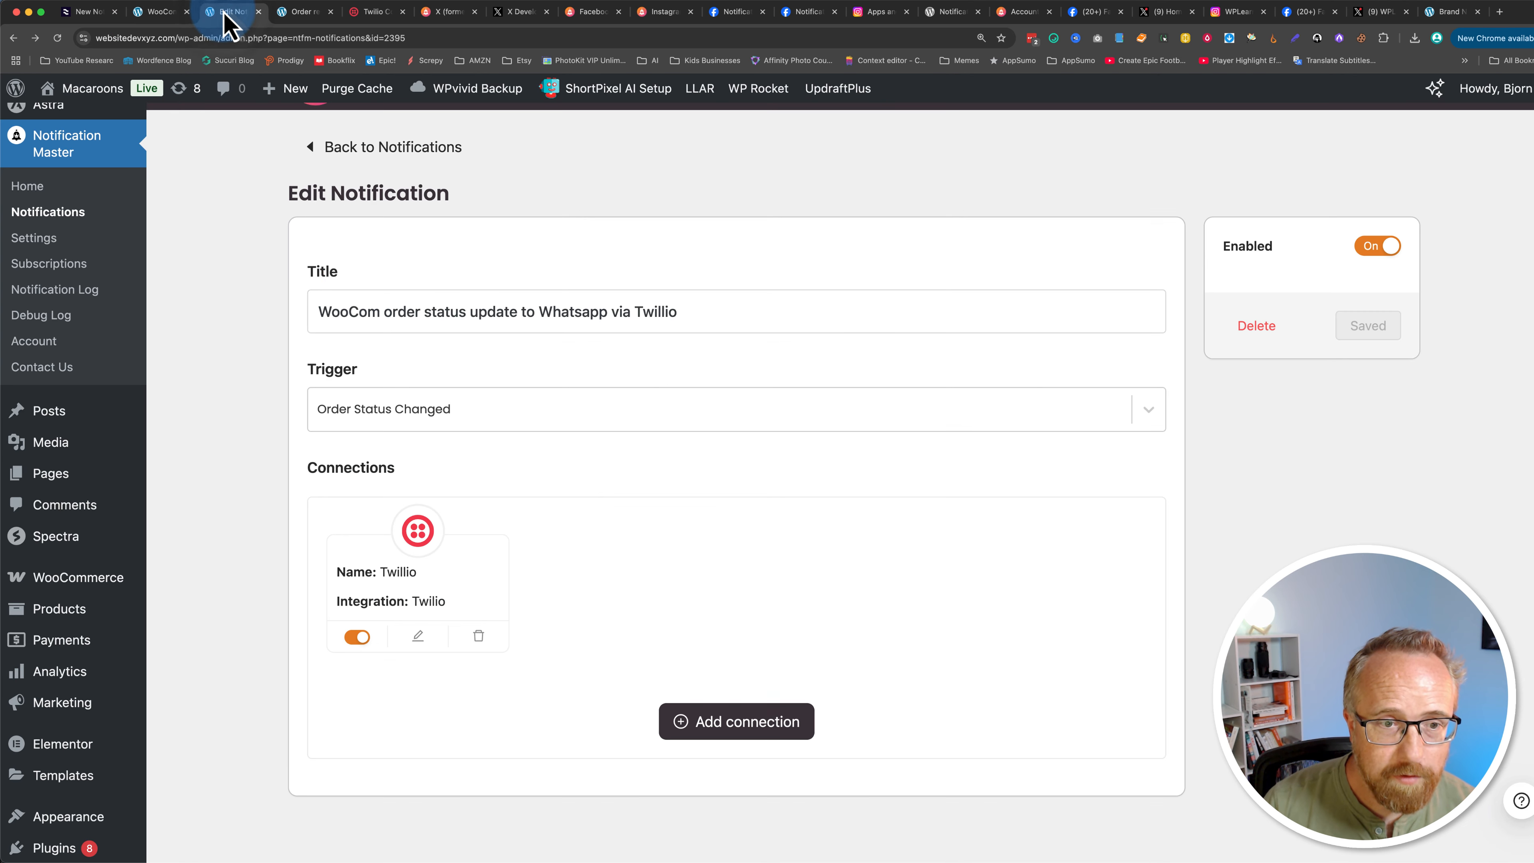
click(418, 639)
click(1117, 194)
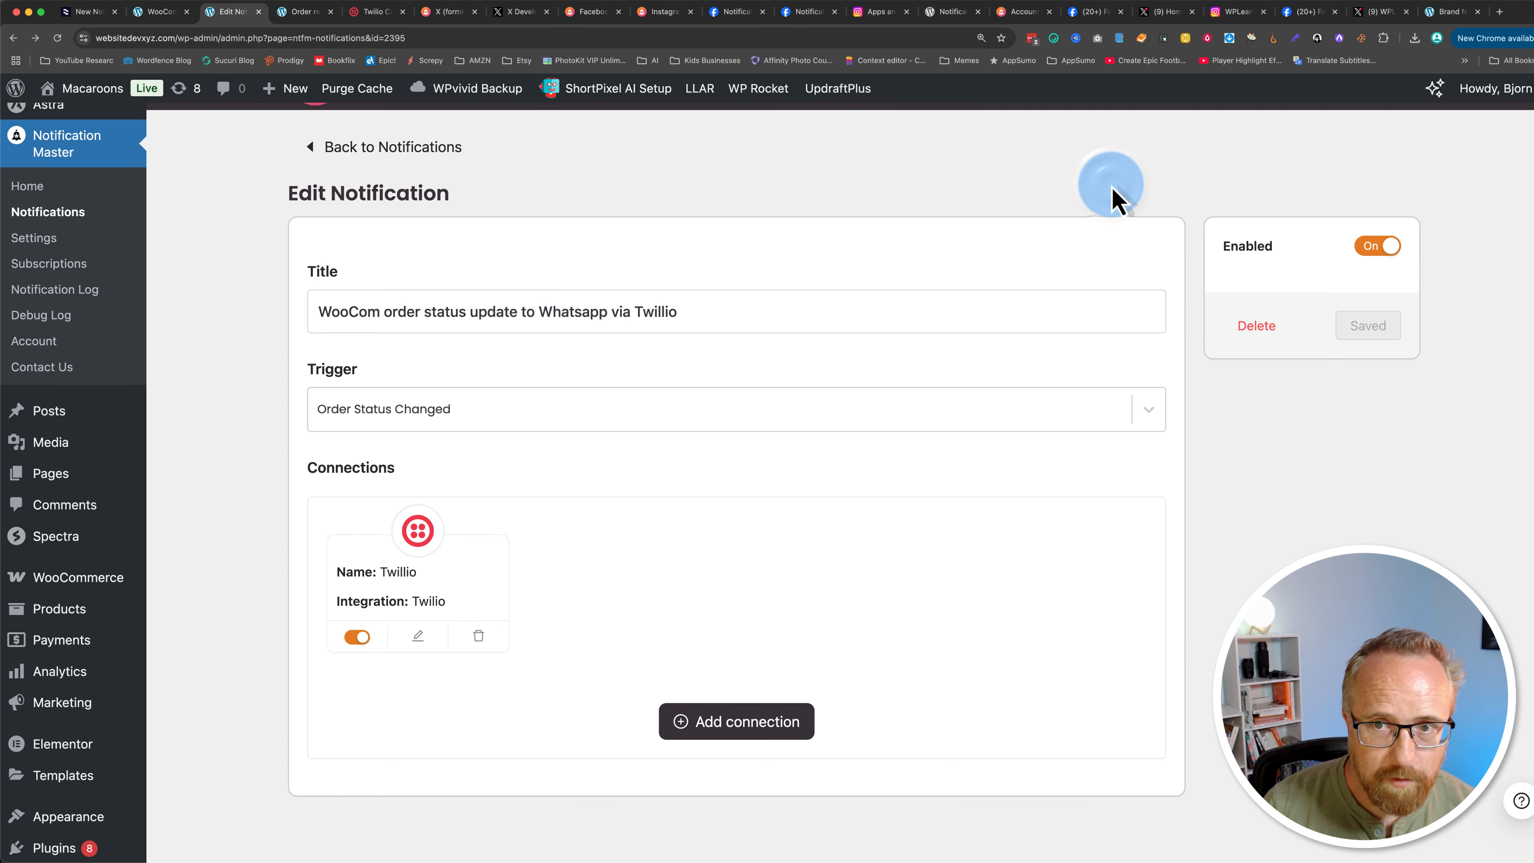
click(493, 414)
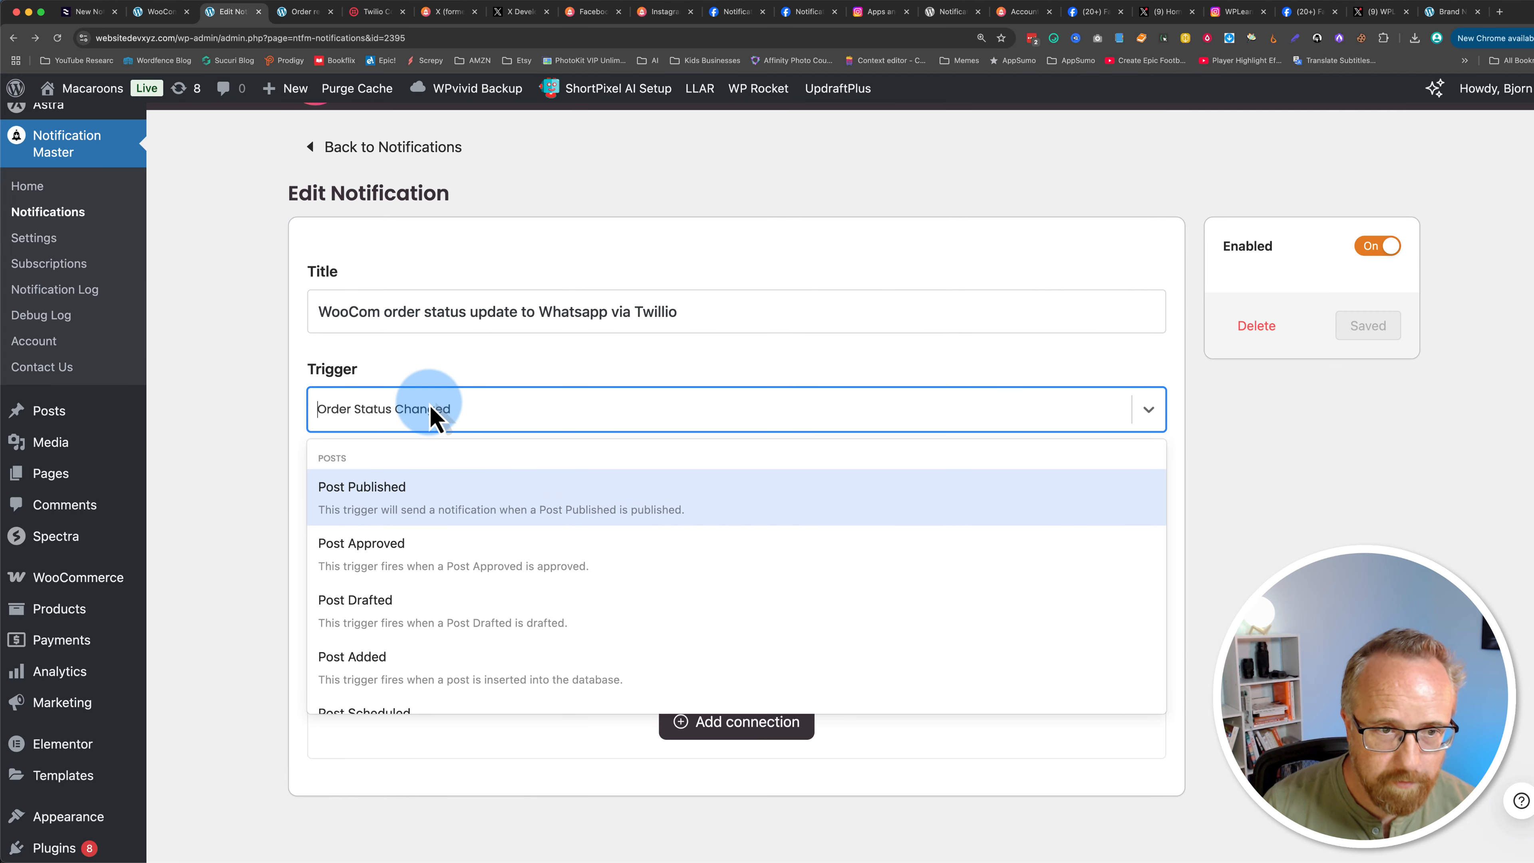
text(order)
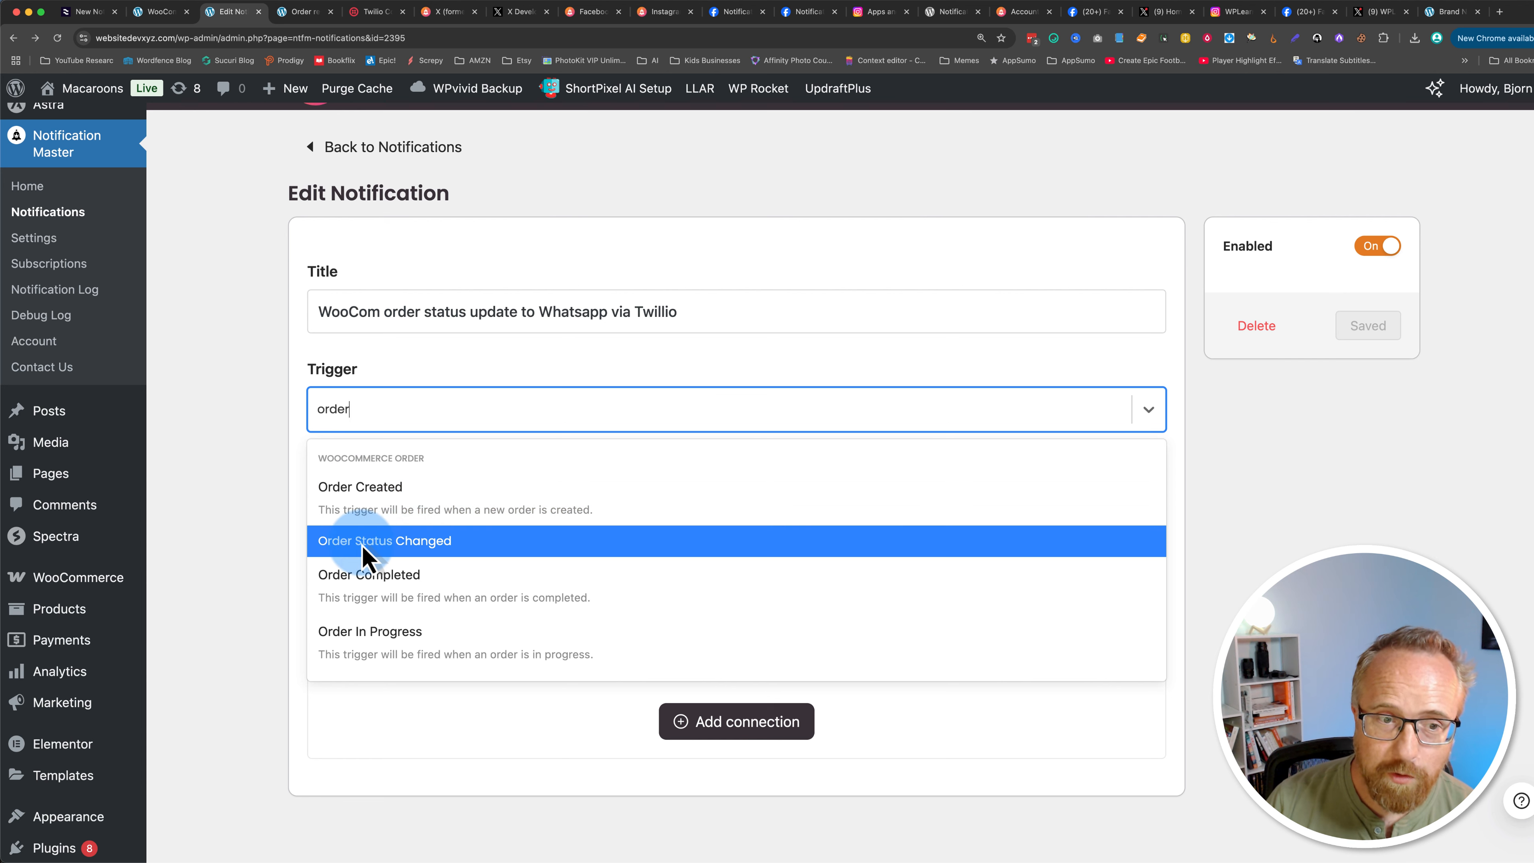
click(294, 532)
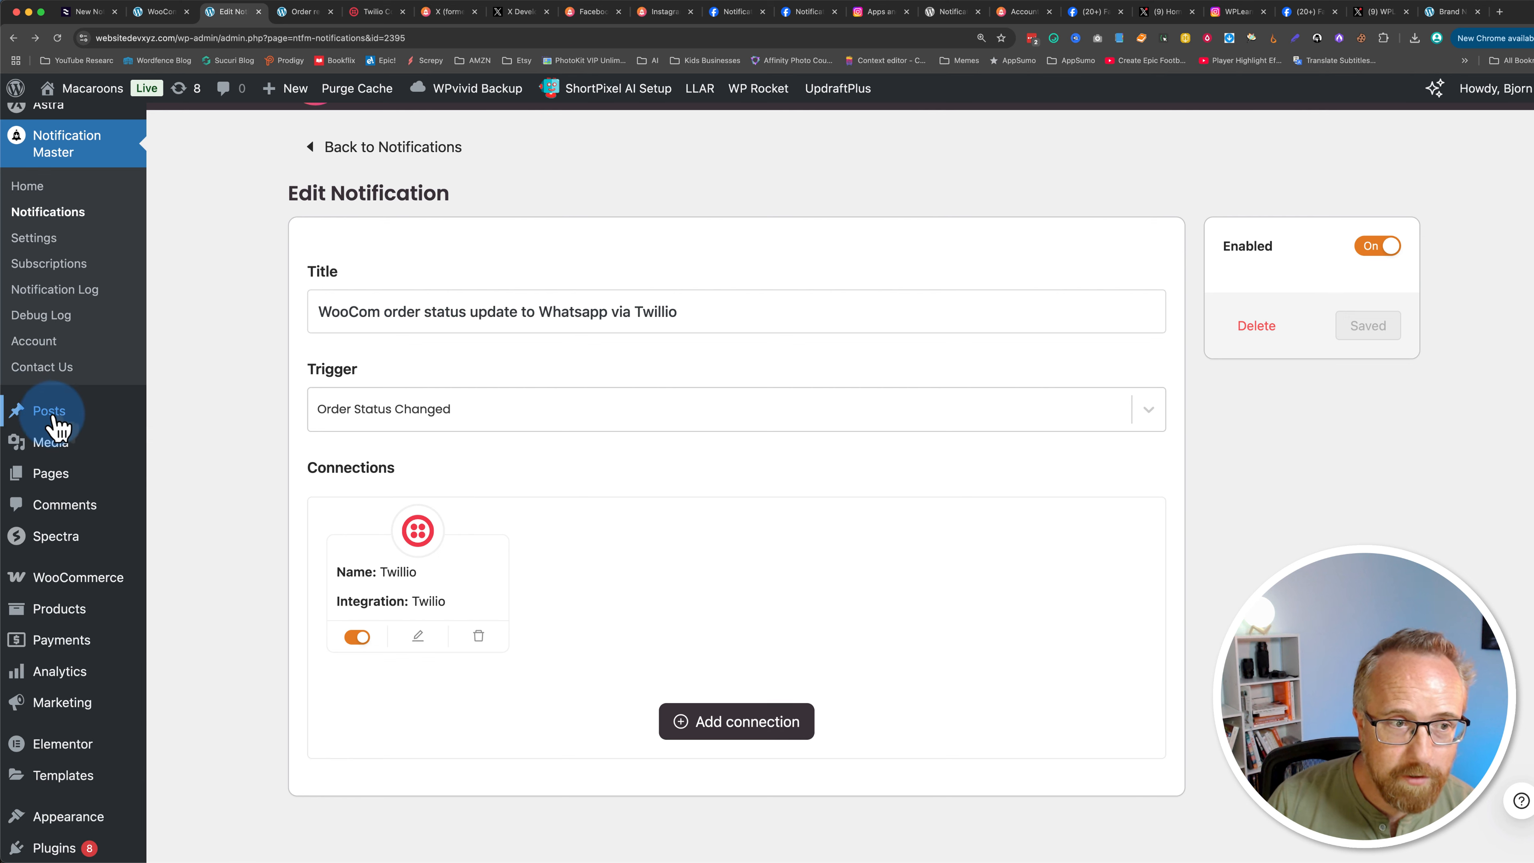
Step: Open the newest order in WooCommerce Orders, set its status to Completed, and update the order
mouse_move(128, 577)
click(196, 605)
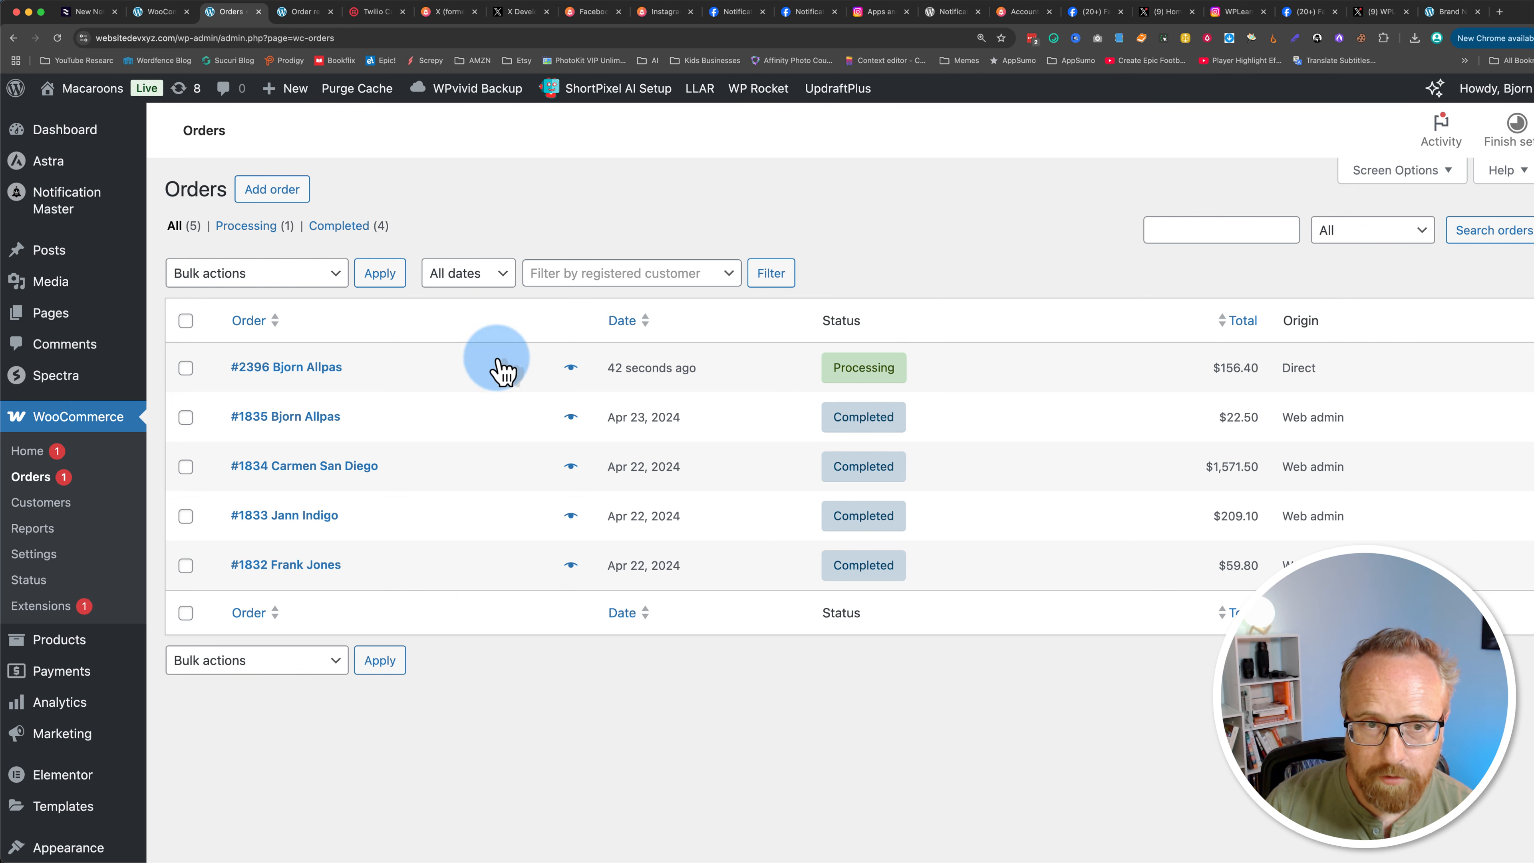
click(331, 368)
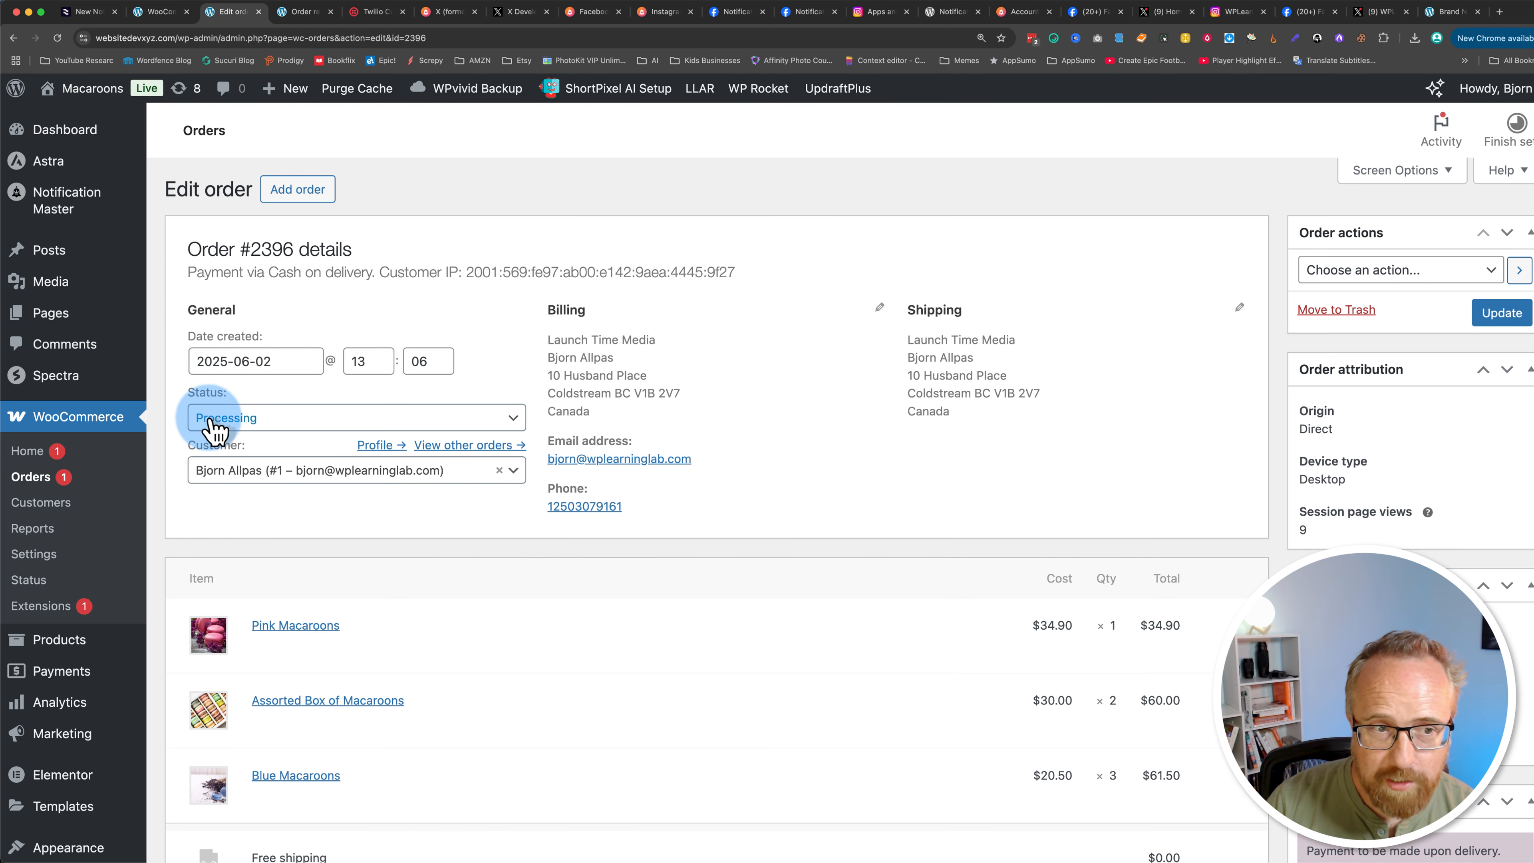
click(213, 426)
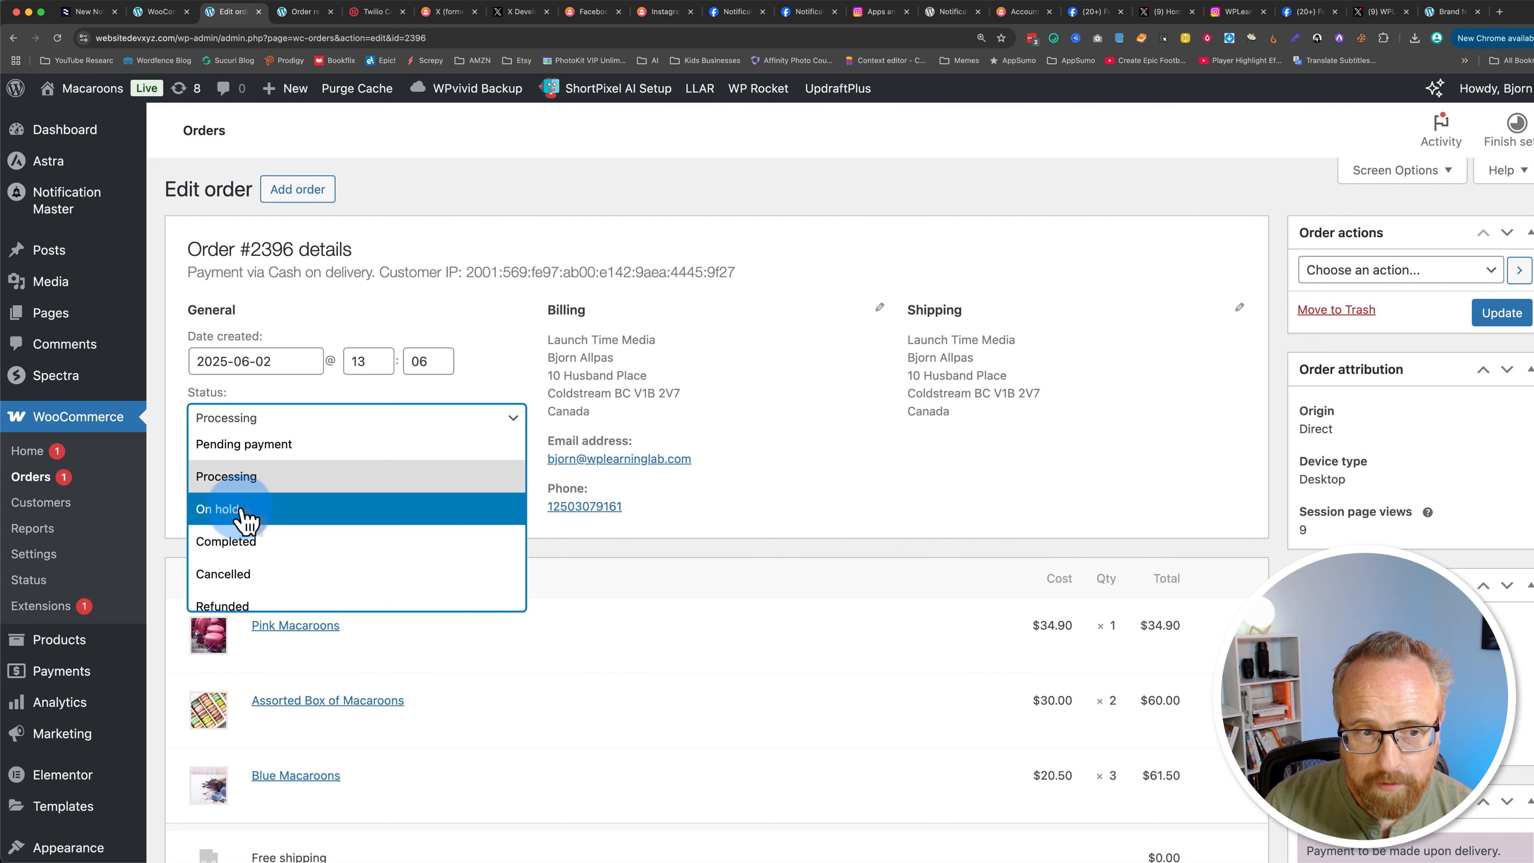
scroll(244, 520, down, 2)
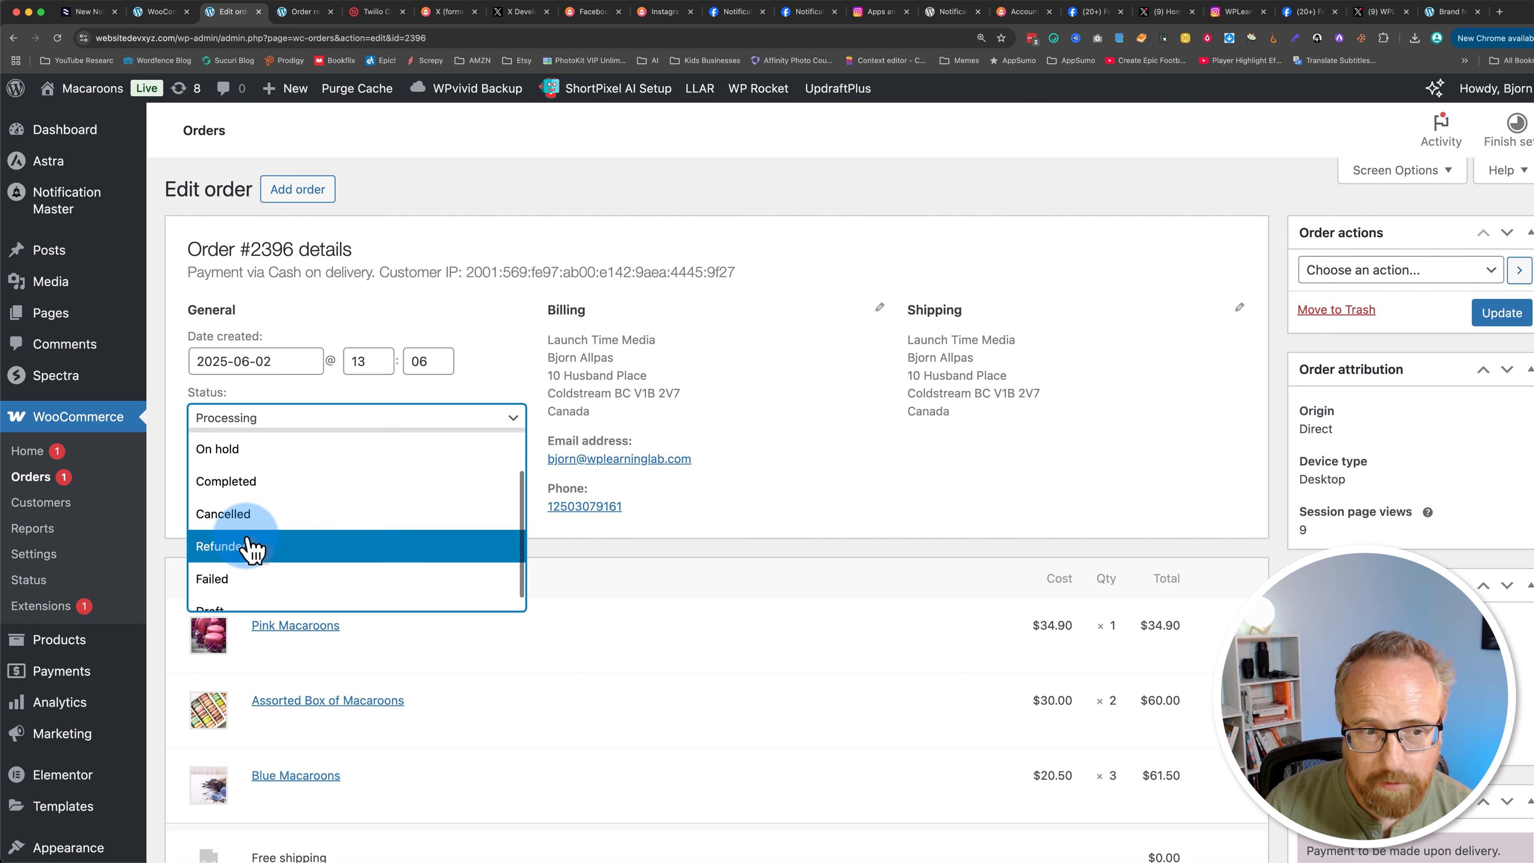
scroll(250, 547, down, 1)
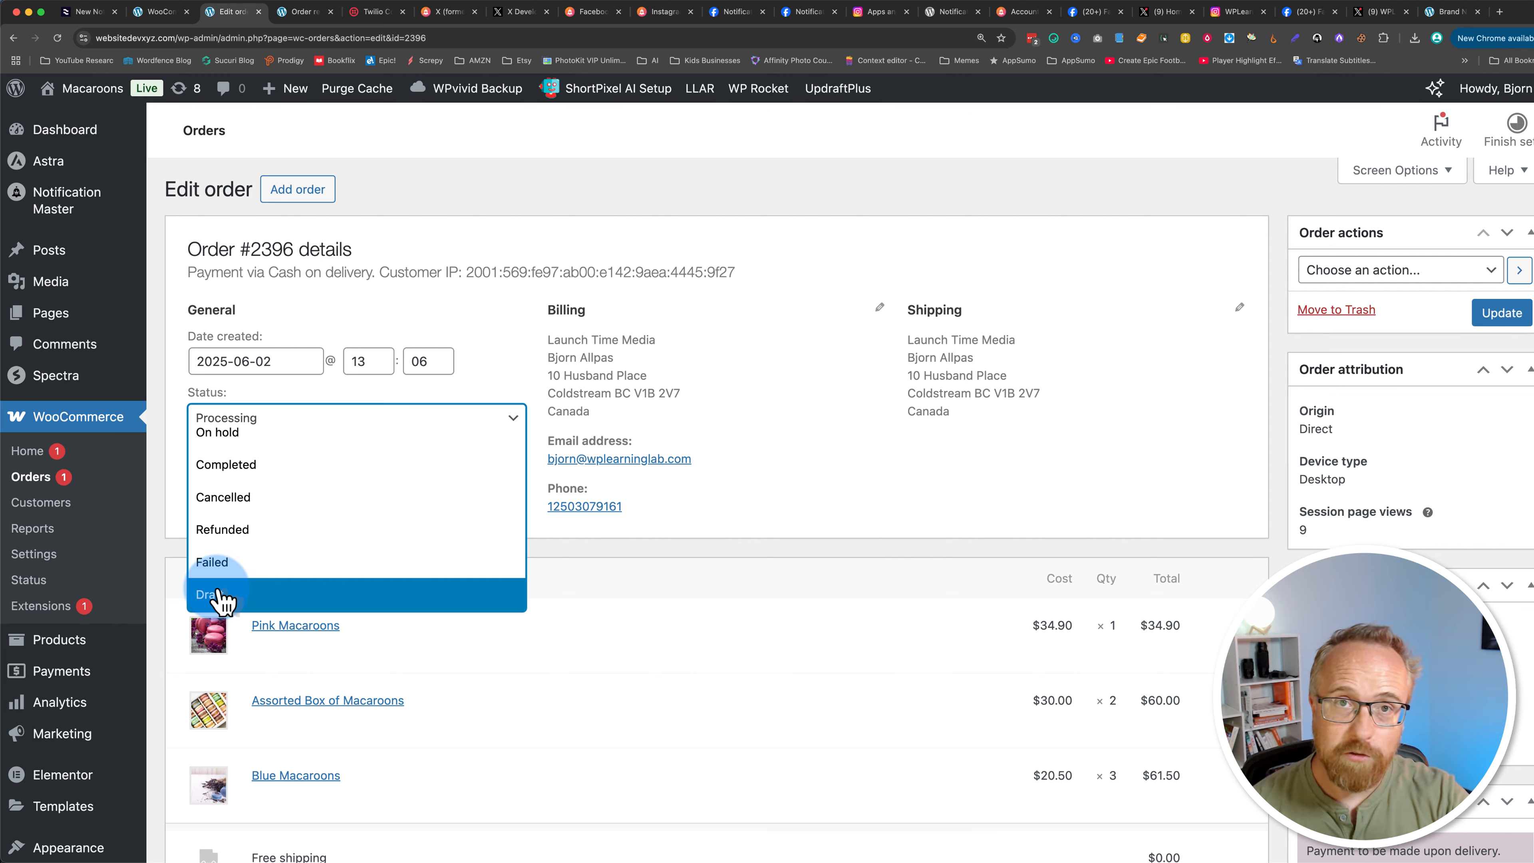
scroll(254, 532, up, 3)
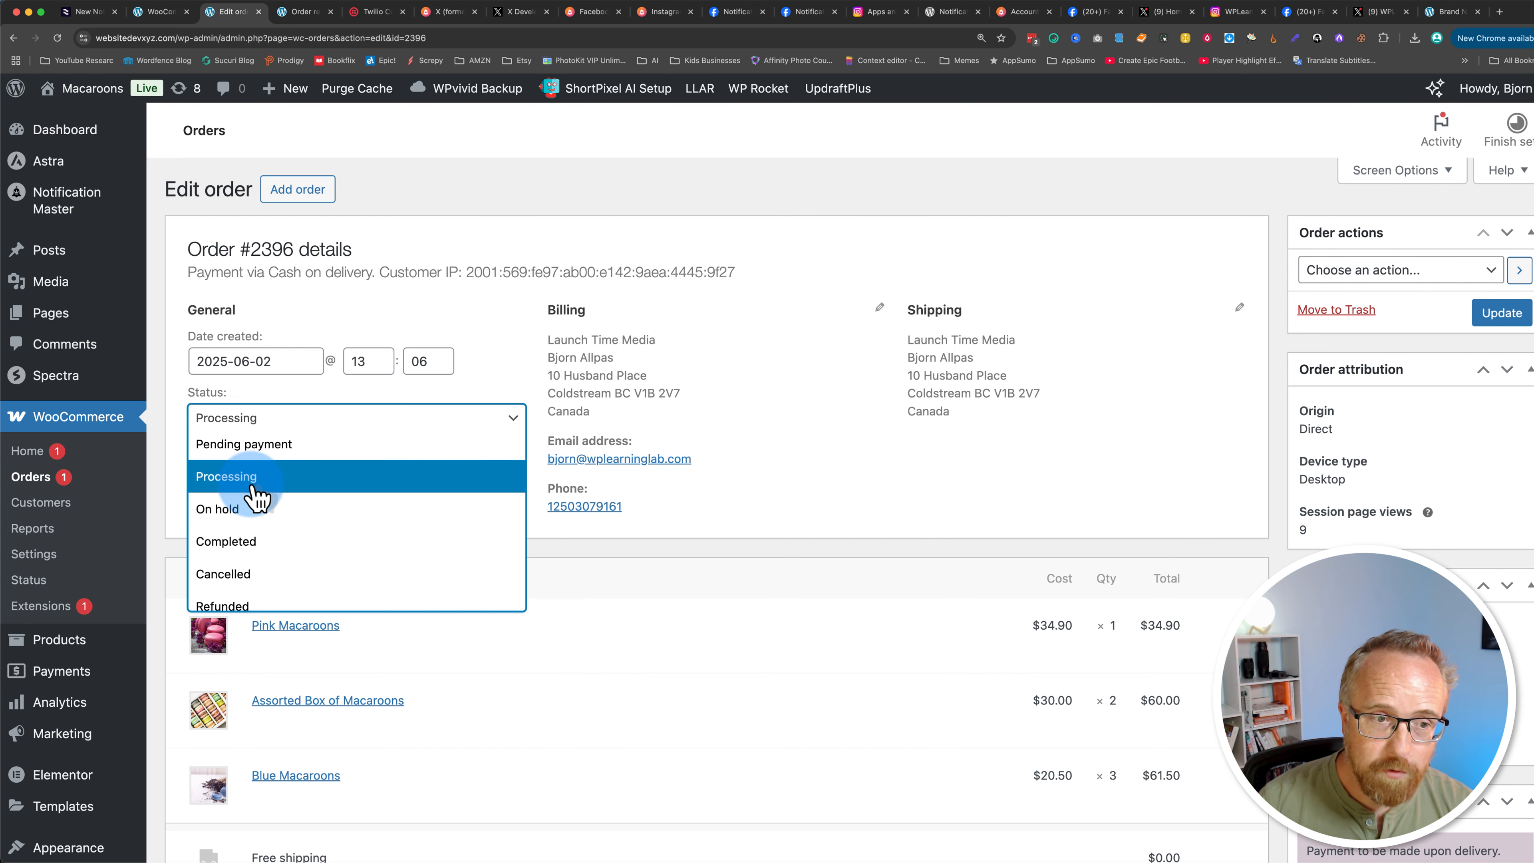
click(247, 545)
click(1522, 316)
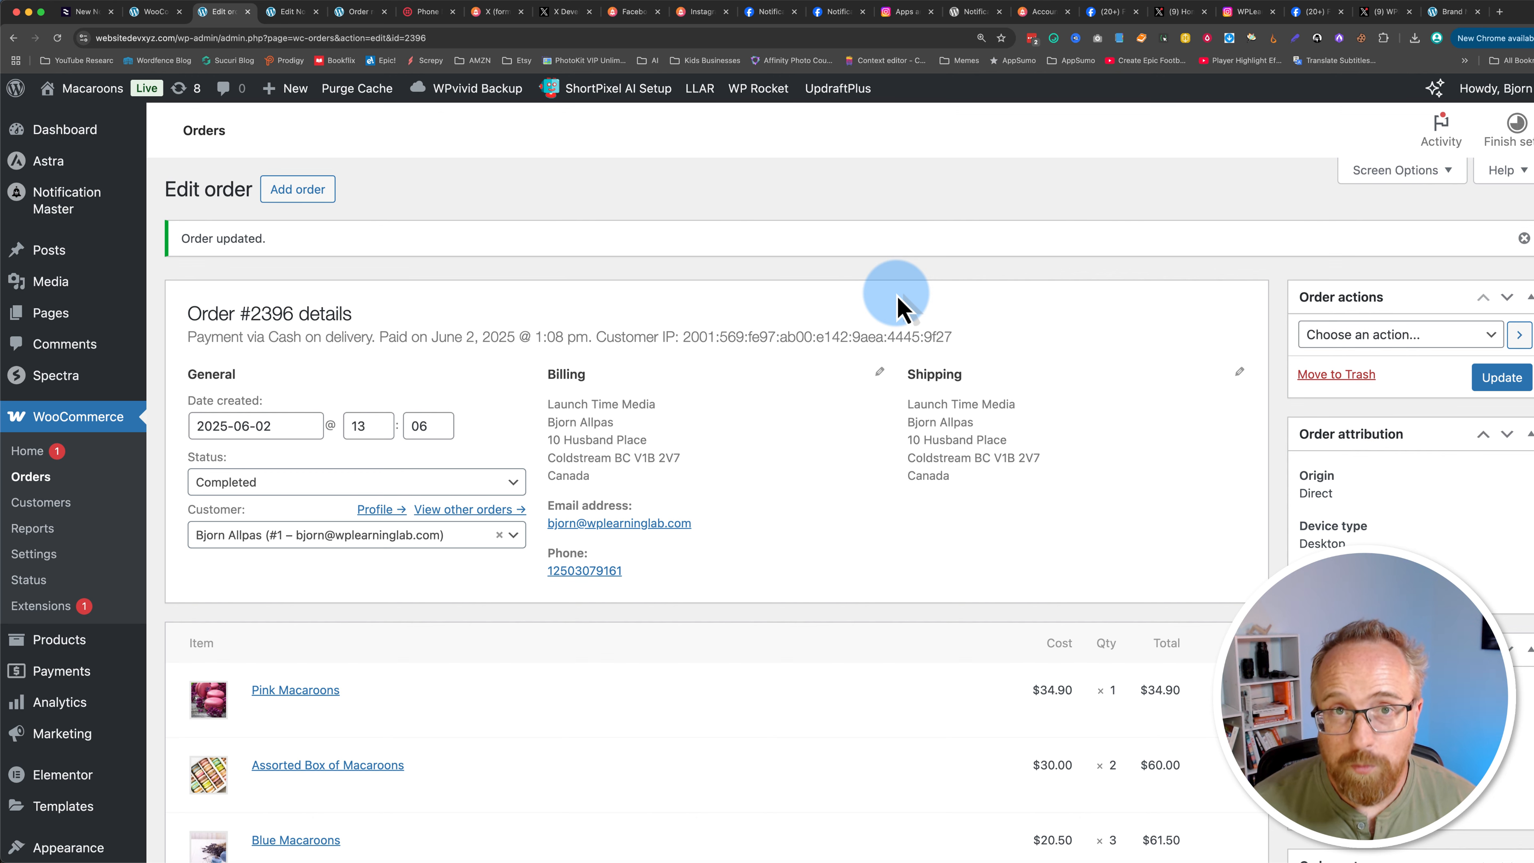
Step: Browse the Notification Master website homepage
click(1044, 13)
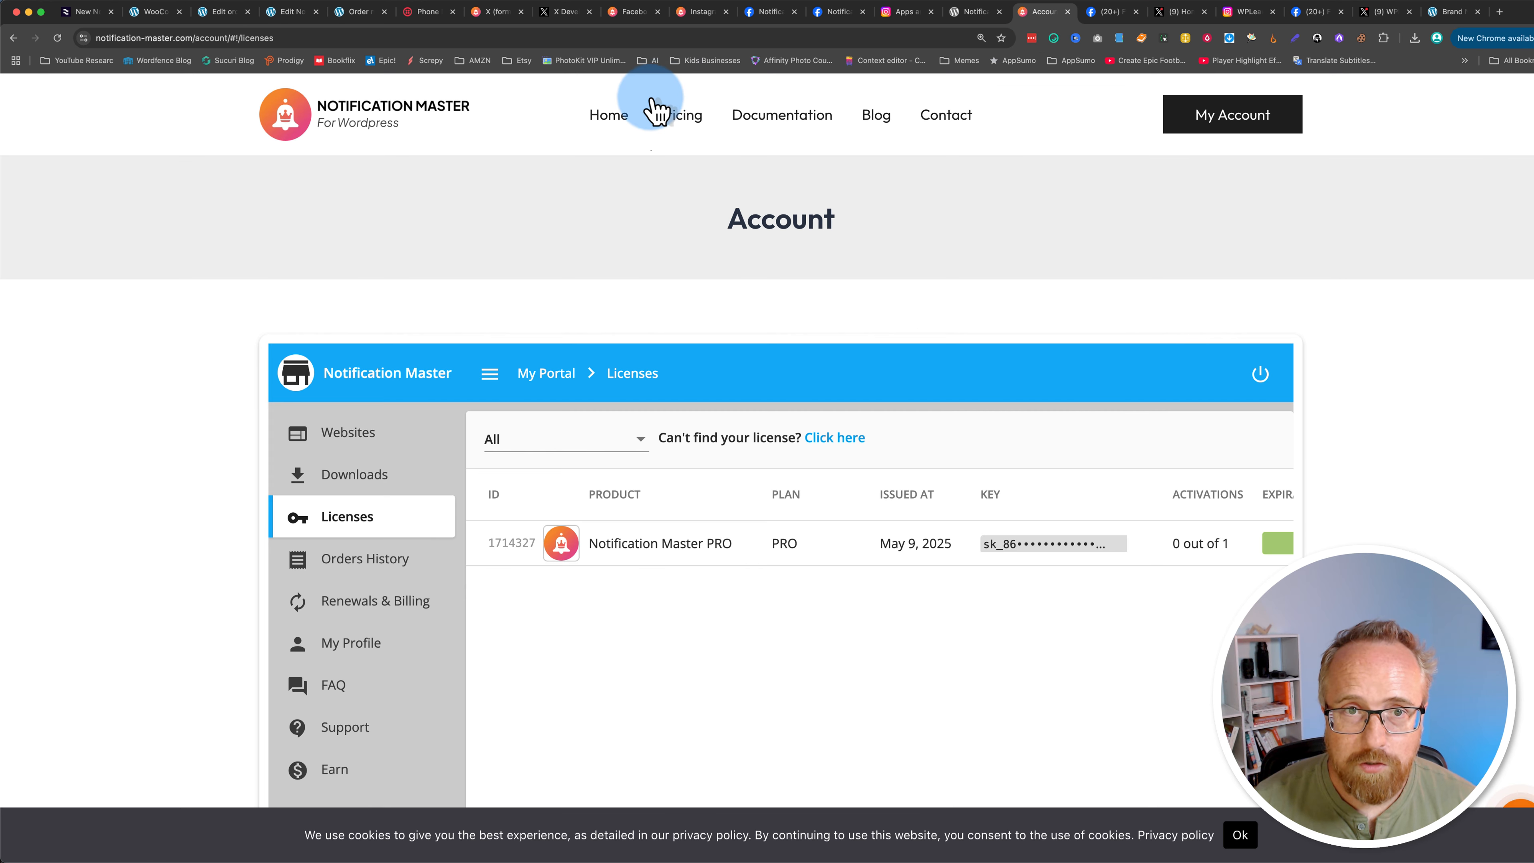
click(610, 114)
scroll(203, 731, down, 7)
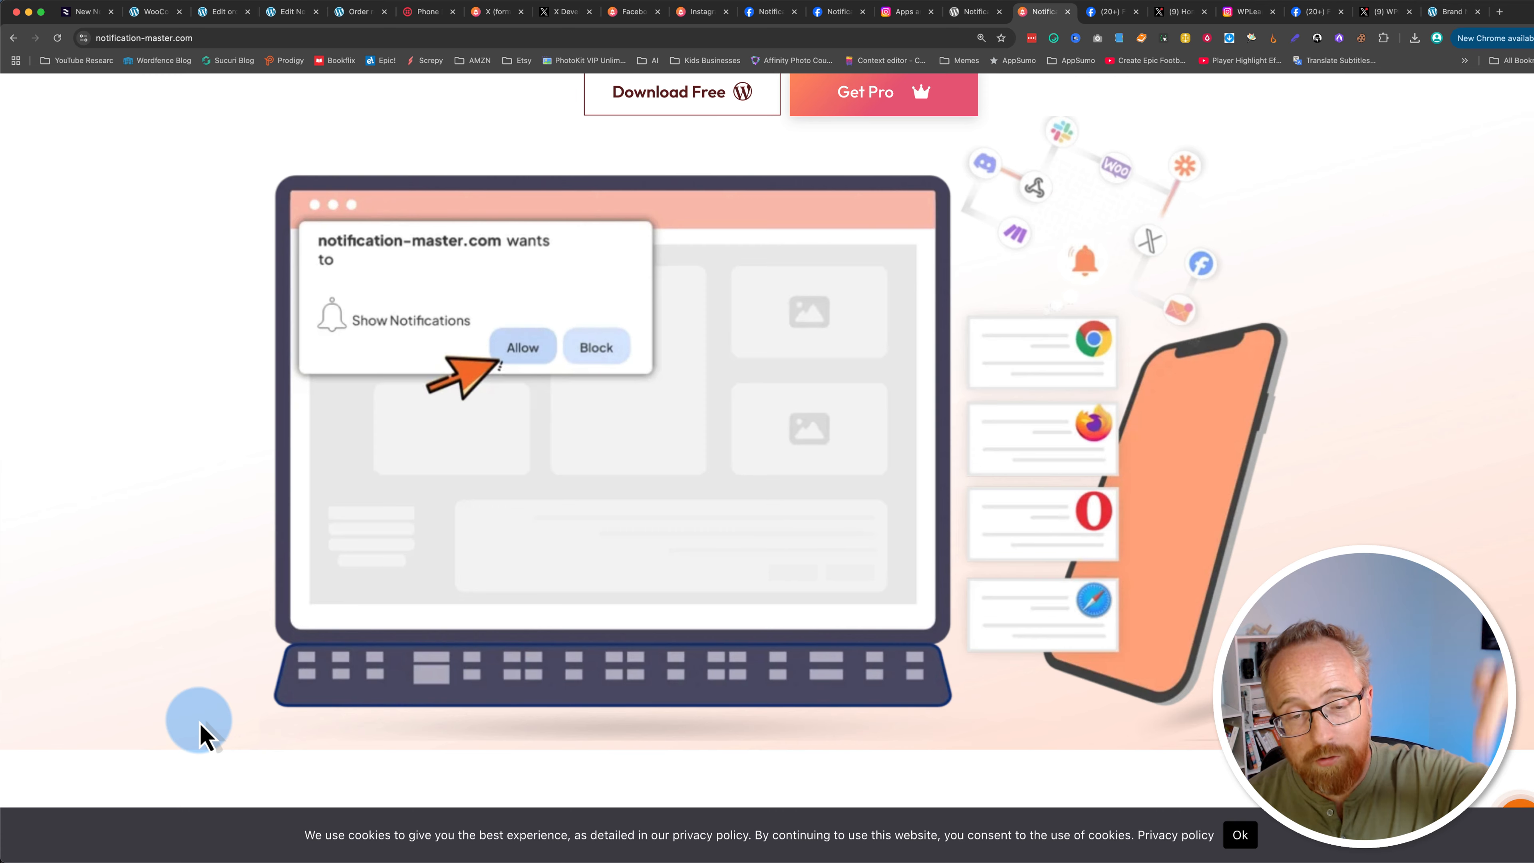
scroll(203, 731, down, 15)
scroll(202, 731, down, 1)
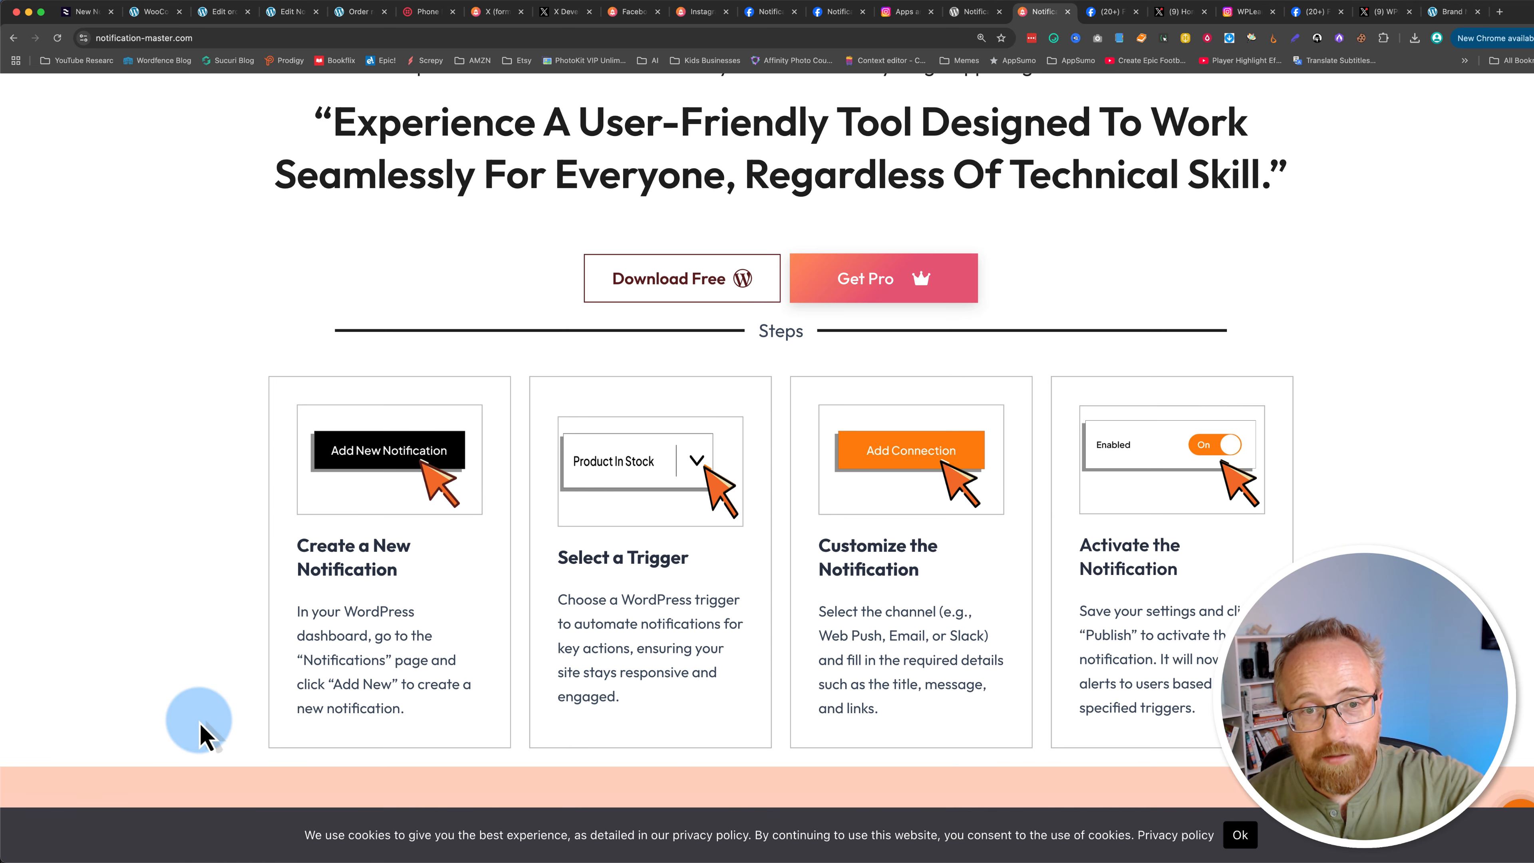
scroll(202, 731, up, 9)
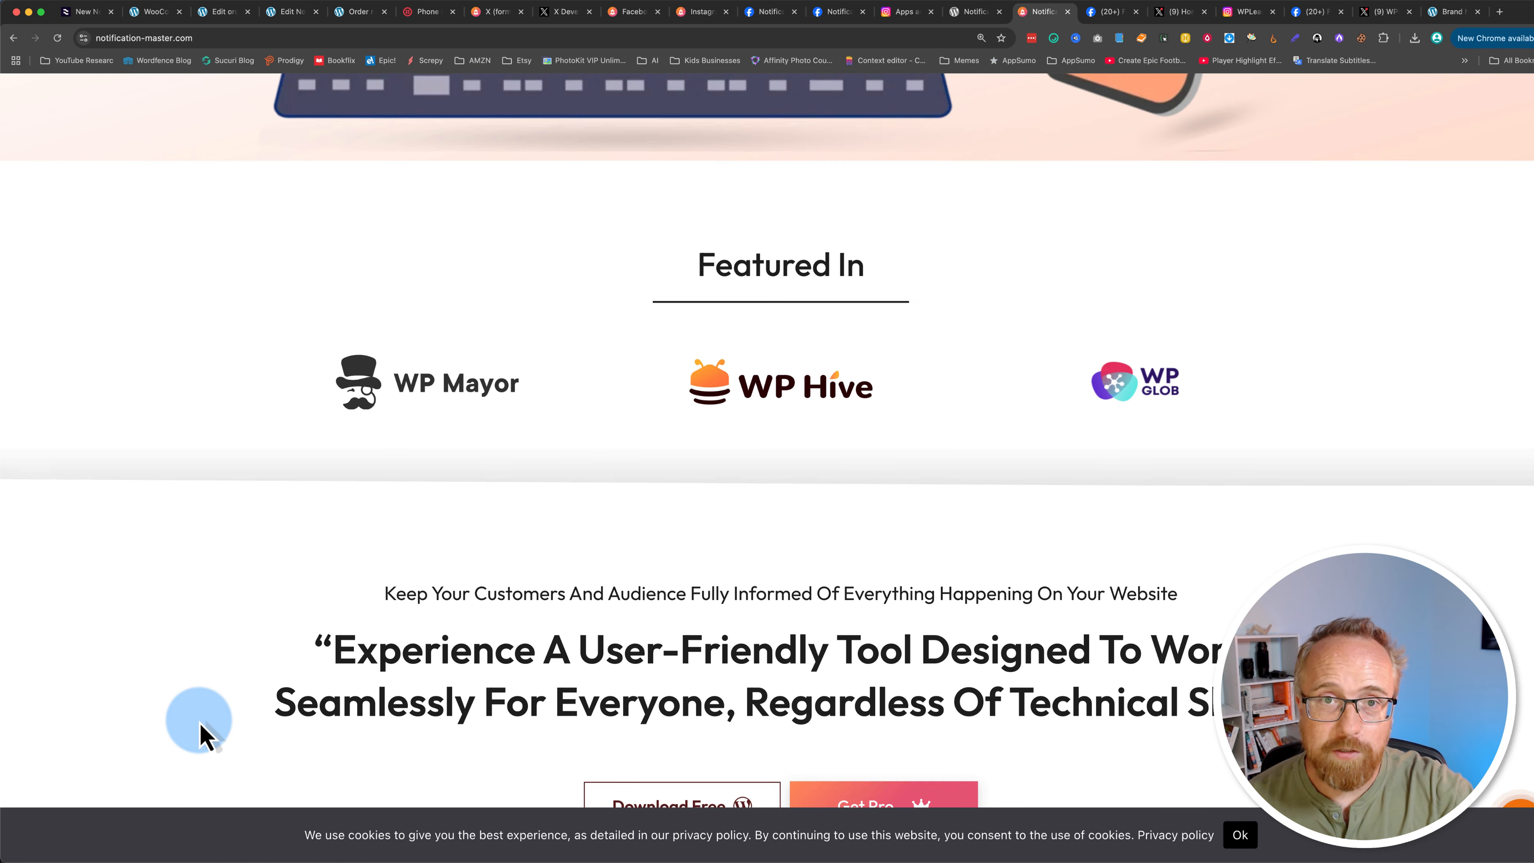
scroll(202, 731, up, 17)
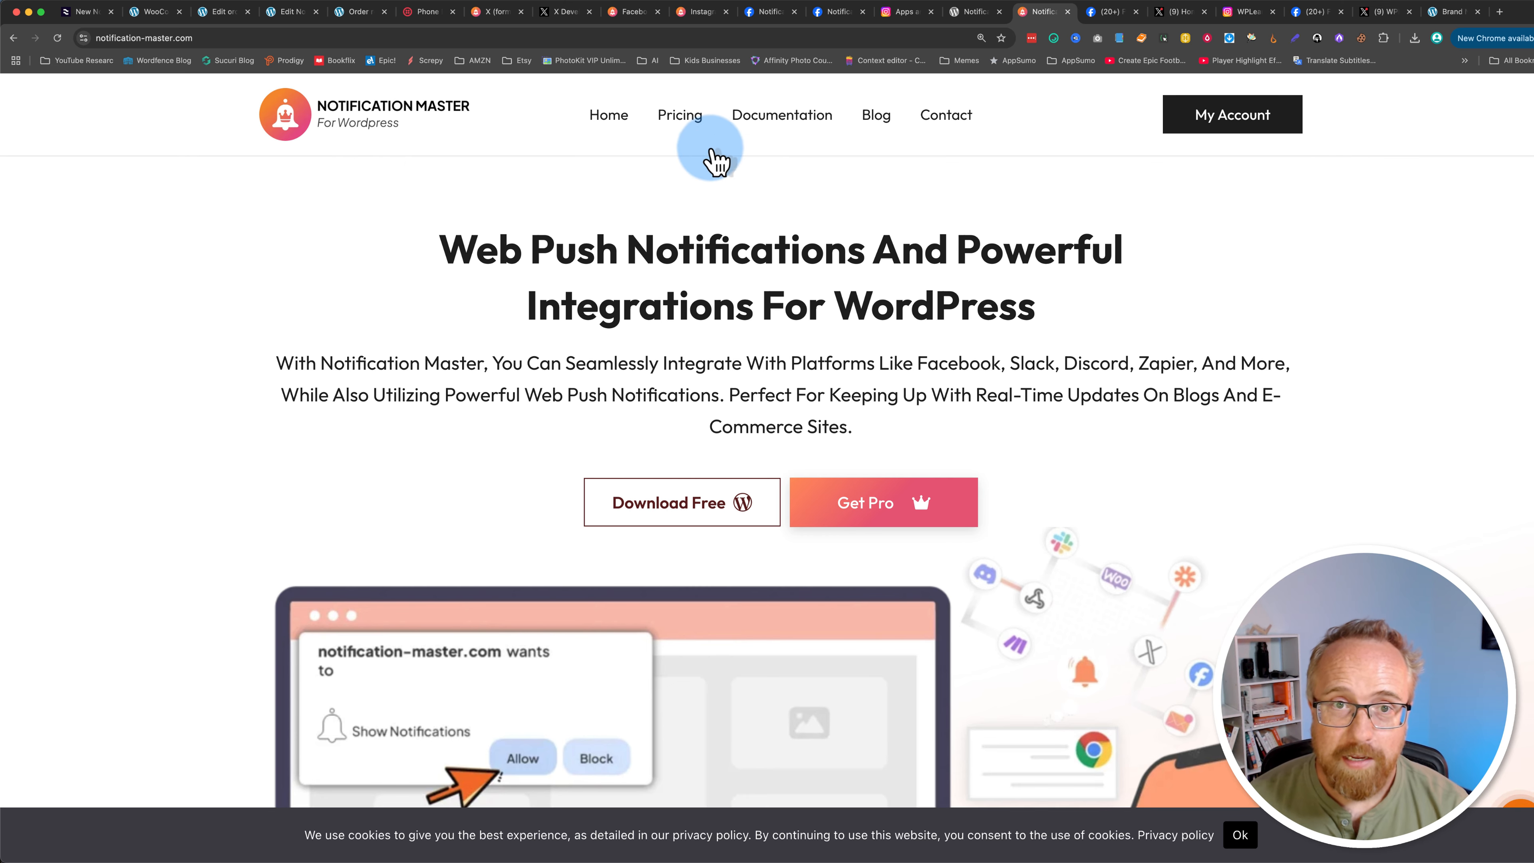
Step: Open the Notification Master pricing page and compare the Basic, Ultimate and Pro plan prices
click(691, 123)
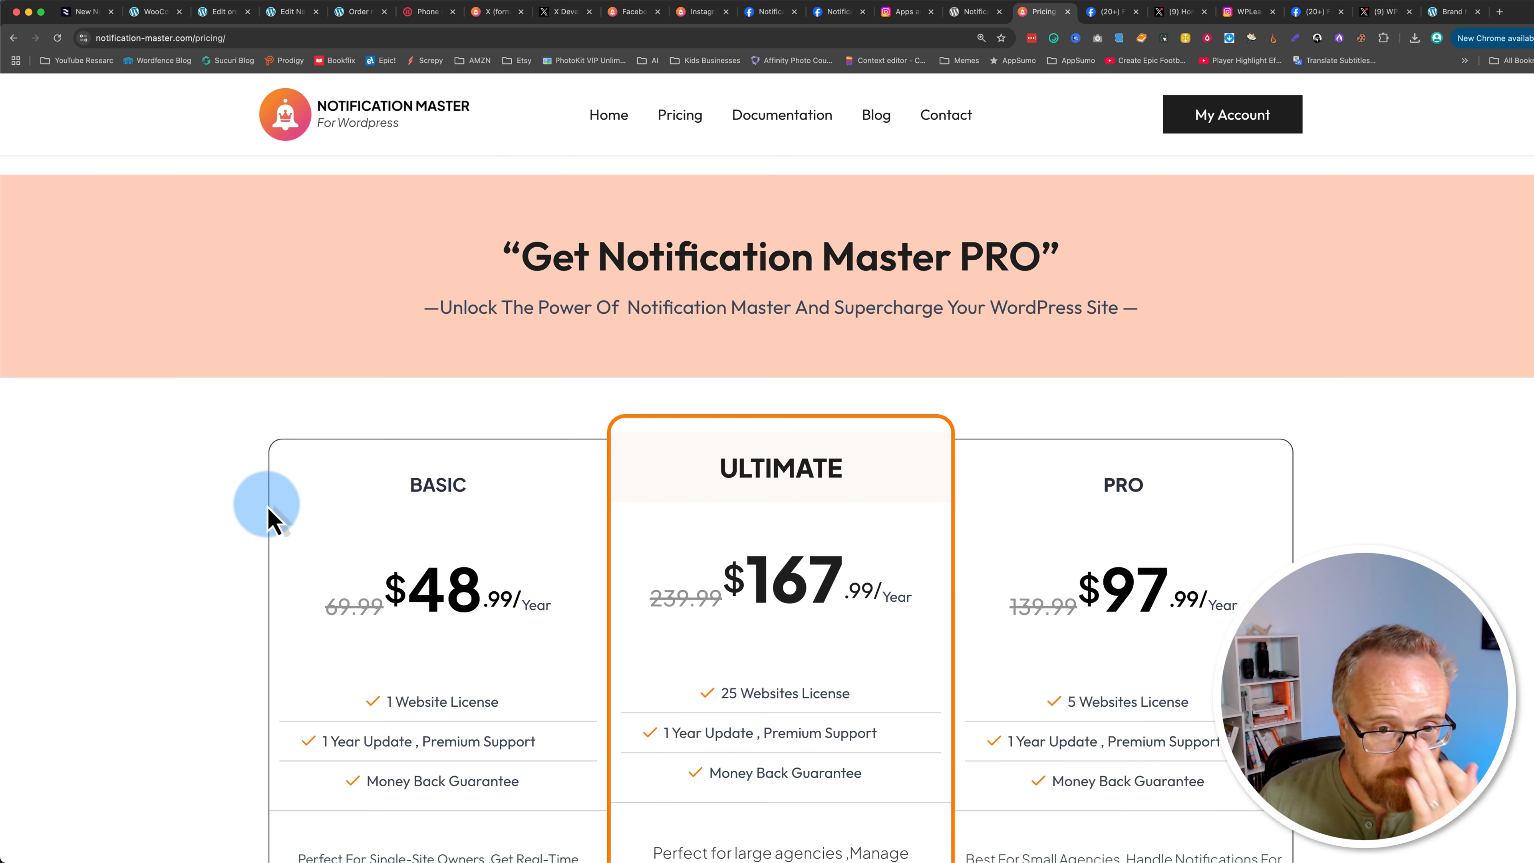
scroll(267, 508, down, 5)
drag(411, 321, 523, 331)
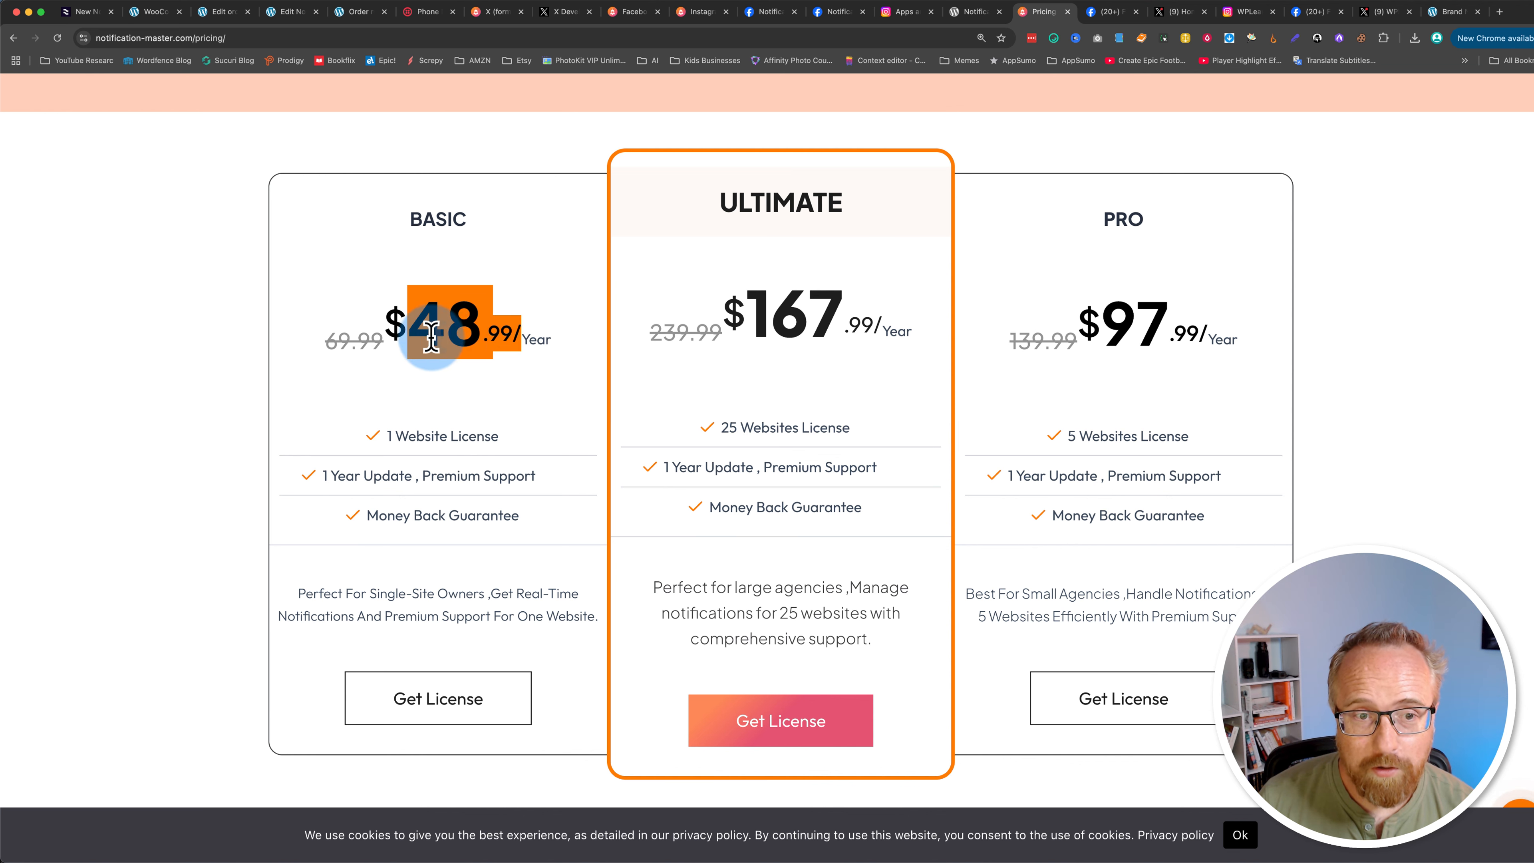
drag(385, 341, 309, 356)
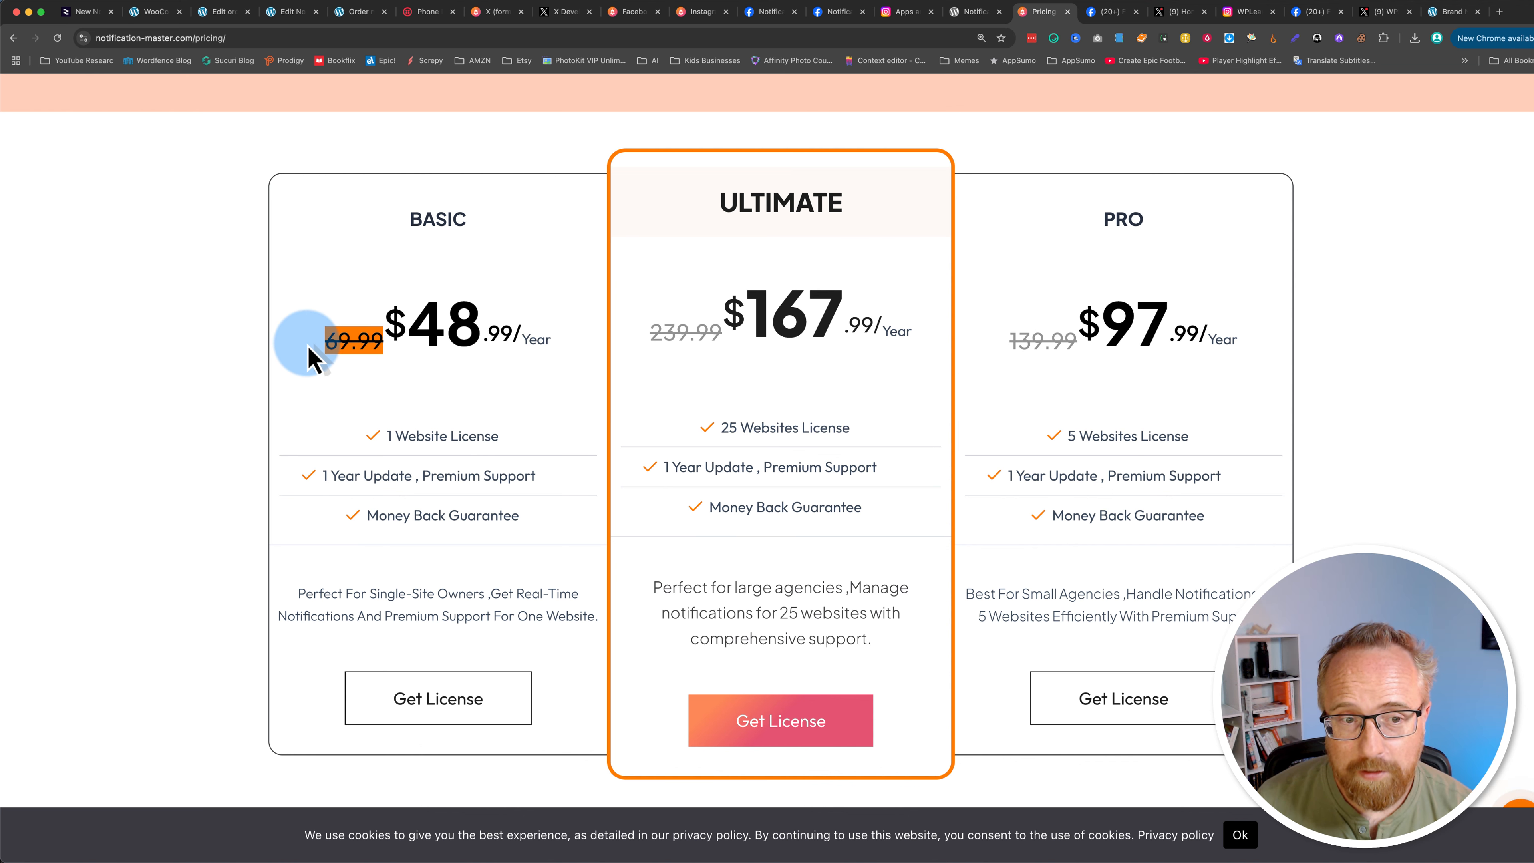
click(248, 460)
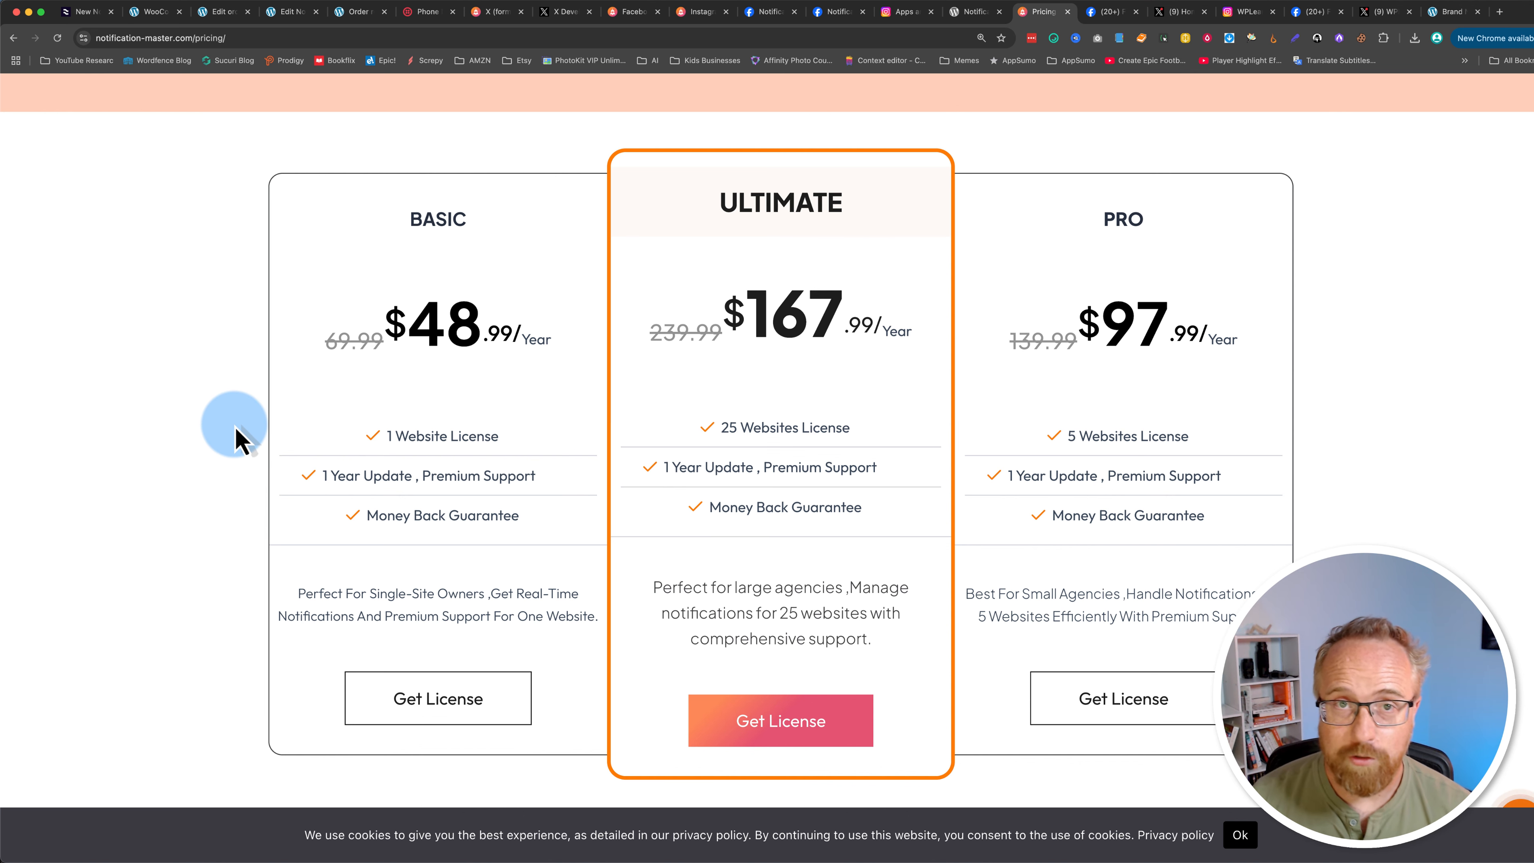
drag(406, 327, 509, 333)
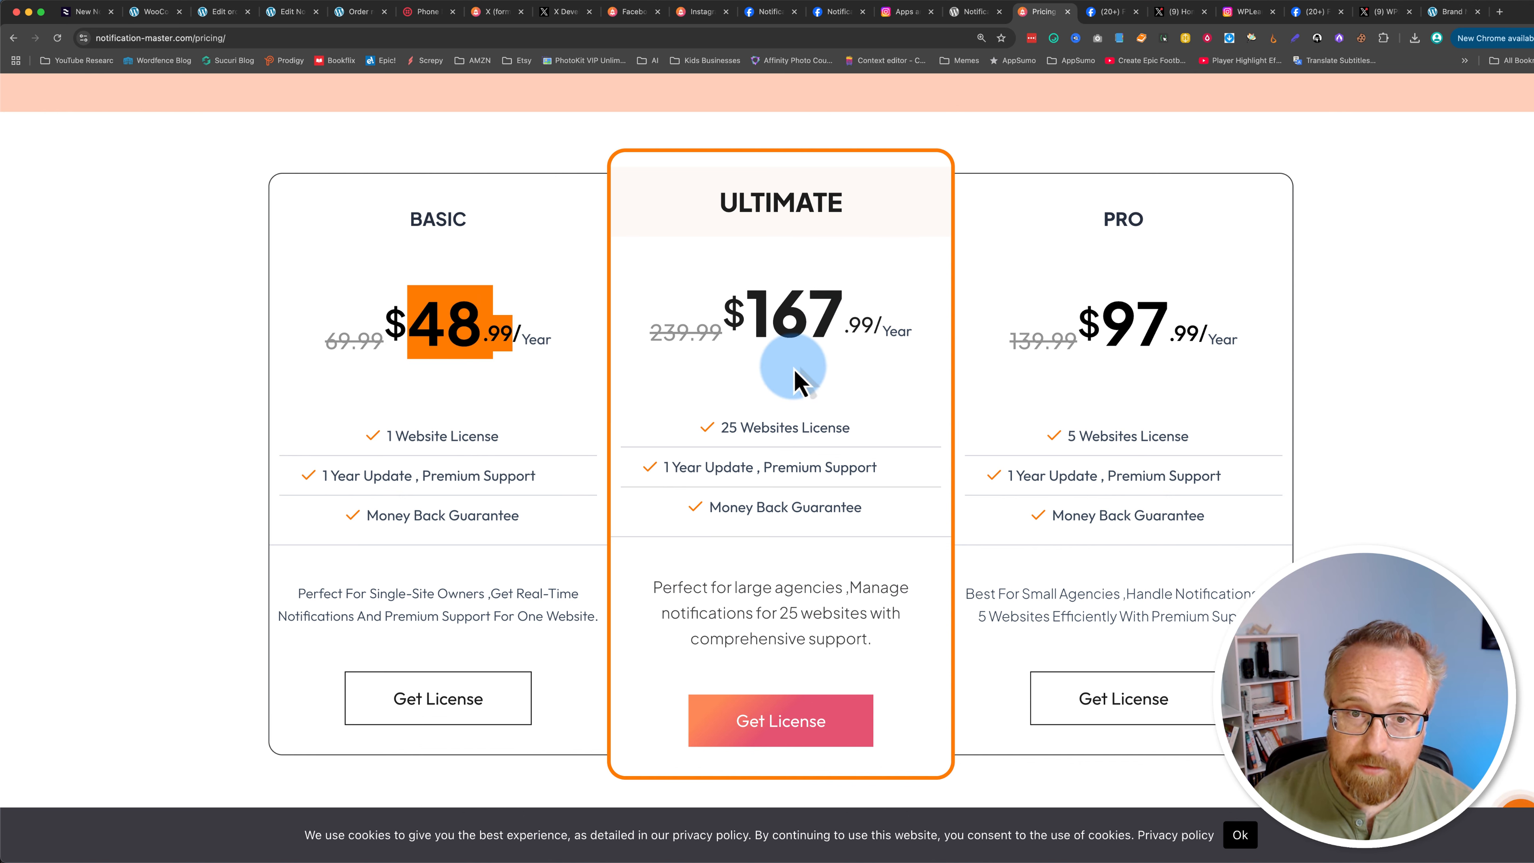
drag(749, 315, 872, 314)
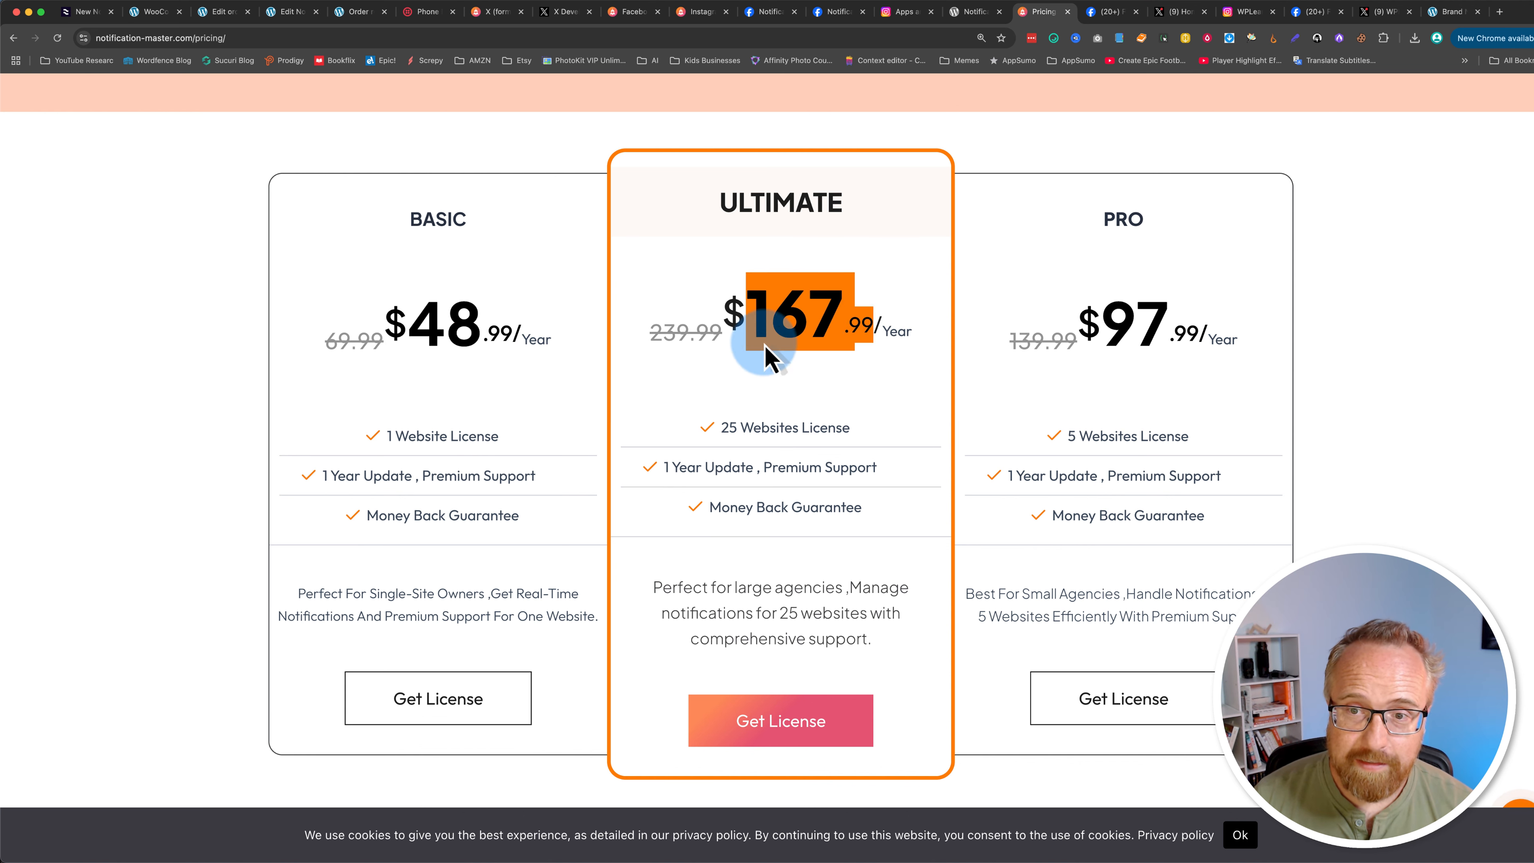
drag(723, 426, 829, 424)
click(766, 320)
drag(766, 321, 895, 331)
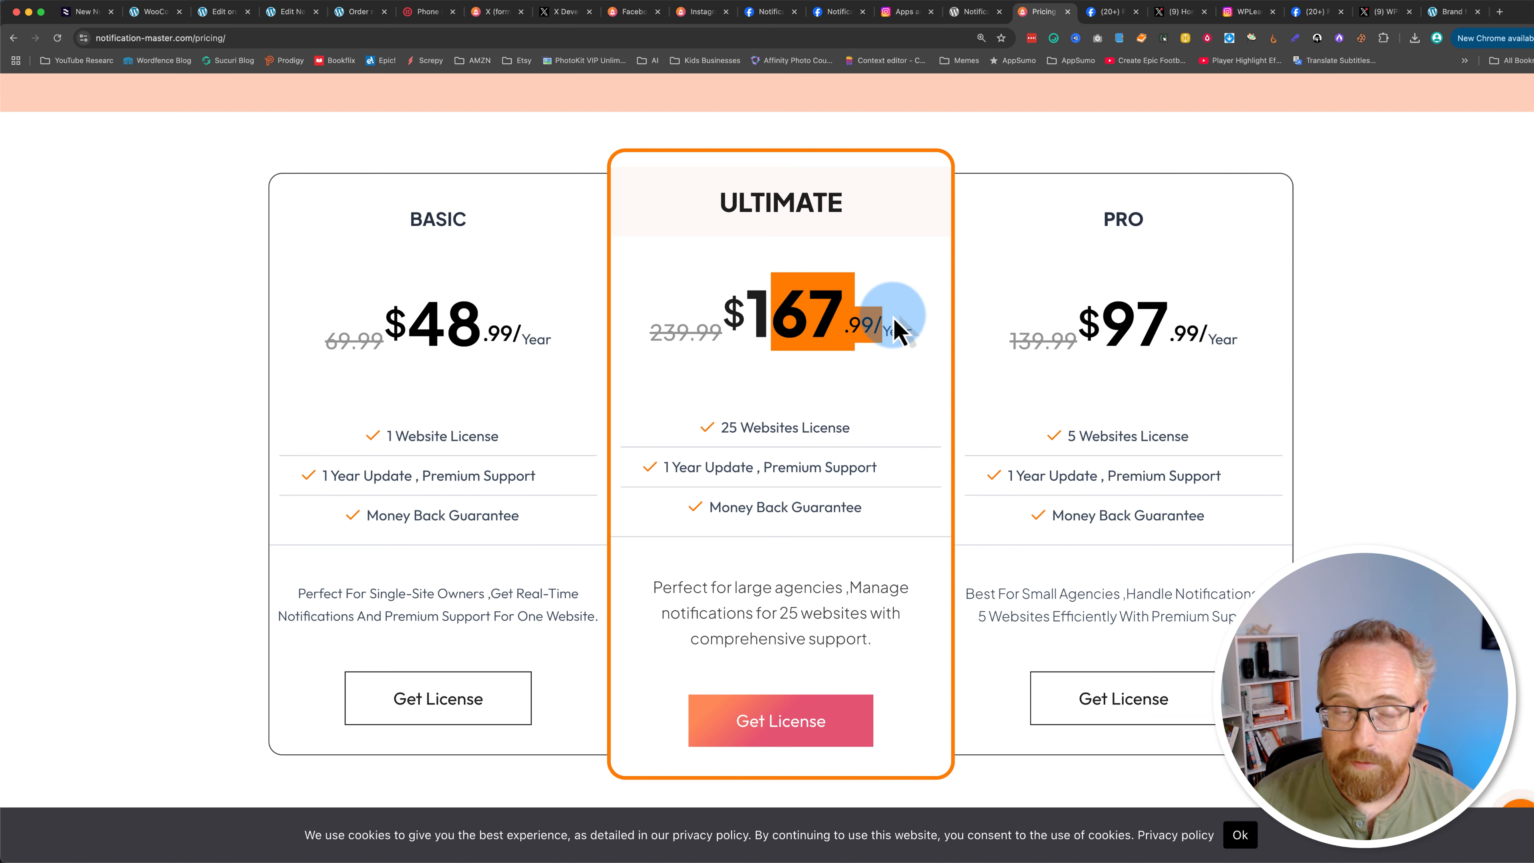
drag(652, 335, 725, 332)
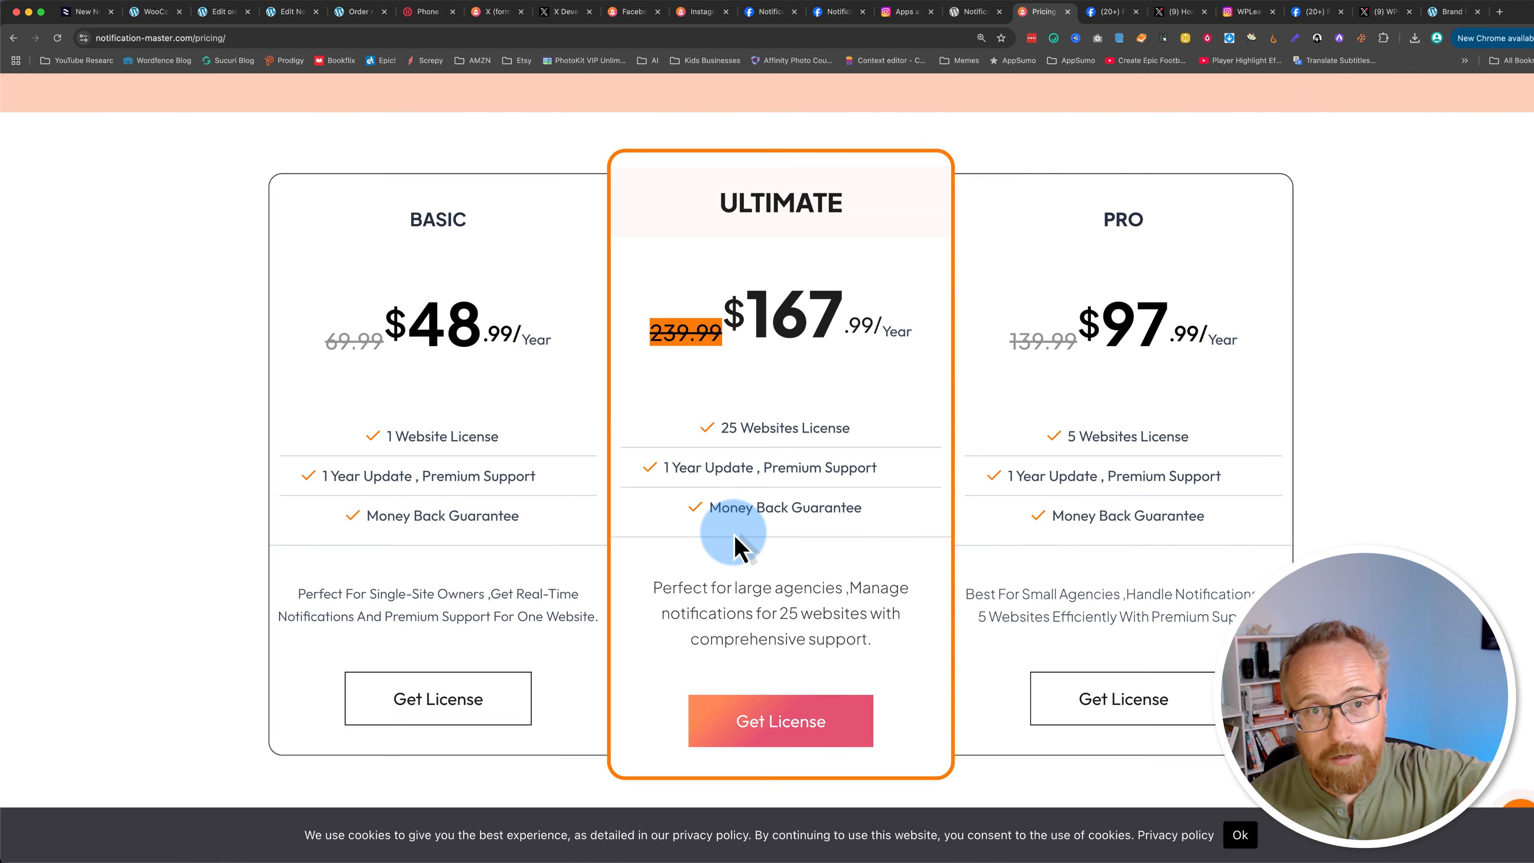
scroll(735, 538, up, 5)
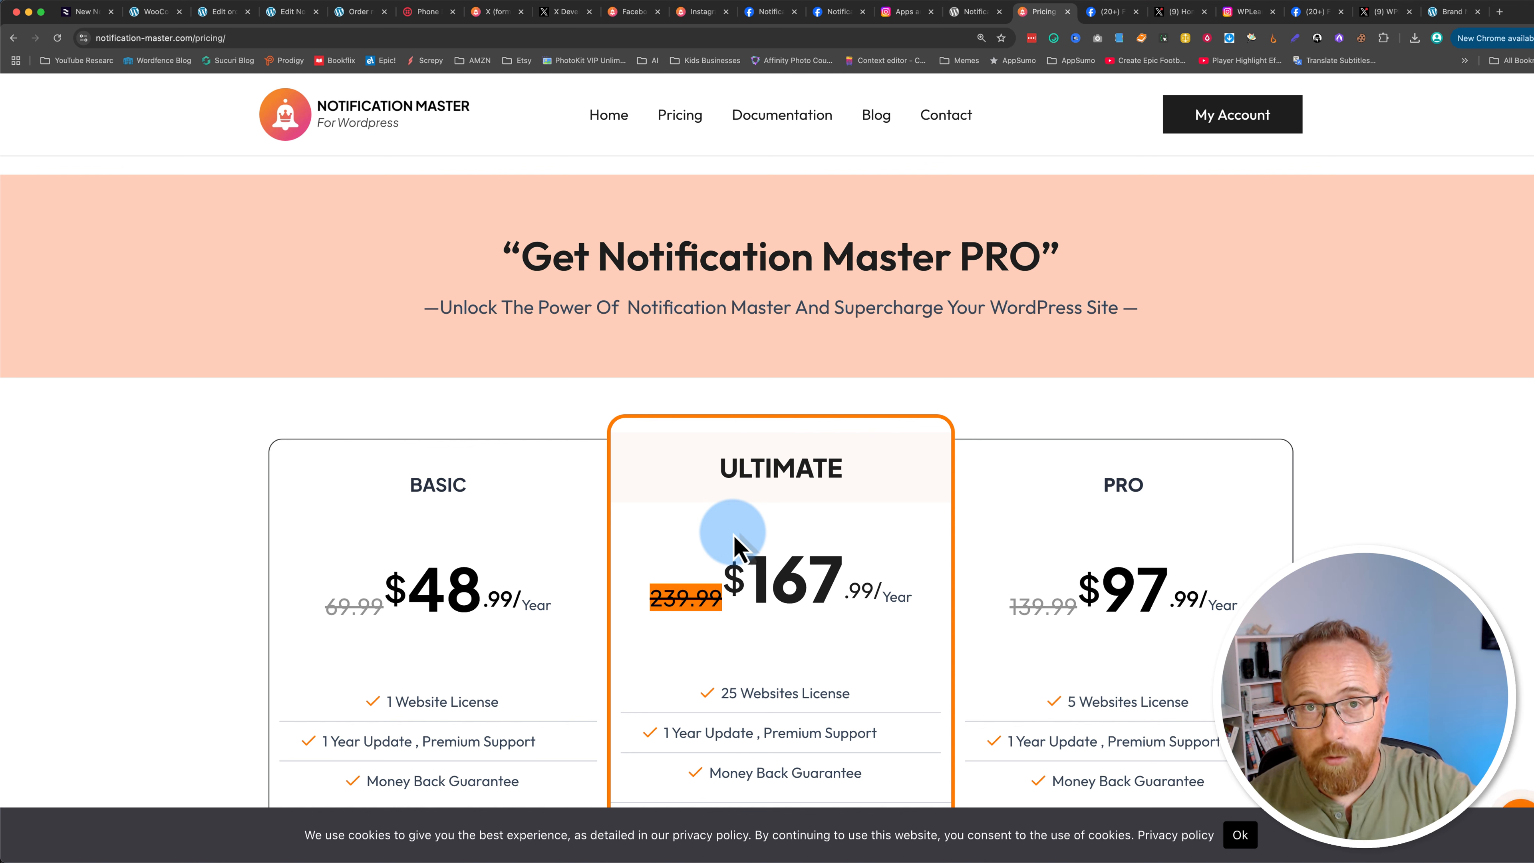